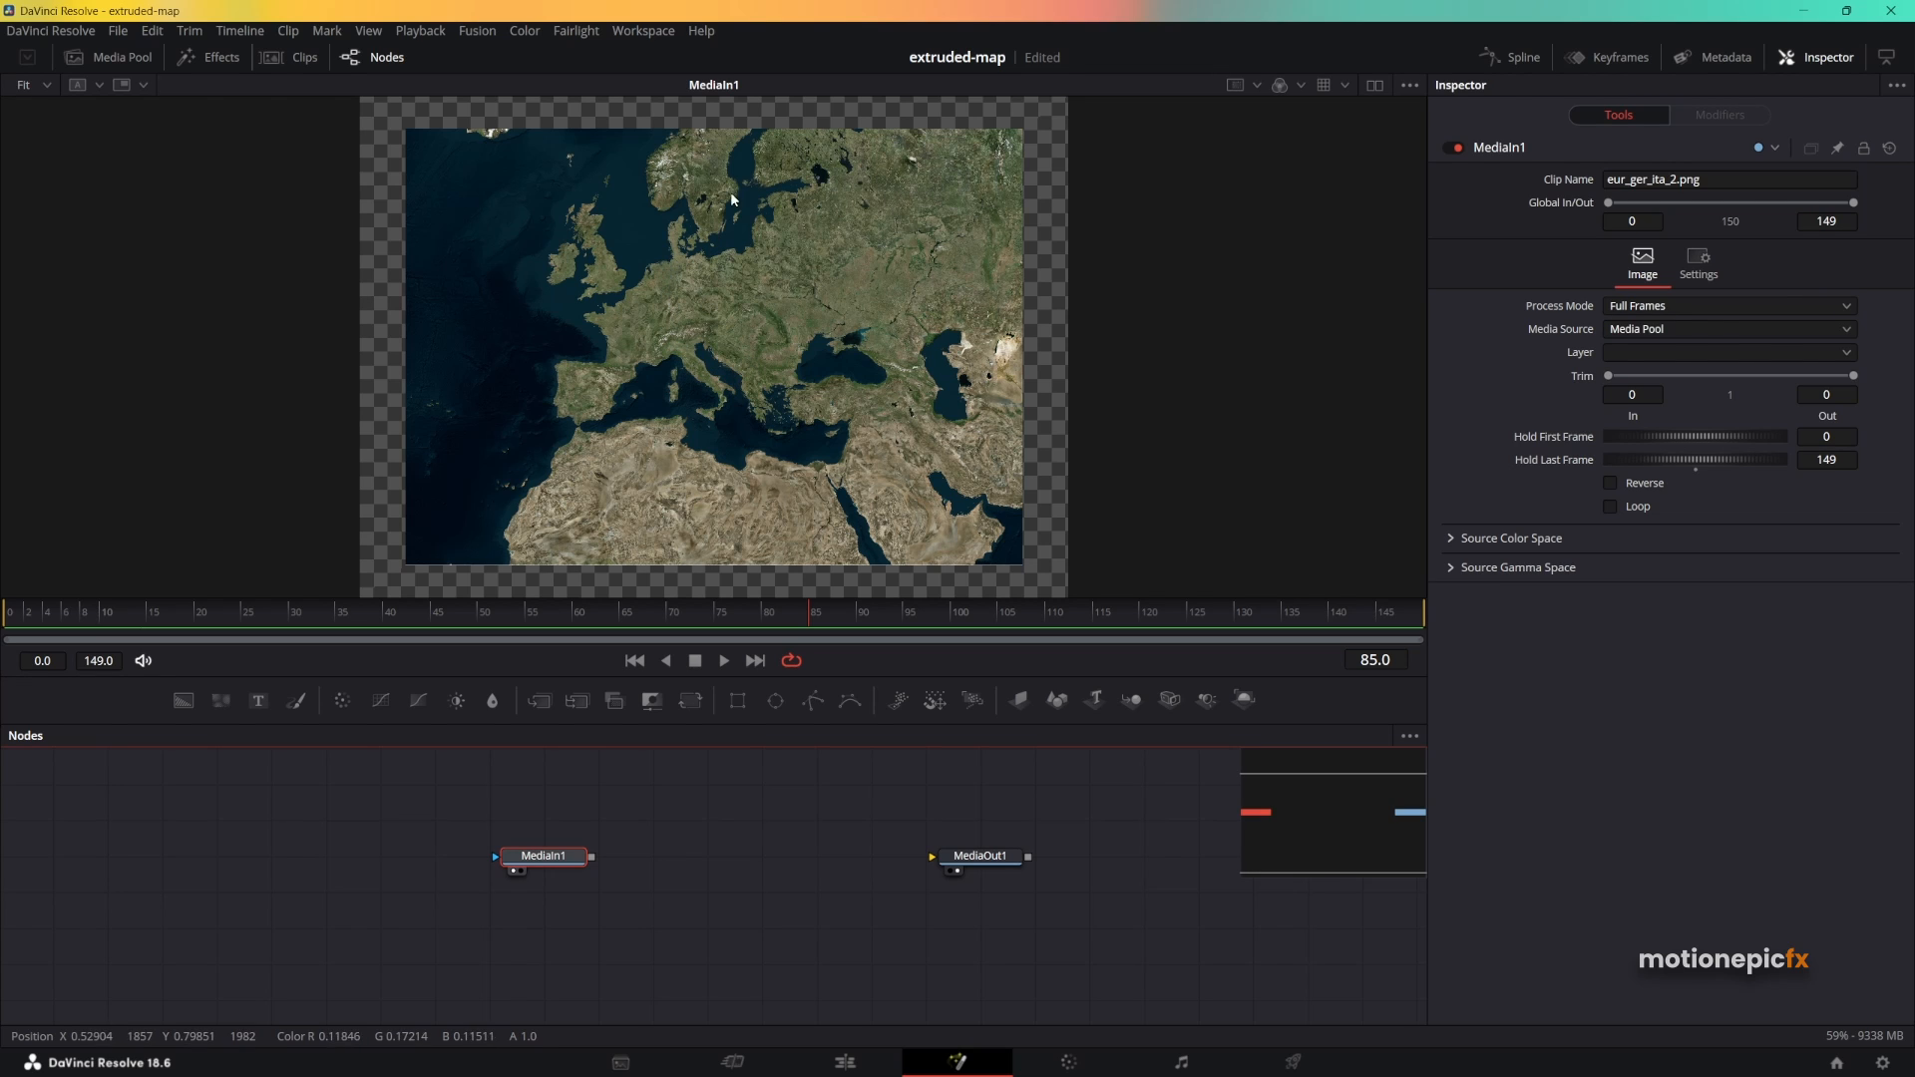
# Import de-03.svg from the de-03 folder in Downloads > Compressed into the composition, with an image size of 800 x 600.
pyautogui.click(477, 33)
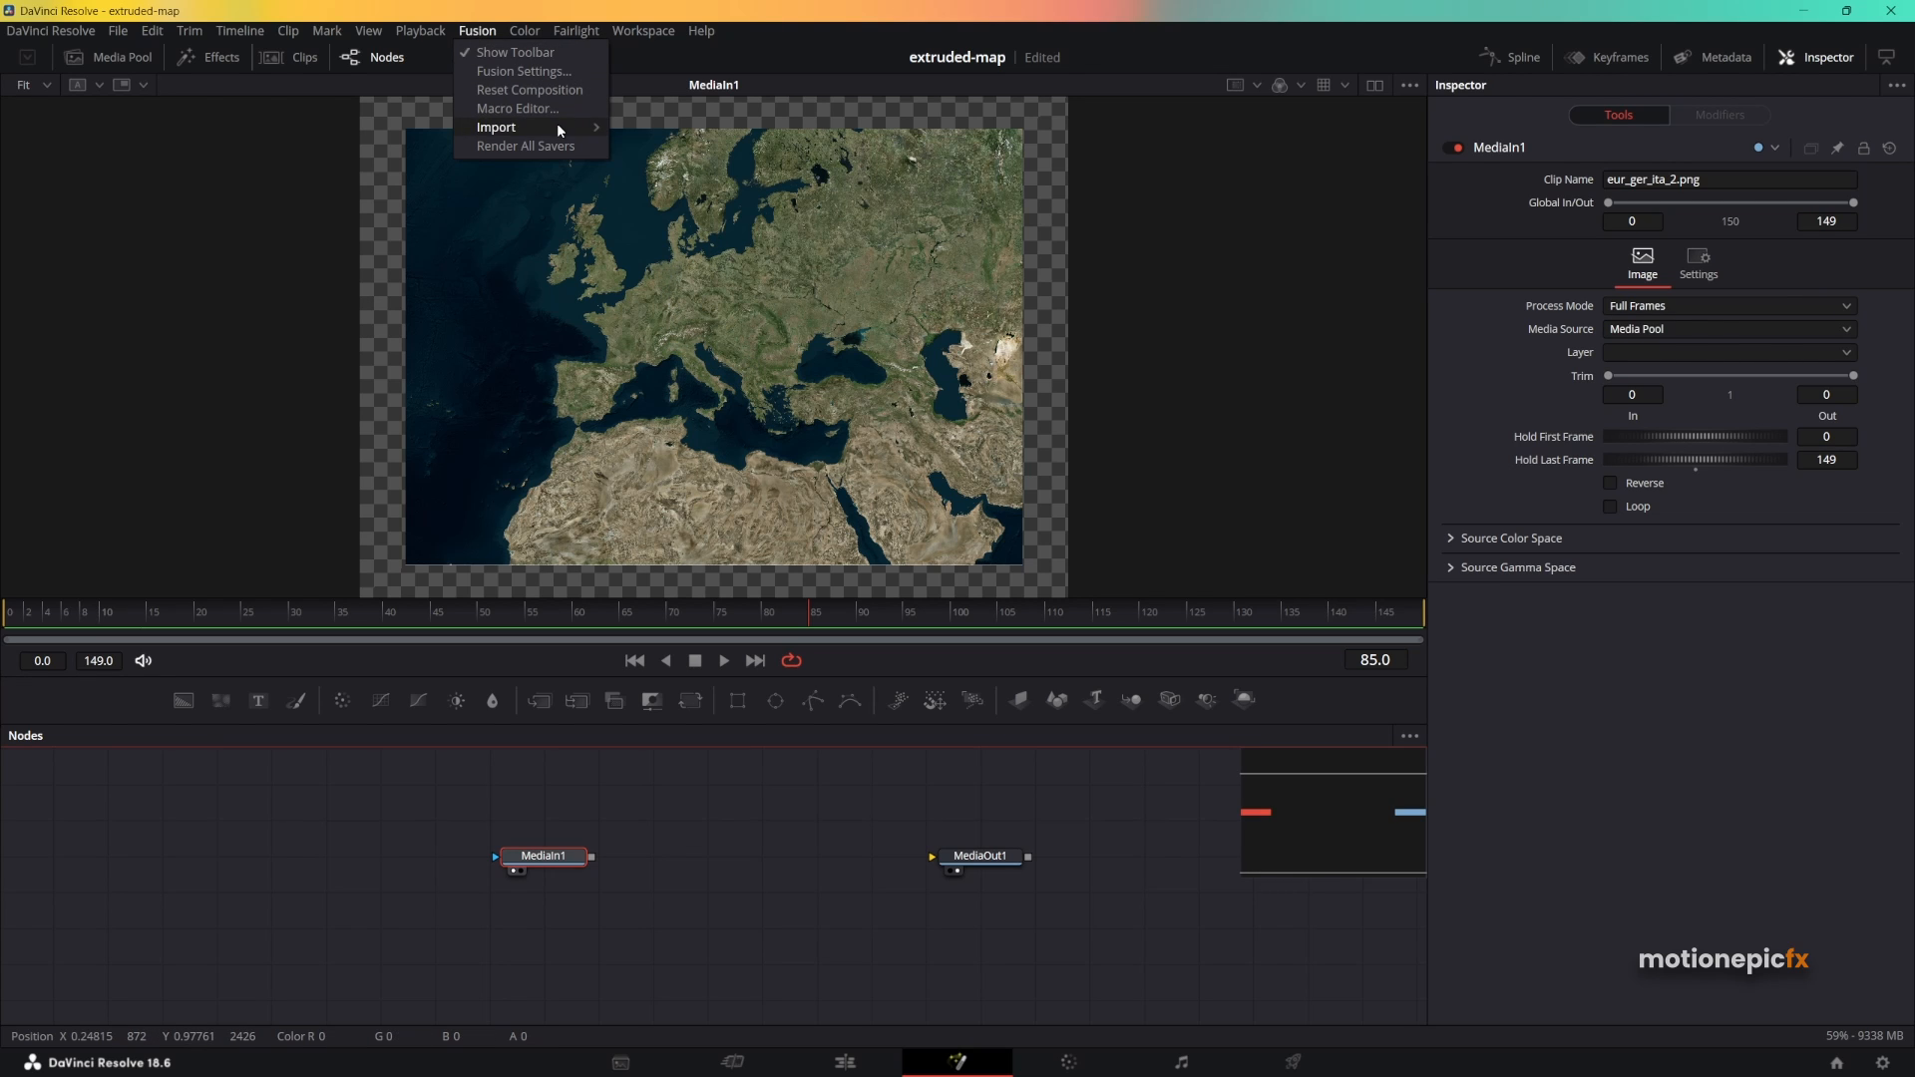
pyautogui.moveTo(553, 128)
pyautogui.click(677, 206)
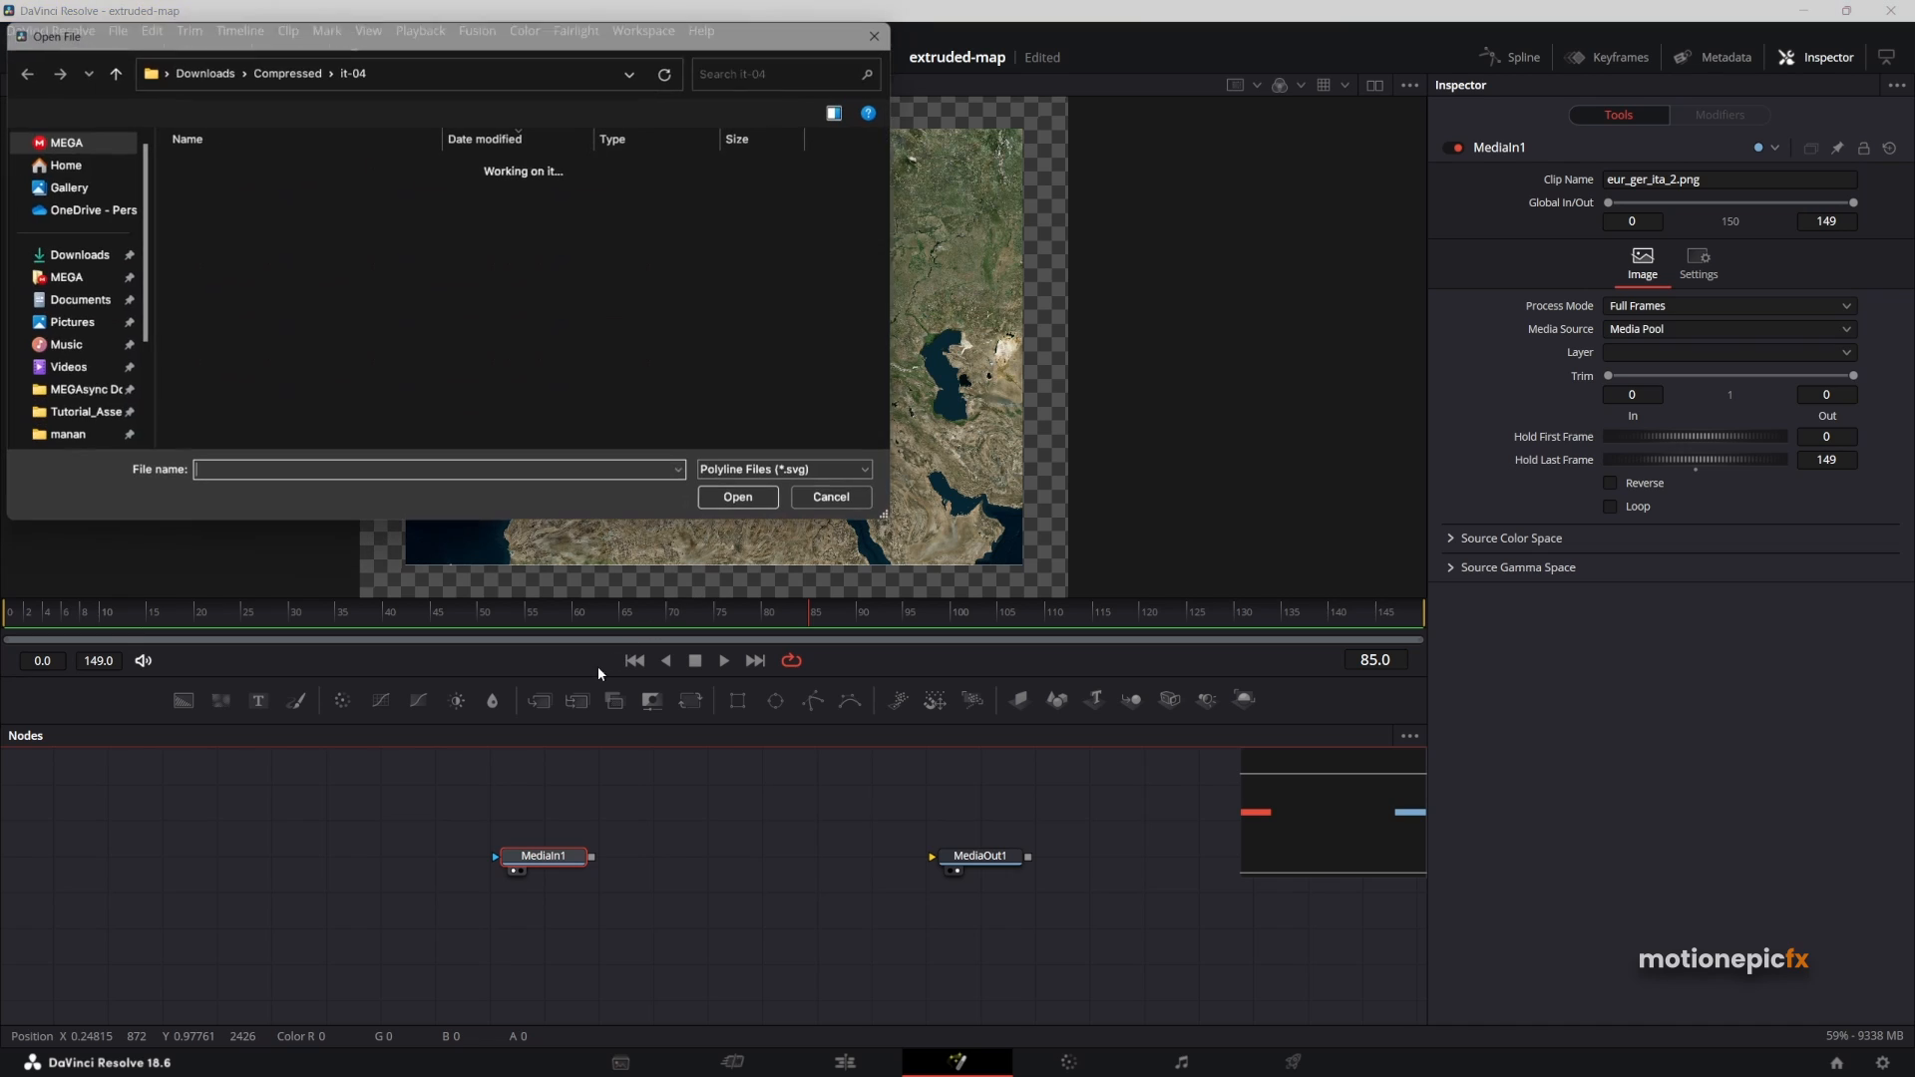
pyautogui.click(287, 72)
pyautogui.doubleClick(242, 187)
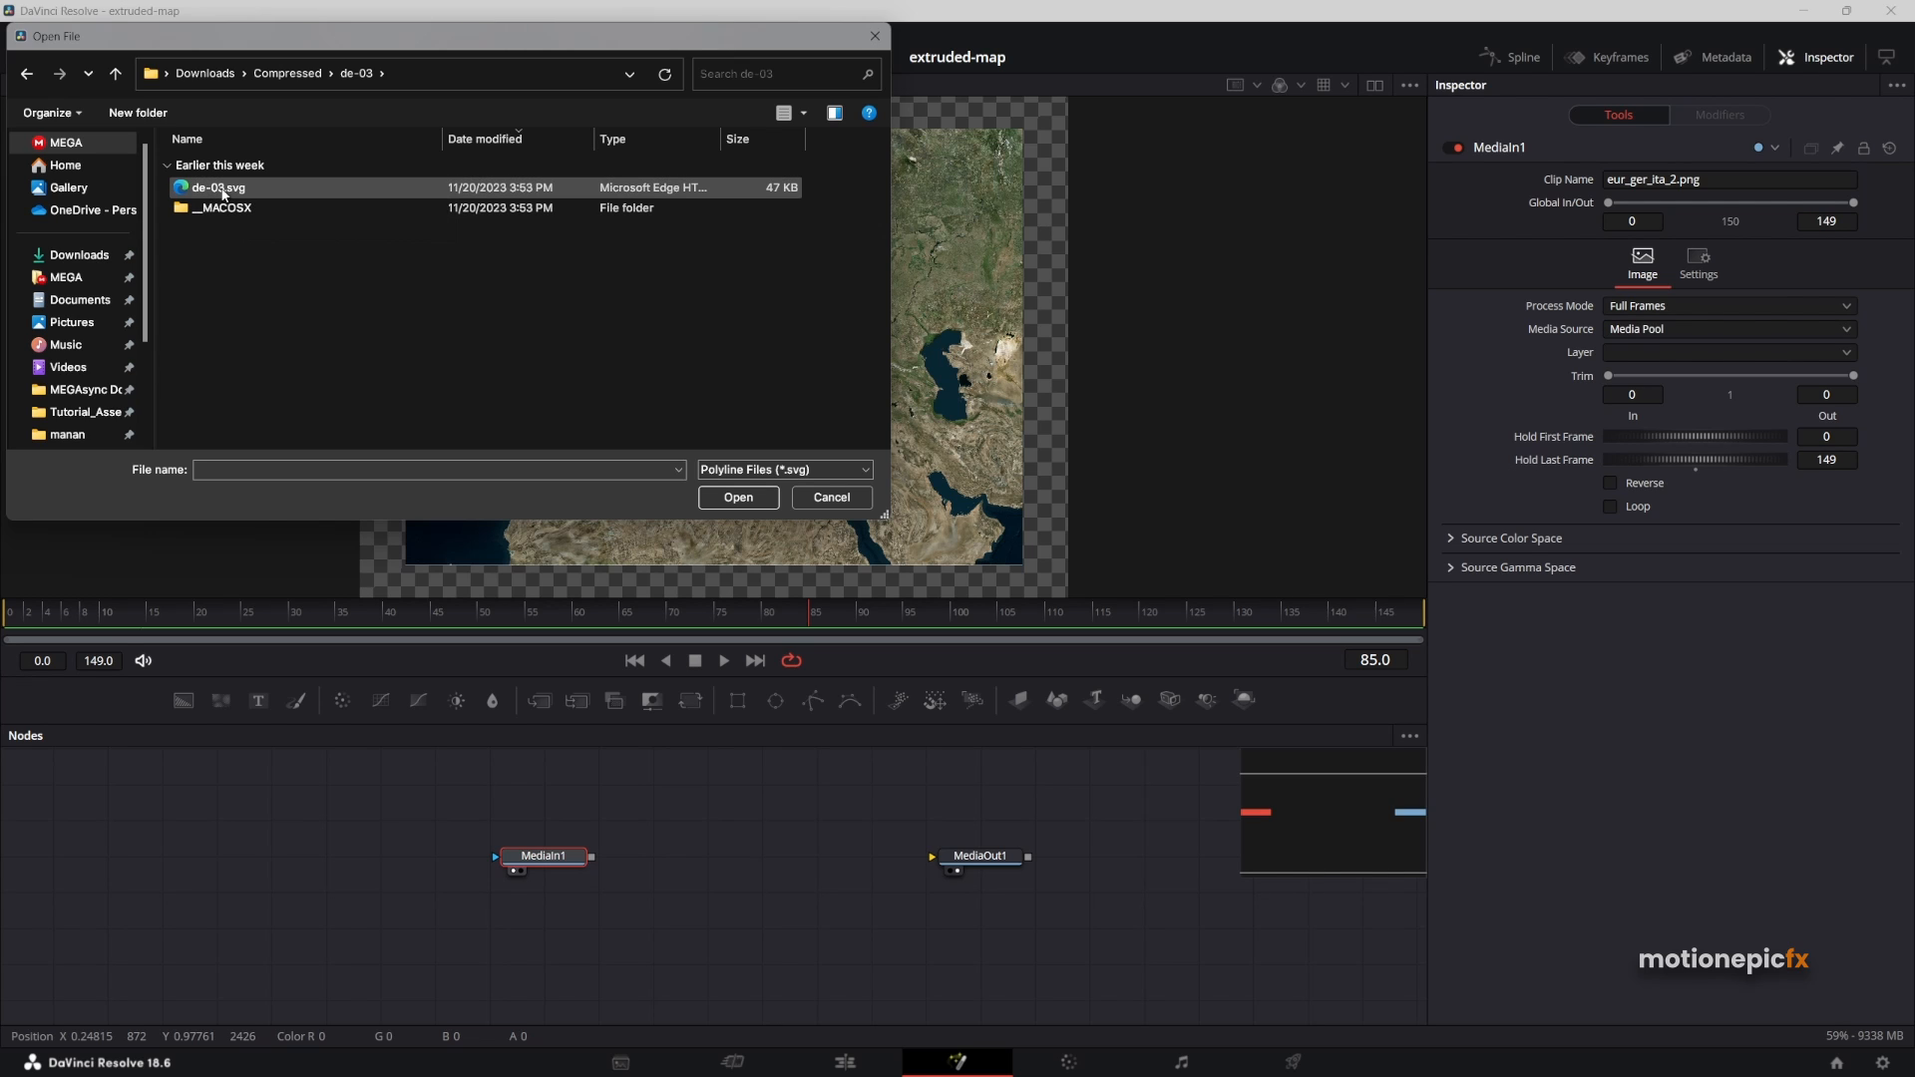
pyautogui.doubleClick(222, 190)
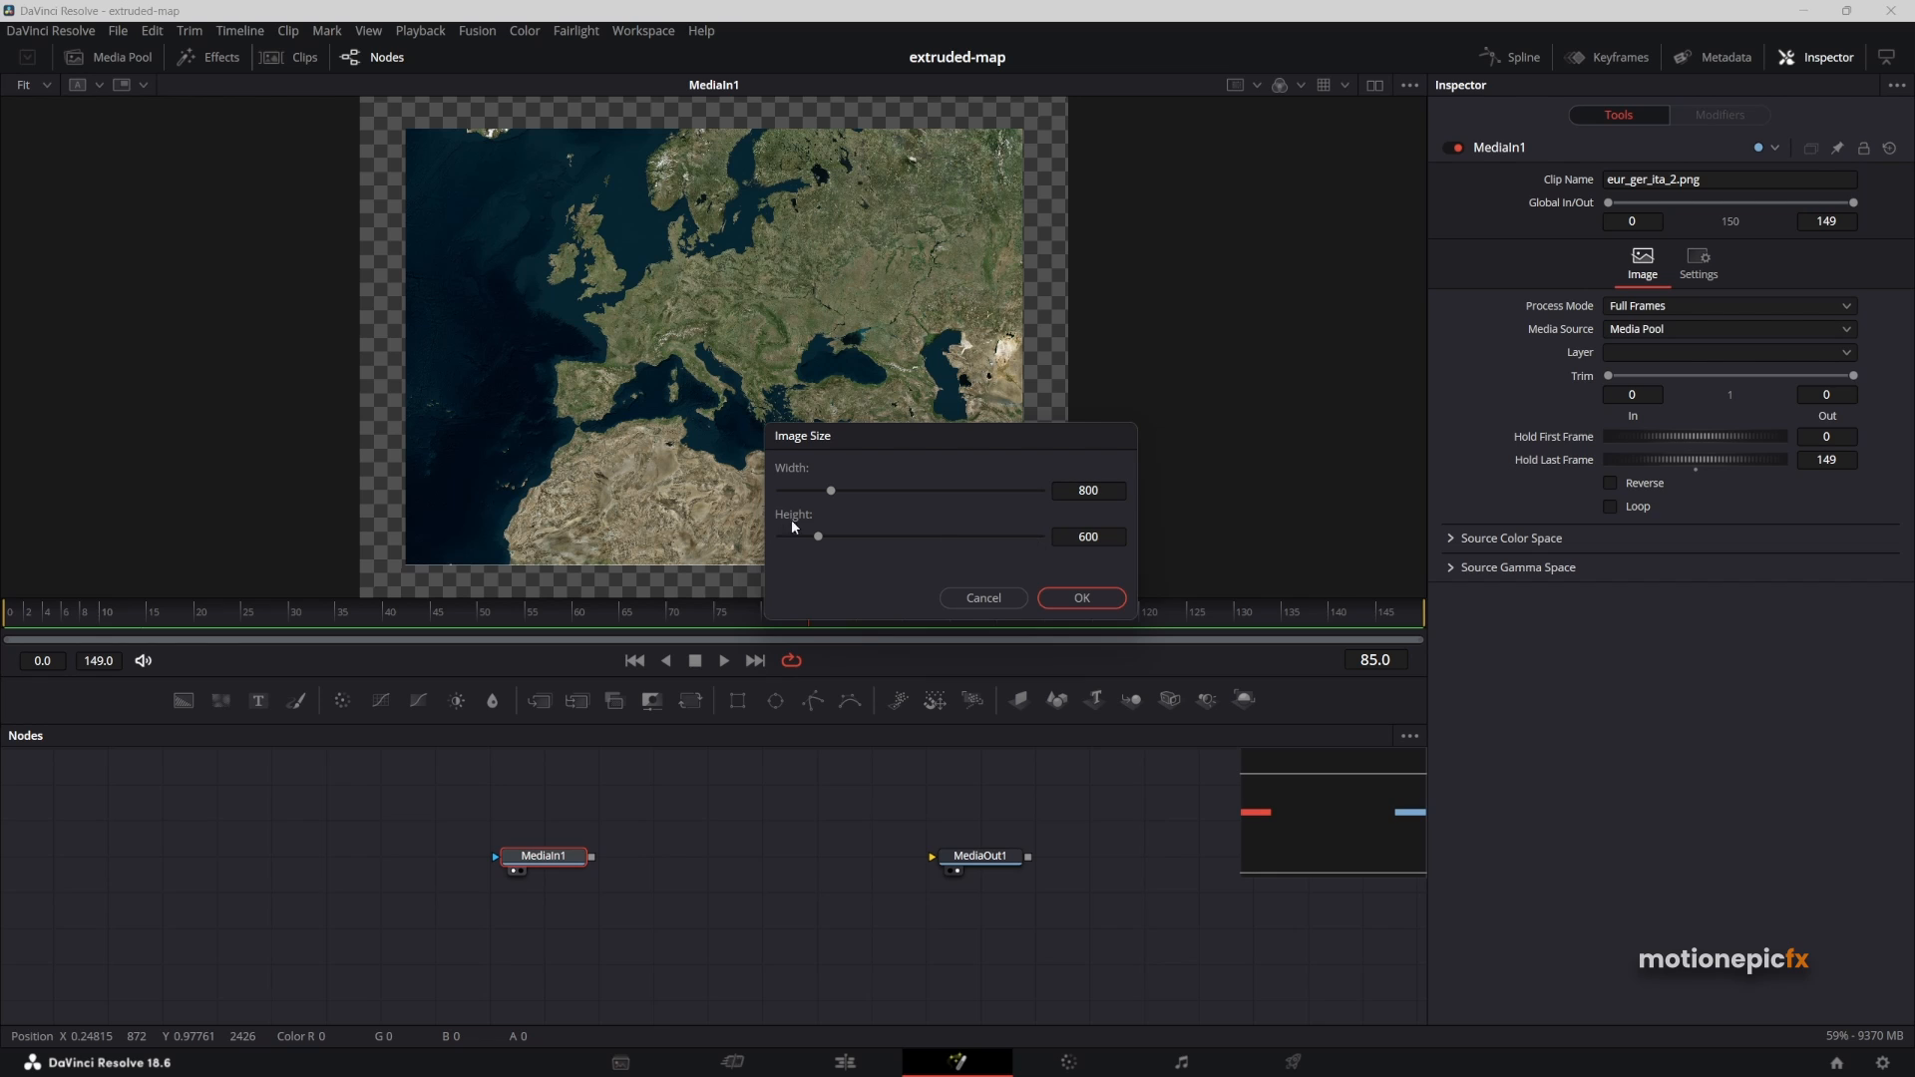
pyautogui.click(1073, 599)
# Show the imported de03 group in the viewer and move MediaOut1 farther away from it in the node graph.
pyautogui.moveTo(610, 828); pyautogui.dragTo(708, 261)
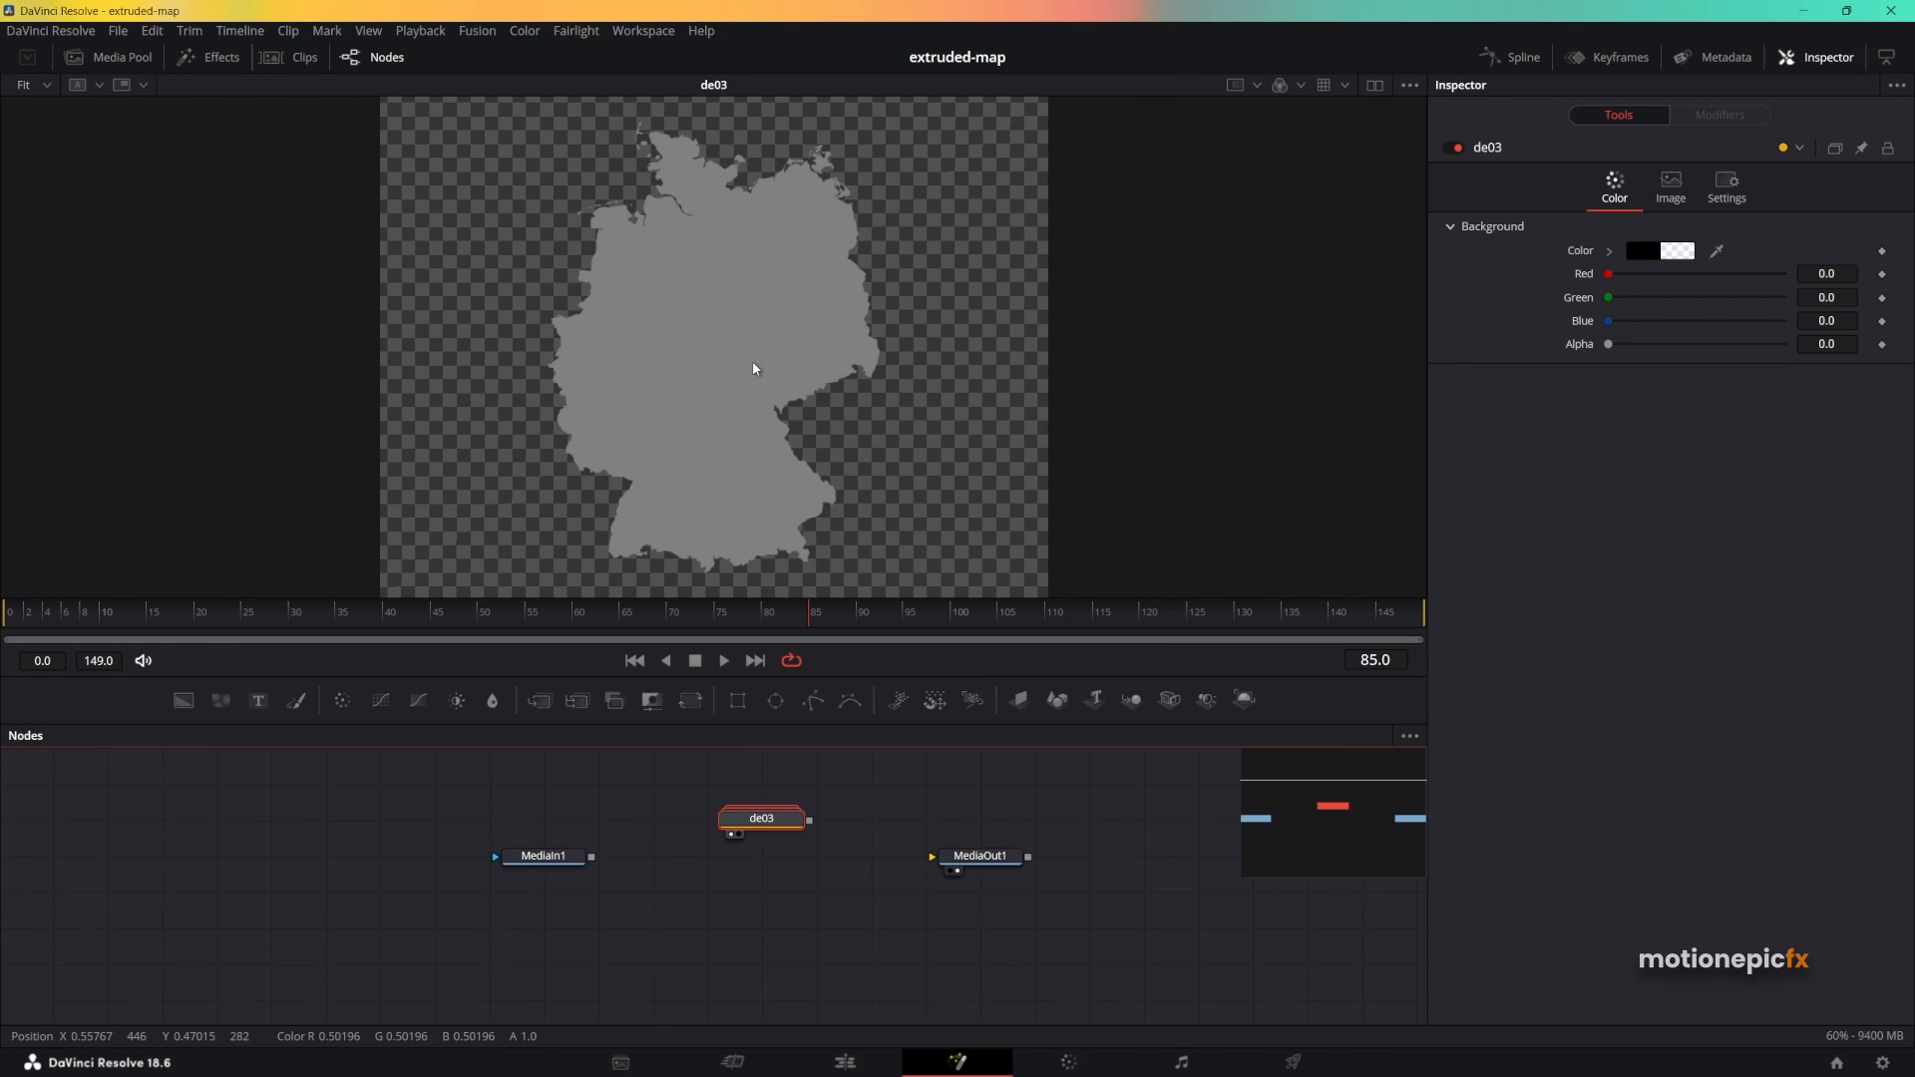
pyautogui.scroll(-2, 753, 368)
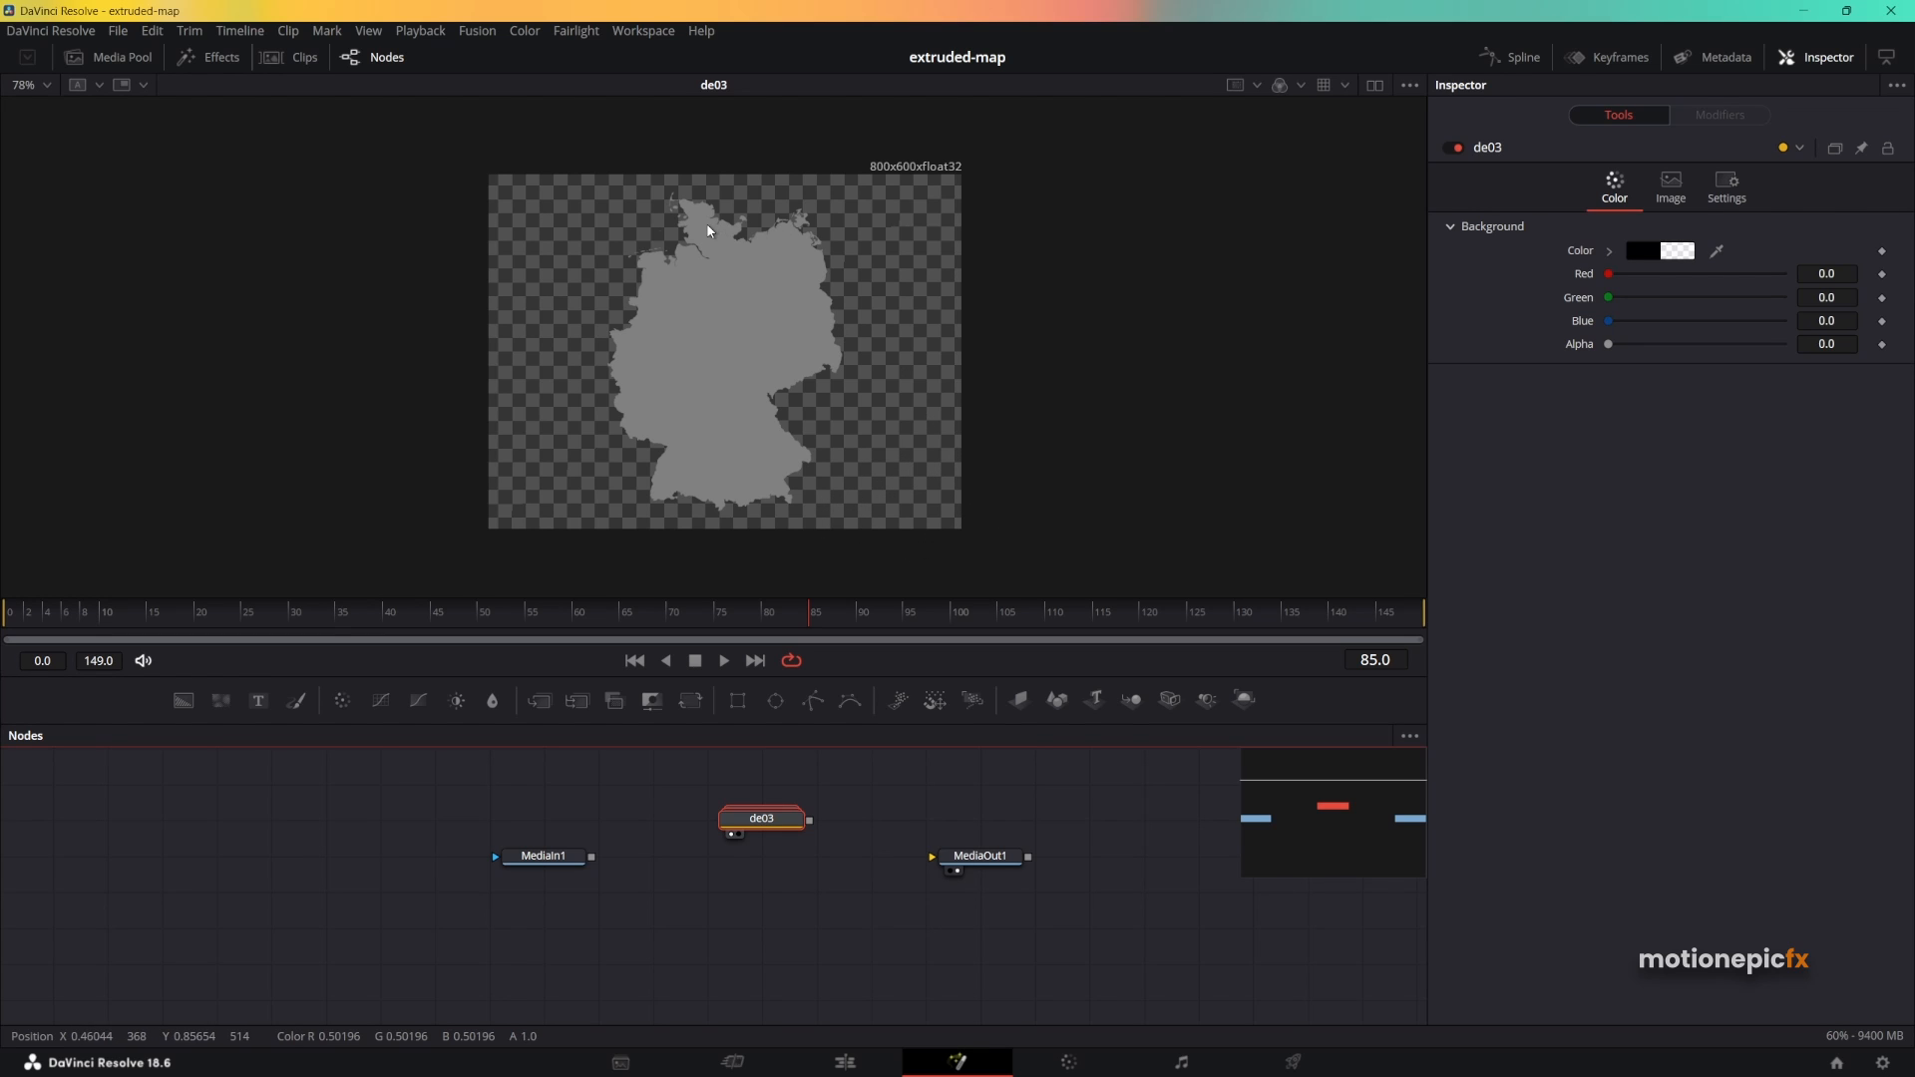
pyautogui.moveTo(962, 859); pyautogui.dragTo(1071, 859)
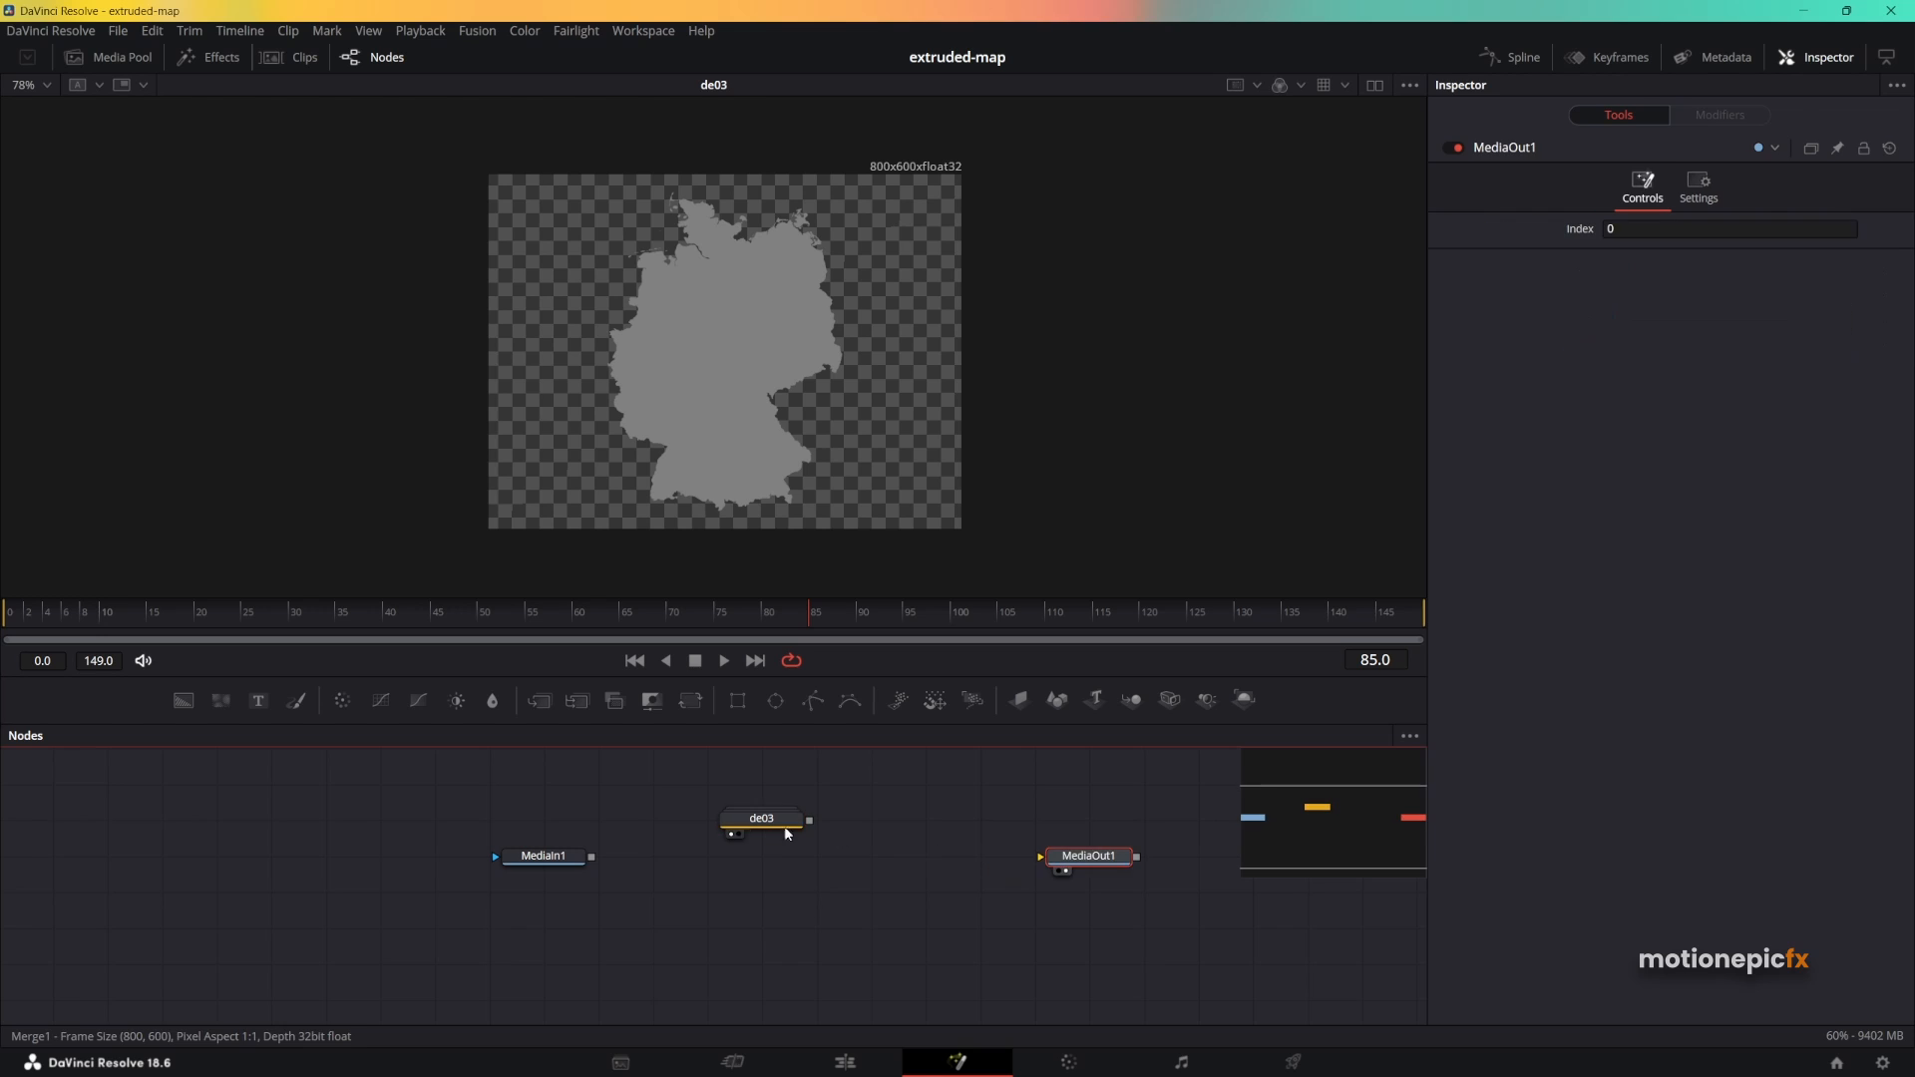
# Expand the de03 group and delete the small island polygons Germany_2 through Germany_22, keeping only the Germany mainland polygon.
pyautogui.doubleClick(773, 819)
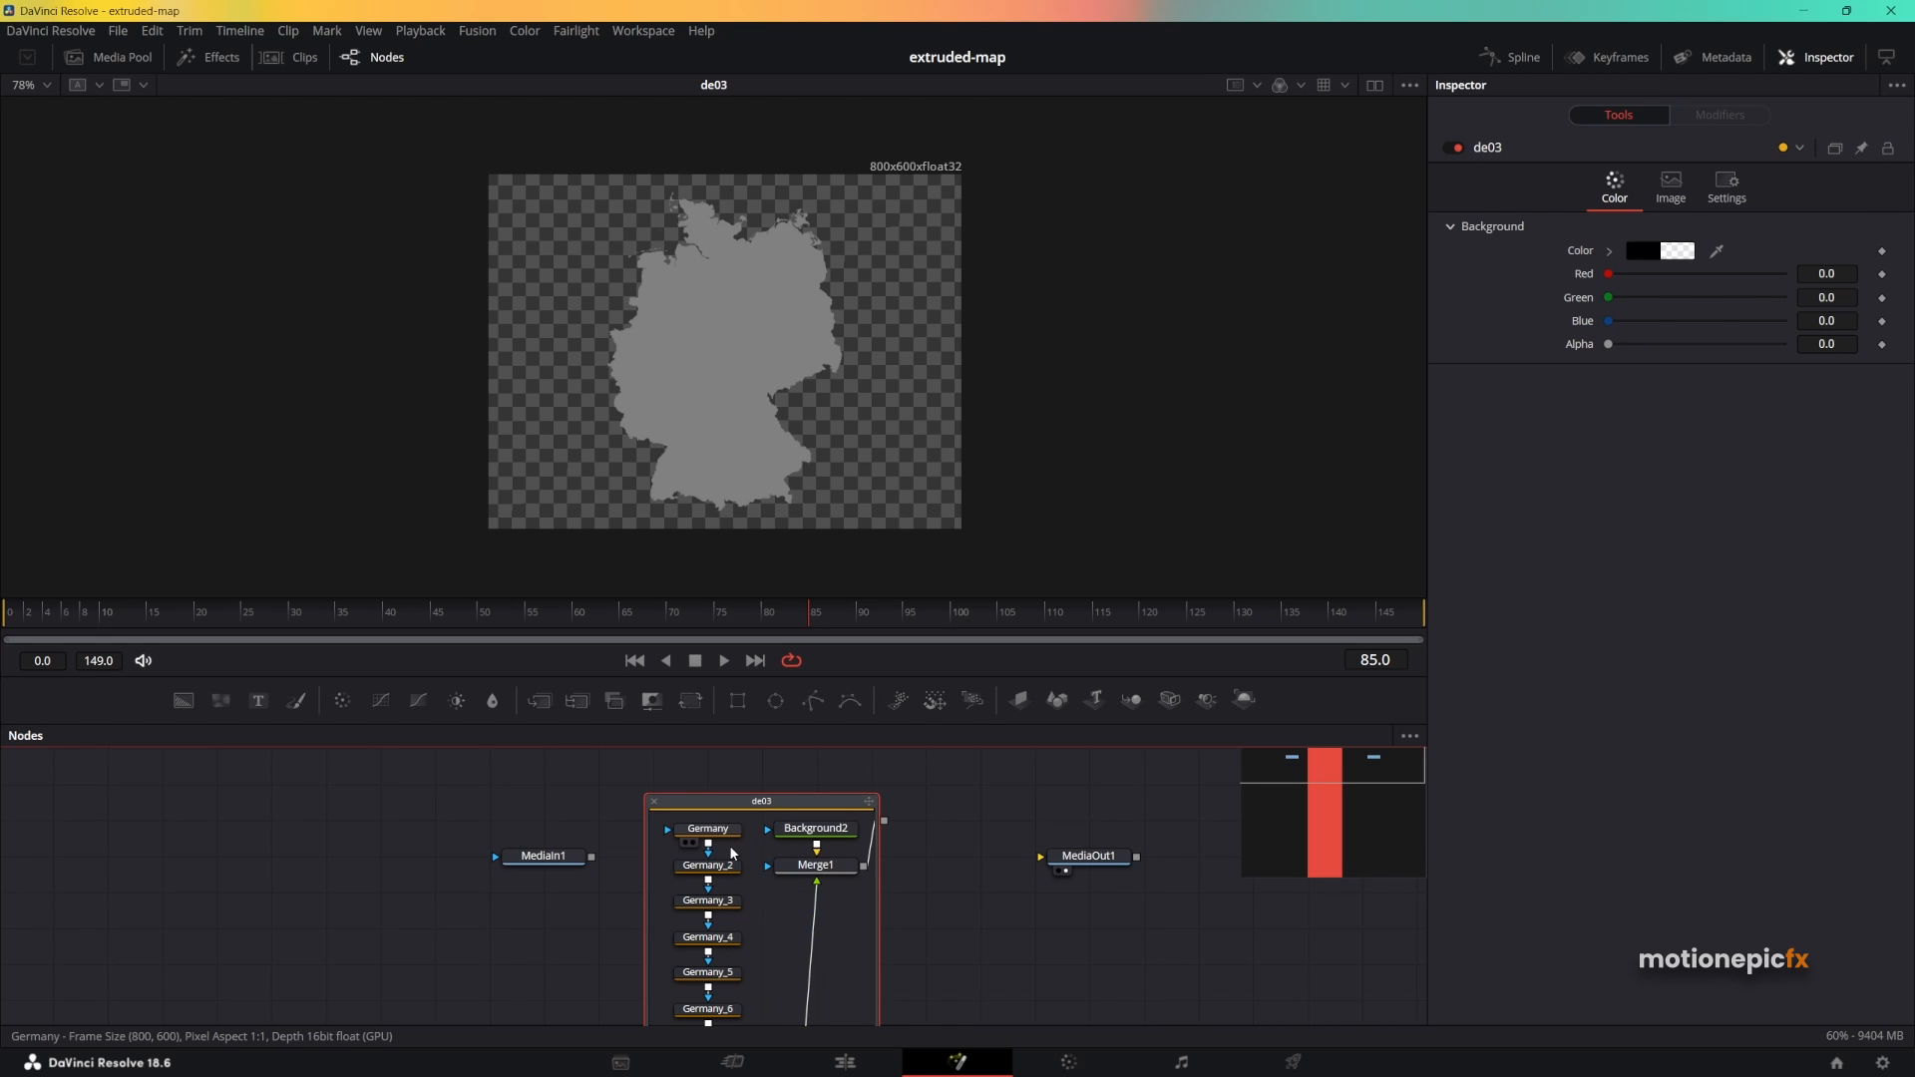
pyautogui.moveTo(666, 816); pyautogui.dragTo(756, 973)
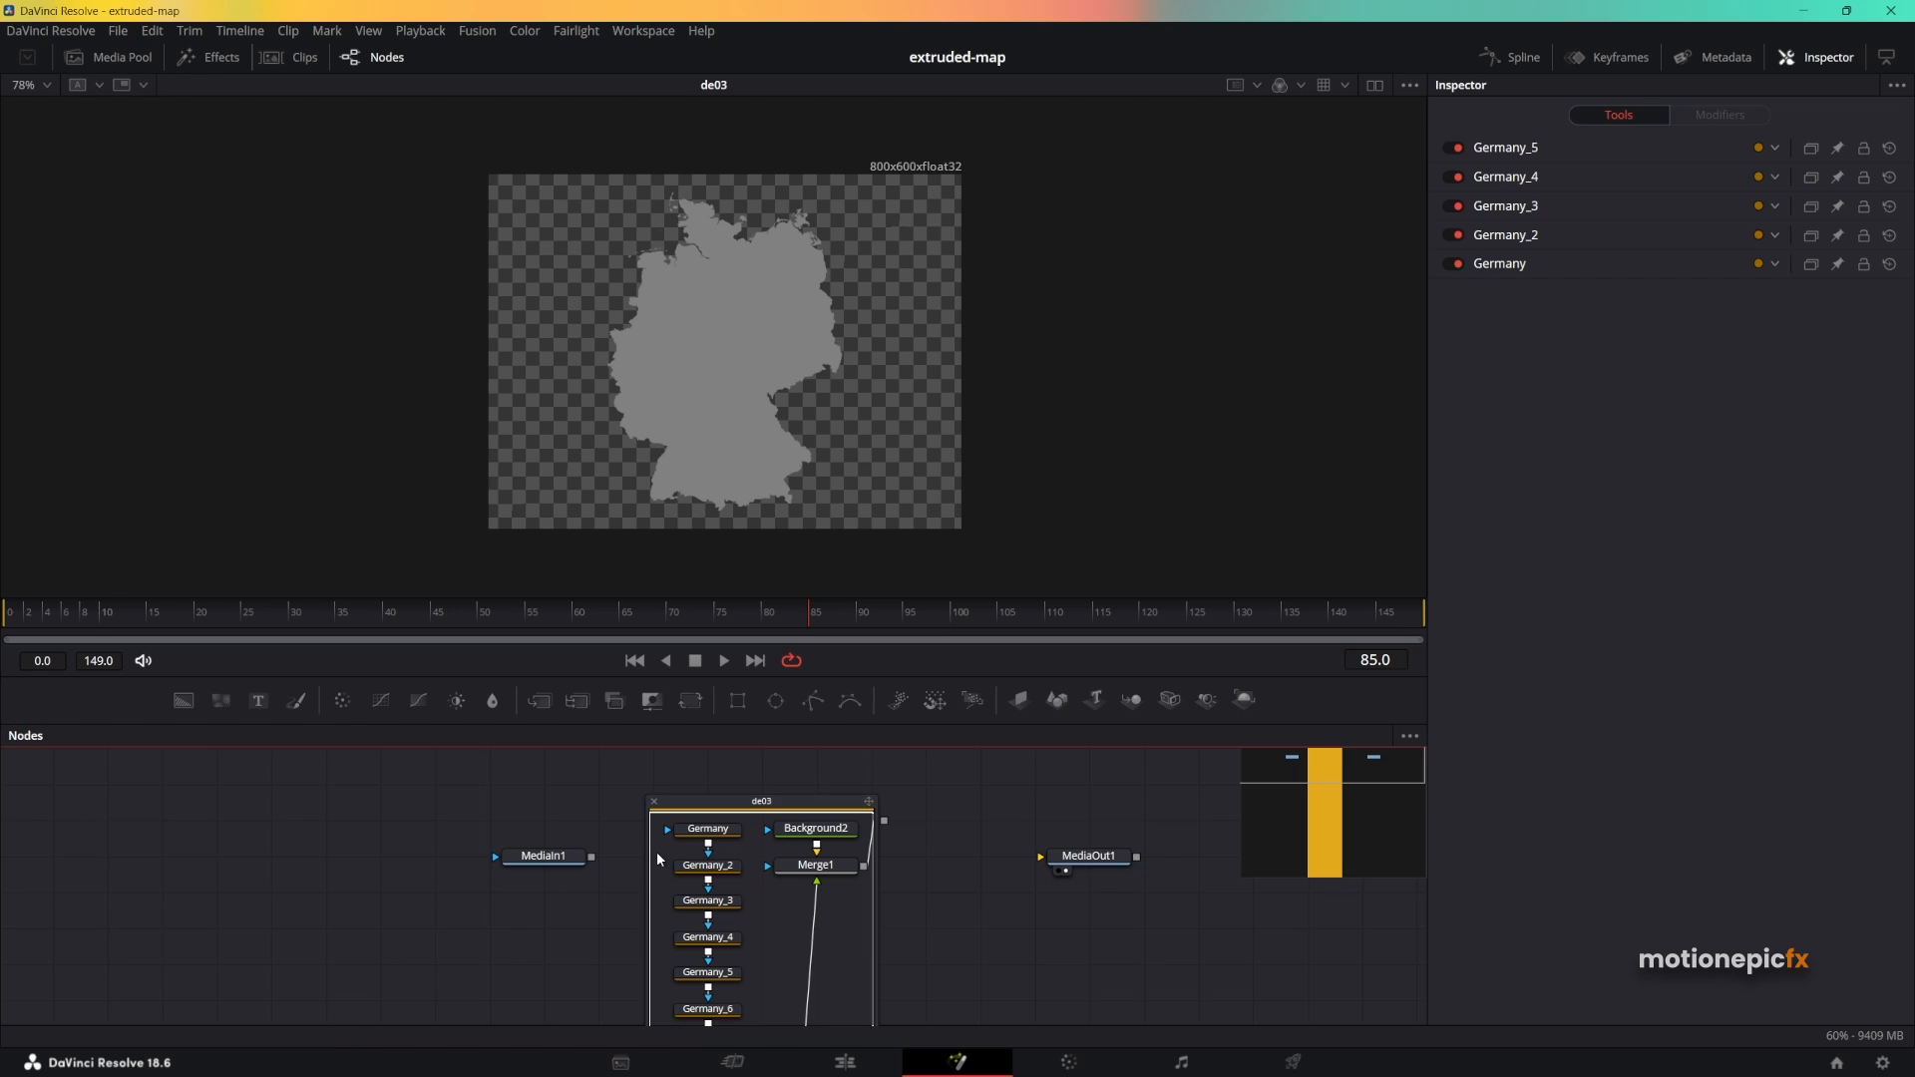
pyautogui.moveTo(656, 854); pyautogui.dragTo(749, 983)
pyautogui.scroll(10, 746, 880)
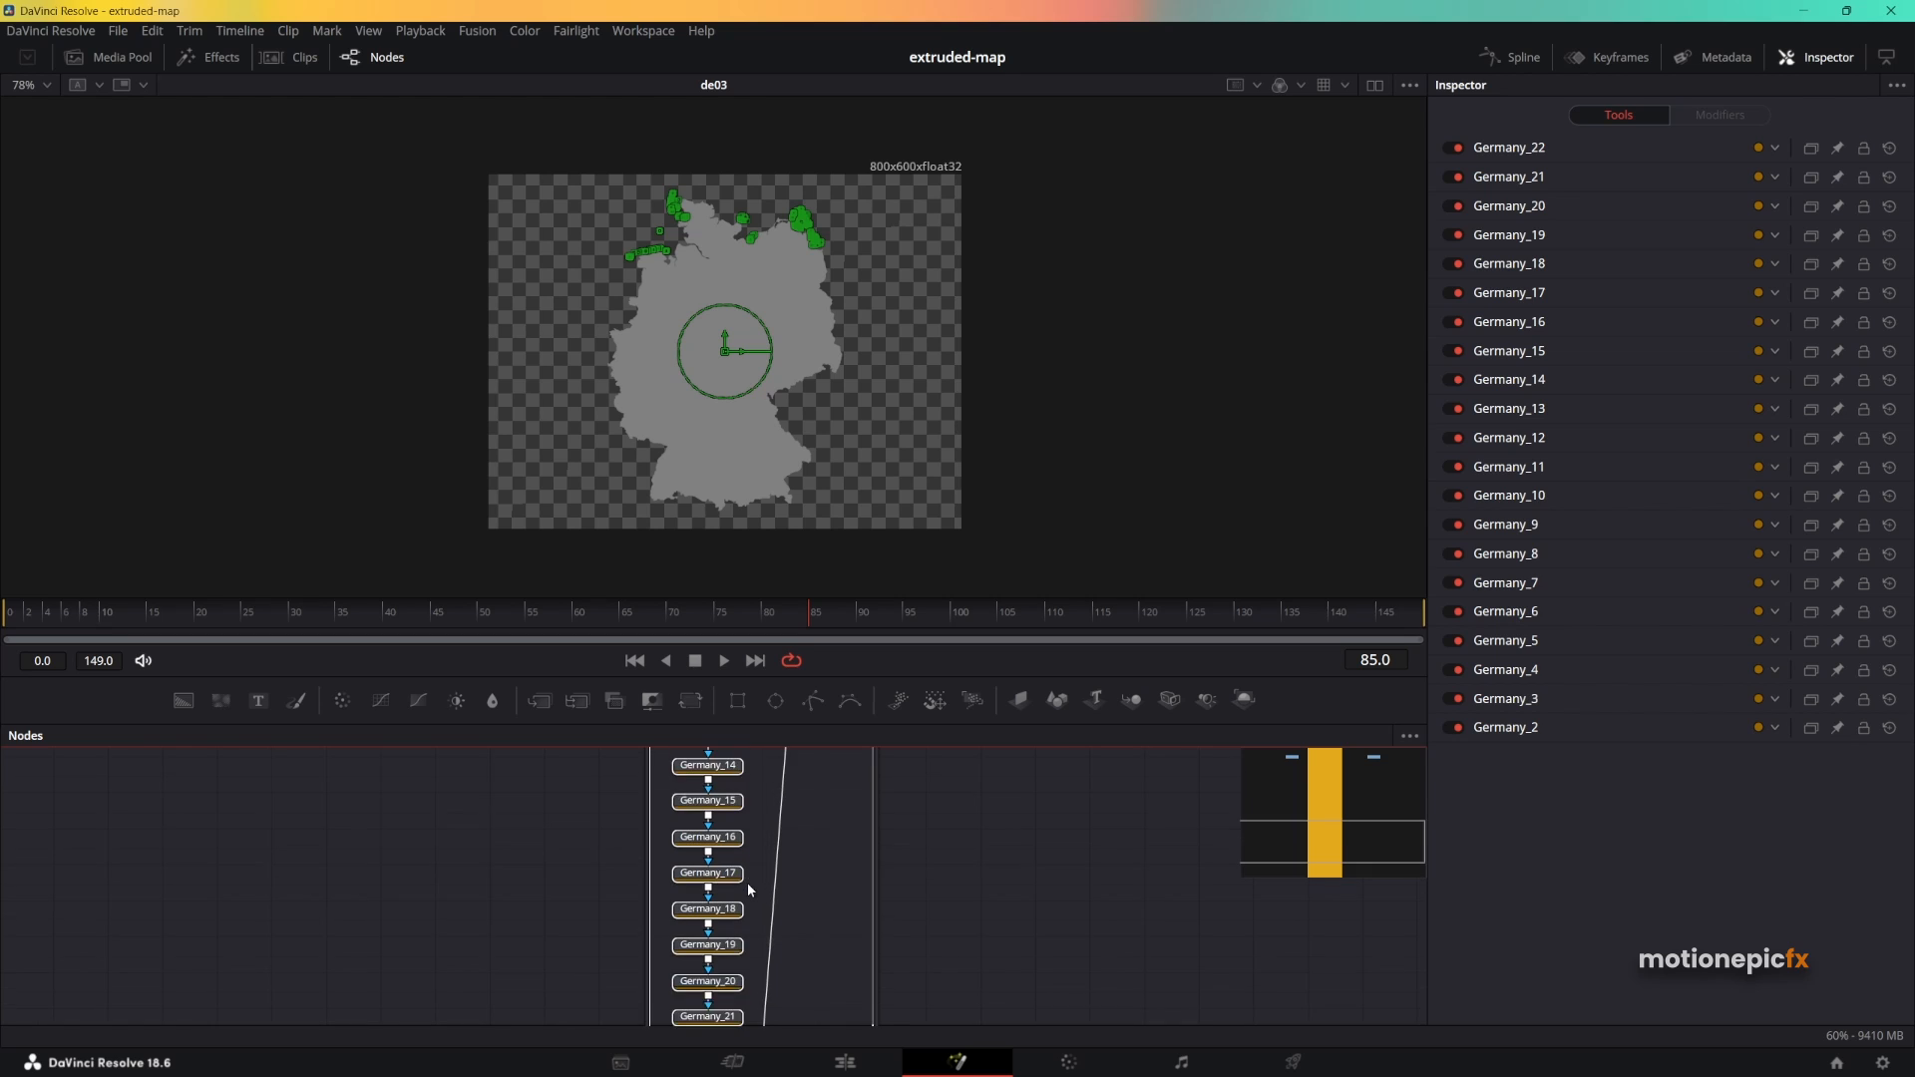
pyautogui.scroll(2, 695, 820)
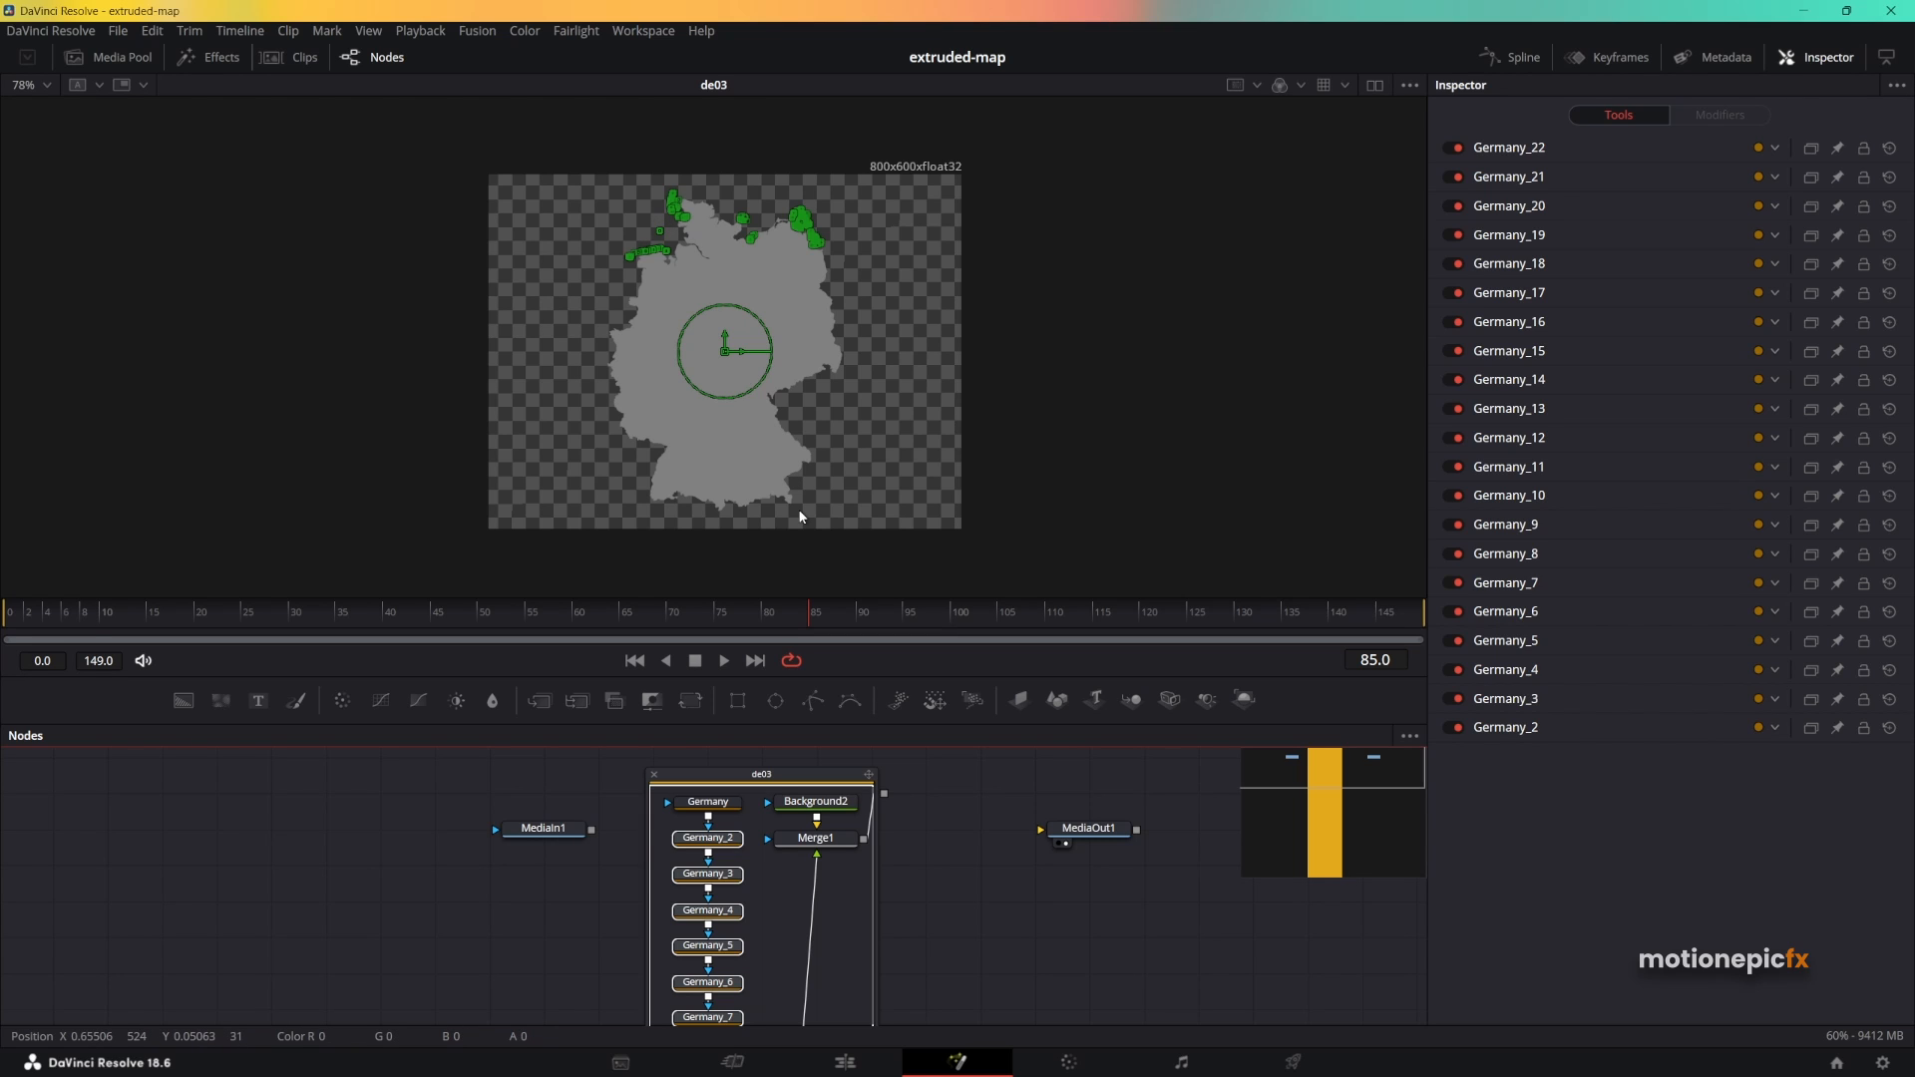
pyautogui.scroll(6, 746, 184)
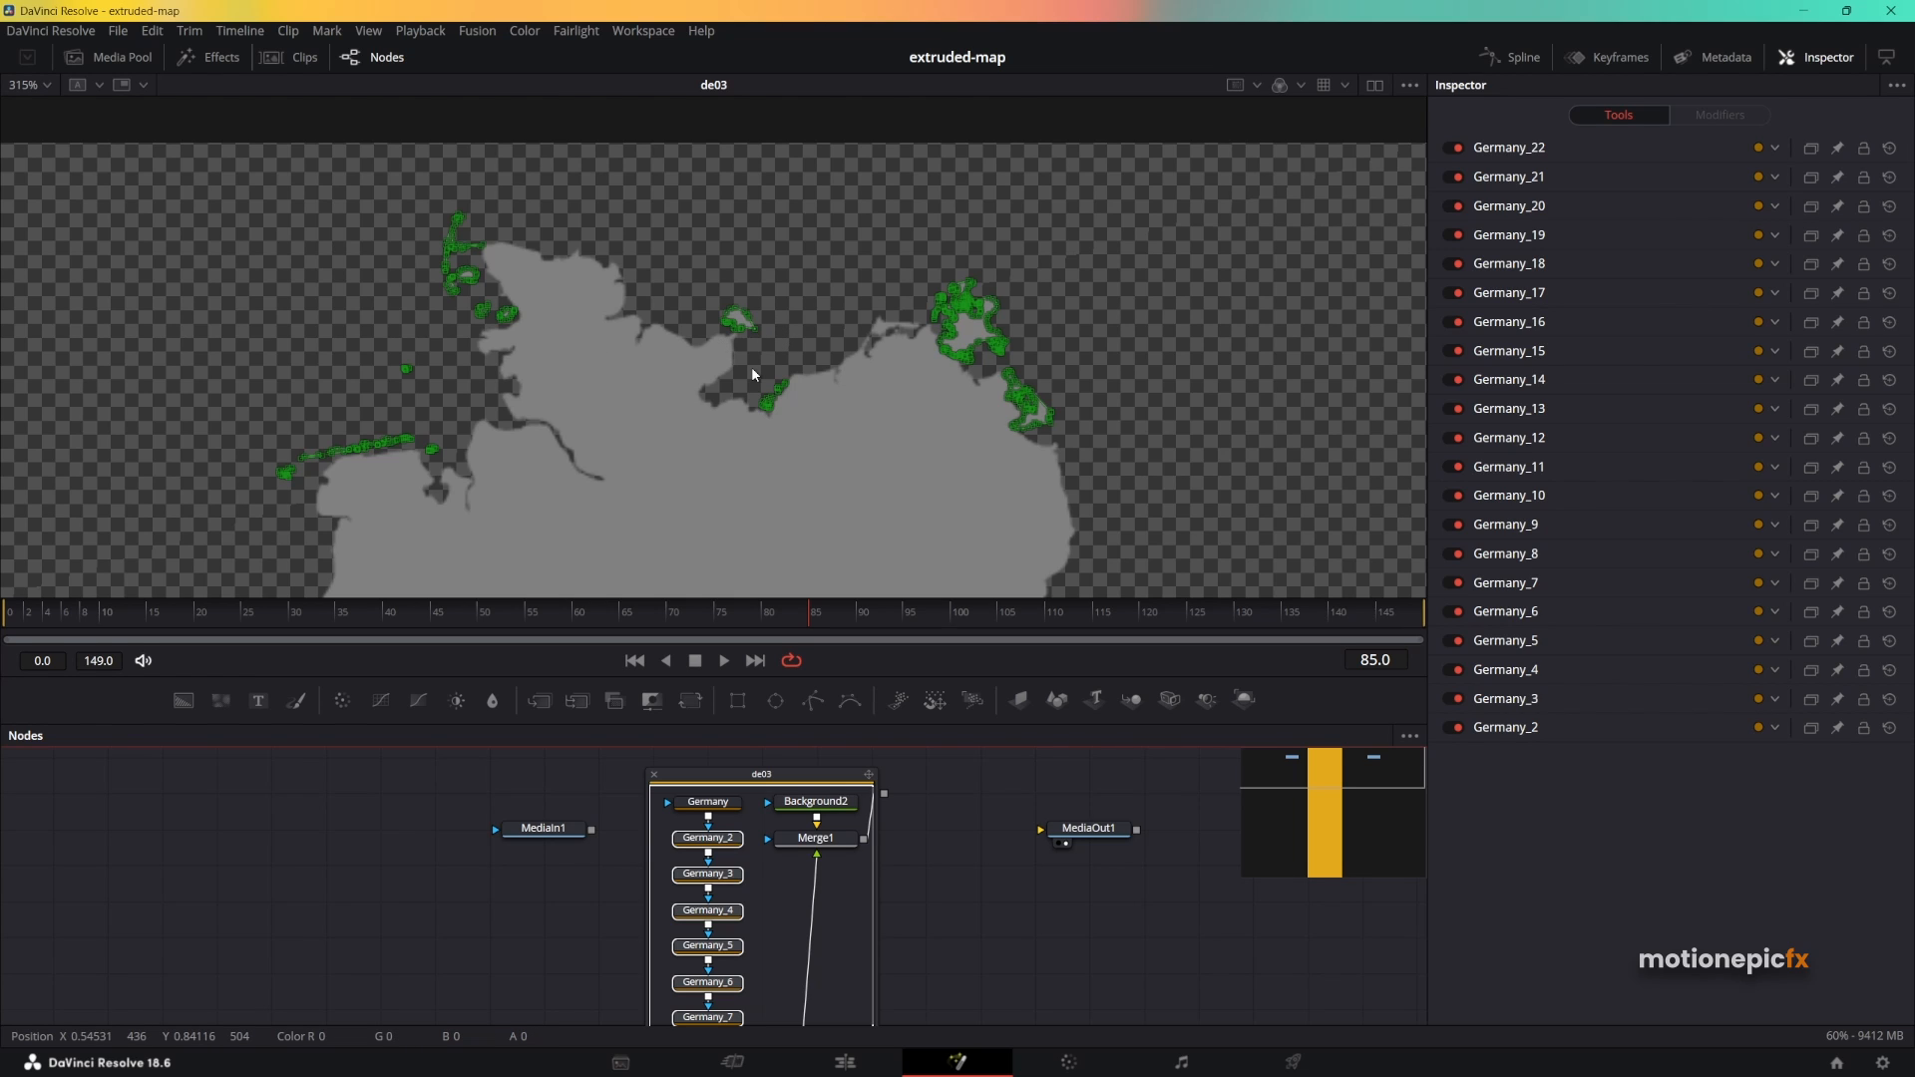
pyautogui.press('Delete')
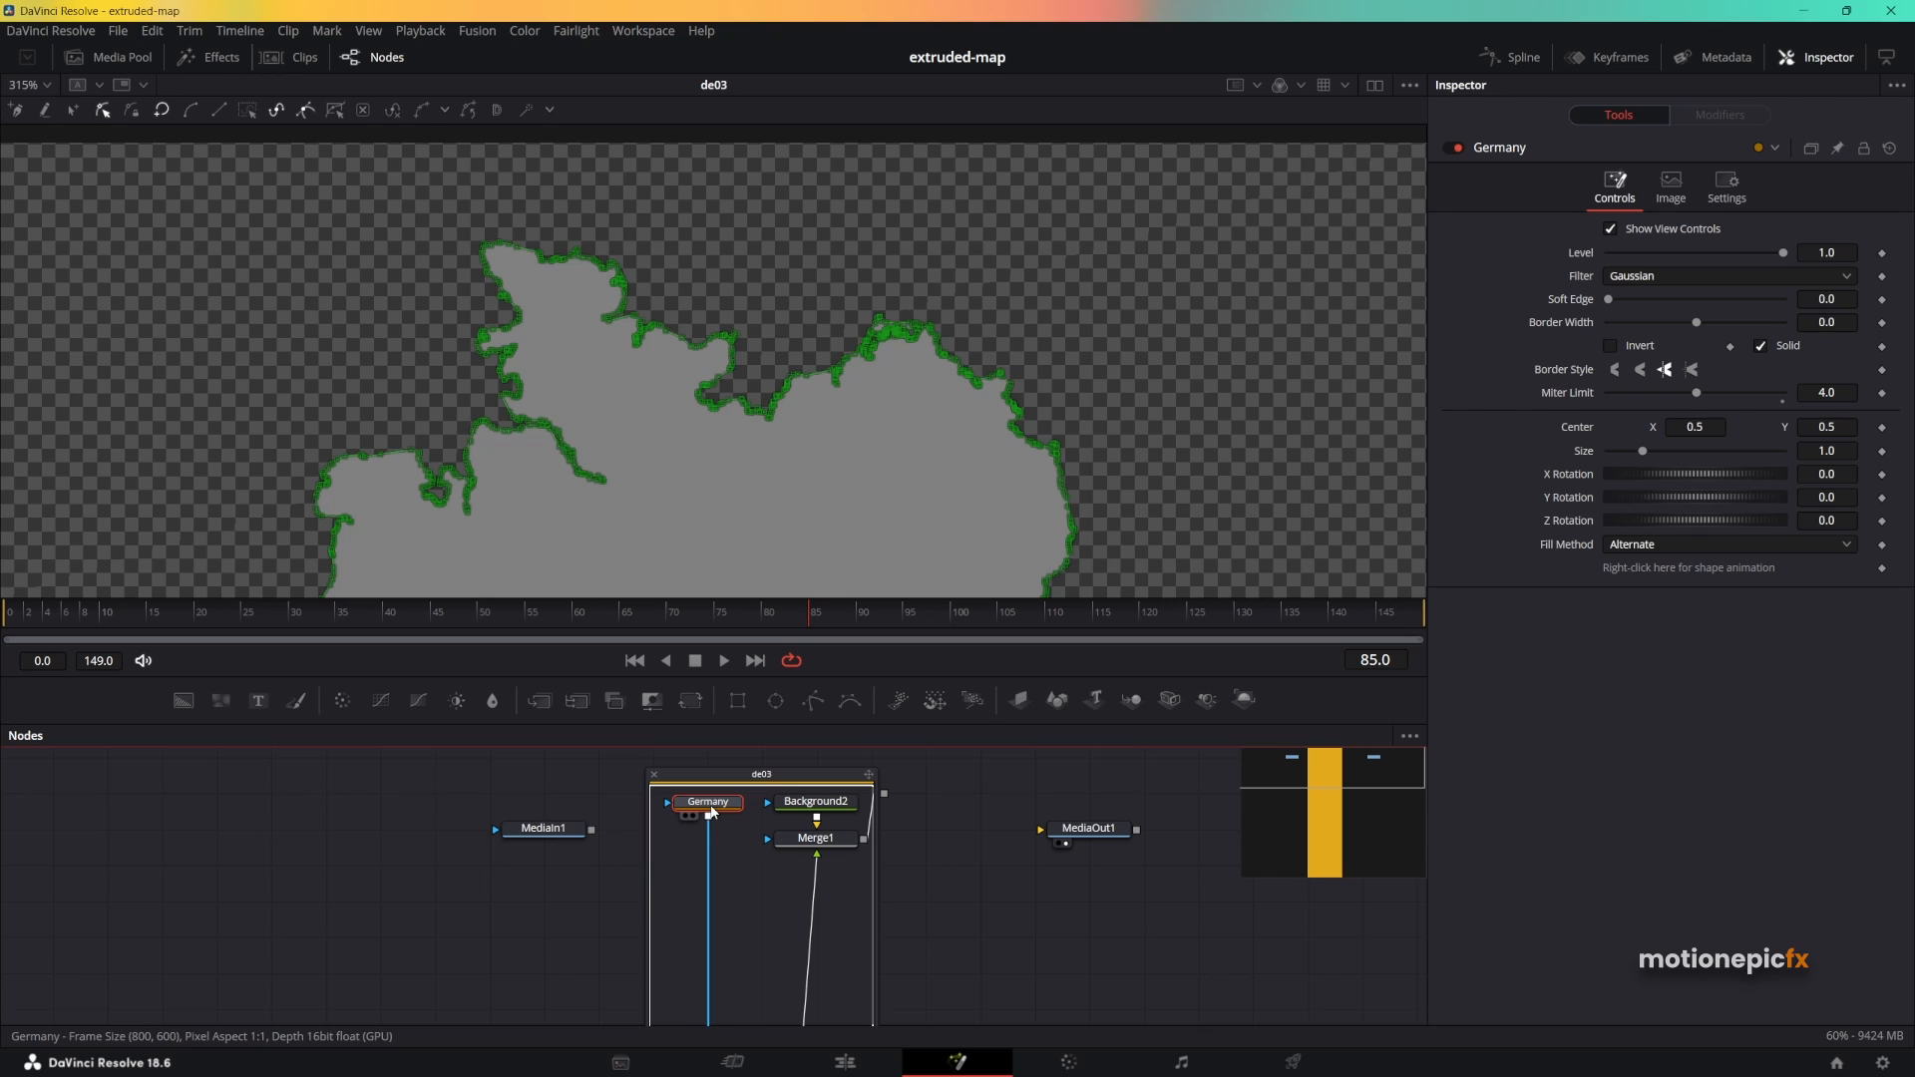
# Move Background1 from the far end of the de03 group to just below the Germany polygon, beside Merge1.
pyautogui.scroll(-5, 709, 822)
pyautogui.scroll(-4, 709, 848)
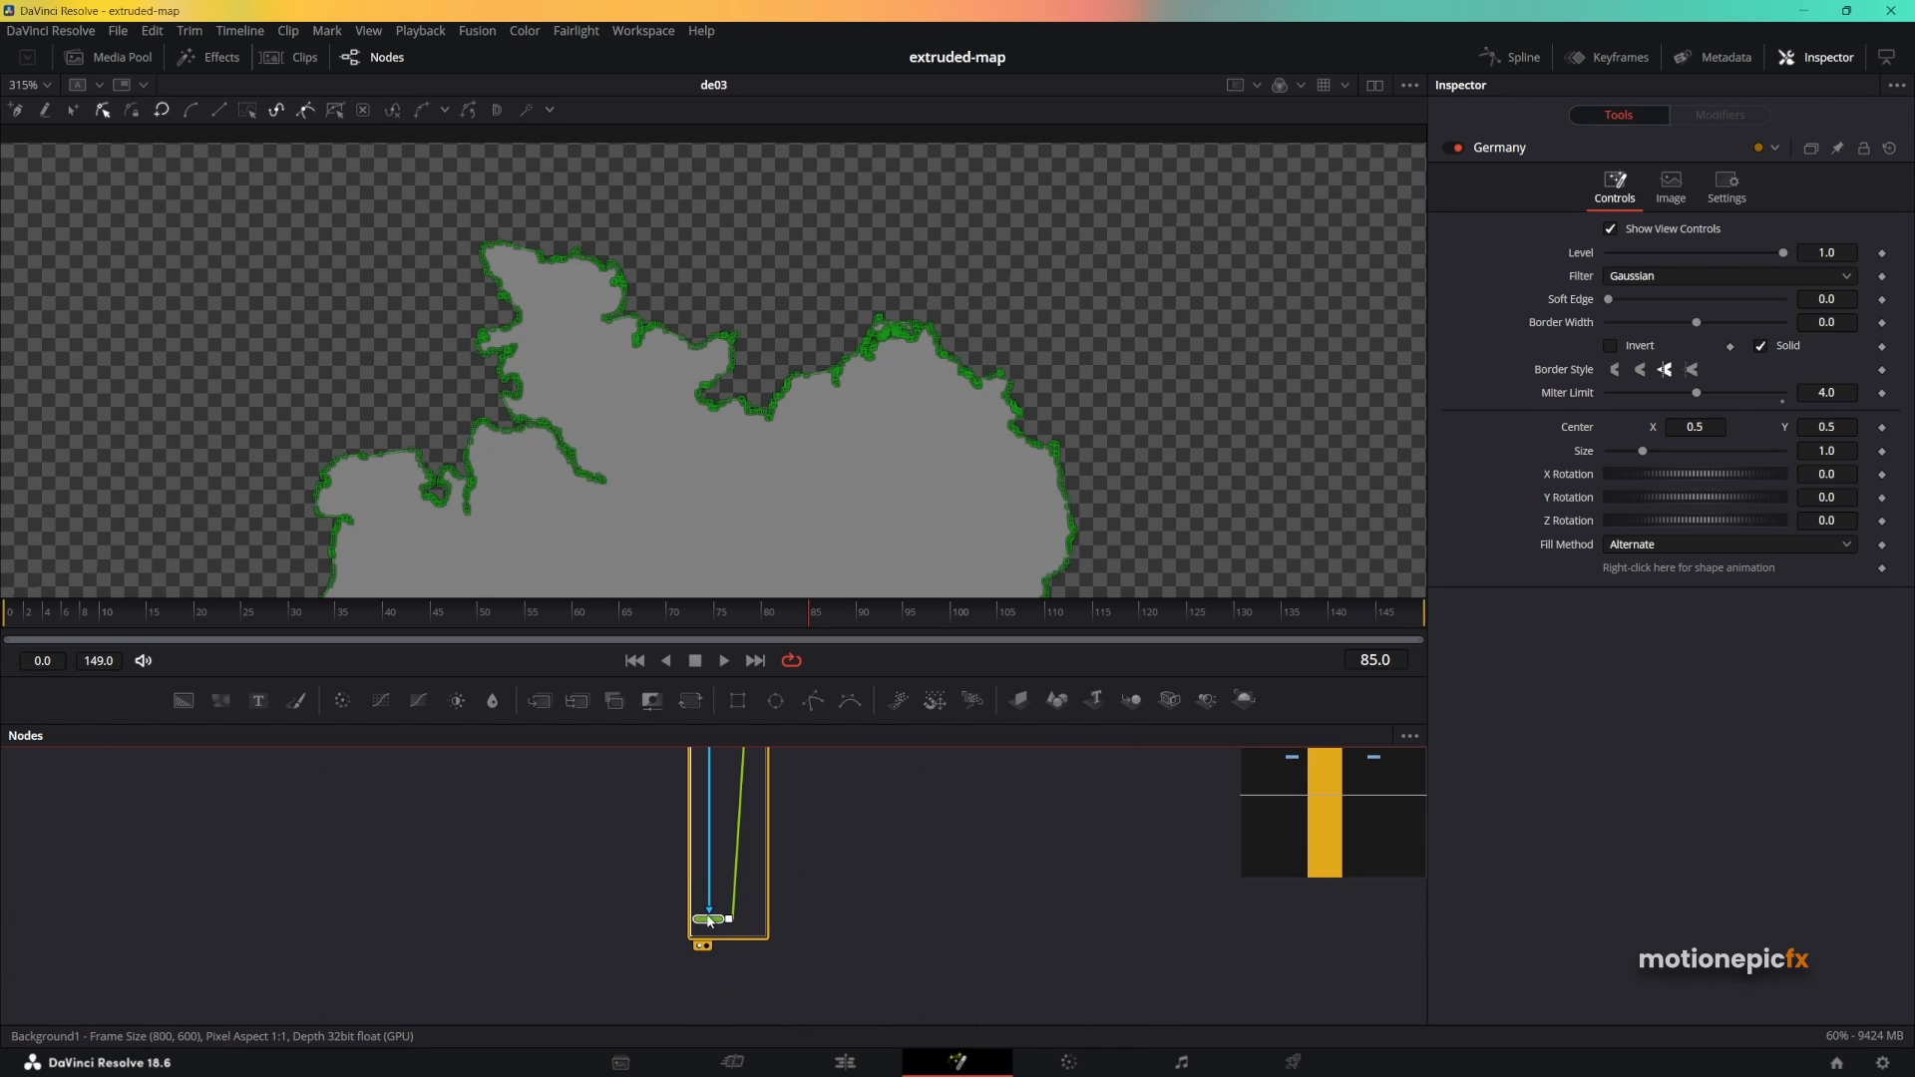
pyautogui.moveTo(709, 922); pyautogui.dragTo(728, 836)
pyautogui.scroll(4, 746, 826)
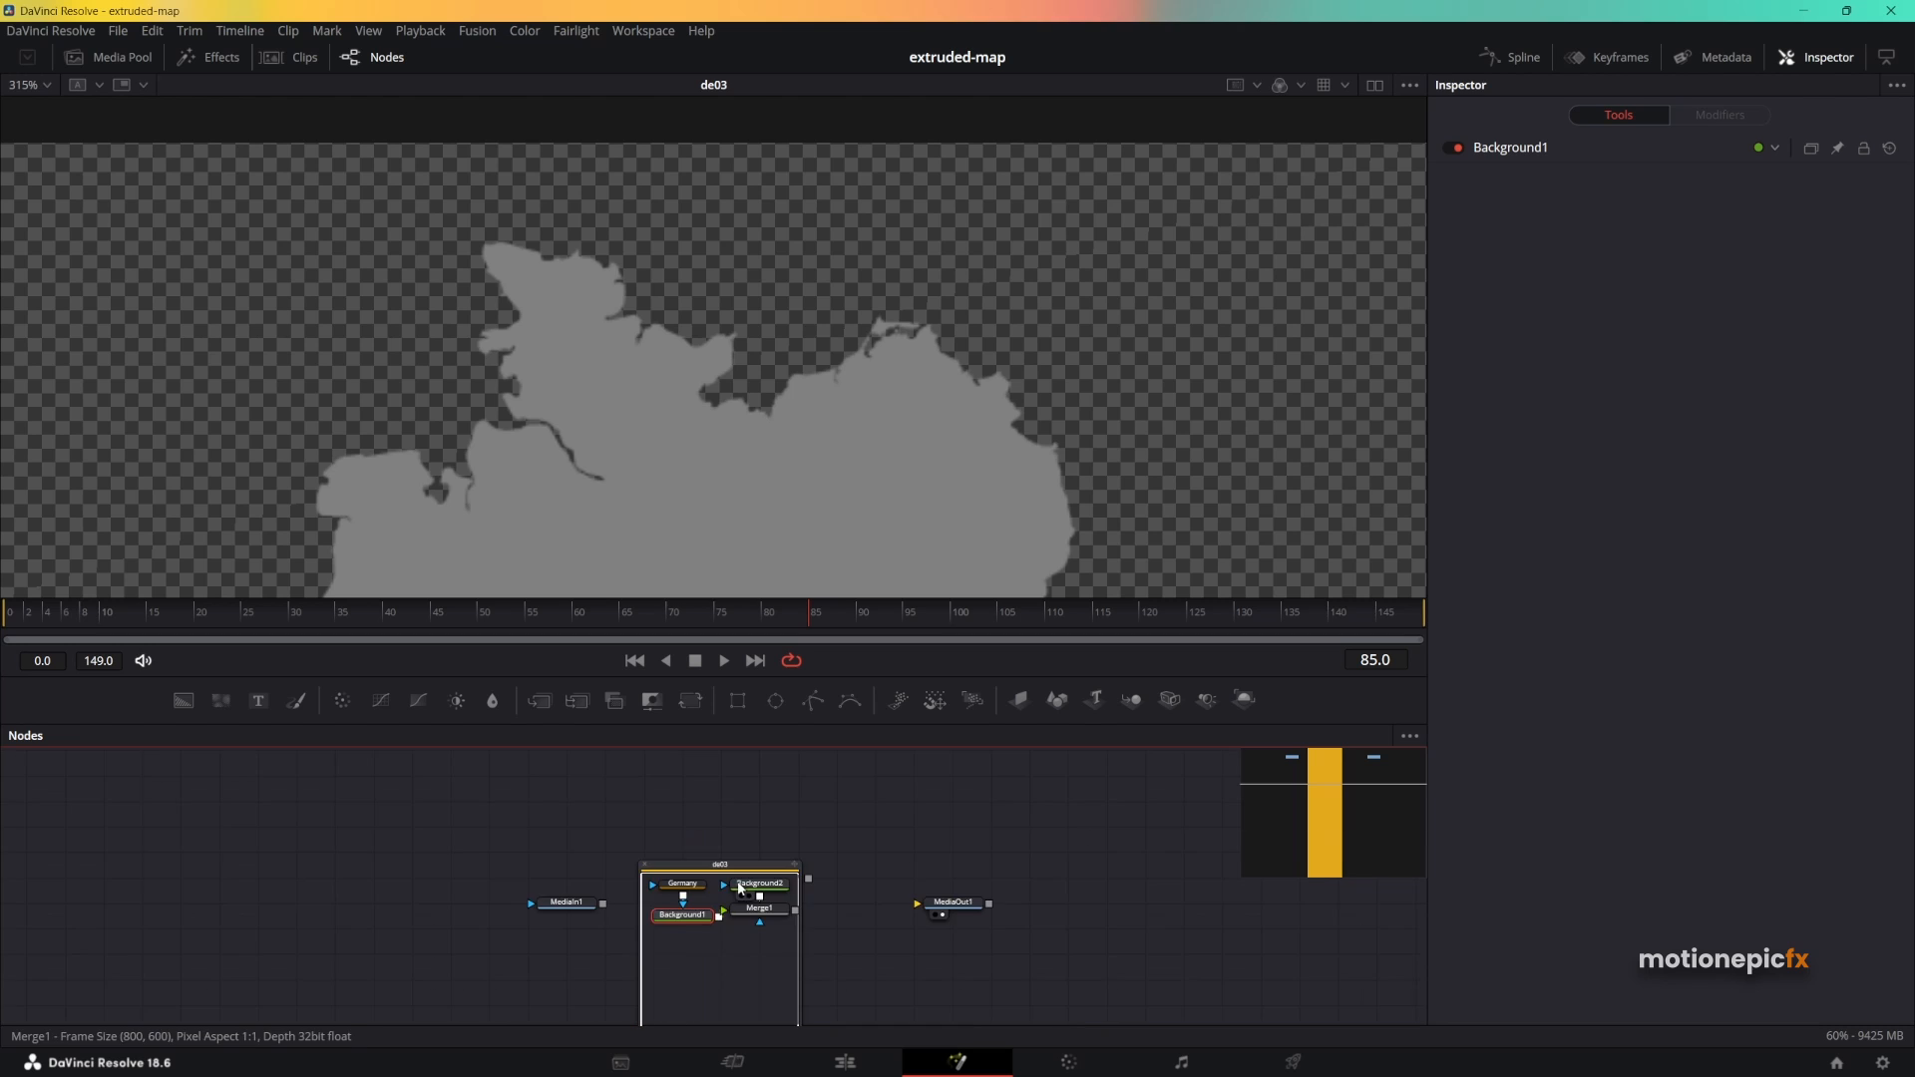
# Shrink the de03 group frame to fit its remaining nodes and collapse the group.
pyautogui.scroll(-3, 750, 870)
pyautogui.scroll(-3, 749, 876)
pyautogui.scroll(-2, 738, 938)
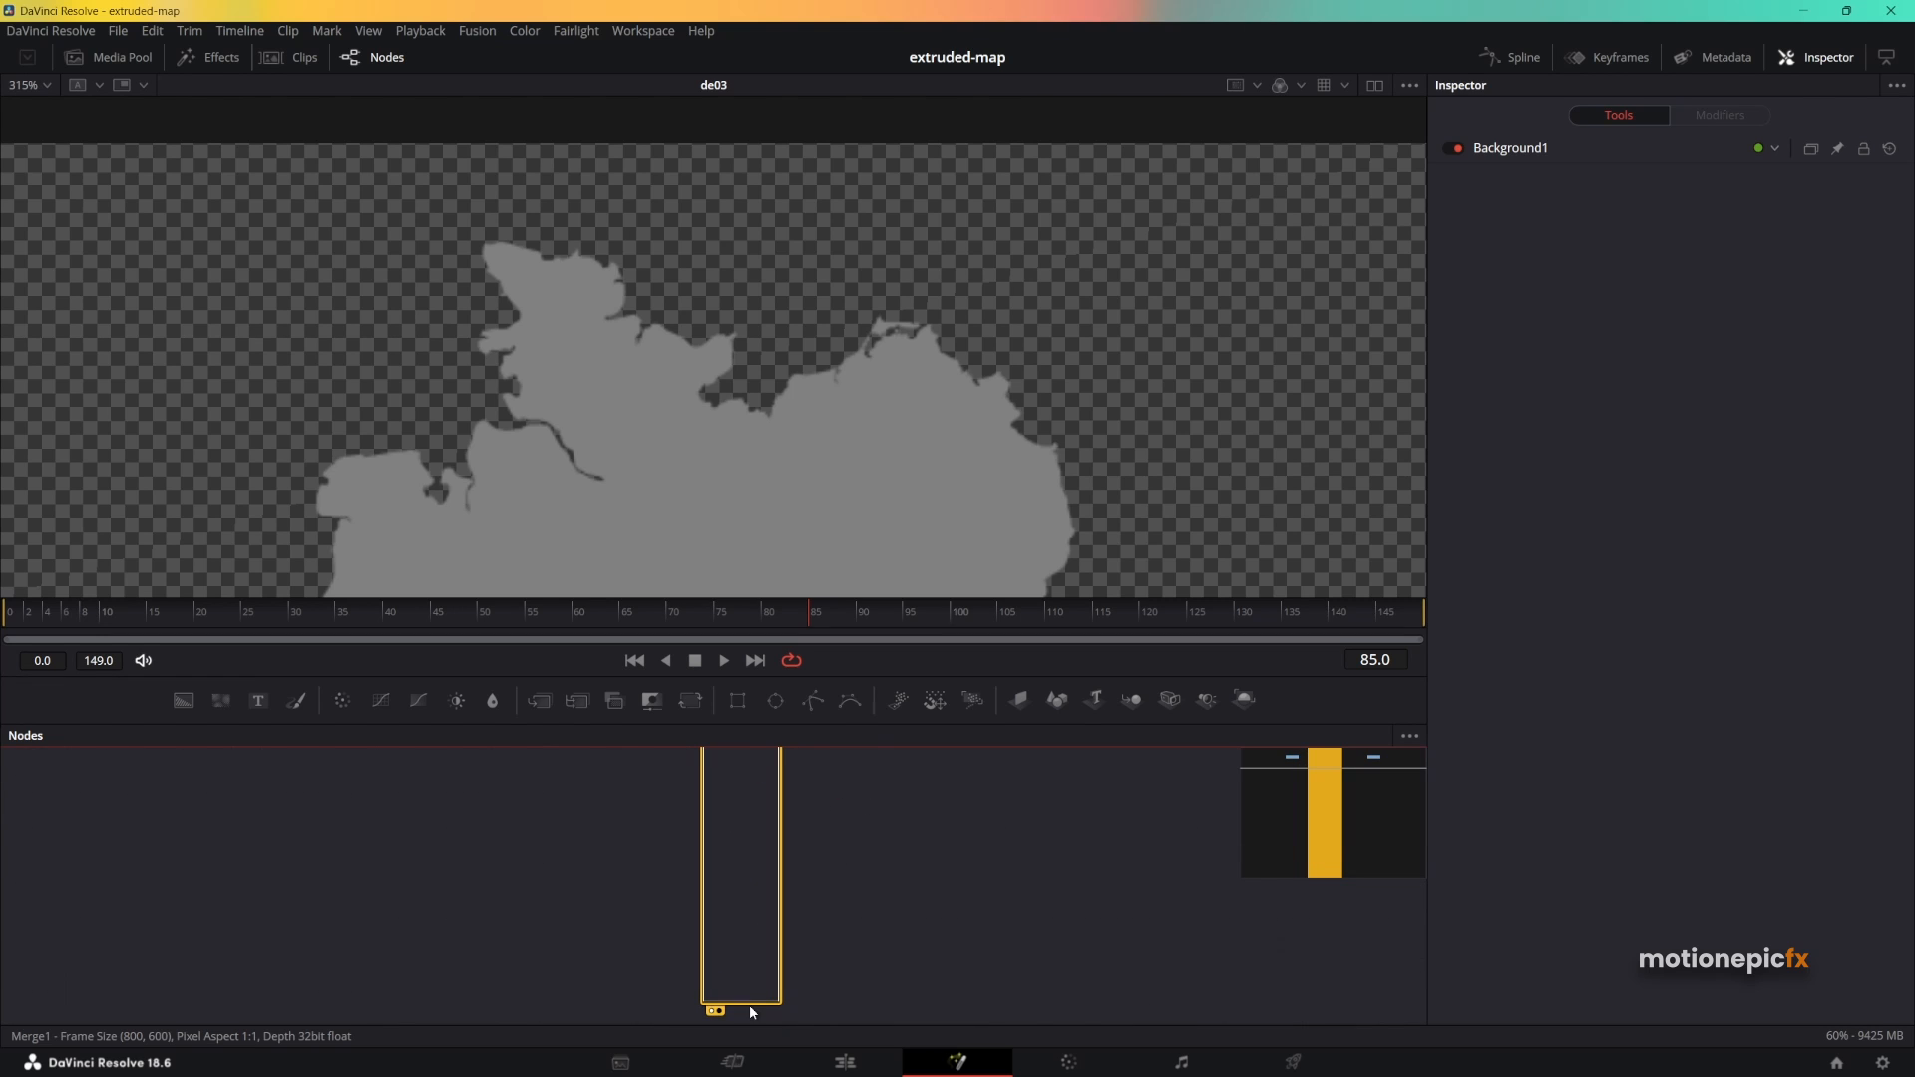
pyautogui.moveTo(749, 1008); pyautogui.dragTo(735, 781)
pyautogui.scroll(2, 743, 957)
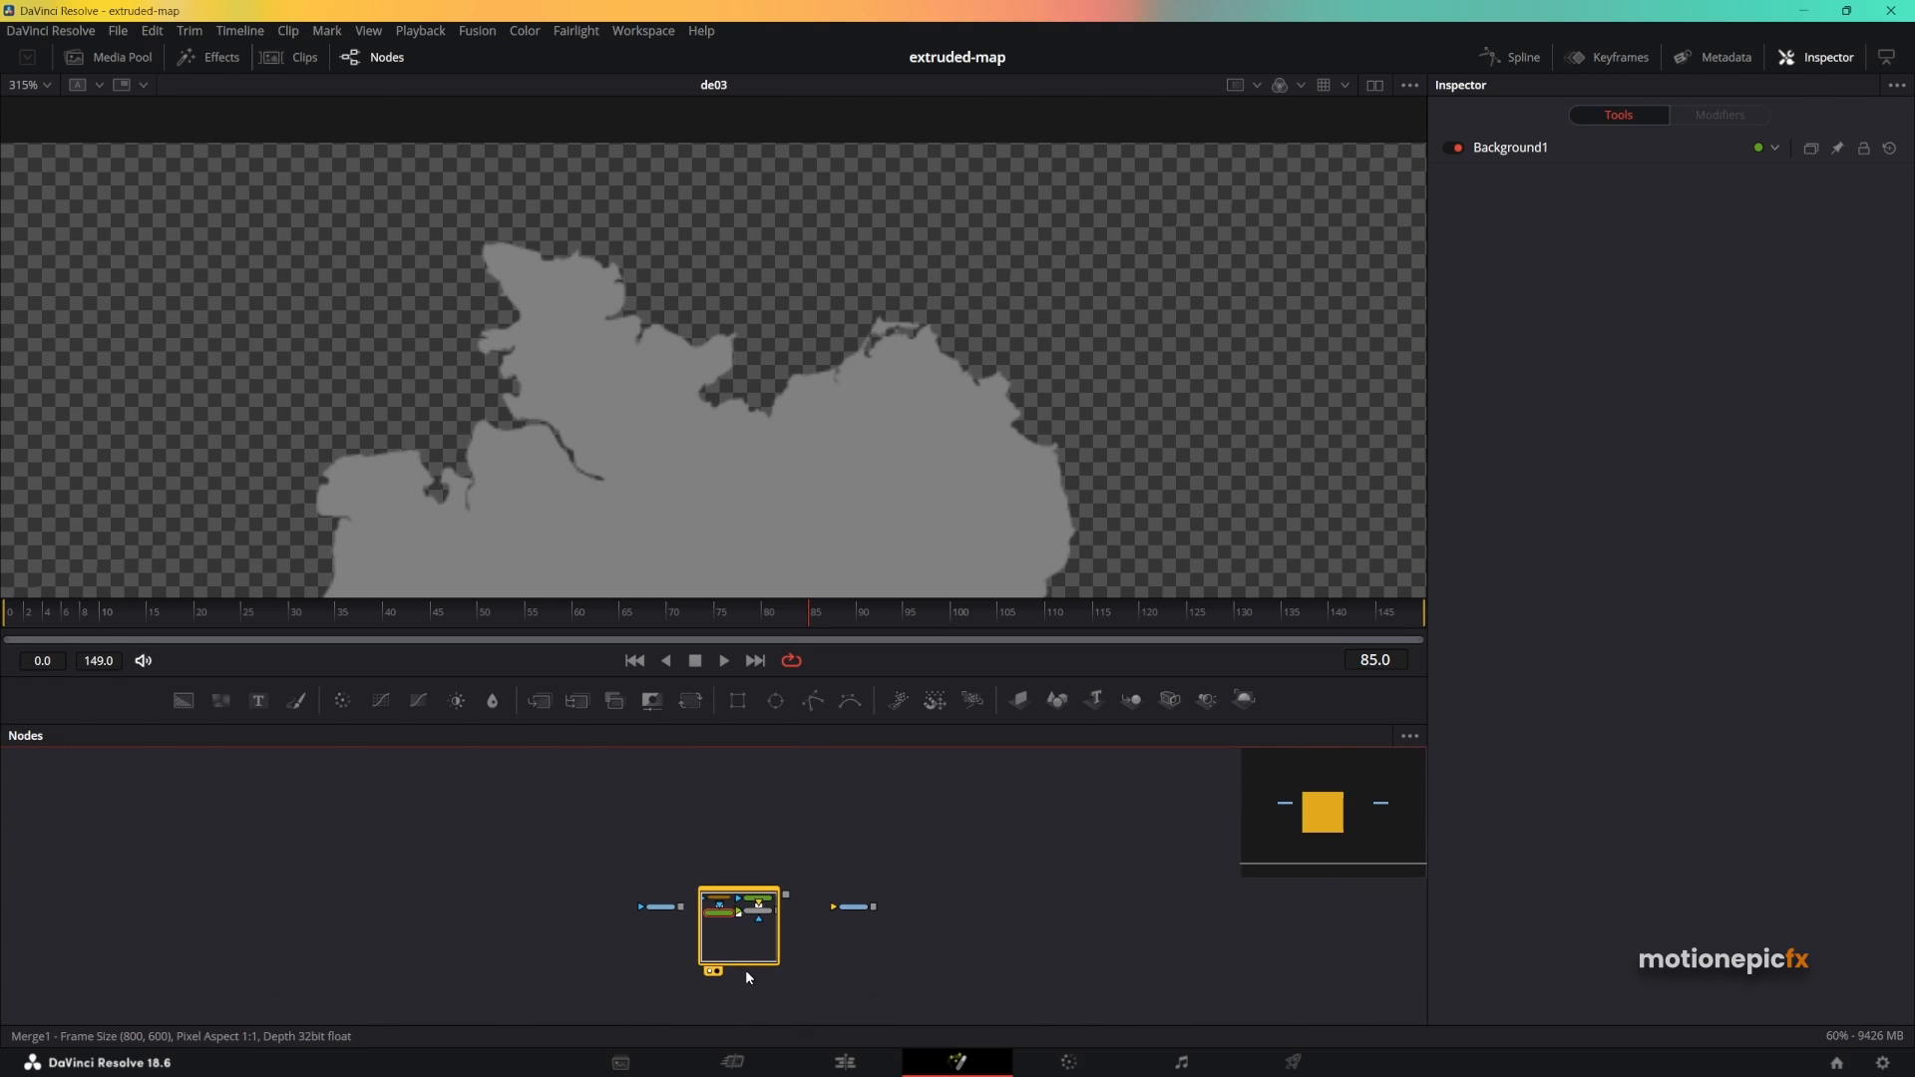
pyautogui.moveTo(745, 973); pyautogui.dragTo(743, 928)
pyautogui.scroll(5, 743, 923)
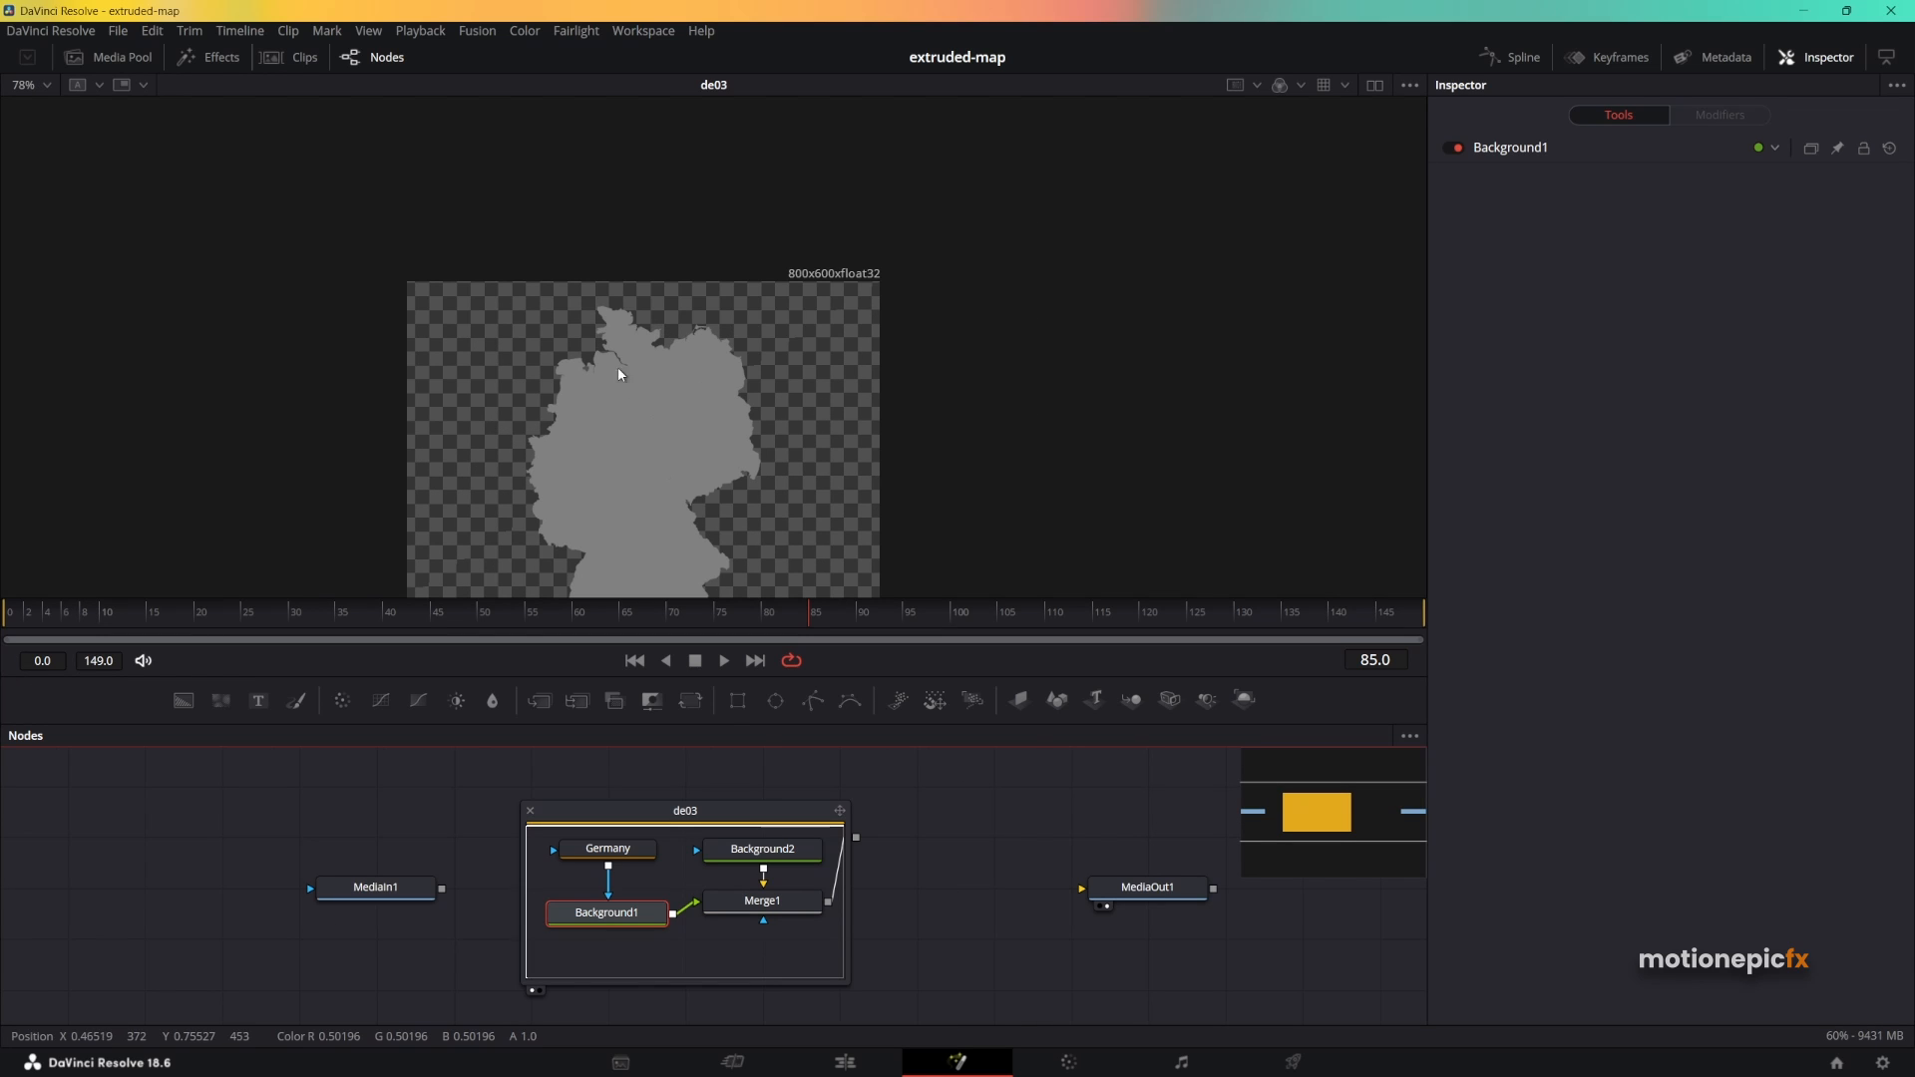
pyautogui.click(496, 800)
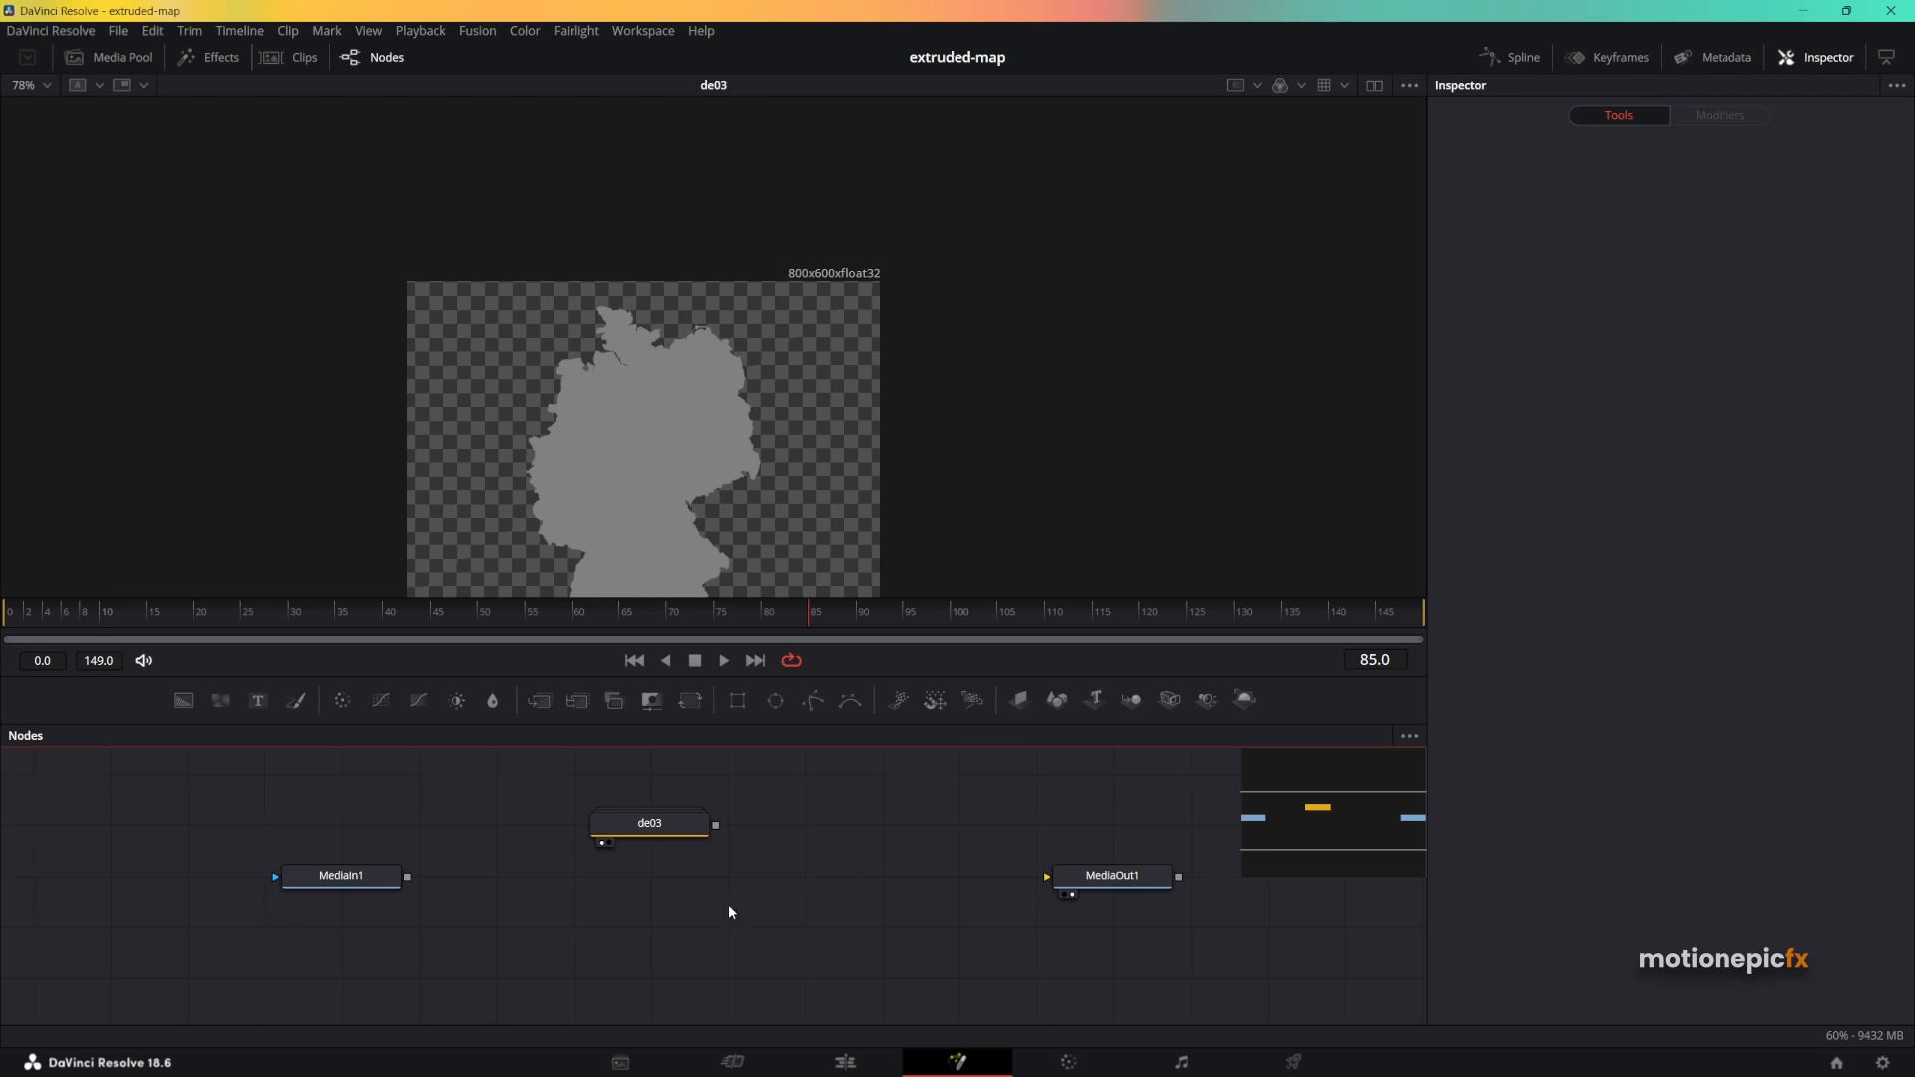
pyautogui.hotkey('shift', 'space')
pyautogui.write('extr')
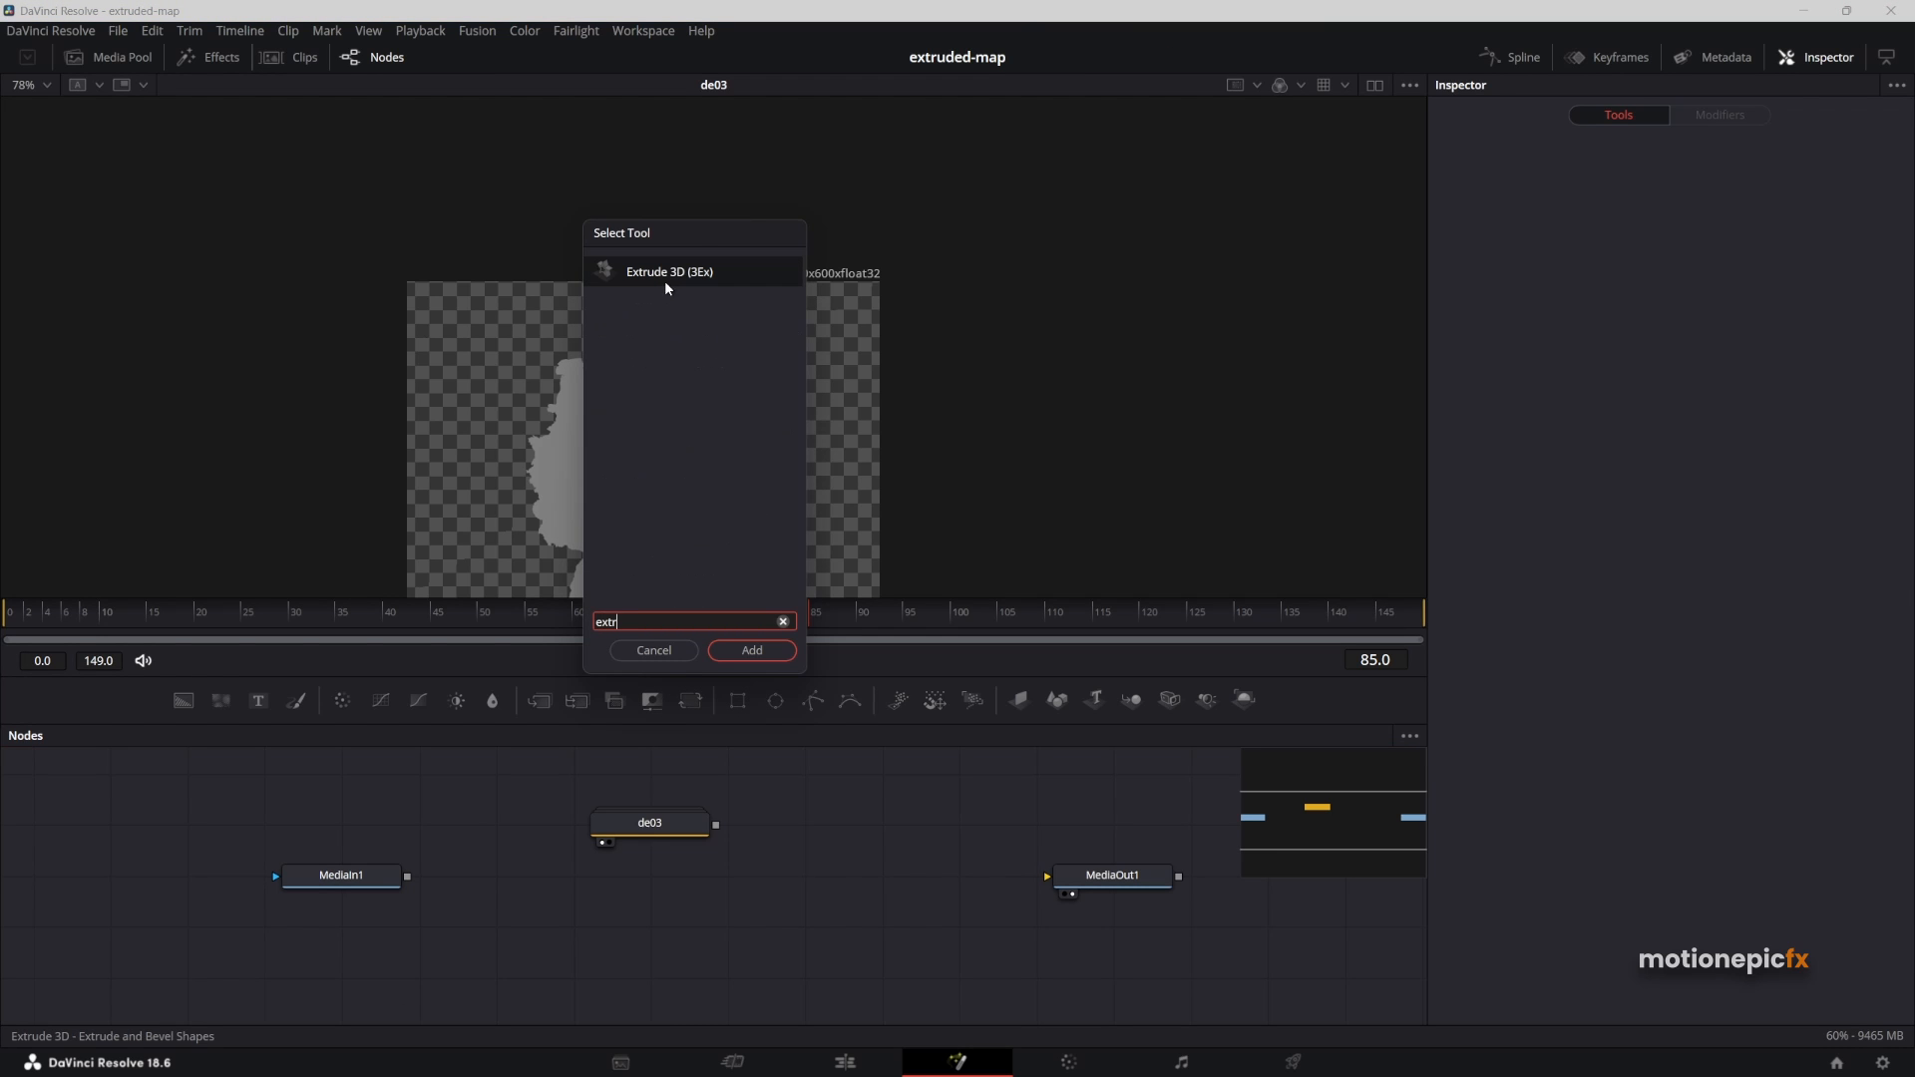
pyautogui.click(655, 650)
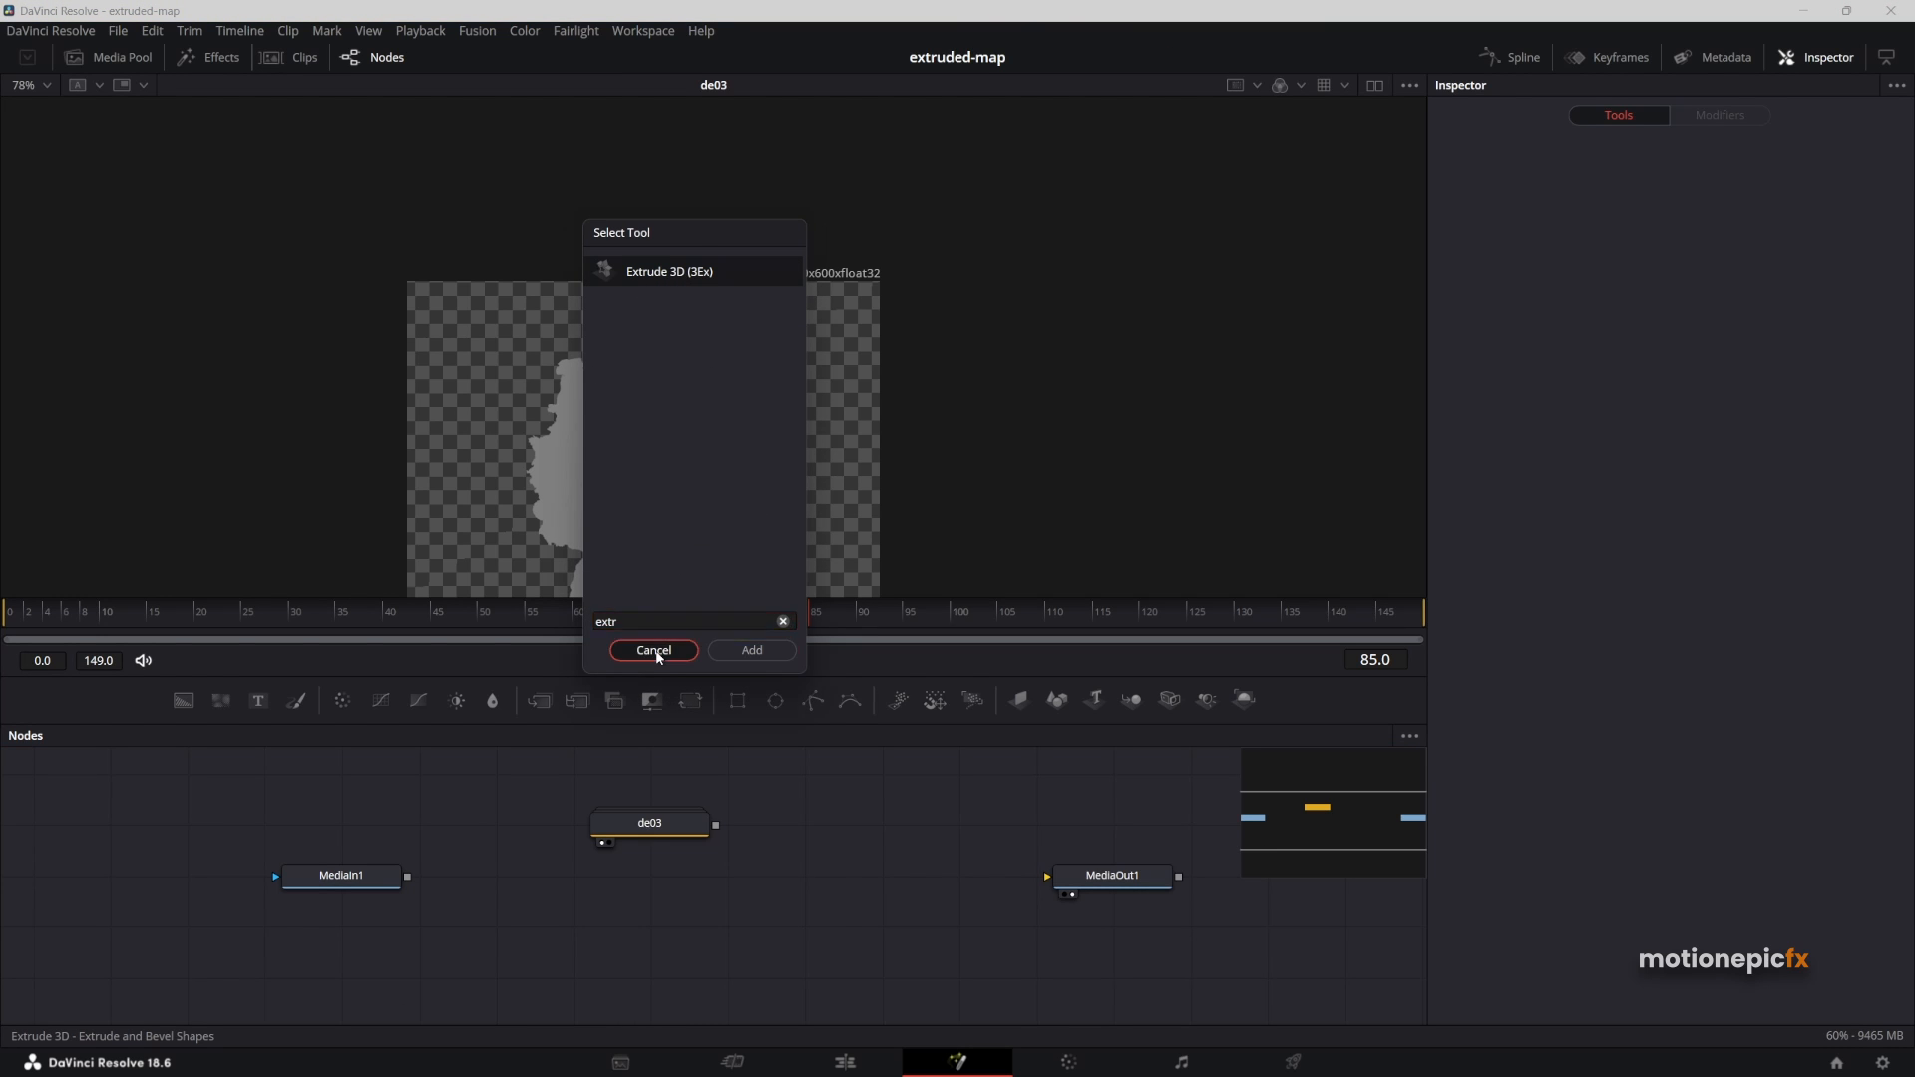
pyautogui.rightClick(776, 804)
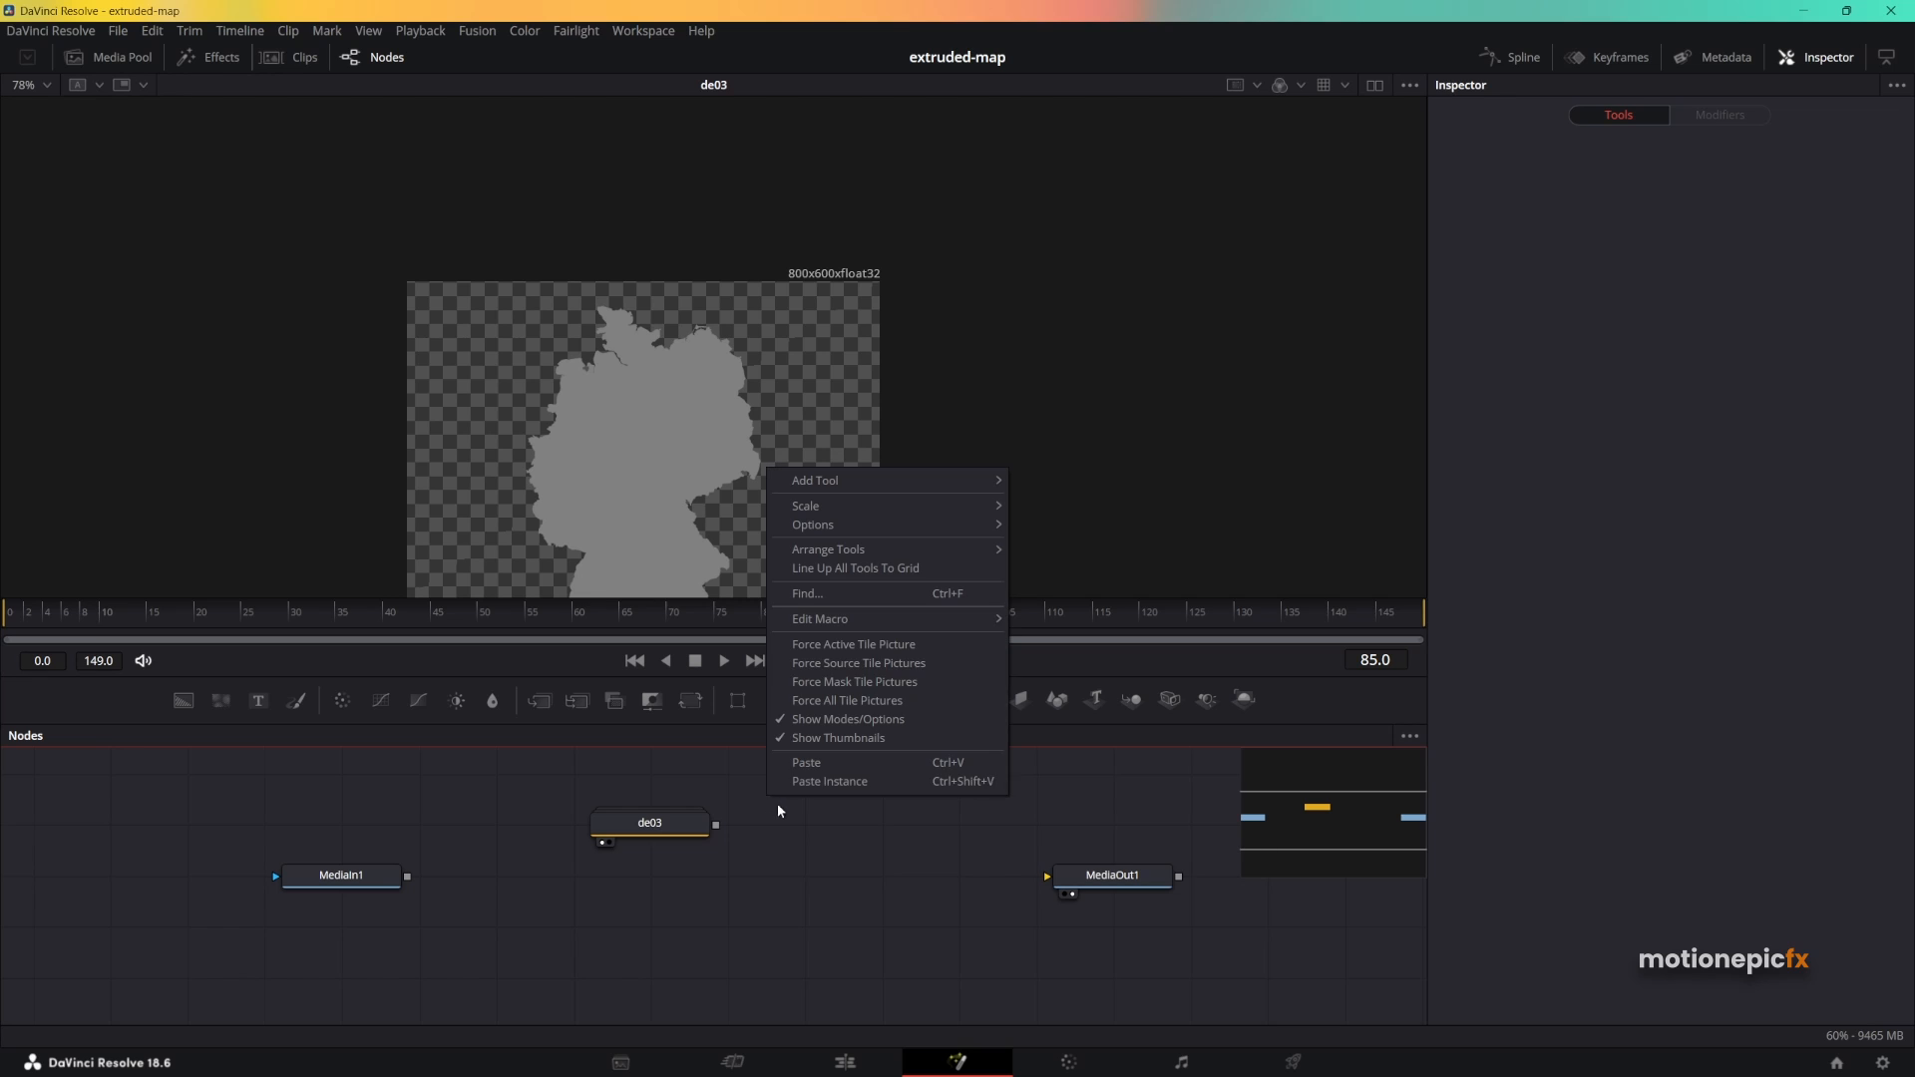
pyautogui.moveTo(937, 489)
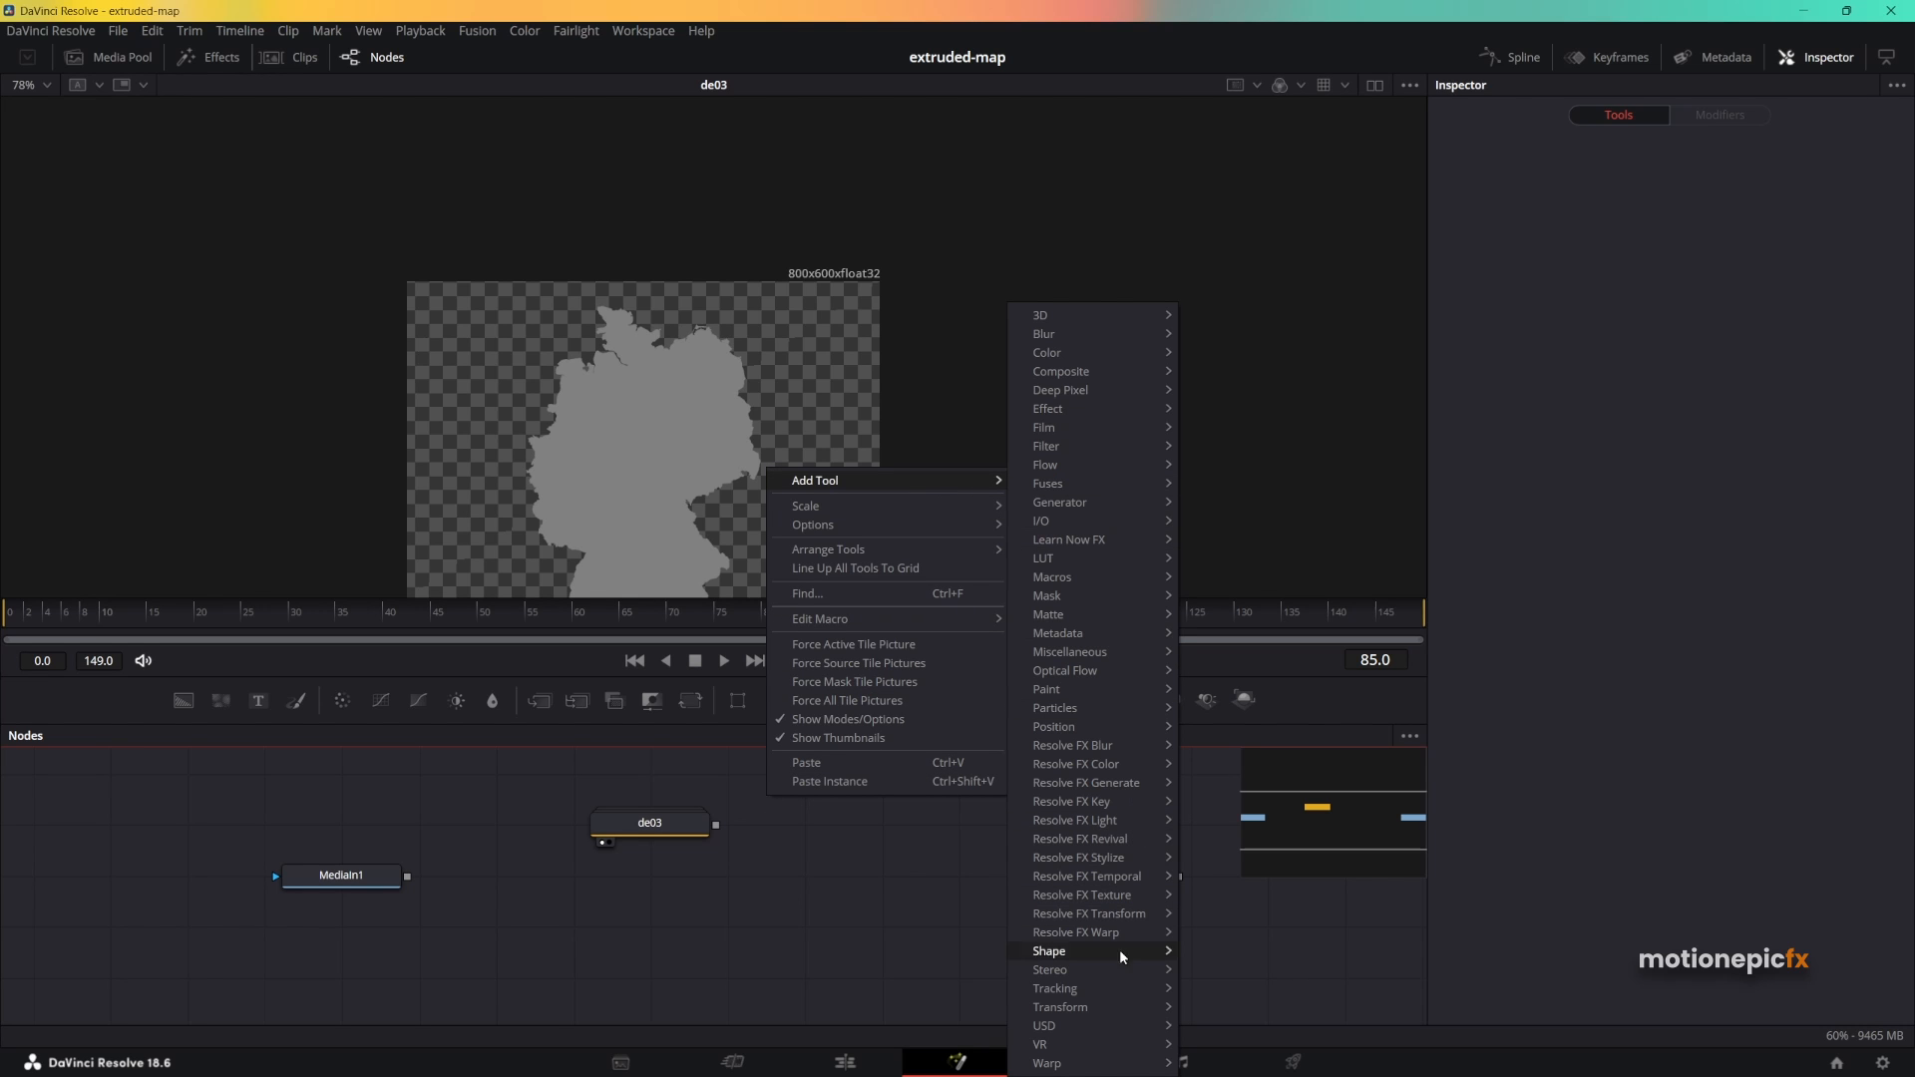
pyautogui.moveTo(1067, 952)
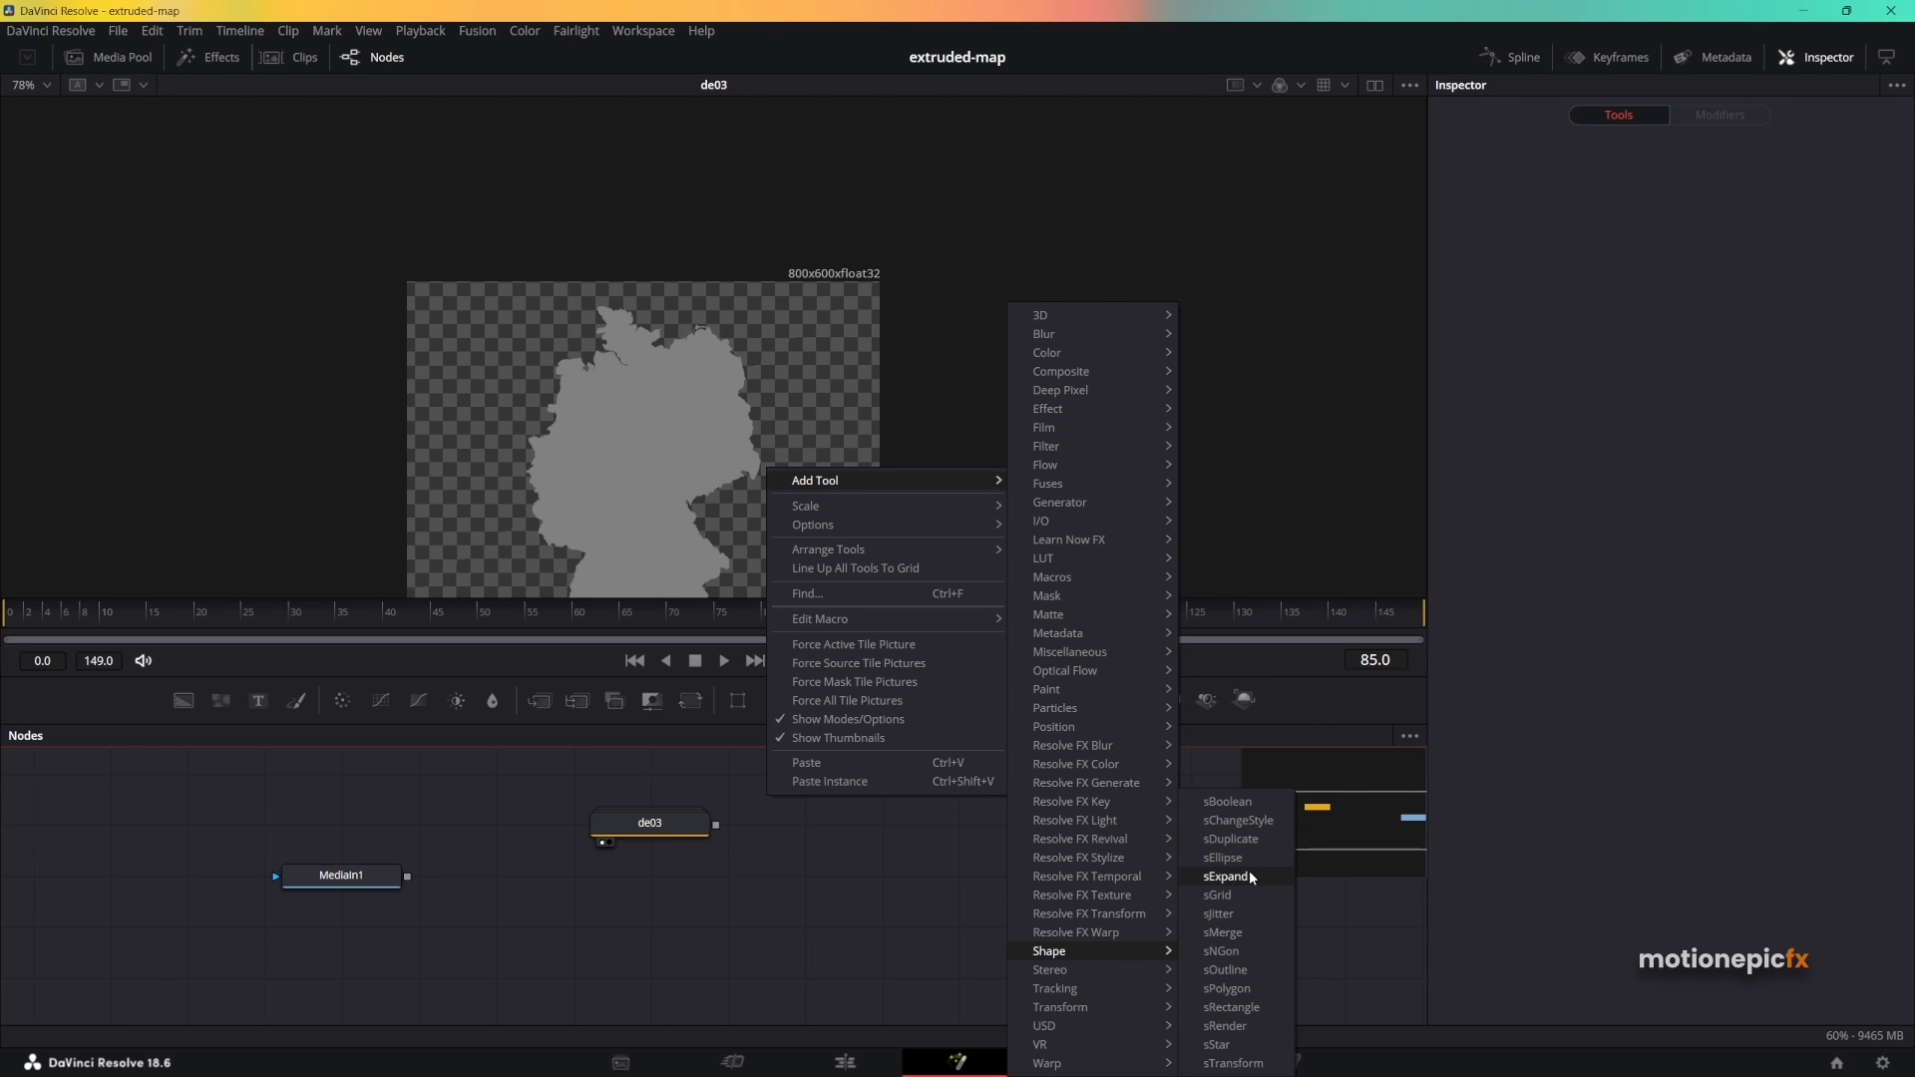
pyautogui.click(700, 931)
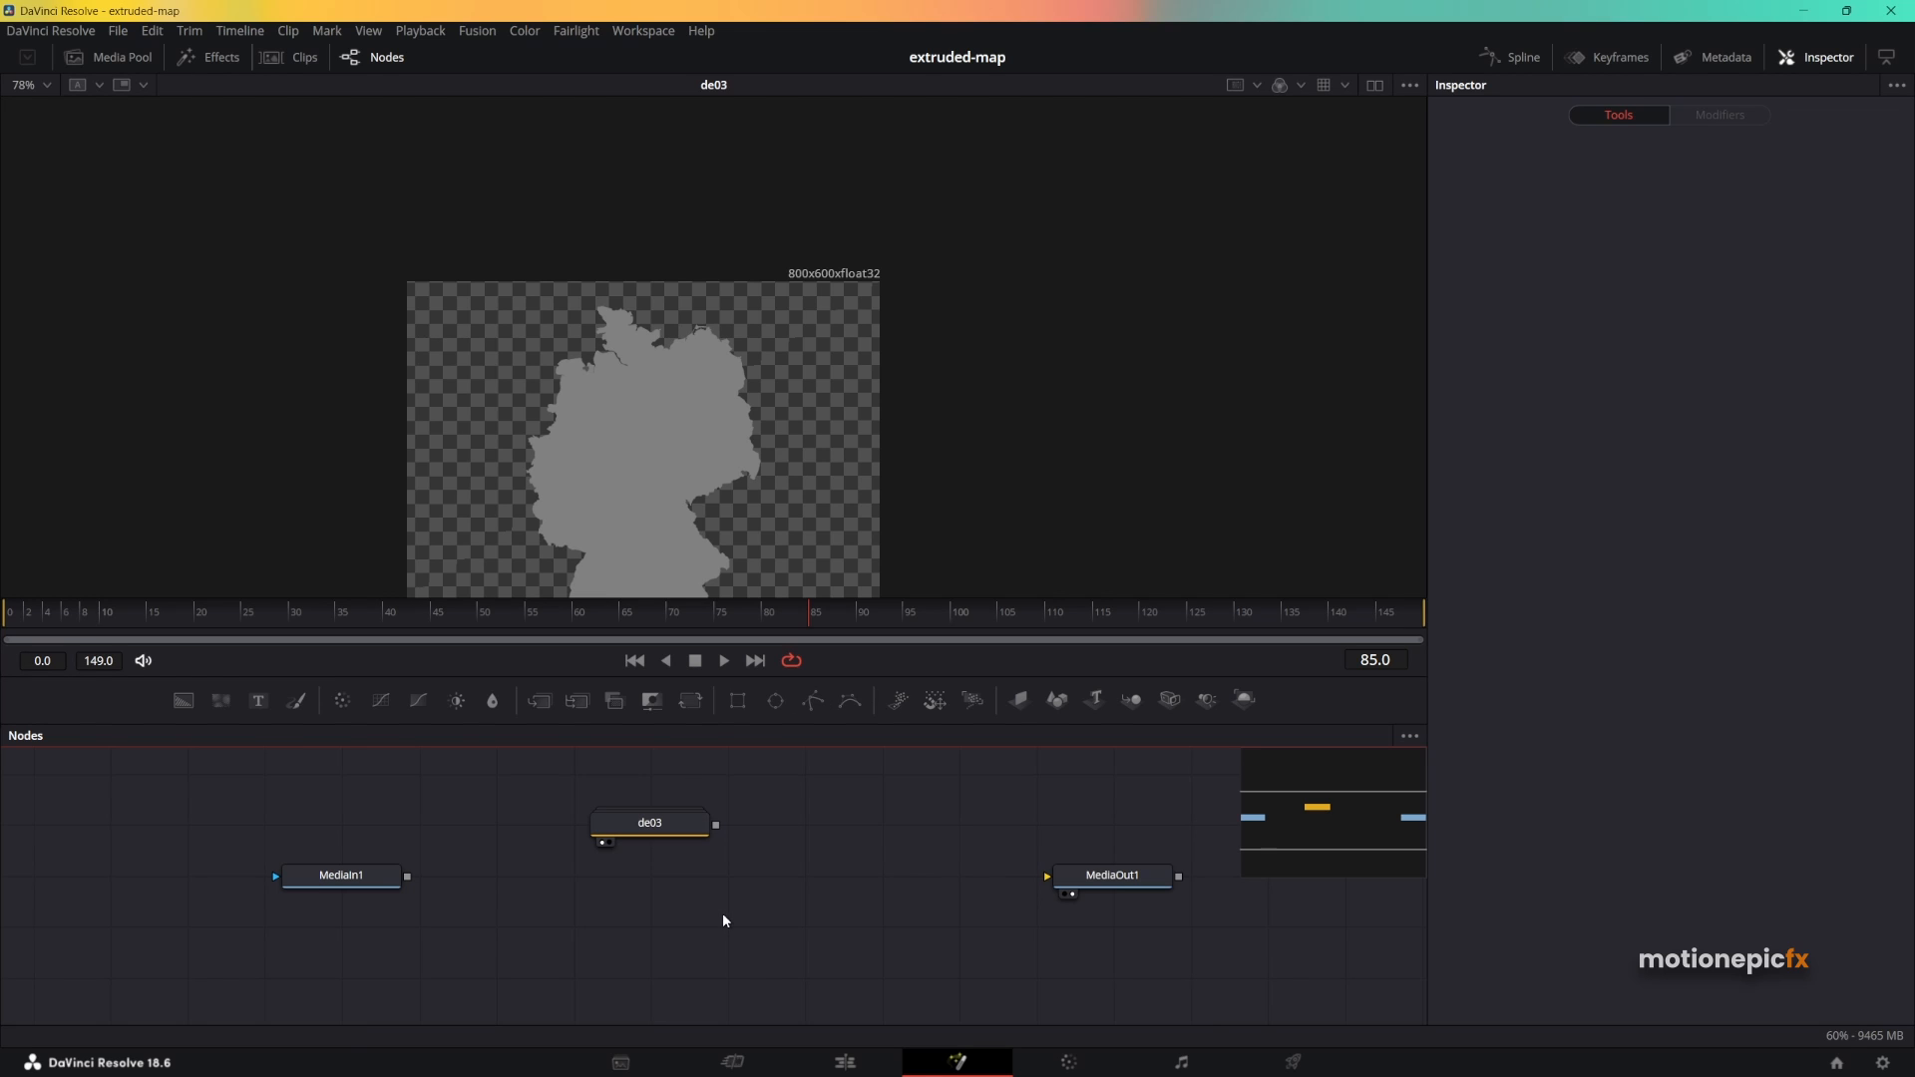
# Add an Extrude 3D node and place it below de03, on the side toward MediaOut1.
pyautogui.hotkey('shift', 'space')
pyautogui.write('extrude')
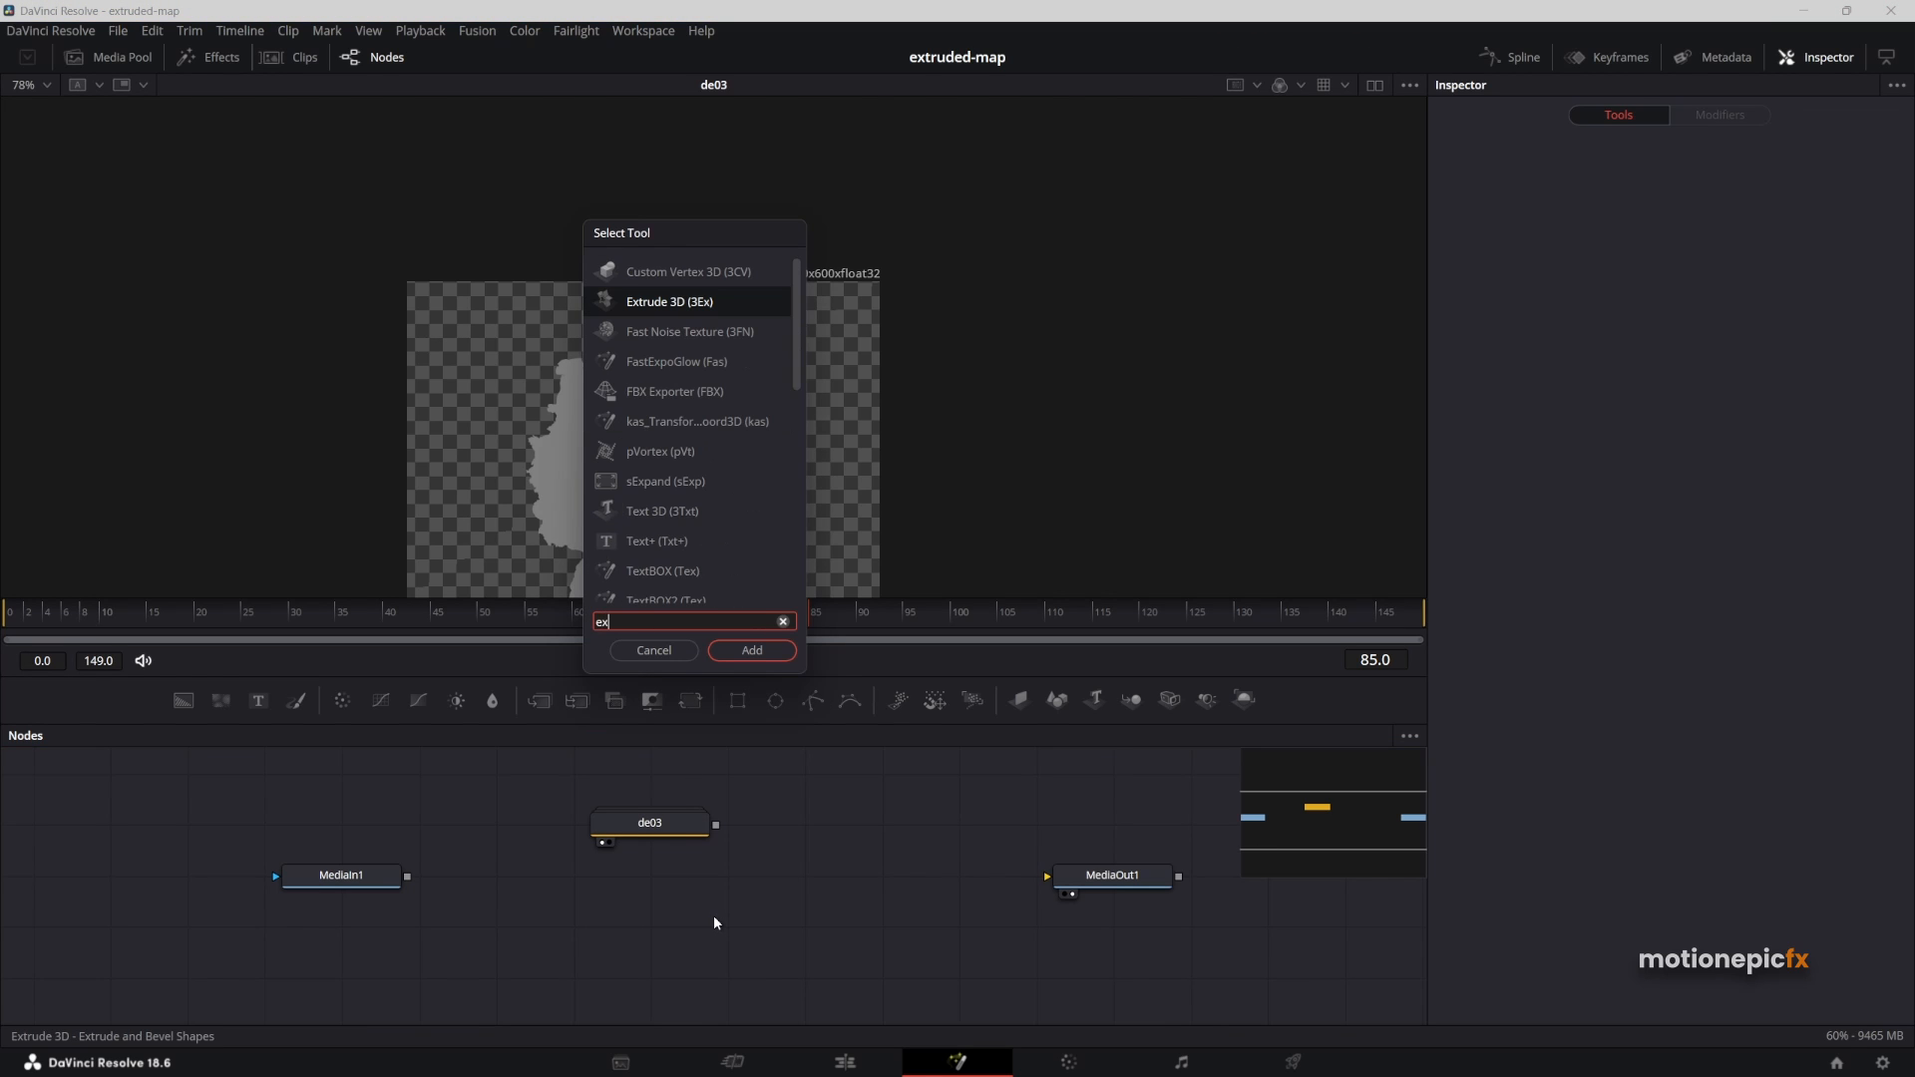
pyautogui.click(785, 652)
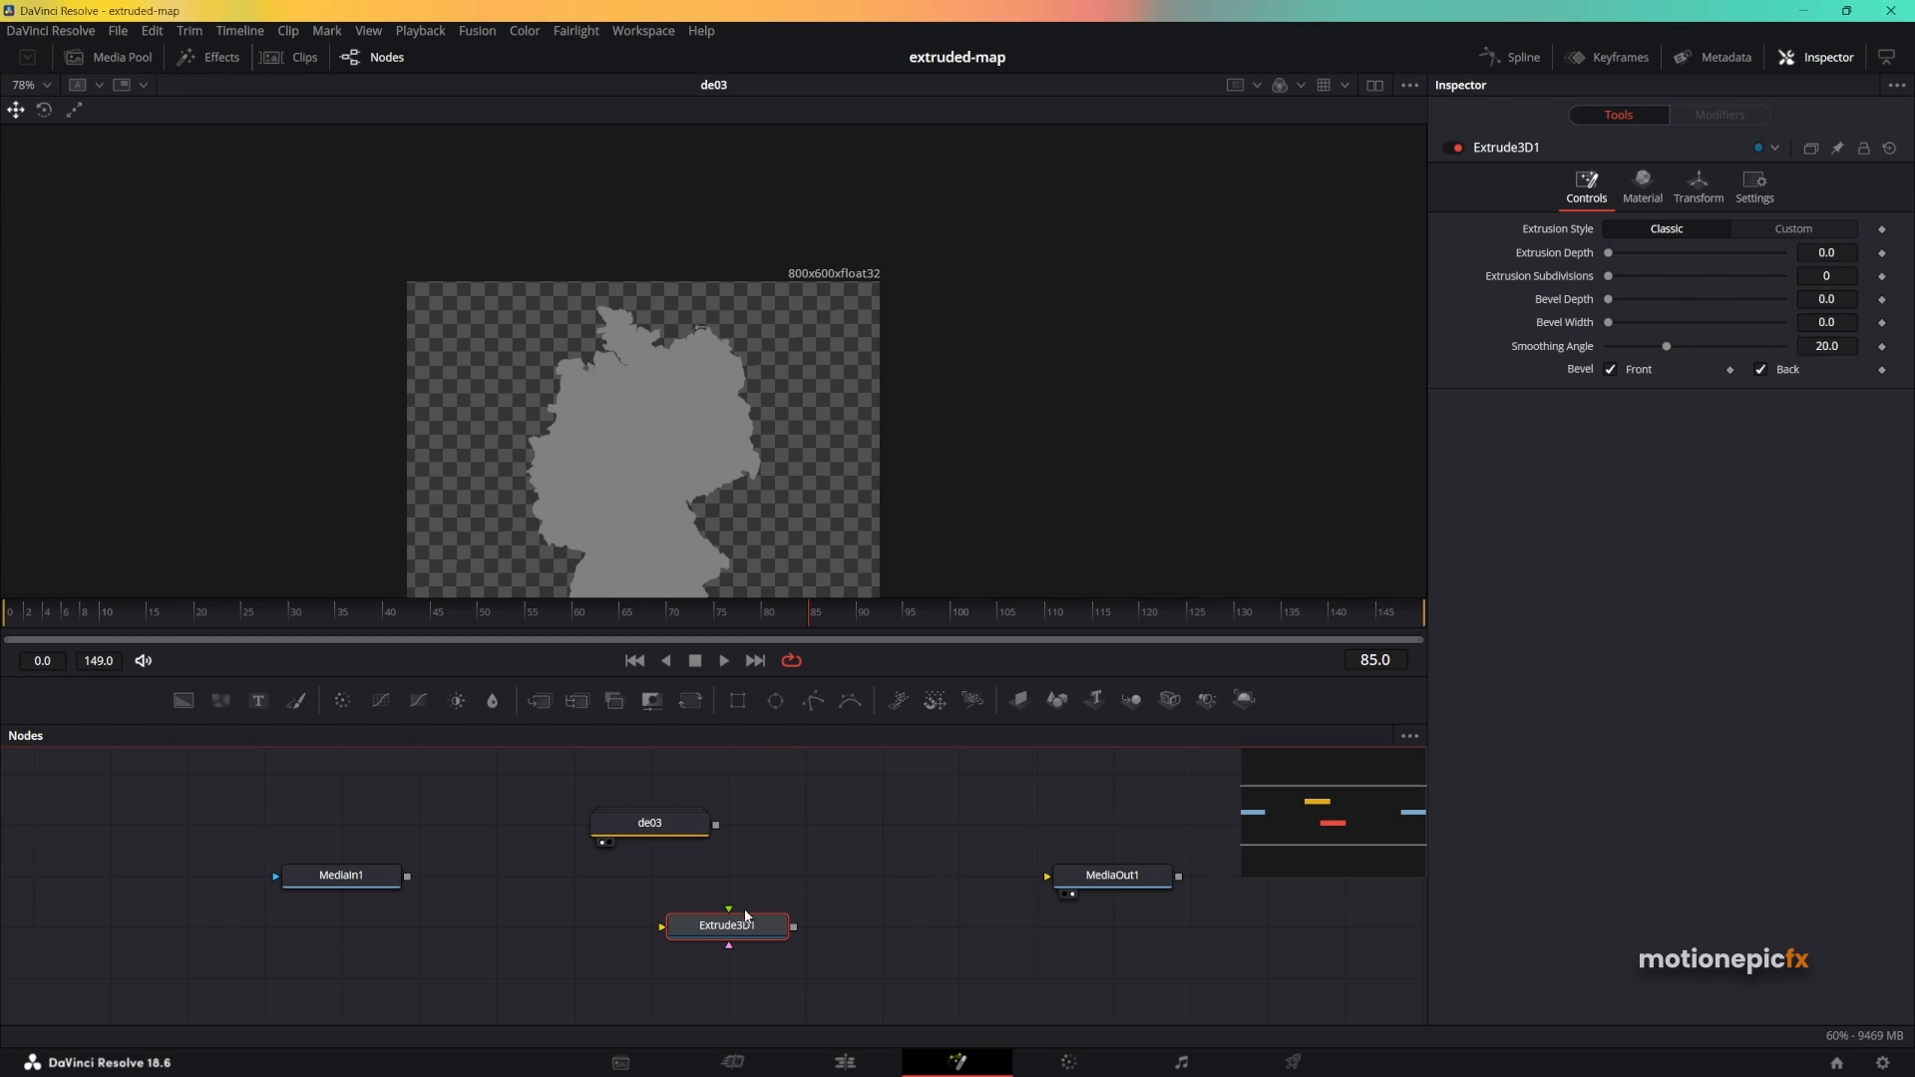
pyautogui.moveTo(727, 913); pyautogui.dragTo(806, 916)
# Copy the Germany polygon out of the de03 group and connect the copy to Extrude3D1.
pyautogui.doubleClick(636, 826)
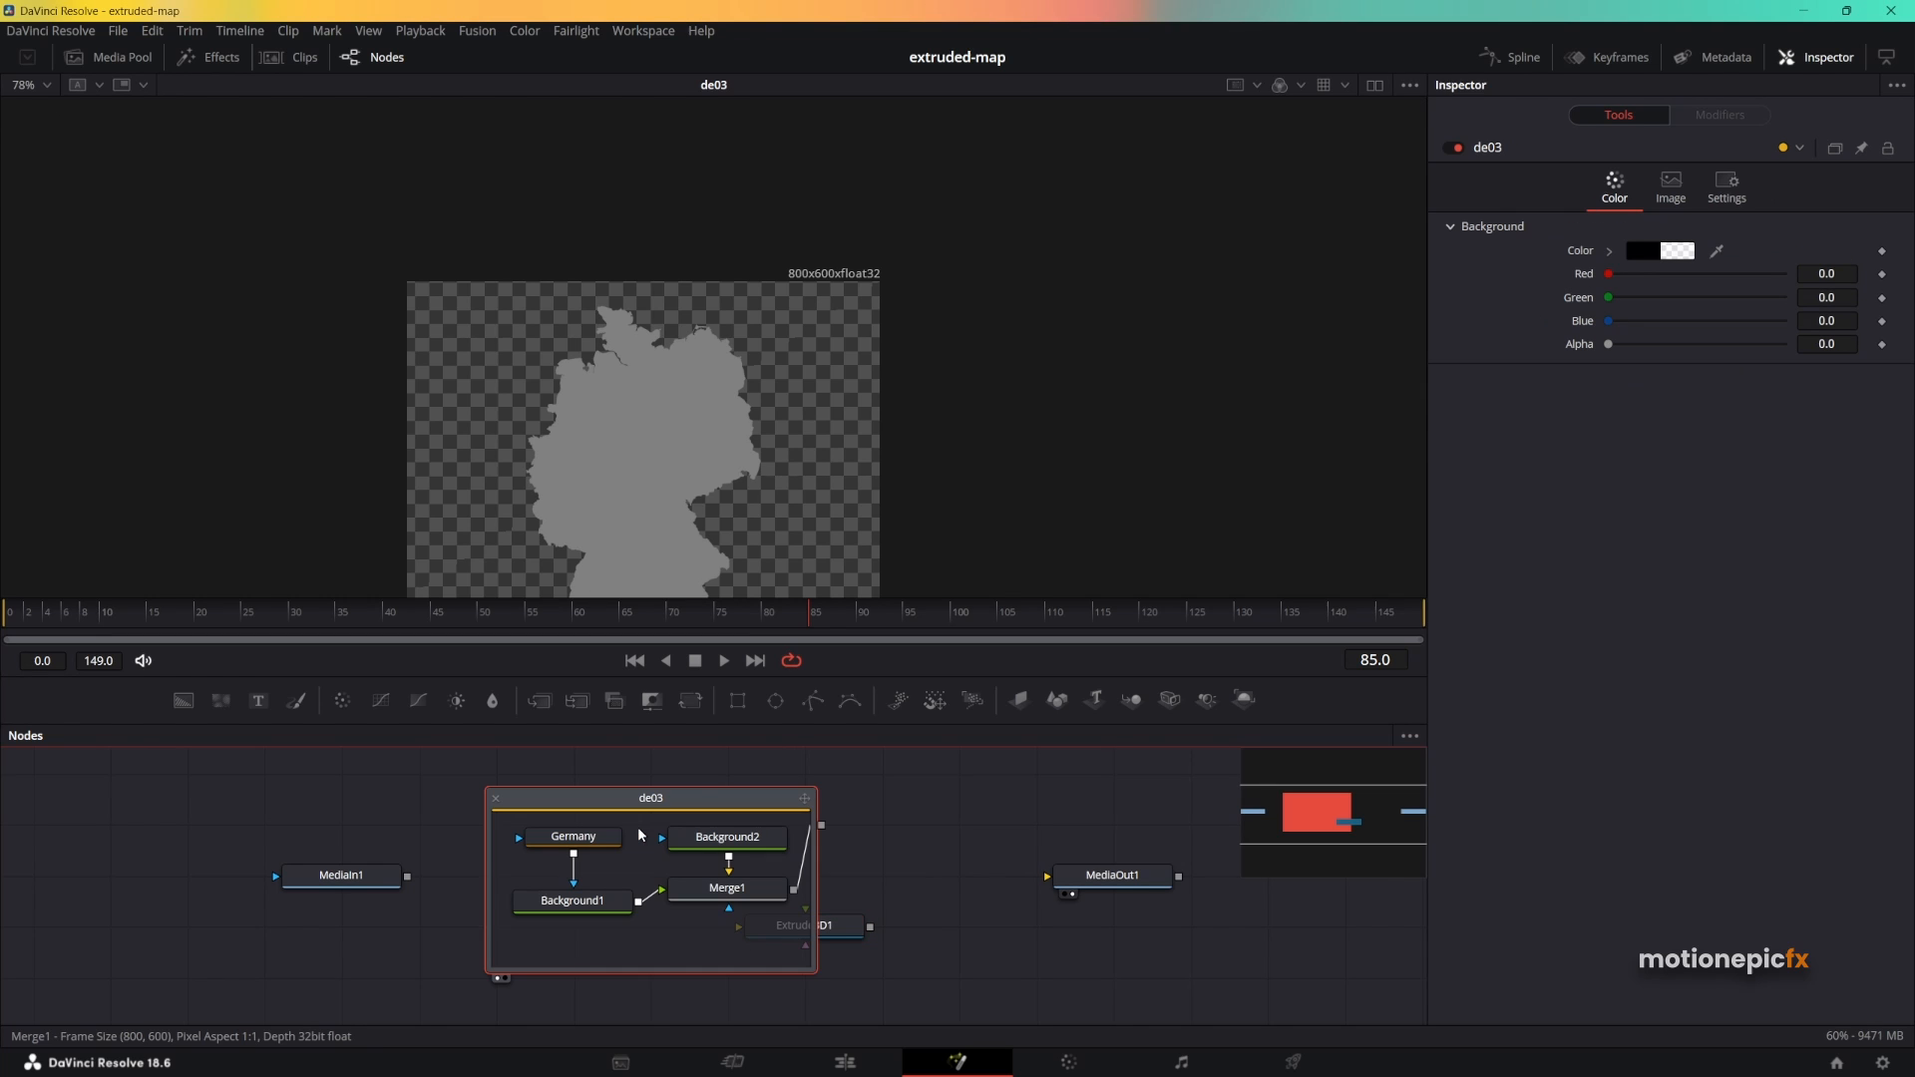
pyautogui.click(589, 843)
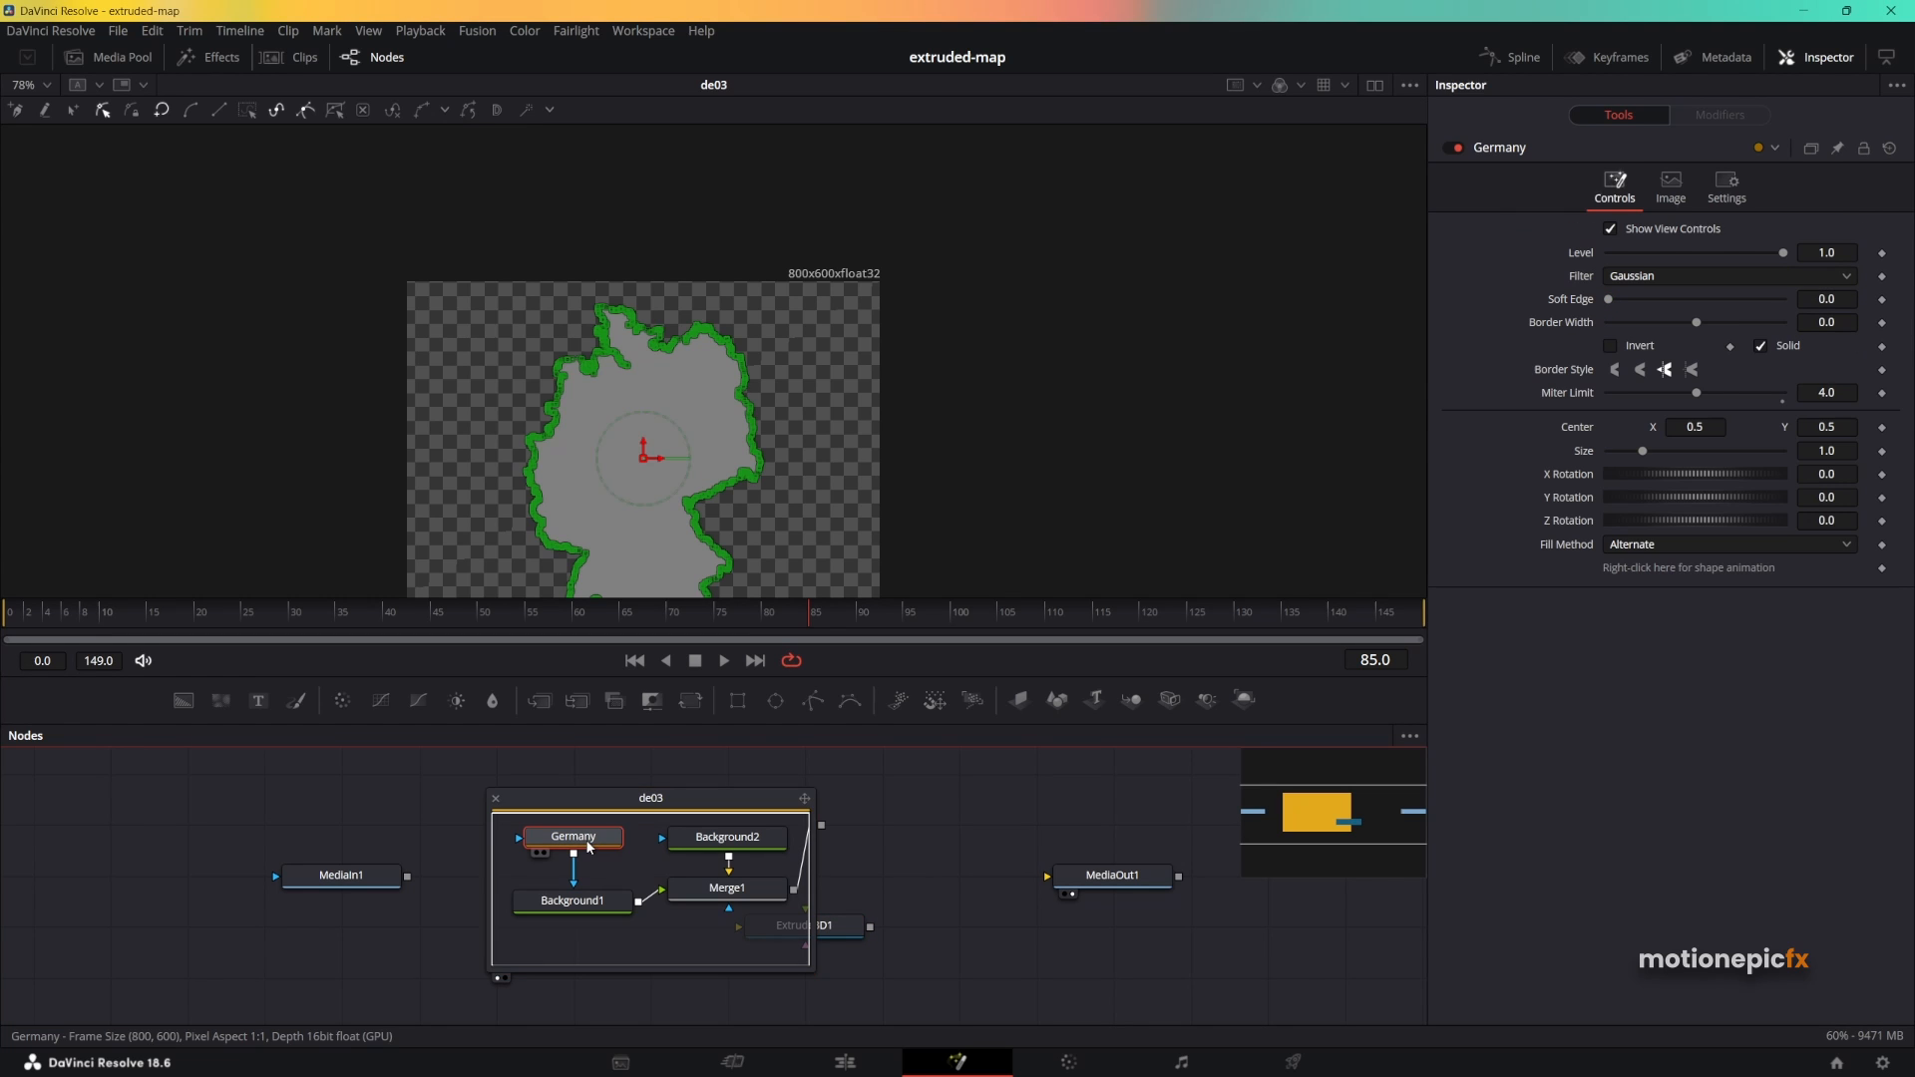
pyautogui.click(497, 801)
pyautogui.hotkey('ctrl', 'v')
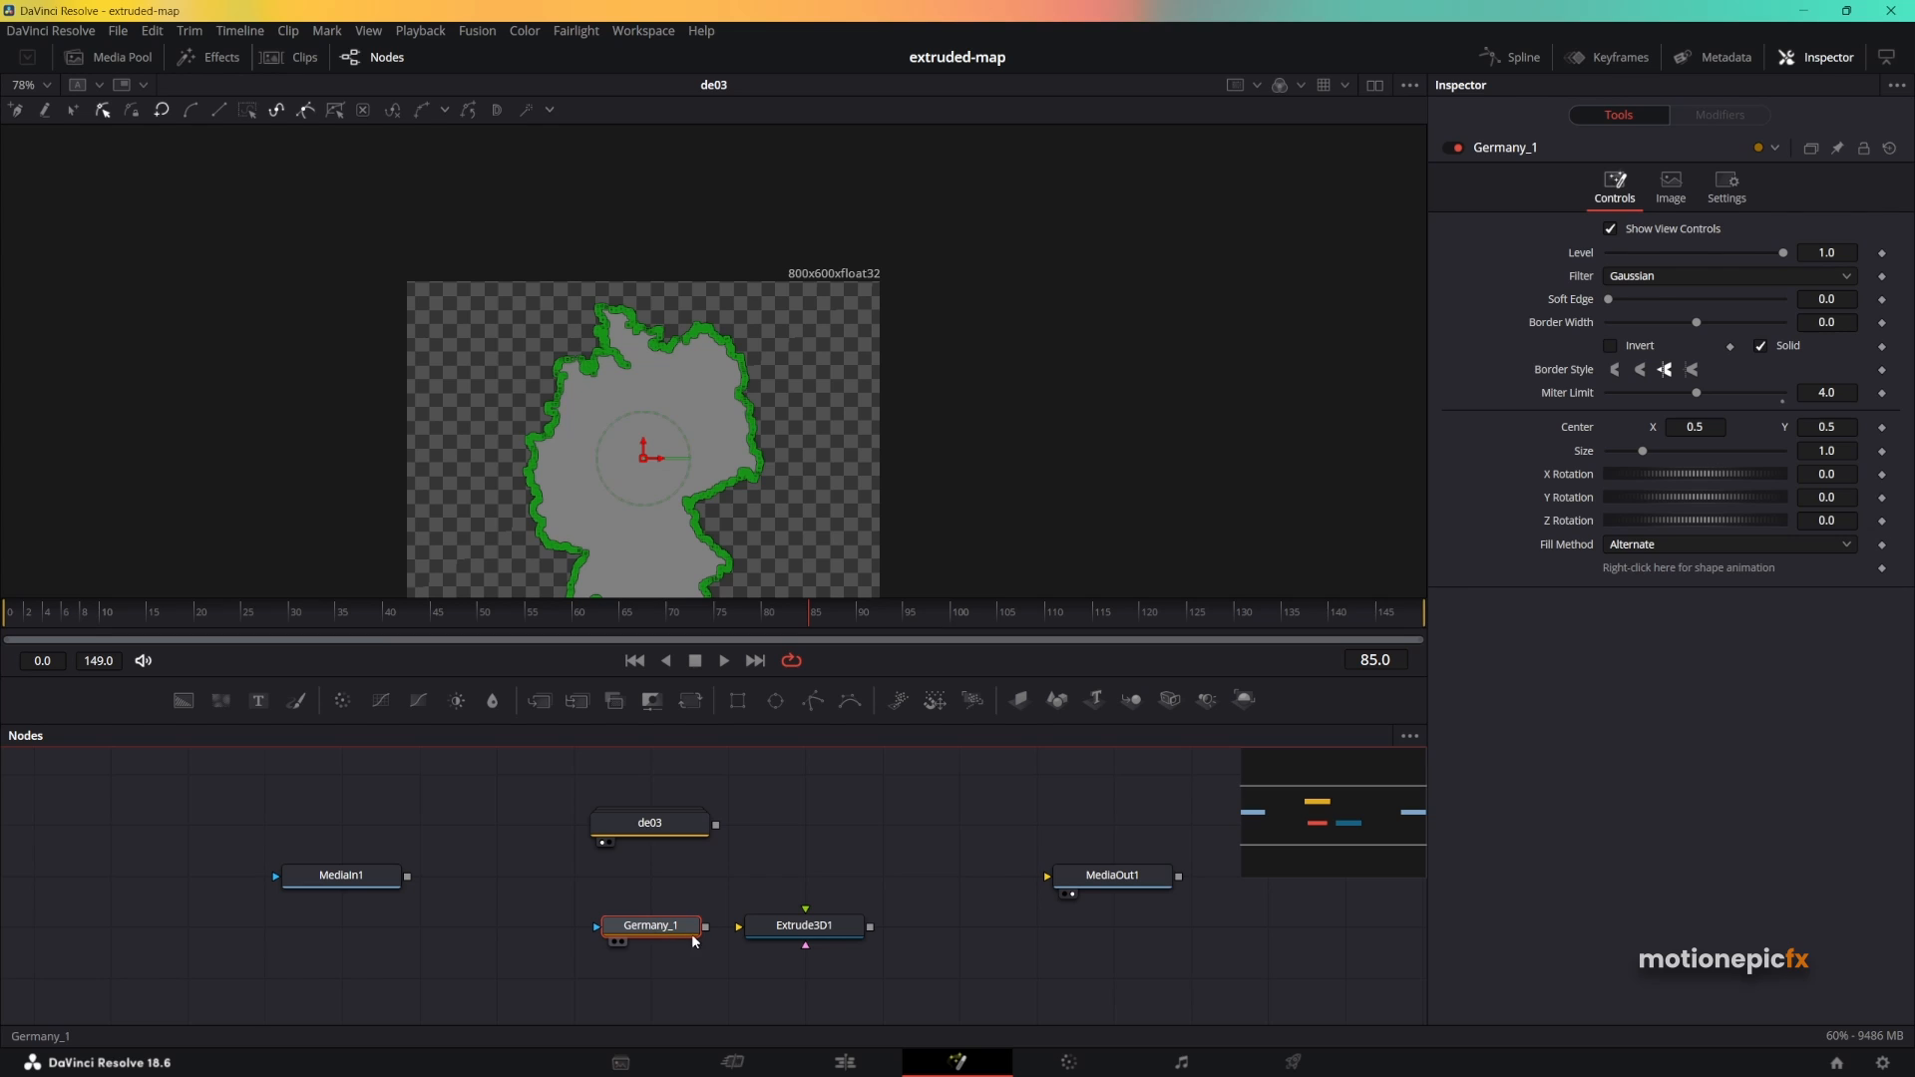
pyautogui.moveTo(705, 927); pyautogui.dragTo(783, 943)
# Show the Extrude3D1 node in the viewer.
pyautogui.click(783, 941)
pyautogui.press('1')
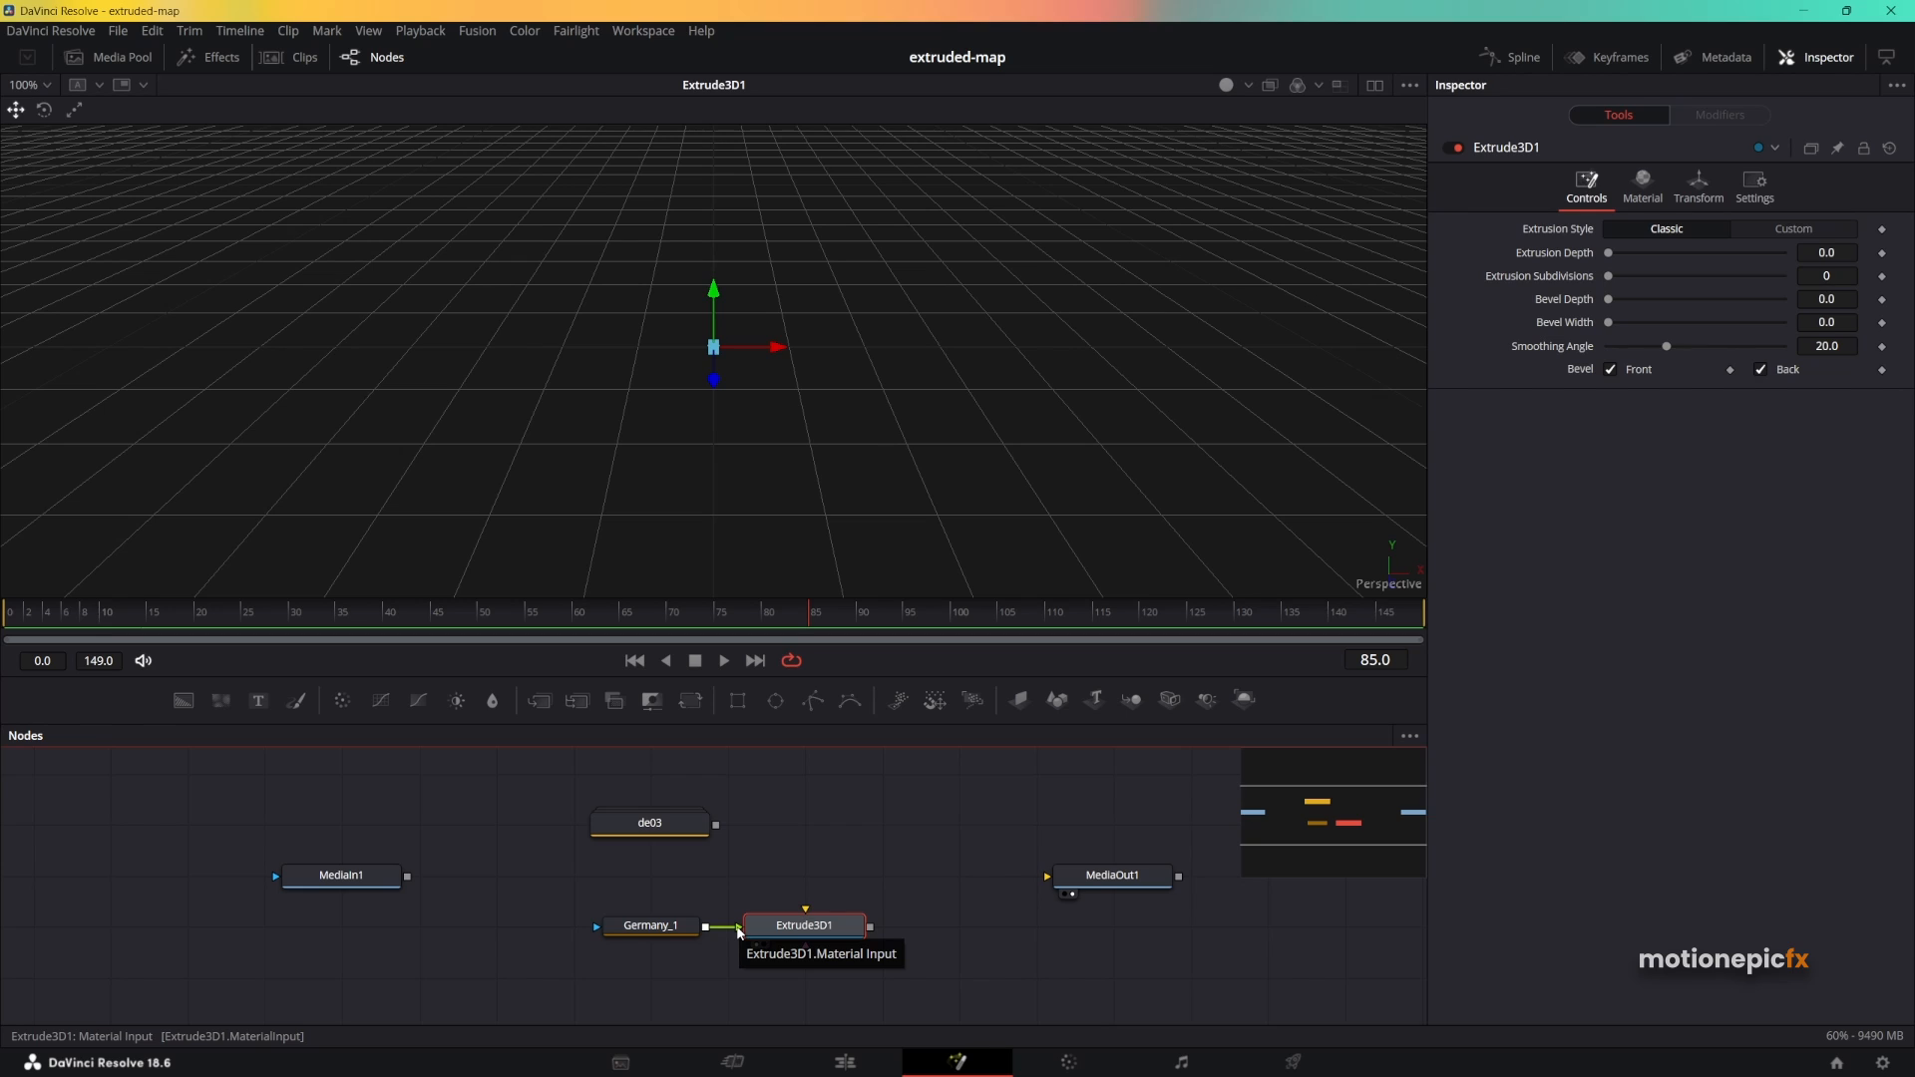
# Try to reroute the copied Germany_1 polygon to another input of Extrude3D1, and delete the copy.
pyautogui.moveTo(739, 933); pyautogui.dragTo(805, 909)
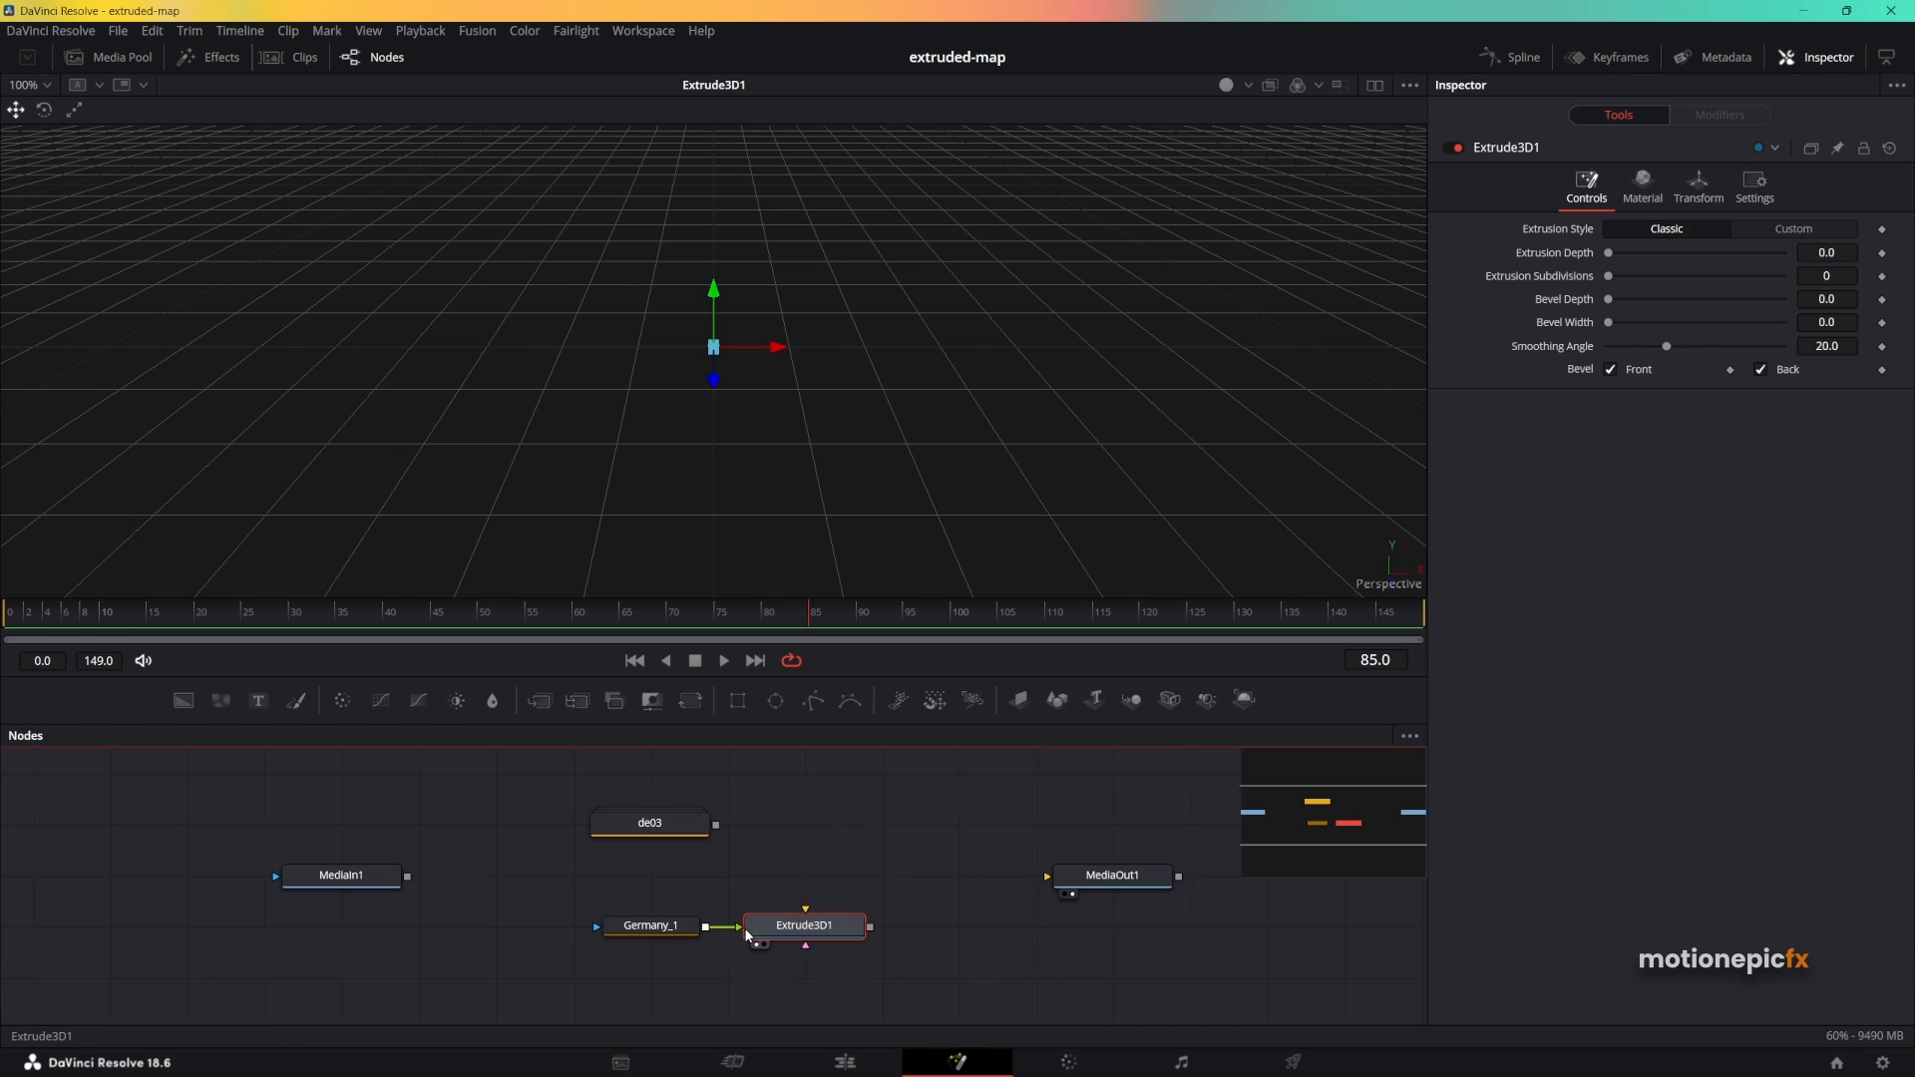
pyautogui.click(683, 926)
pyautogui.press('Delete')
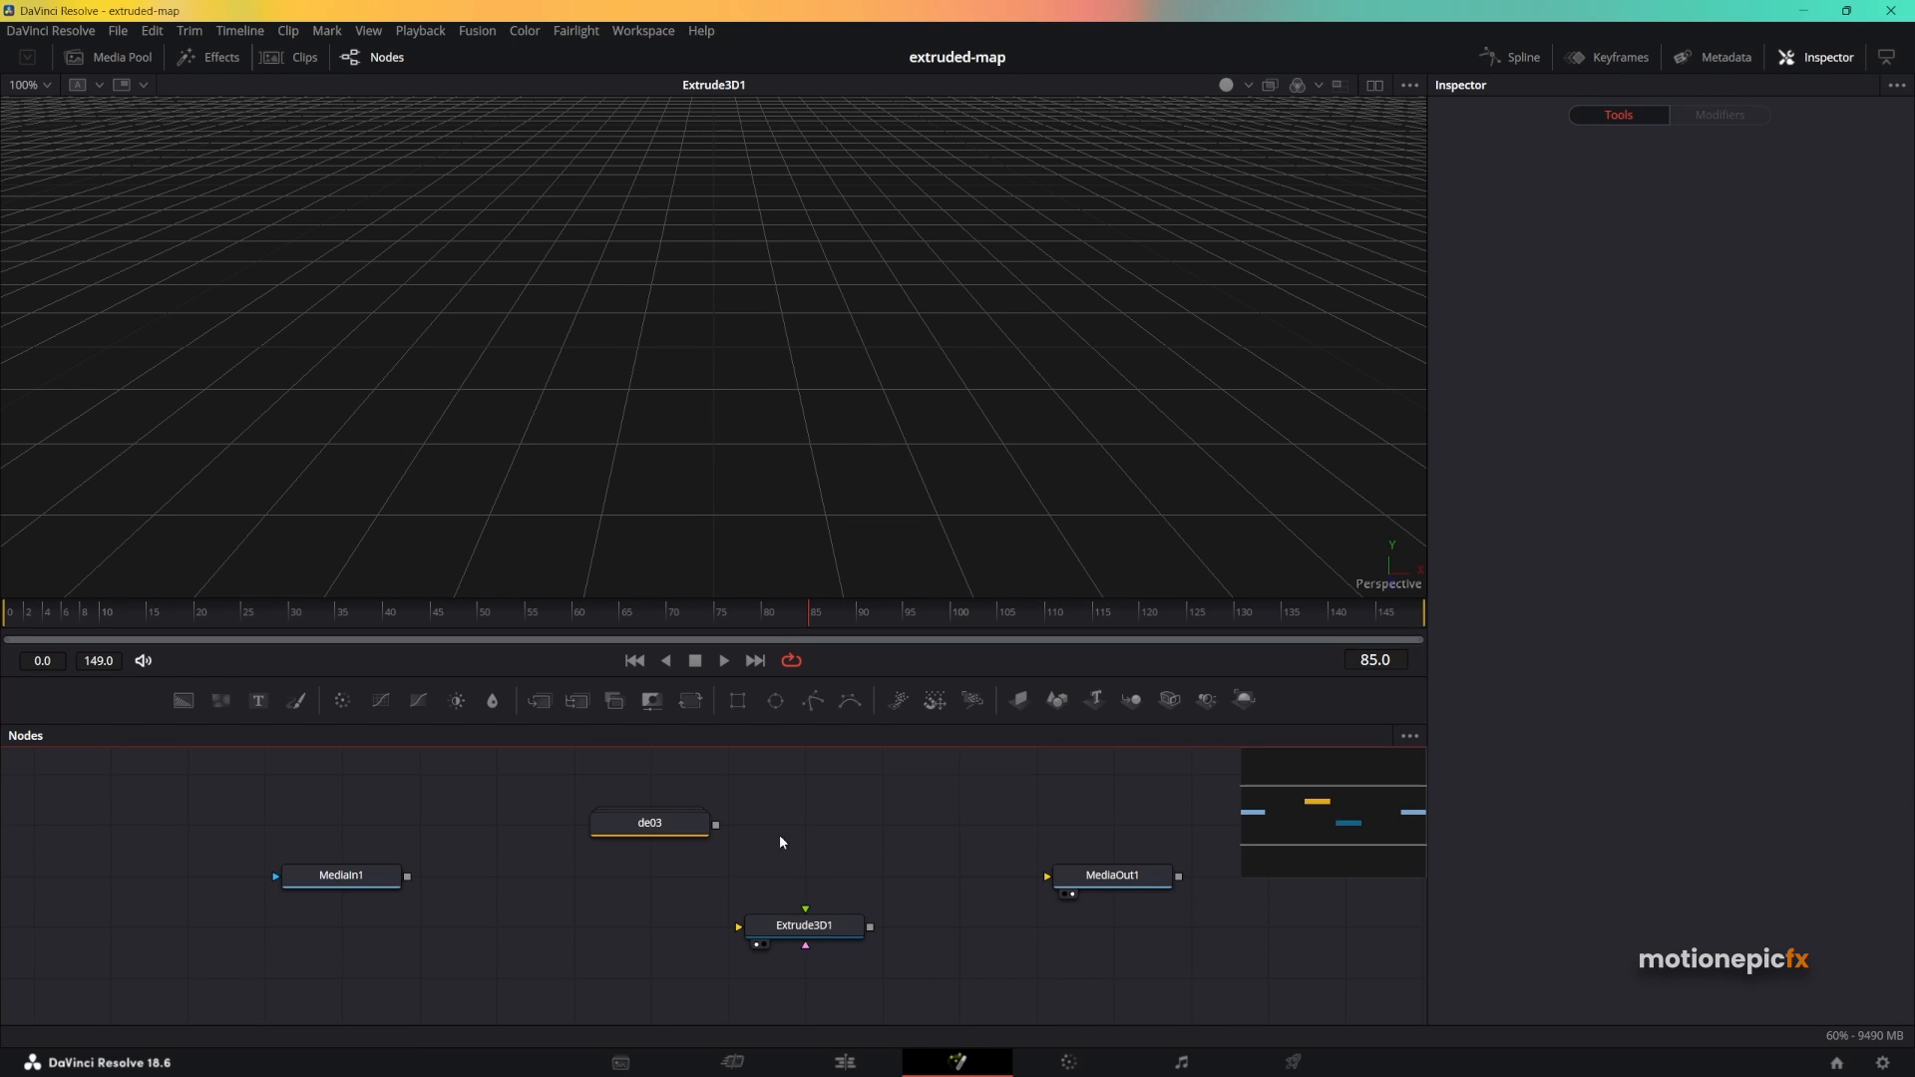
# Add an sPolygon node in the node graph below de03, next to Extrude3D1 on its input side.
pyautogui.hotkey('shift', 'space')
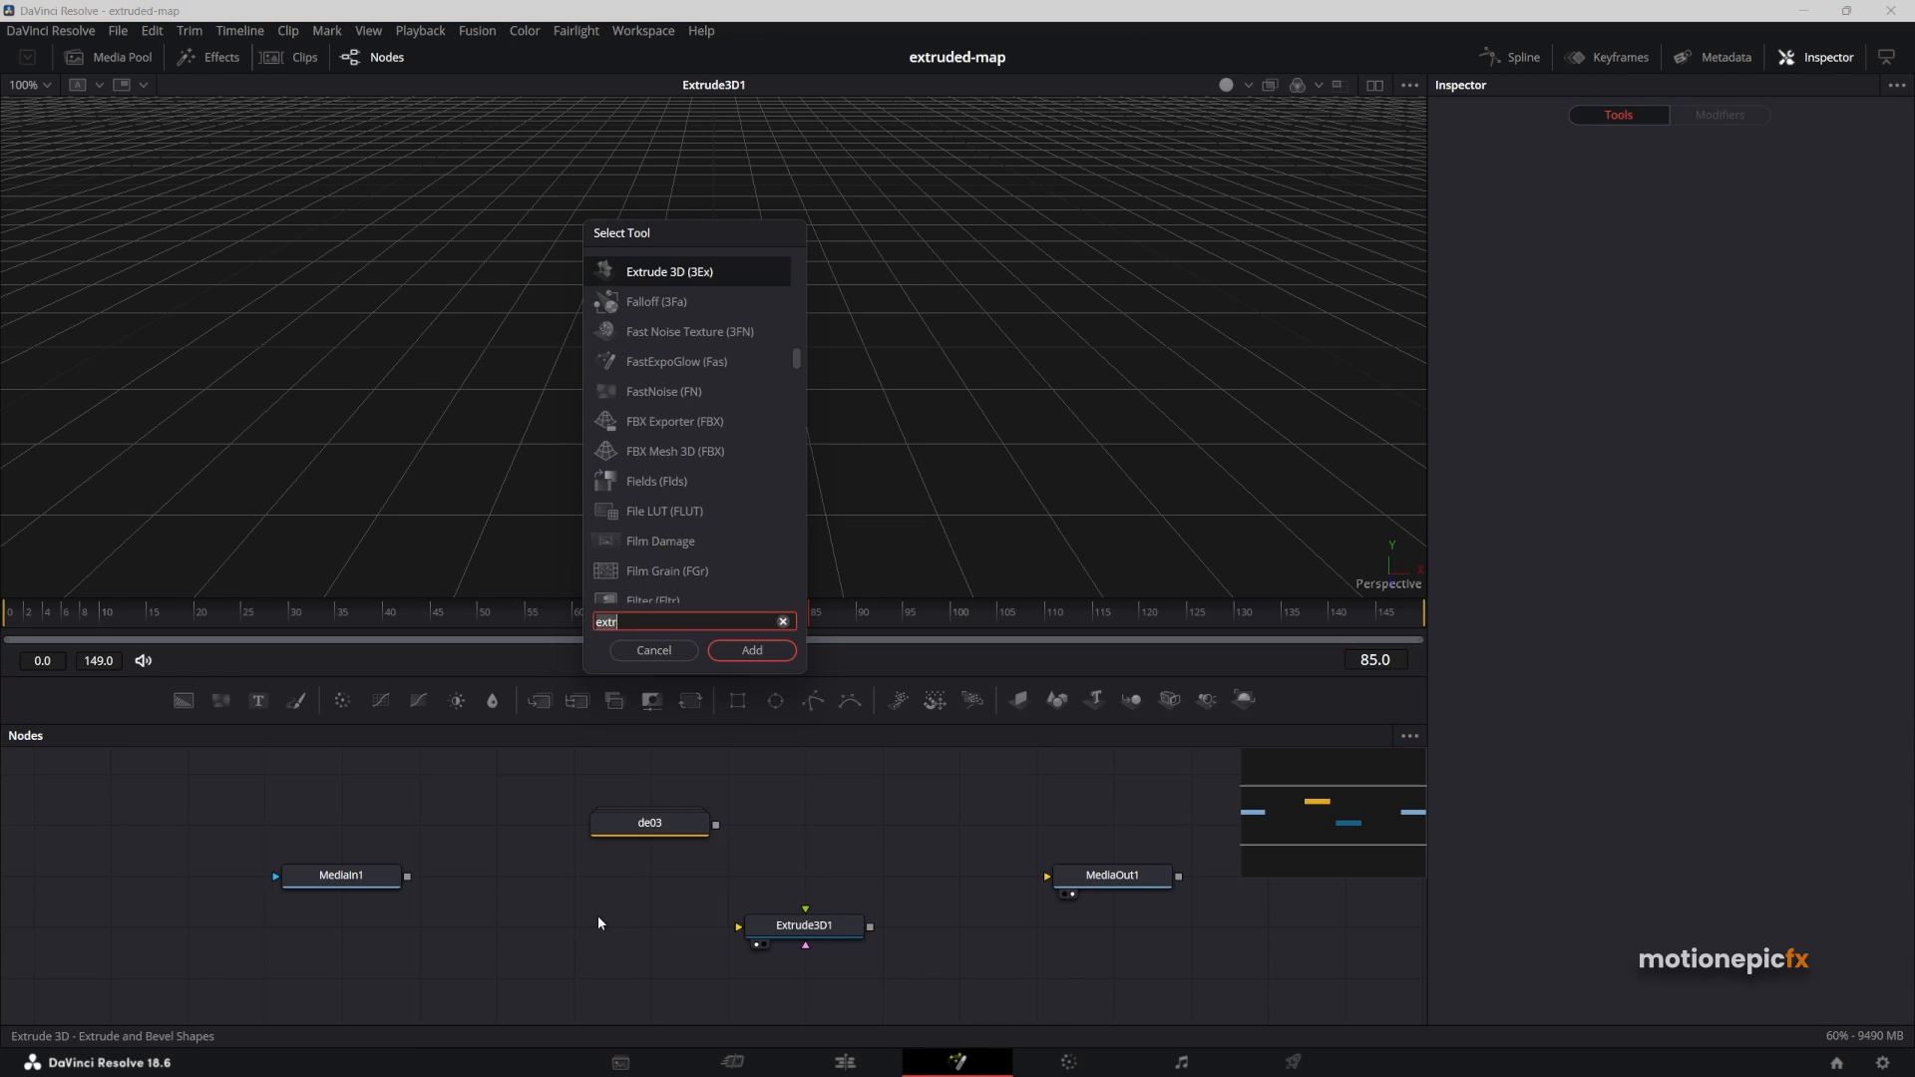
pyautogui.write('spol')
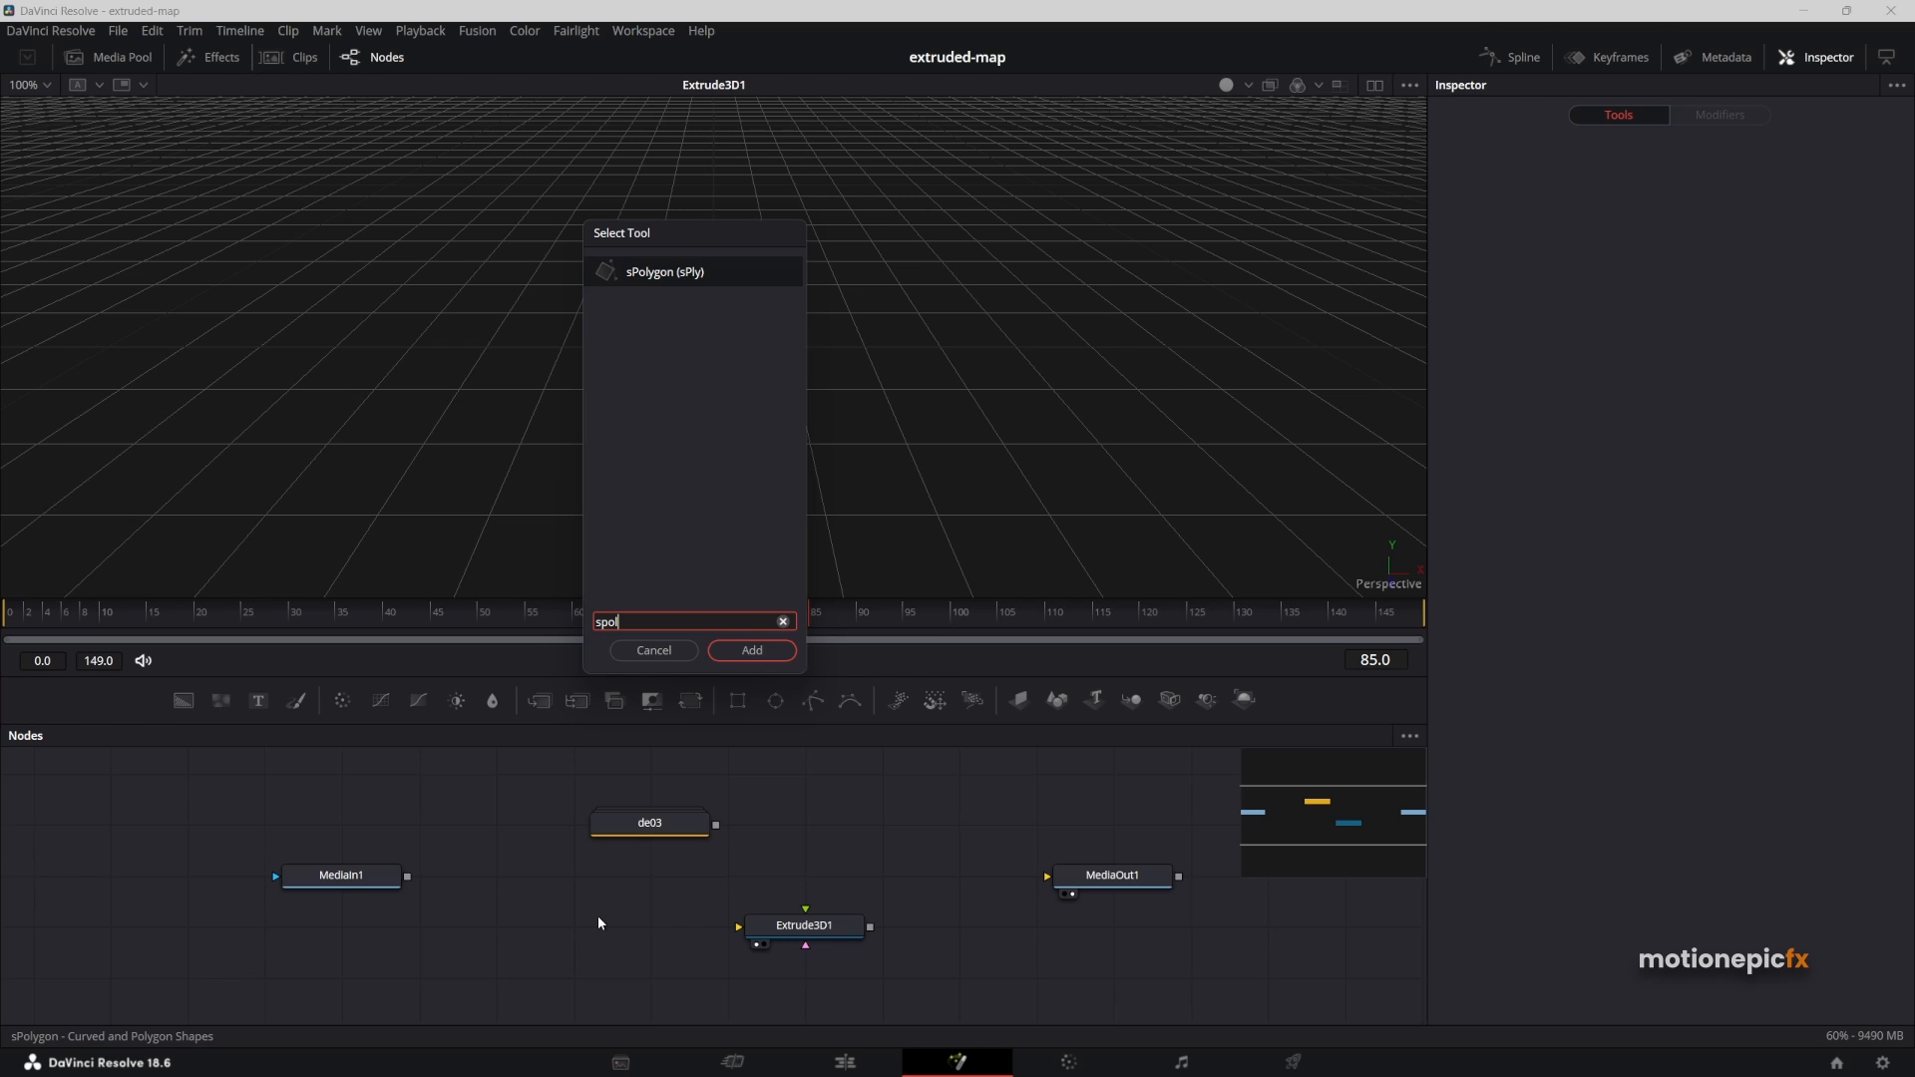
pyautogui.press('Return')
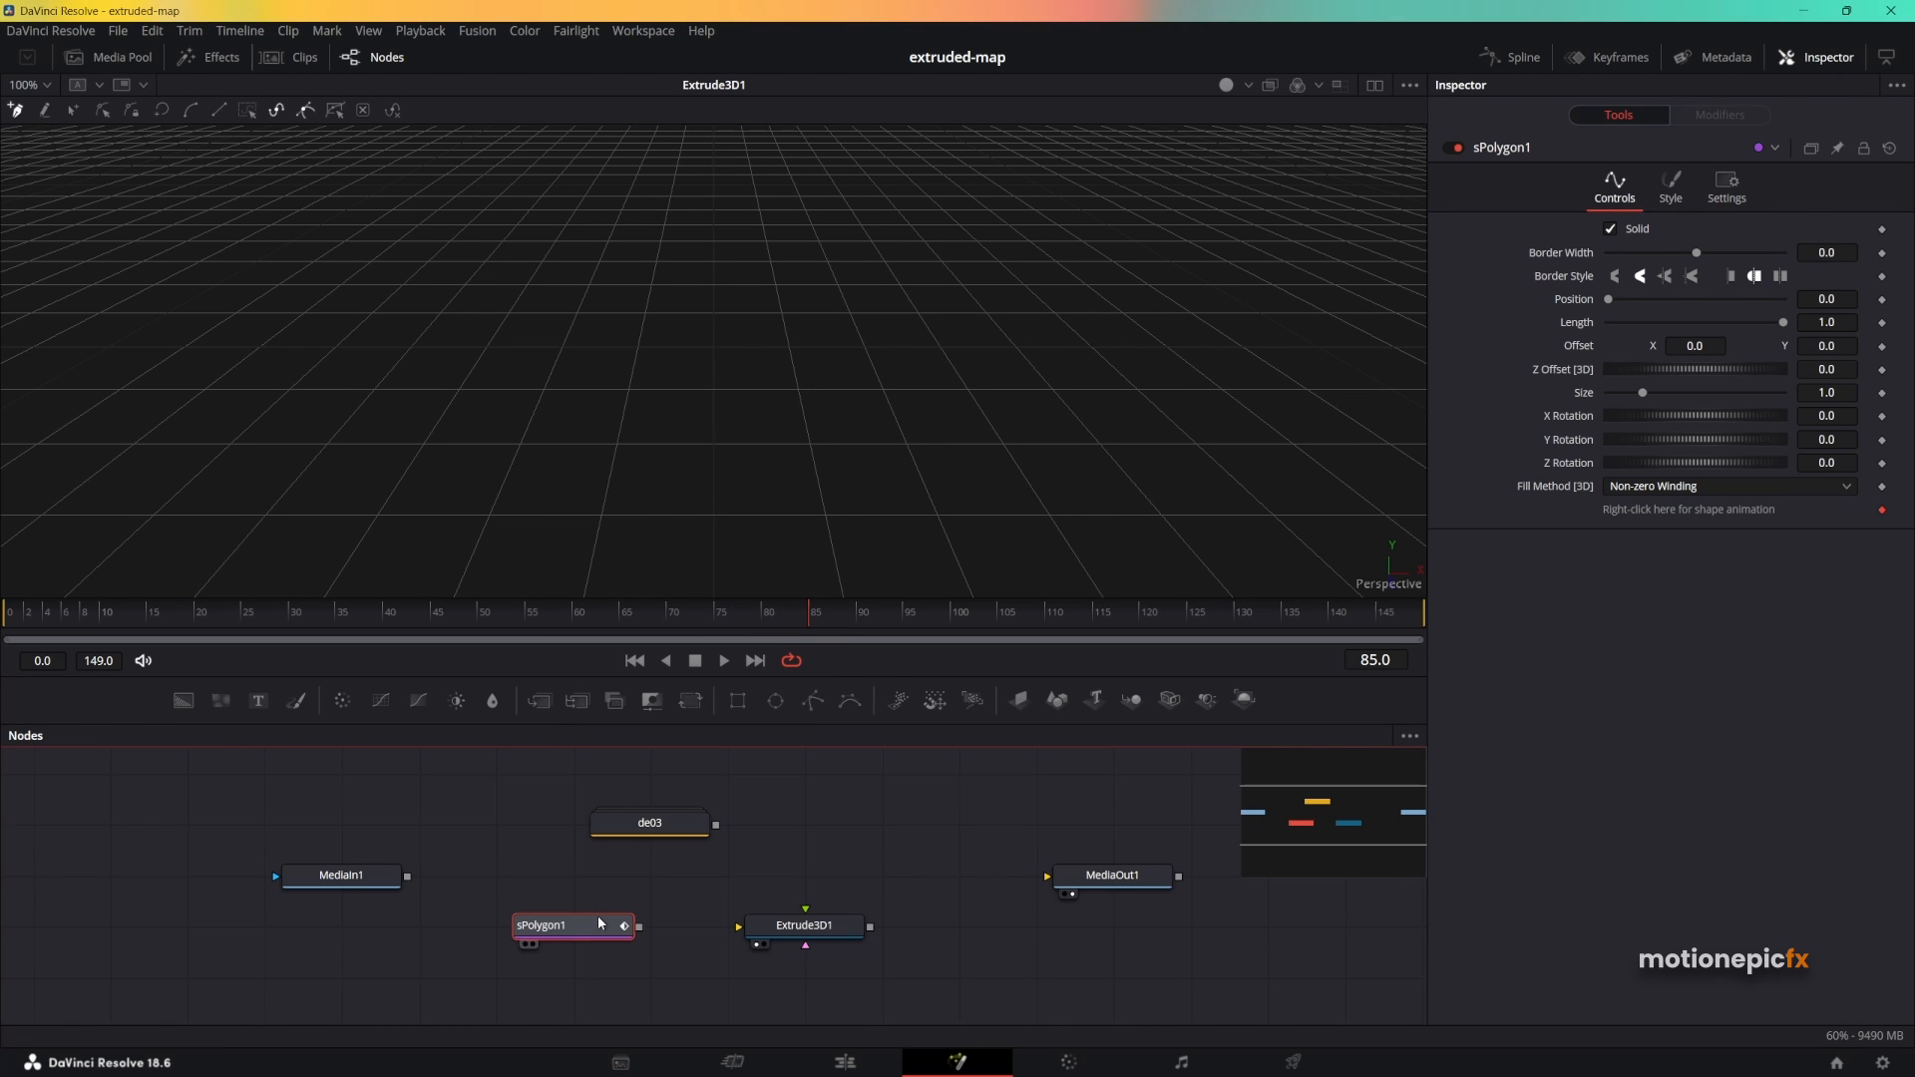
# Examine the Germany polygon inside the de03 group and compare its settings with those of the new sPolygon1.
pyautogui.doubleClick(644, 822)
pyautogui.click(592, 838)
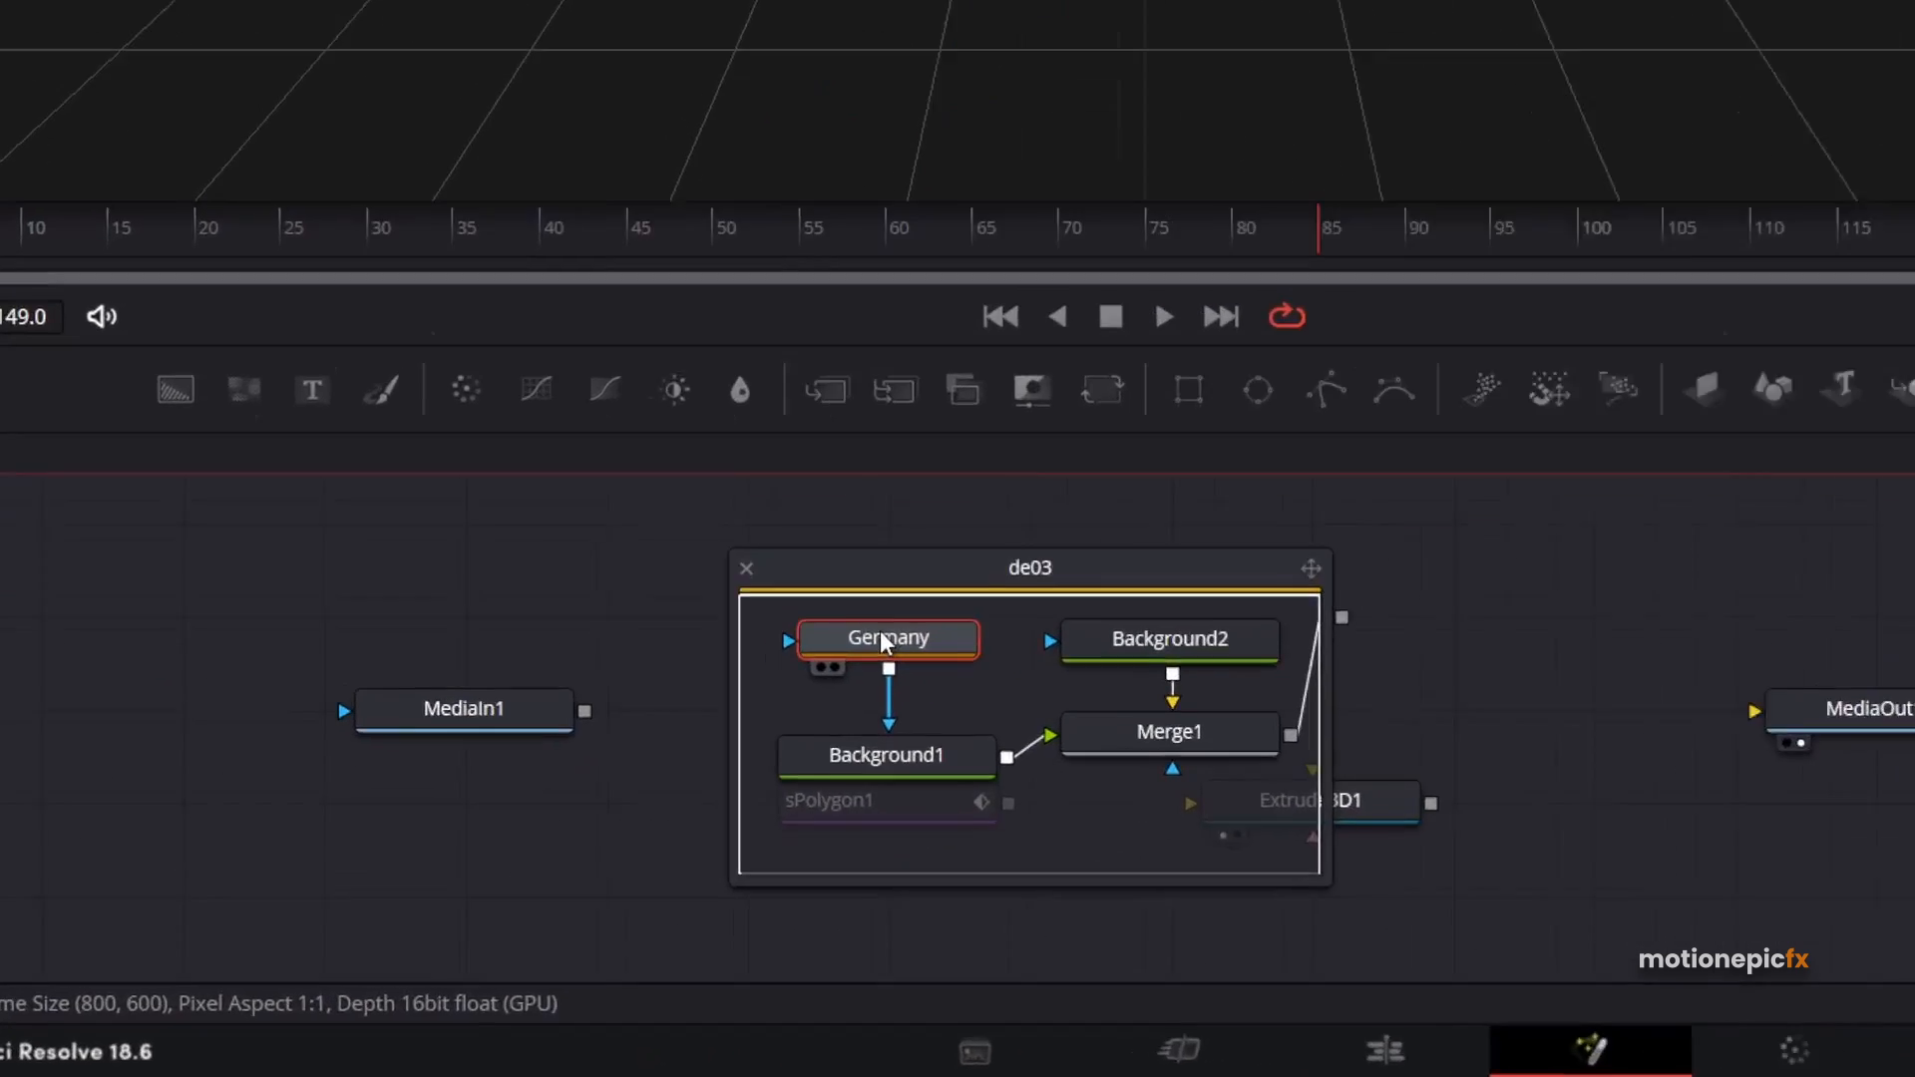
pyautogui.moveTo(954, 615)
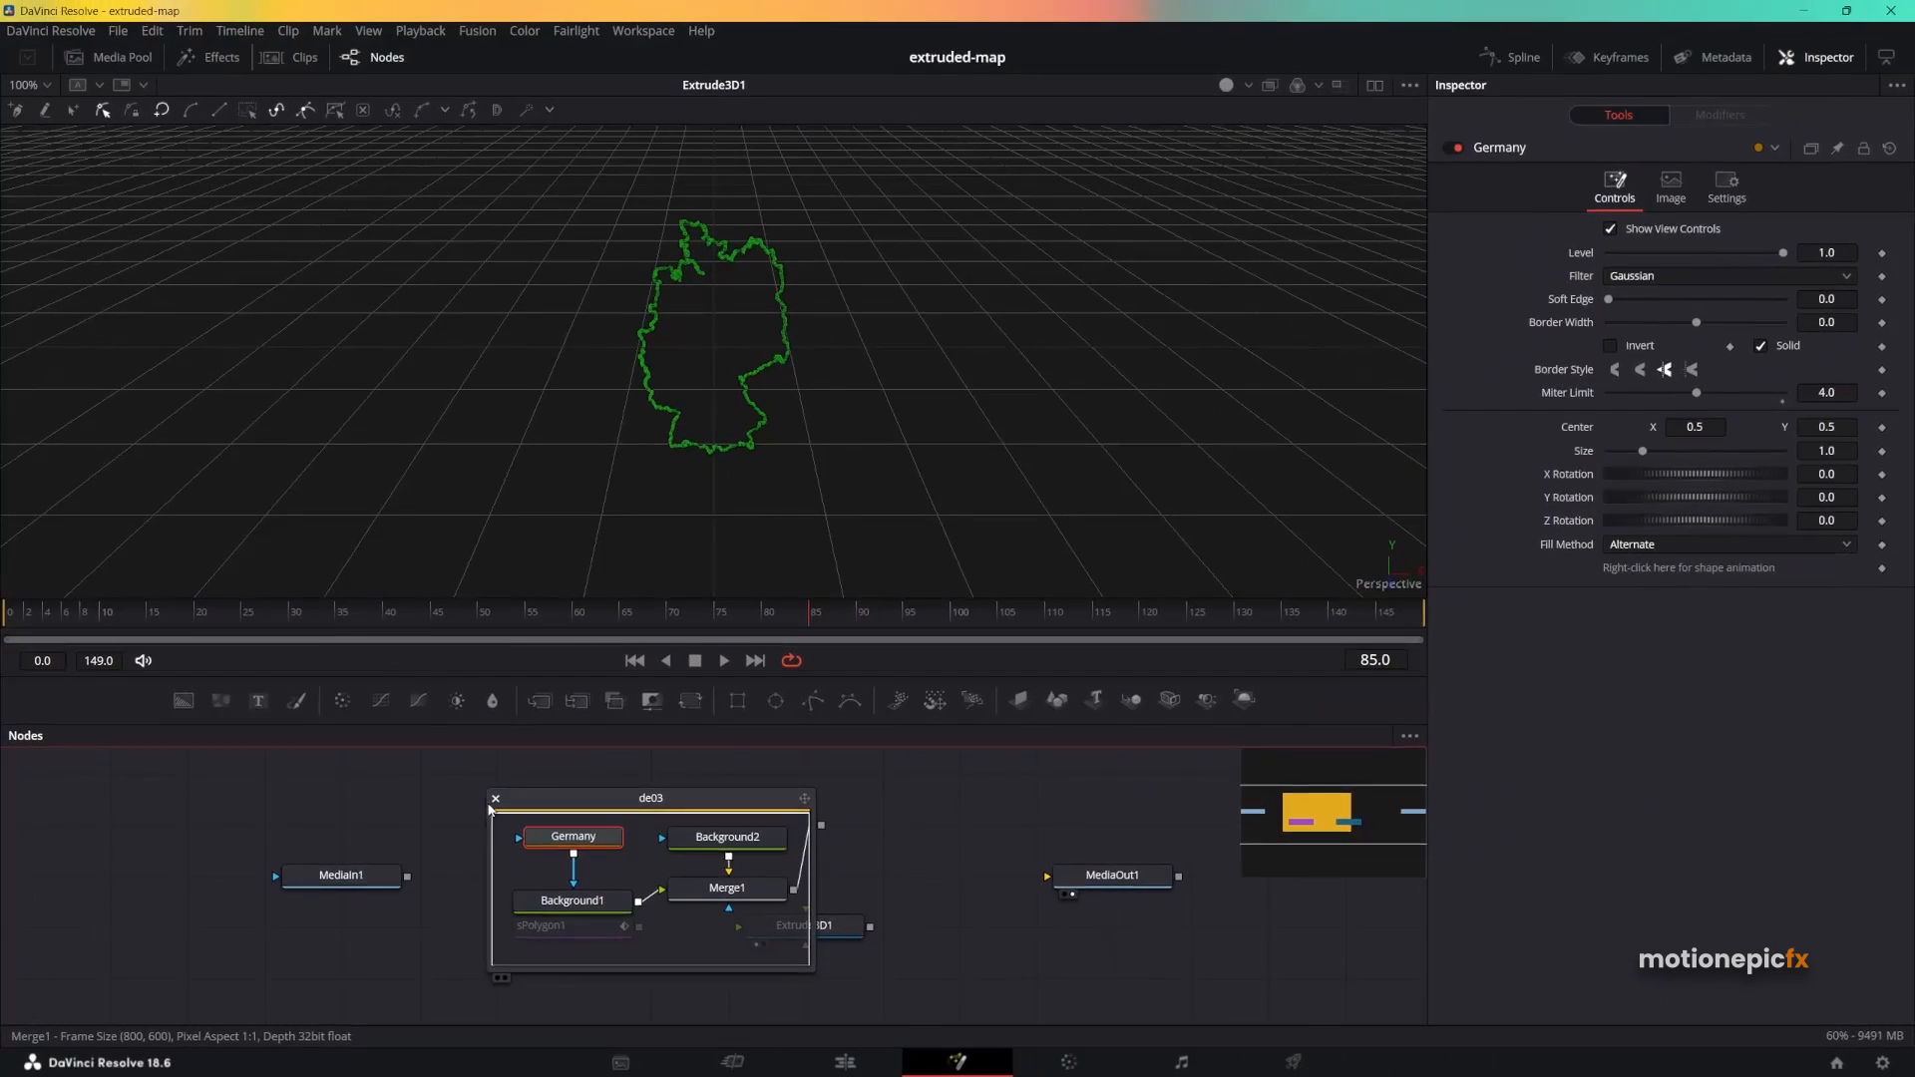
pyautogui.click(797, 520)
pyautogui.click(564, 931)
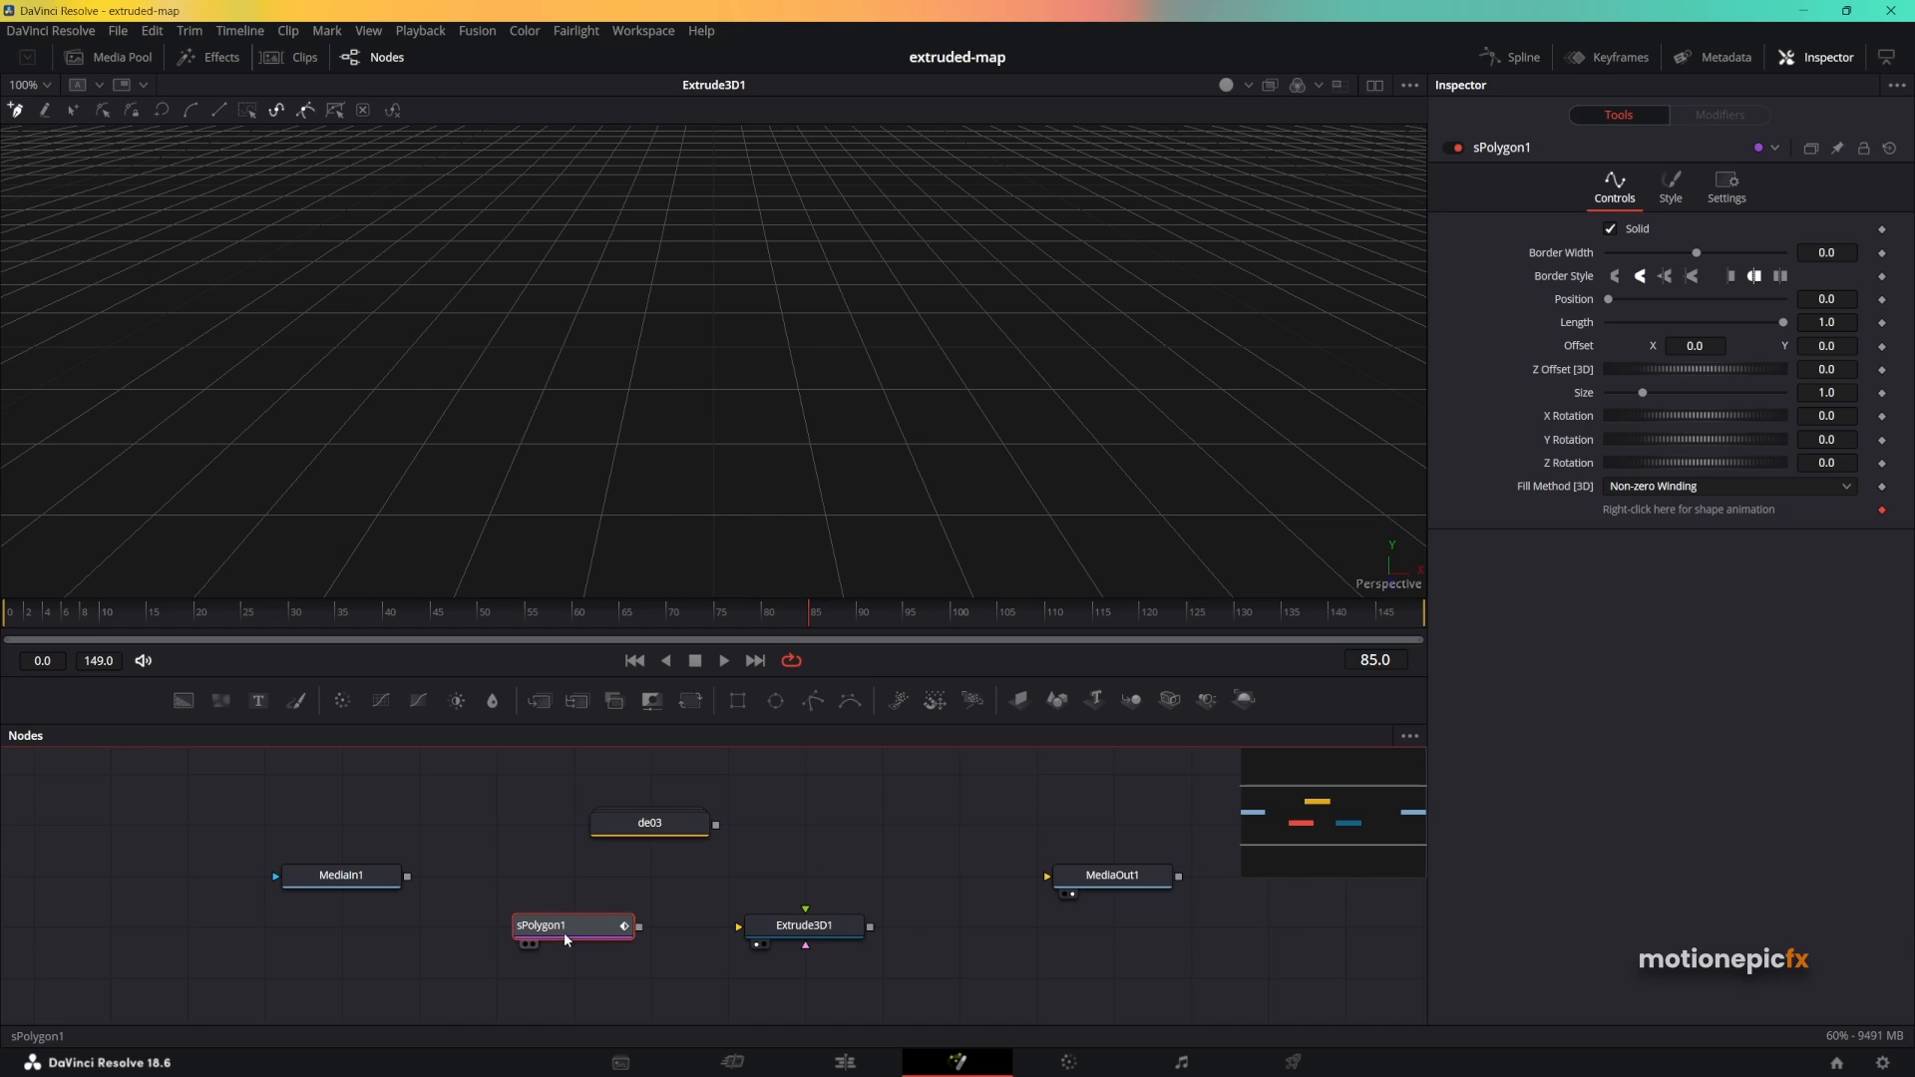
pyautogui.doubleClick(637, 828)
pyautogui.click(563, 843)
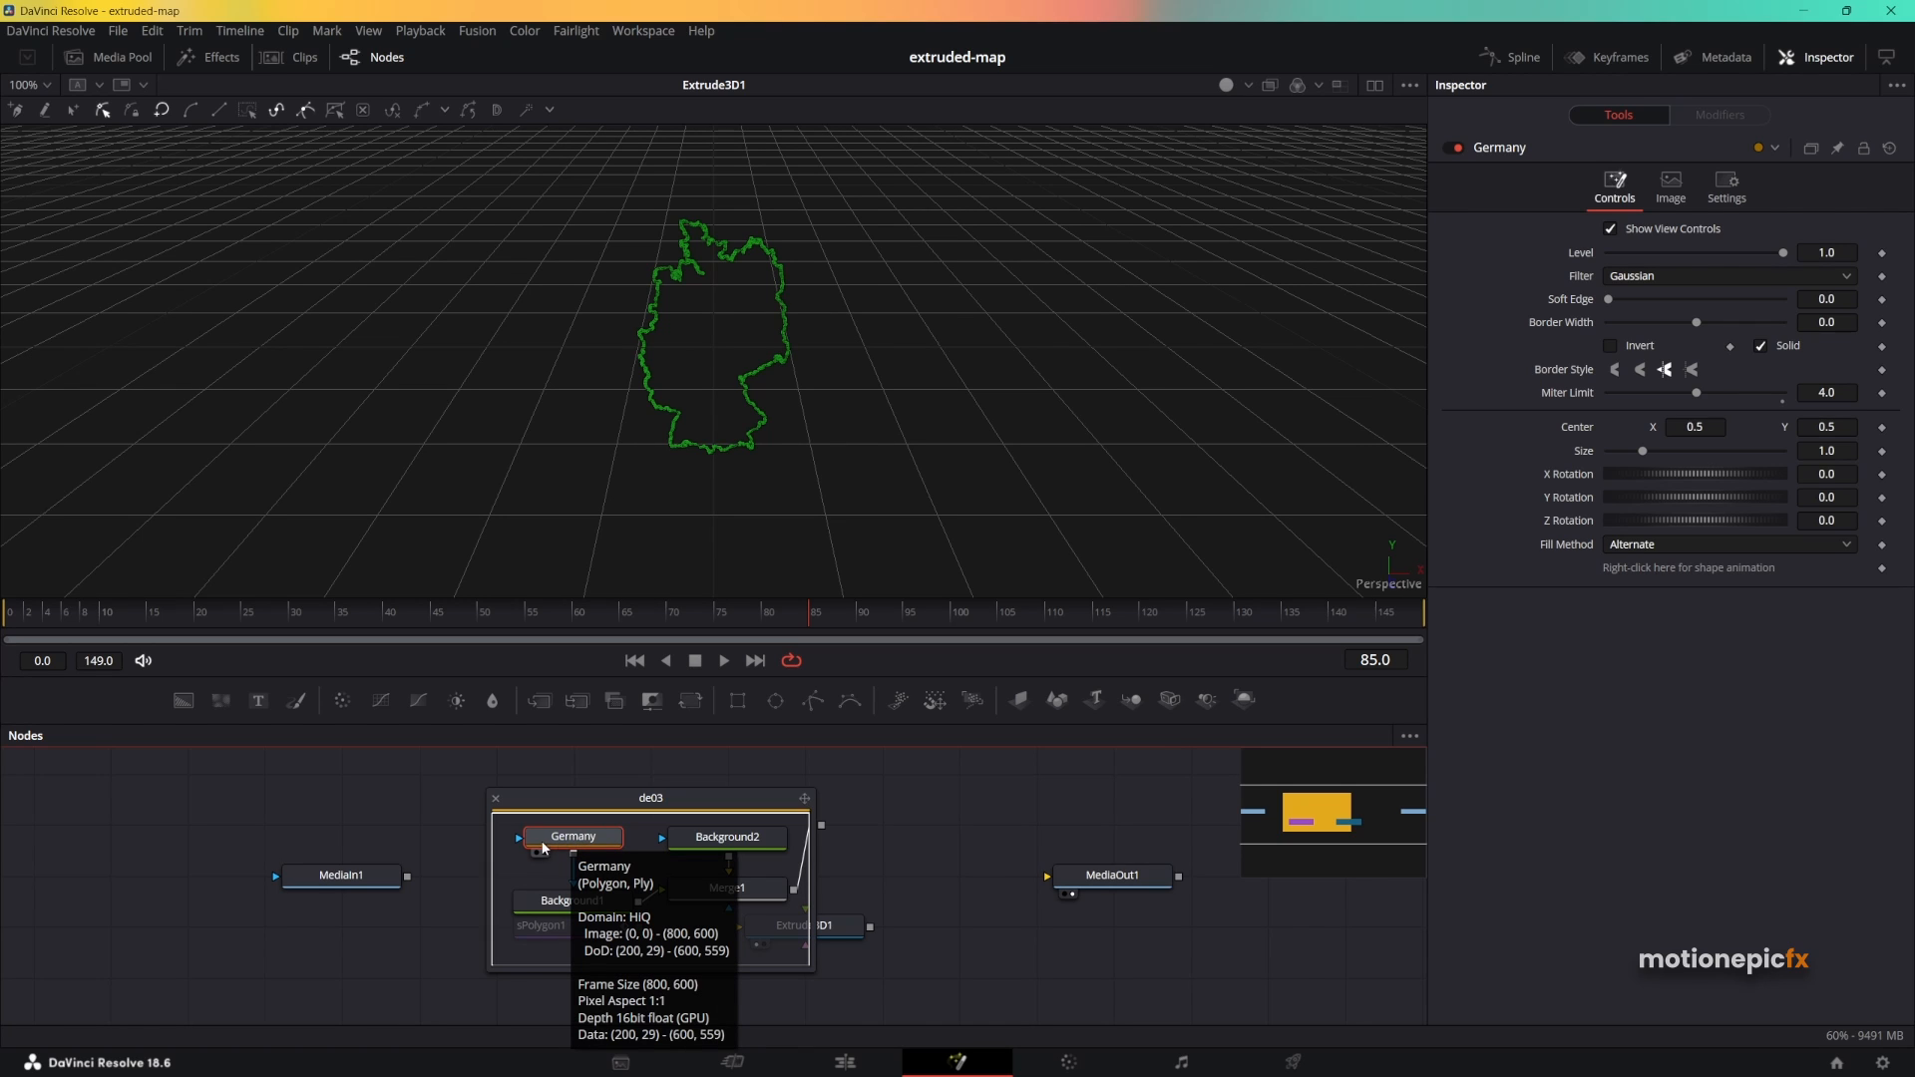
pyautogui.click(495, 798)
# Publish the shape polyline of the Germany polygon inside de03 and show its modifier.
pyautogui.doubleClick(644, 848)
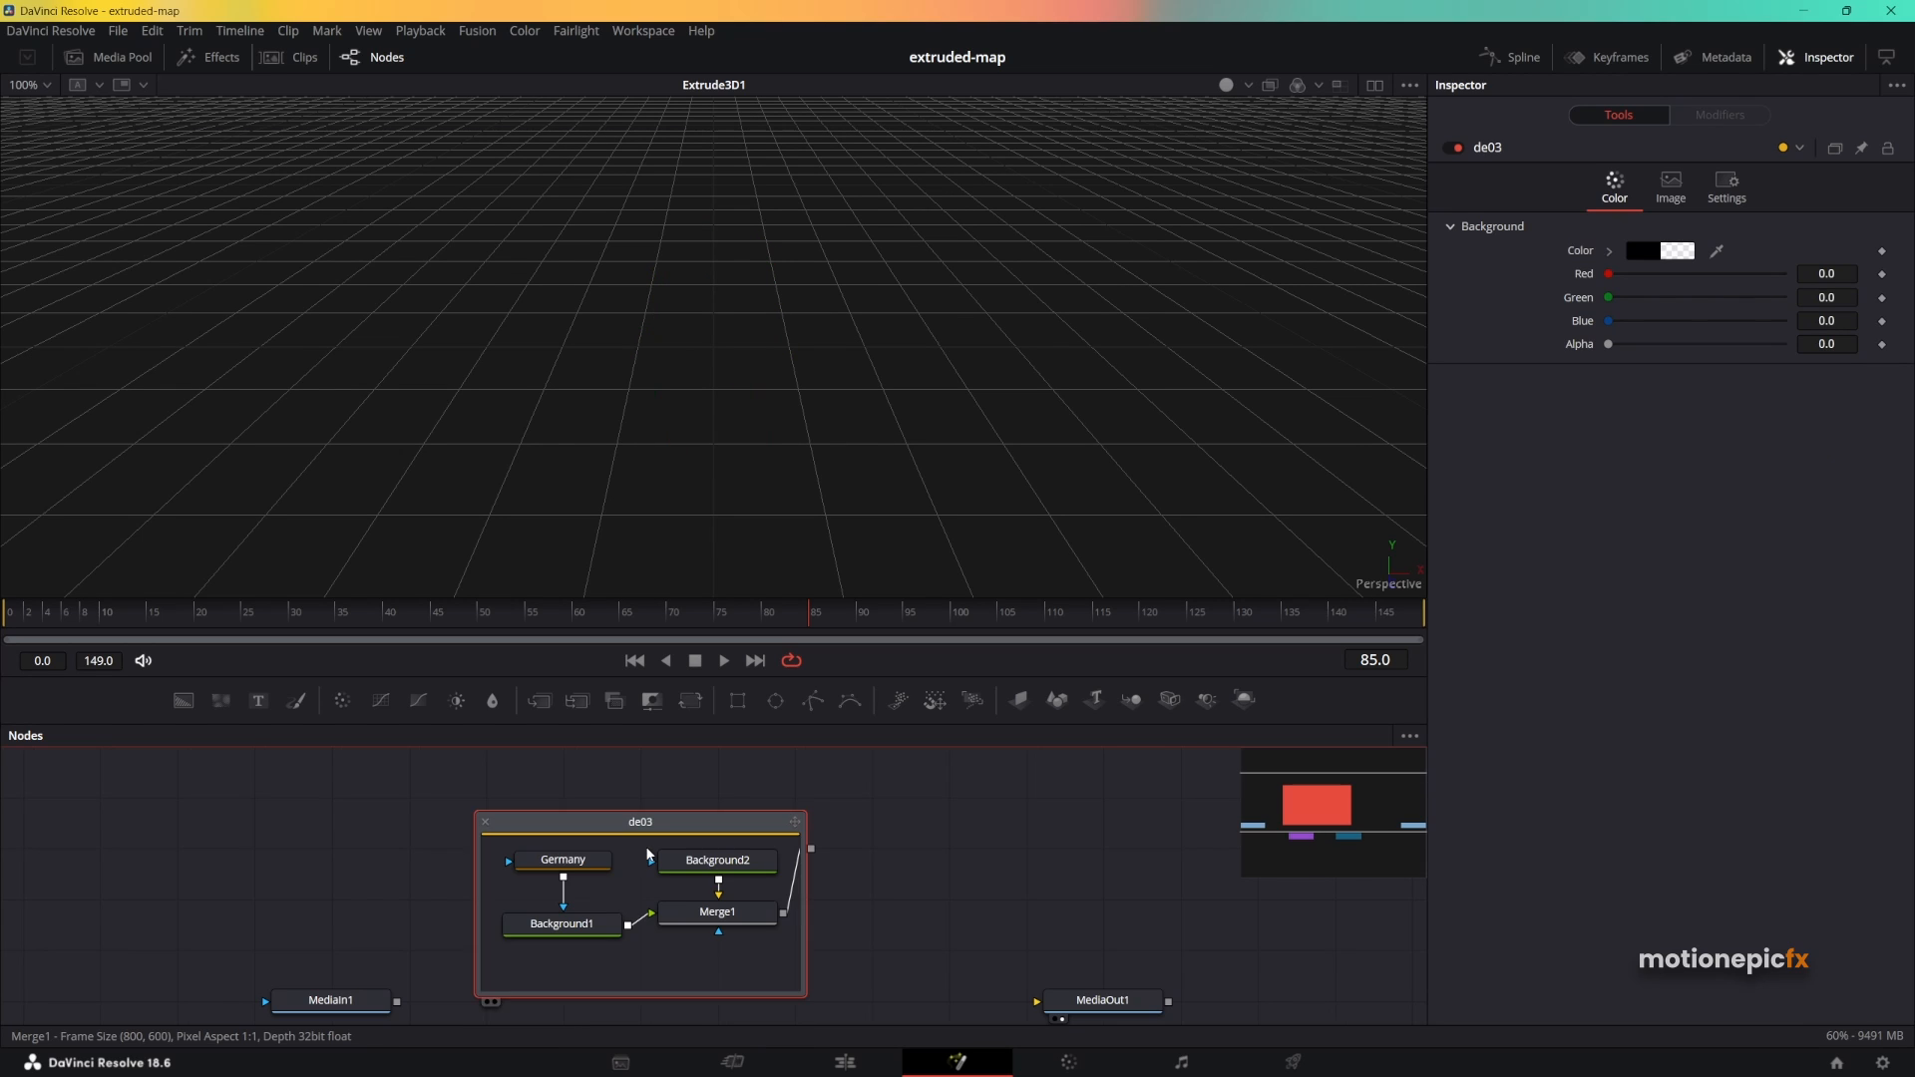
pyautogui.click(551, 864)
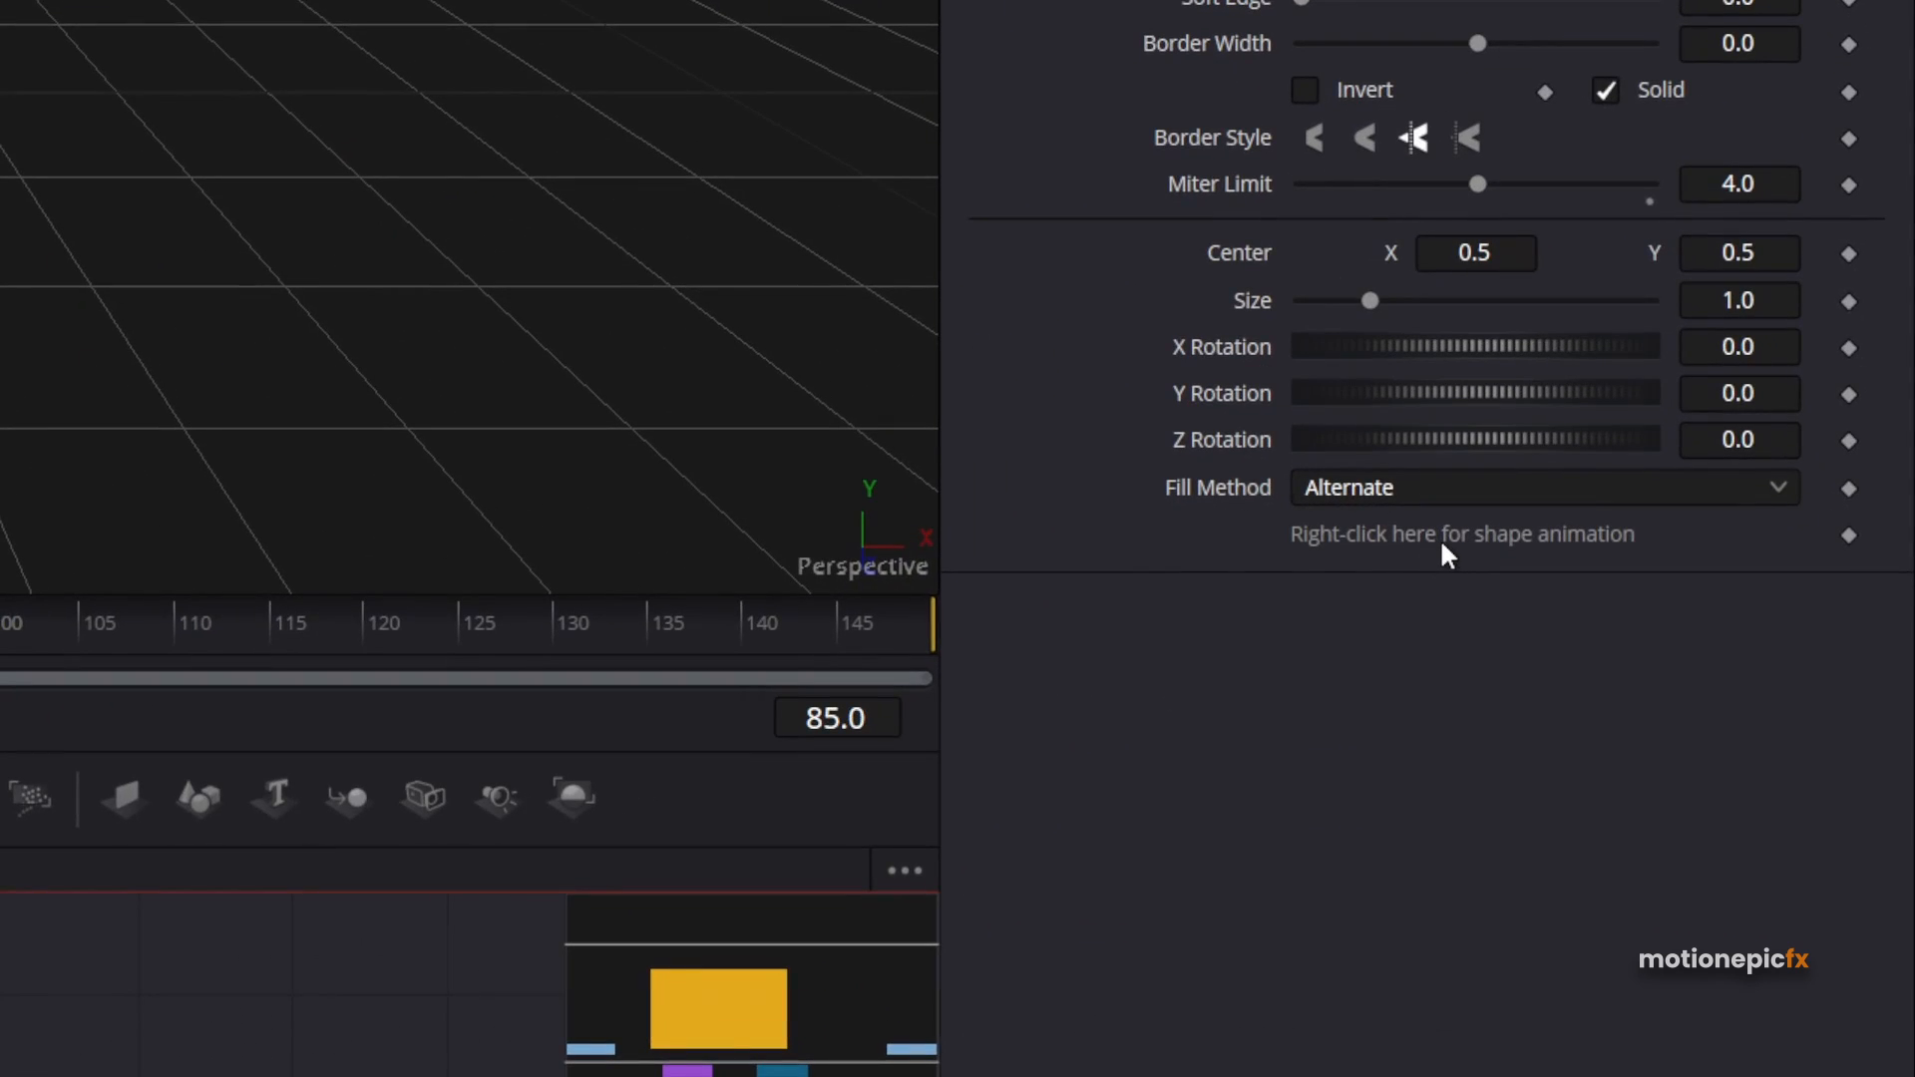
pyautogui.rightClick(1446, 555)
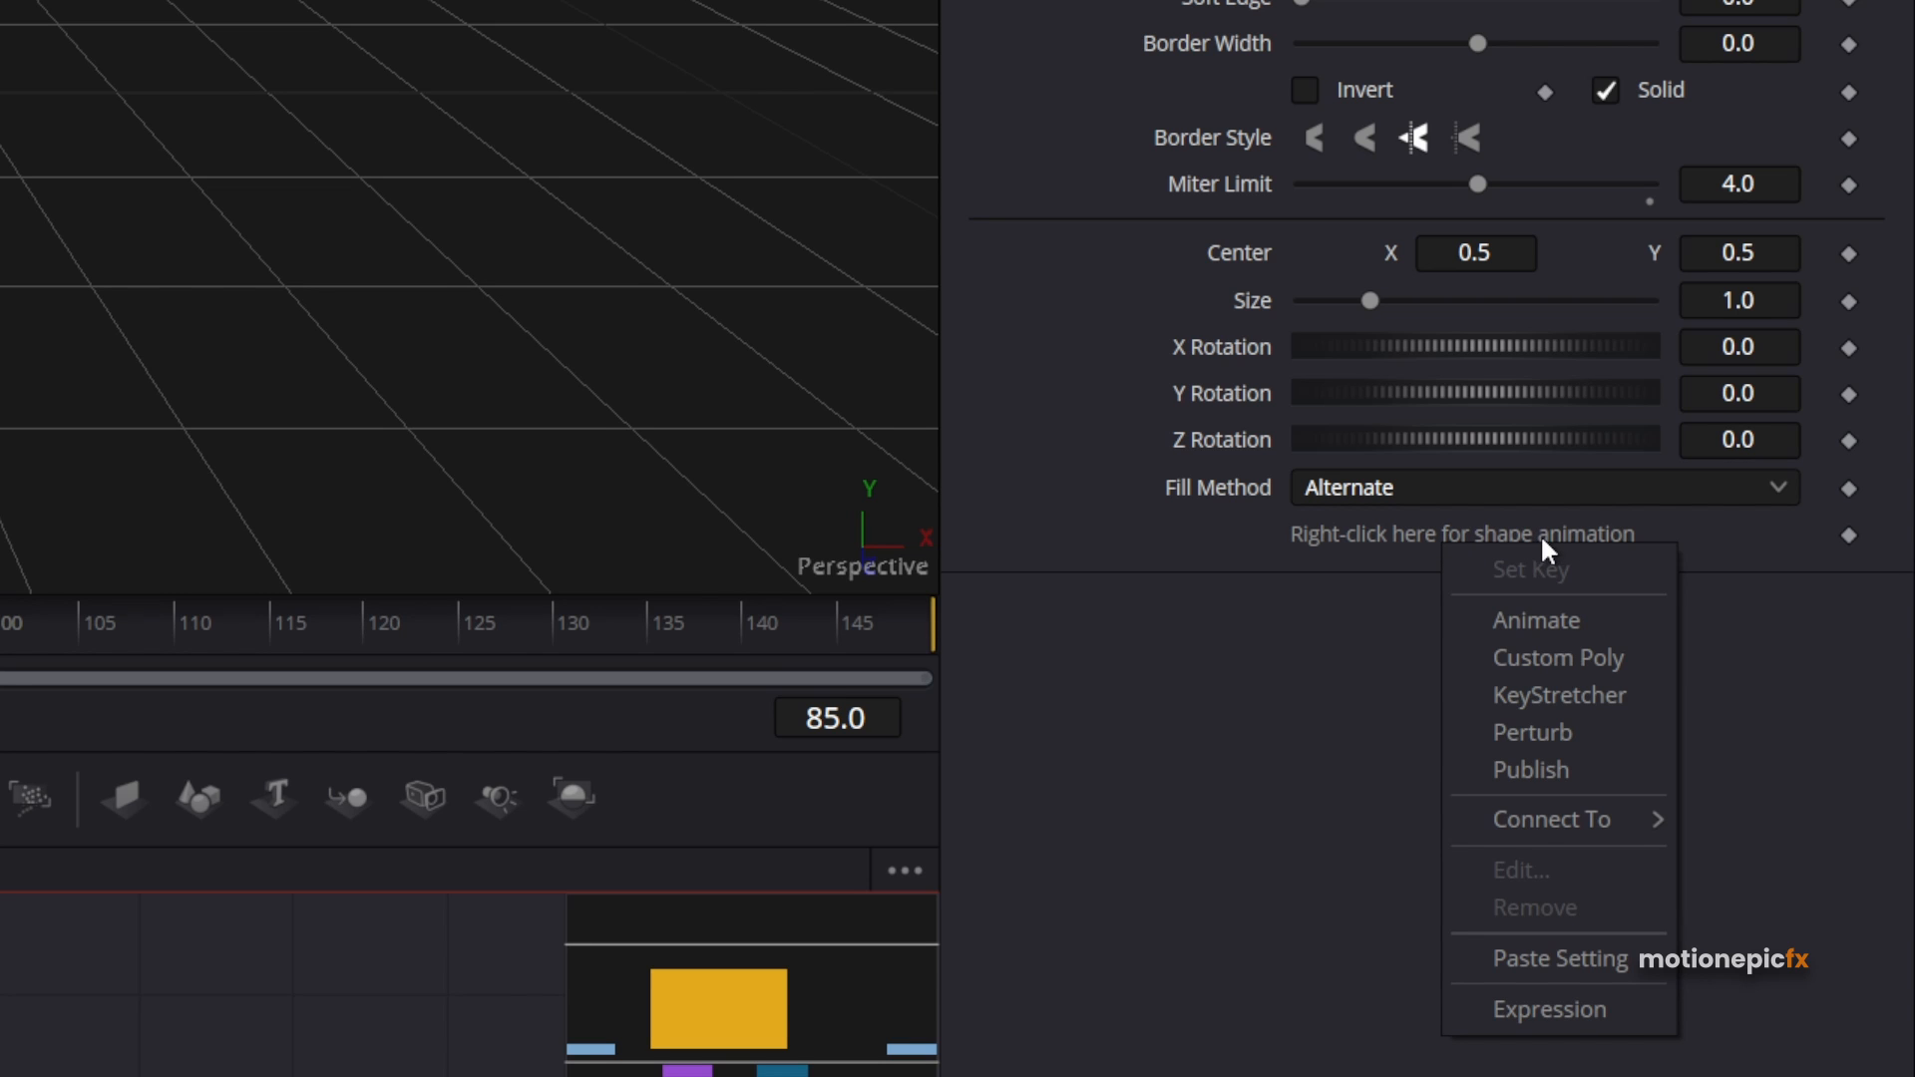
pyautogui.click(1530, 658)
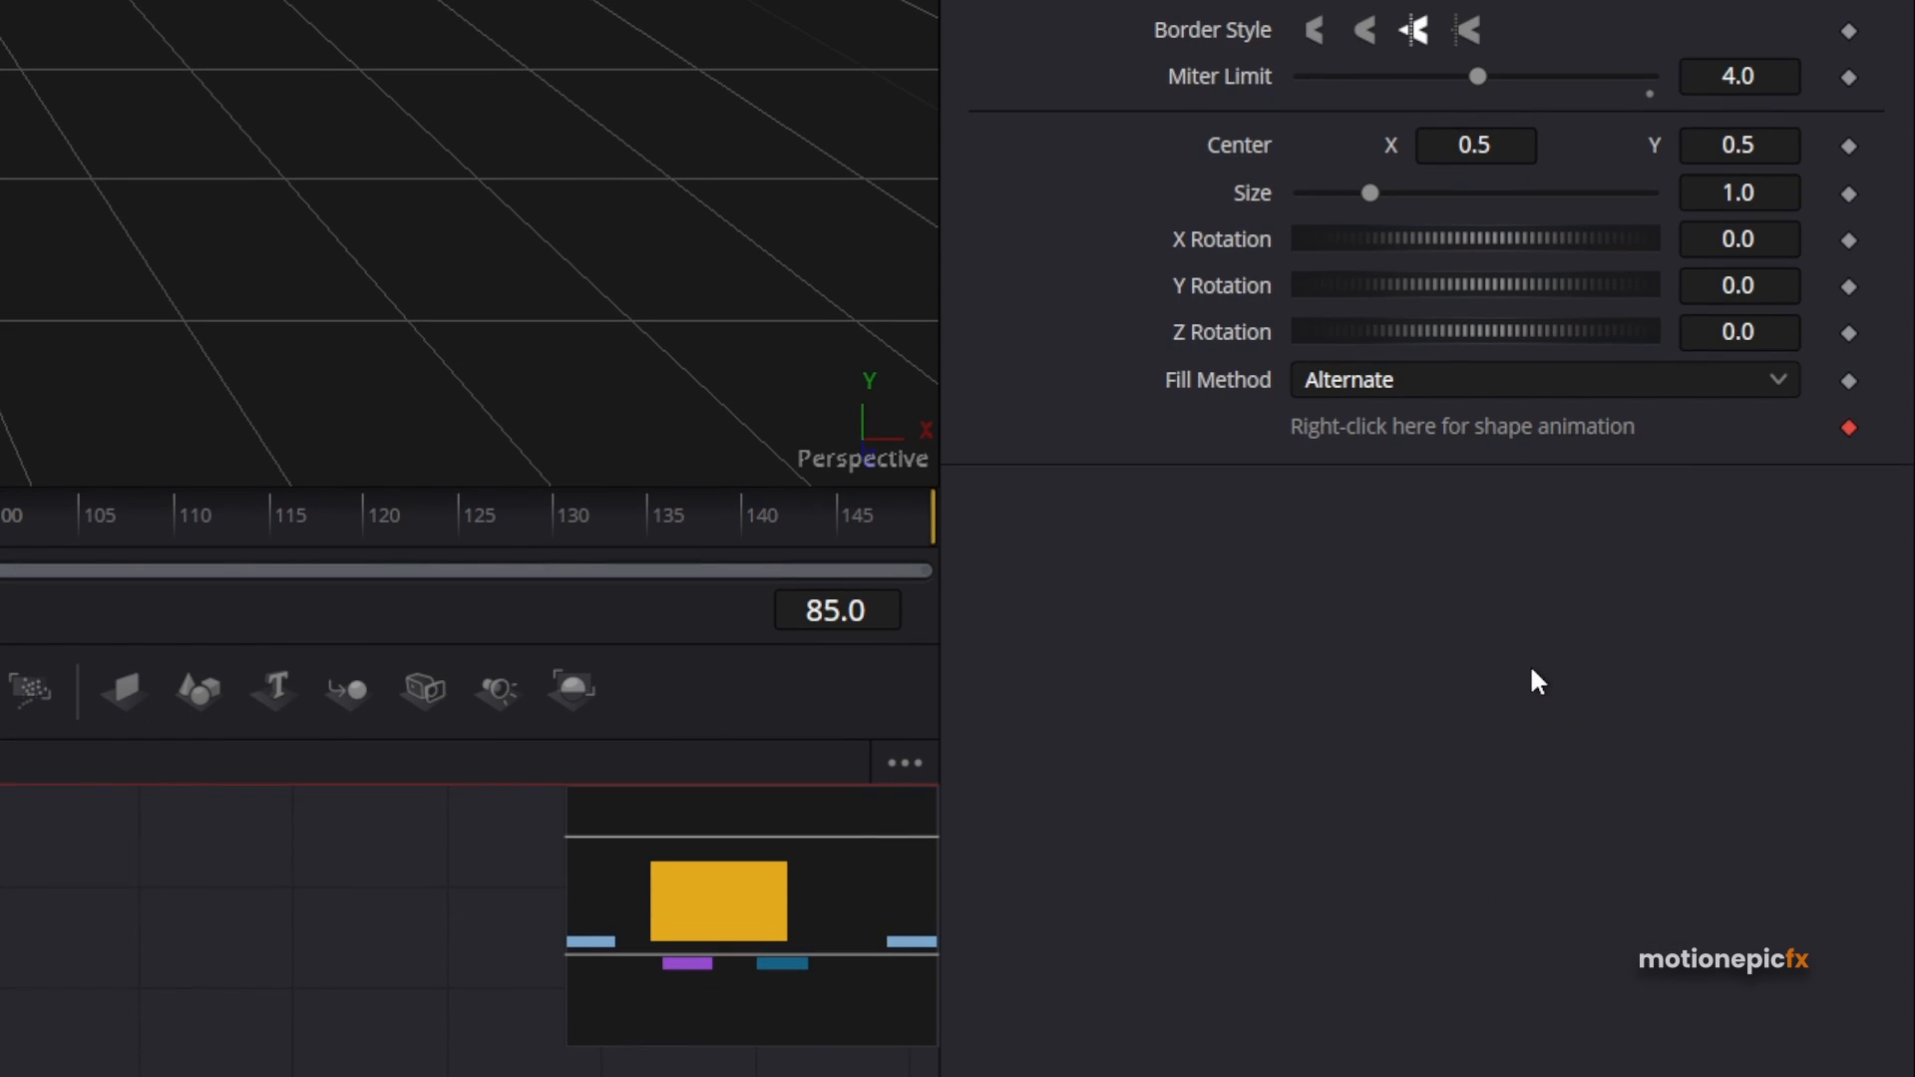
pyautogui.click(1504, 227)
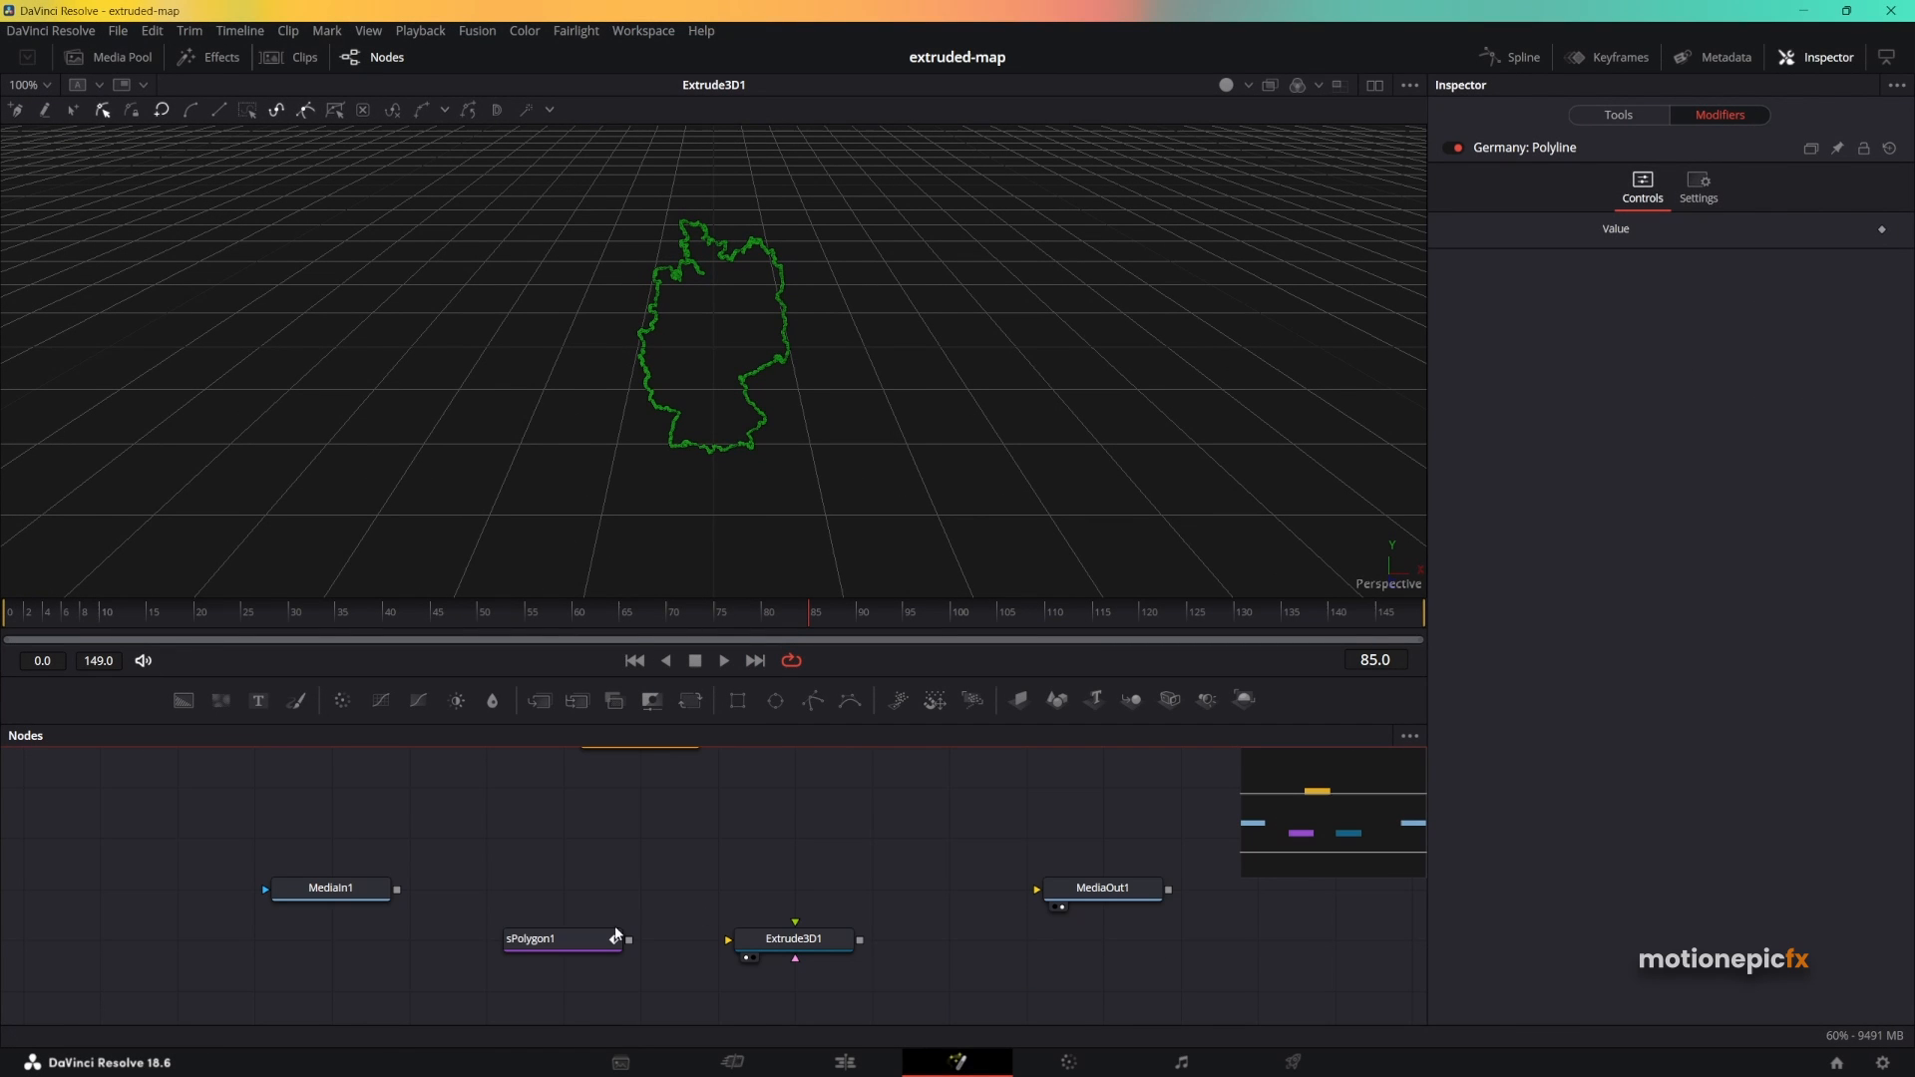
# Remove sPolygon1Polyline from the shape animation of sPolygon1.
pyautogui.click(558, 943)
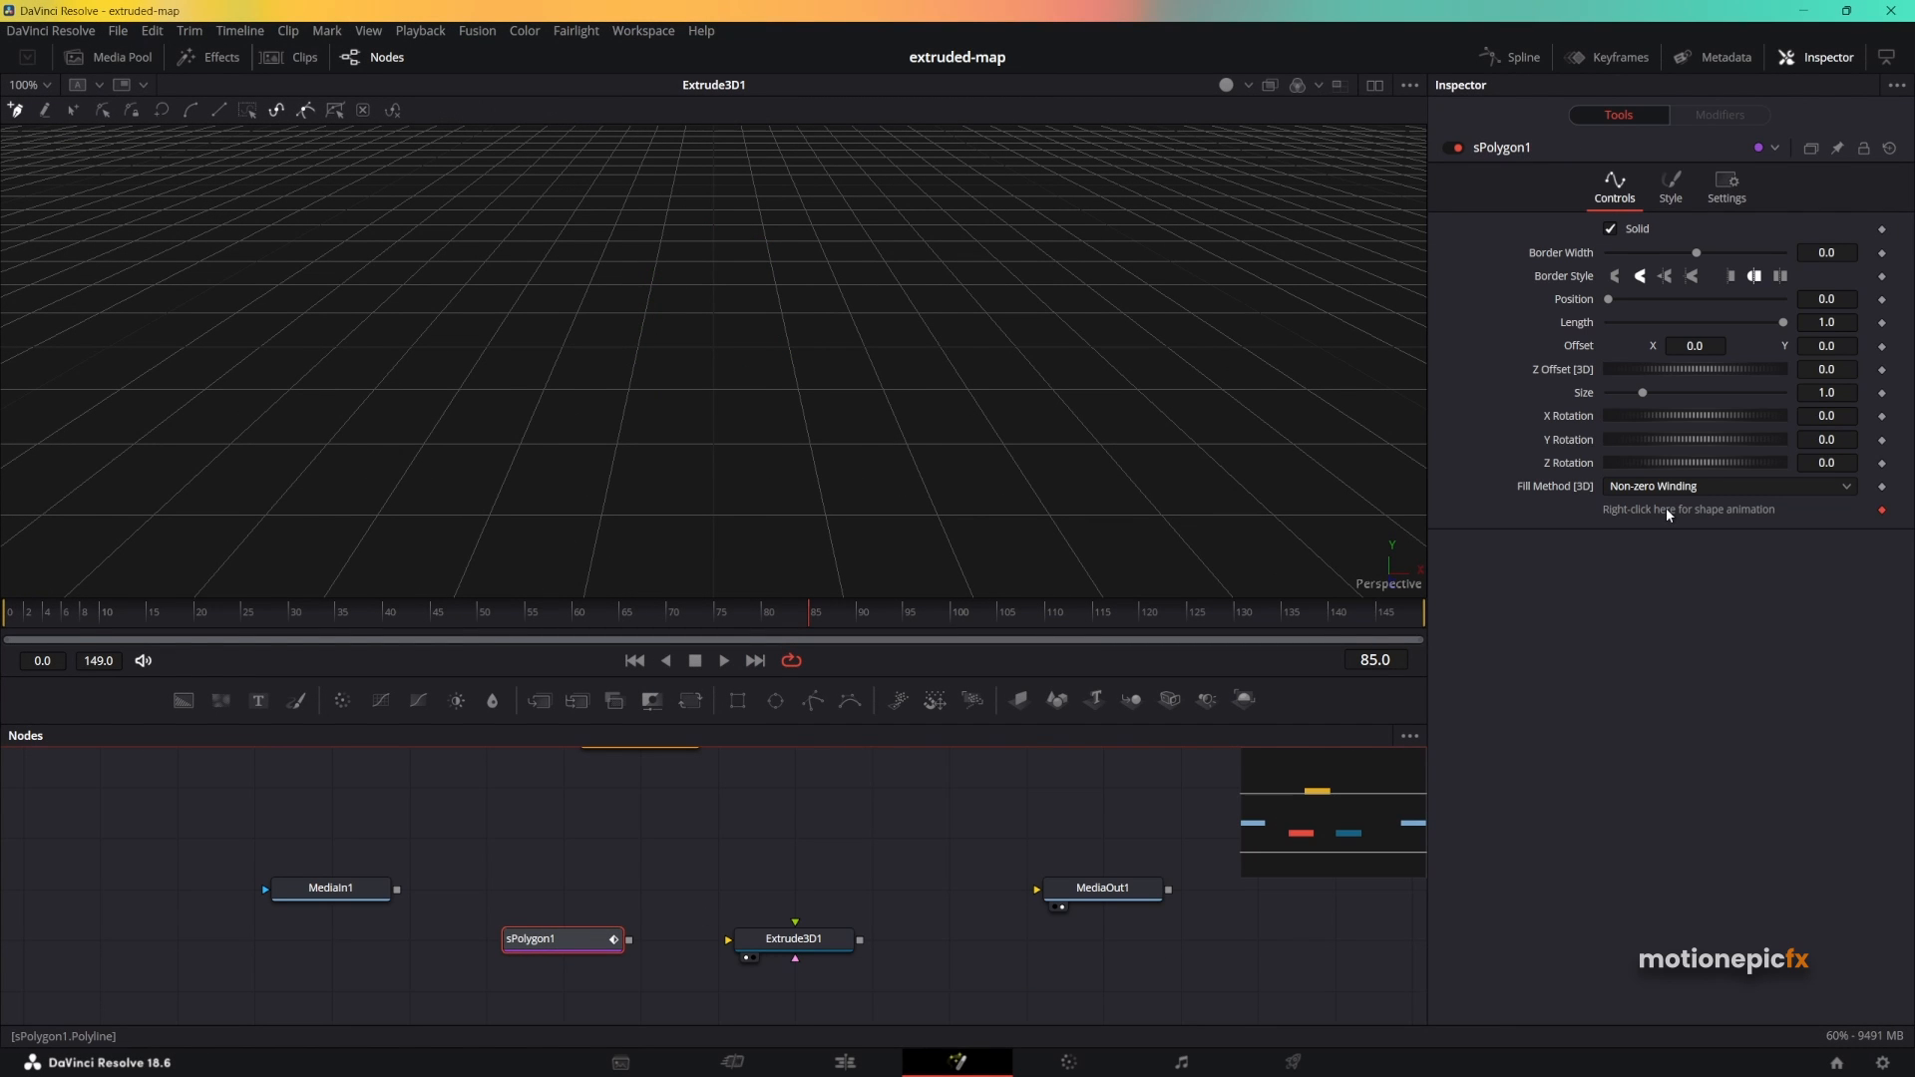
pyautogui.rightClick(1667, 511)
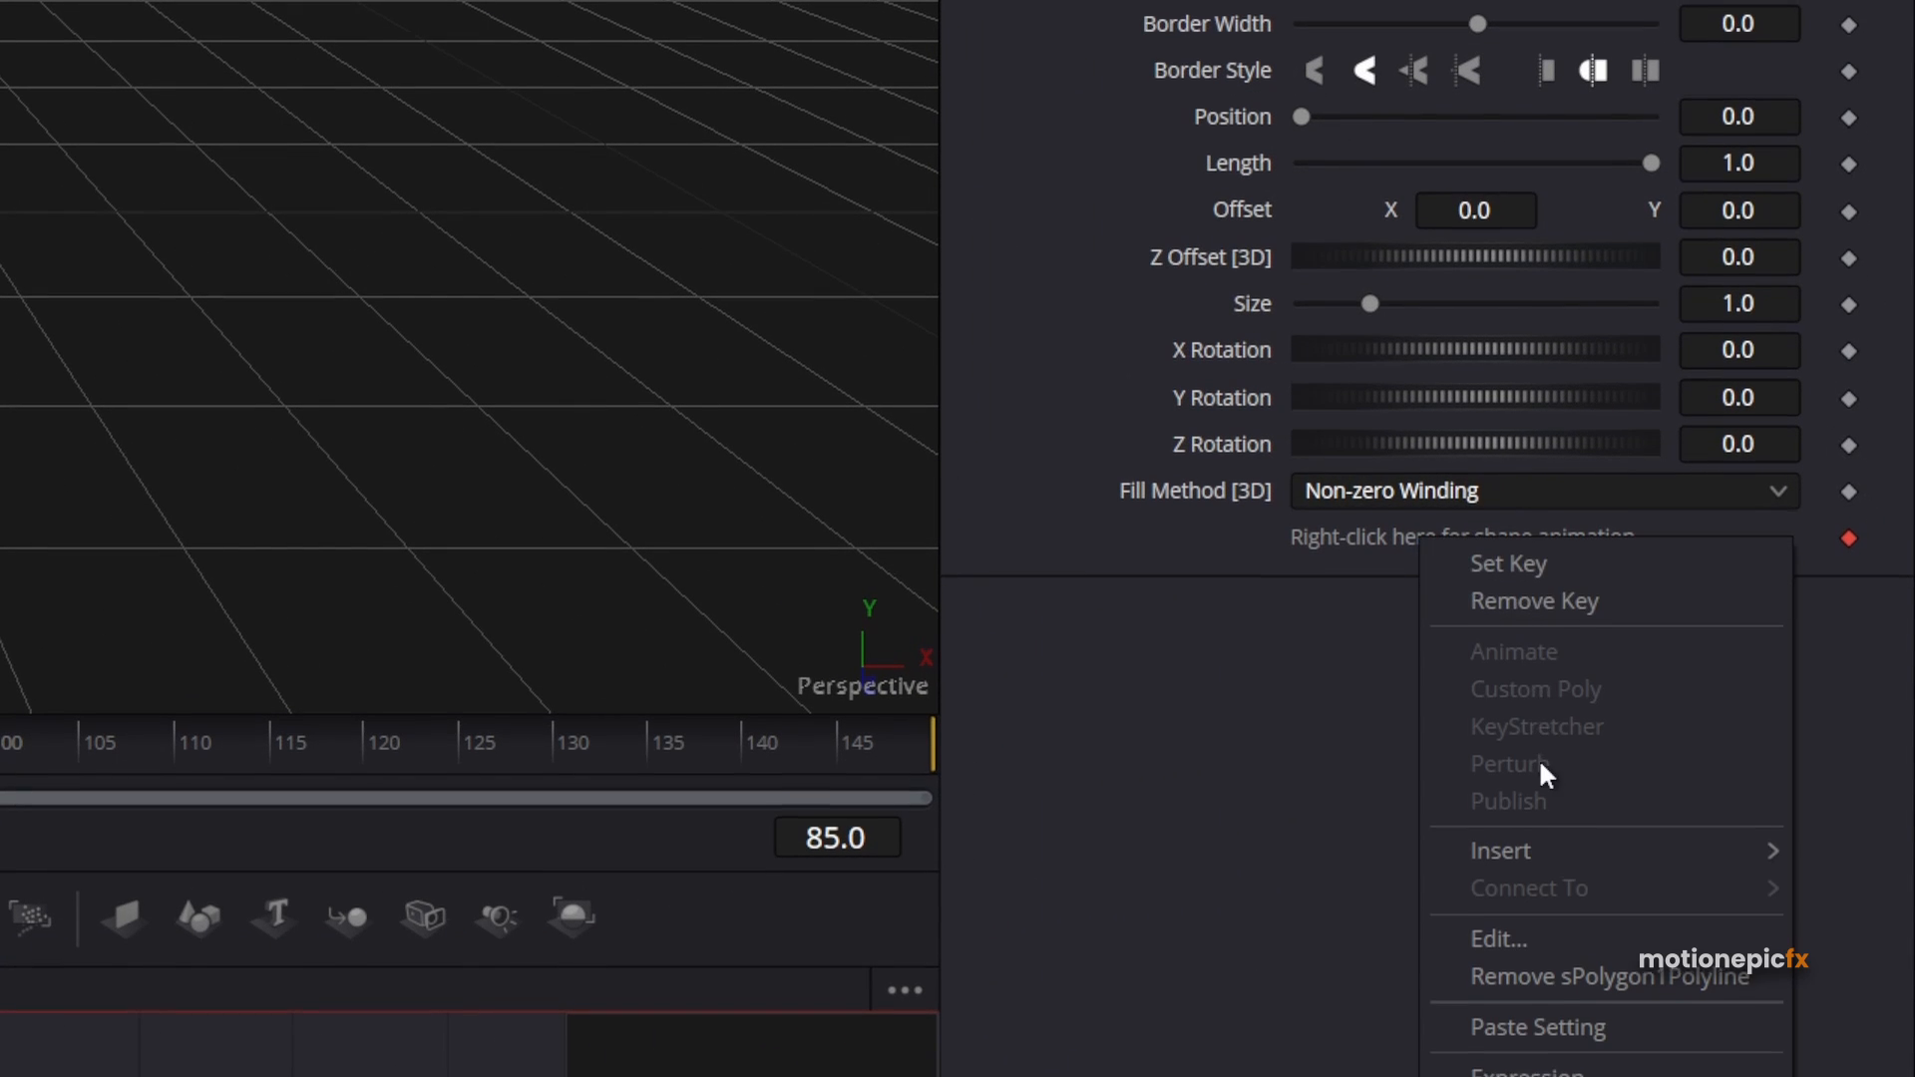
pyautogui.click(1762, 564)
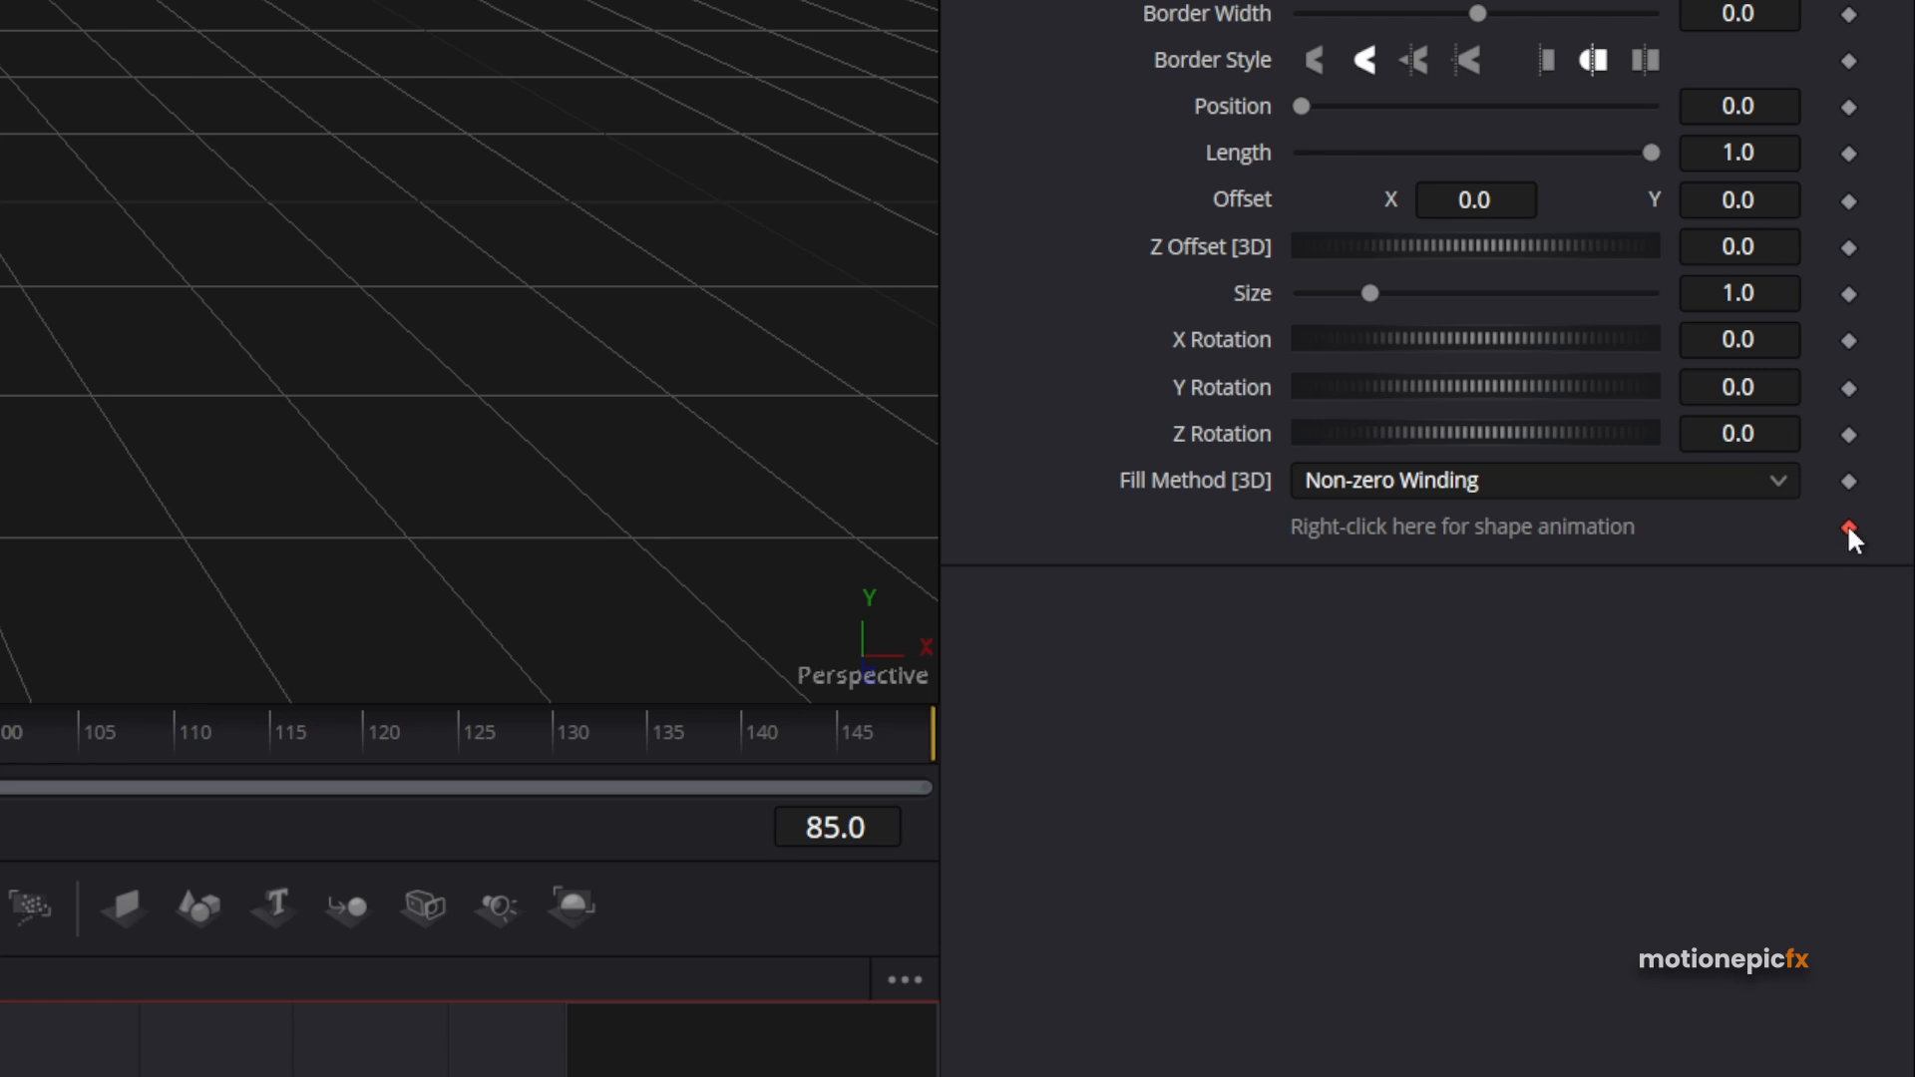
pyautogui.rightClick(1493, 536)
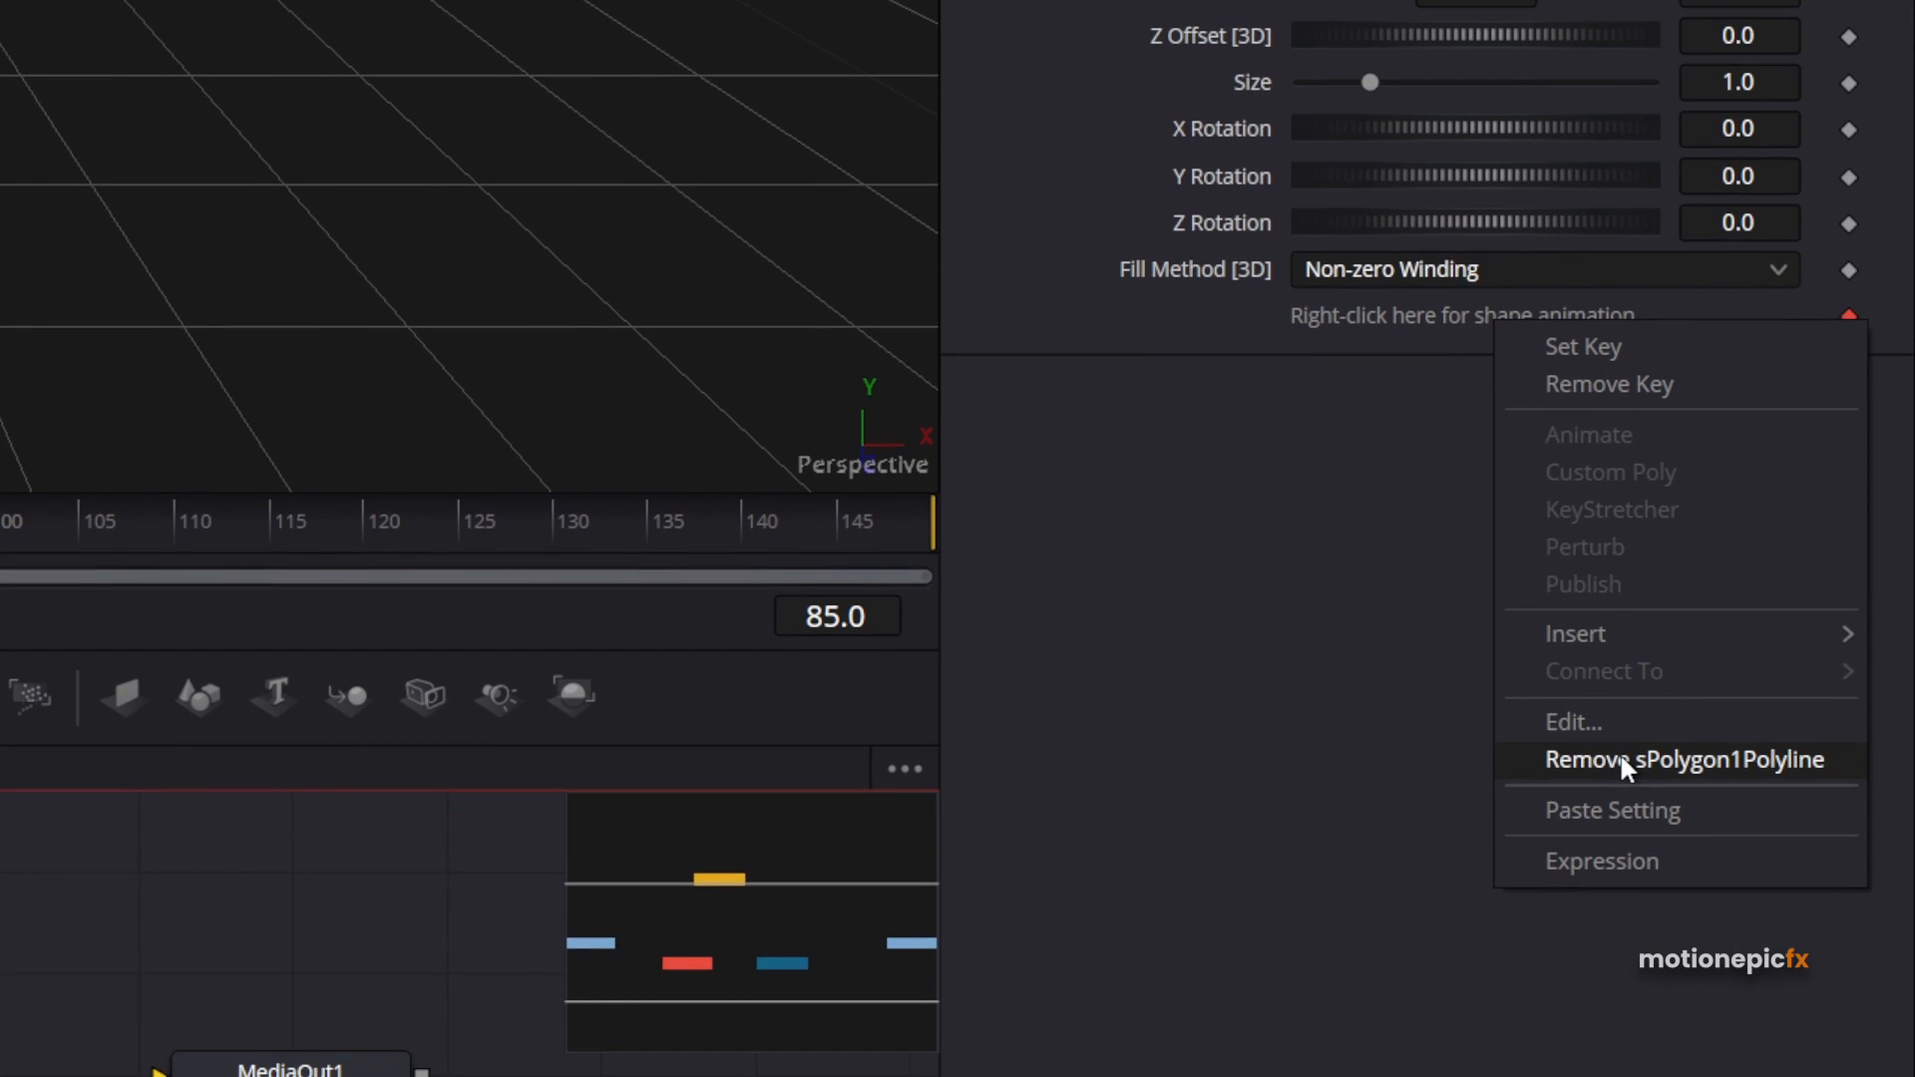
pyautogui.click(1619, 760)
# Connect the shape of sPolygon1 to the published value of Germany: Polyline.
pyautogui.rightClick(1351, 315)
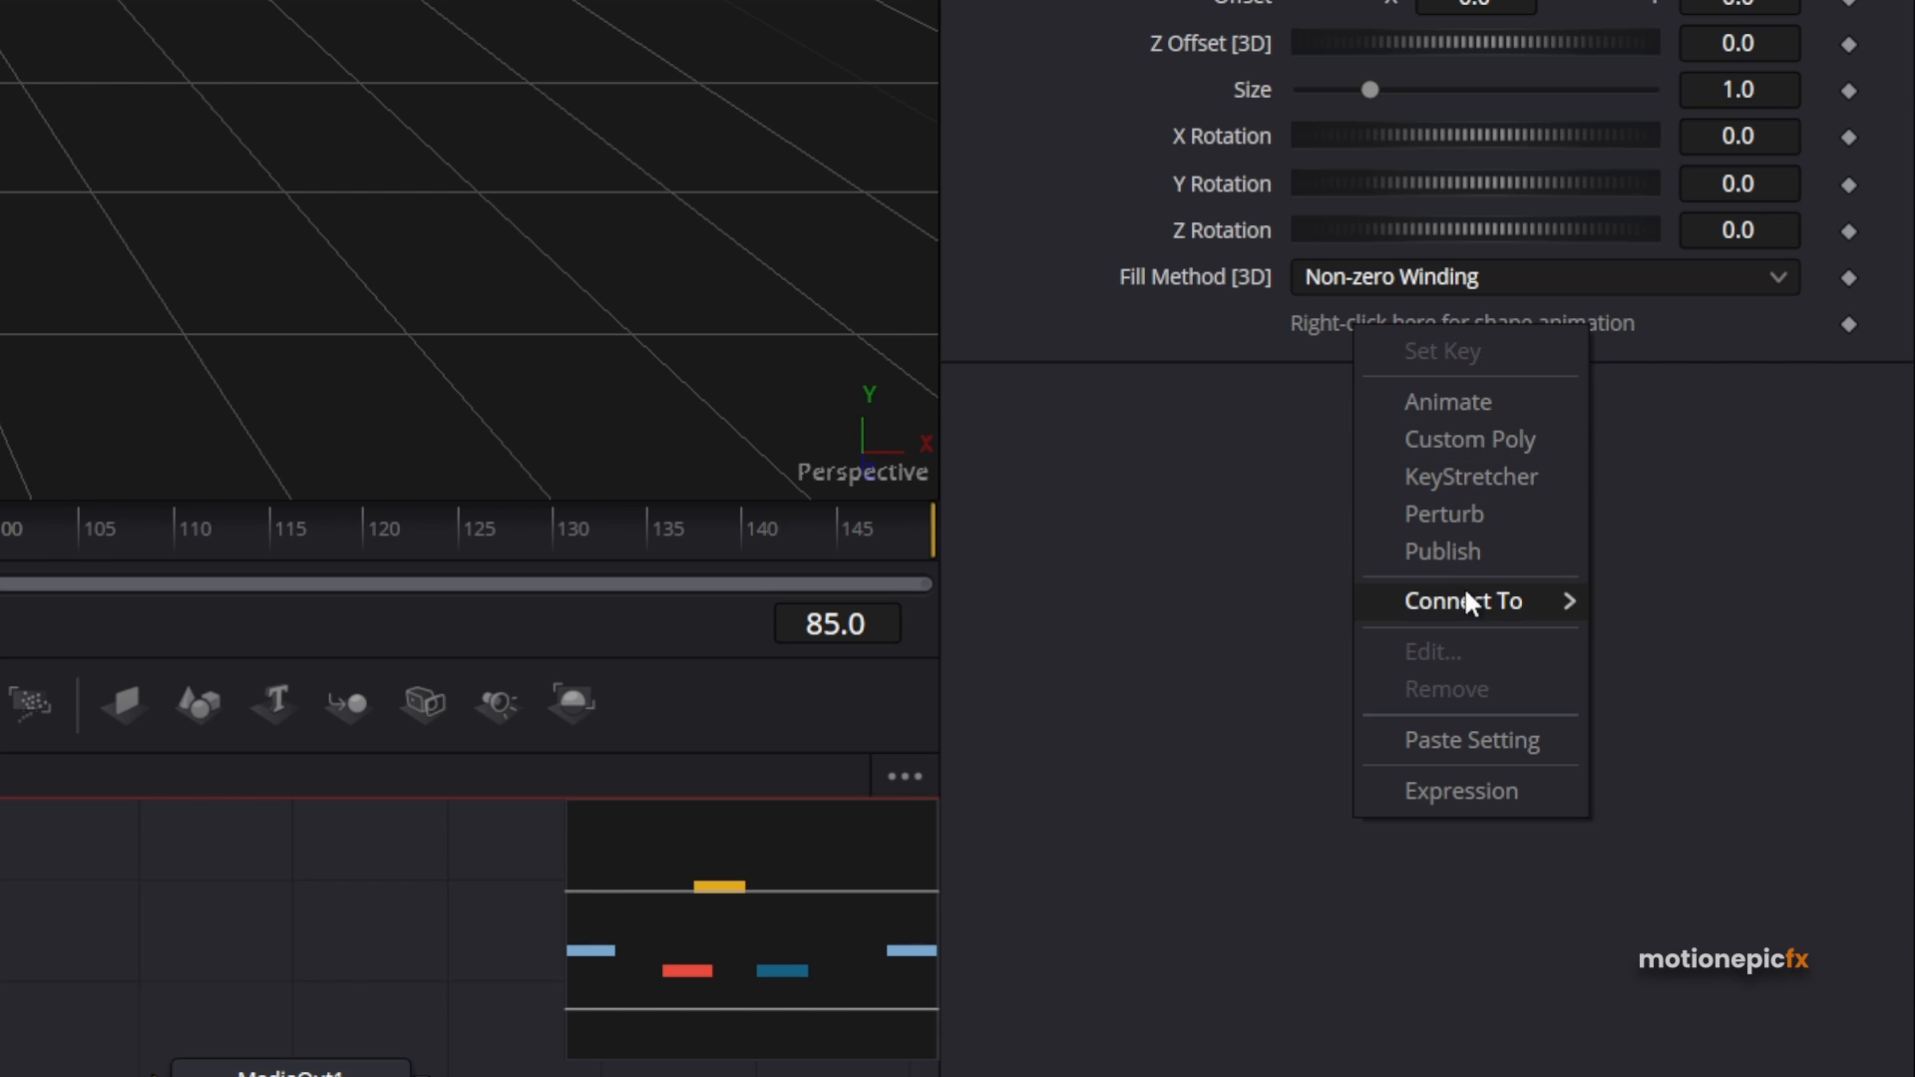
pyautogui.moveTo(1467, 593)
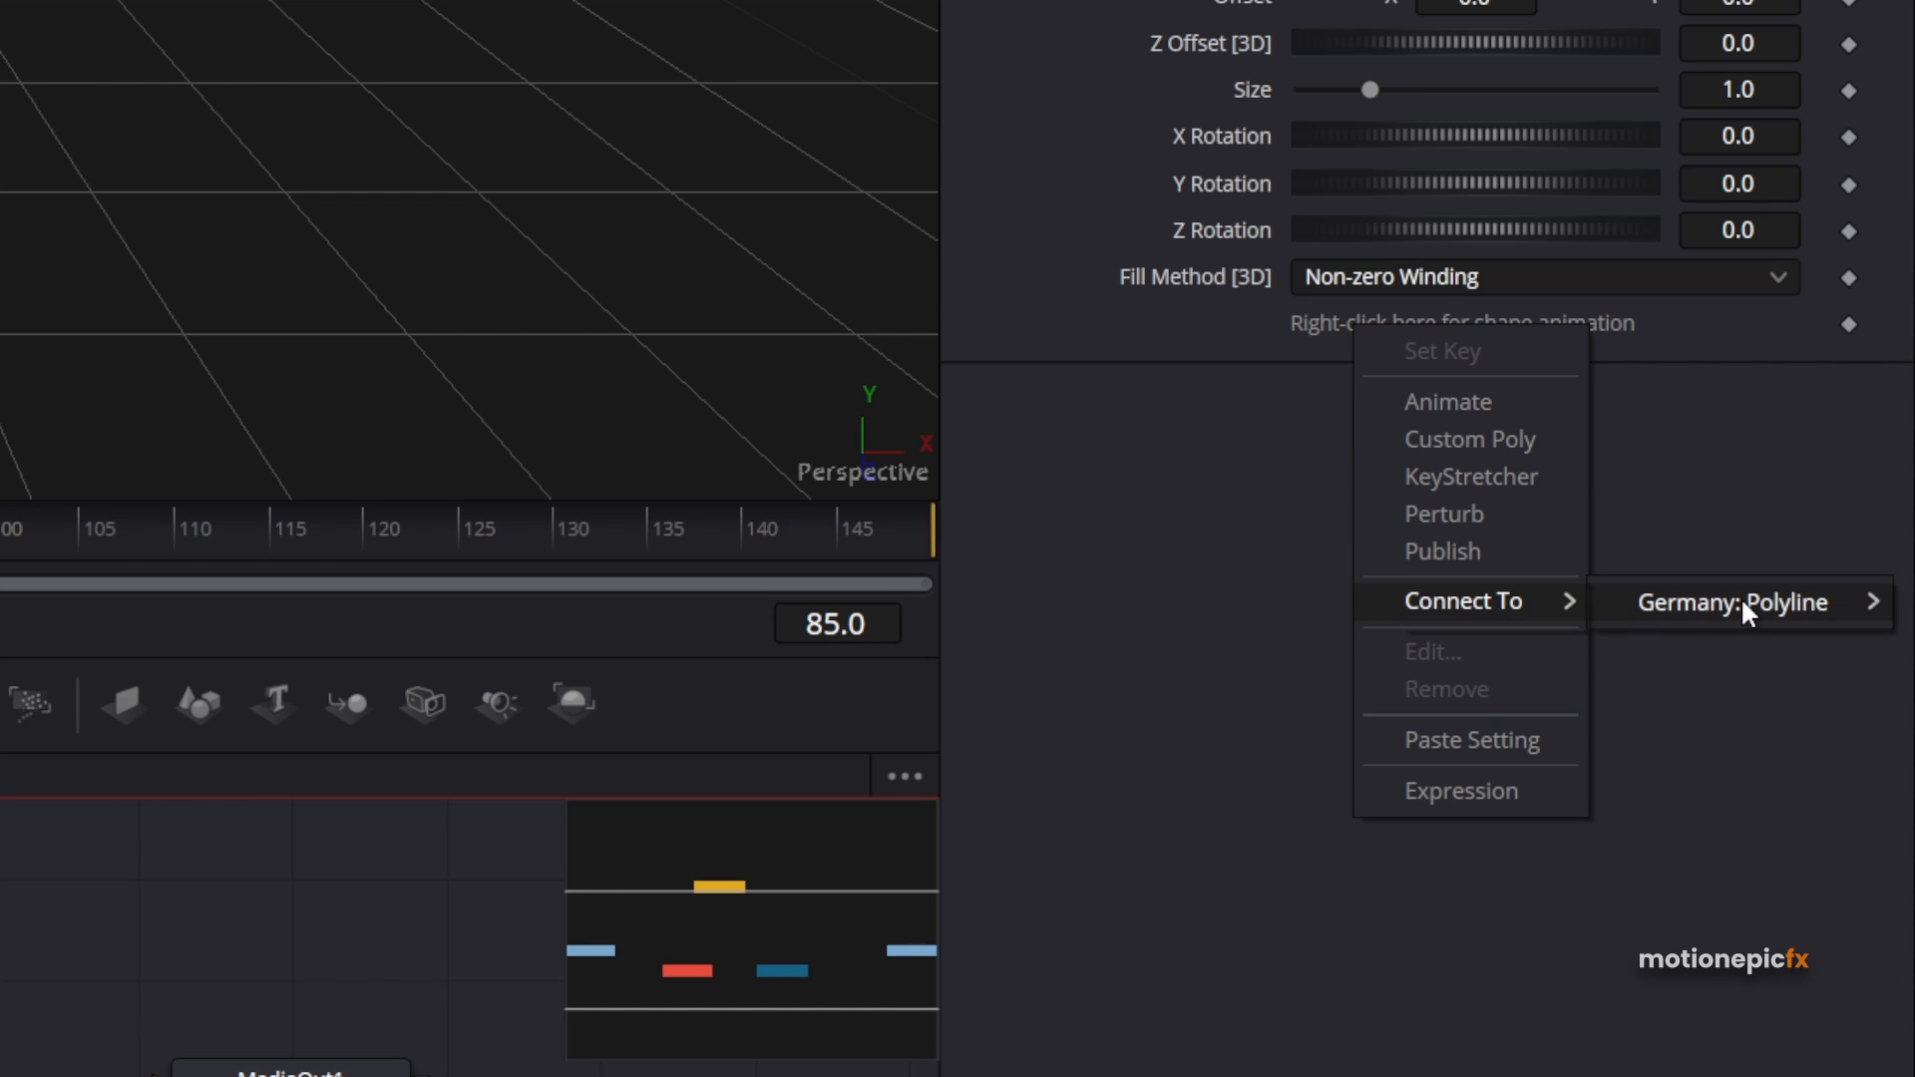
pyautogui.moveTo(1742, 602)
pyautogui.click(1451, 602)
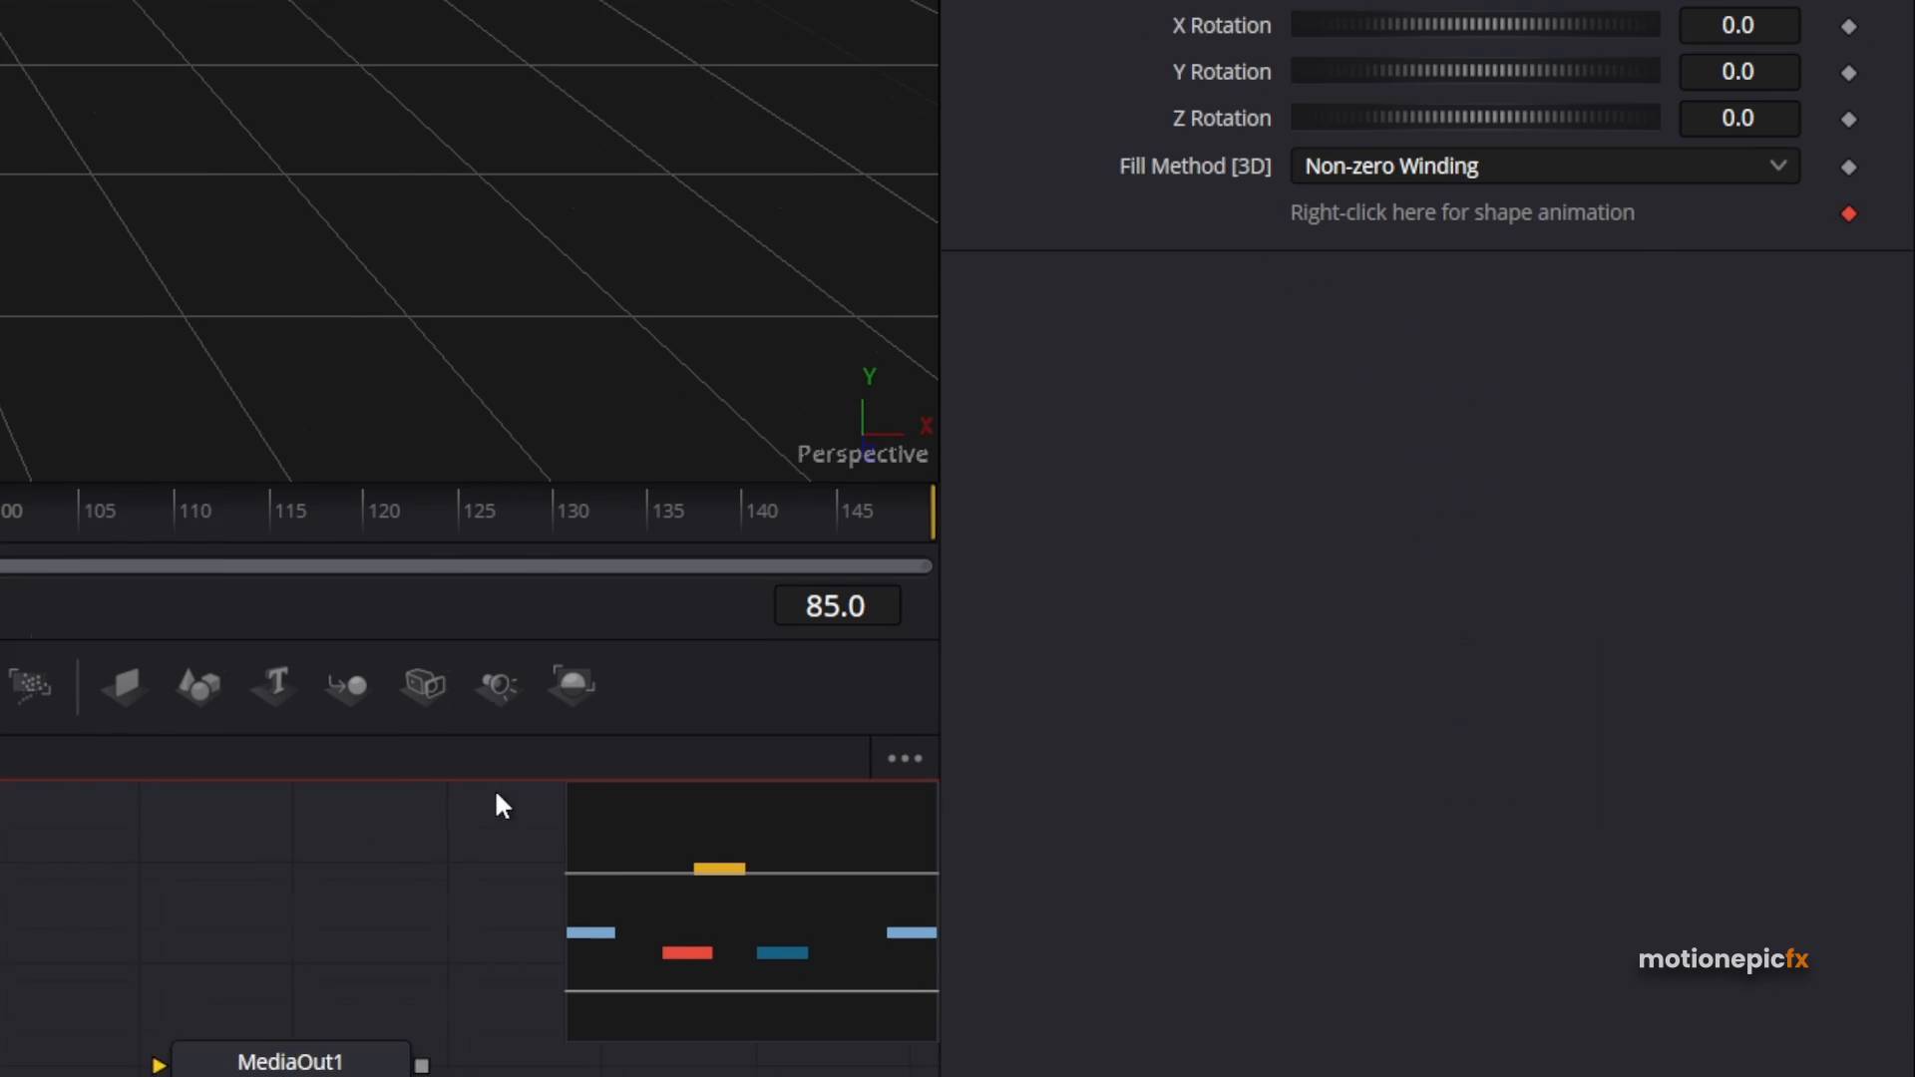
# Show sPolygon1 in the viewer zoomed out to the whole outline, and move MediaIn1 farther from sPolygon1.
pyautogui.moveTo(355, 805); pyautogui.dragTo(535, 319)
pyautogui.scroll(-3, 535, 326)
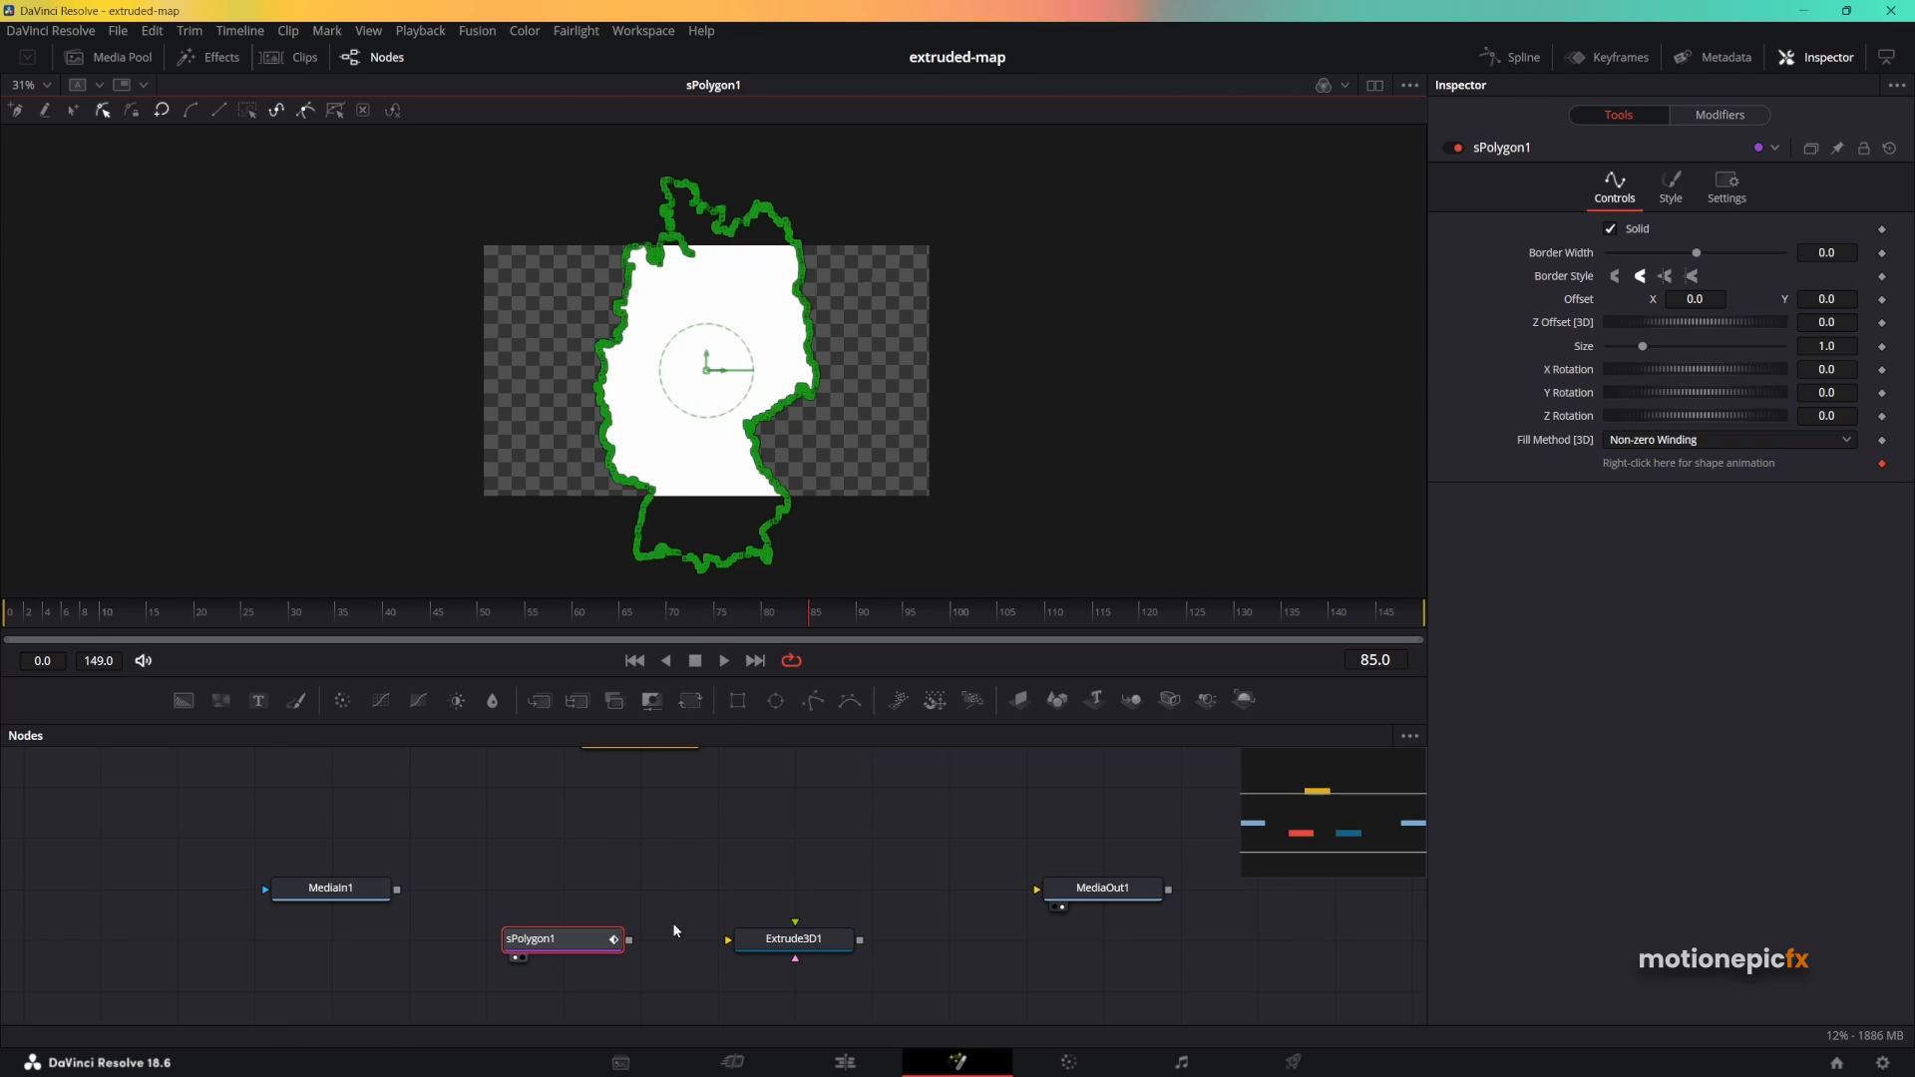
pyautogui.moveTo(439, 925); pyautogui.dragTo(358, 925)
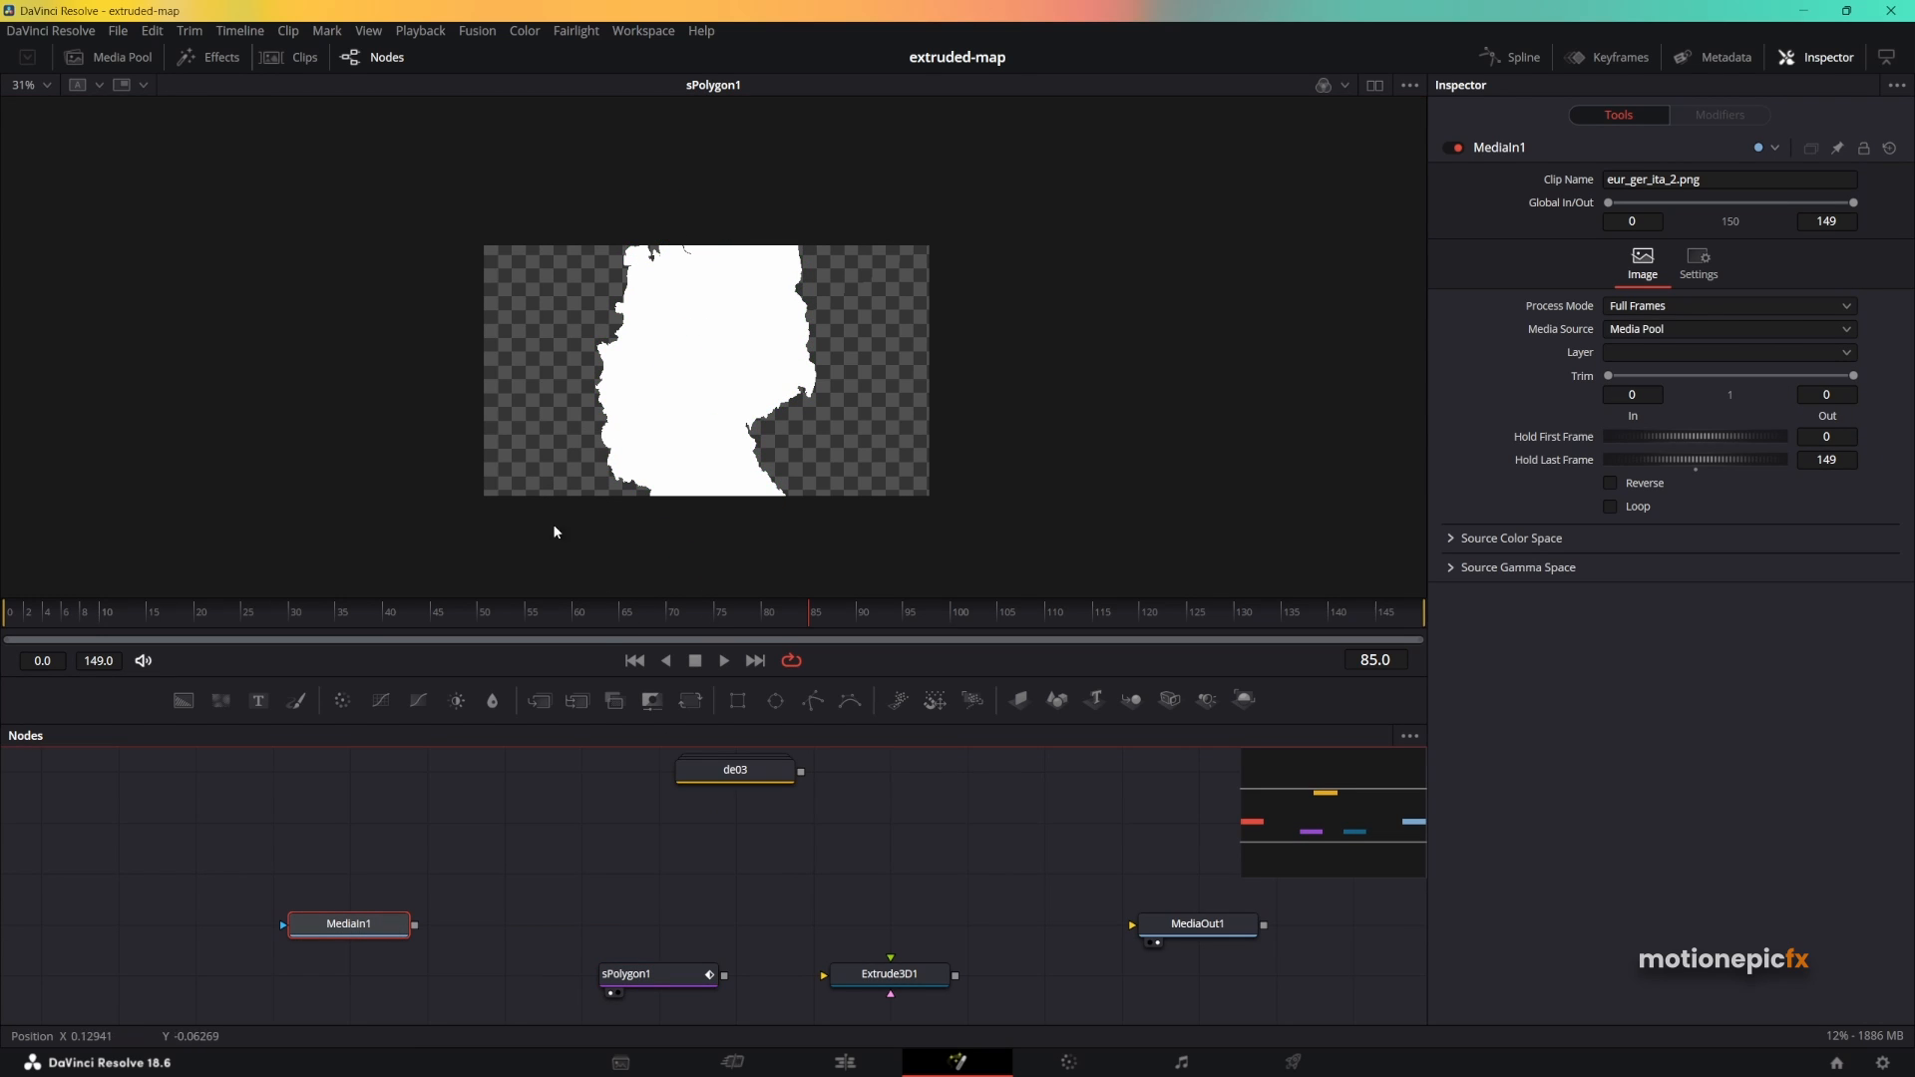
pyautogui.click(675, 931)
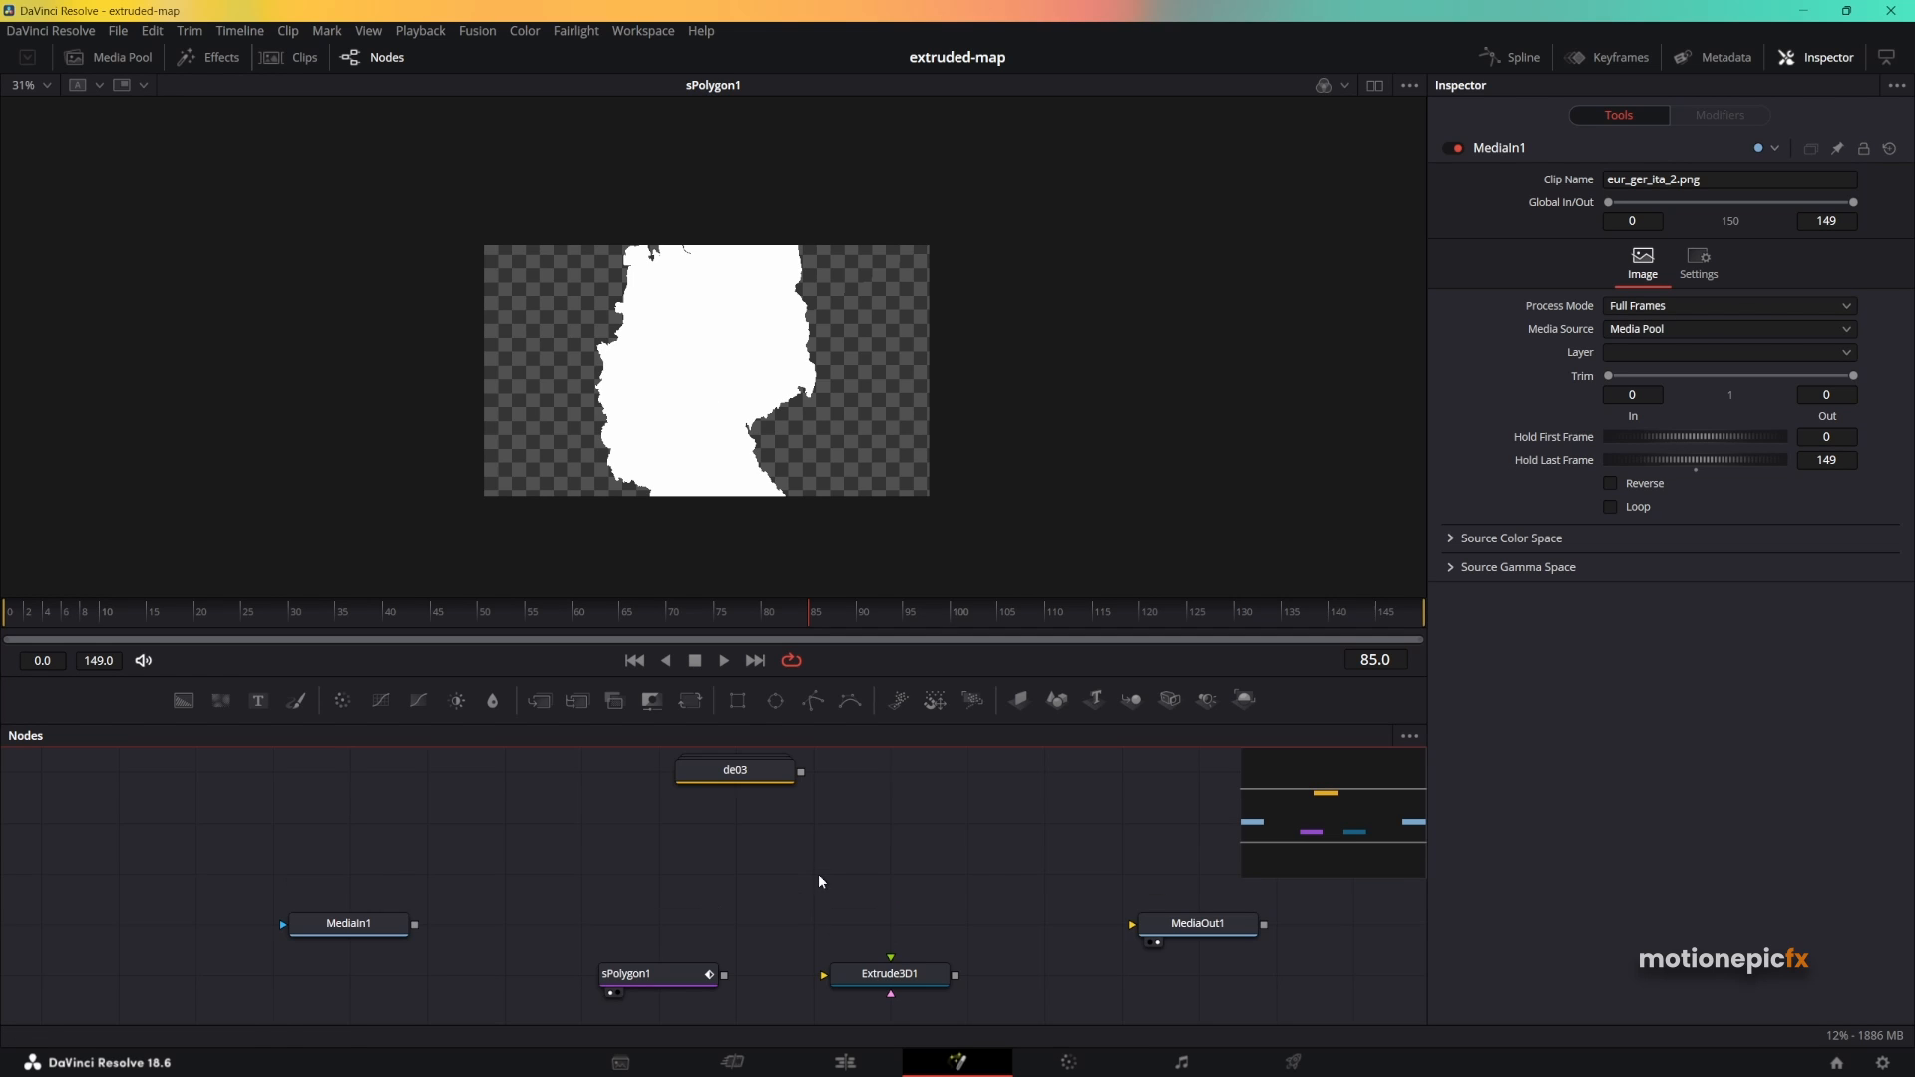
# Split the display into two viewers and show de03 beside sPolygon1, zoomed out to its full frame.
pyautogui.click(1376, 84)
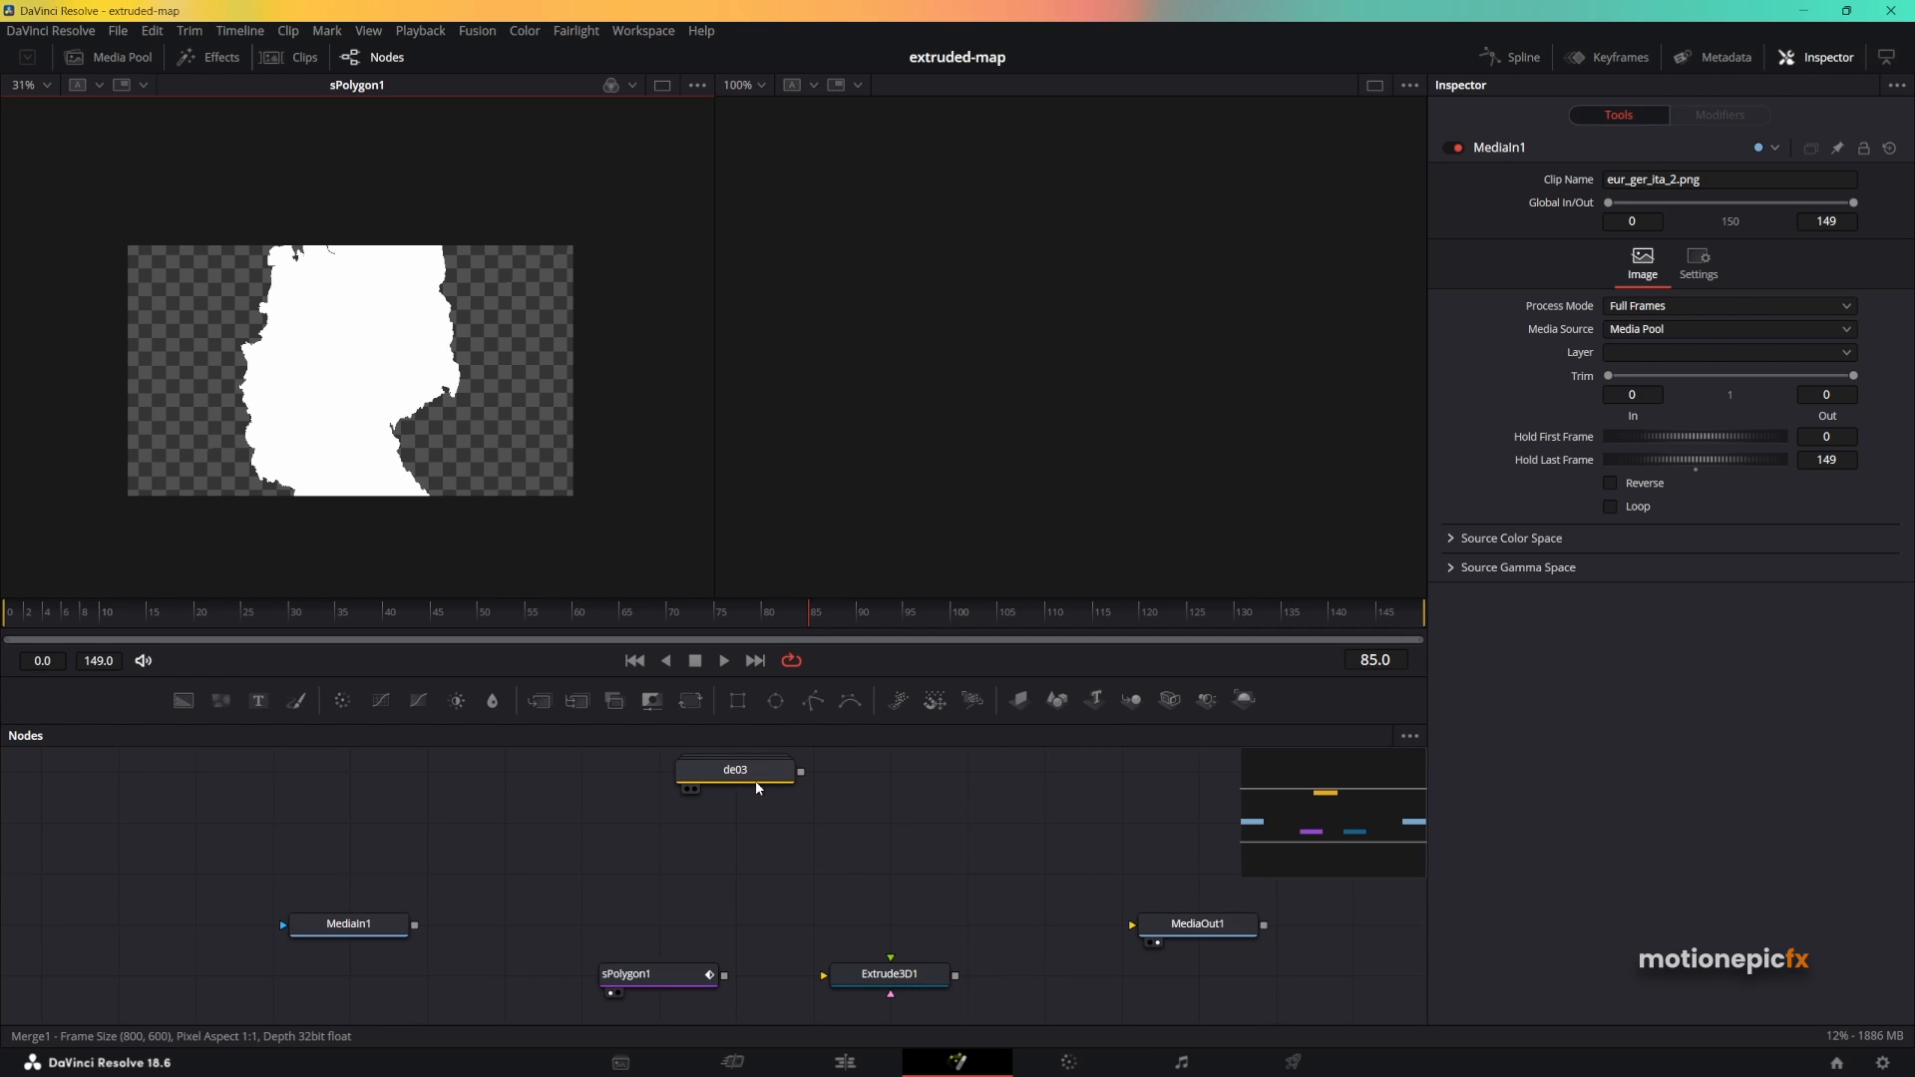
pyautogui.moveTo(753, 781); pyautogui.dragTo(1089, 341)
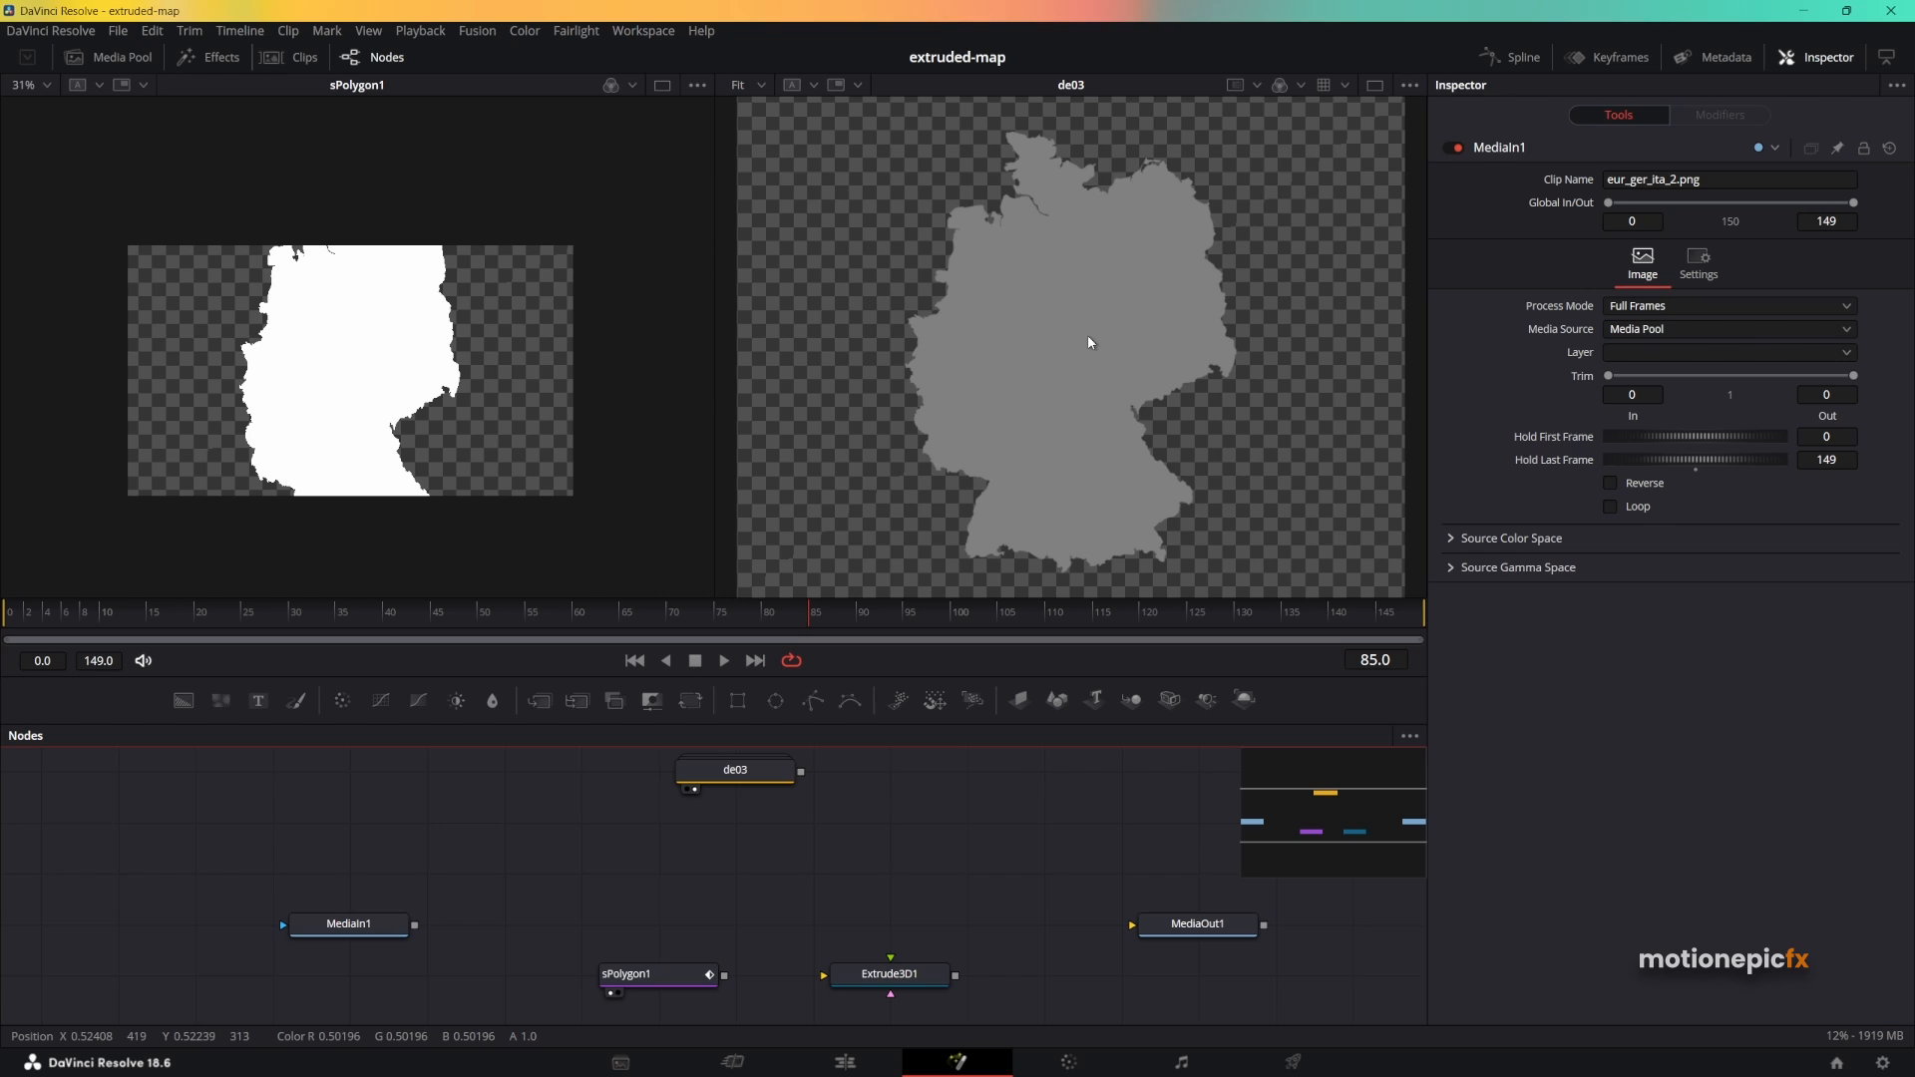
pyautogui.scroll(-1, 1084, 234)
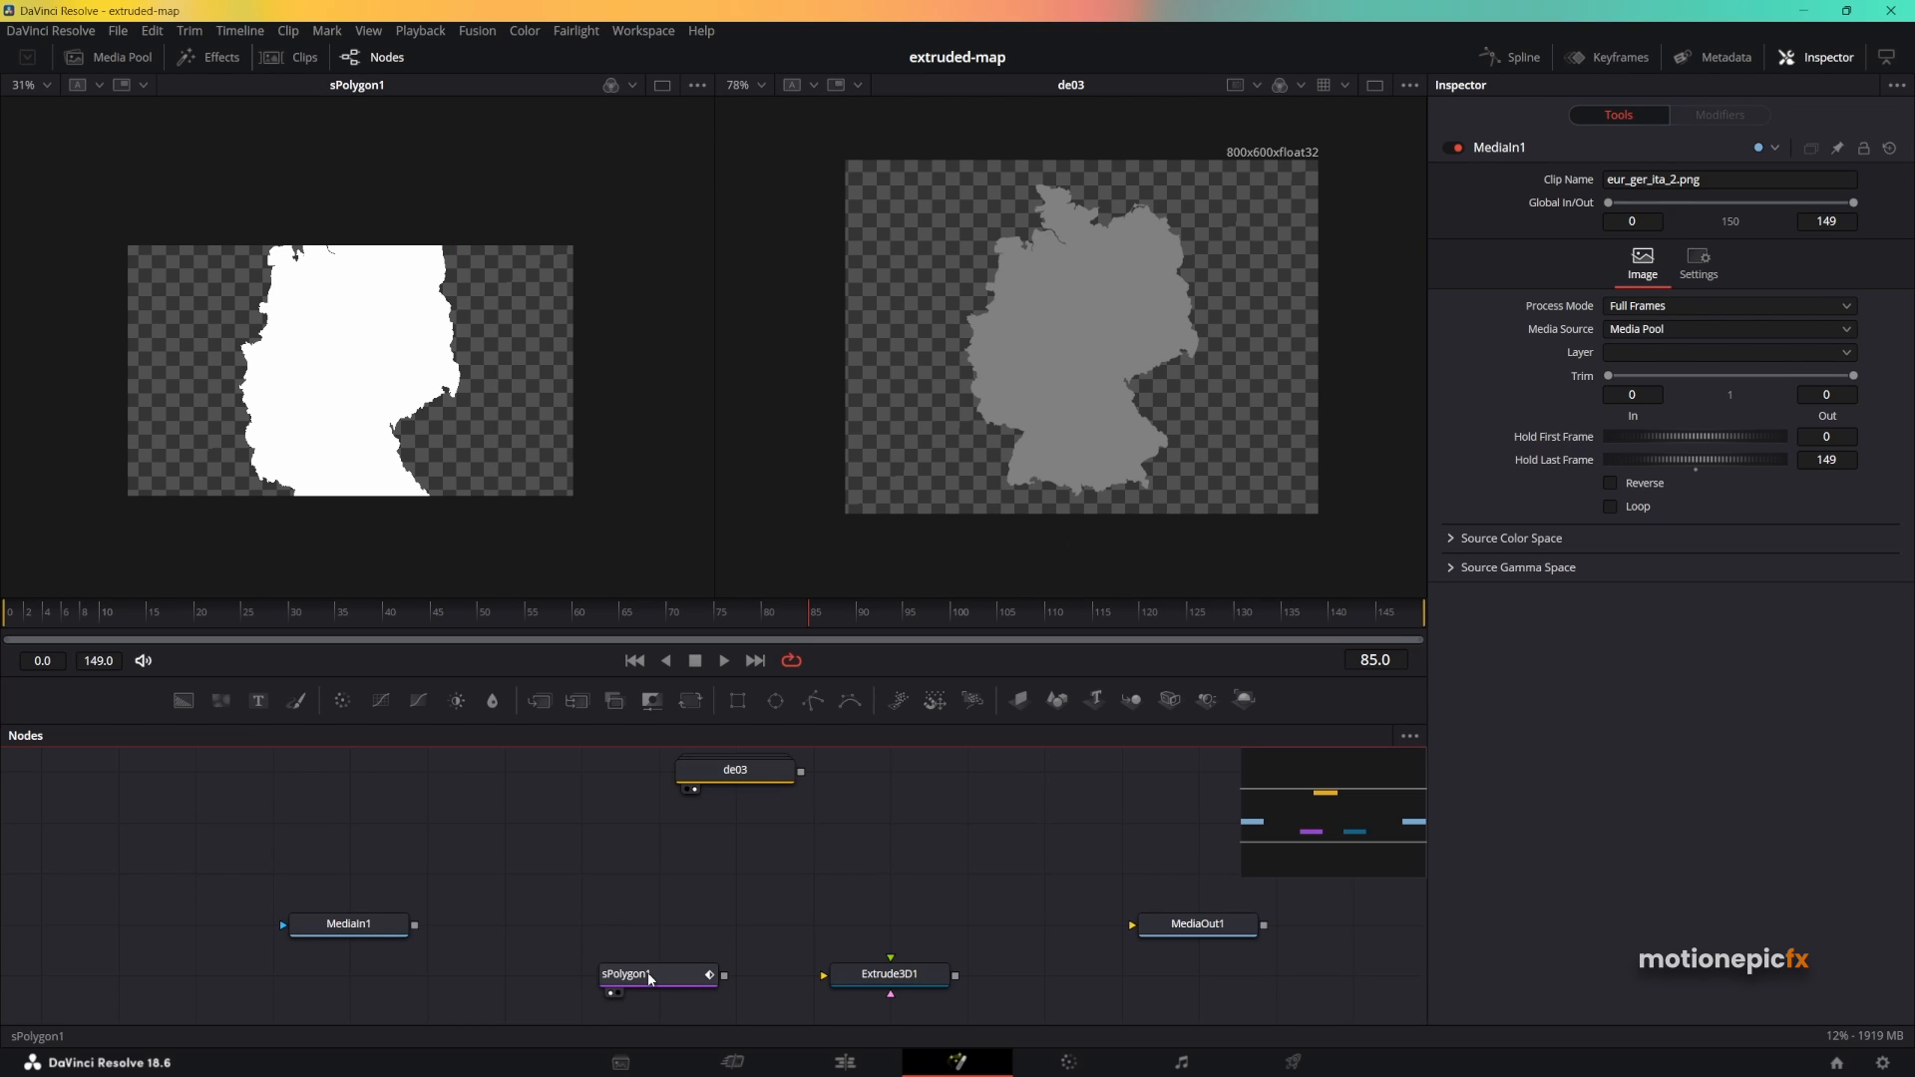
# Reset sPolygon1 to its default settings.
pyautogui.click(622, 978)
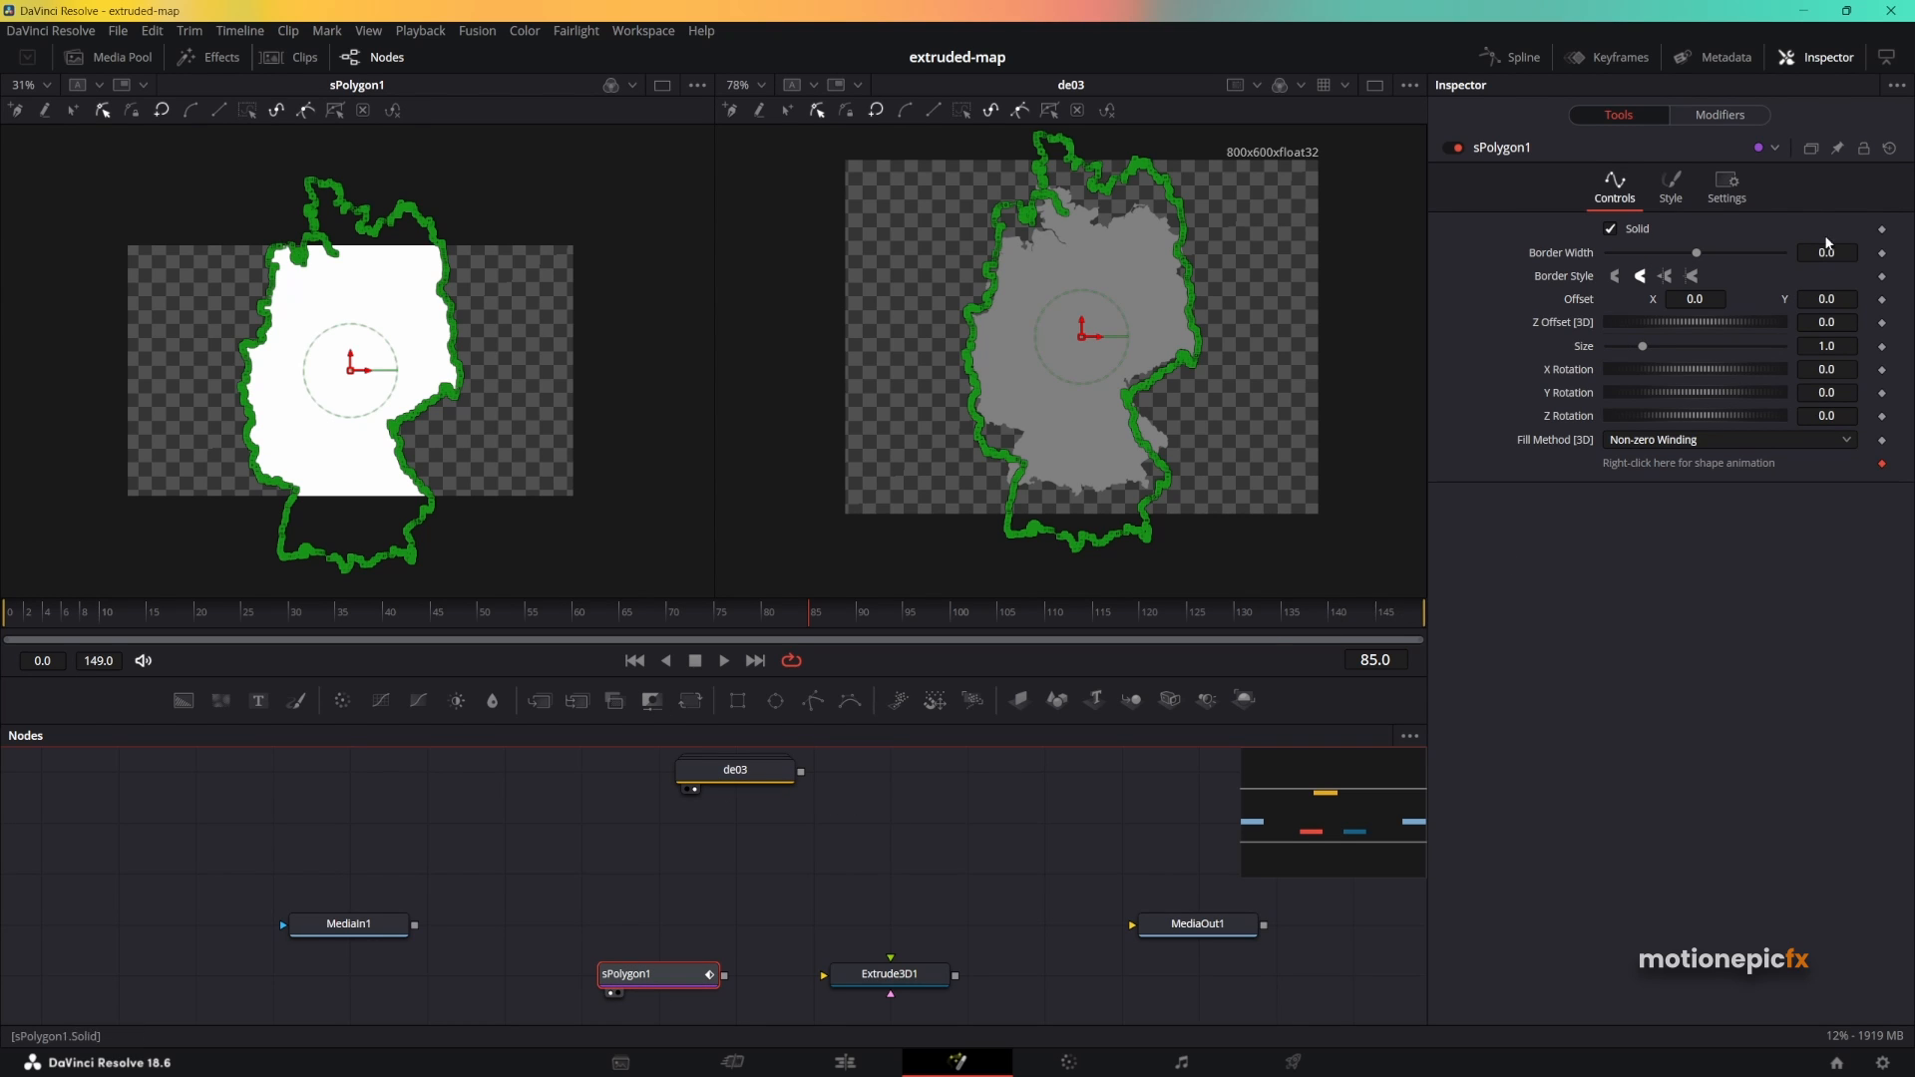
pyautogui.click(1891, 148)
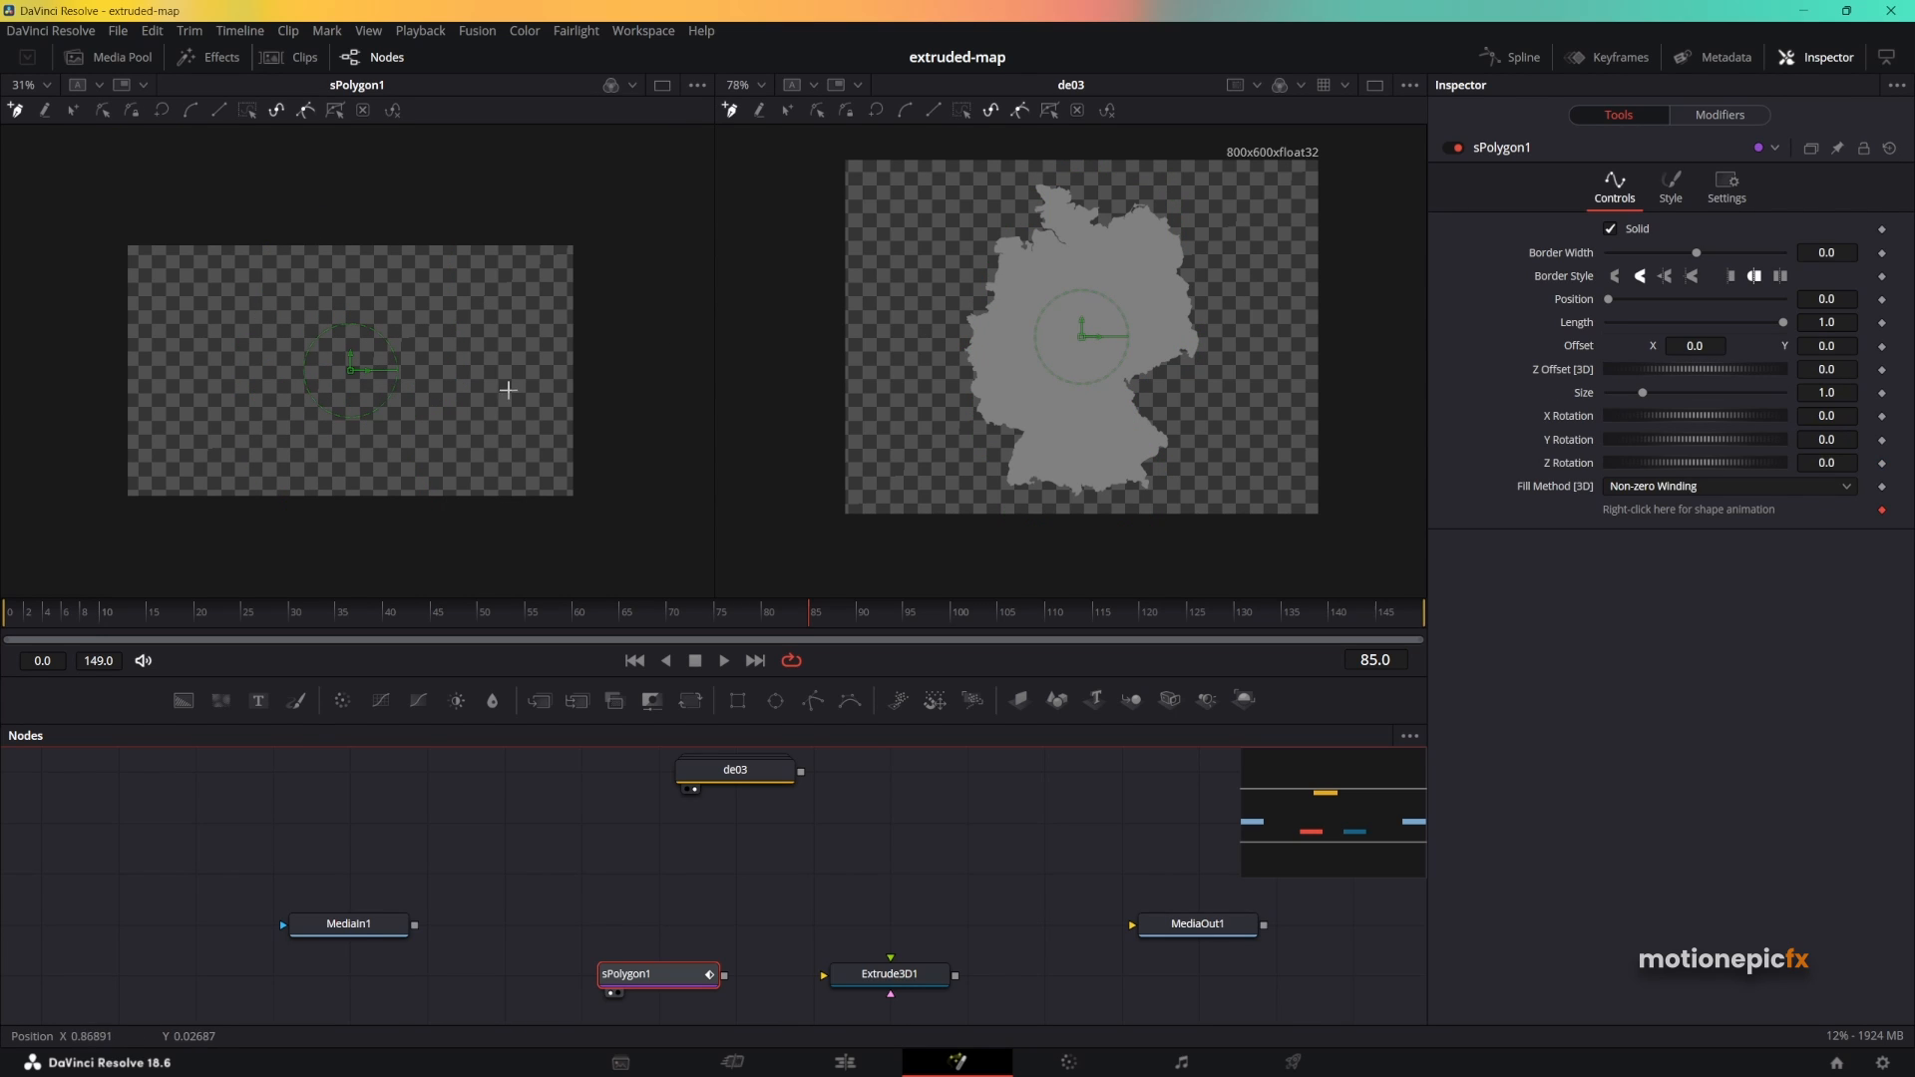
pyautogui.doubleClick(746, 774)
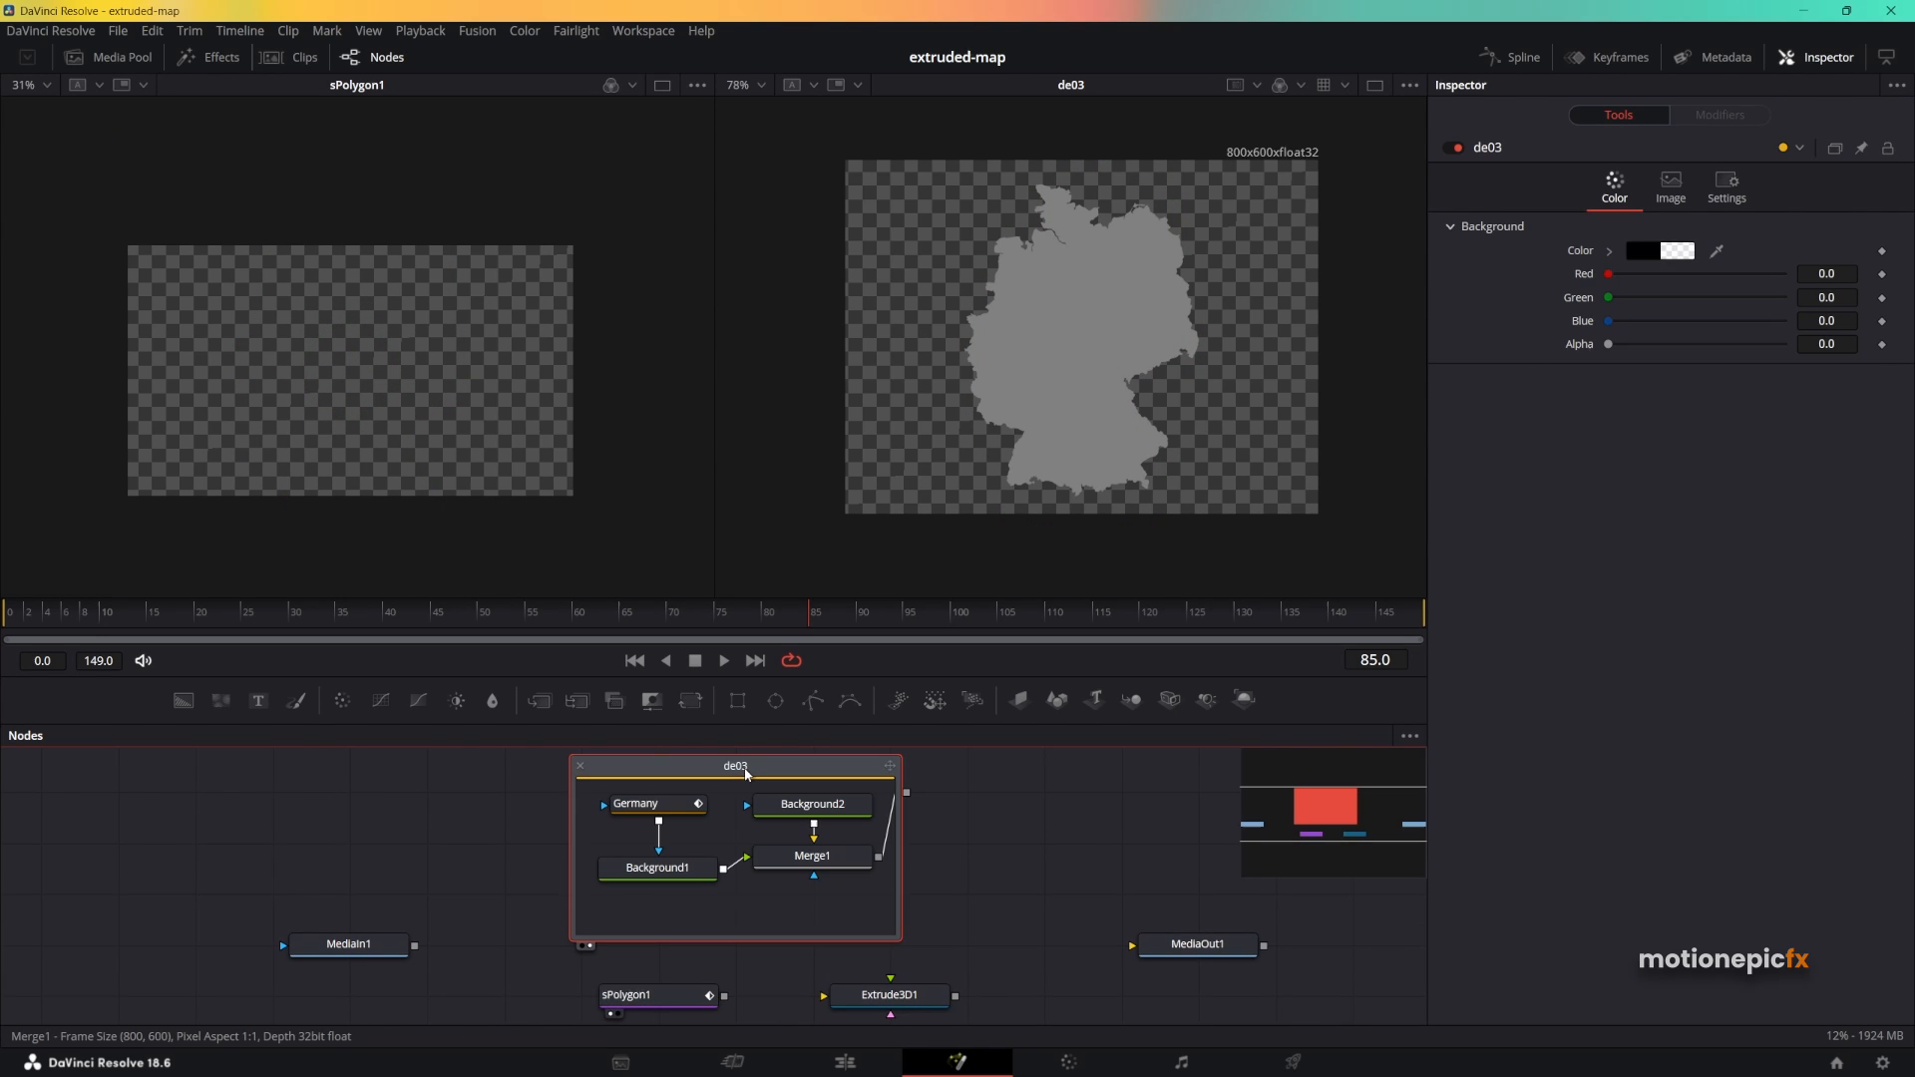
pyautogui.click(659, 806)
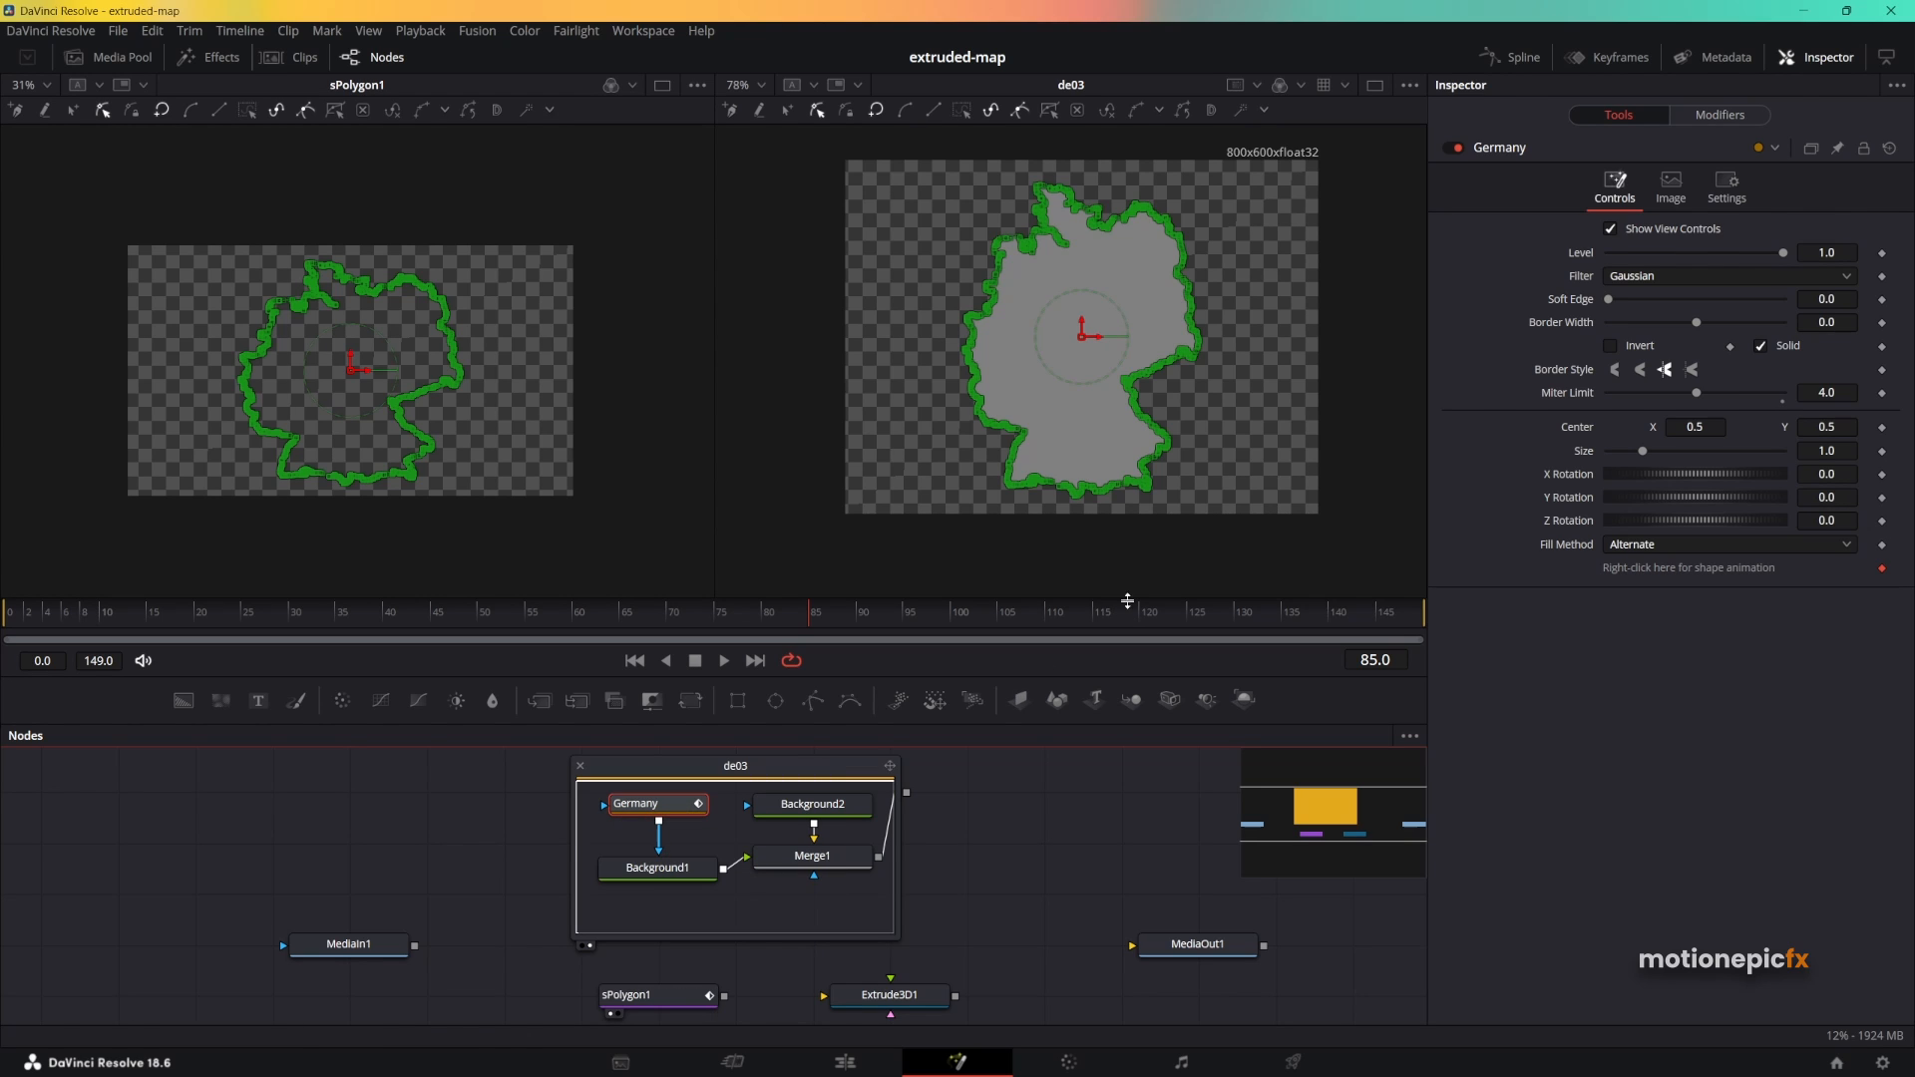
pyautogui.rightClick(1027, 361)
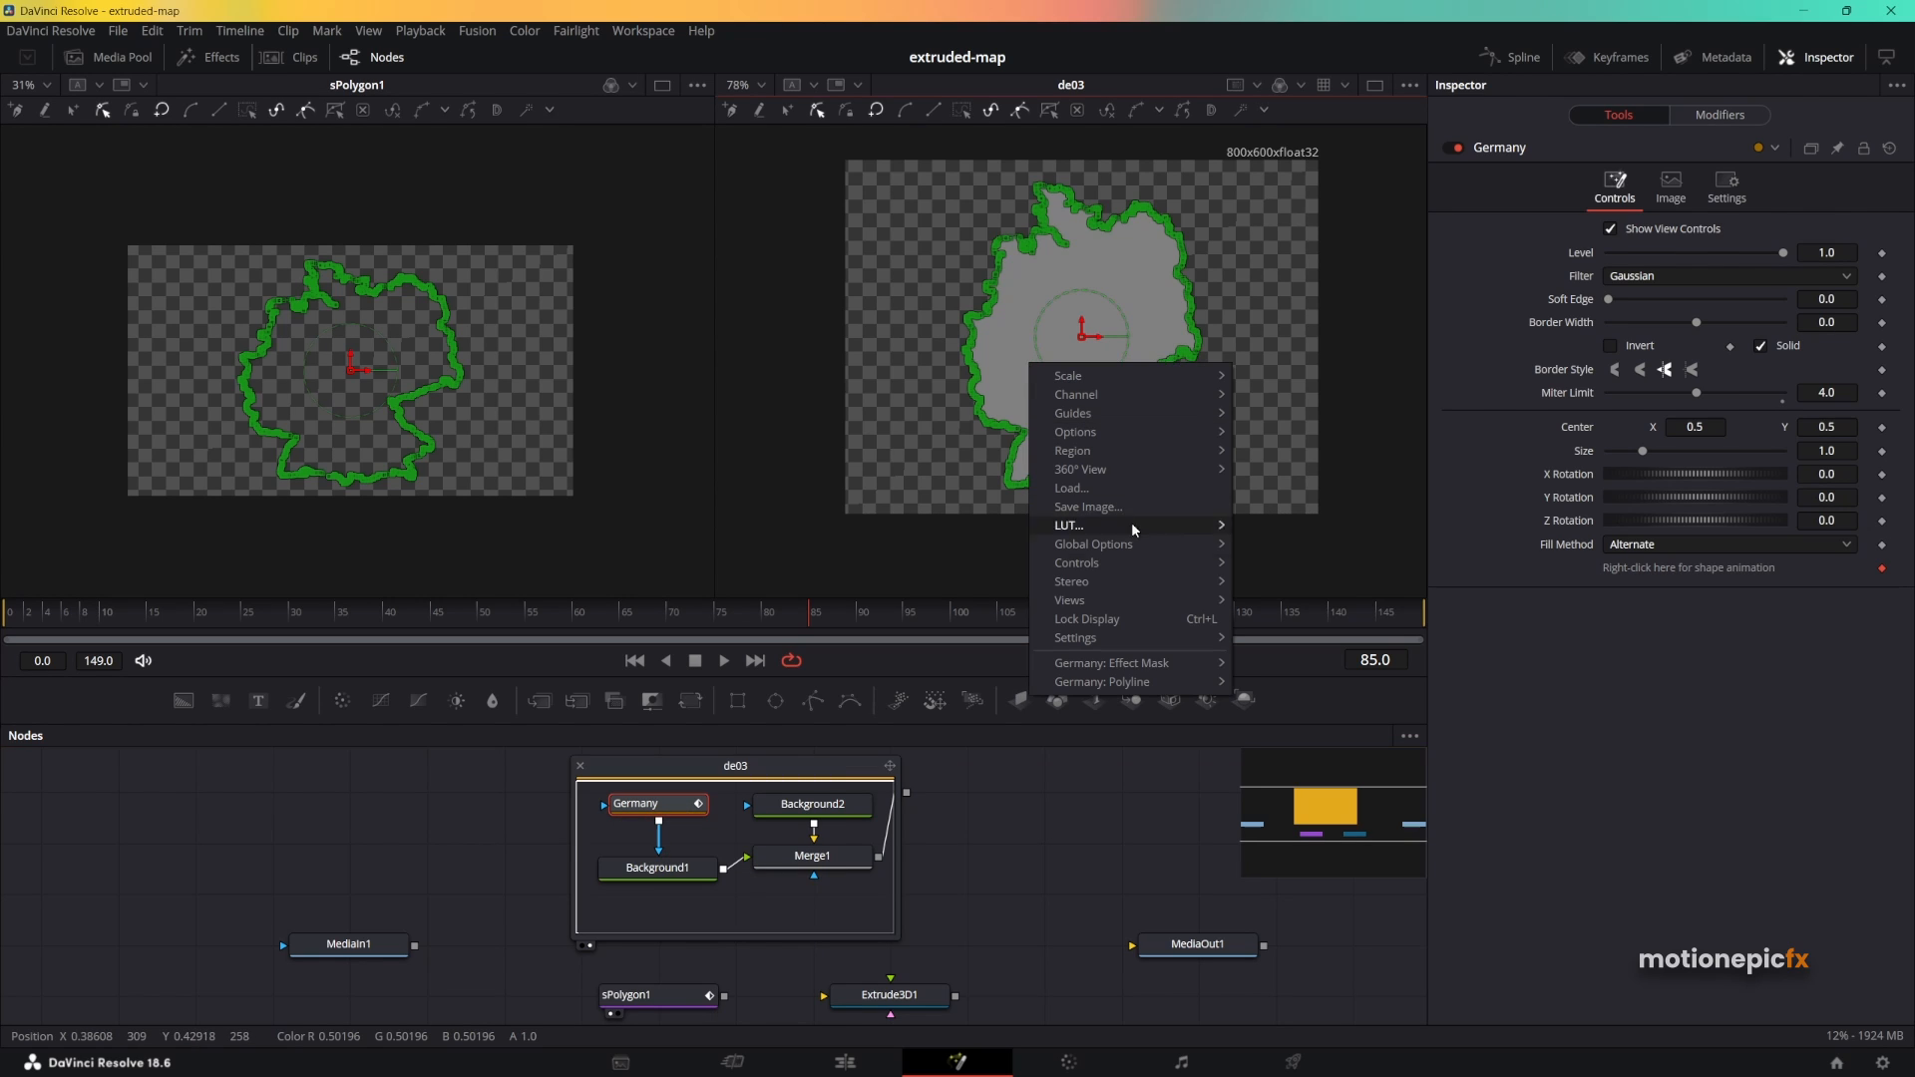
pyautogui.moveTo(1135, 688)
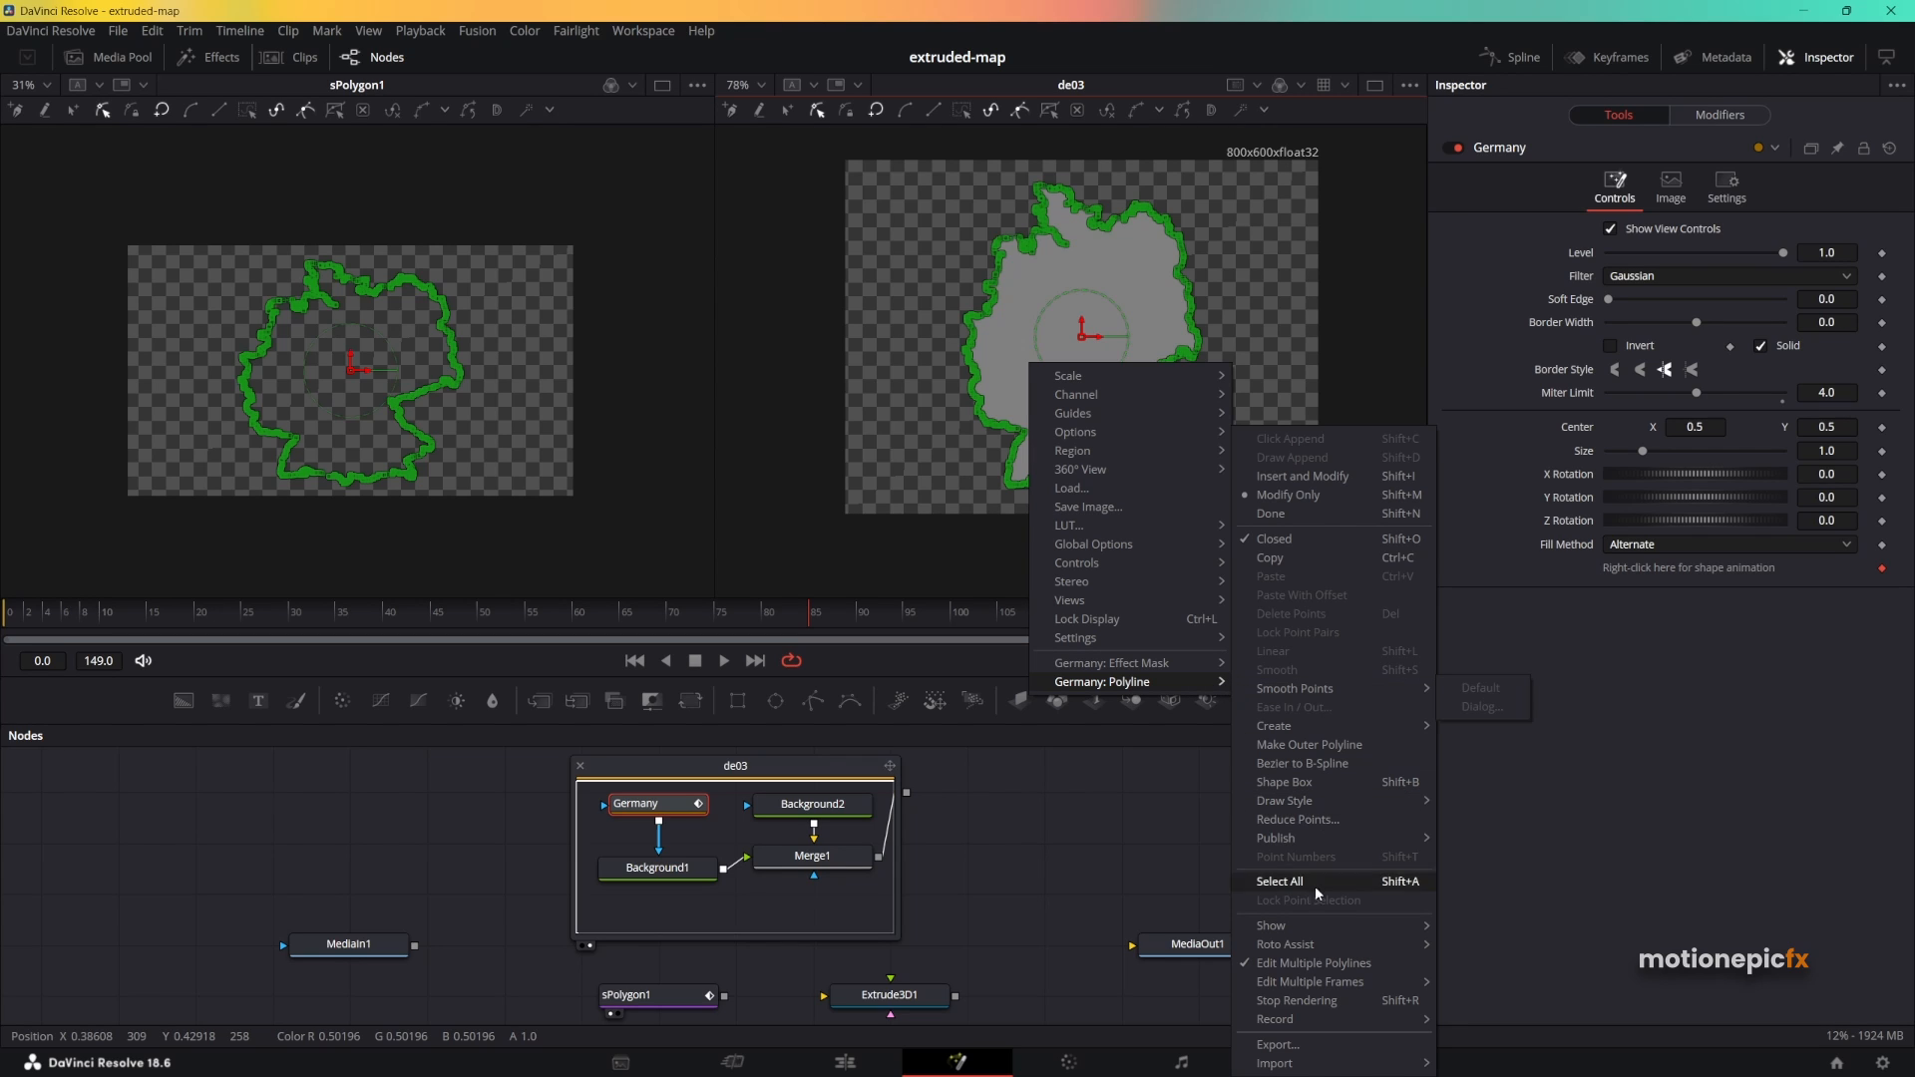
pyautogui.click(1279, 1045)
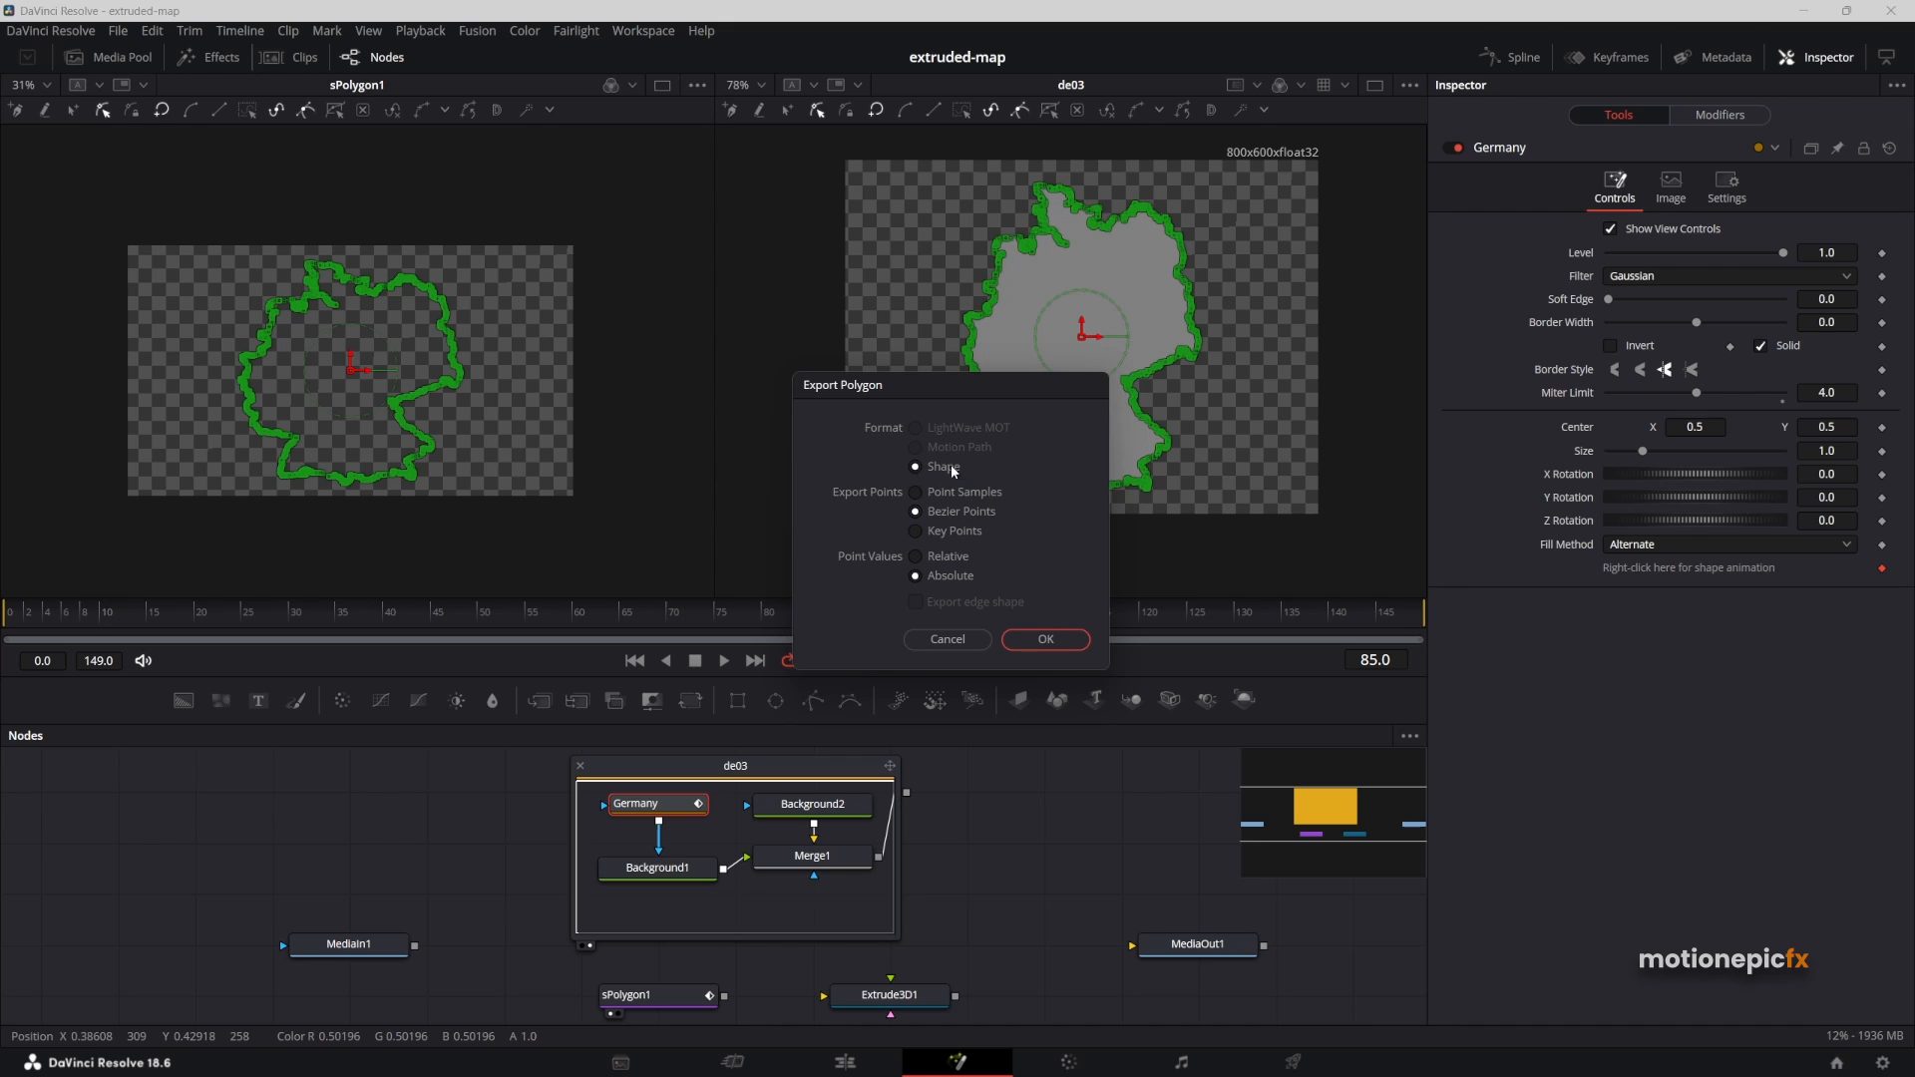
pyautogui.click(1062, 641)
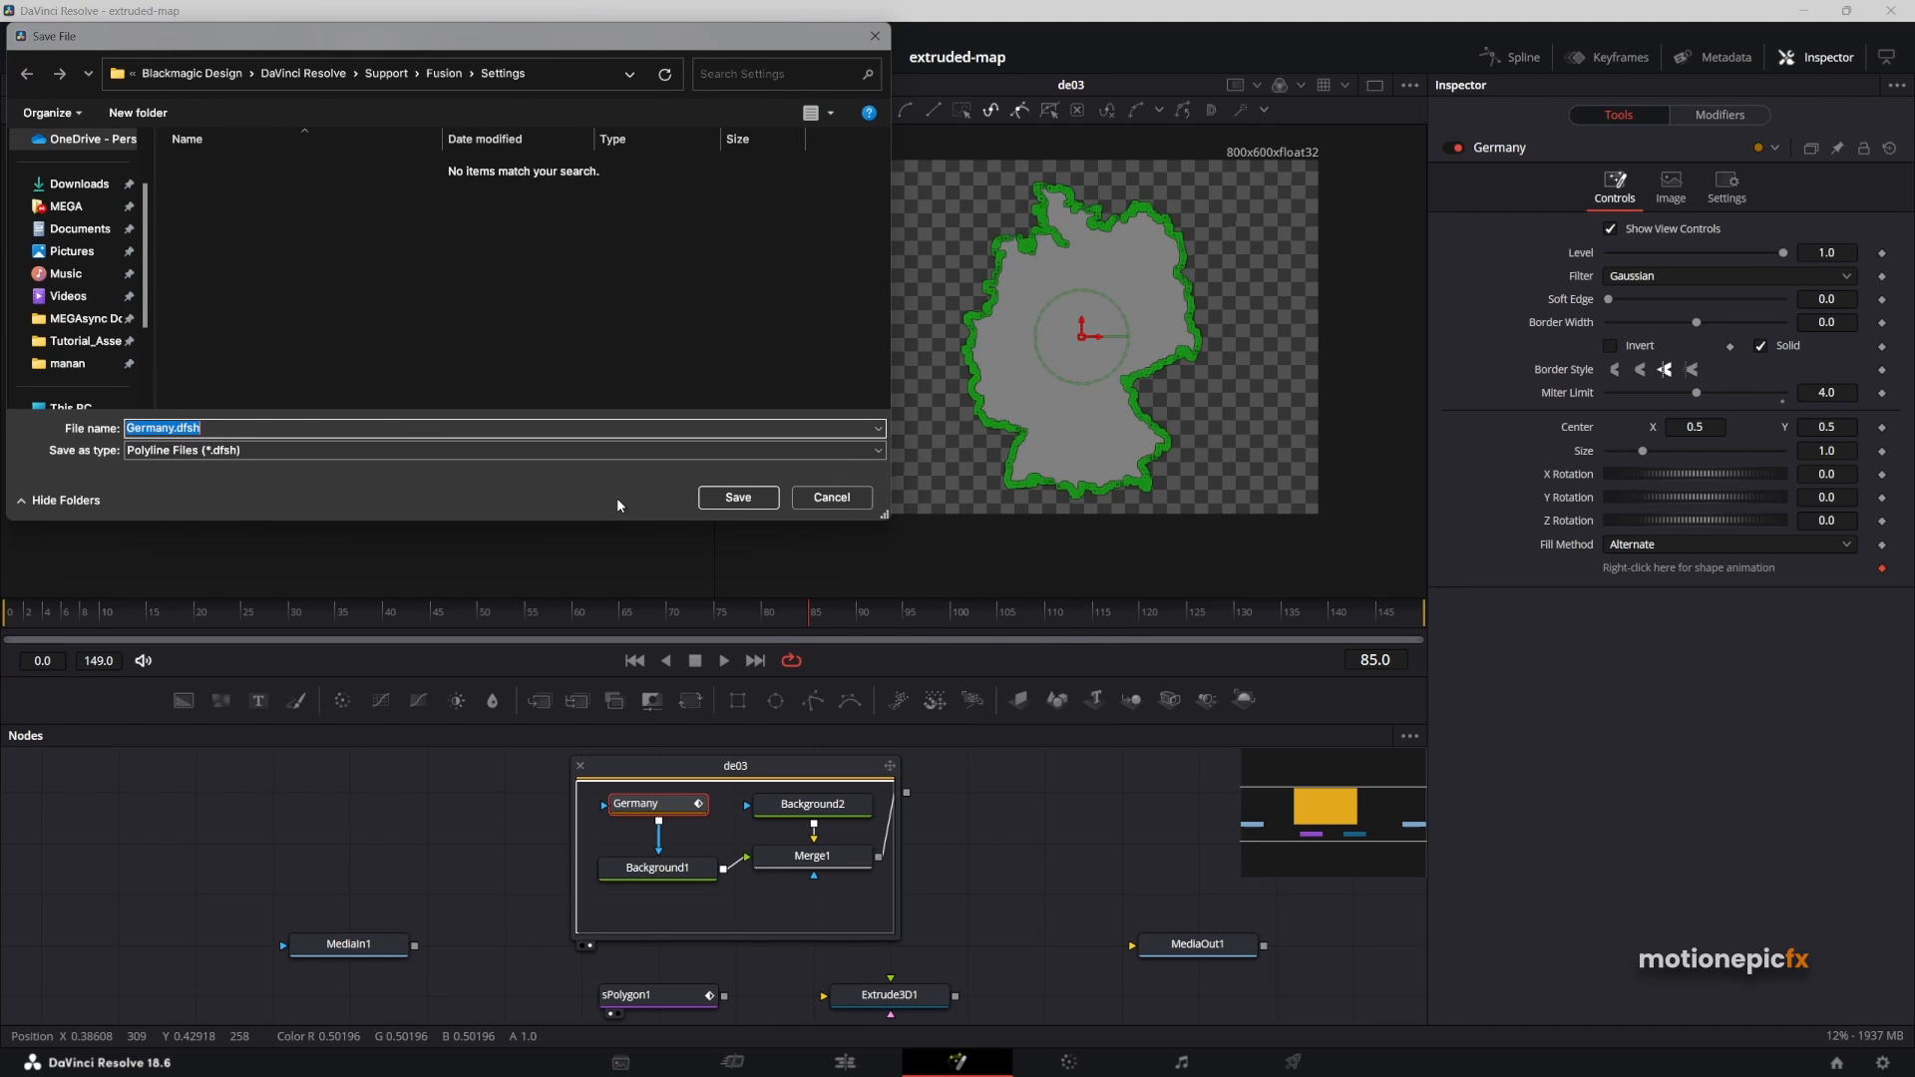
pyautogui.click(205, 428)
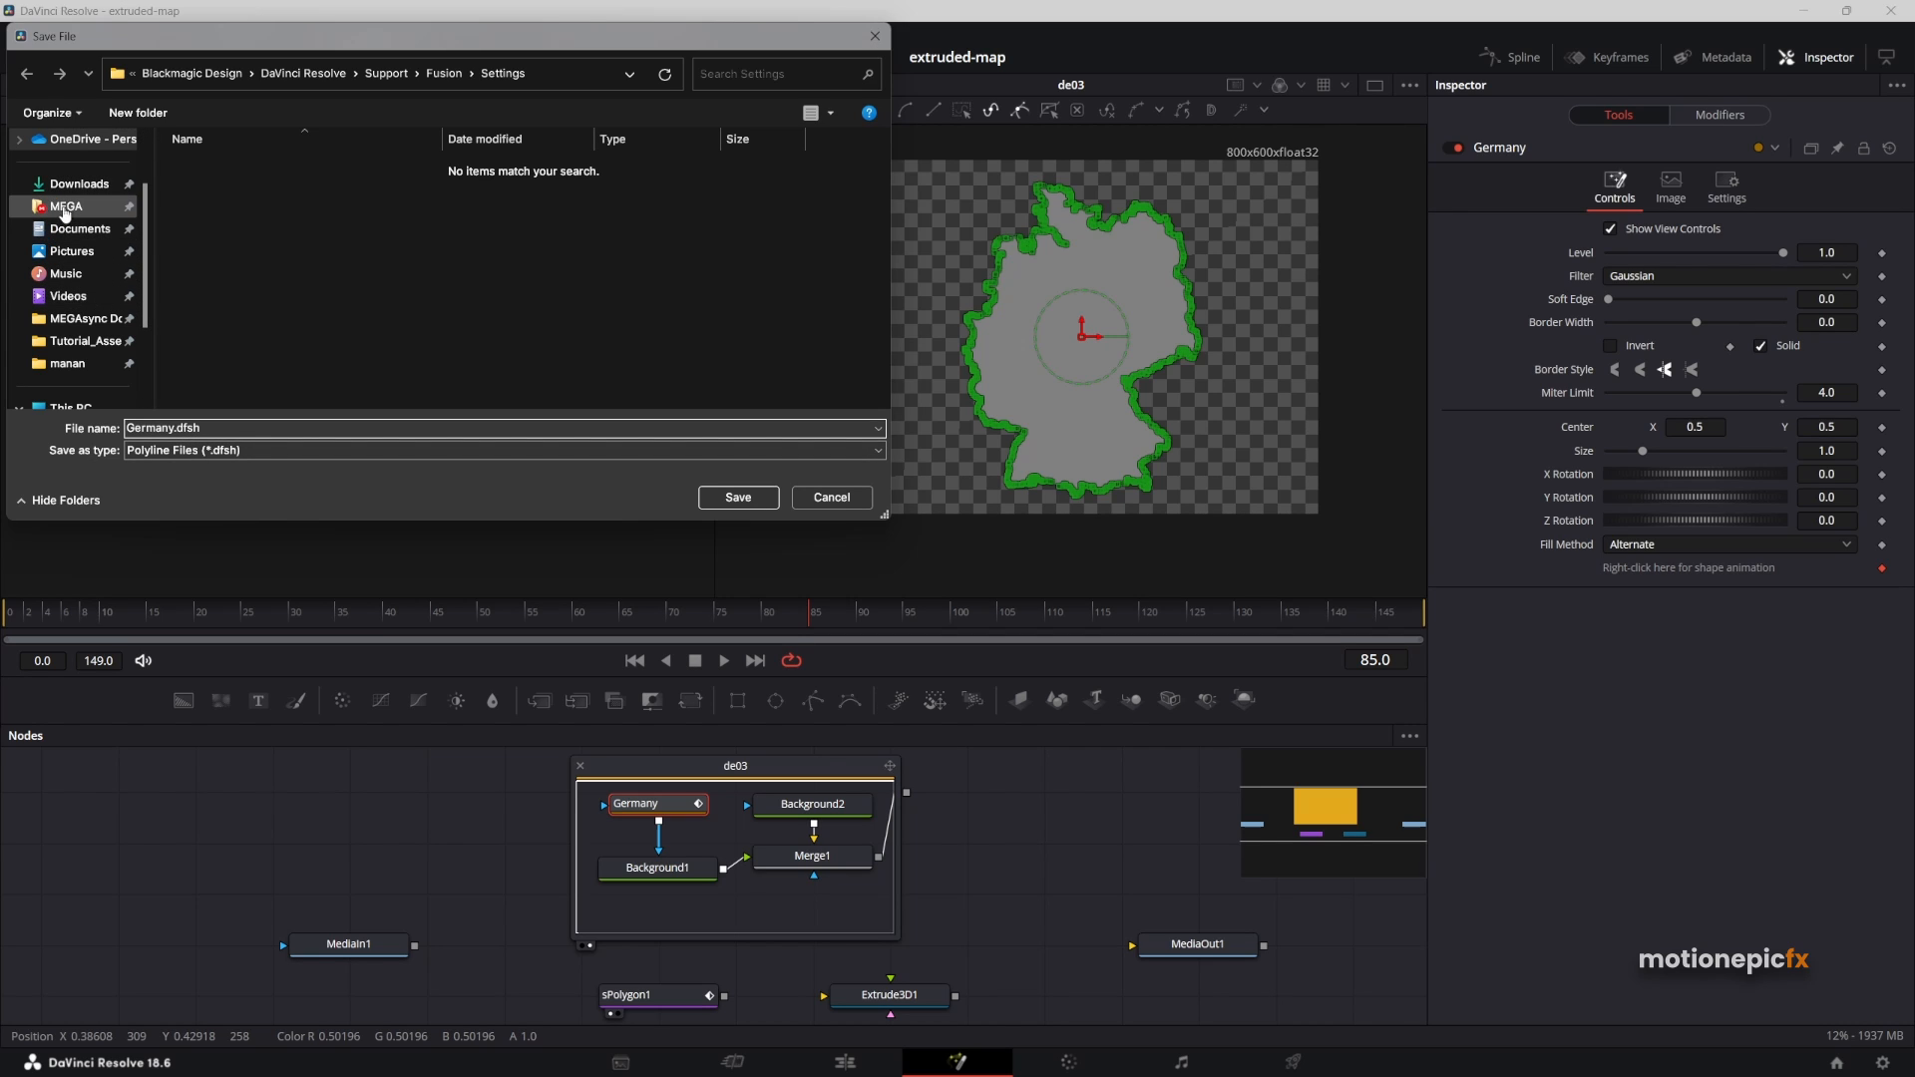
pyautogui.moveTo(147, 41); pyautogui.dragTo(160, 44)
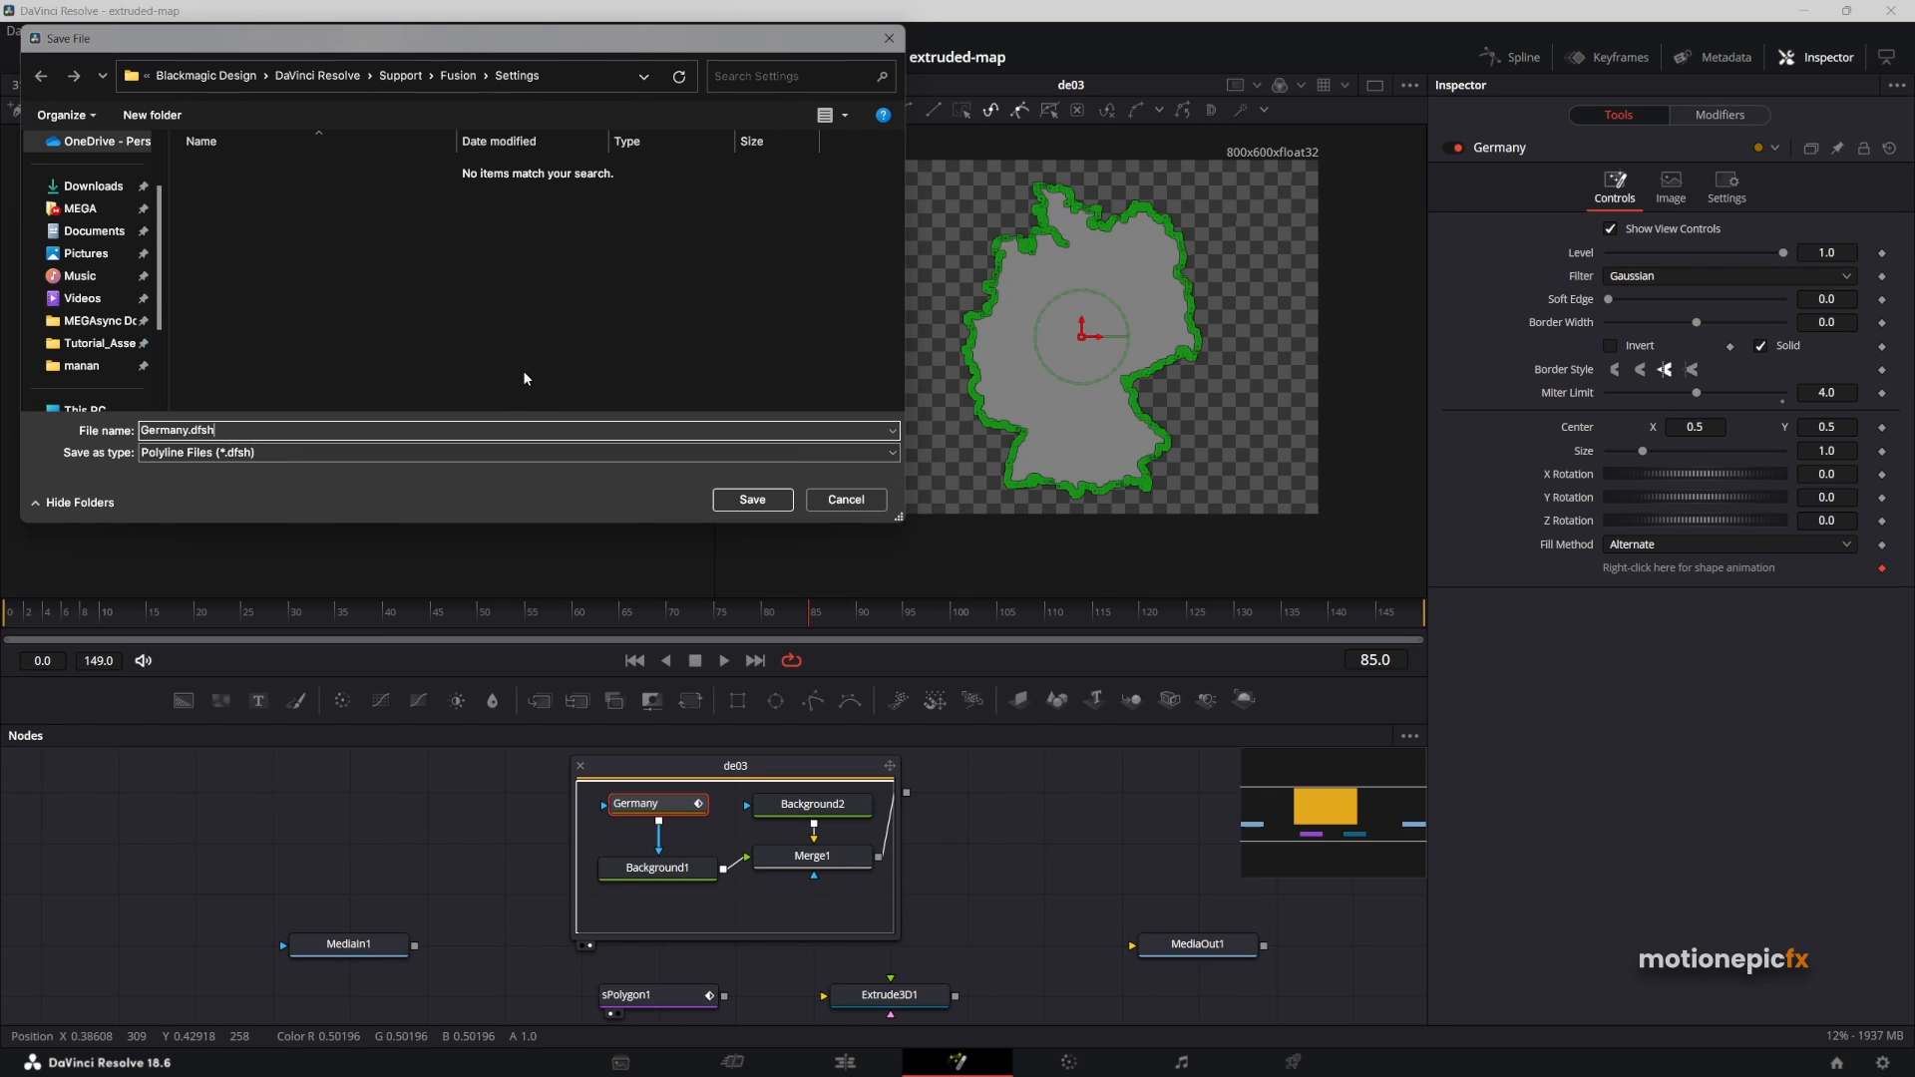
pyautogui.click(853, 505)
pyautogui.click(580, 766)
# Select sPolygon1 and return the display to a single viewer.
pyautogui.scroll(-2, 920, 847)
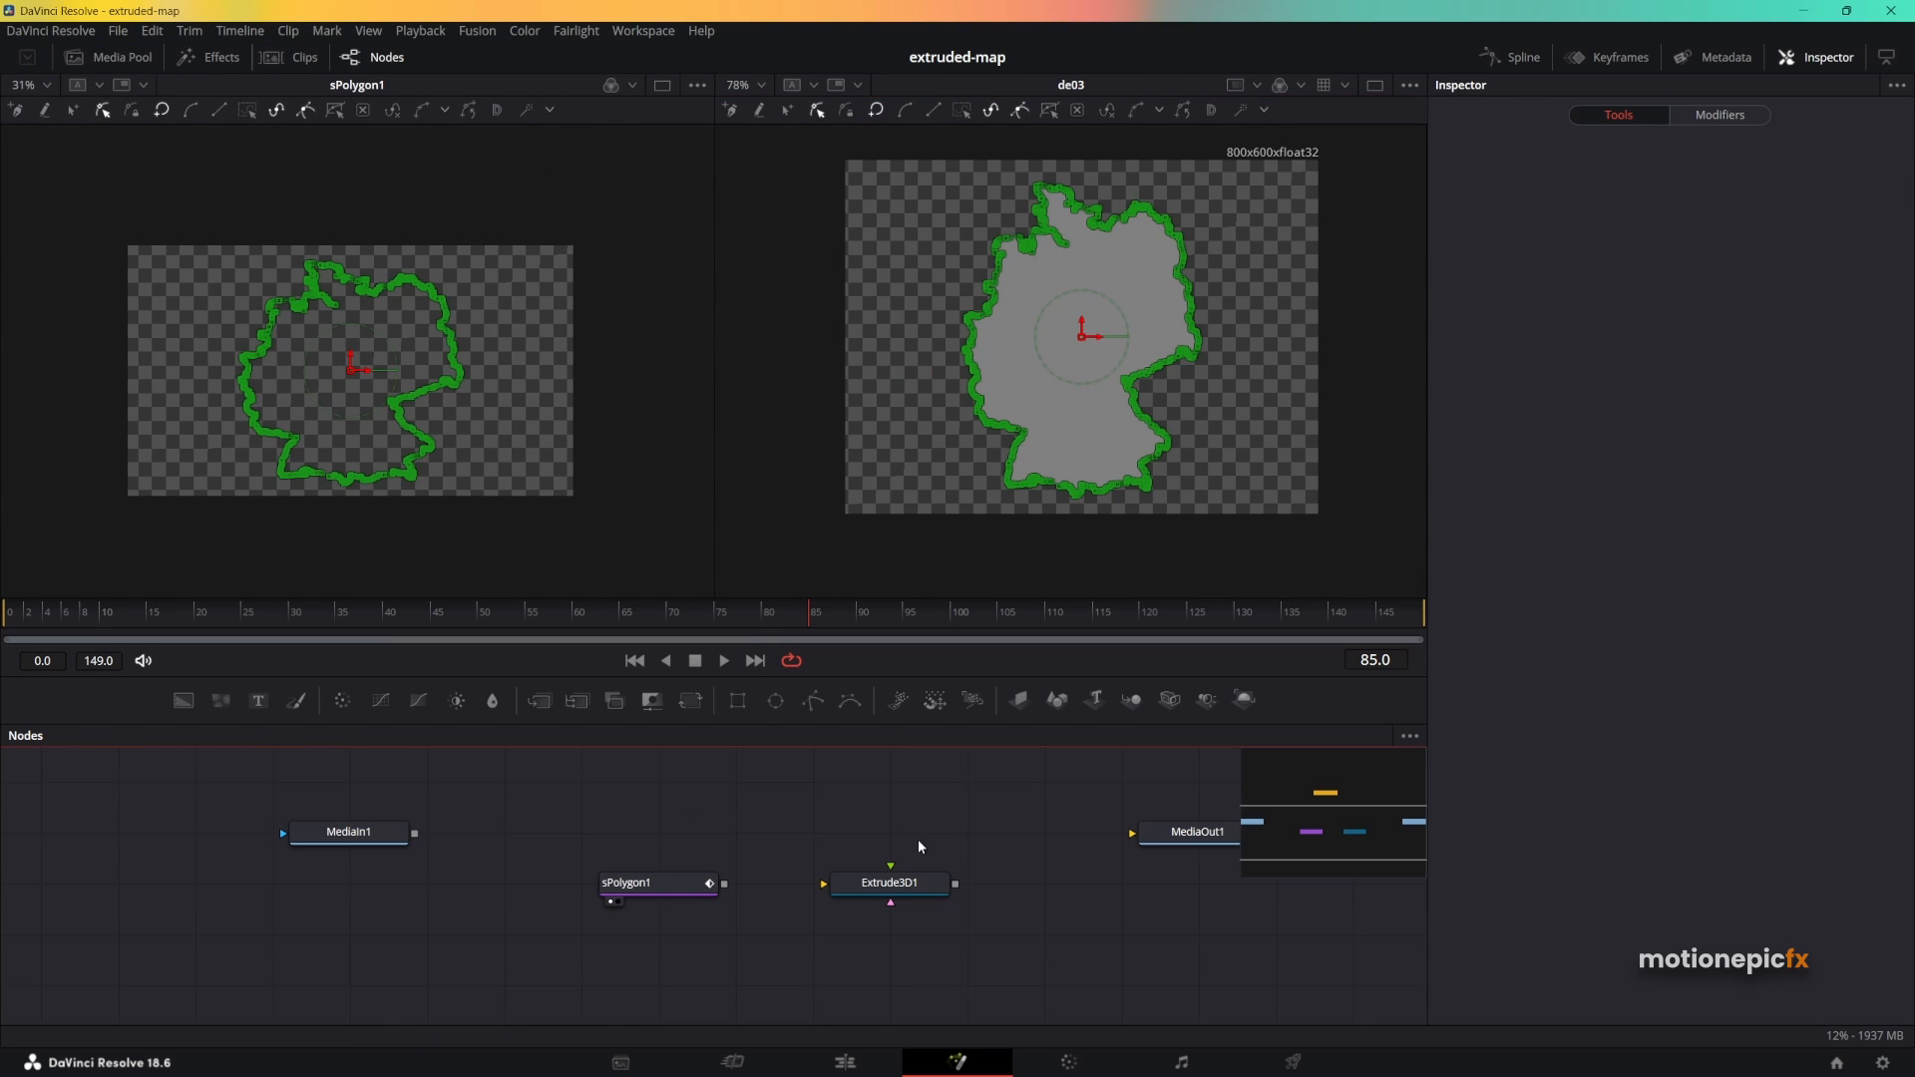
pyautogui.click(640, 890)
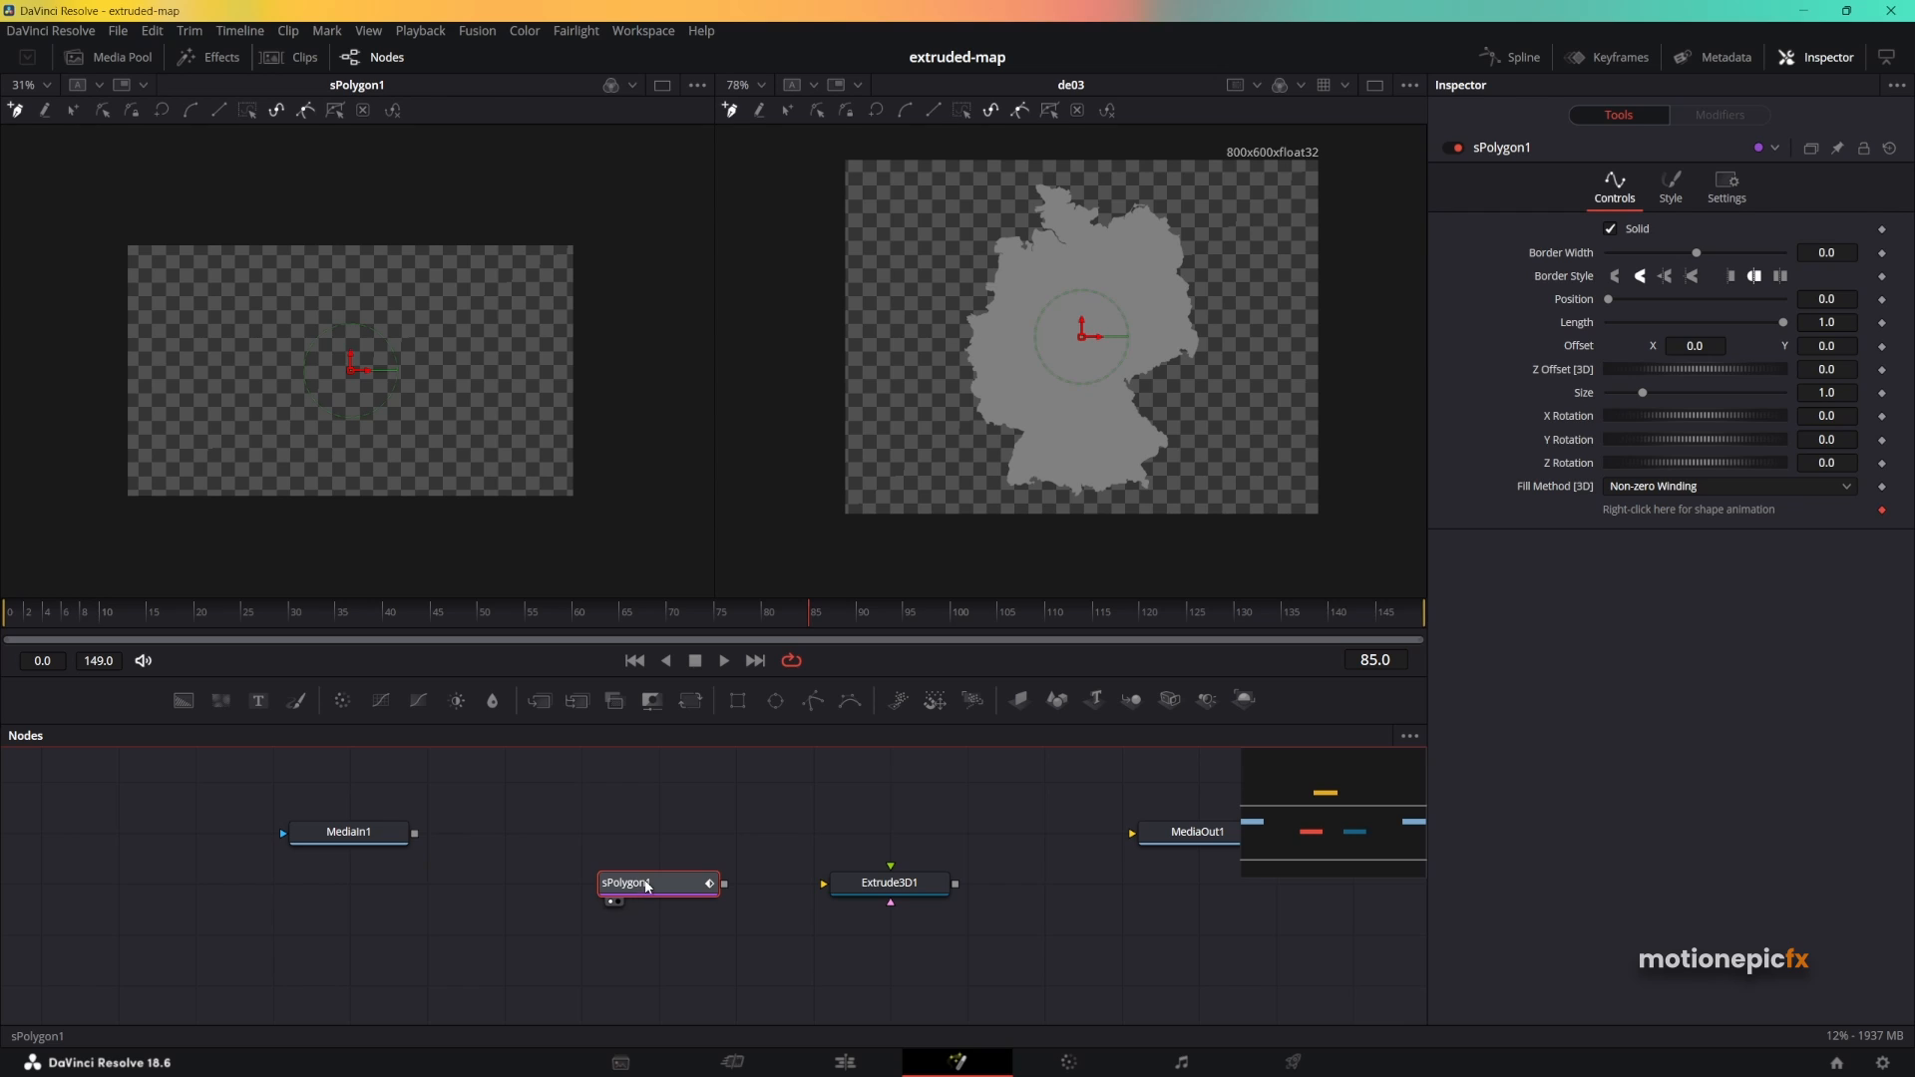
pyautogui.click(663, 86)
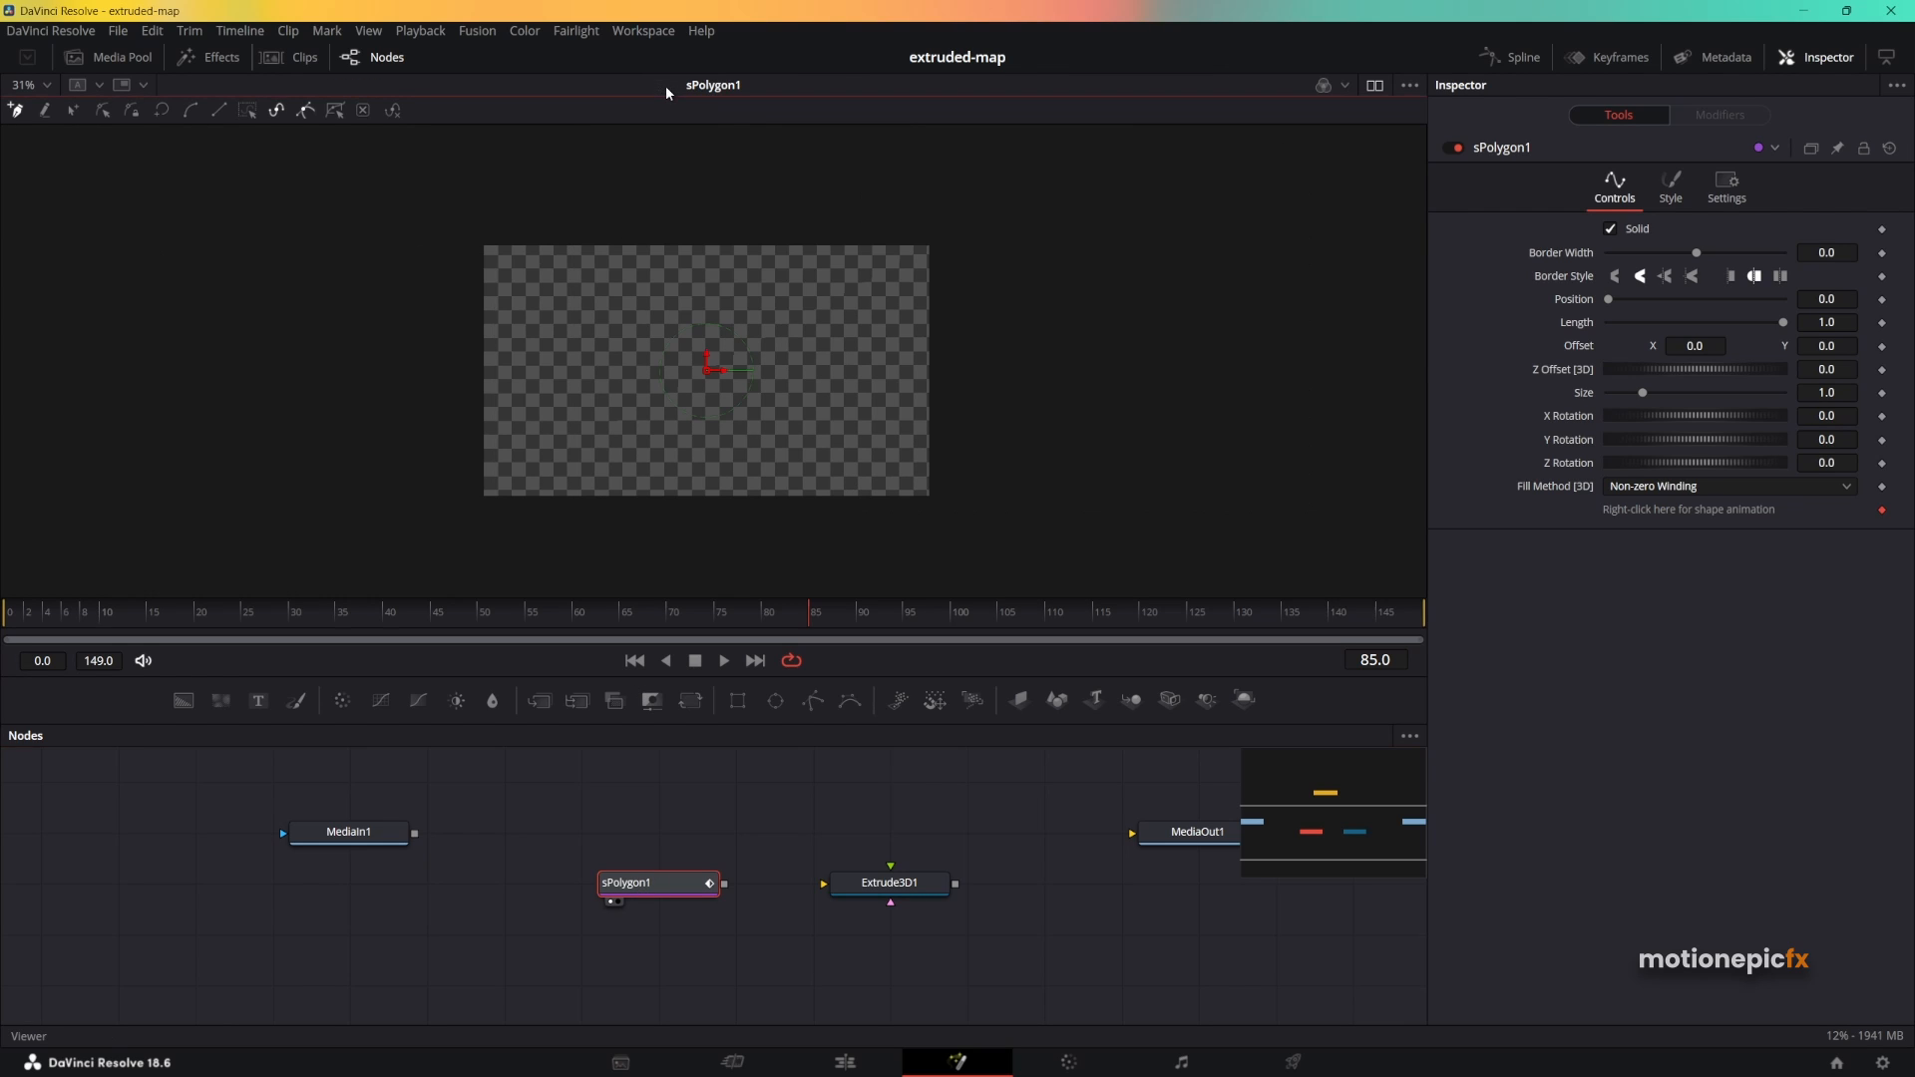
# Import the shape file Germany.dfsh from Downloads, Compressed, de-03 into the polyline of sPolygon1.
pyautogui.click(655, 883)
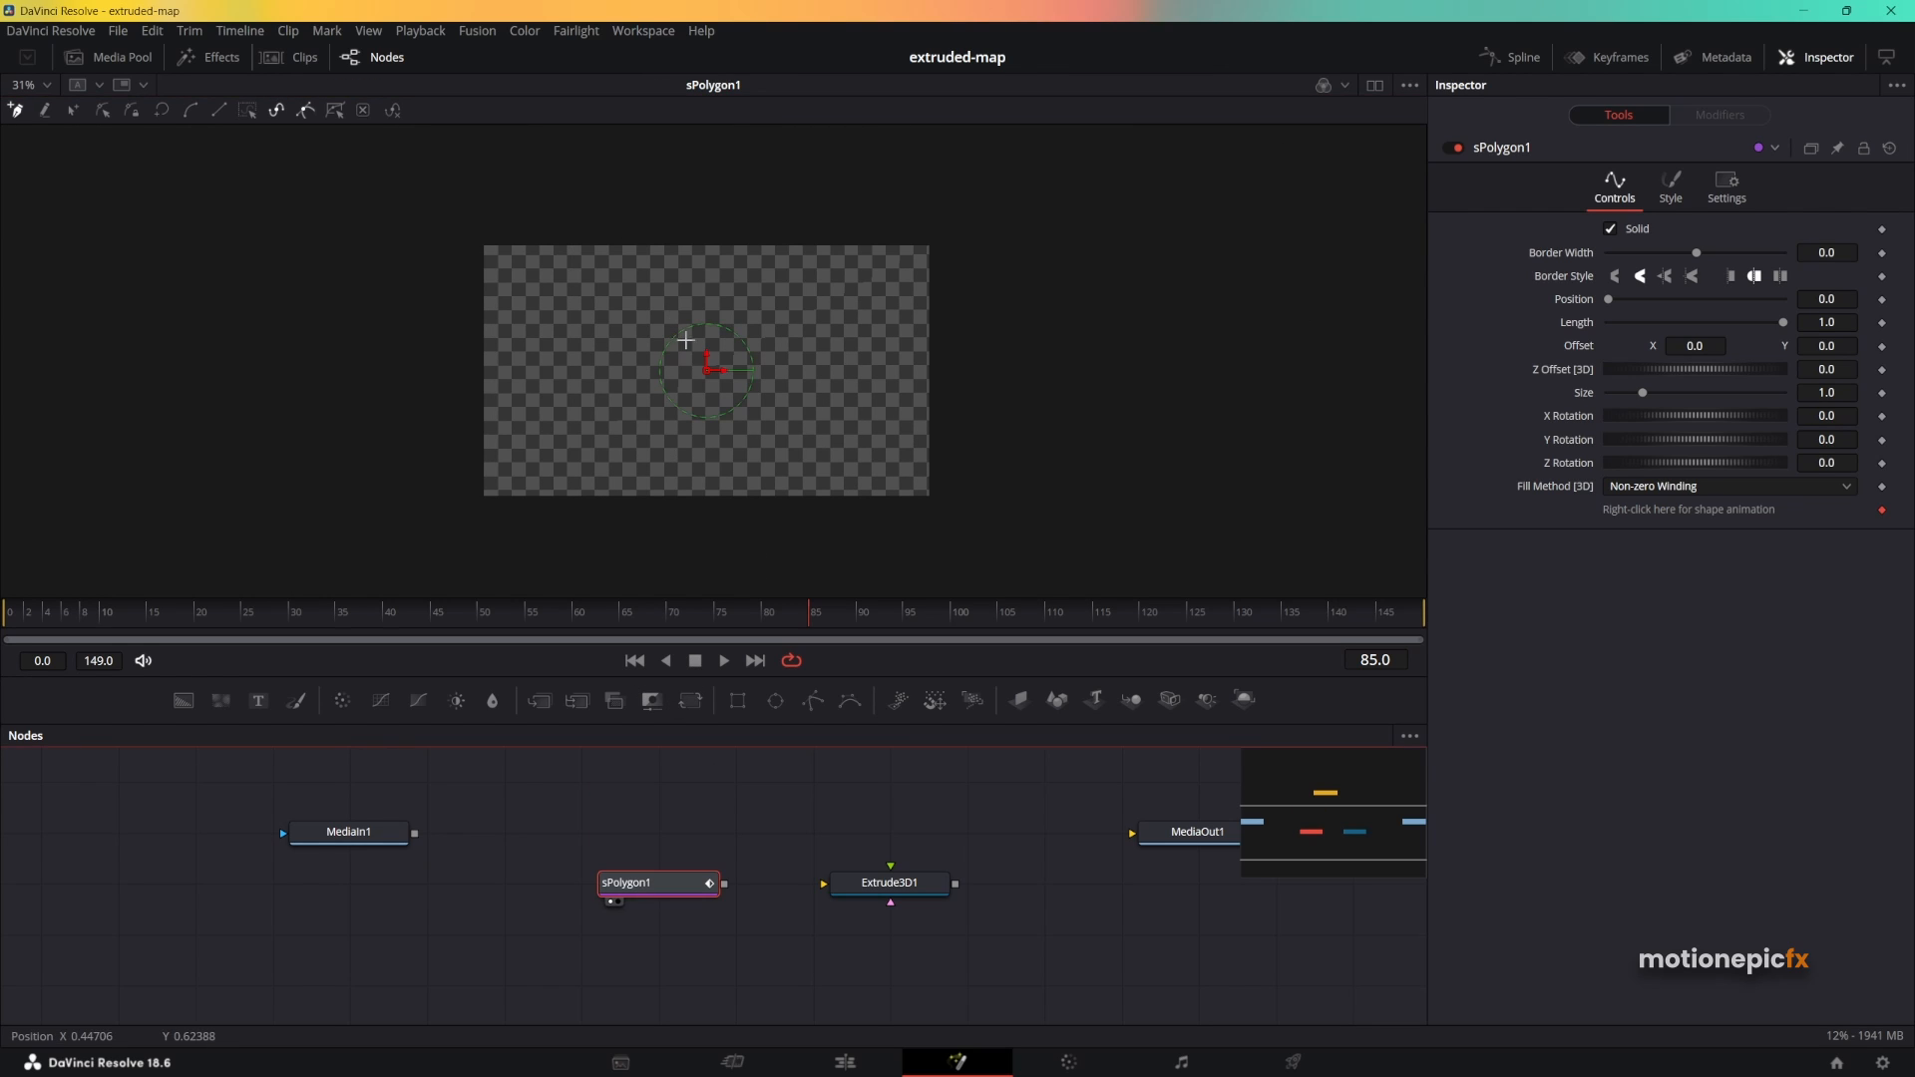
pyautogui.rightClick(656, 307)
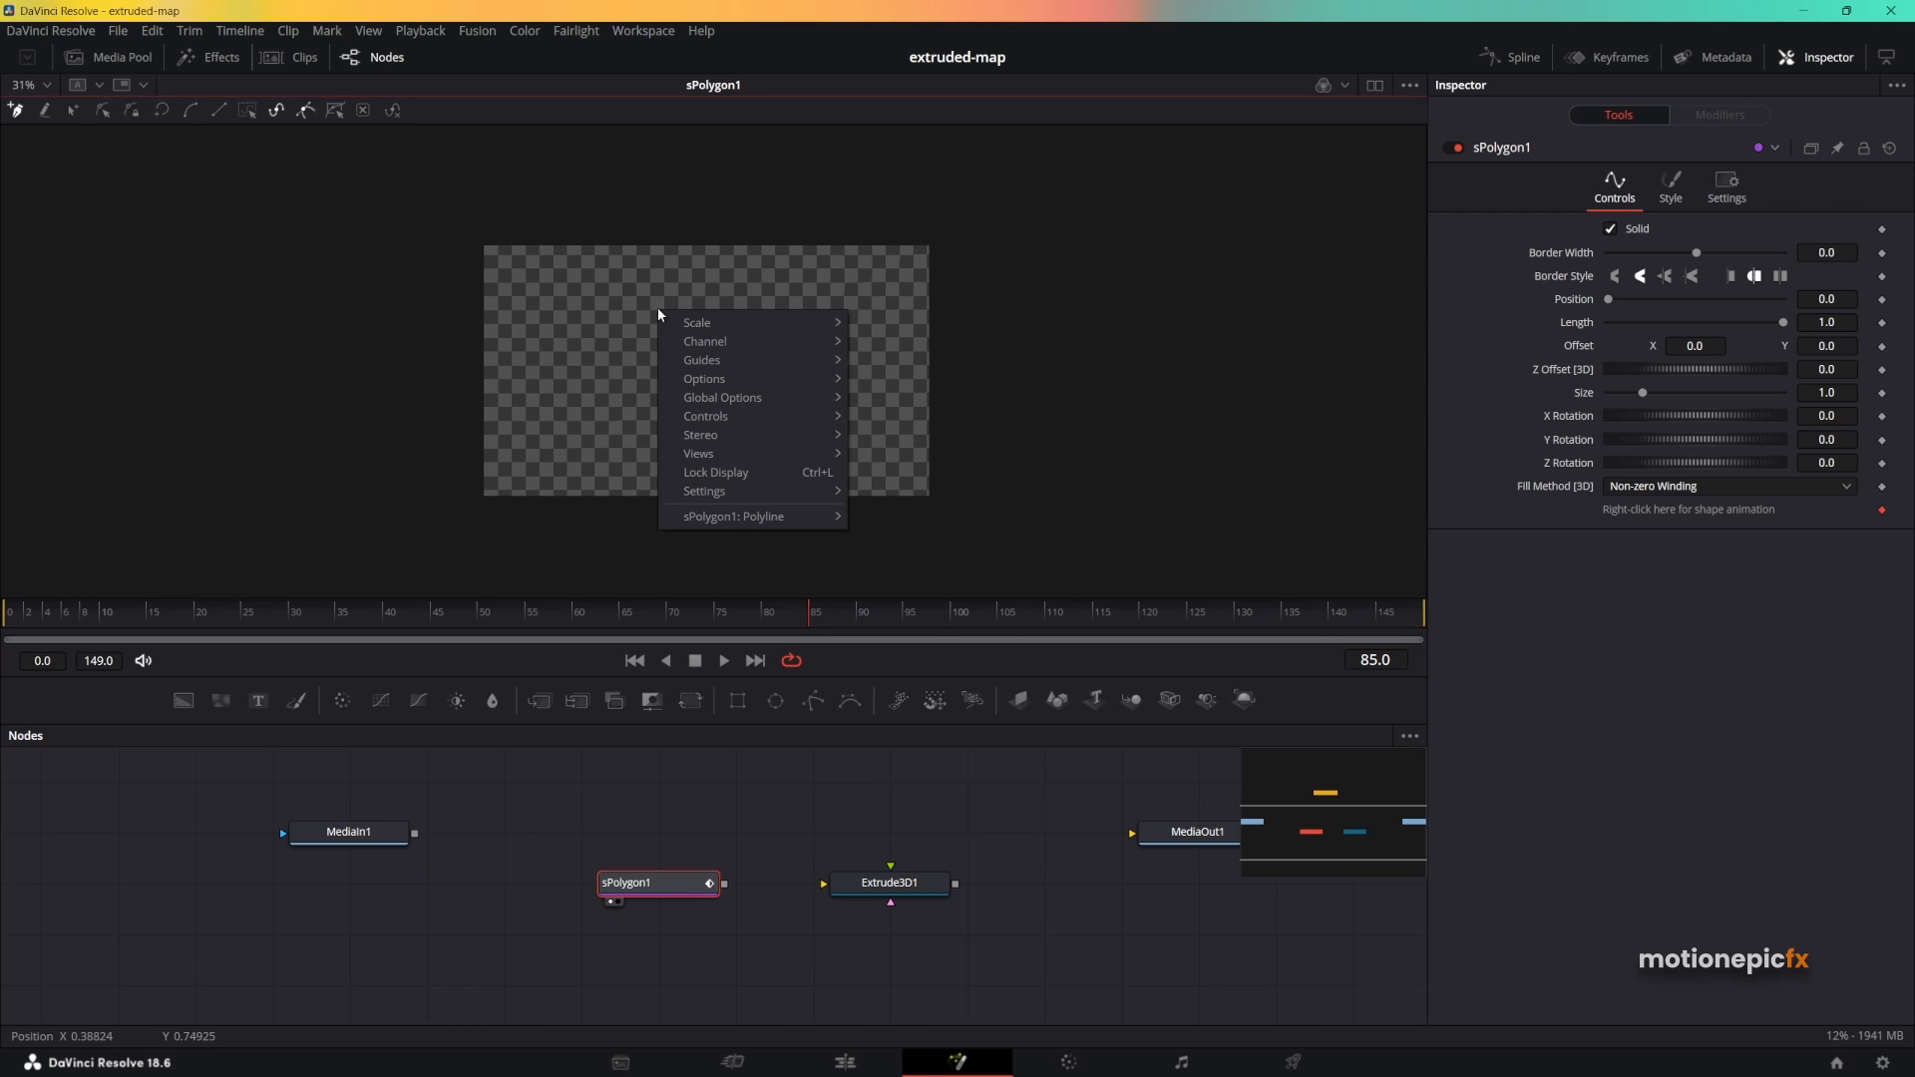
pyautogui.moveTo(792, 518)
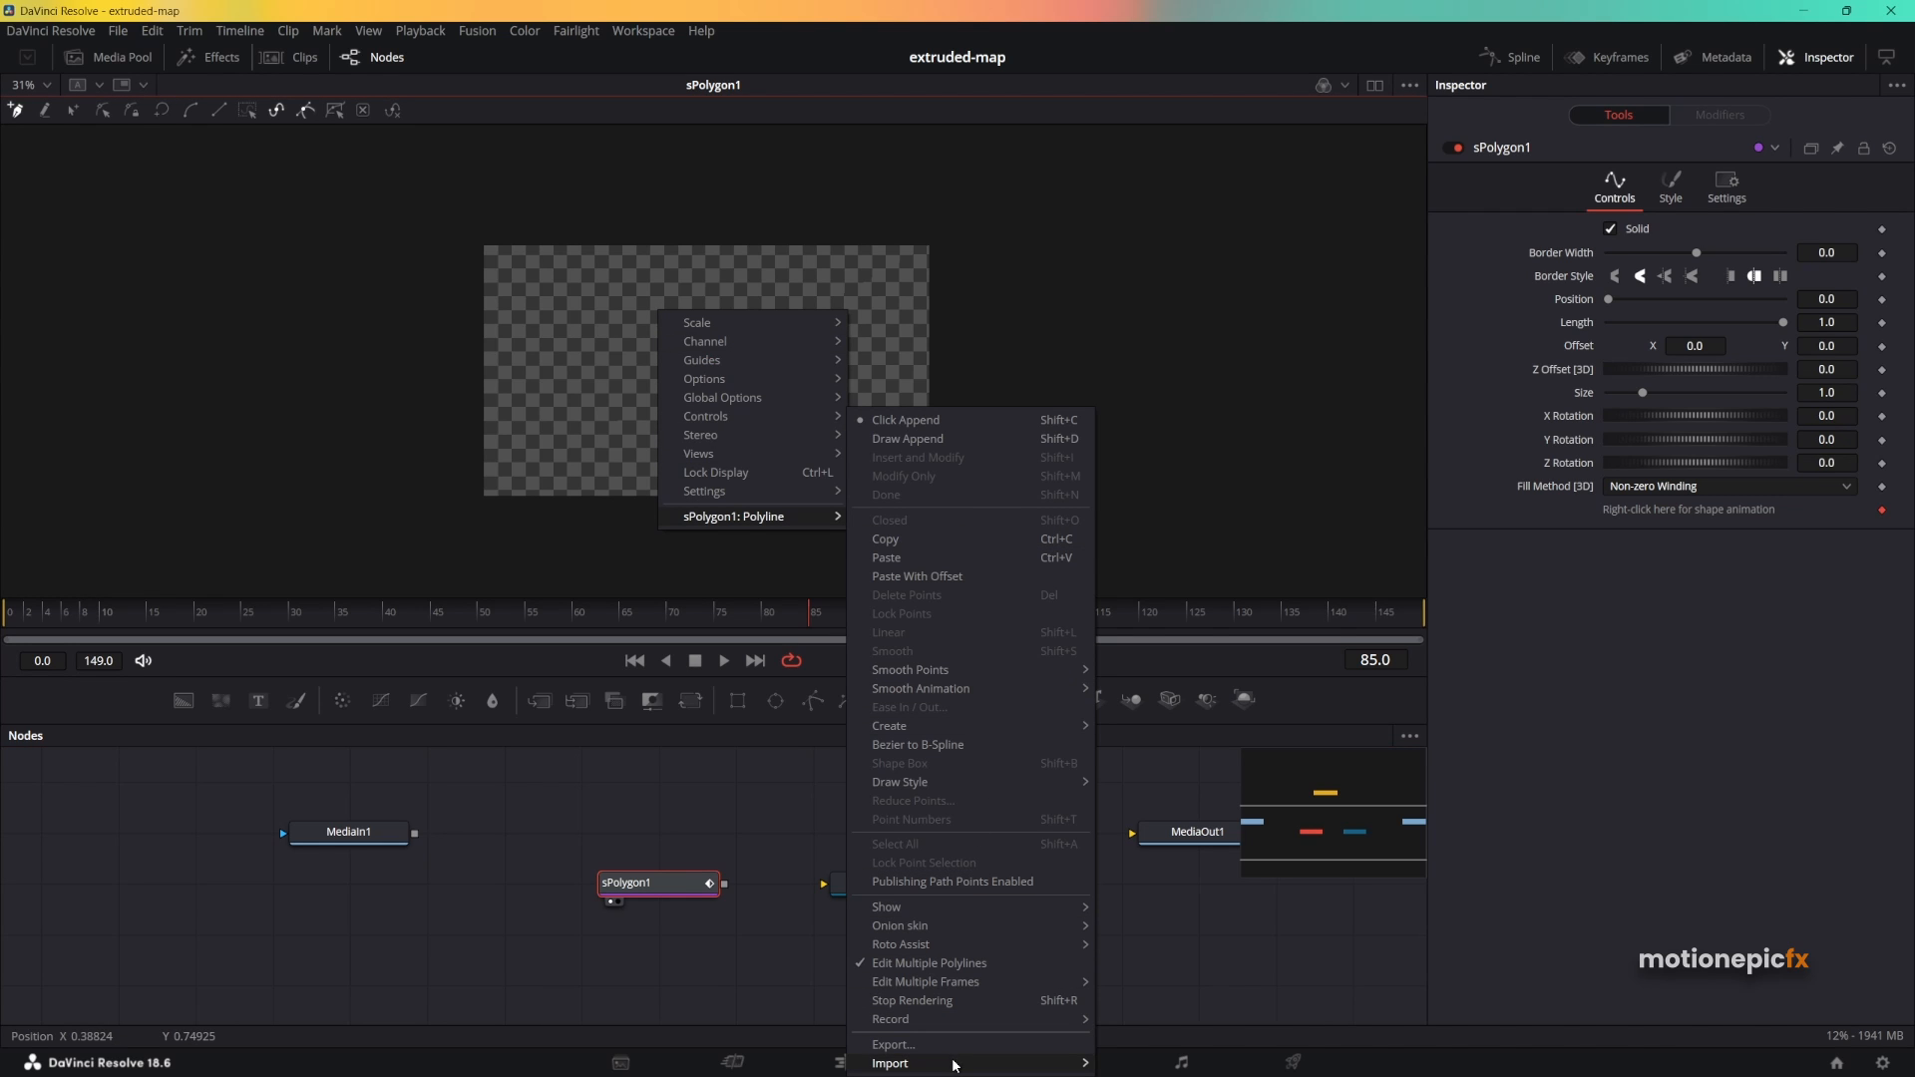
pyautogui.moveTo(979, 1064)
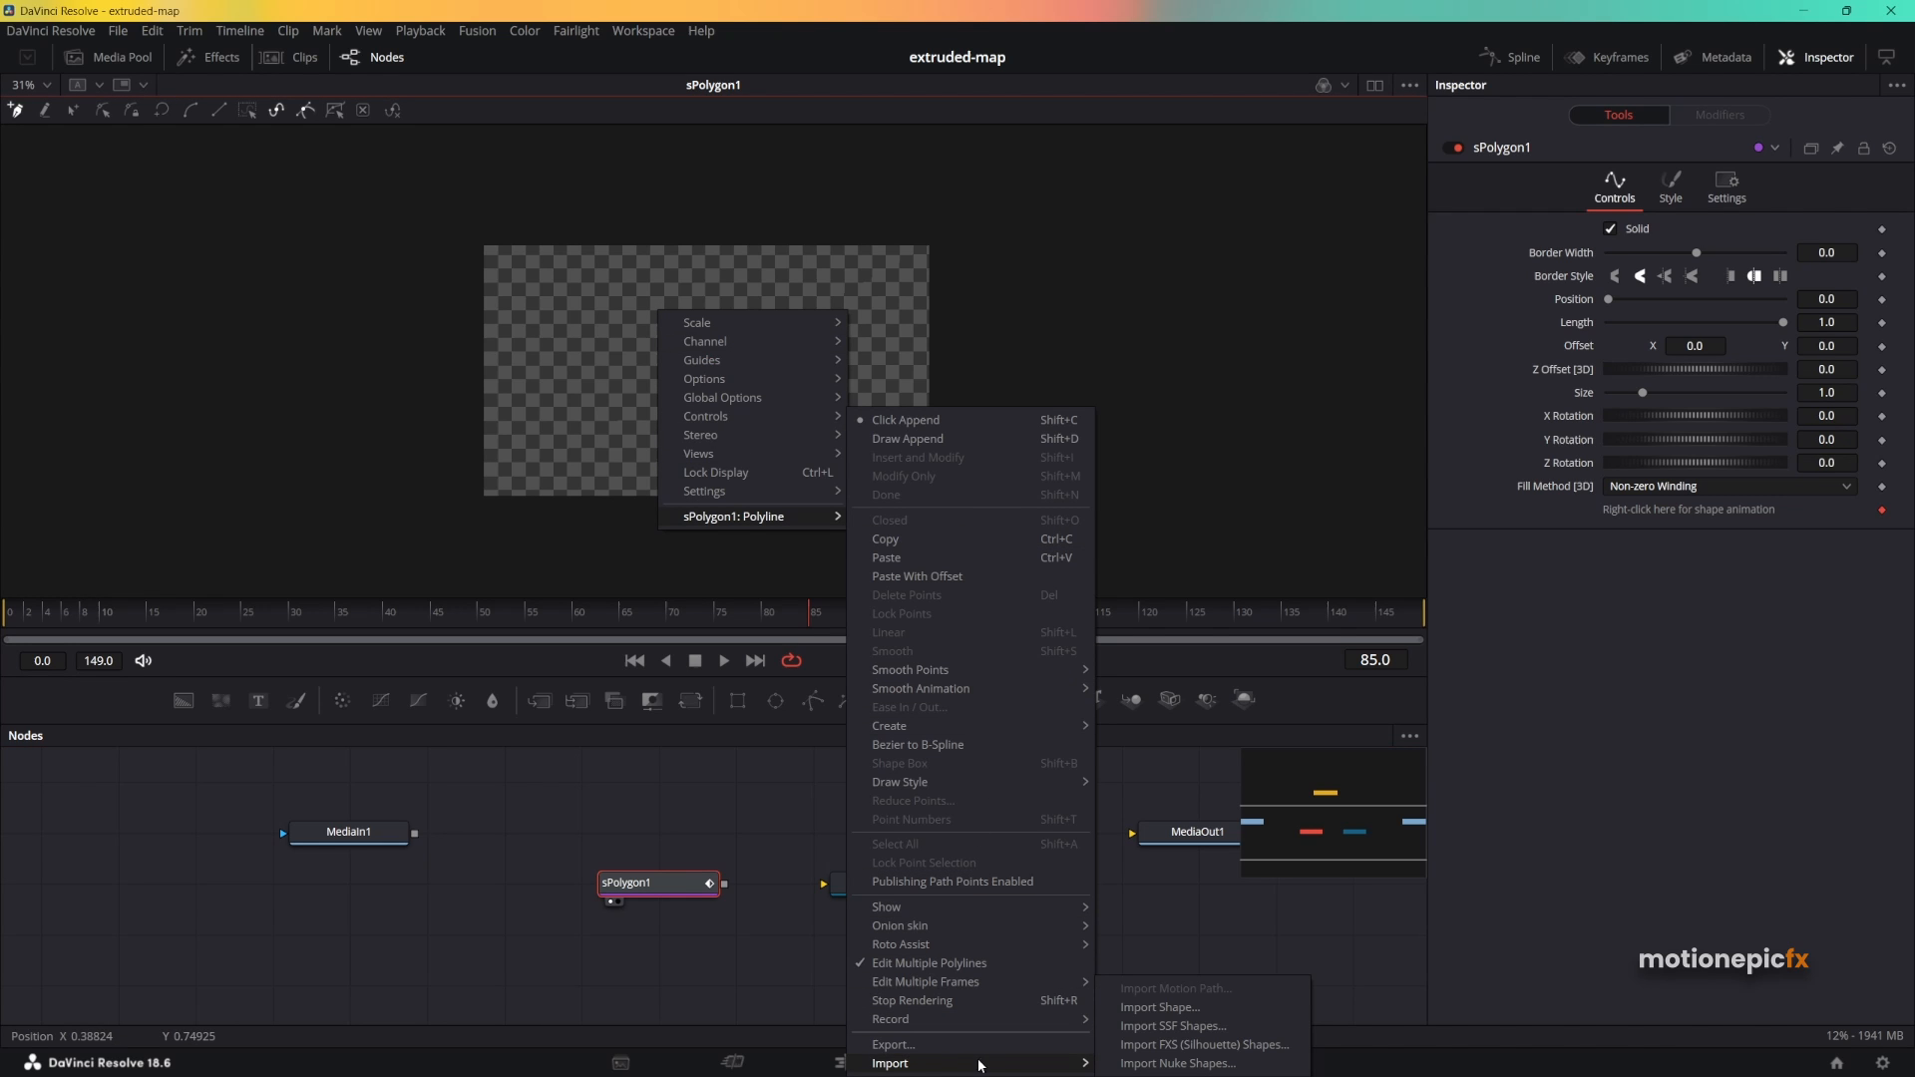
pyautogui.click(1163, 1010)
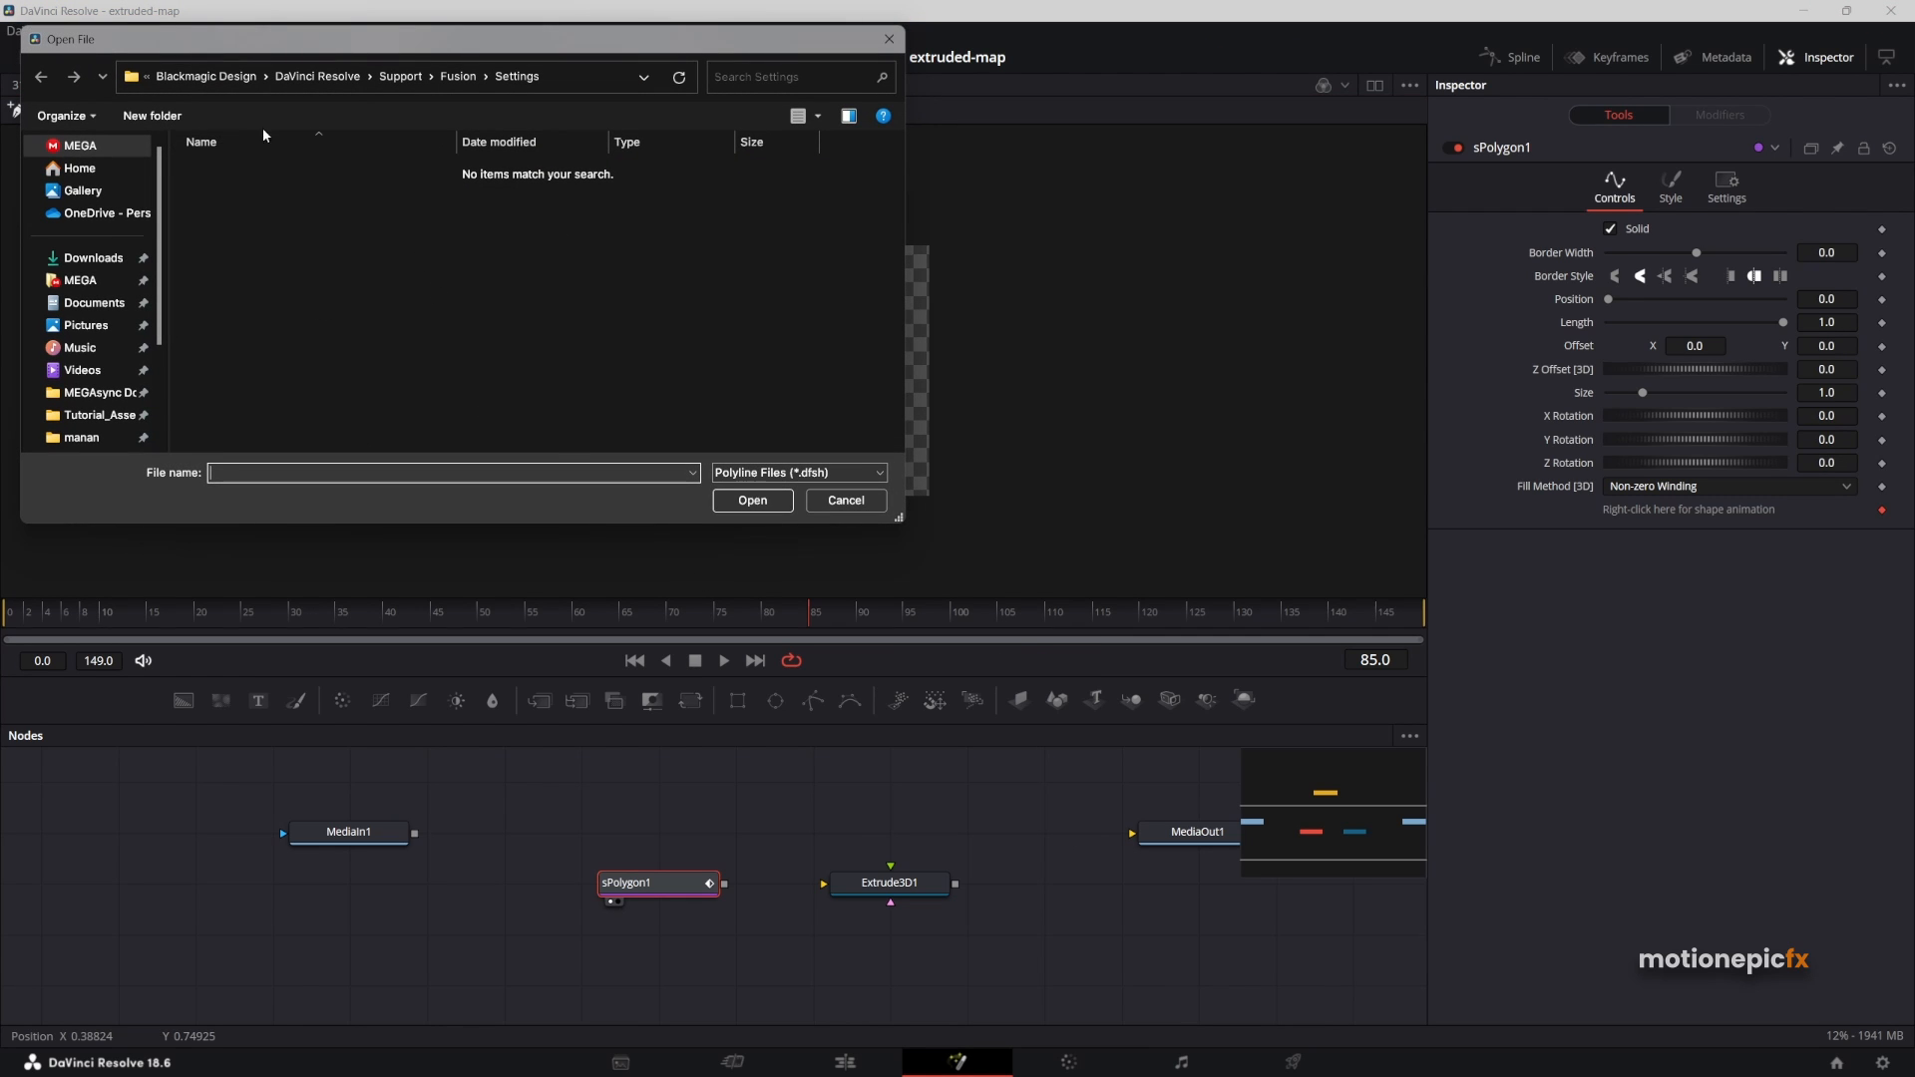
pyautogui.click(89, 259)
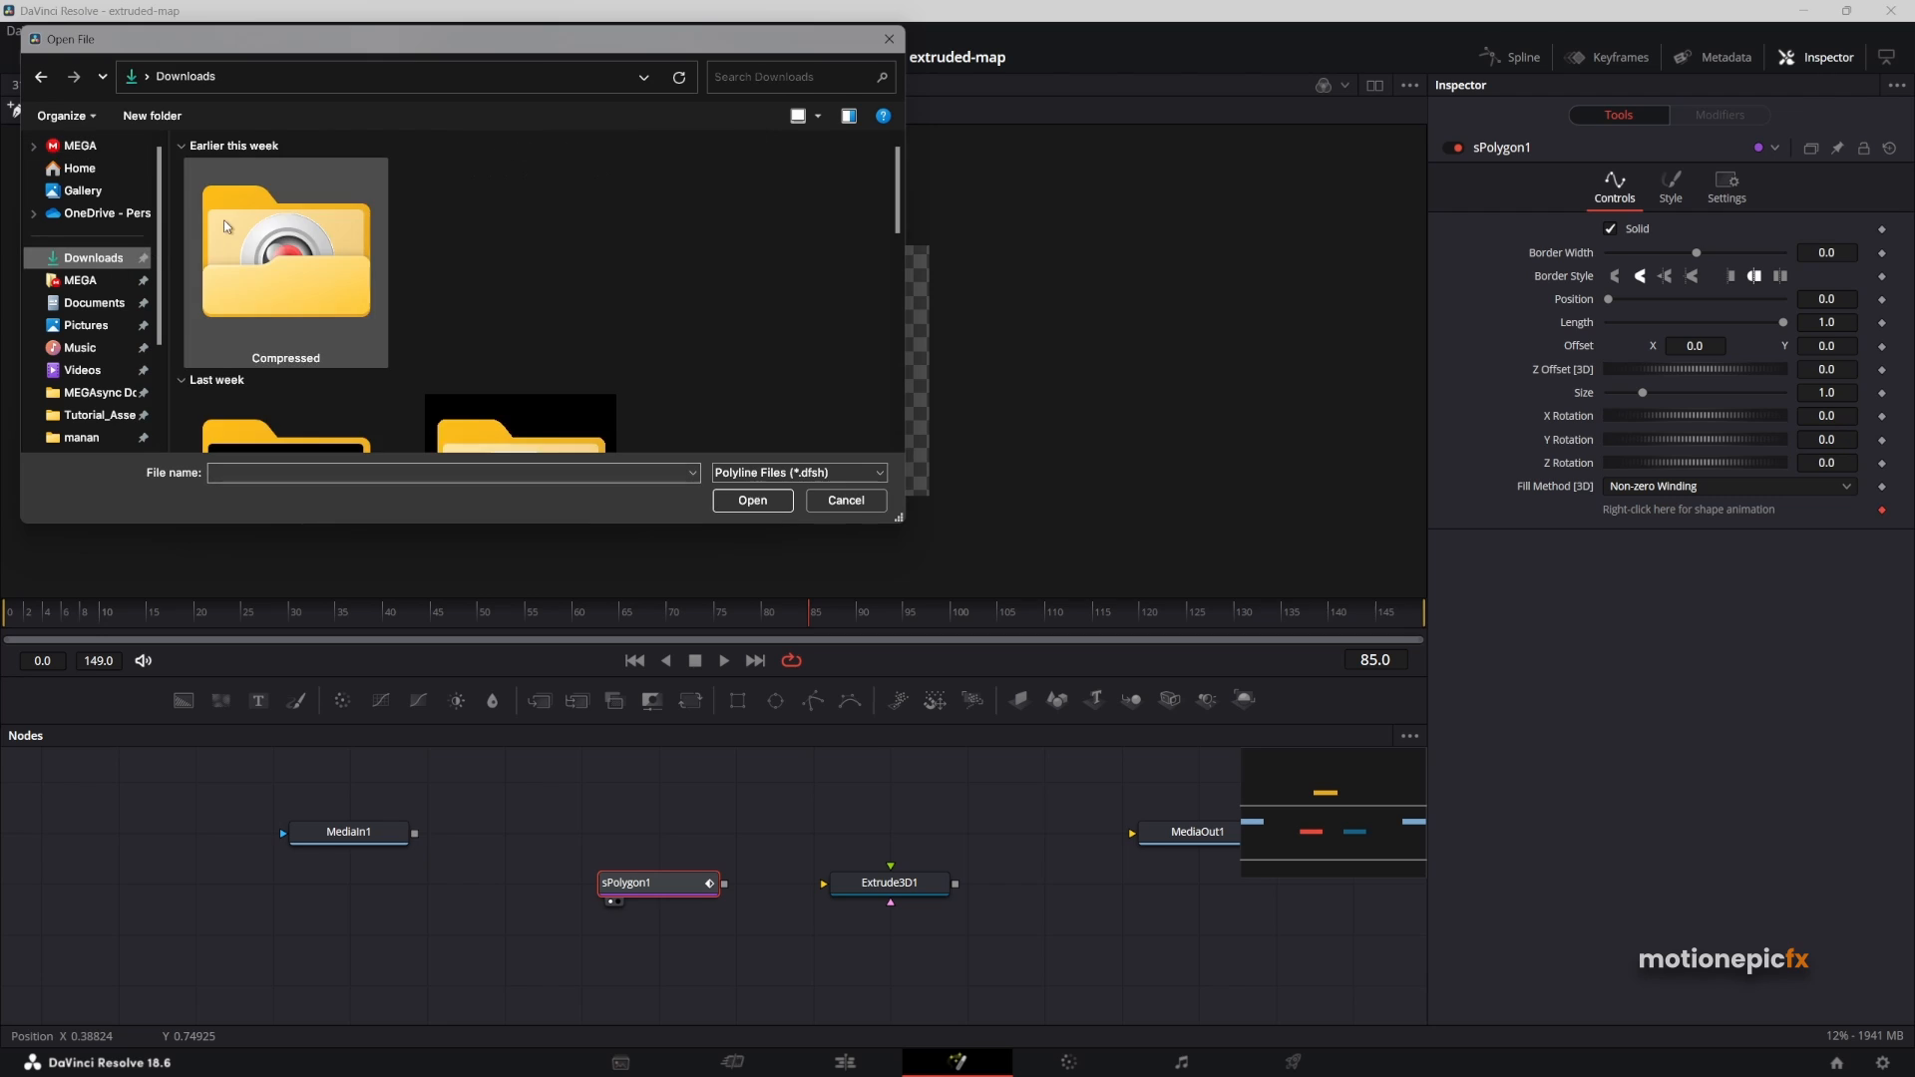
pyautogui.doubleClick(265, 190)
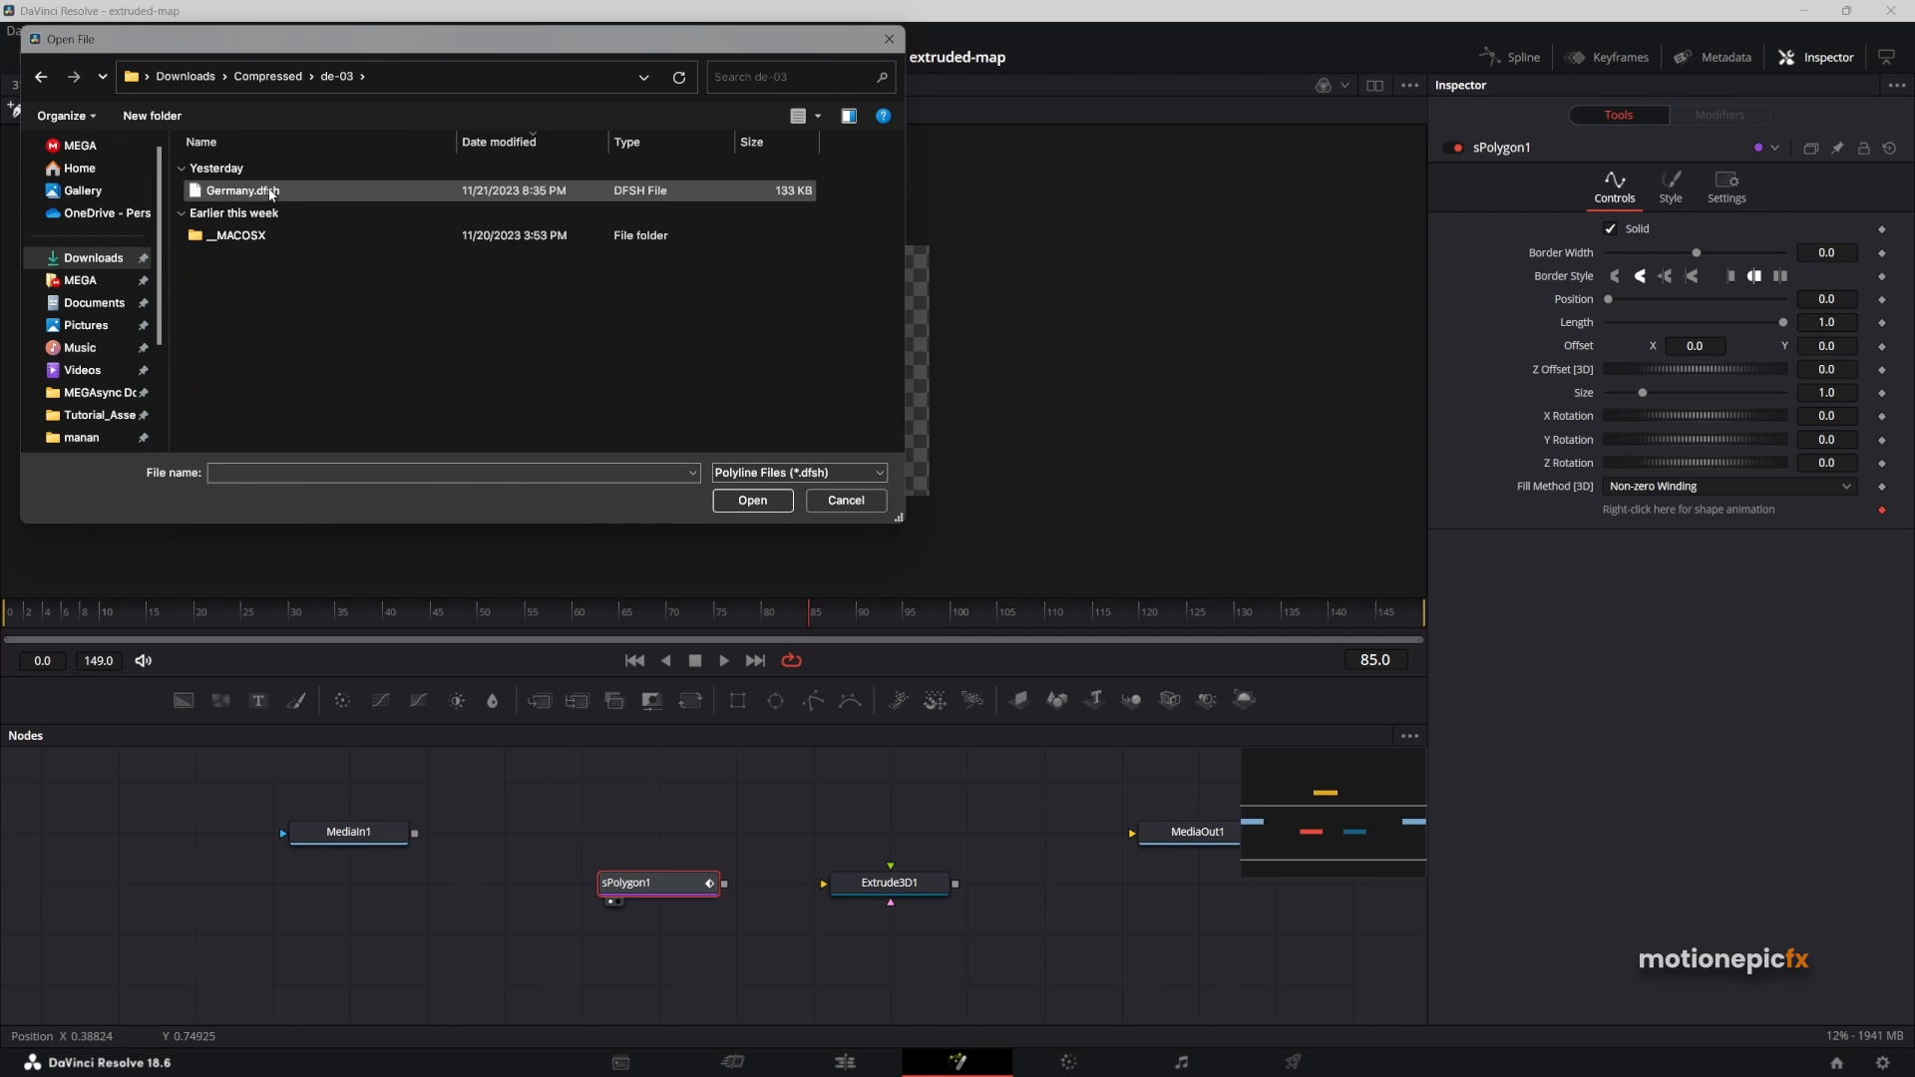
pyautogui.click(240, 195)
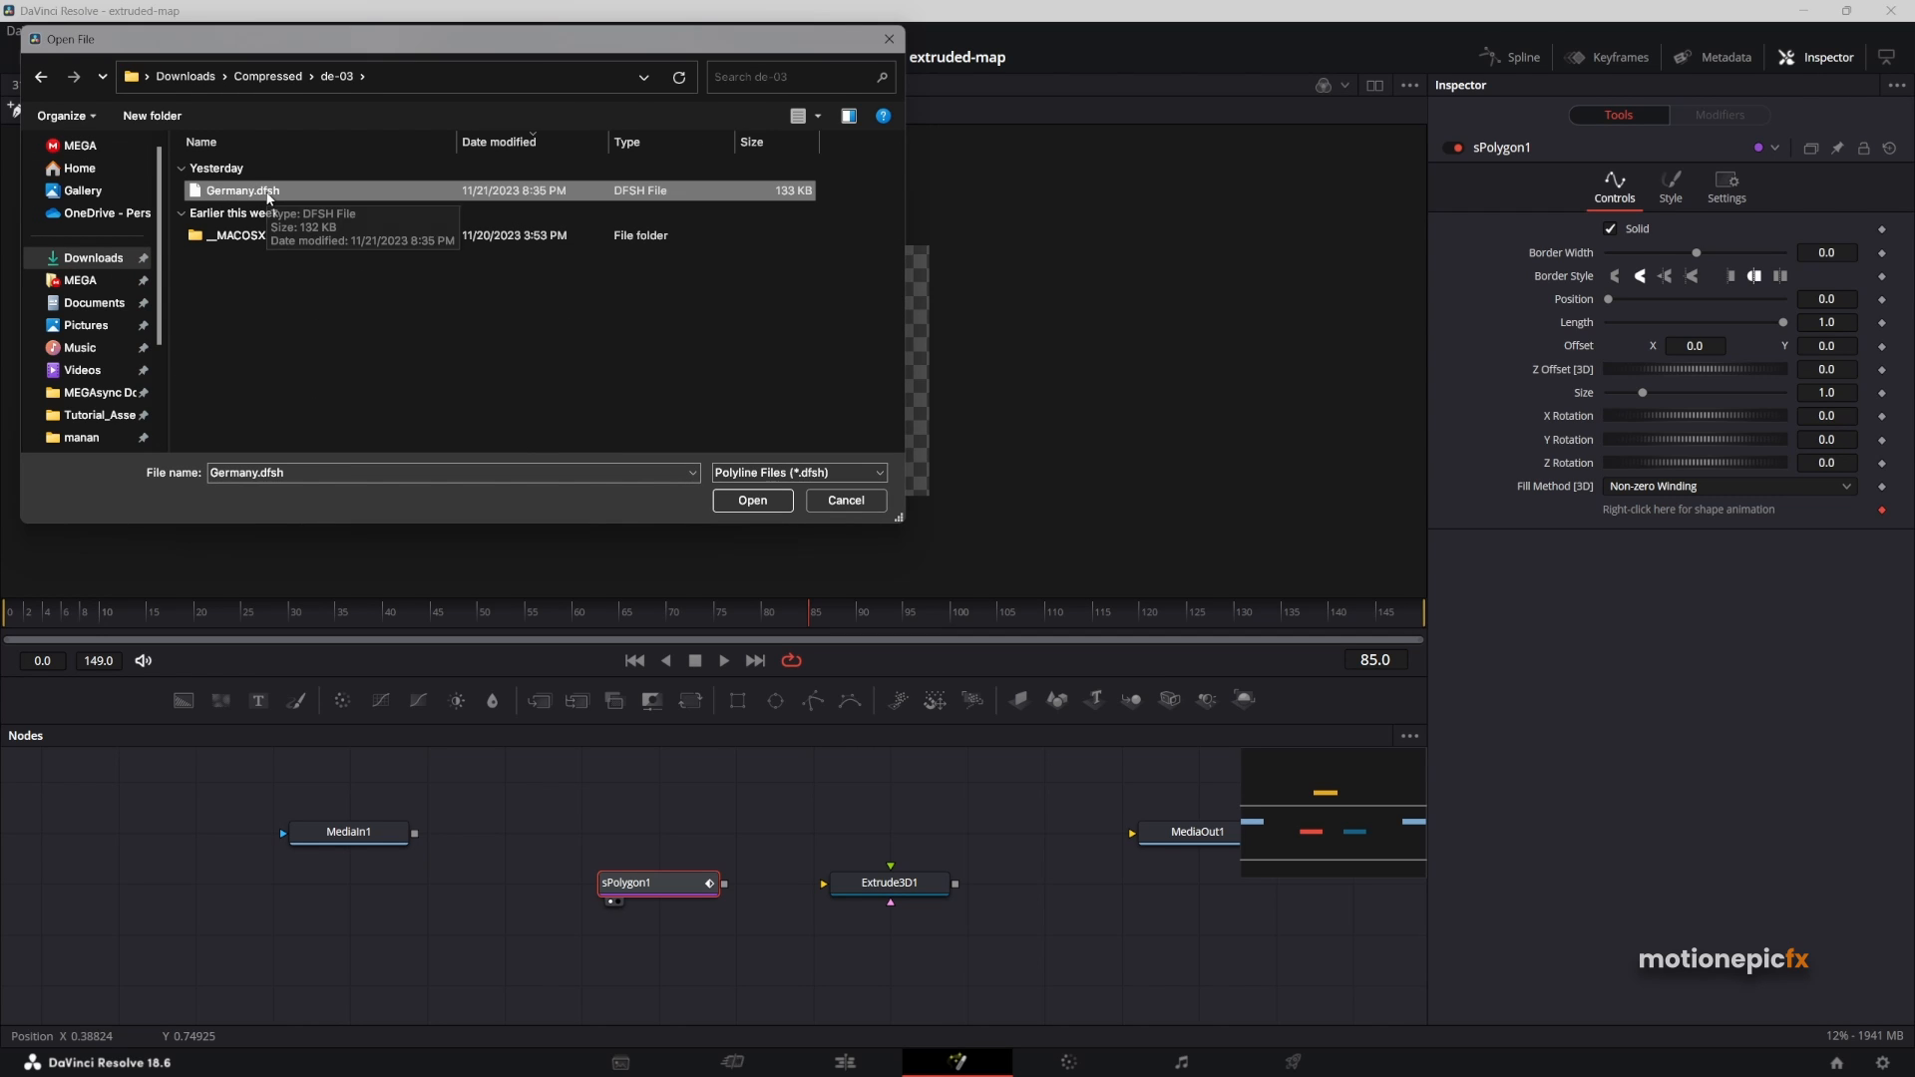
pyautogui.click(751, 496)
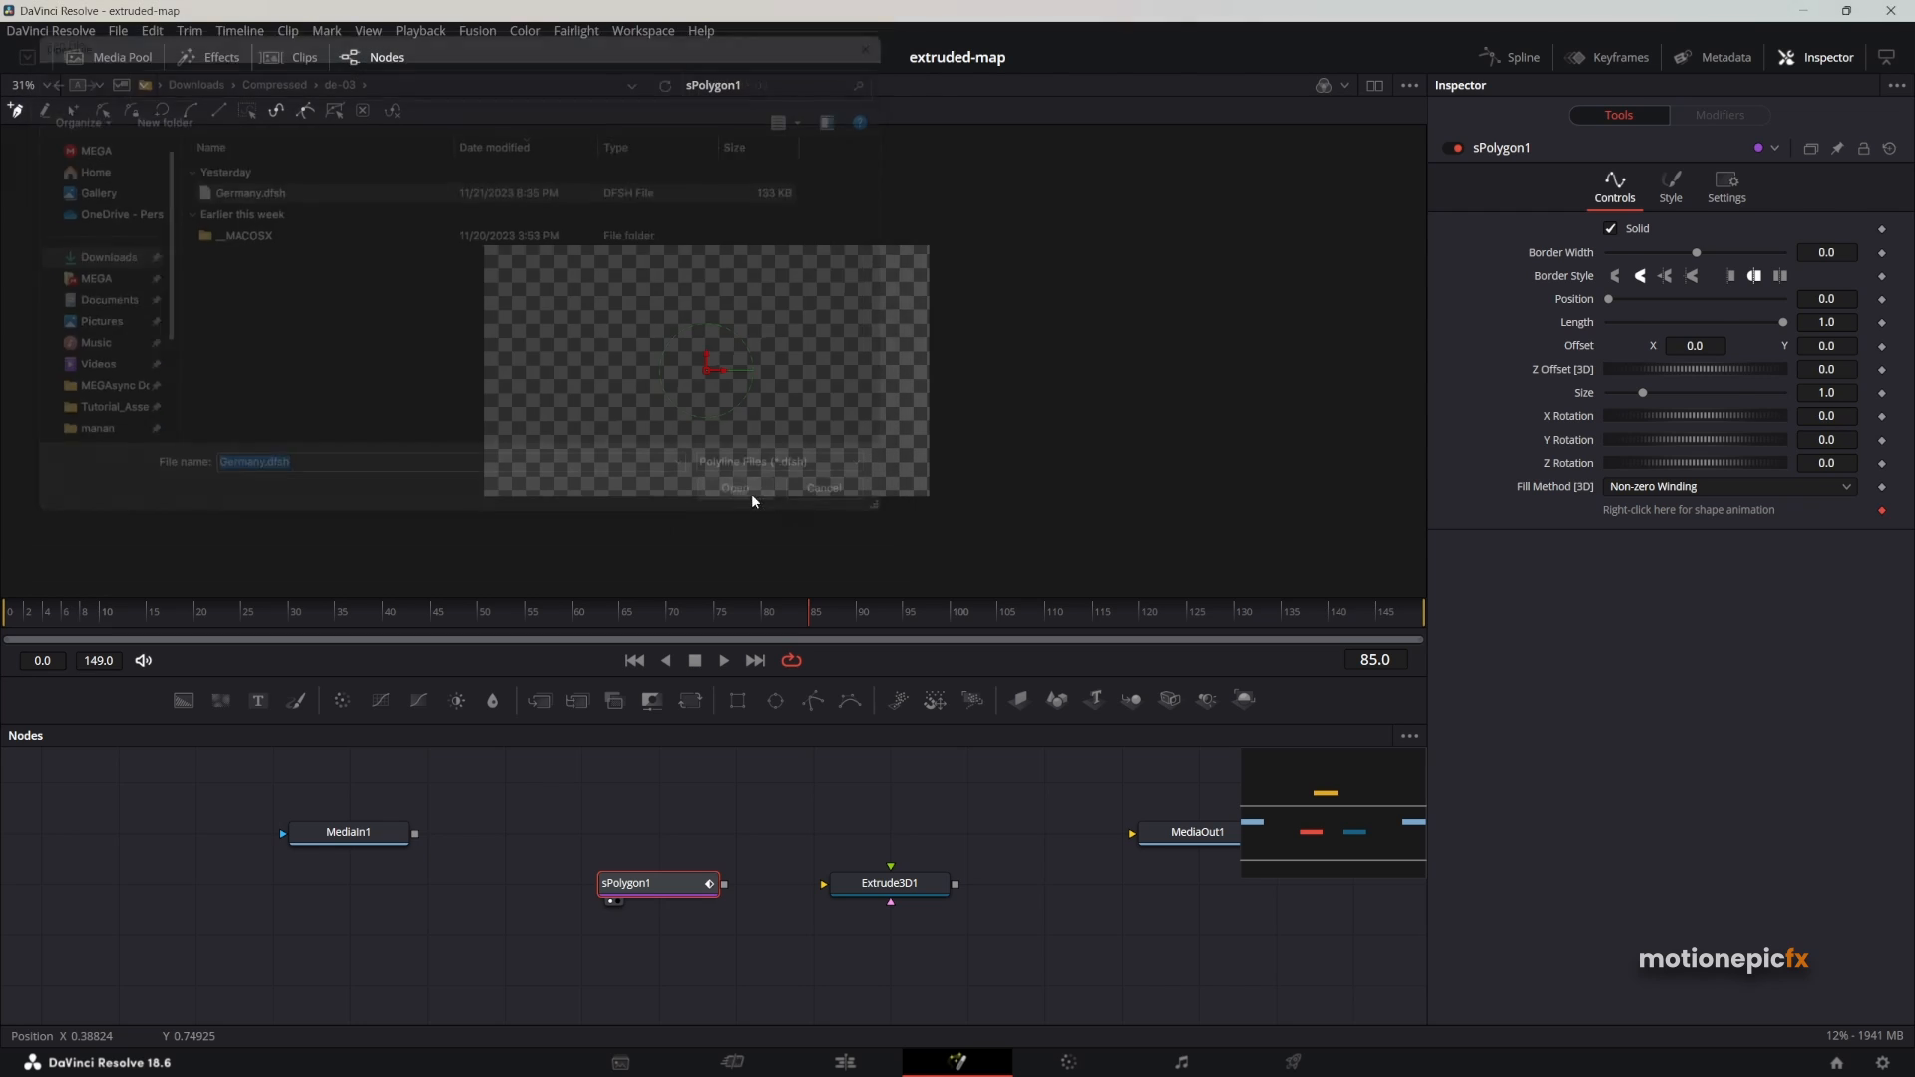
pyautogui.scroll(-2, 824, 374)
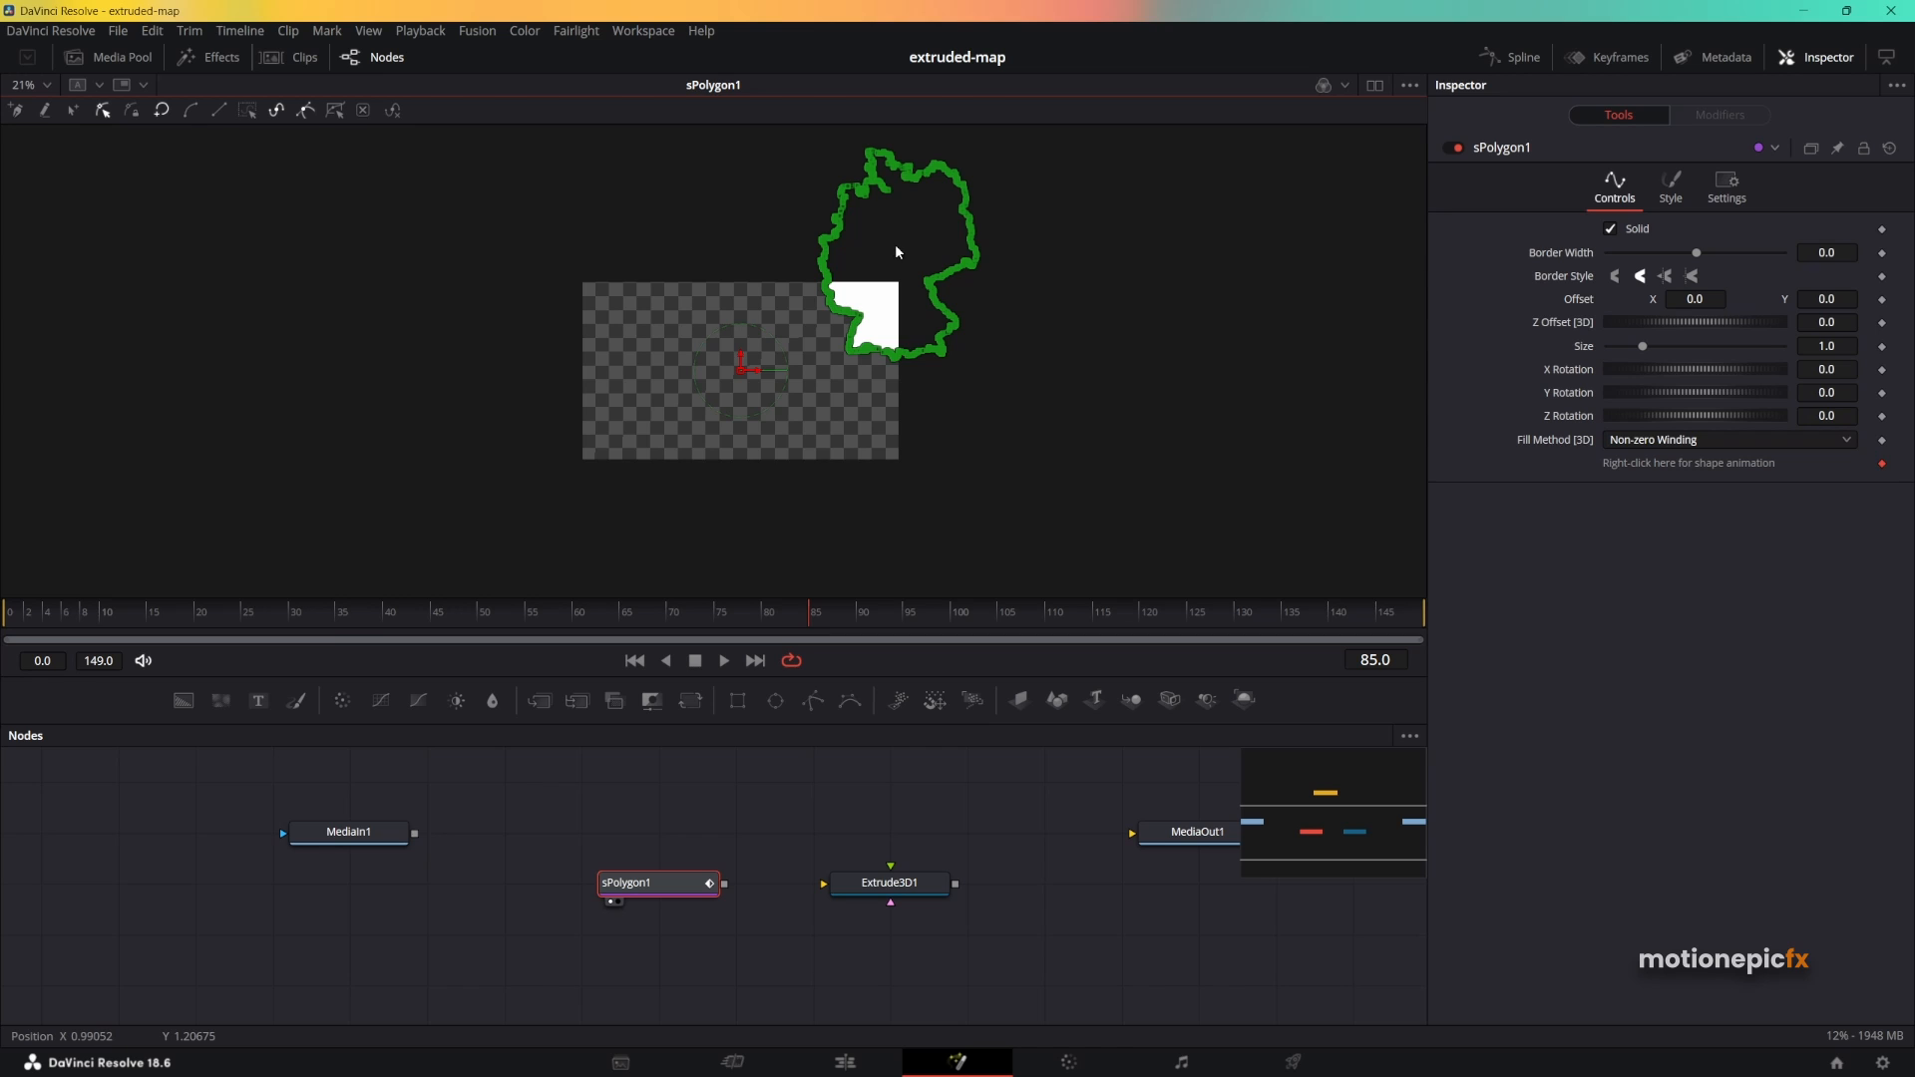
# Connect sPolygon1 to Extrude3D1 and show the extrusion in the 3D viewer from a low side angle.
pyautogui.moveTo(724, 884); pyautogui.dragTo(878, 327)
pyautogui.scroll(-3, 898, 338)
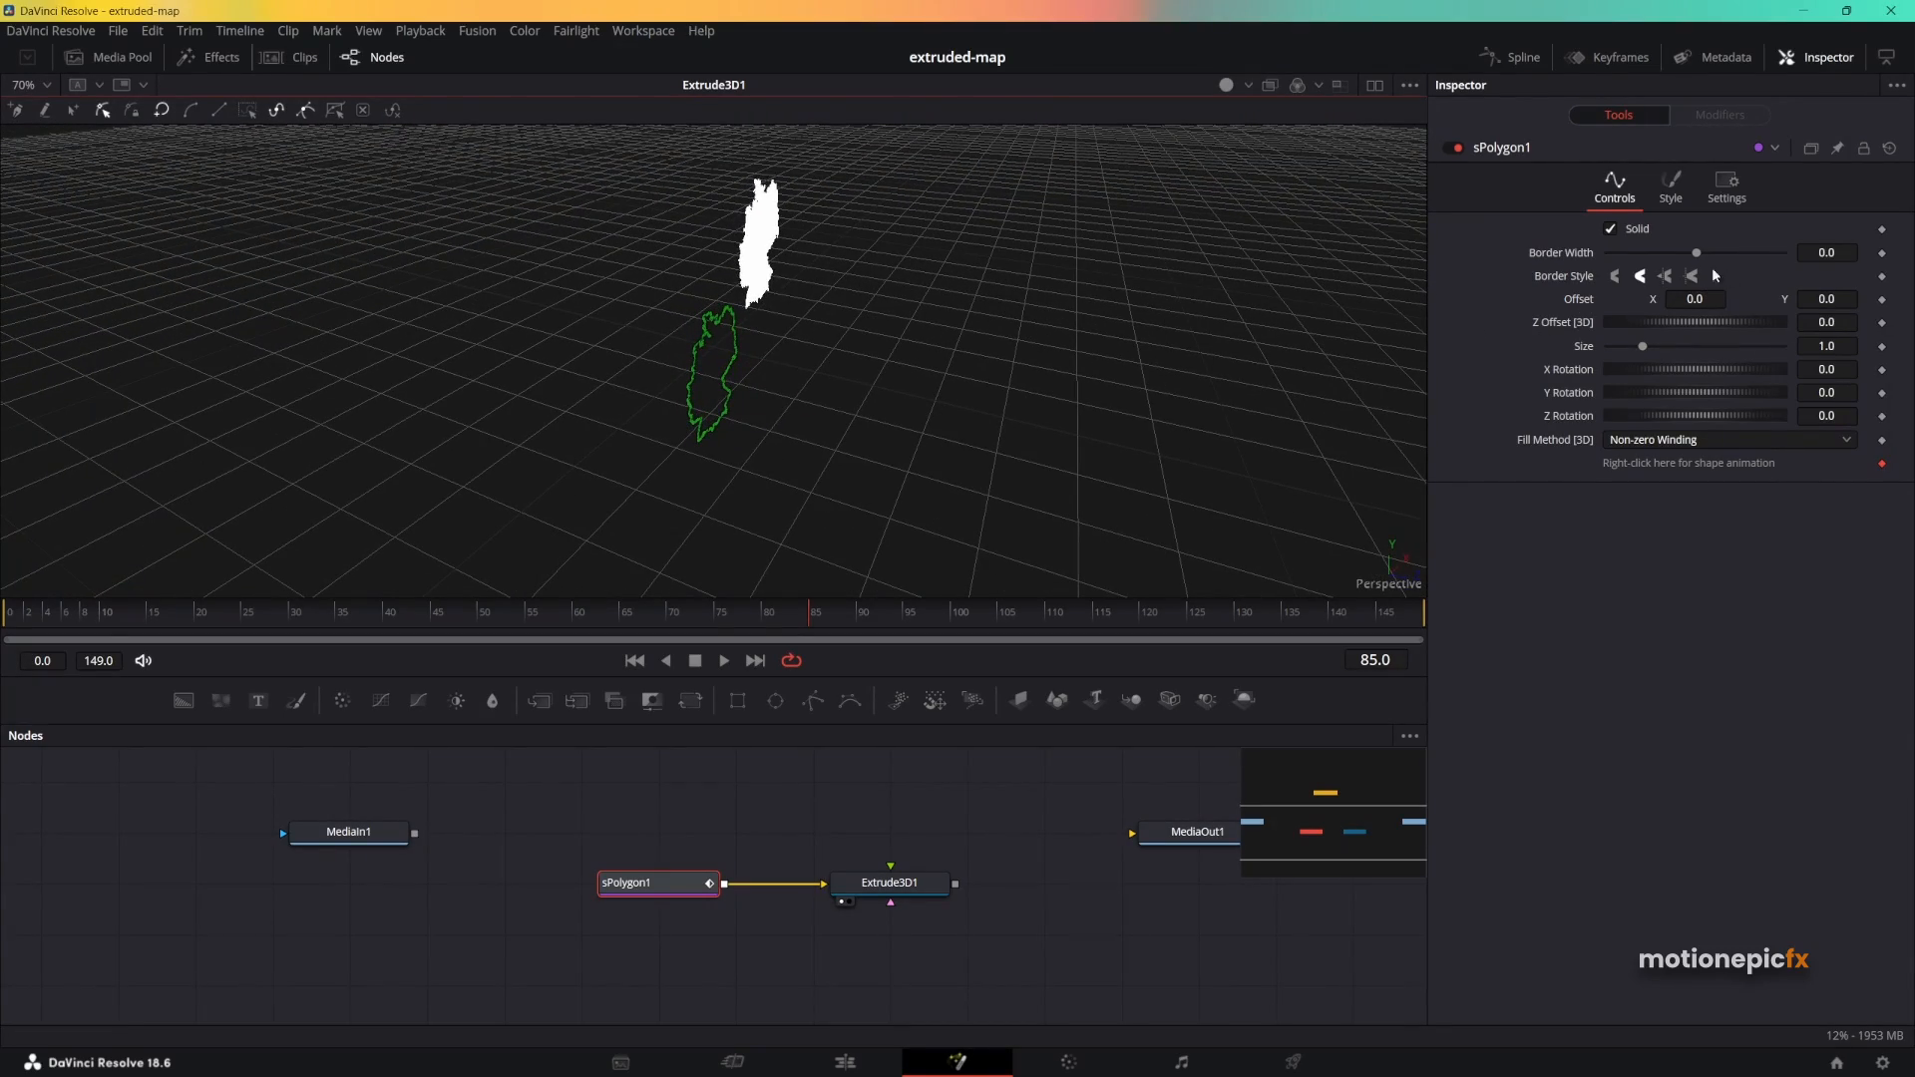
pyautogui.moveTo(698, 367); pyautogui.dragTo(918, 317)
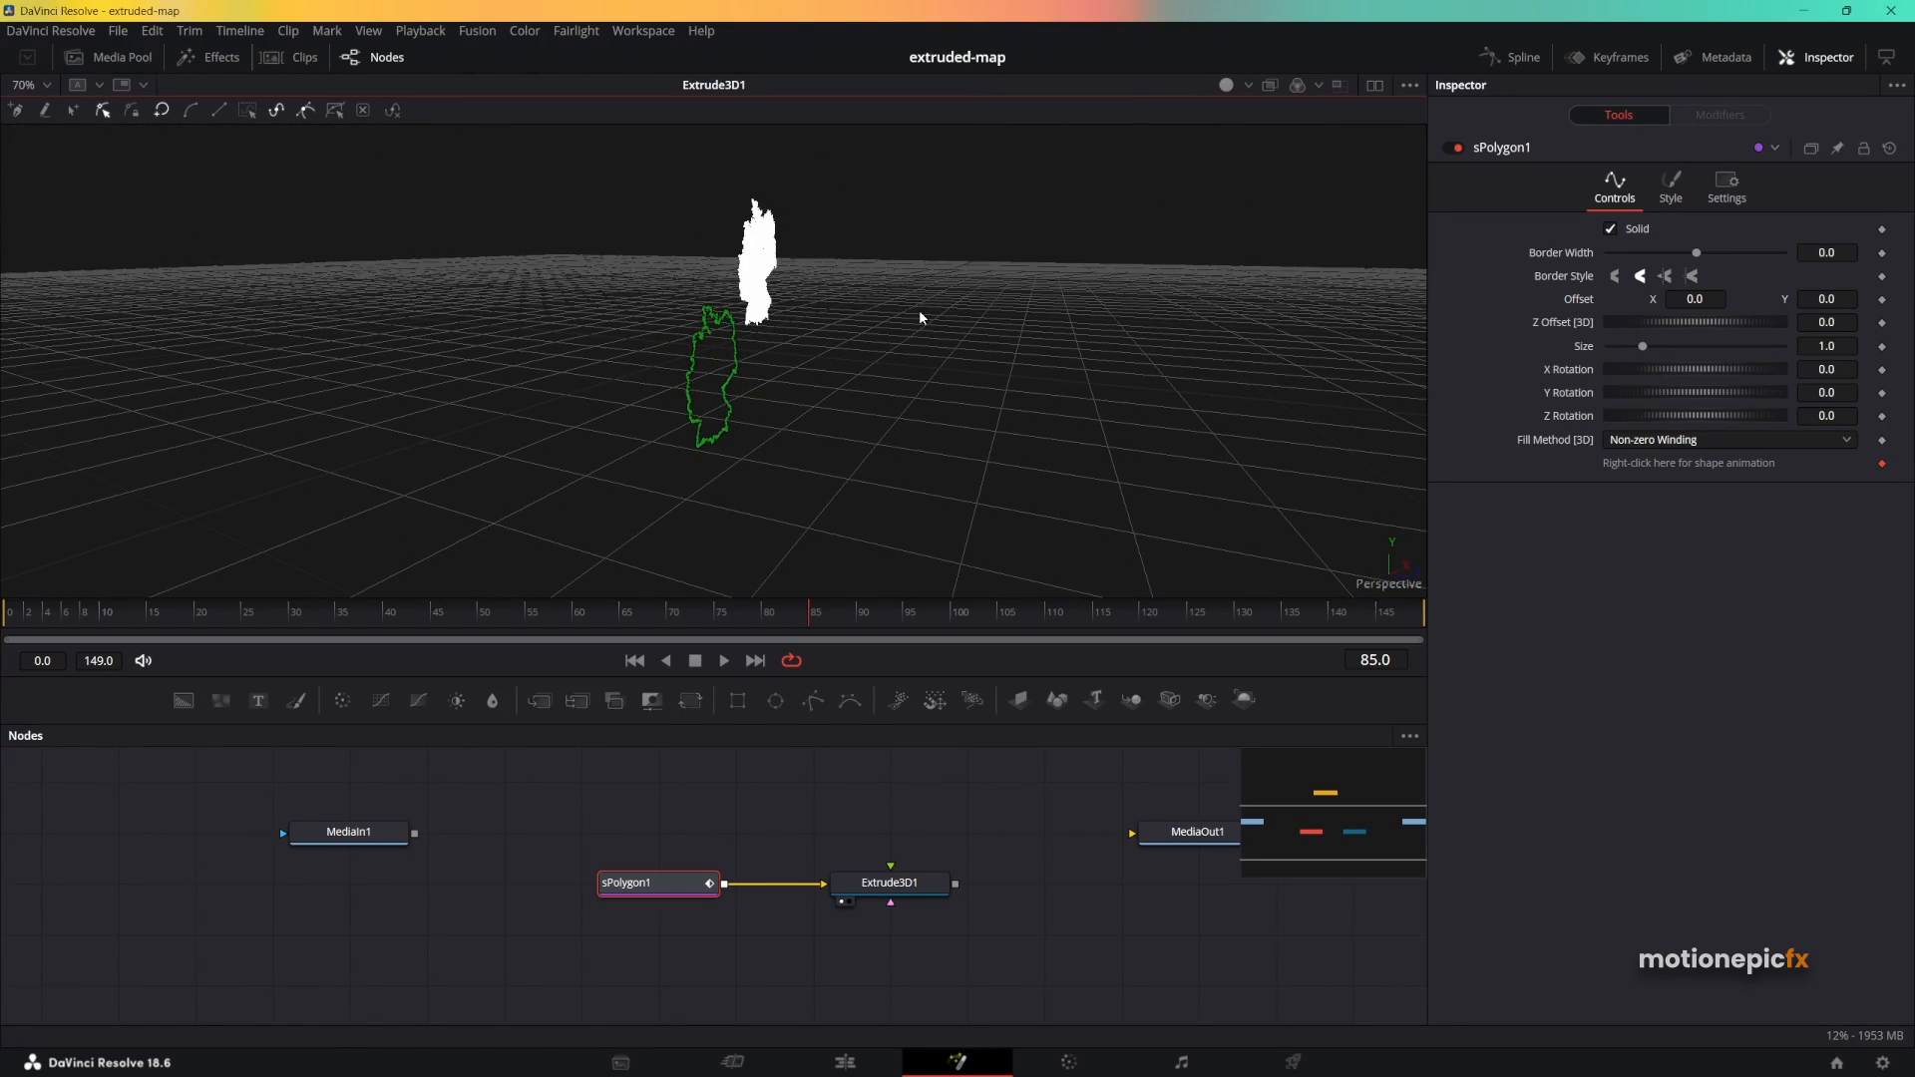
# Set the extrusion depth of Extrude3D1 to about 0.0888 and switch the 3D viewer's shading to Shadows.
pyautogui.click(889, 883)
pyautogui.moveTo(1612, 252); pyautogui.dragTo(1686, 253)
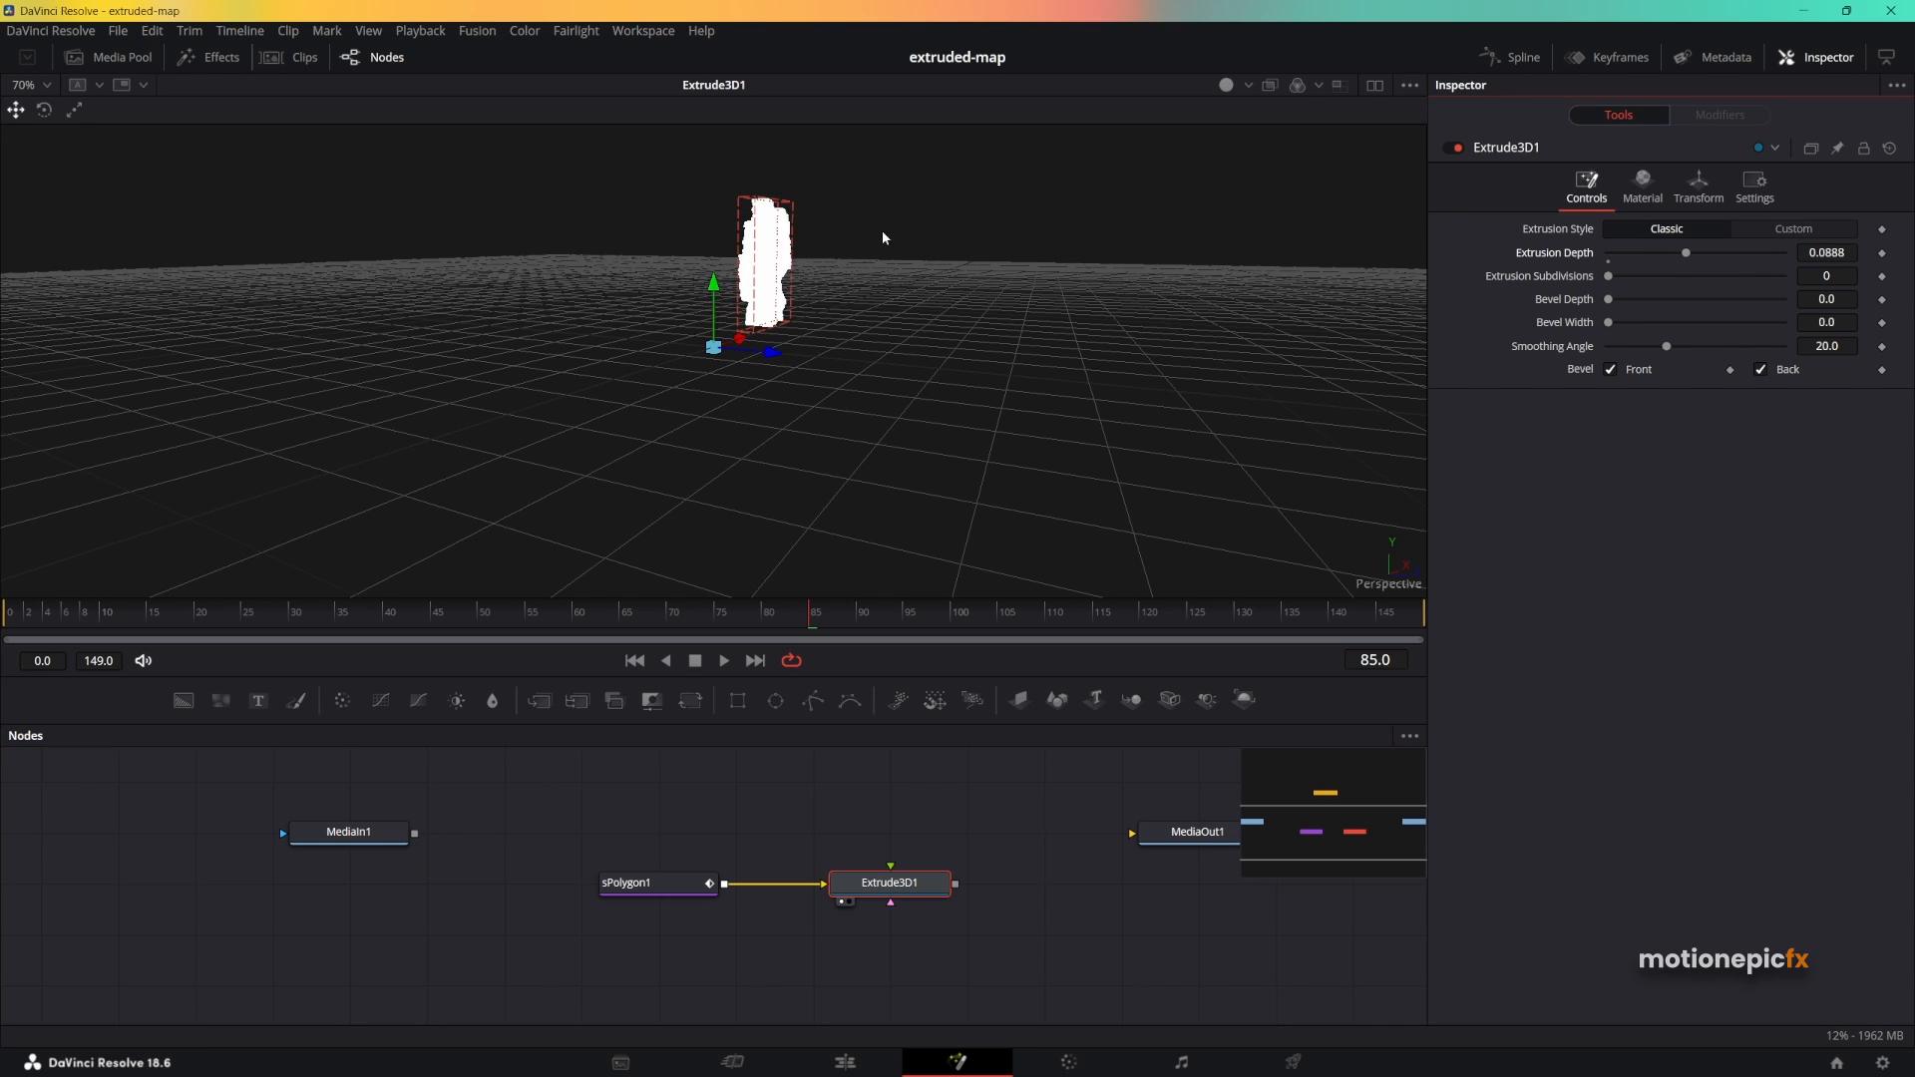
pyautogui.click(1250, 85)
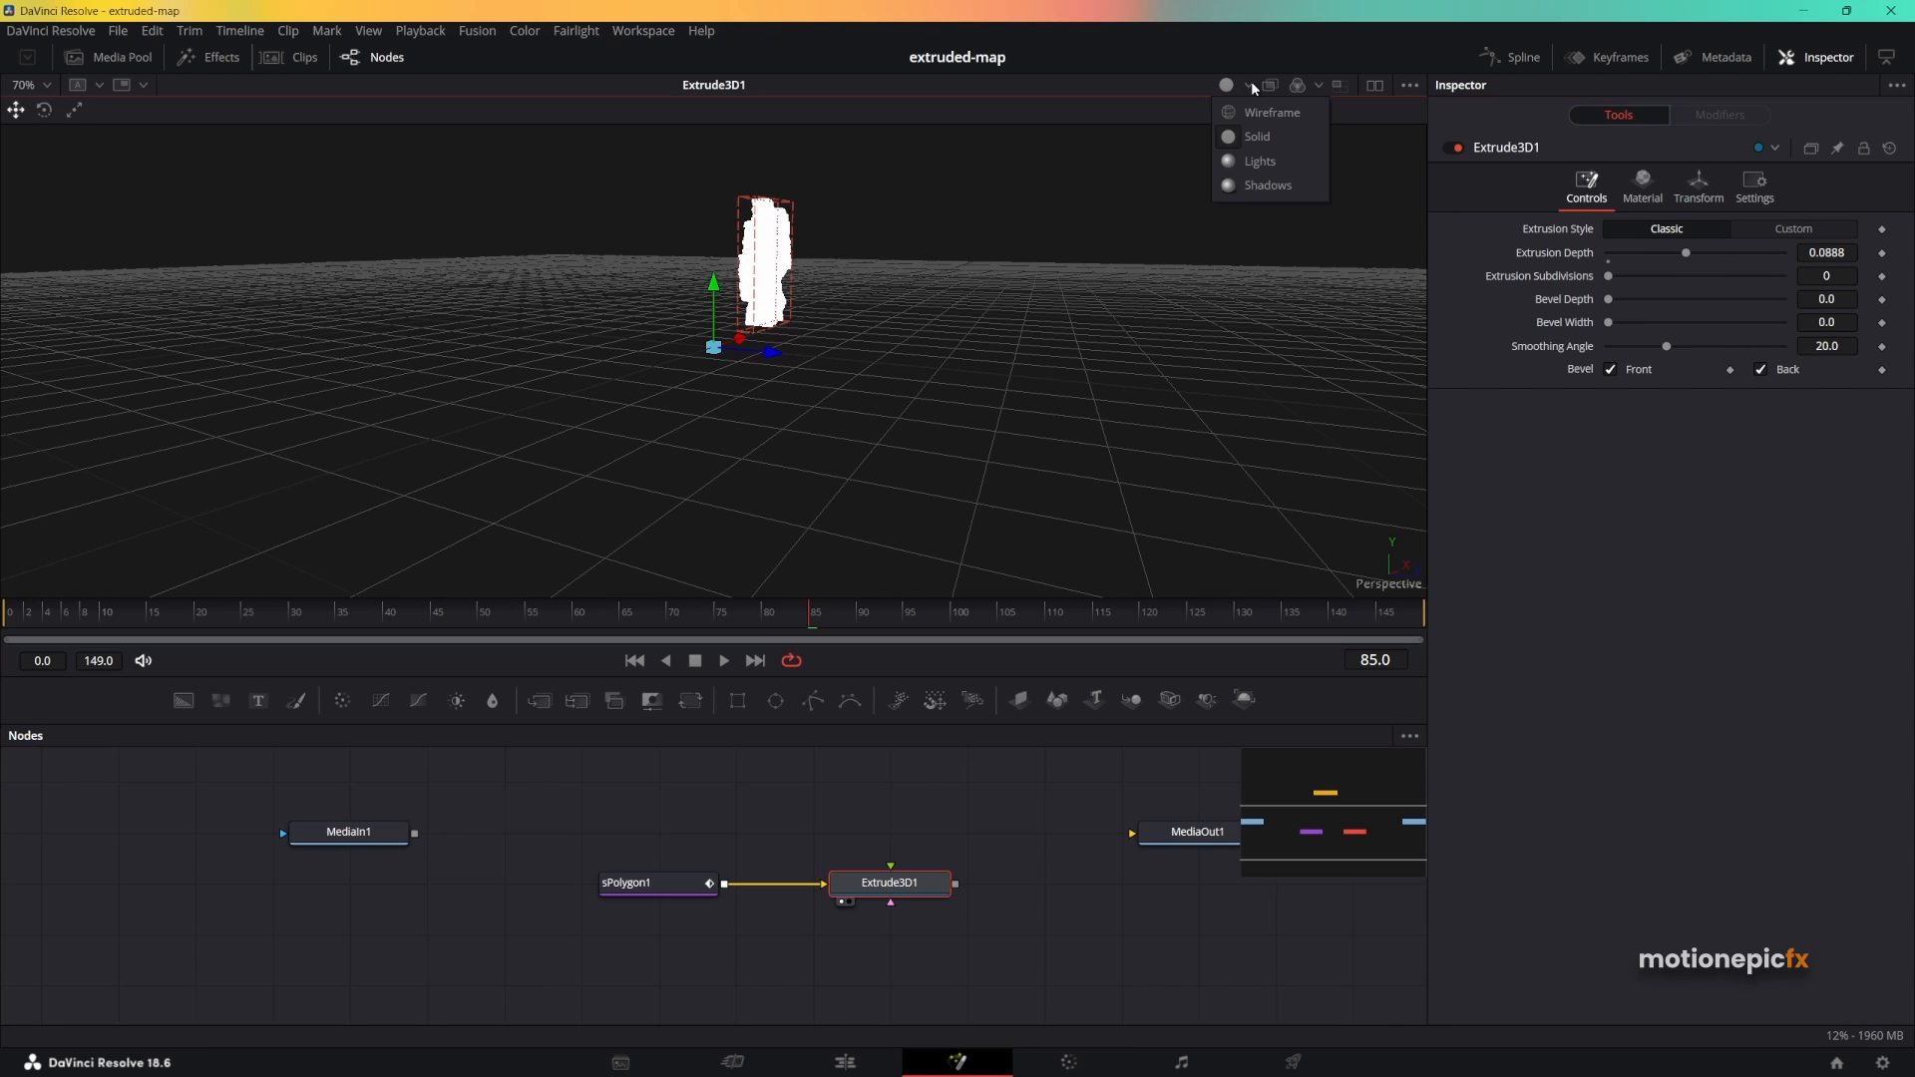
pyautogui.click(1234, 187)
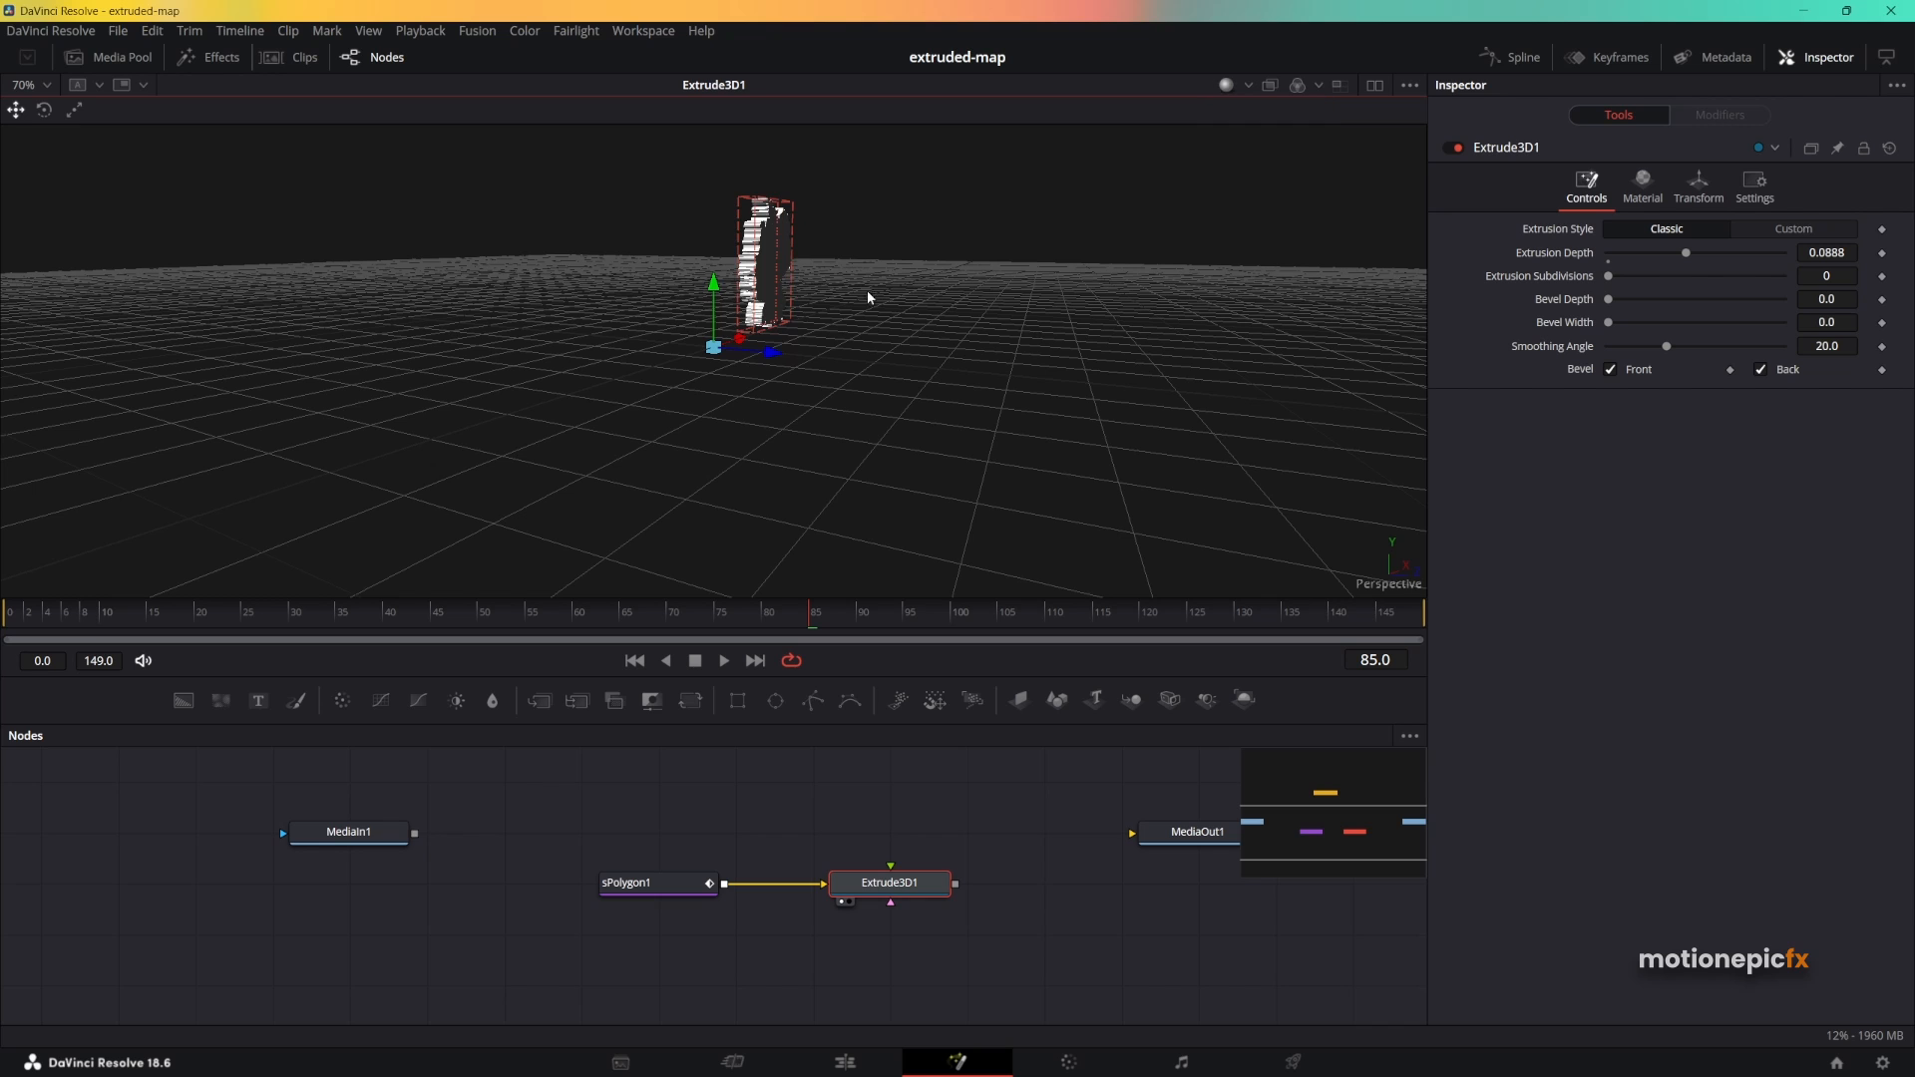
pyautogui.moveTo(983, 312); pyautogui.dragTo(777, 342)
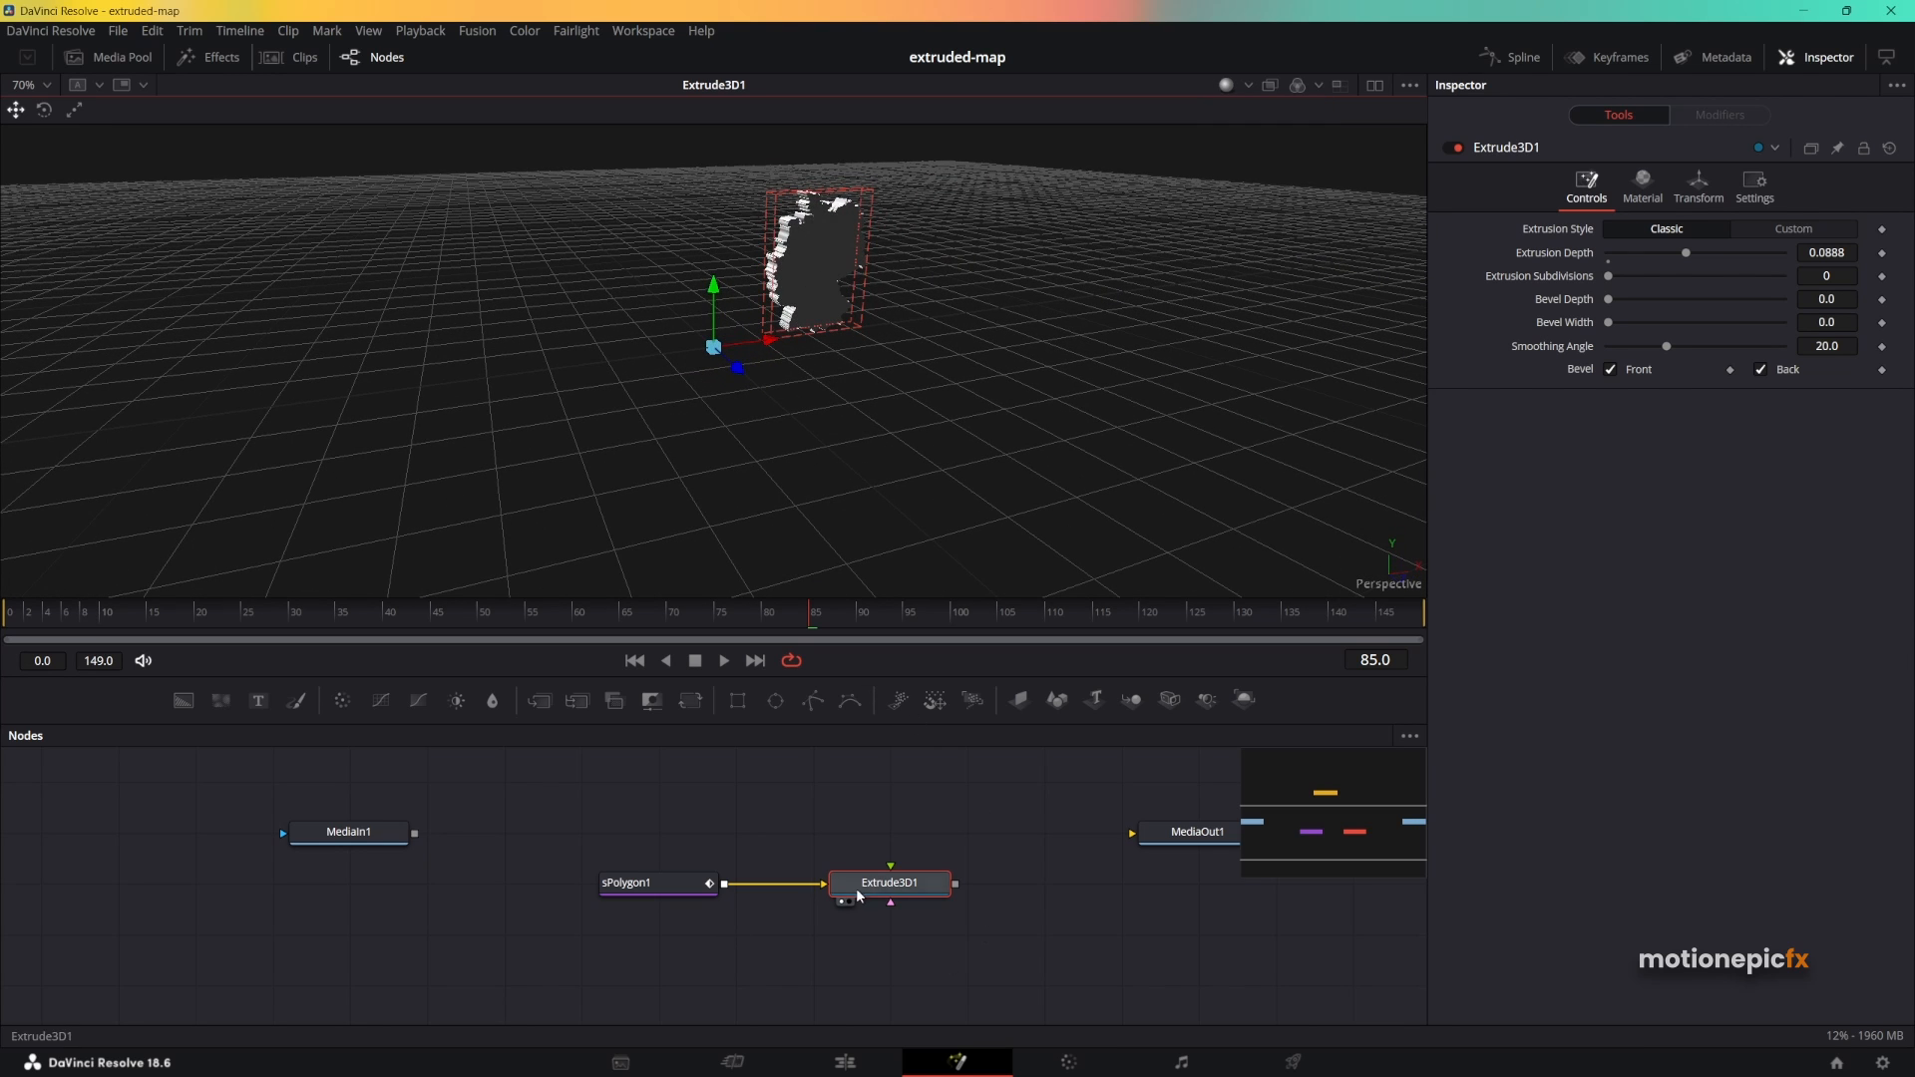
# Move MediaIn1 below sPolygon1 and rename it map_image.
pyautogui.moveTo(573, 823); pyautogui.dragTo(908, 917)
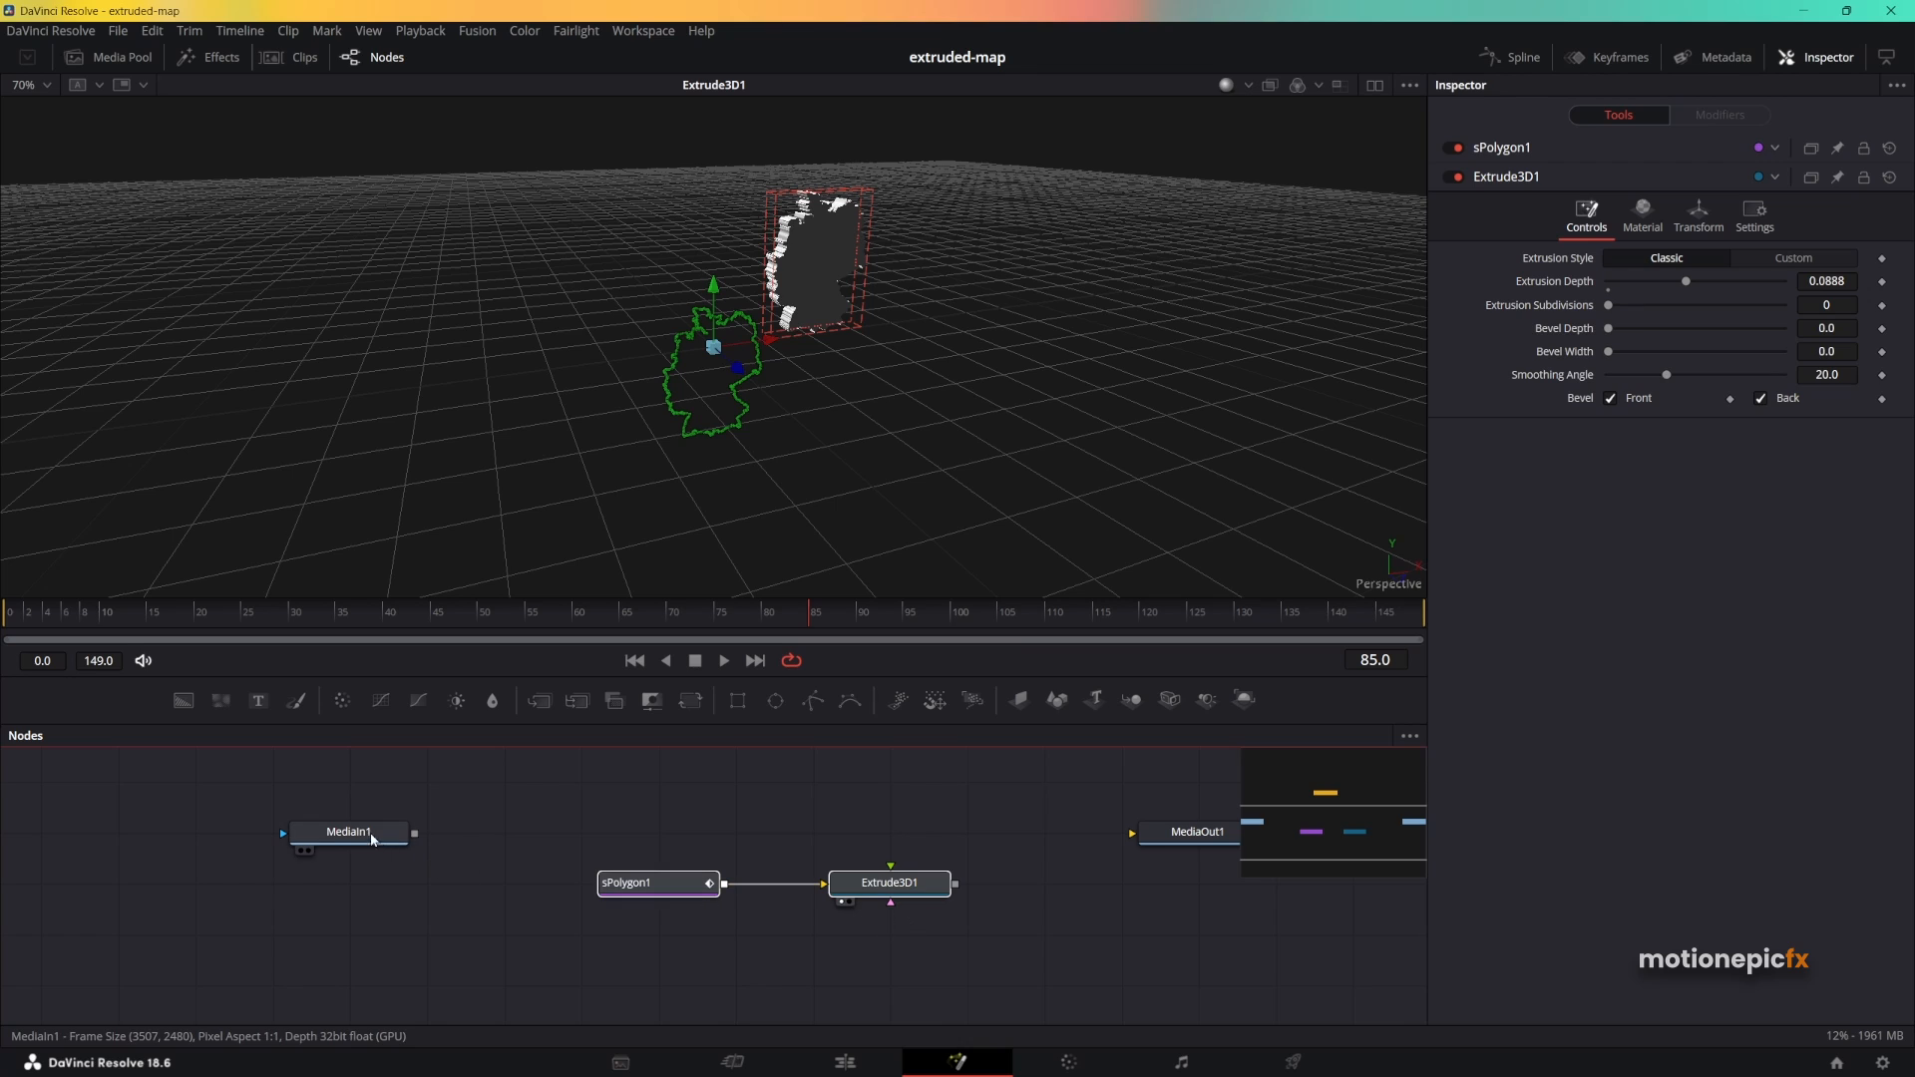
pyautogui.moveTo(377, 837); pyautogui.dragTo(688, 991)
pyautogui.press('F2')
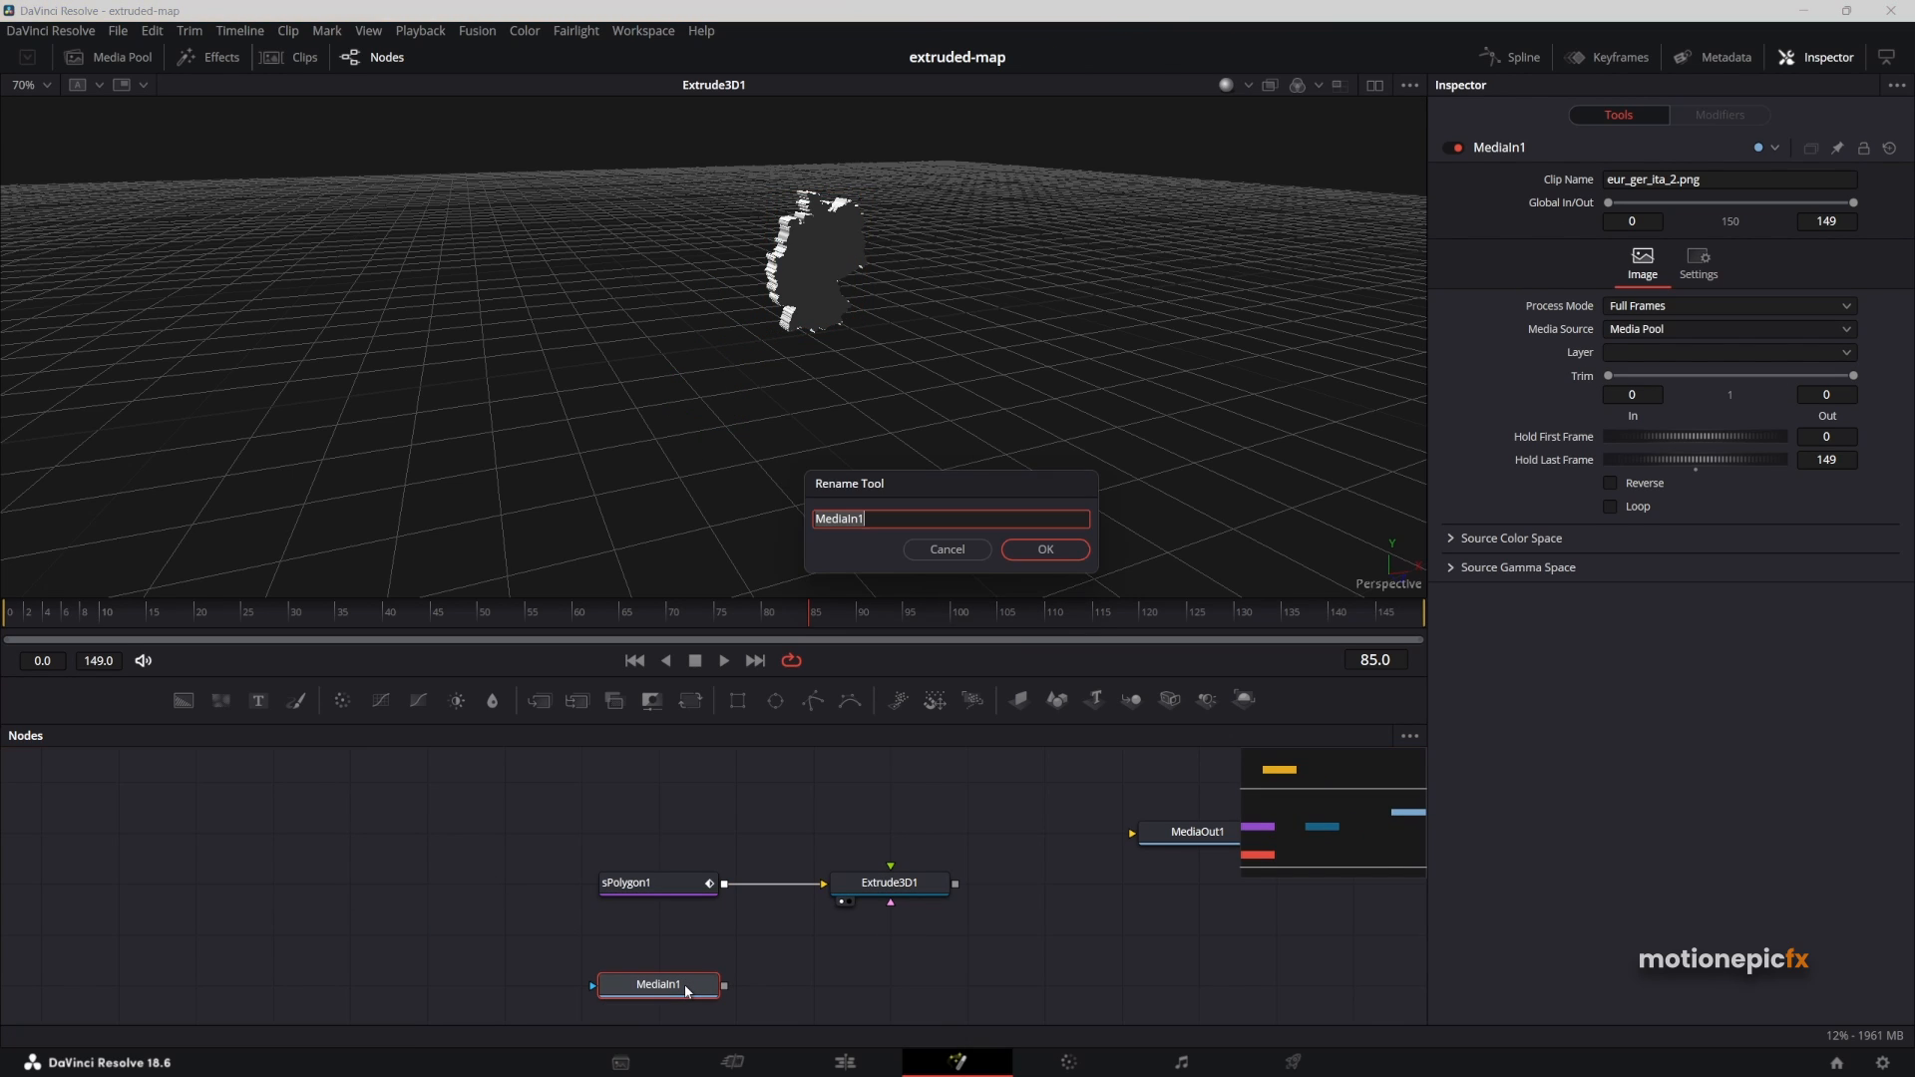
pyautogui.write('map_image')
pyautogui.press('Return')
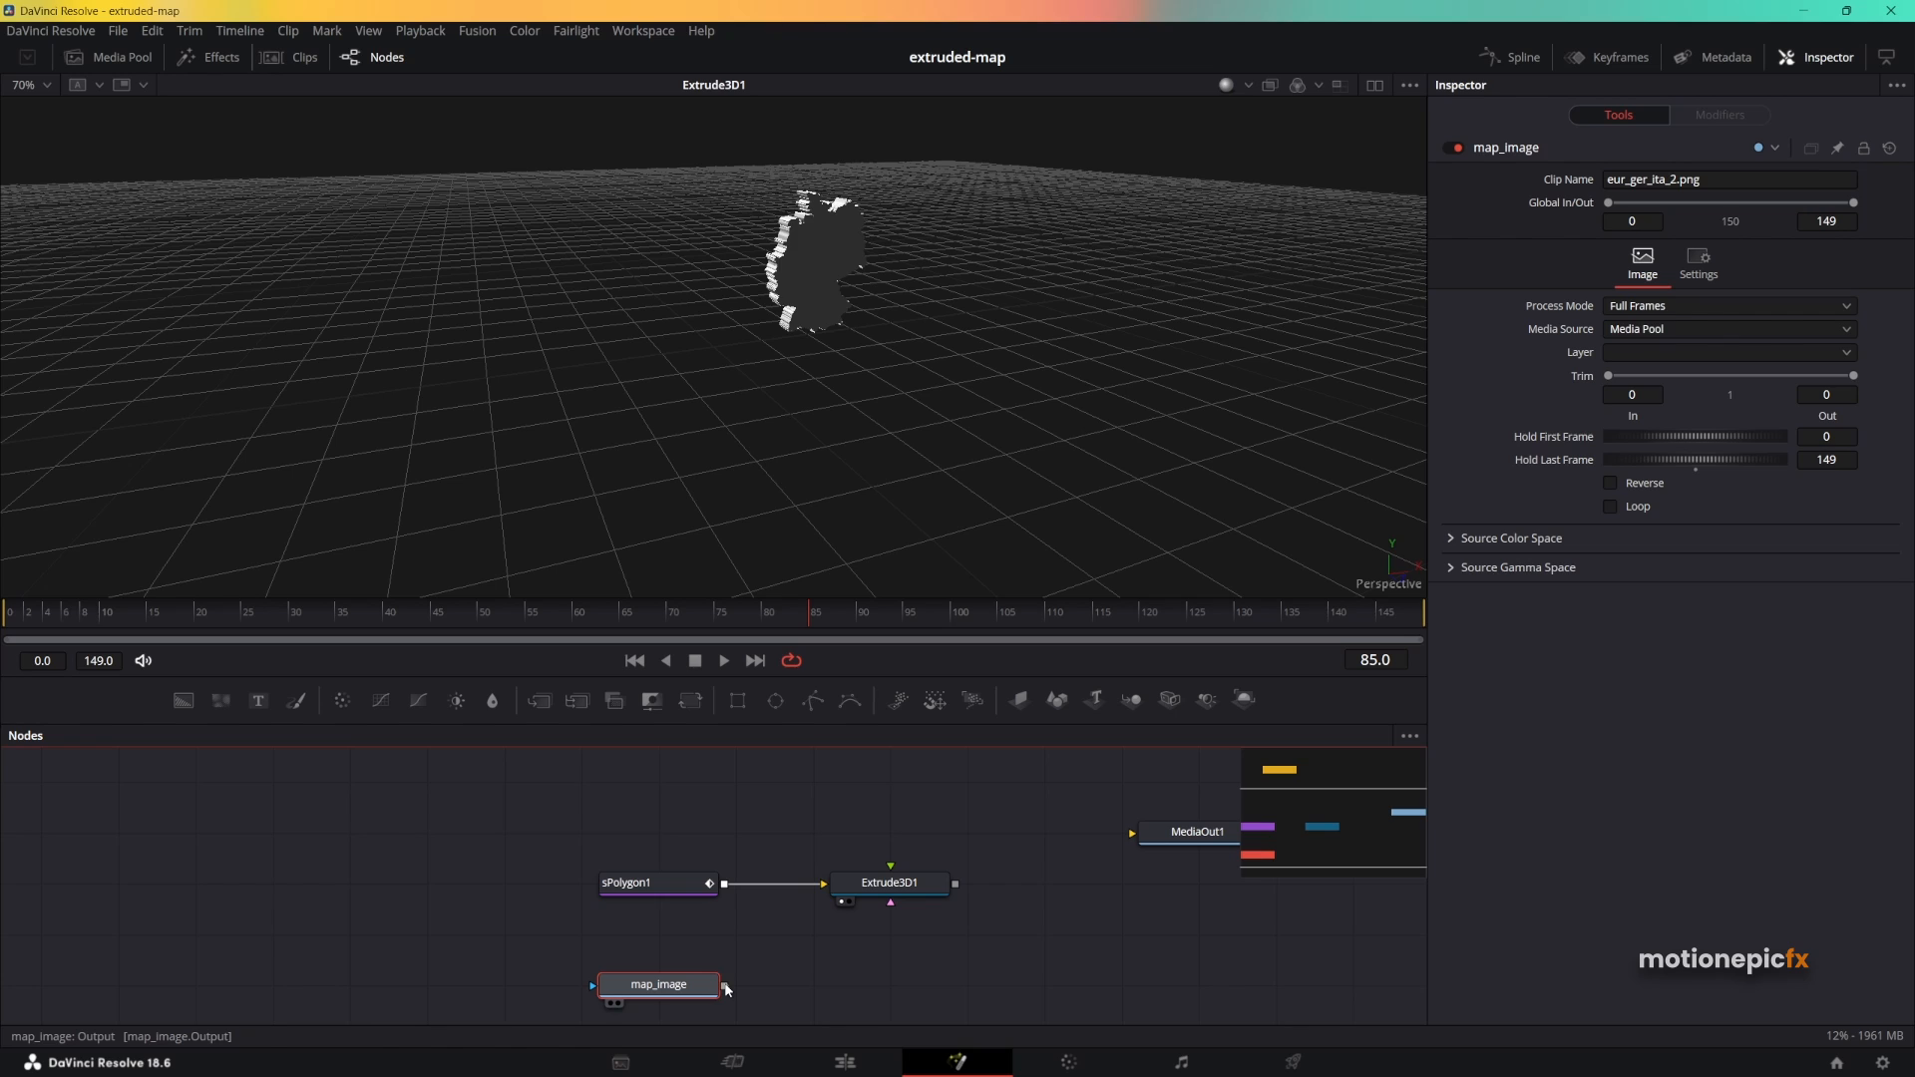
# Show map_image in the viewer, zoomed out to the whole image.
pyautogui.moveTo(726, 986); pyautogui.dragTo(958, 882)
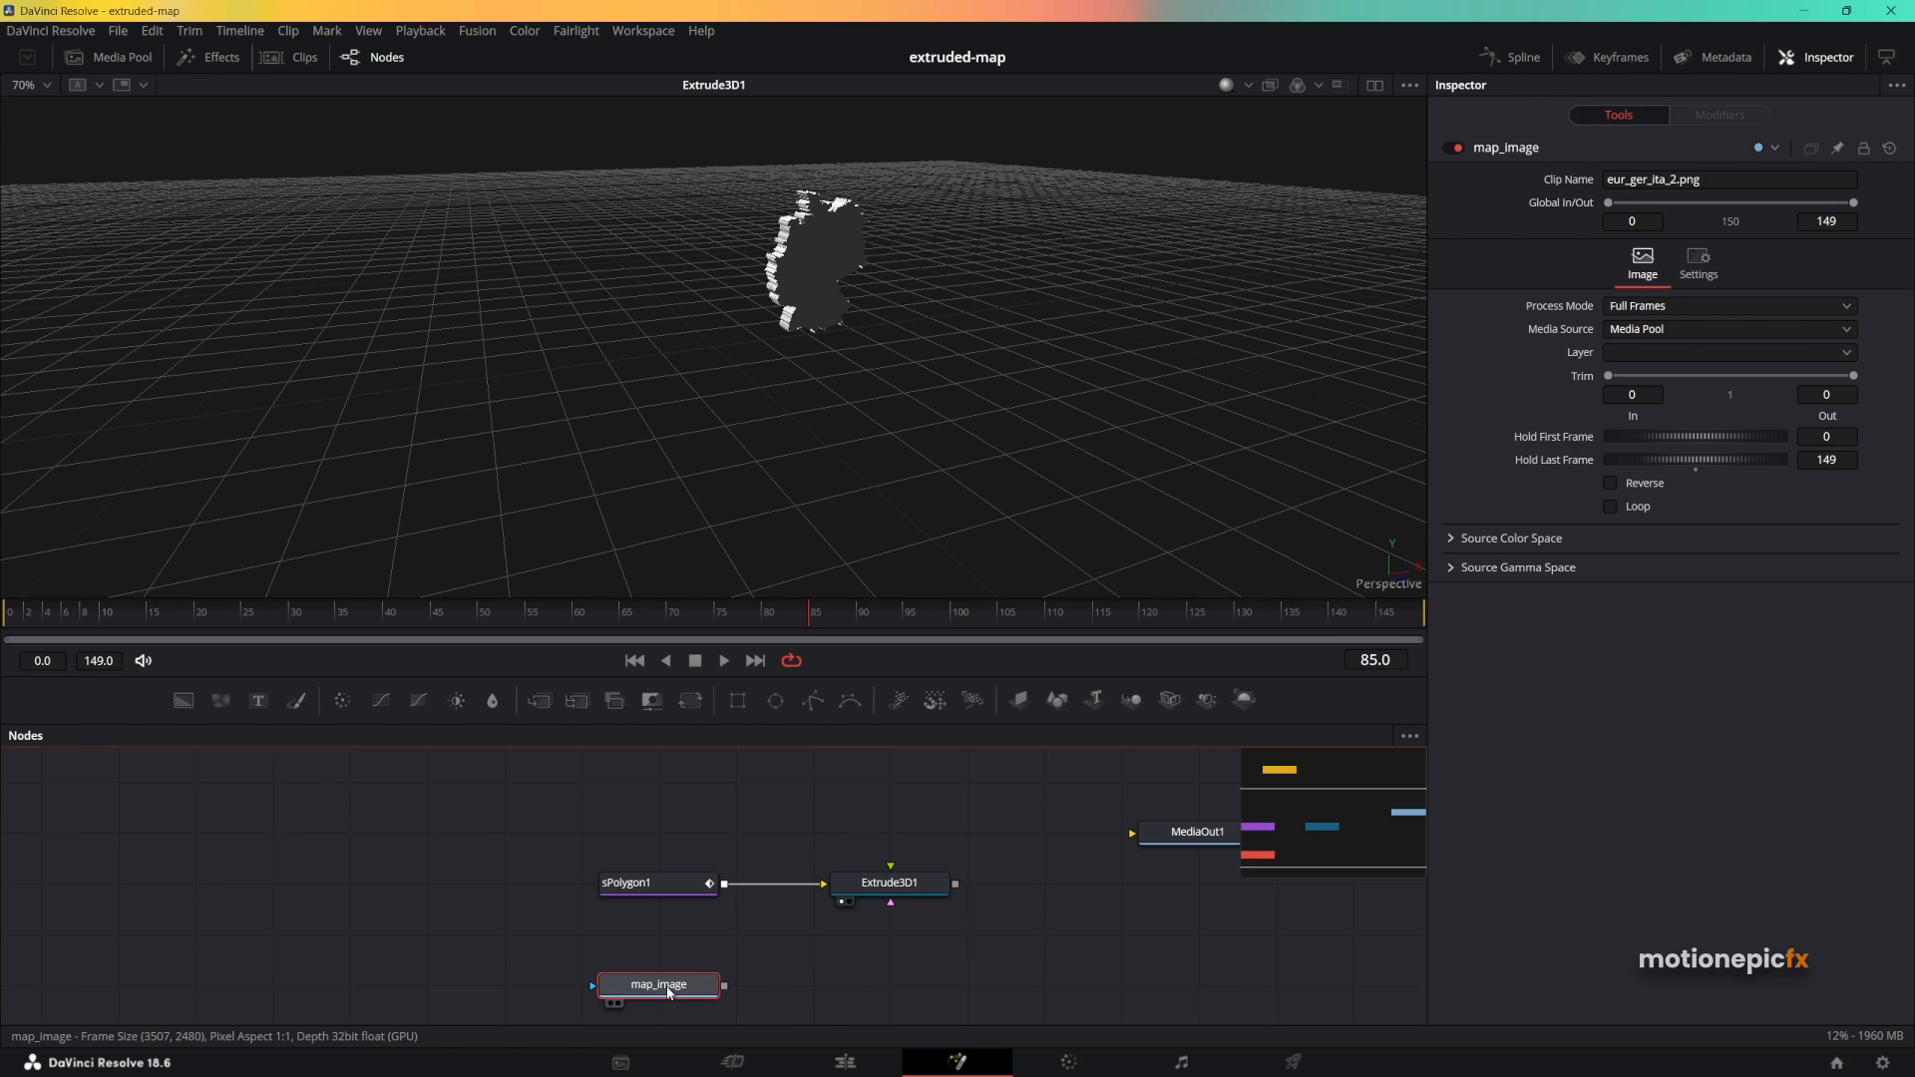
pyautogui.press('1')
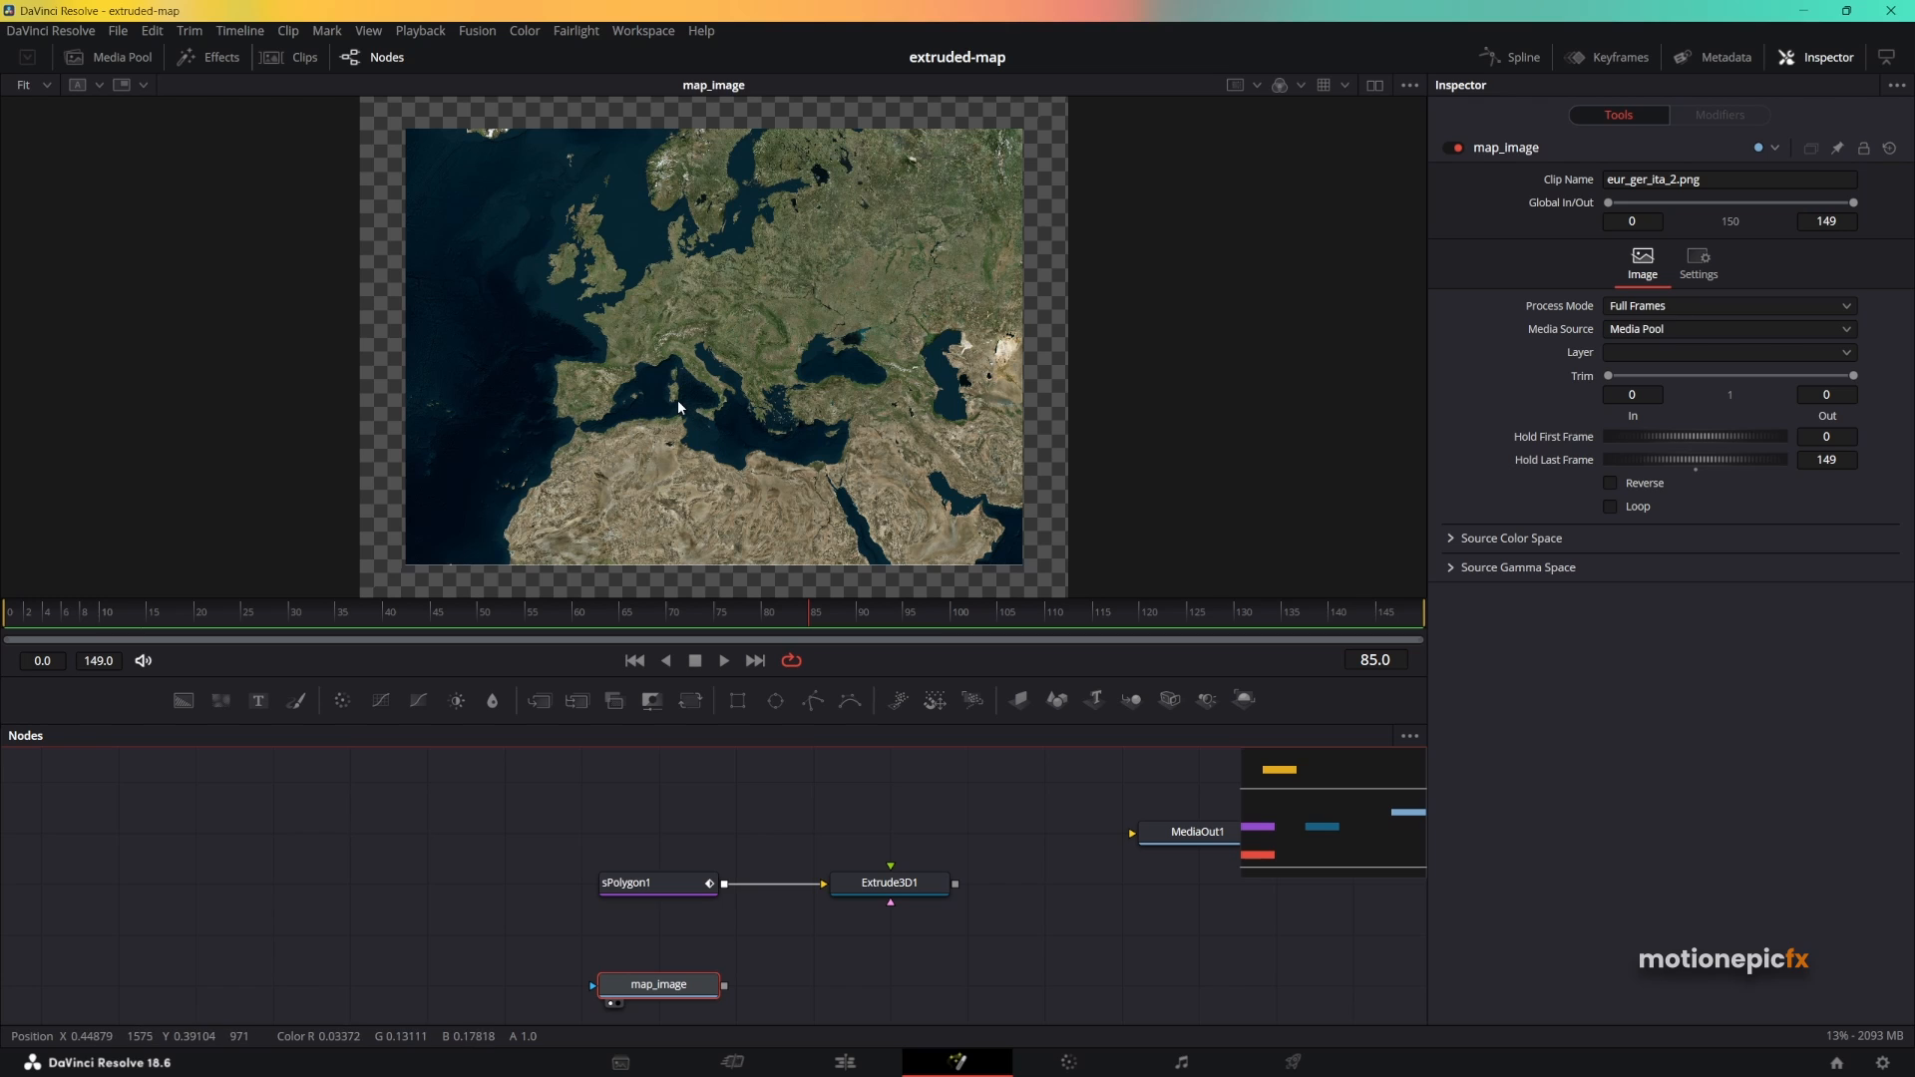
pyautogui.scroll(-1, 679, 402)
# Add an Image Plane 3D after map_image and combine it with Extrude3D1 in a Merge 3D.
pyautogui.hotkey('shift', 'space')
pyautogui.write('spol')
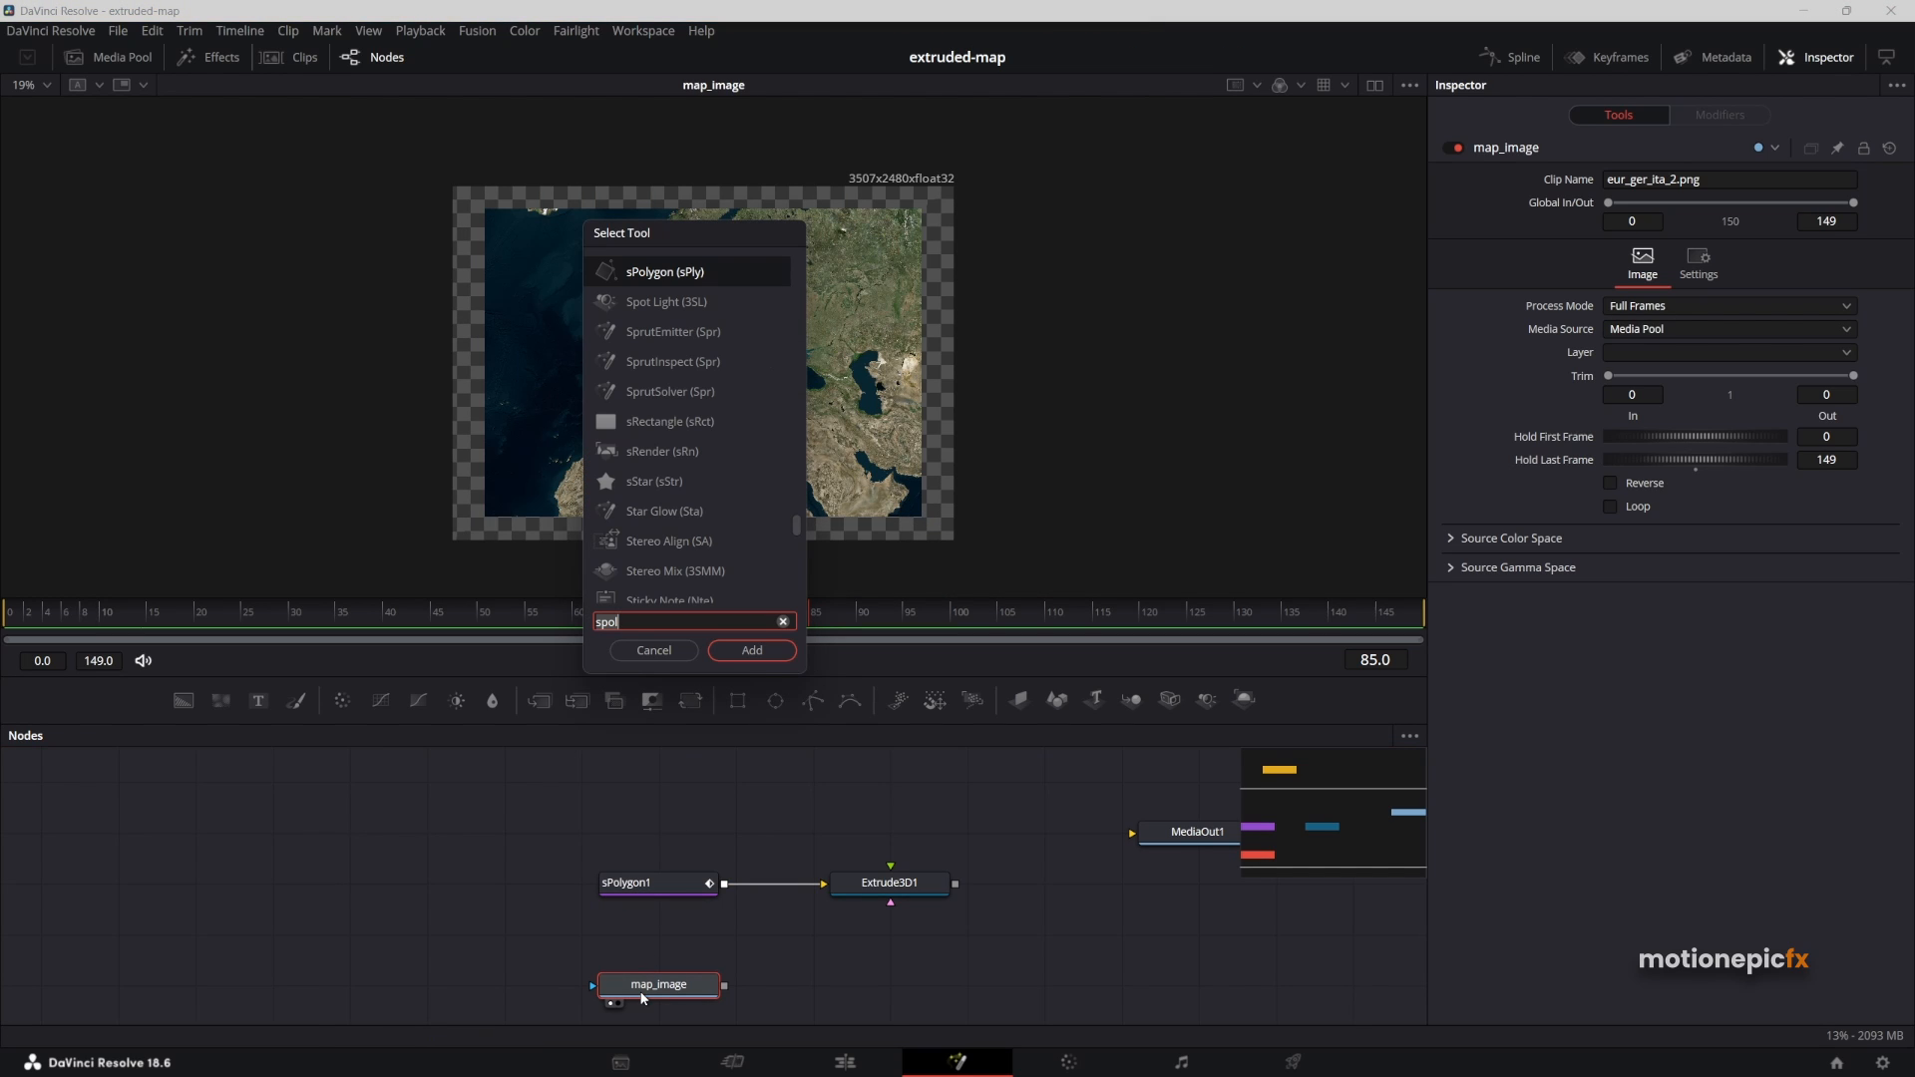
pyautogui.press('BackSpace')
pyautogui.press('BackSpace')
pyautogui.press('BackSpace')
pyautogui.press('BackSpace')
pyautogui.write('image')
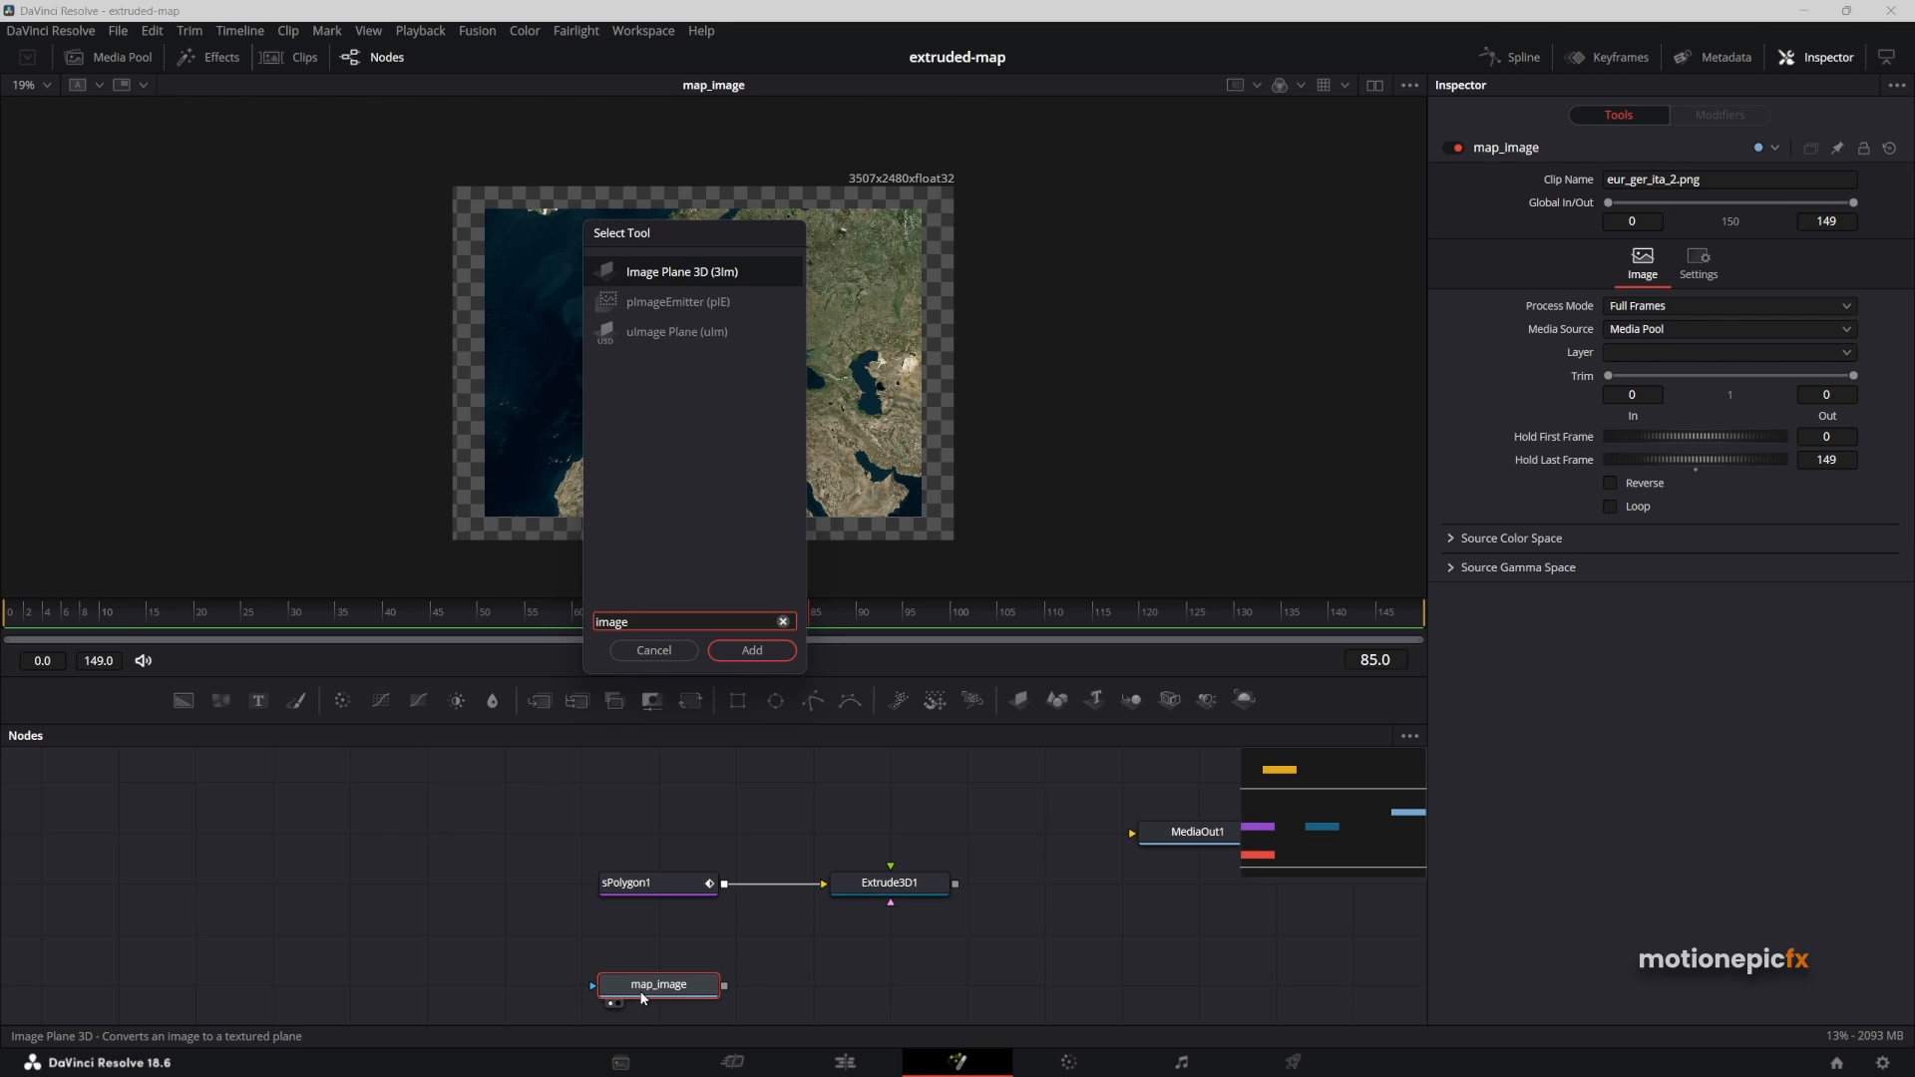
pyautogui.press('Return')
pyautogui.moveTo(542, 919); pyautogui.dragTo(954, 878)
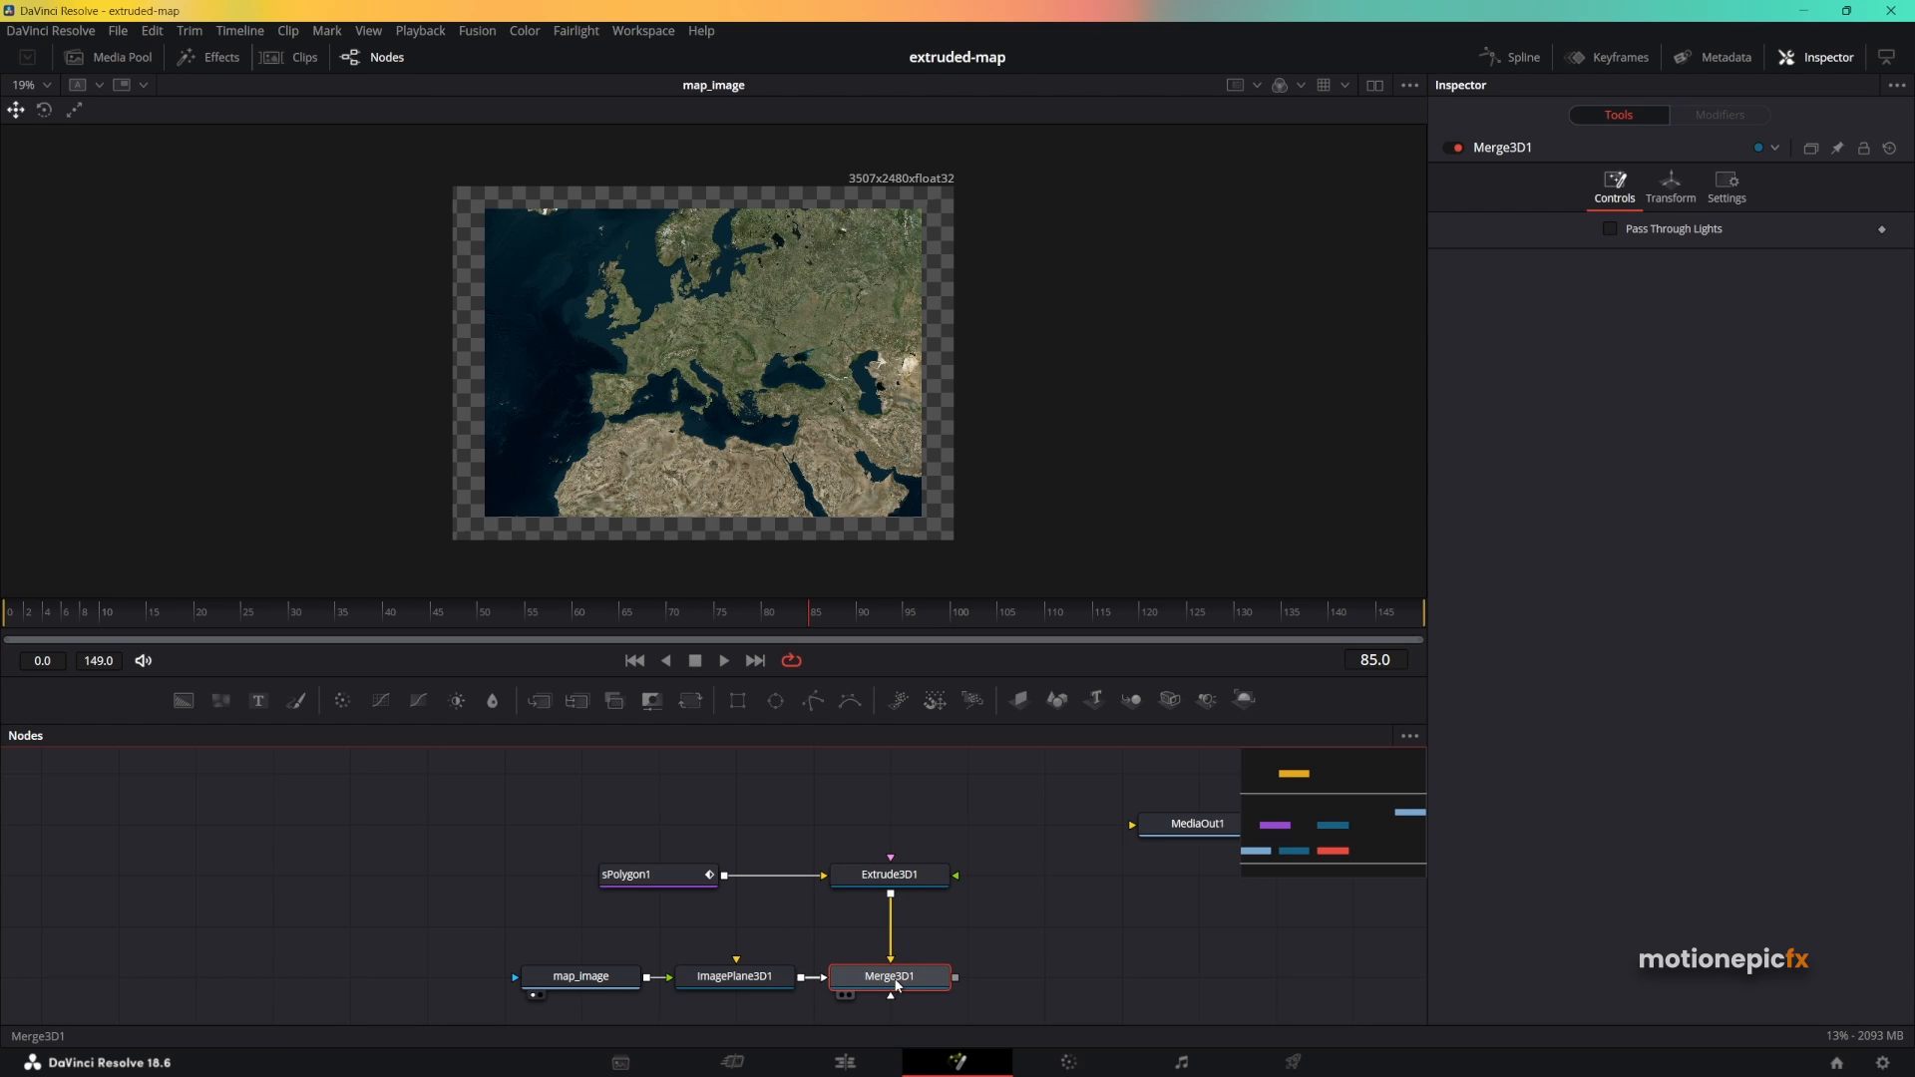
# Show Merge3D1 in the viewer and scale Extrude3D1 down to about 0.349.
pyautogui.press('1')
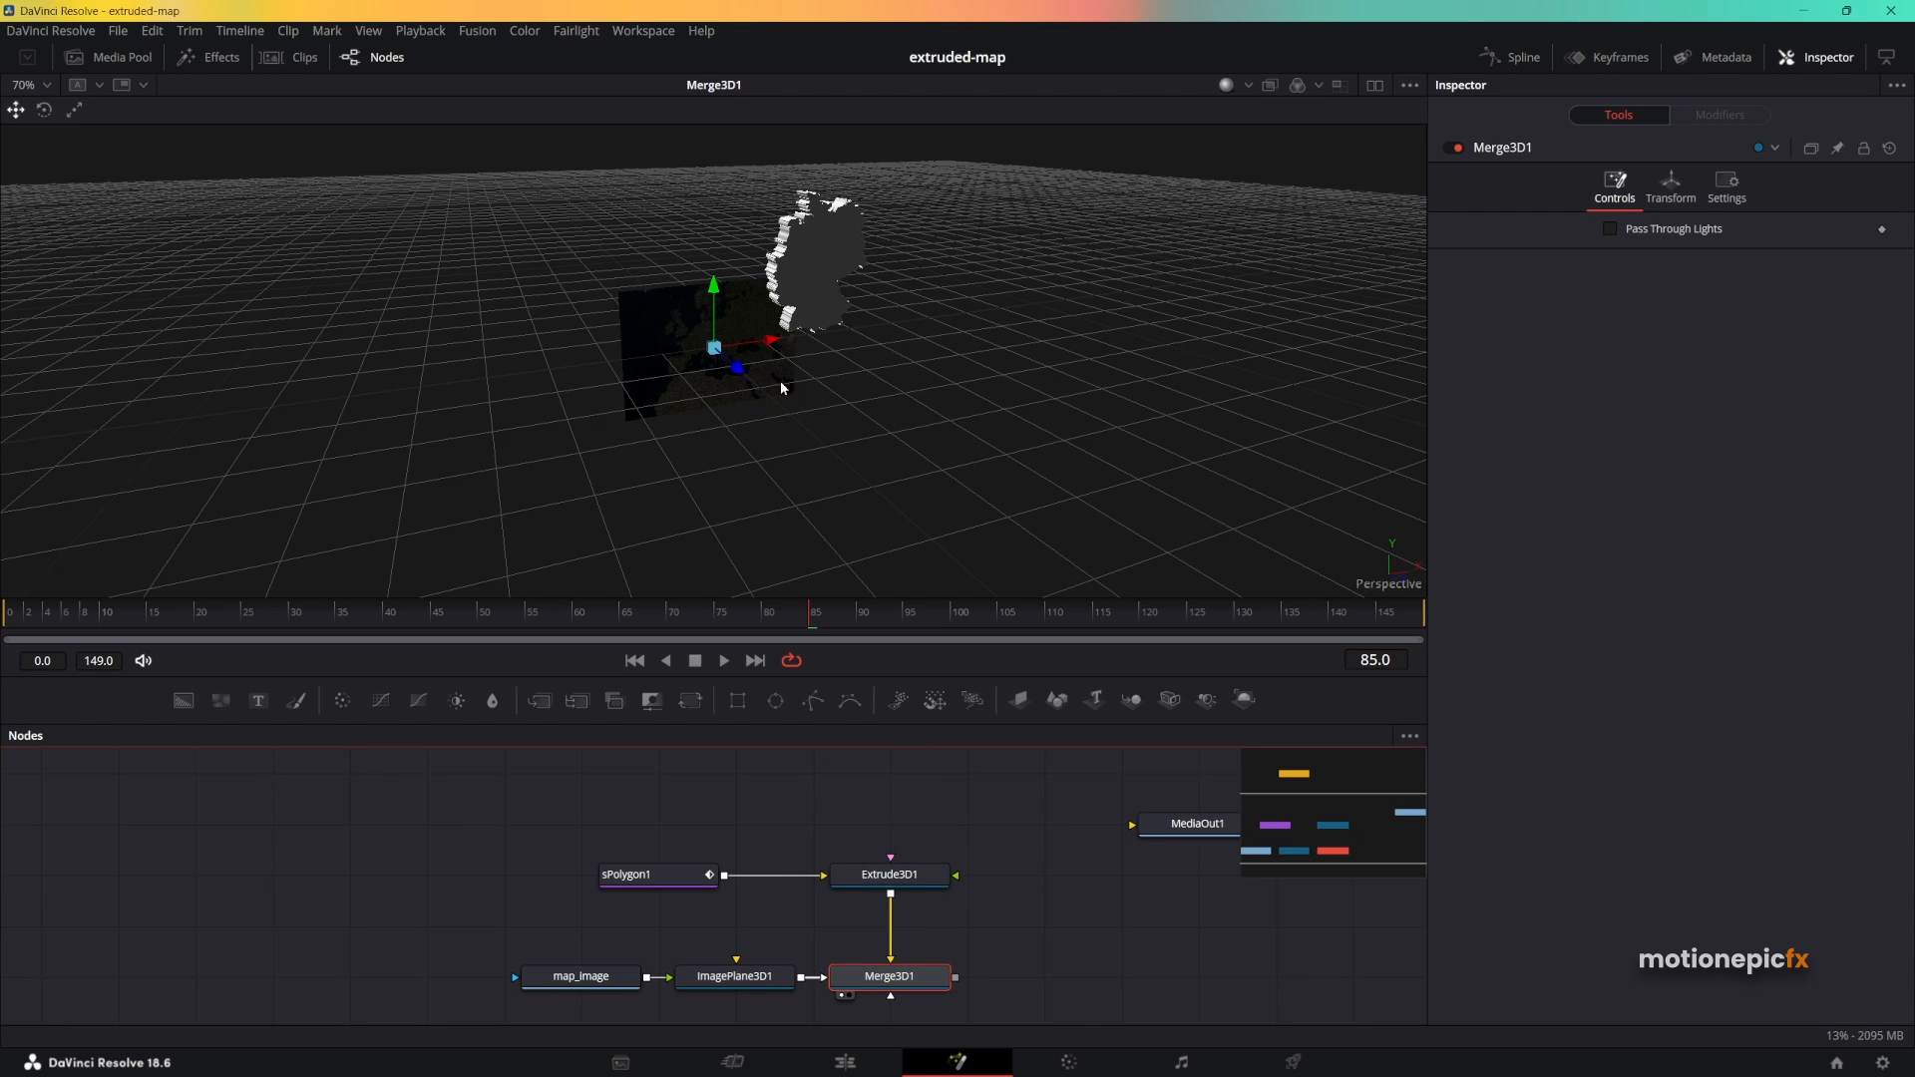
pyautogui.scroll(2, 696, 302)
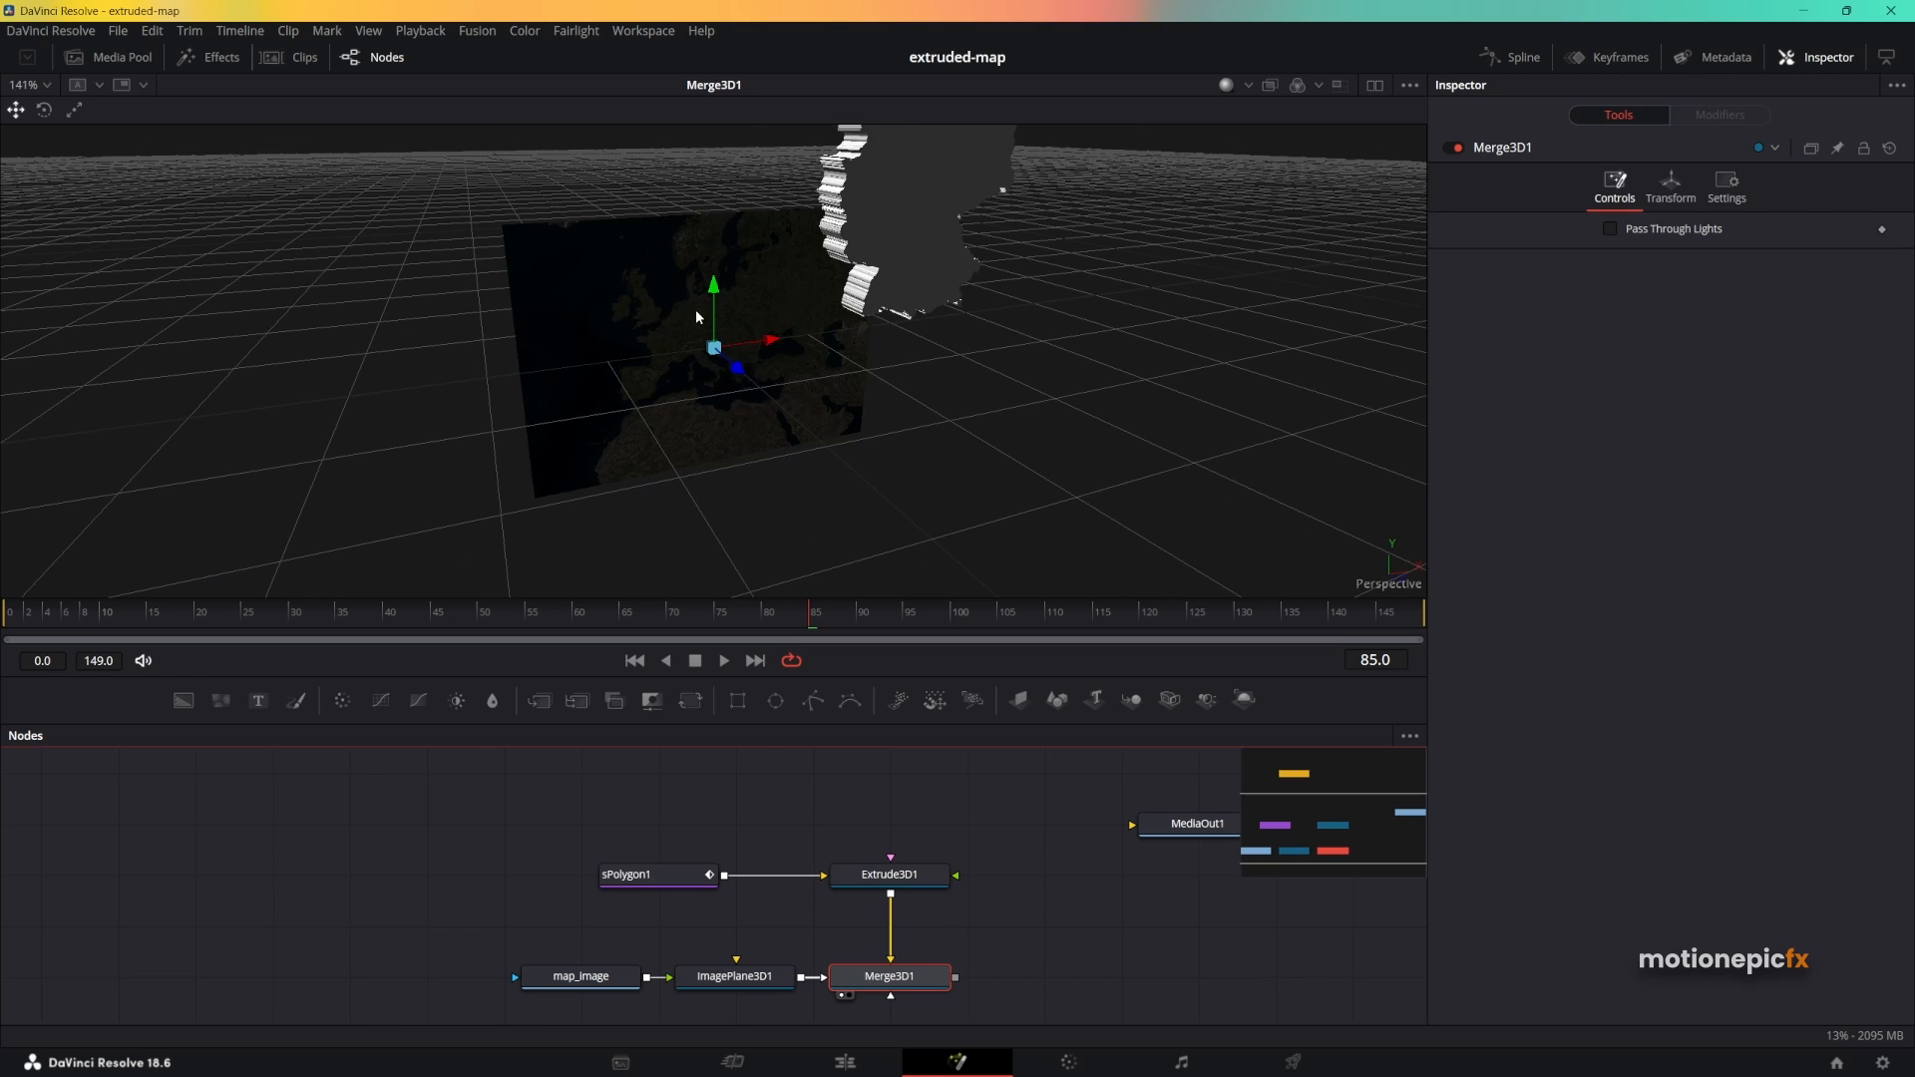
pyautogui.moveTo(696, 302); pyautogui.dragTo(878, 357)
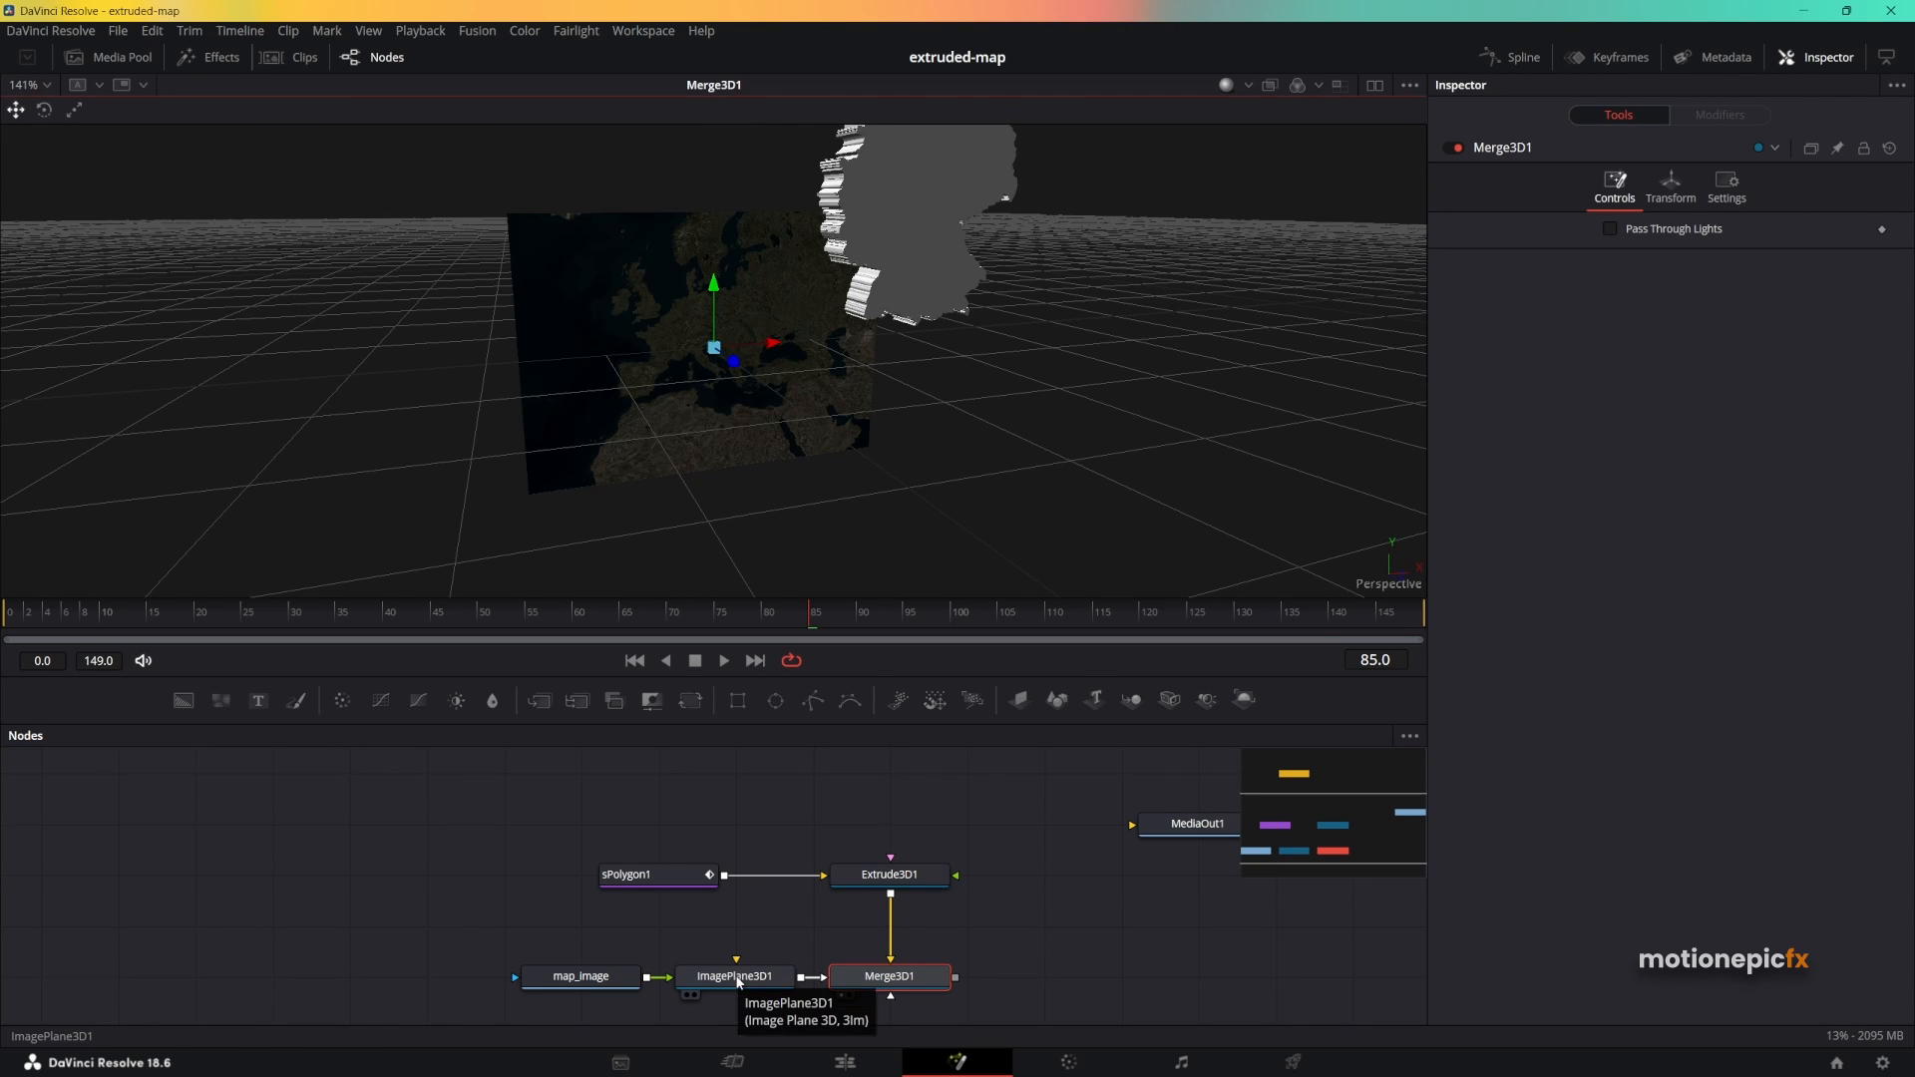
pyautogui.click(889, 875)
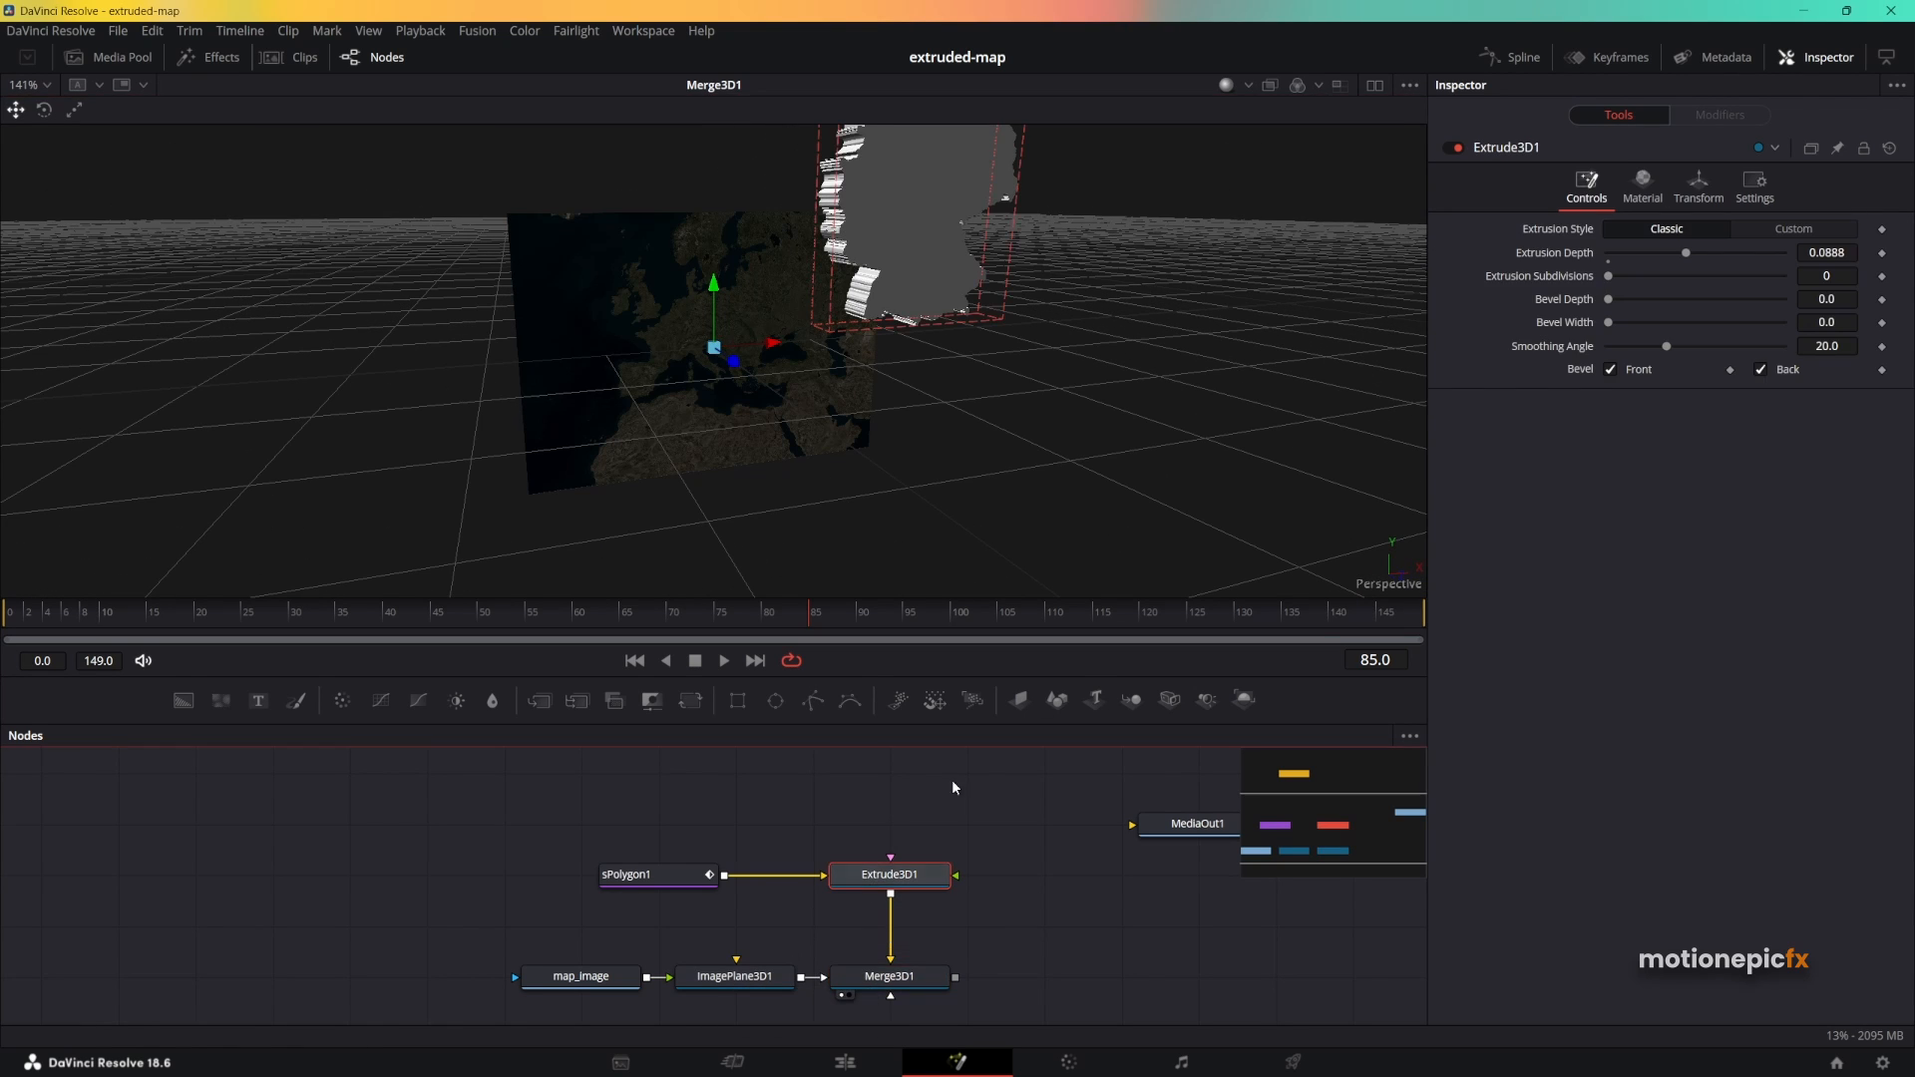
pyautogui.click(1698, 186)
pyautogui.moveTo(1643, 535); pyautogui.dragTo(1621, 531)
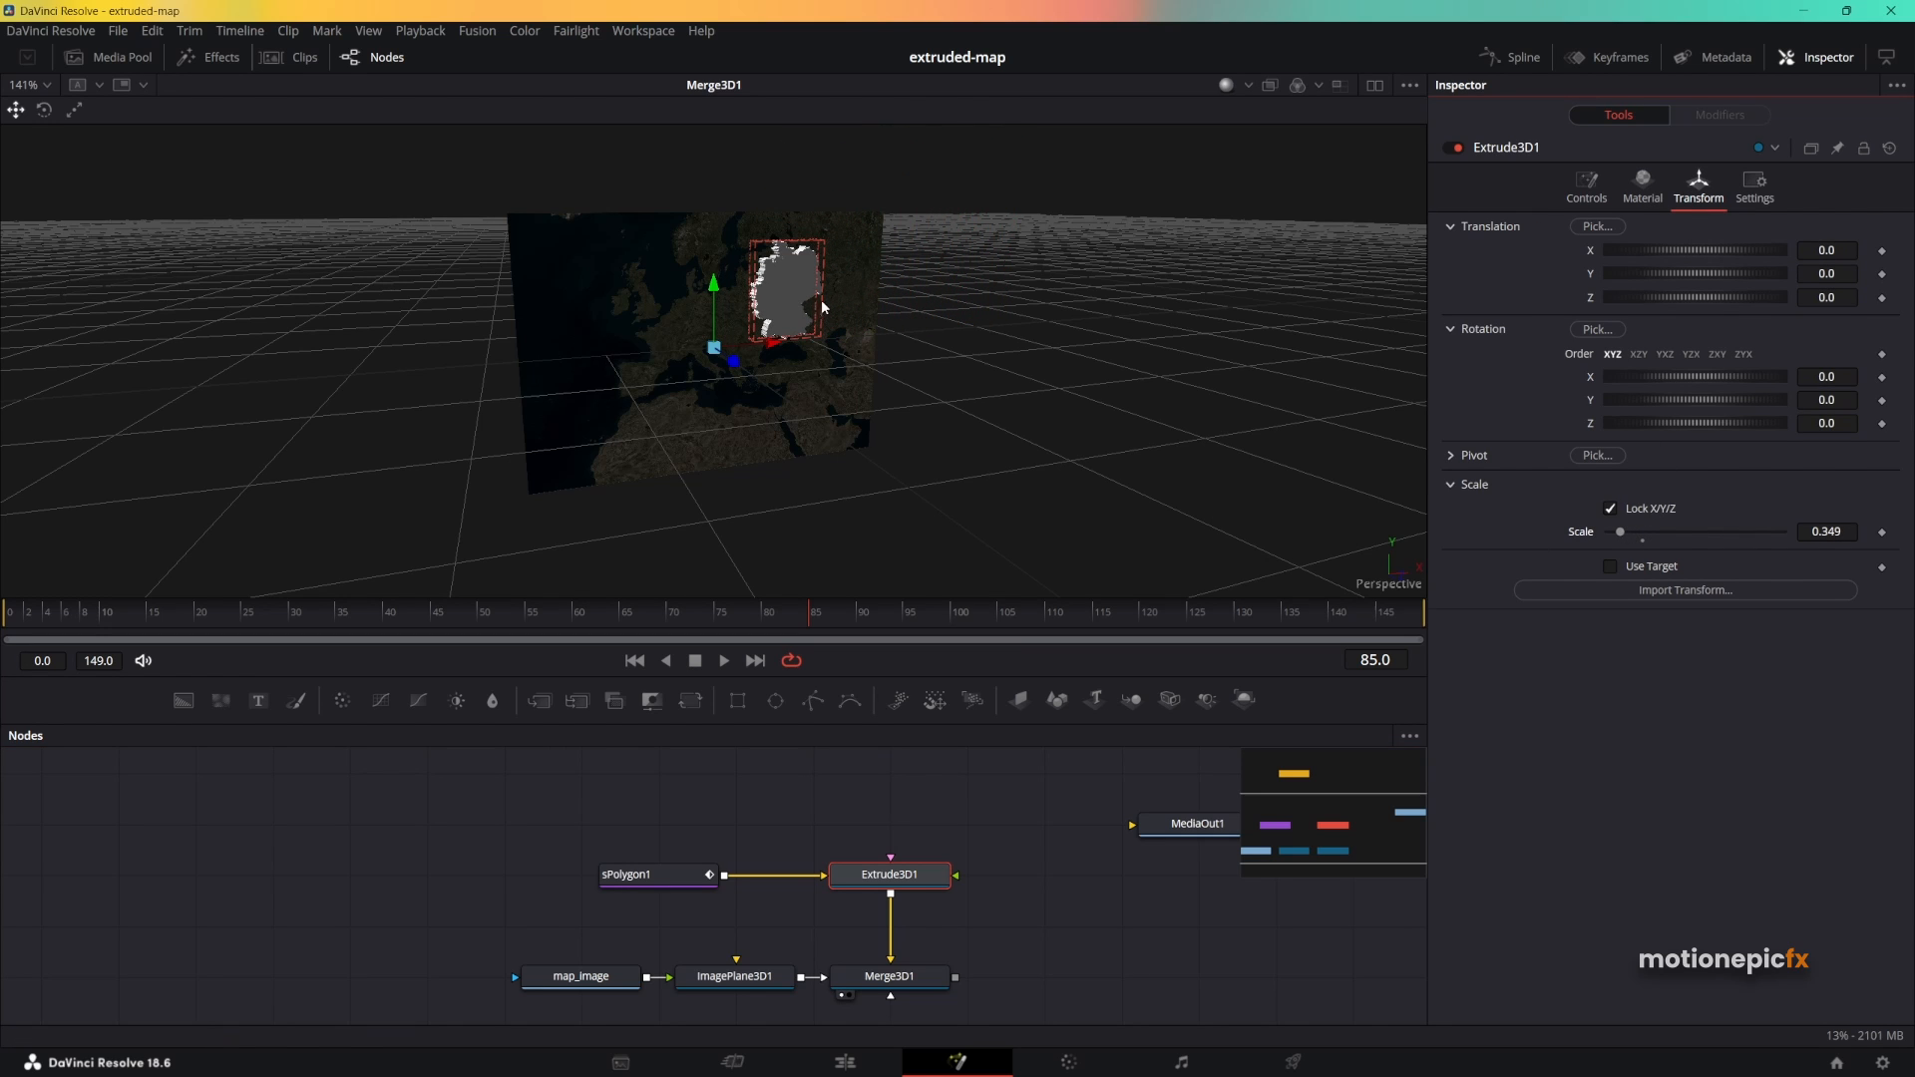
pyautogui.scroll(5, 762, 274)
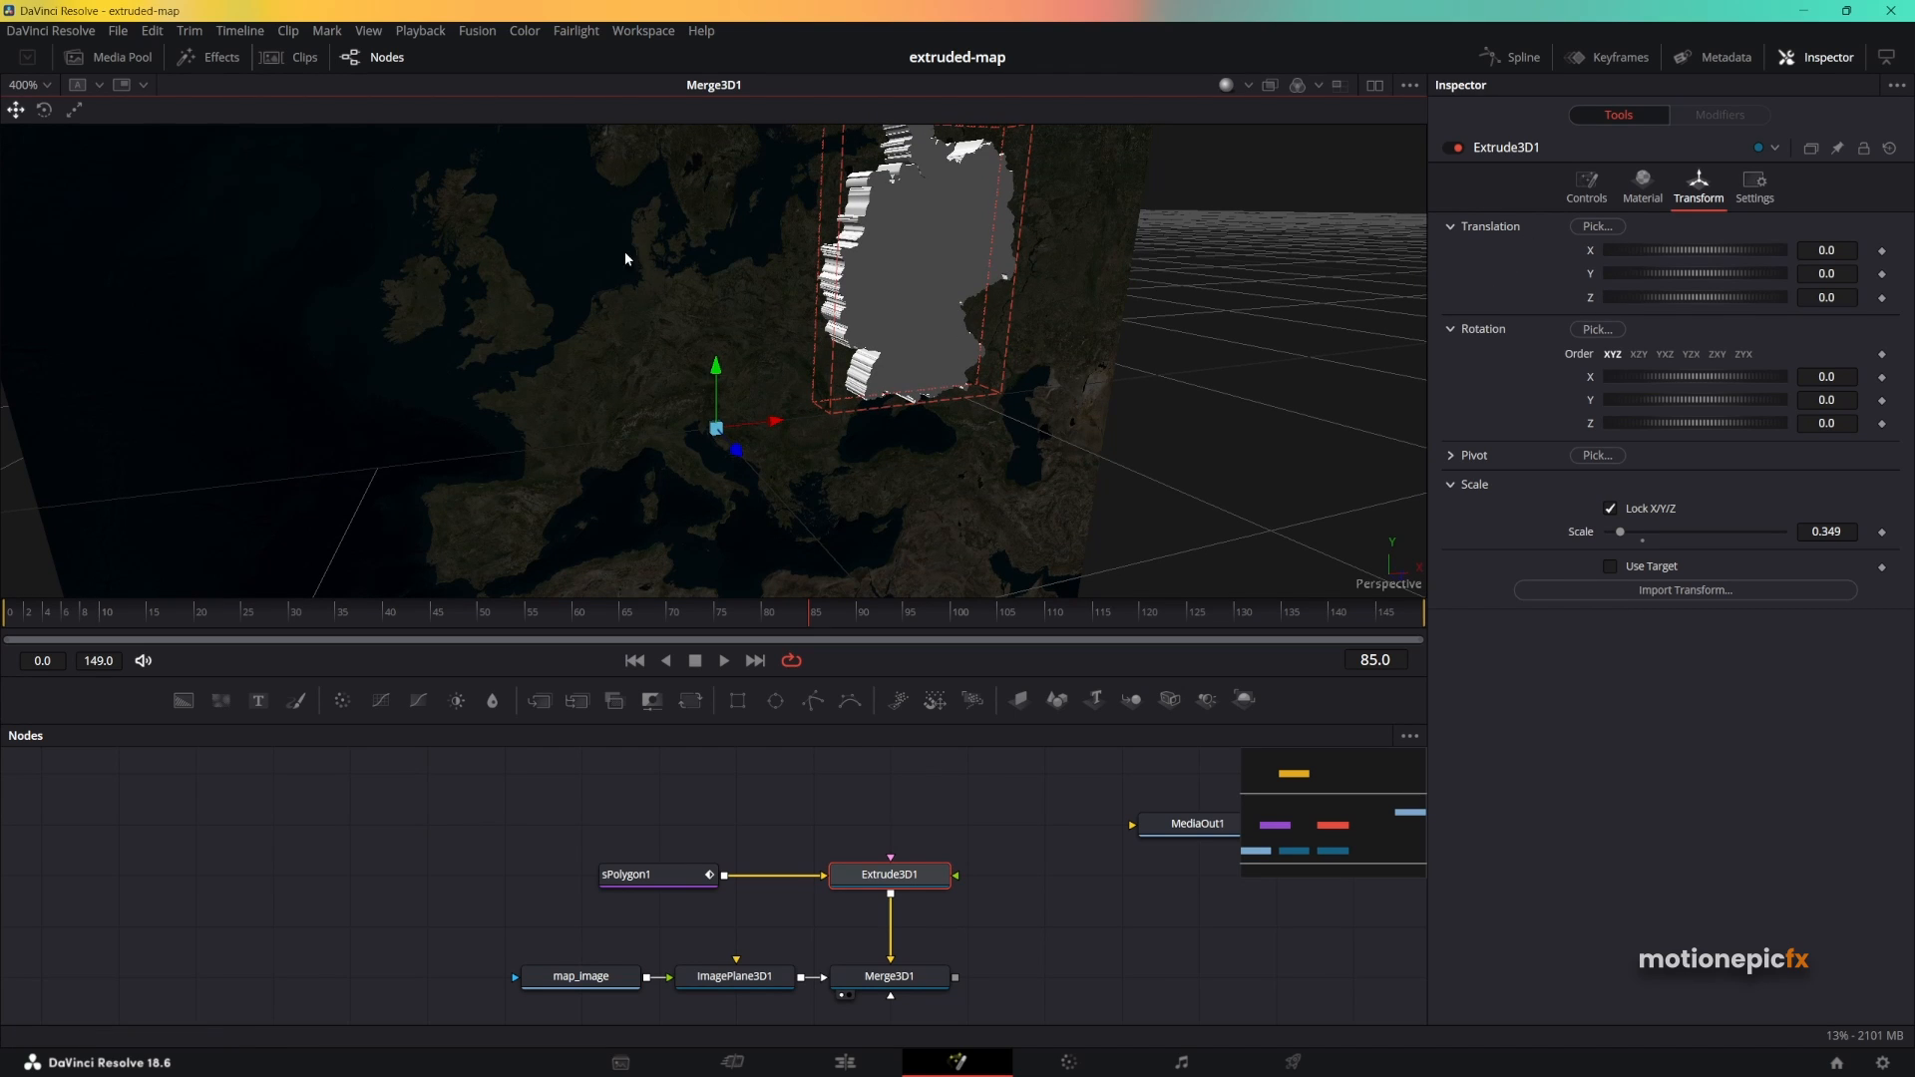
# Add a Renderer 3D after Merge3D1 and show its output in the viewer.
pyautogui.click(624, 933)
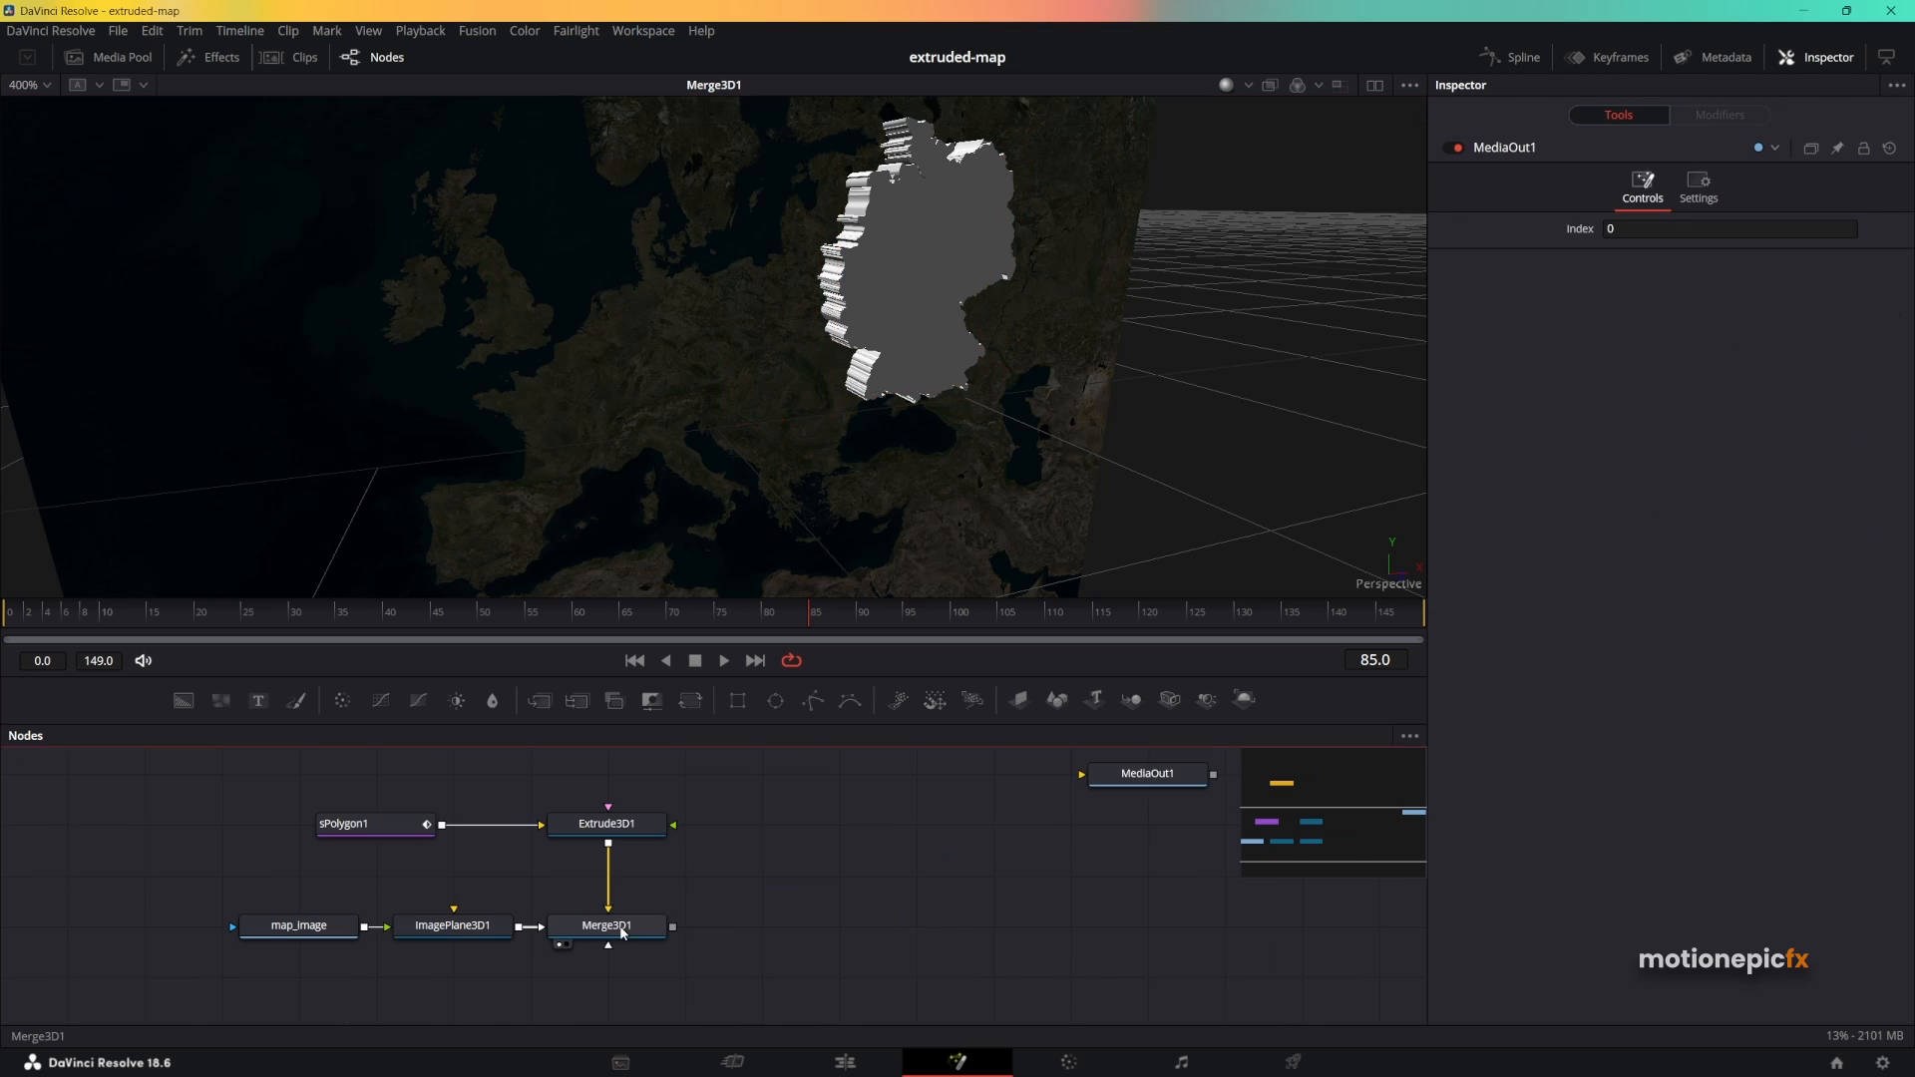
pyautogui.hotkey('shift', 'space')
pyautogui.write('image')
pyautogui.press('BackSpace')
pyautogui.press('BackSpace')
pyautogui.press('BackSpace')
pyautogui.press('BackSpace')
pyautogui.press('BackSpace')
pyautogui.write('render')
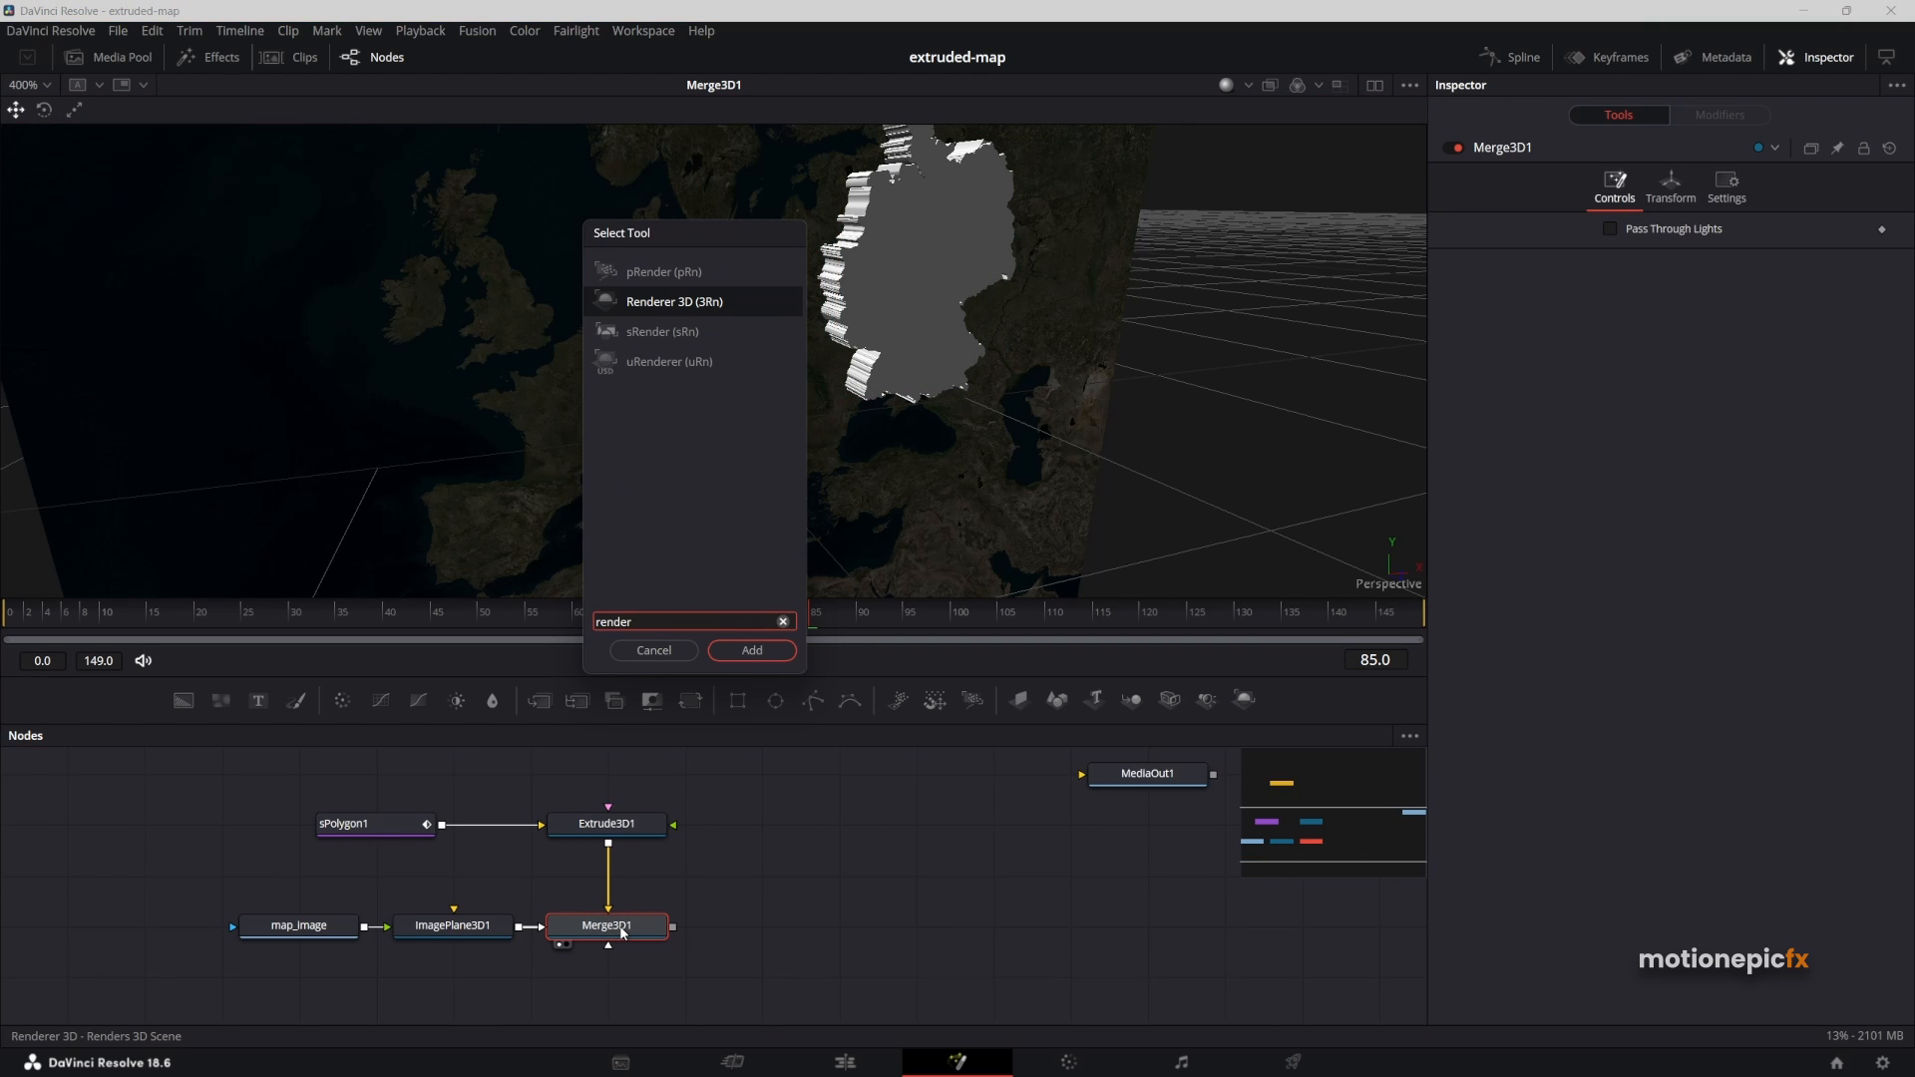
pyautogui.press('Return')
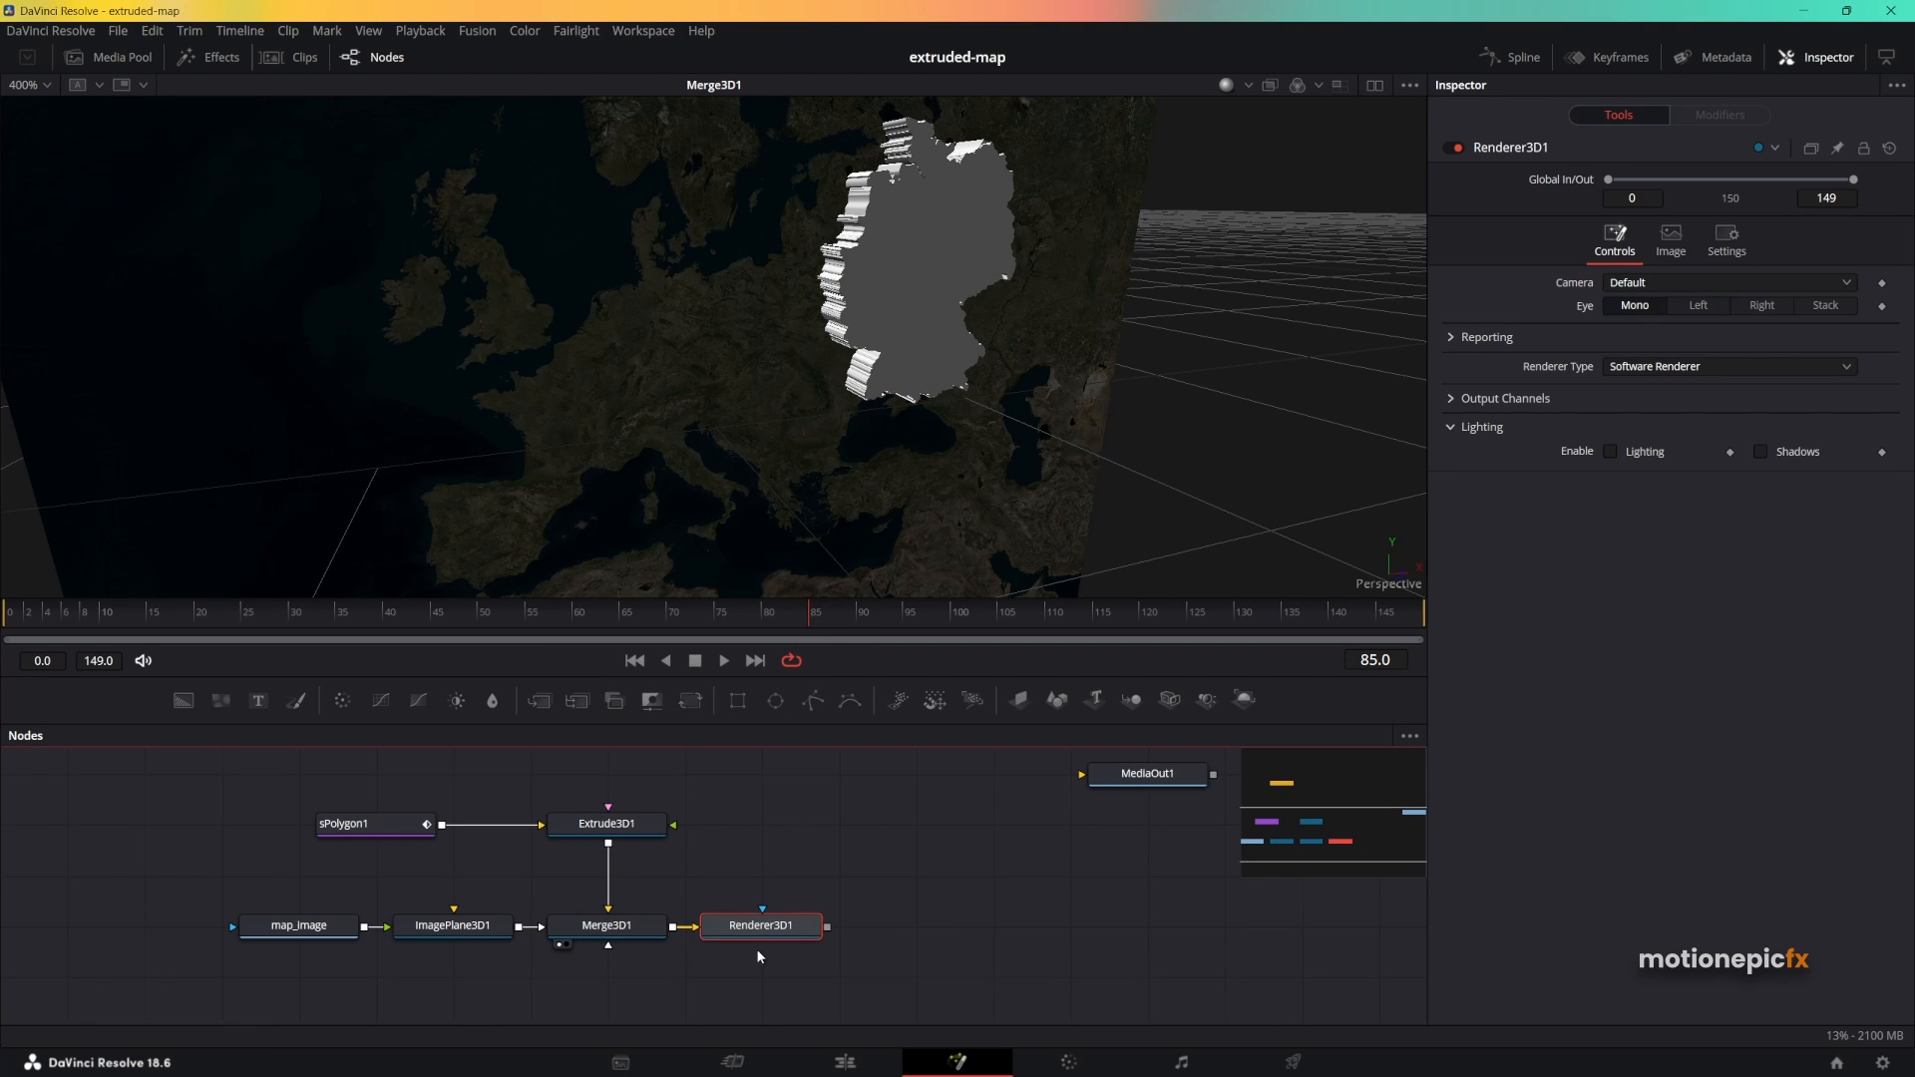
pyautogui.moveTo(778, 924); pyautogui.dragTo(856, 921)
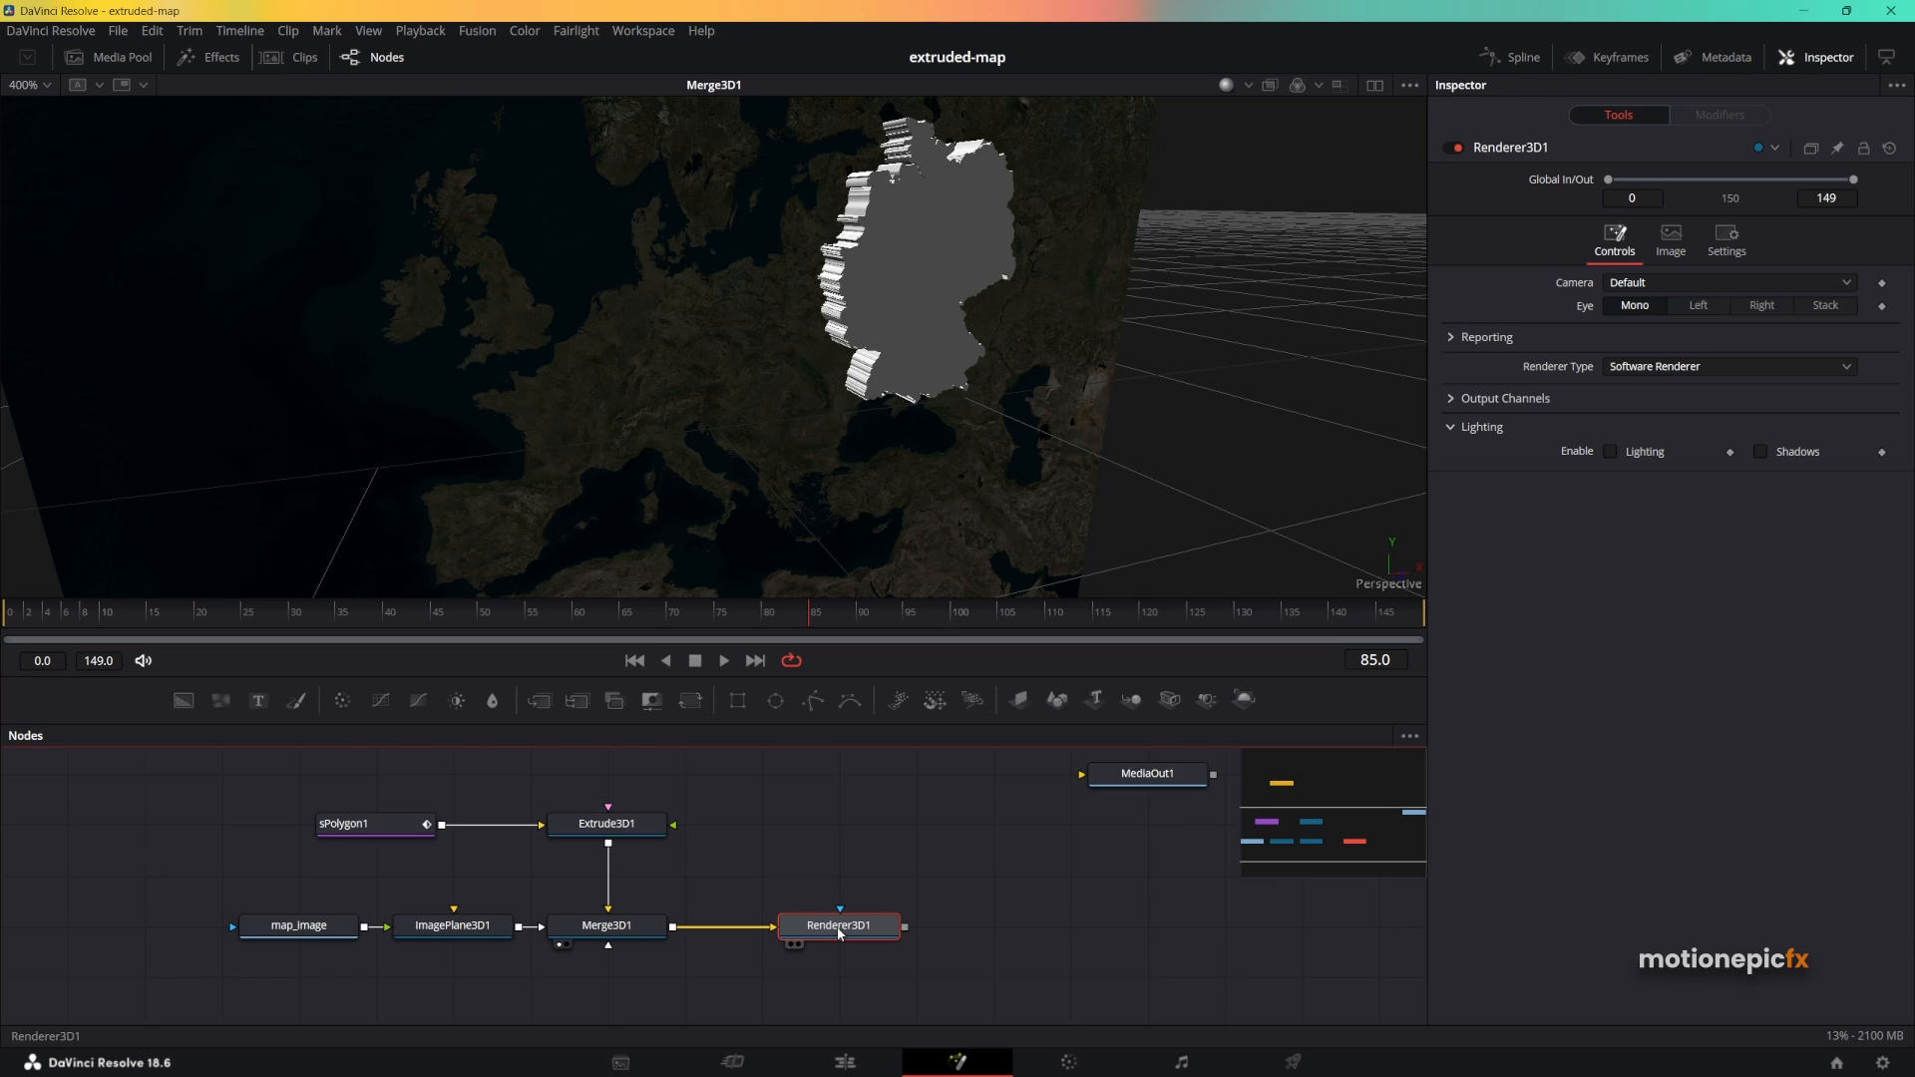
pyautogui.press('1')
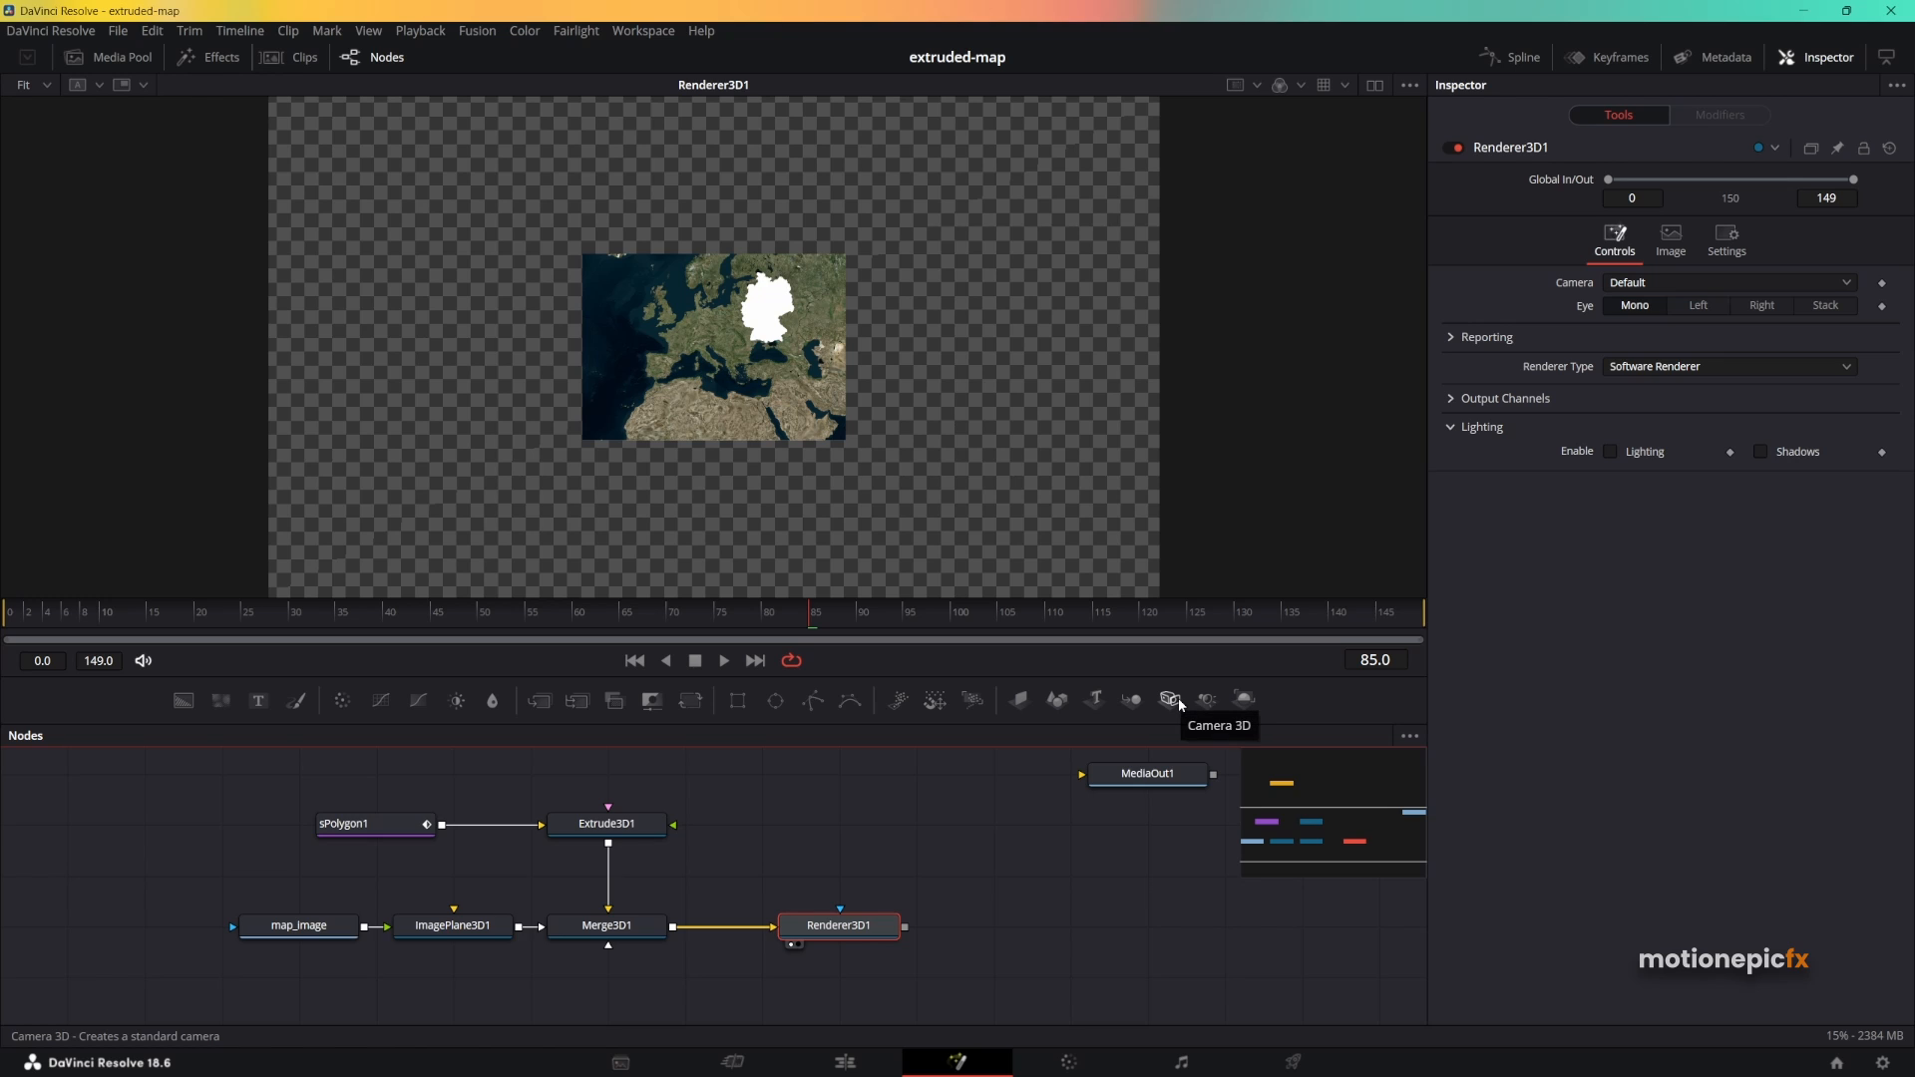
# Connect a Camera 3D to Merge3D1 and move it to about Z 1.41 so the map fills the frame.
pyautogui.moveTo(1178, 706); pyautogui.dragTo(638, 909)
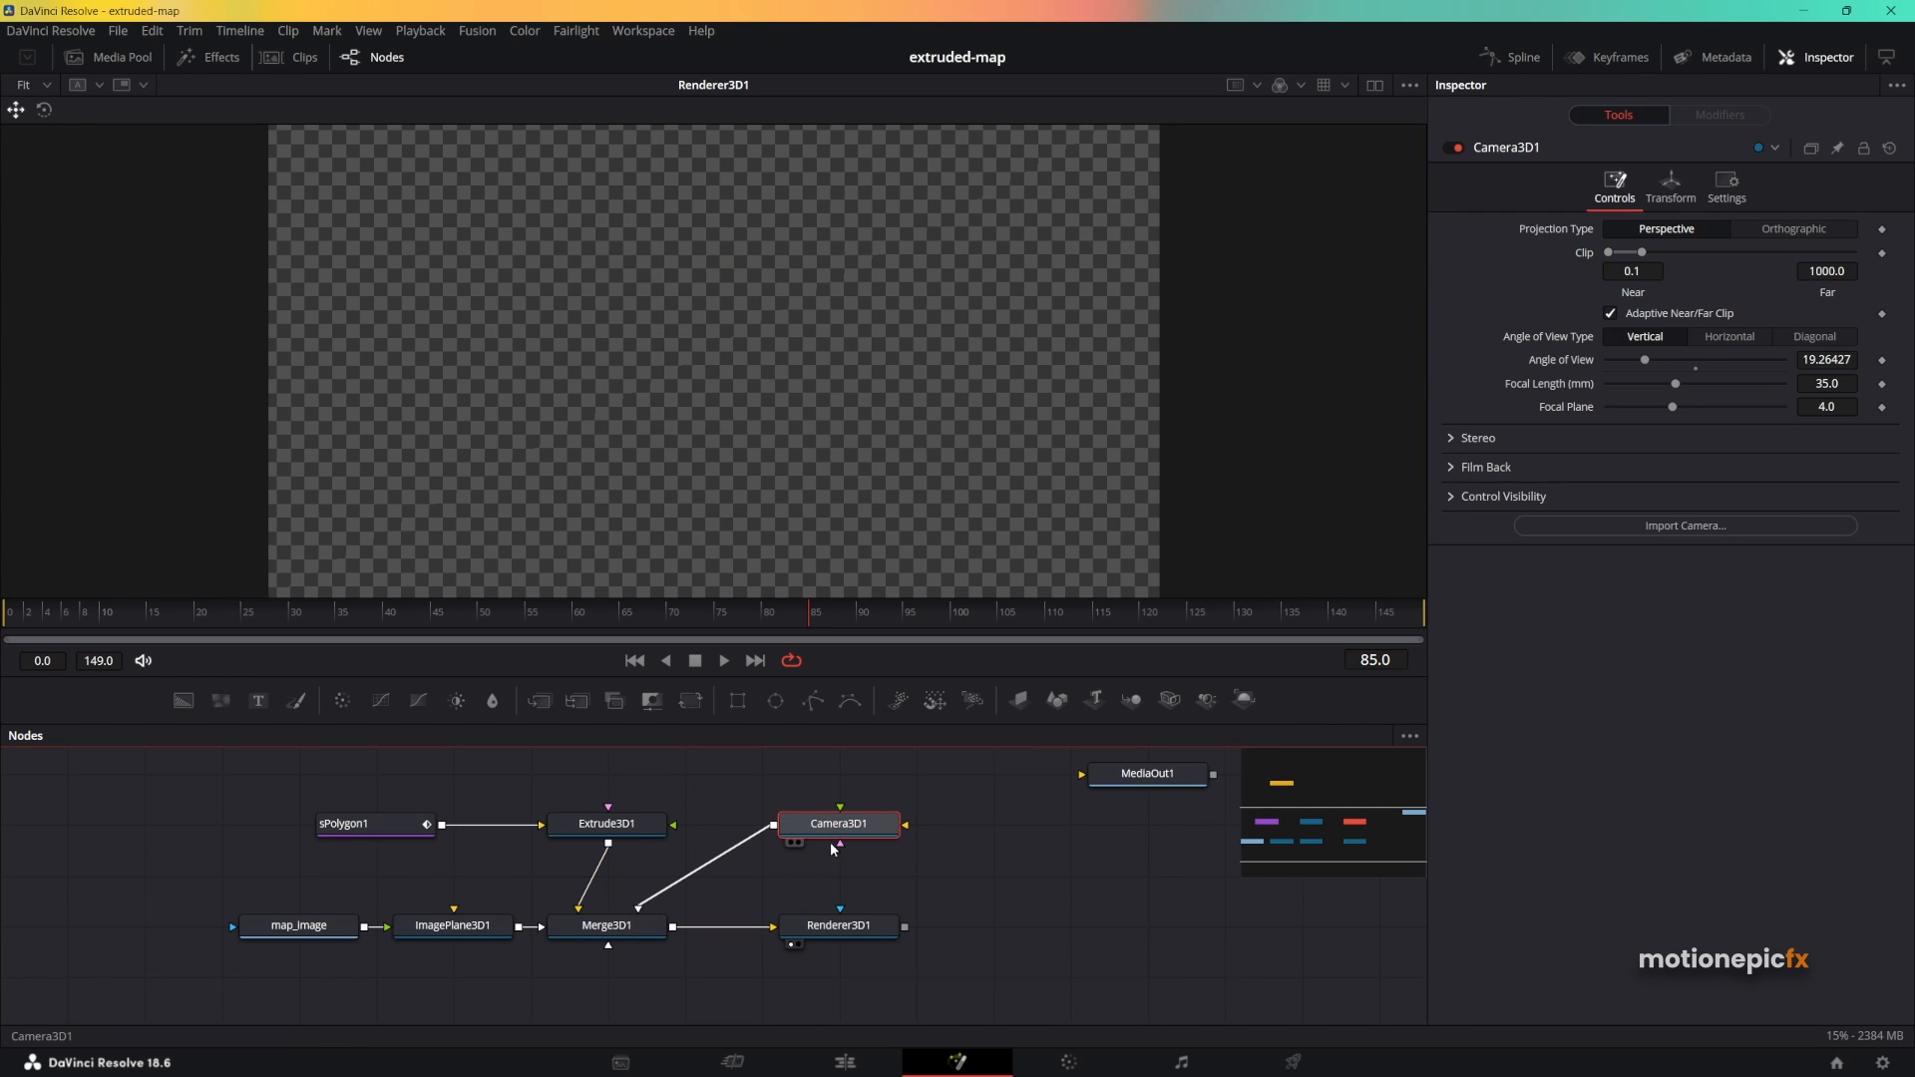
pyautogui.click(1667, 189)
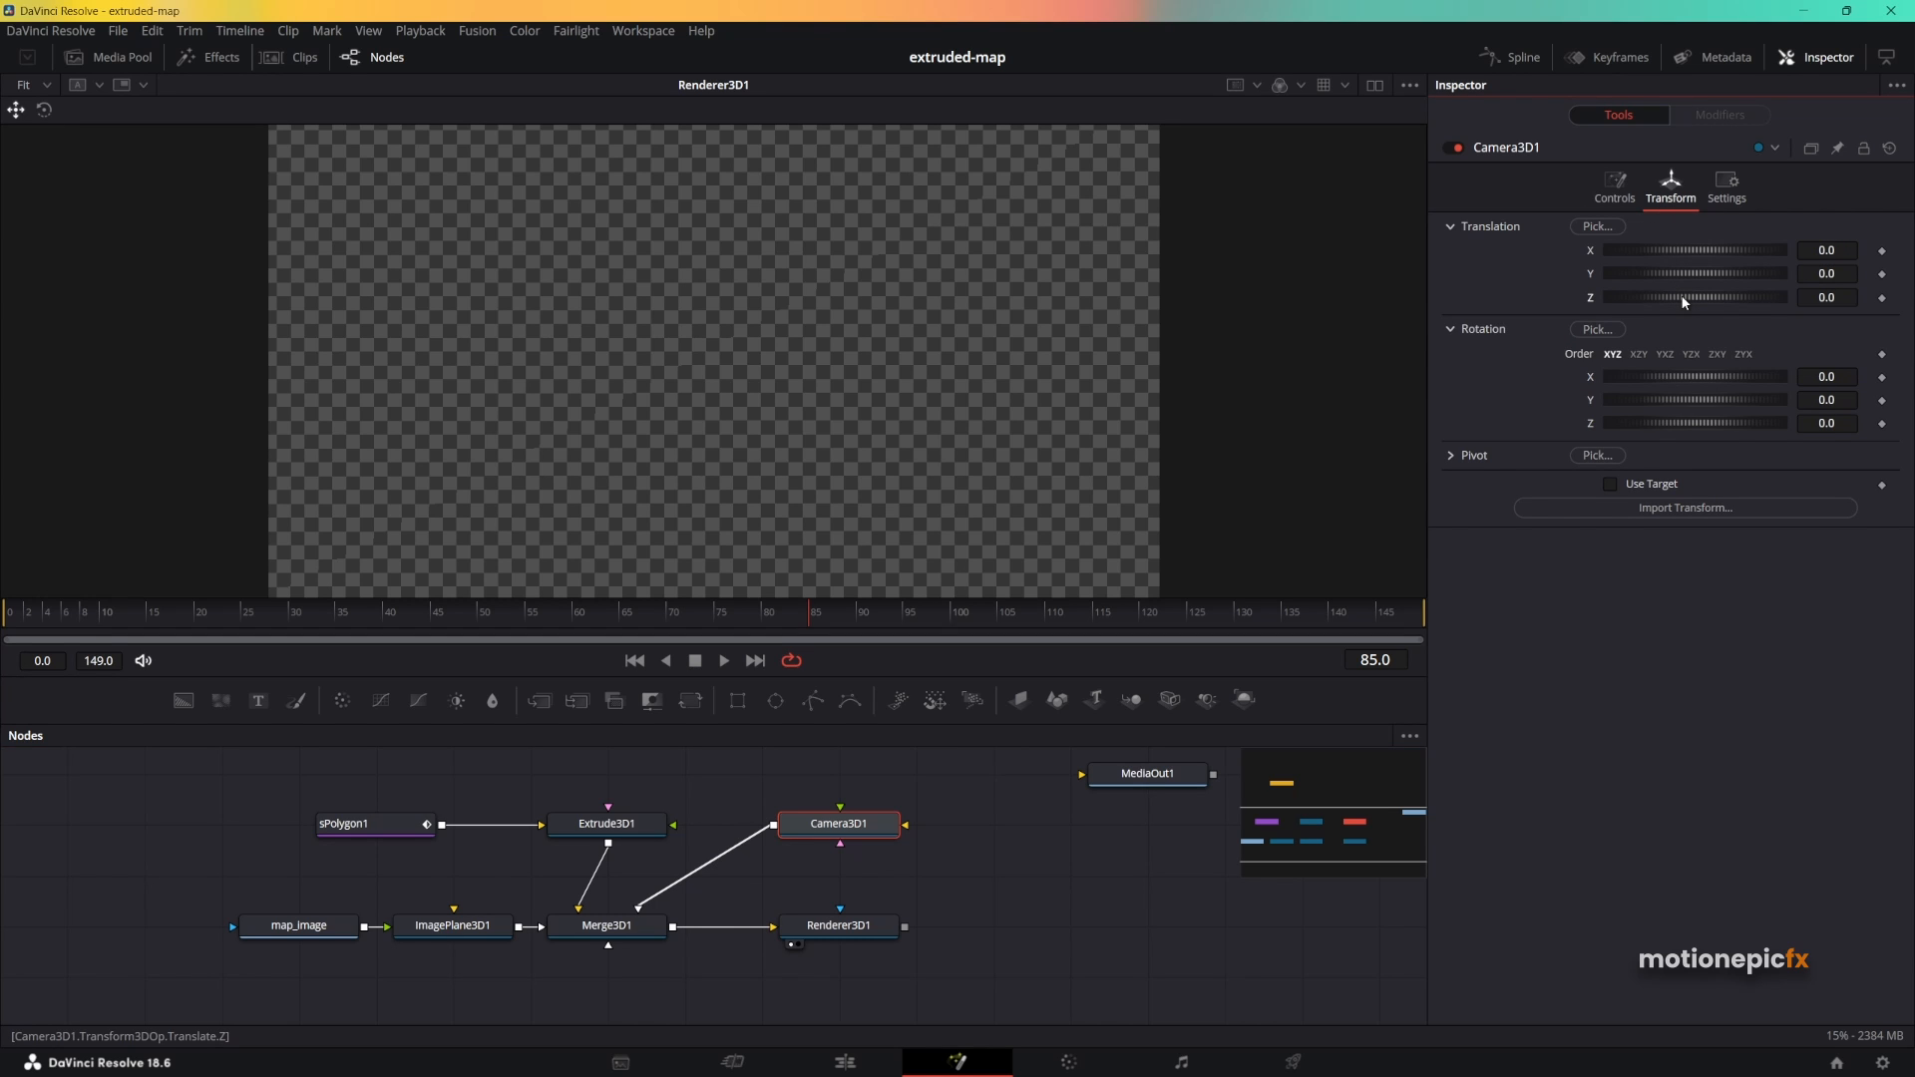
pyautogui.moveTo(1684, 301); pyautogui.dragTo(1695, 299)
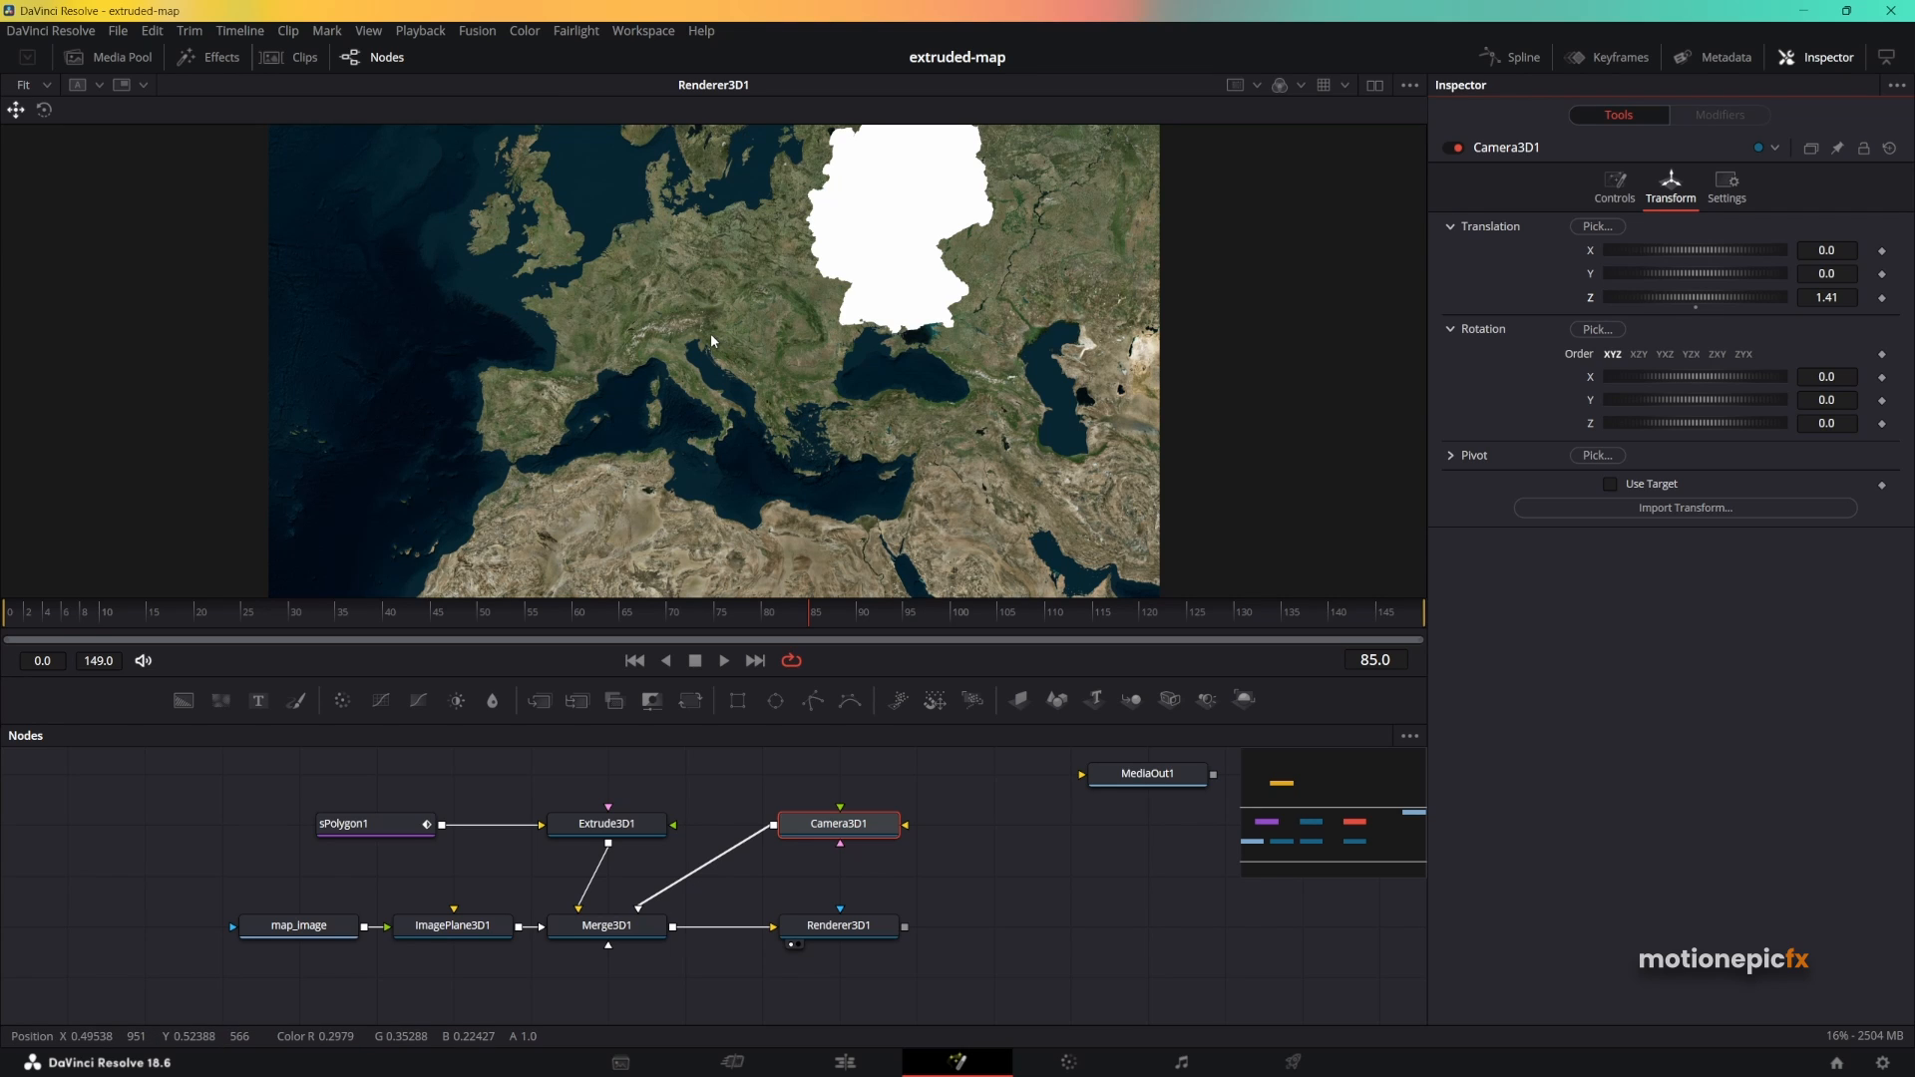
# Roughly fit Extrude3D1 over Germany on the satellite map with scale 0.172 and translation X -0.124, Y 0.022.
pyautogui.click(603, 826)
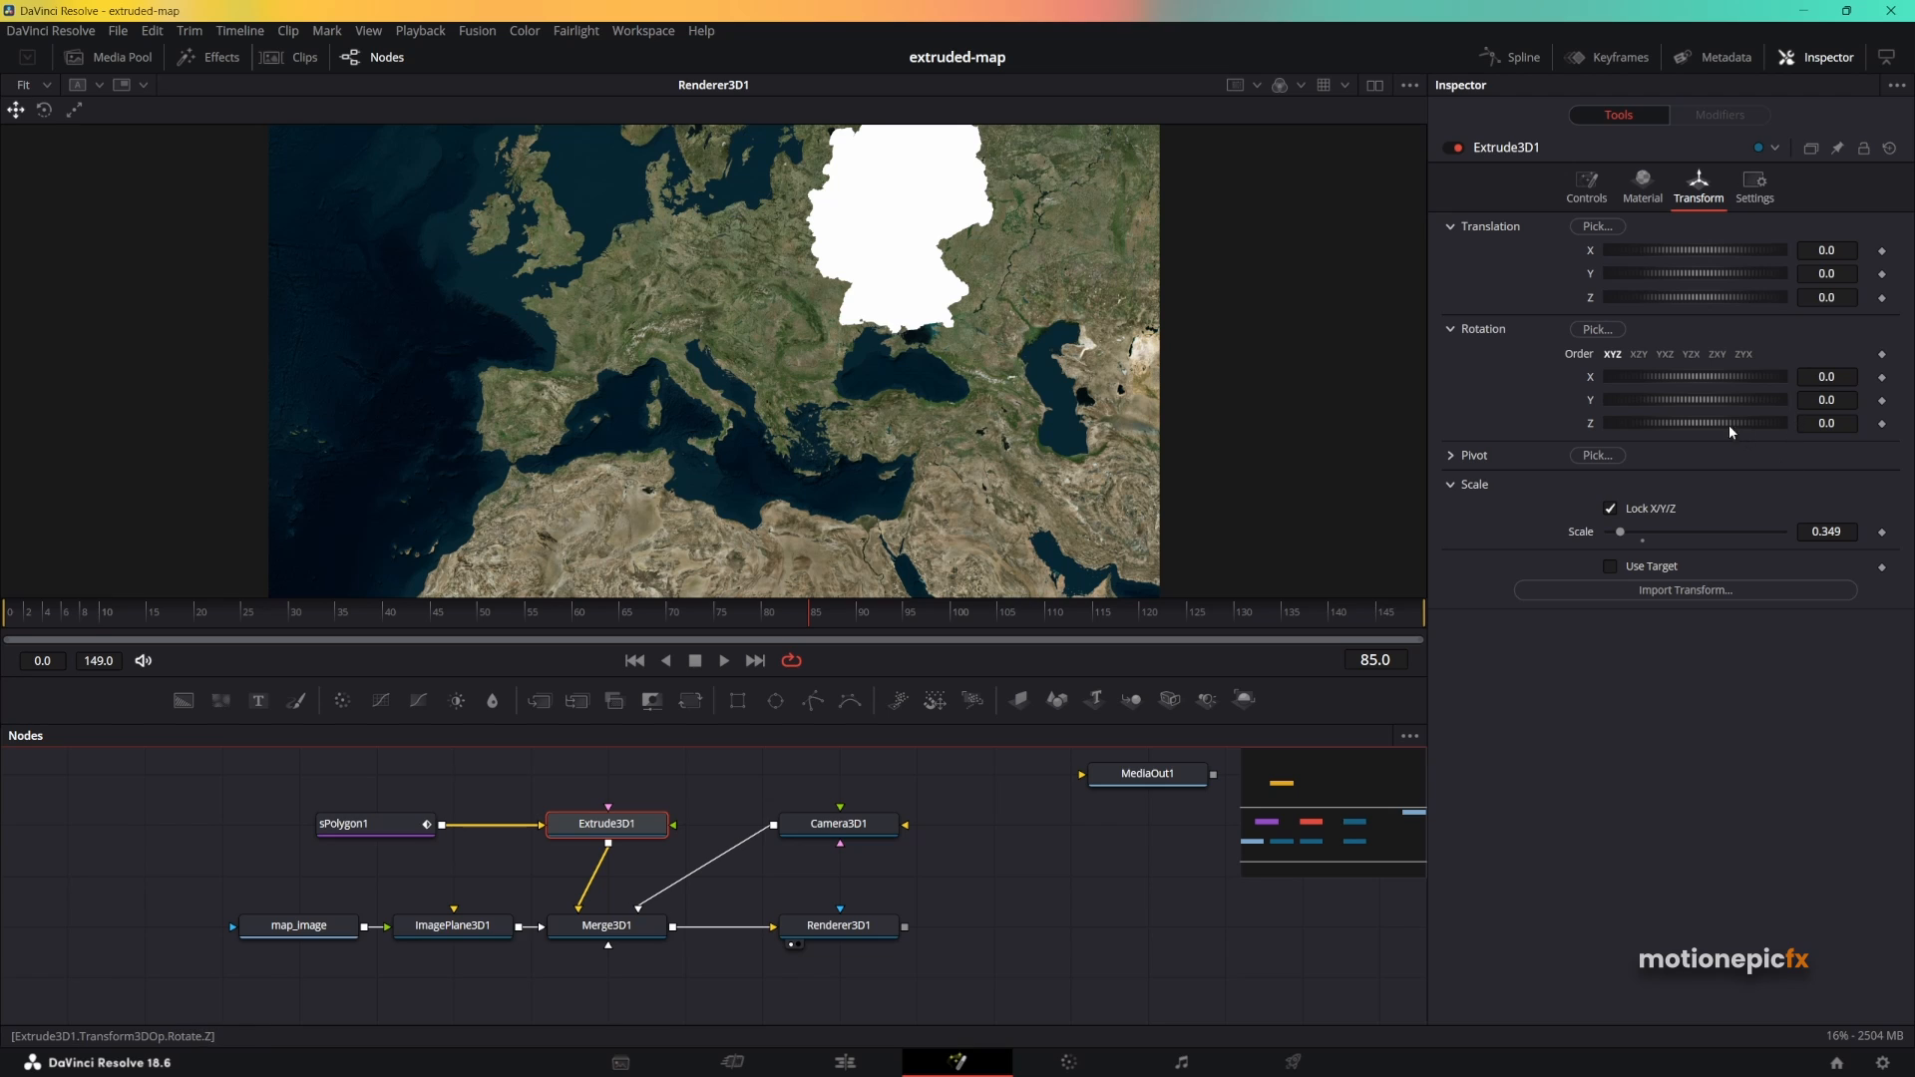
pyautogui.moveTo(1825, 532)
pyautogui.mouseDown()
pyautogui.moveTo(1771, 531)
pyautogui.moveTo(1845, 536)
pyautogui.mouseUp()
pyautogui.moveTo(1821, 250); pyautogui.dragTo(1777, 251)
pyautogui.scroll(3, 672, 255)
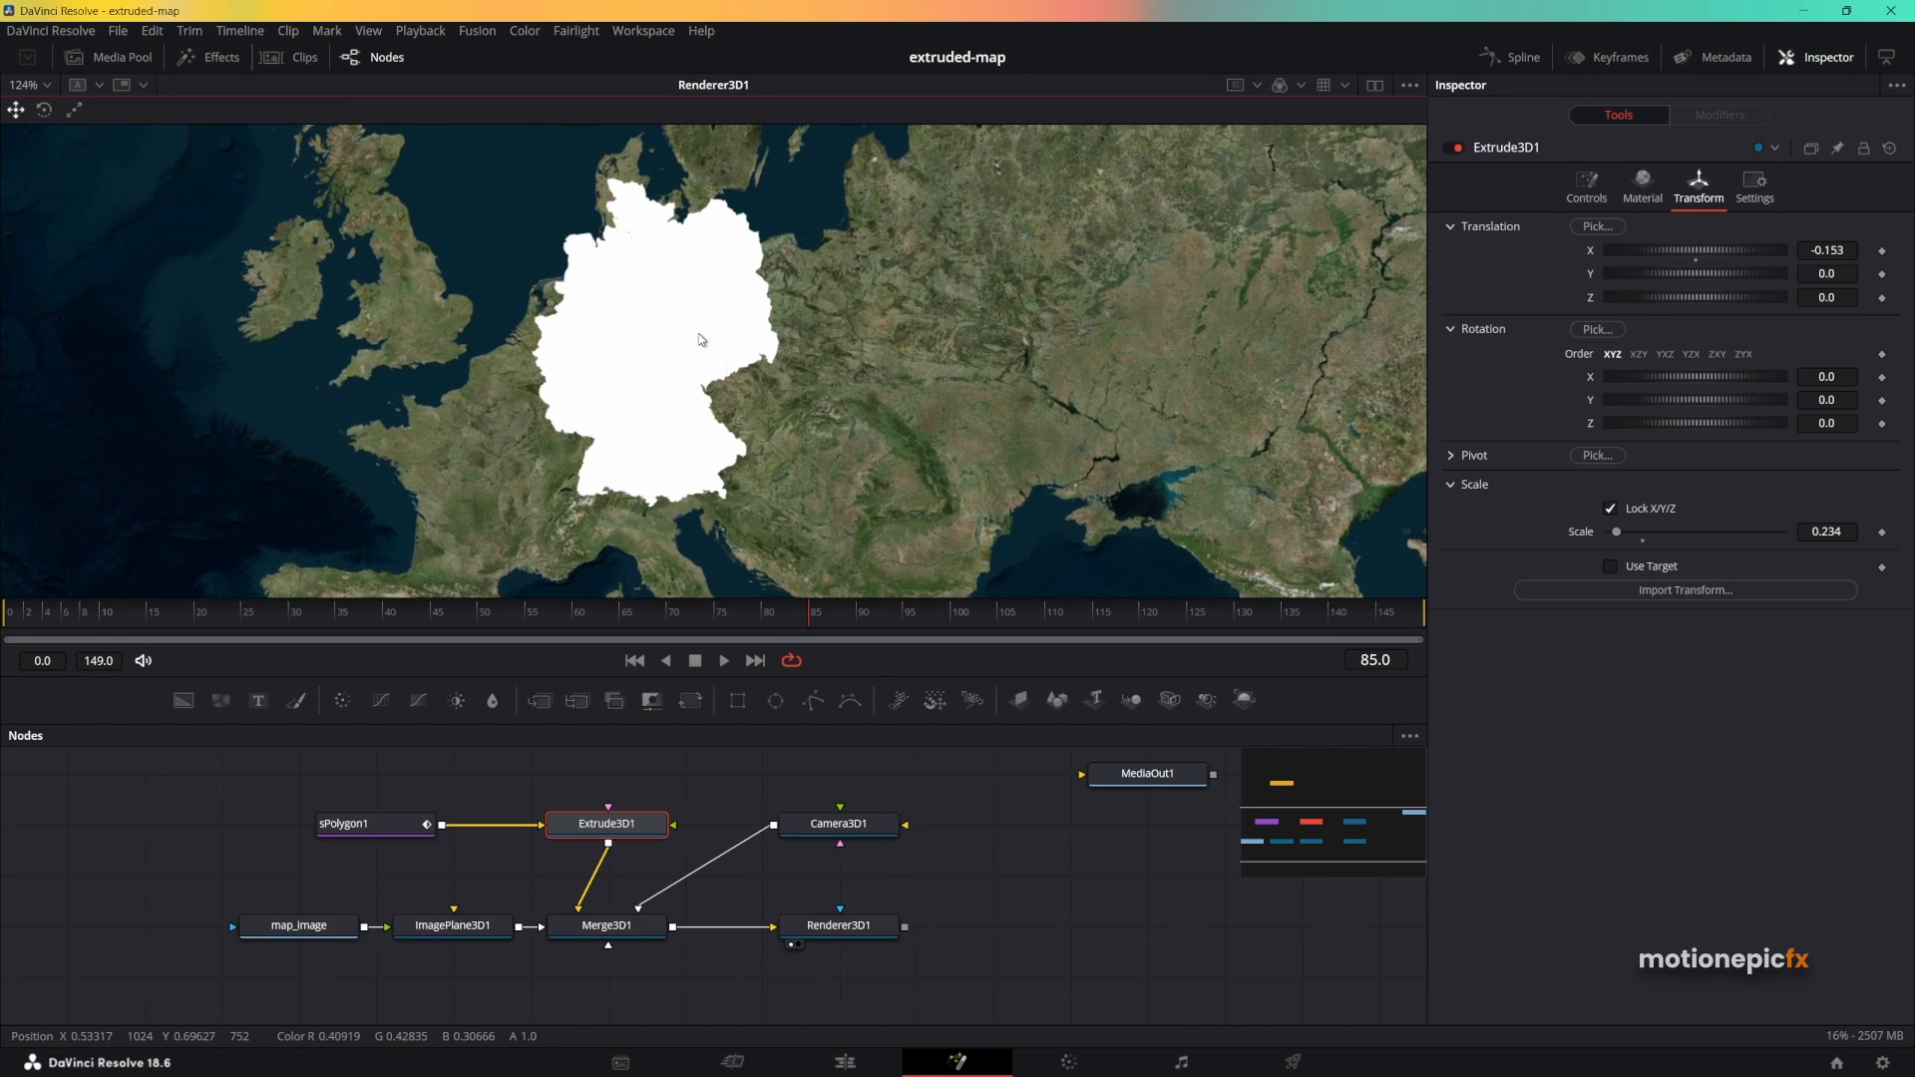
pyautogui.moveTo(1826, 532); pyautogui.dragTo(1796, 532)
pyautogui.moveTo(1827, 273)
pyautogui.mouseDown()
pyautogui.moveTo(1855, 251)
pyautogui.moveTo(1832, 272)
pyautogui.mouseUp()
pyautogui.scroll(5, 605, 251)
pyautogui.scroll(-3, 623, 253)
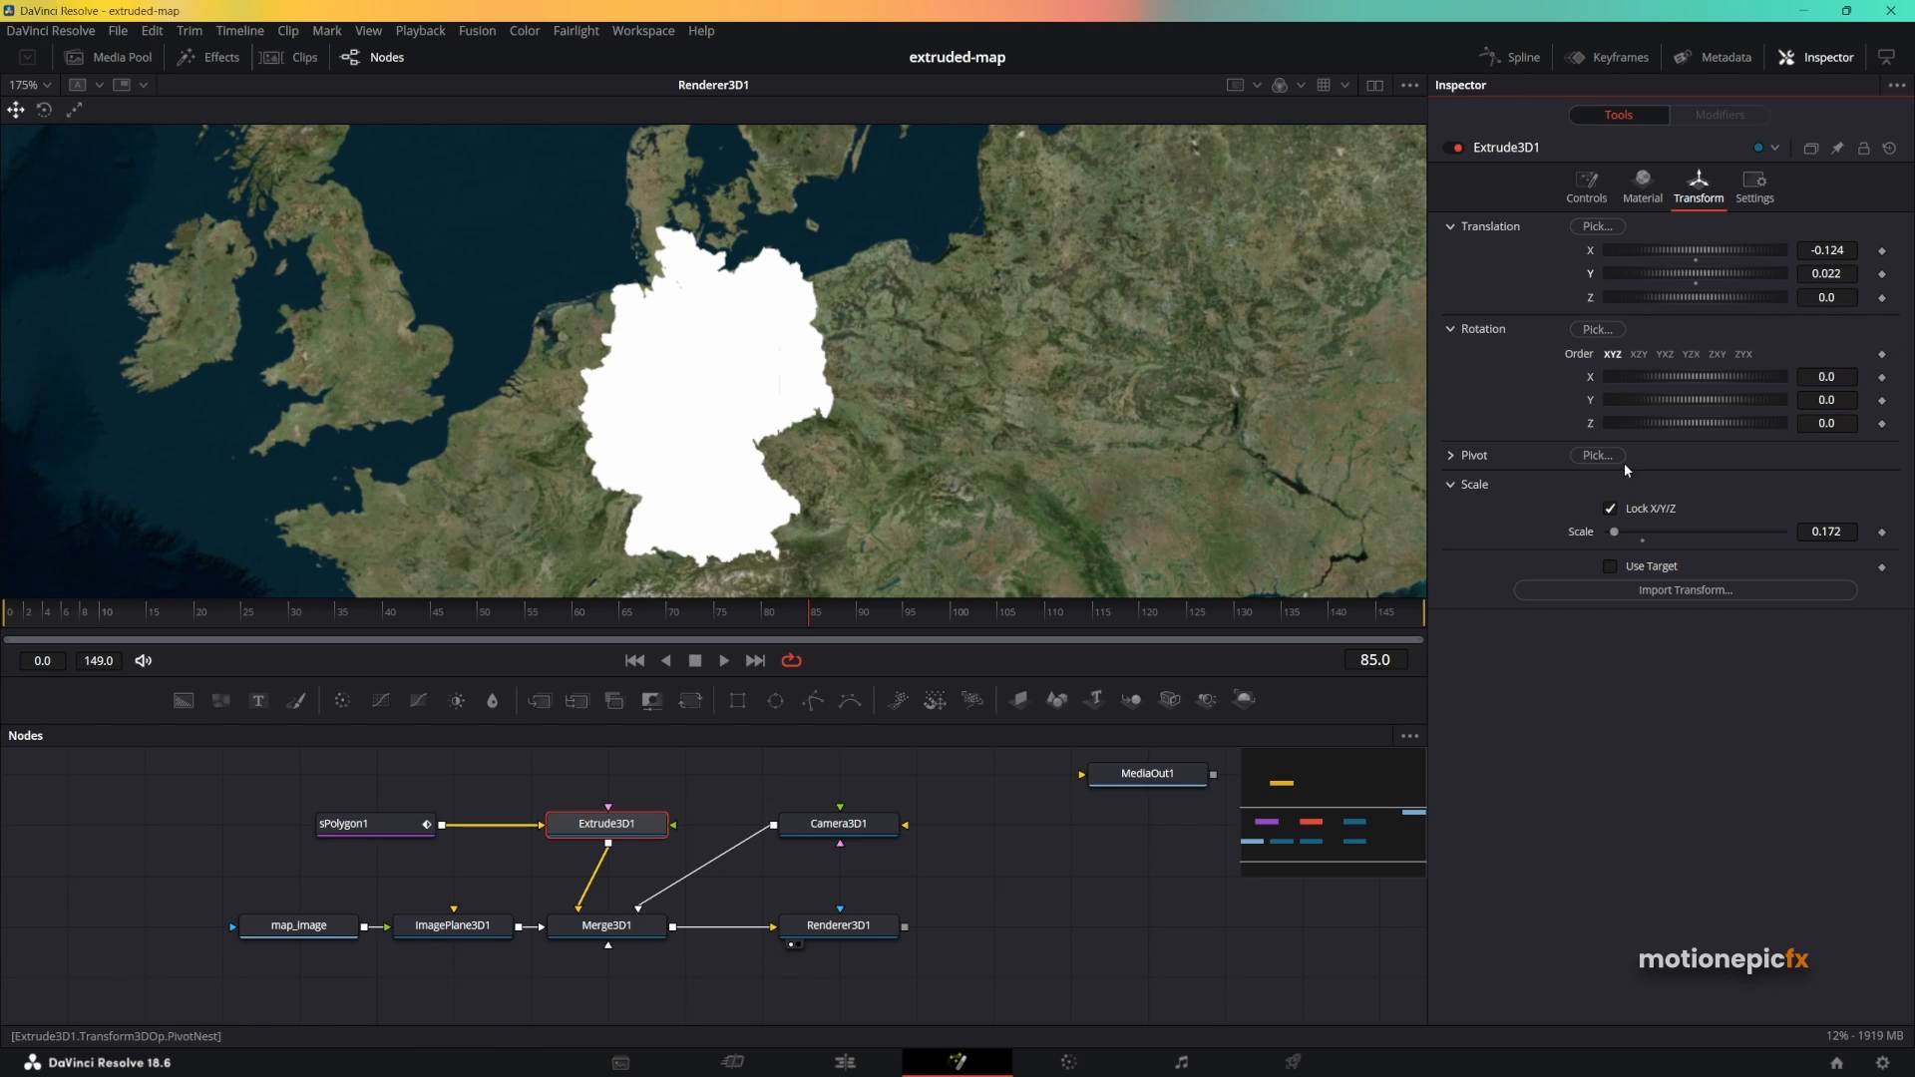
# Refine the fit of Extrude3D1 to Germany's borders with scale 0.166 and translation X -0.1263, Y 0.0231.
pyautogui.moveTo(1832, 532); pyautogui.dragTo(1825, 532)
pyautogui.scroll(3, 663, 358)
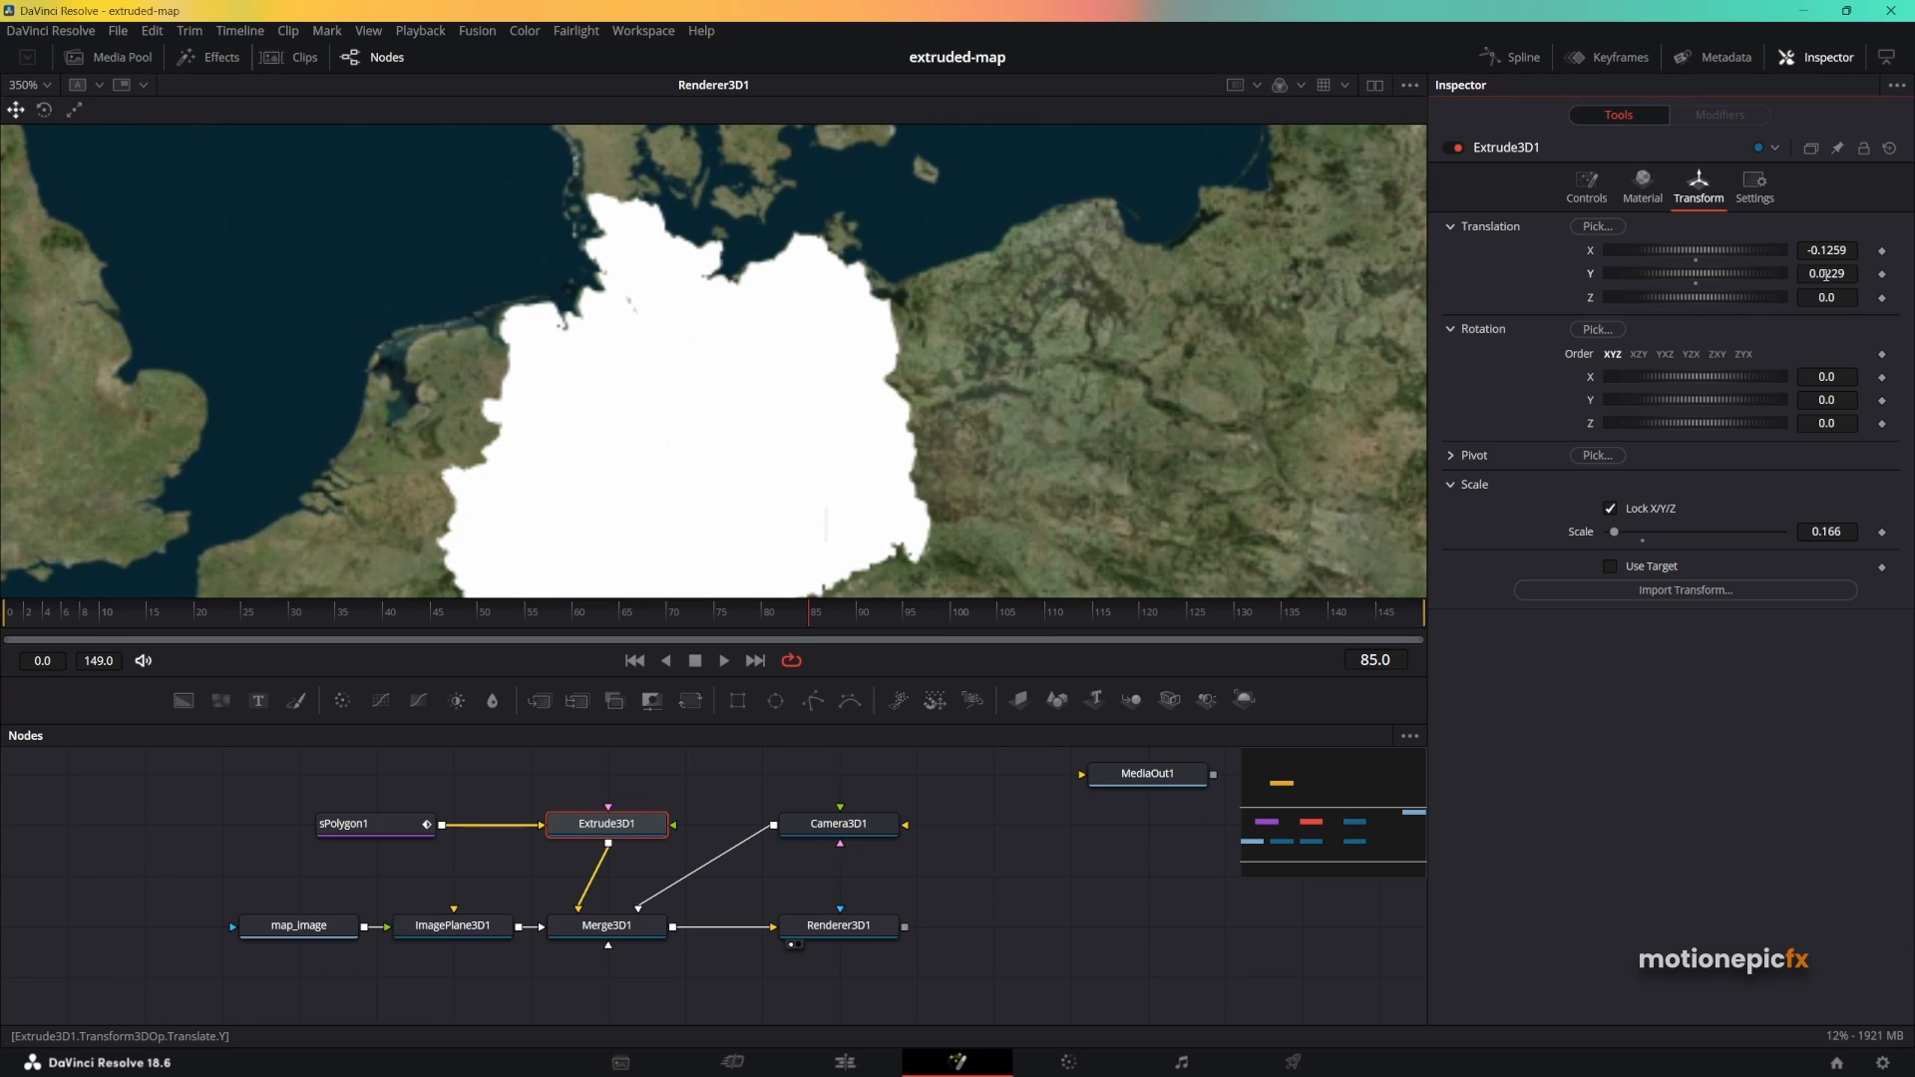
pyautogui.moveTo(1828, 272); pyautogui.dragTo(1837, 252)
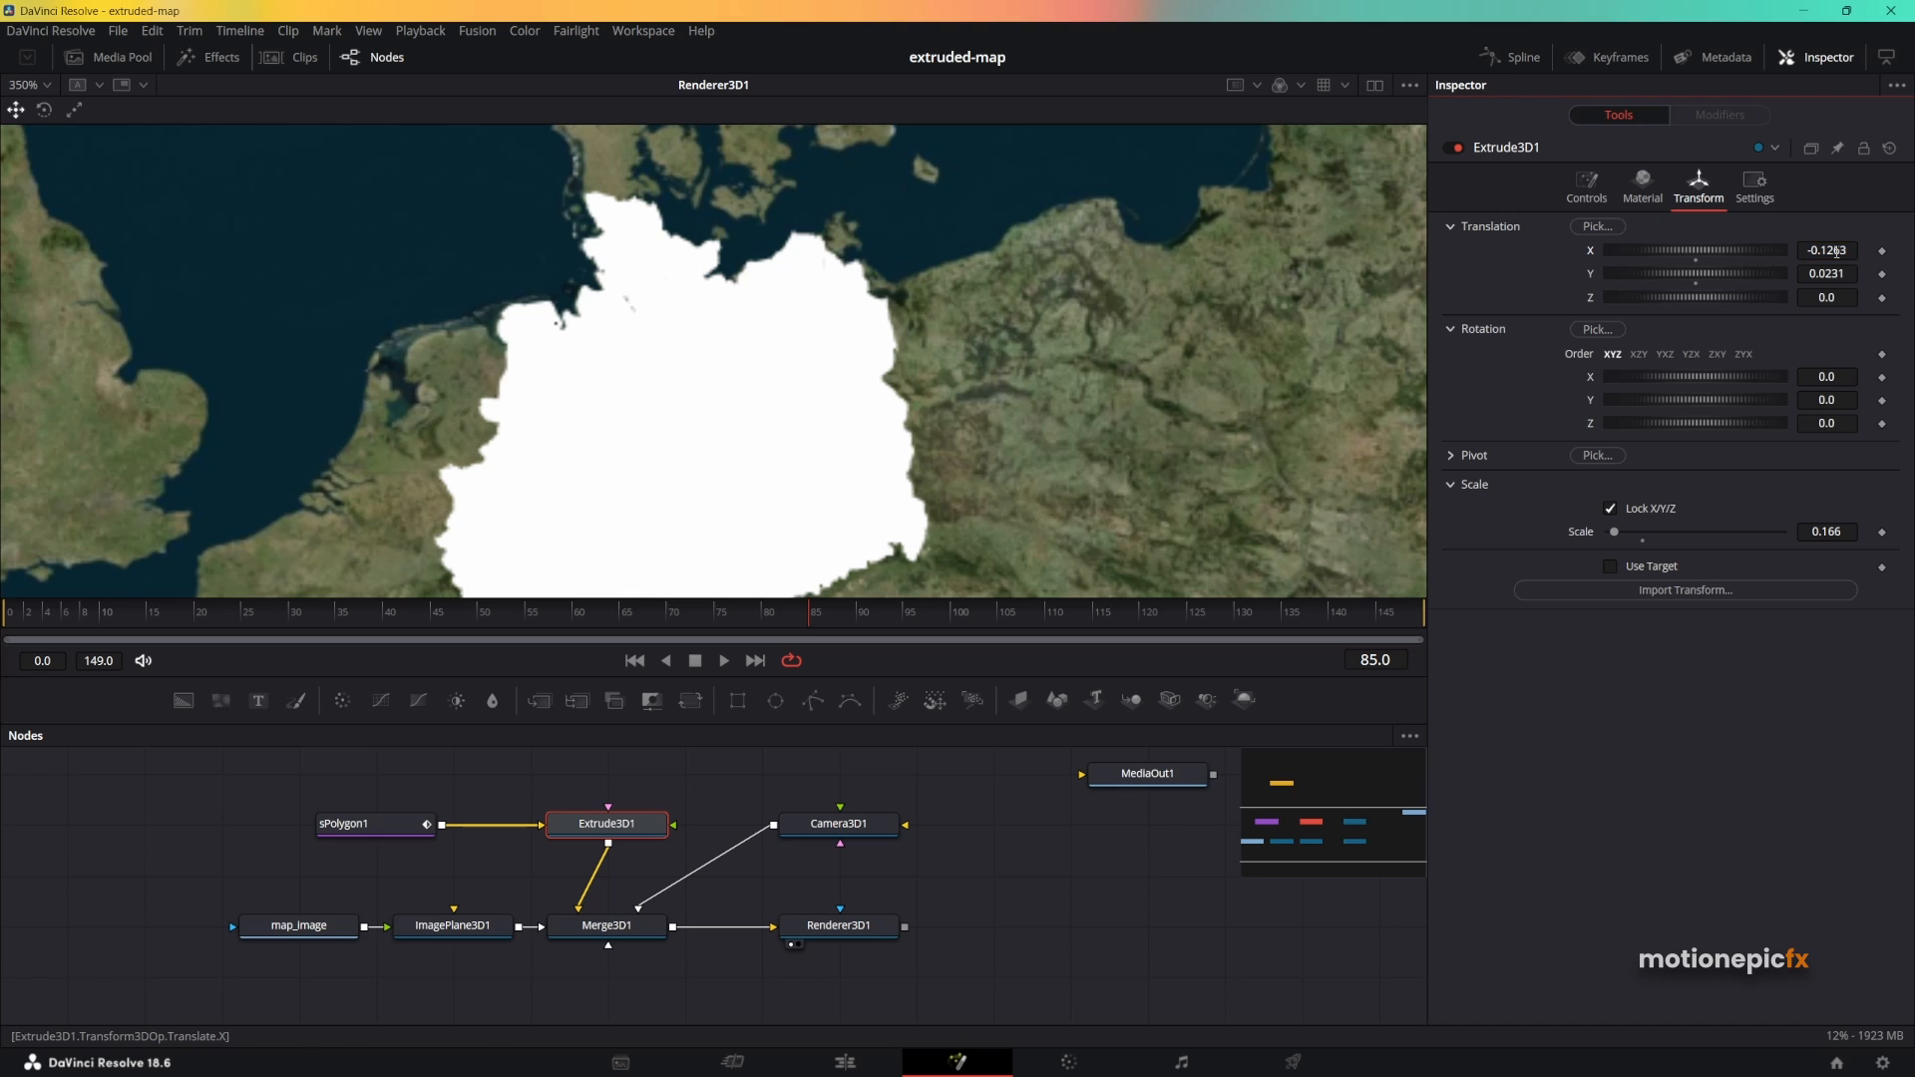
pyautogui.scroll(-3, 706, 332)
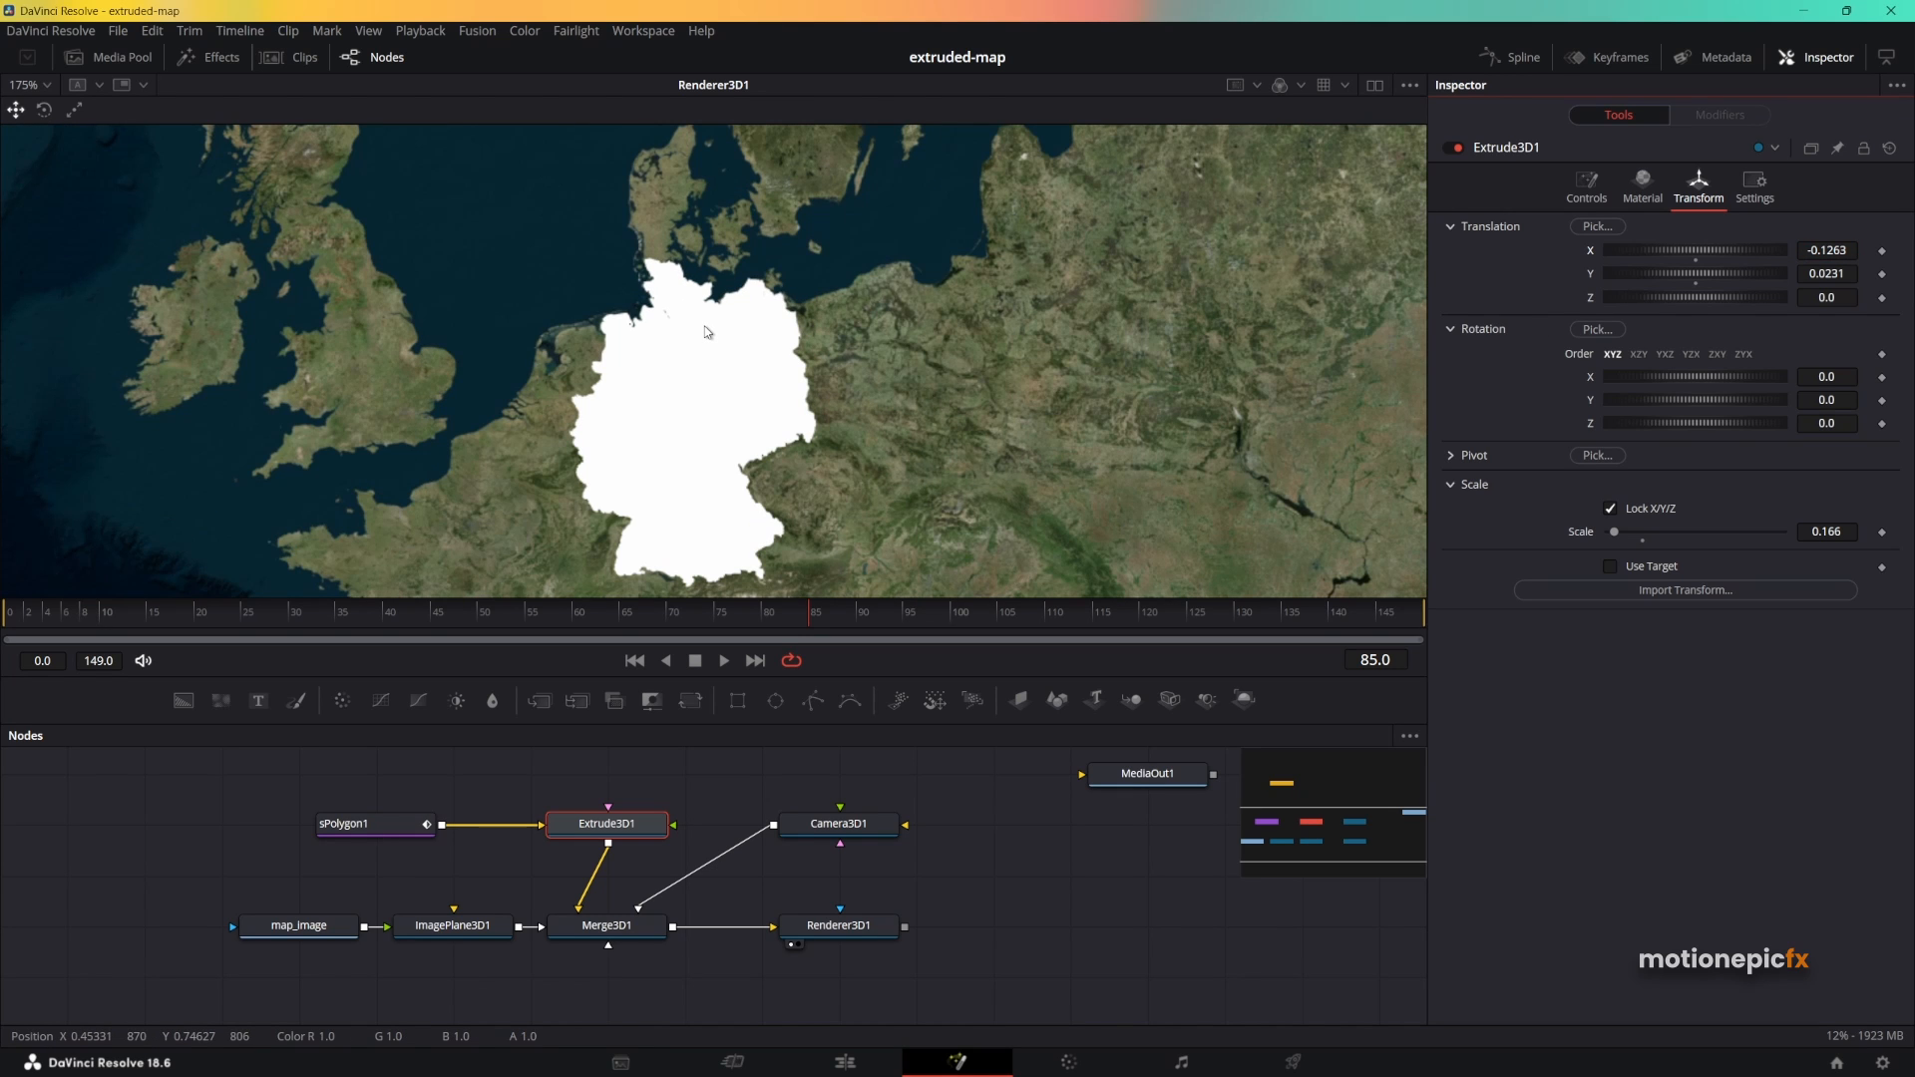
pyautogui.scroll(4, 654, 299)
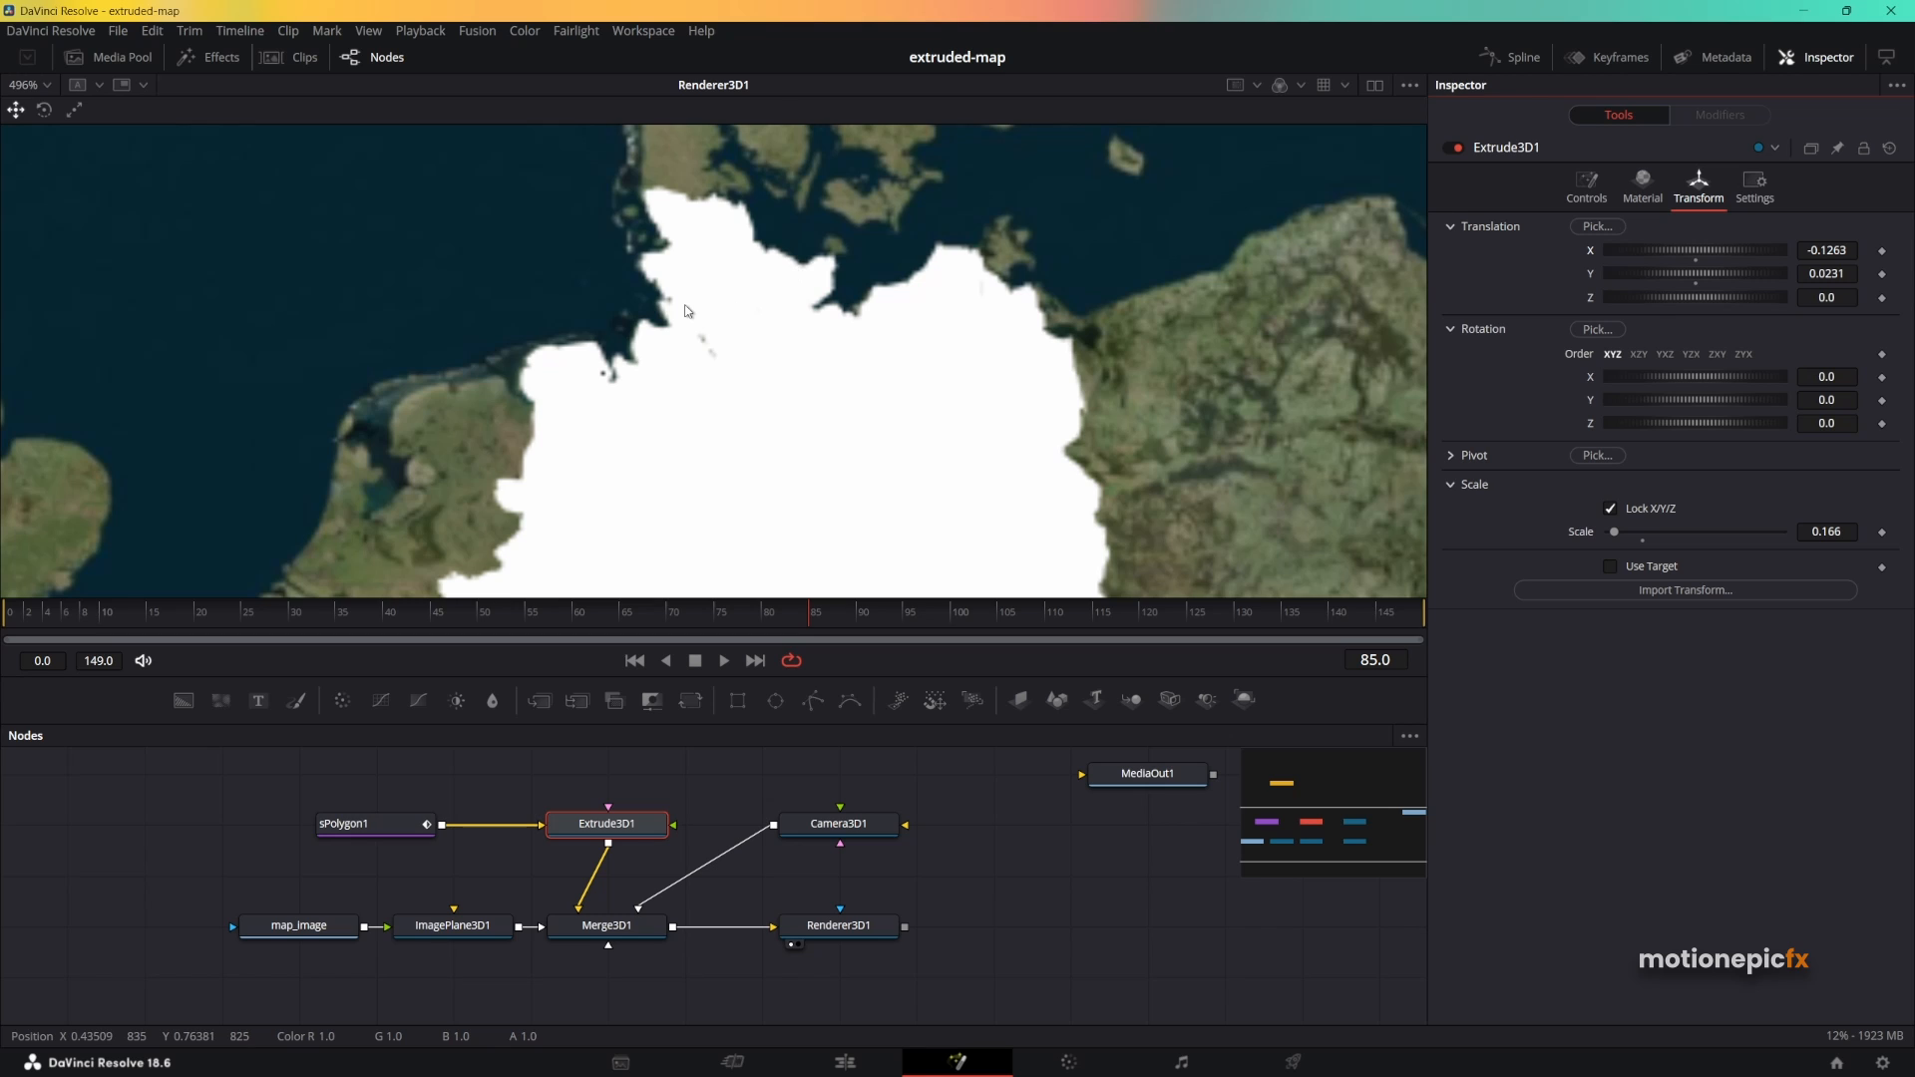
pyautogui.scroll(-2, 685, 311)
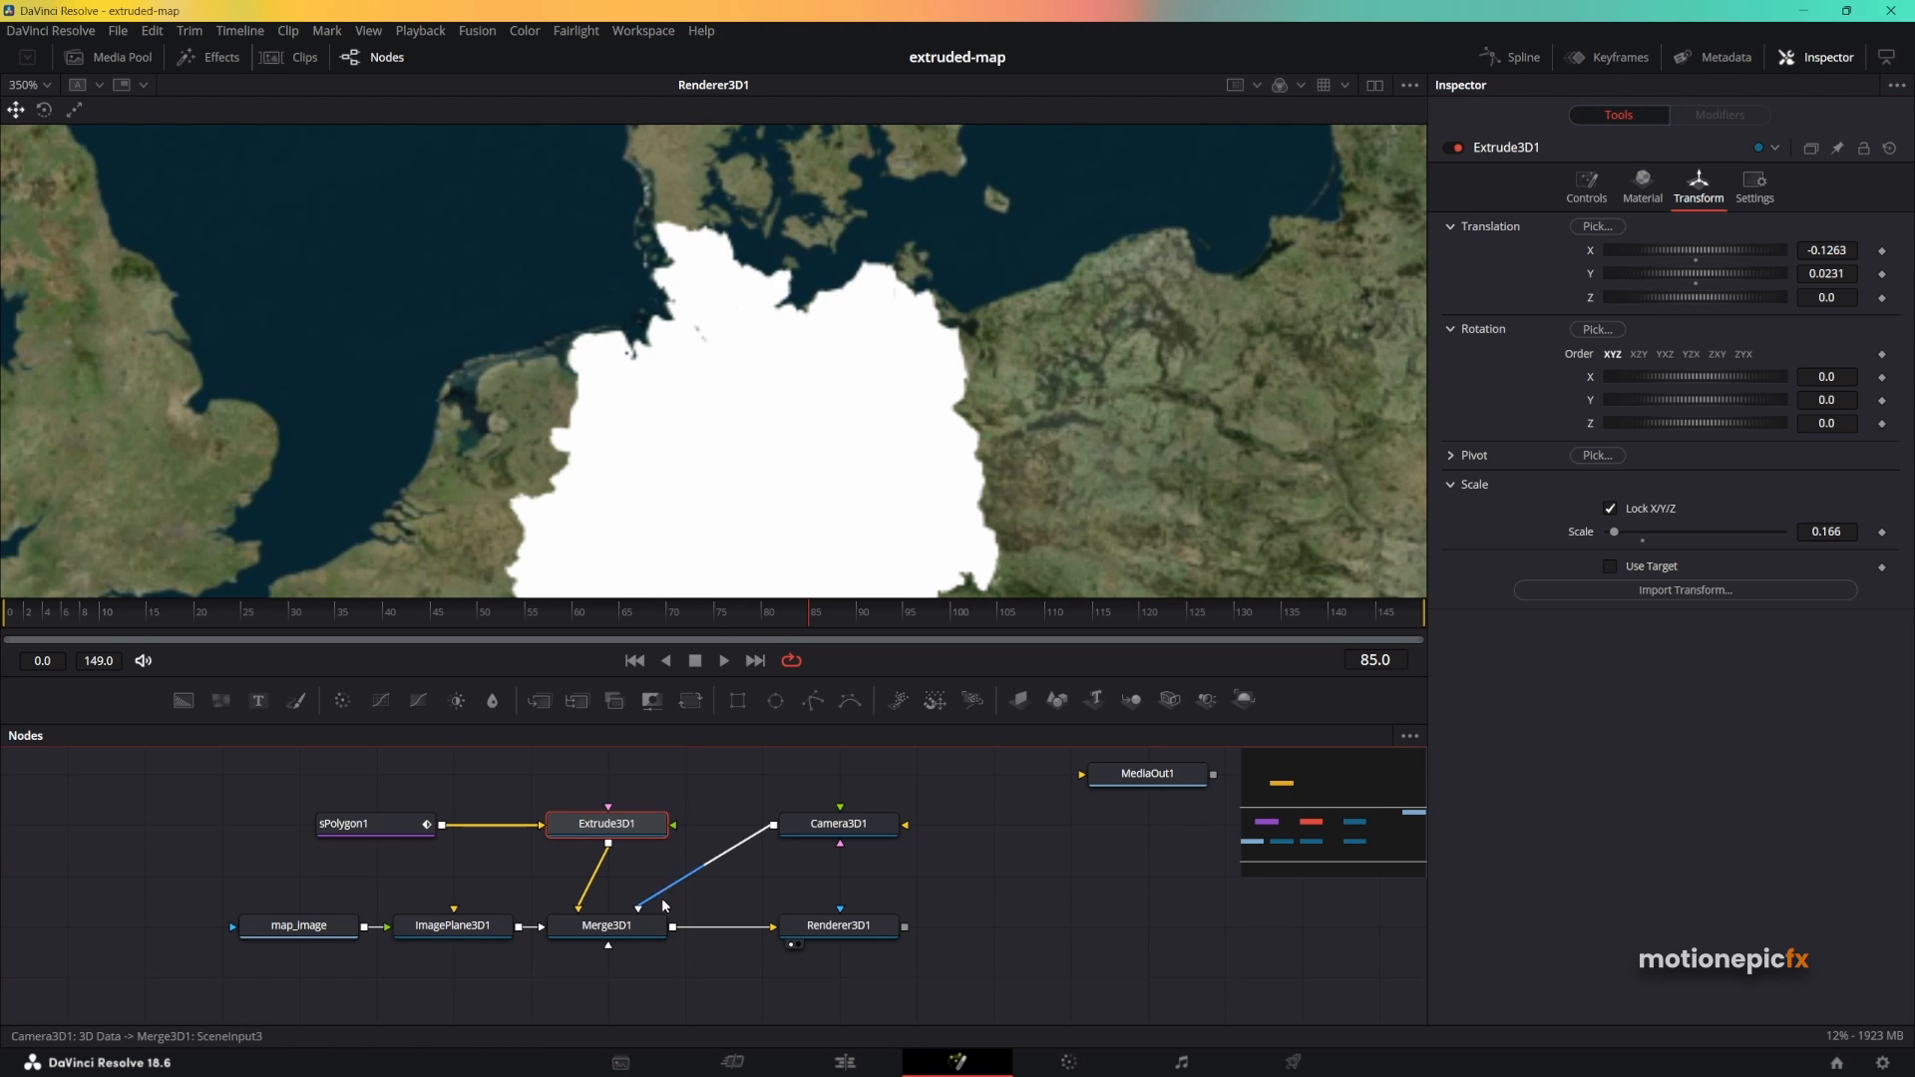
# Lower the diffuse opacity of Extrude3D1's material to 0.23 to see the map beneath it.
pyautogui.click(1643, 186)
pyautogui.moveTo(1782, 289); pyautogui.dragTo(1648, 285)
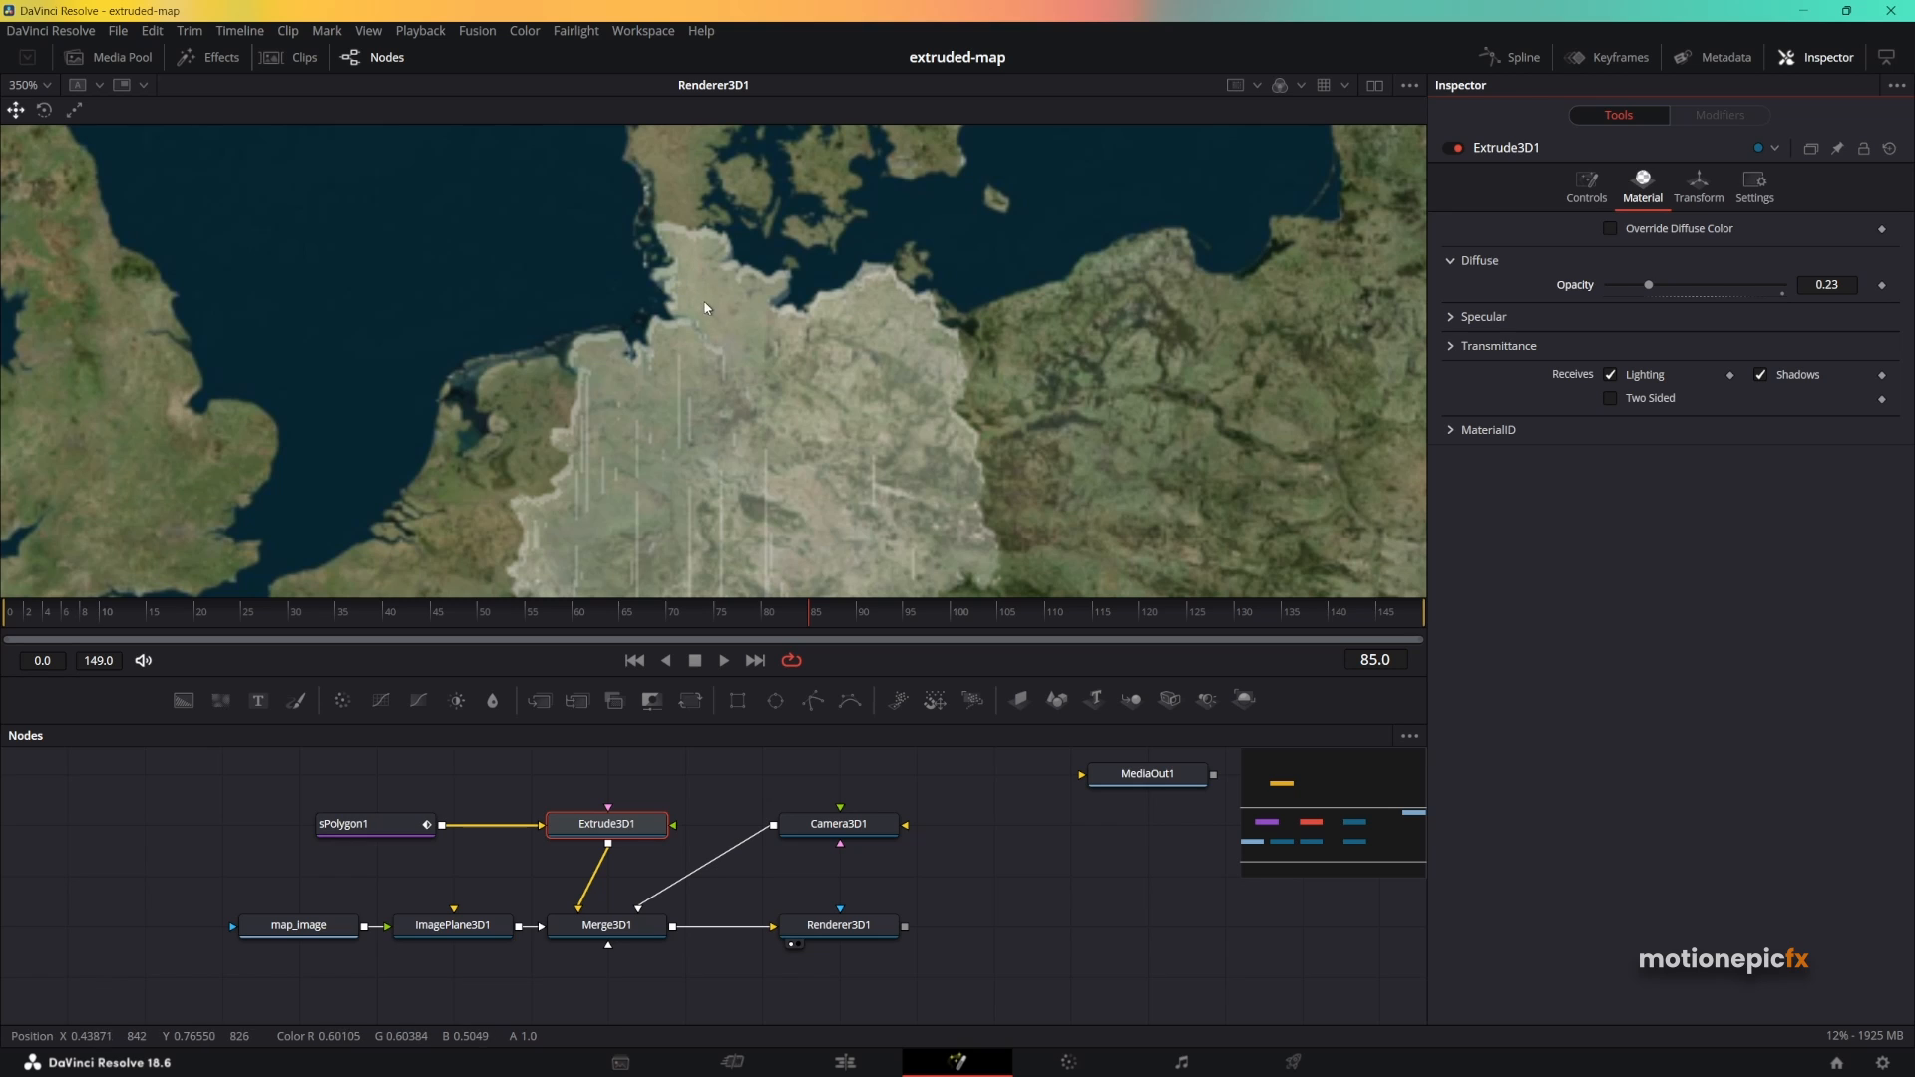
pyautogui.scroll(-2, 756, 371)
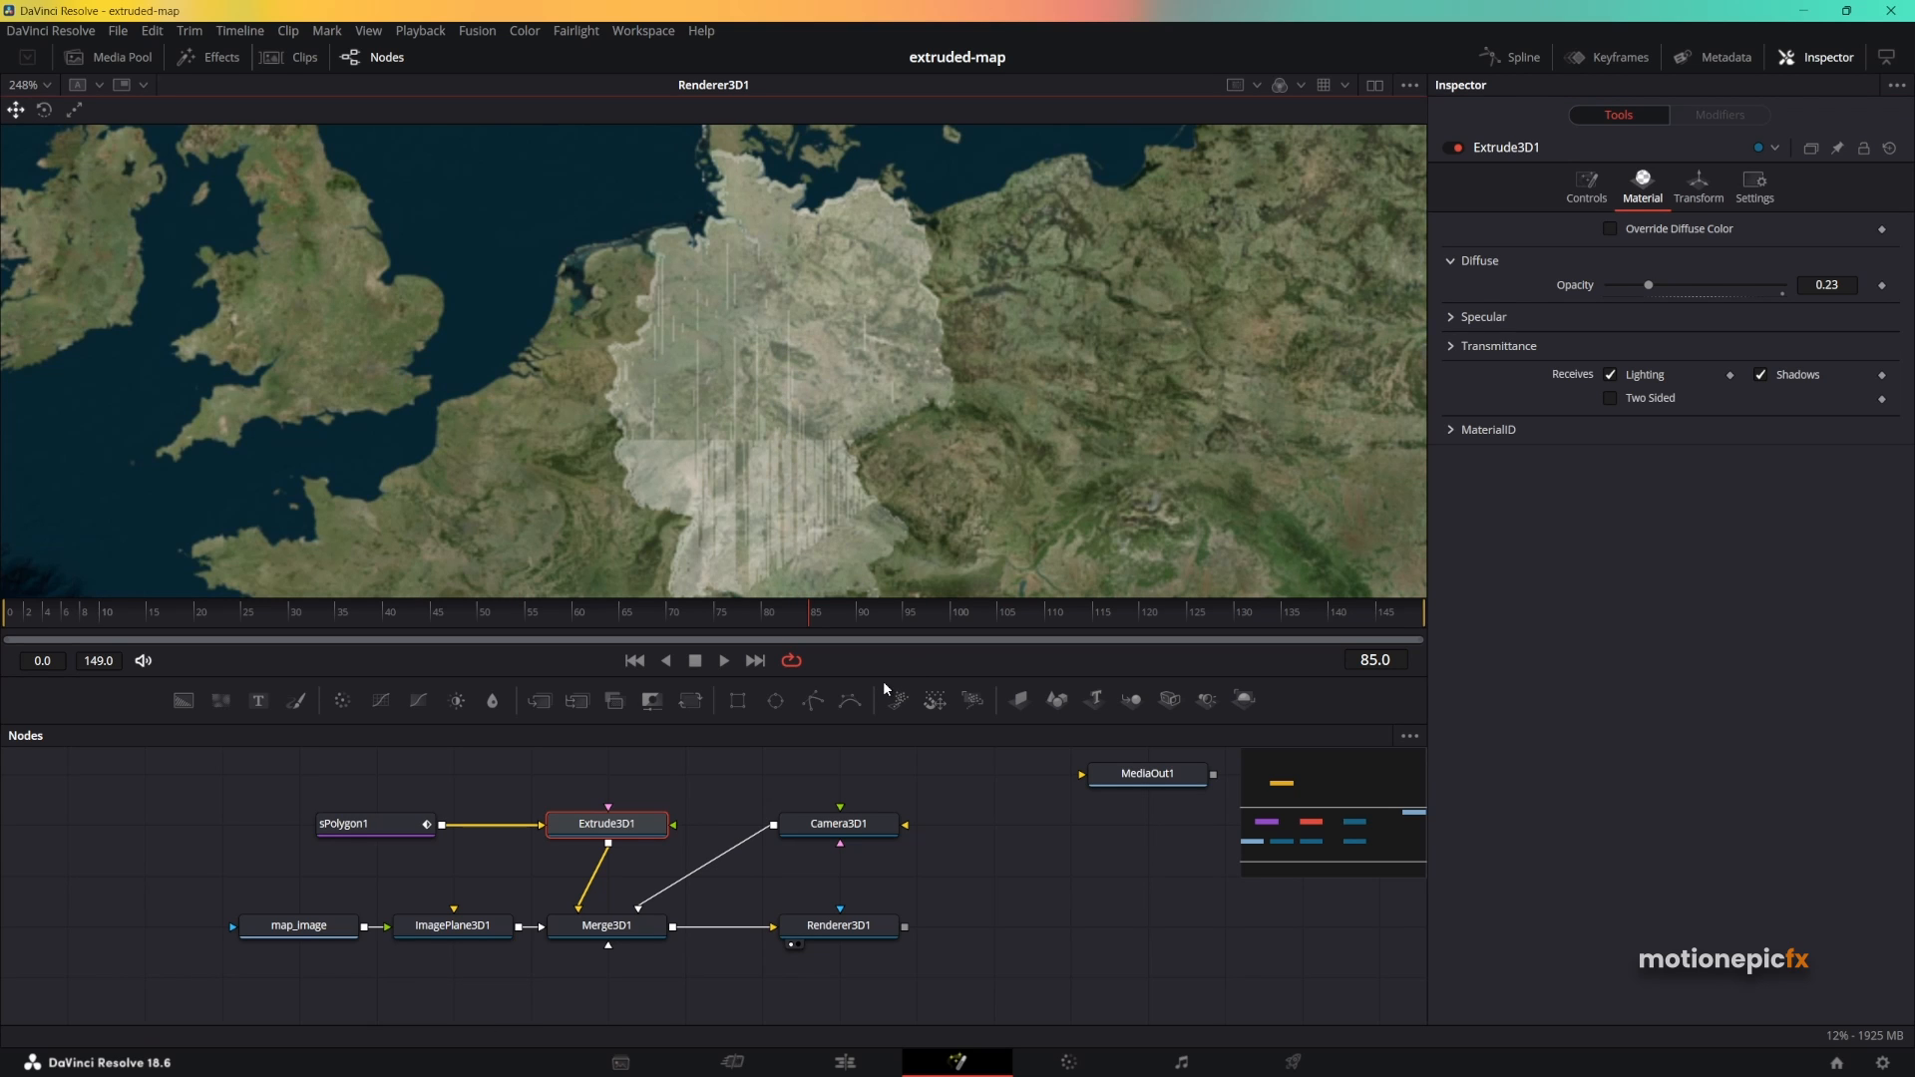
# Show Merge3D1 in the viewer with Solid shading and inspect the extrusion against the image plane from the side.
pyautogui.click(726, 662)
pyautogui.moveTo(606, 926); pyautogui.dragTo(751, 385)
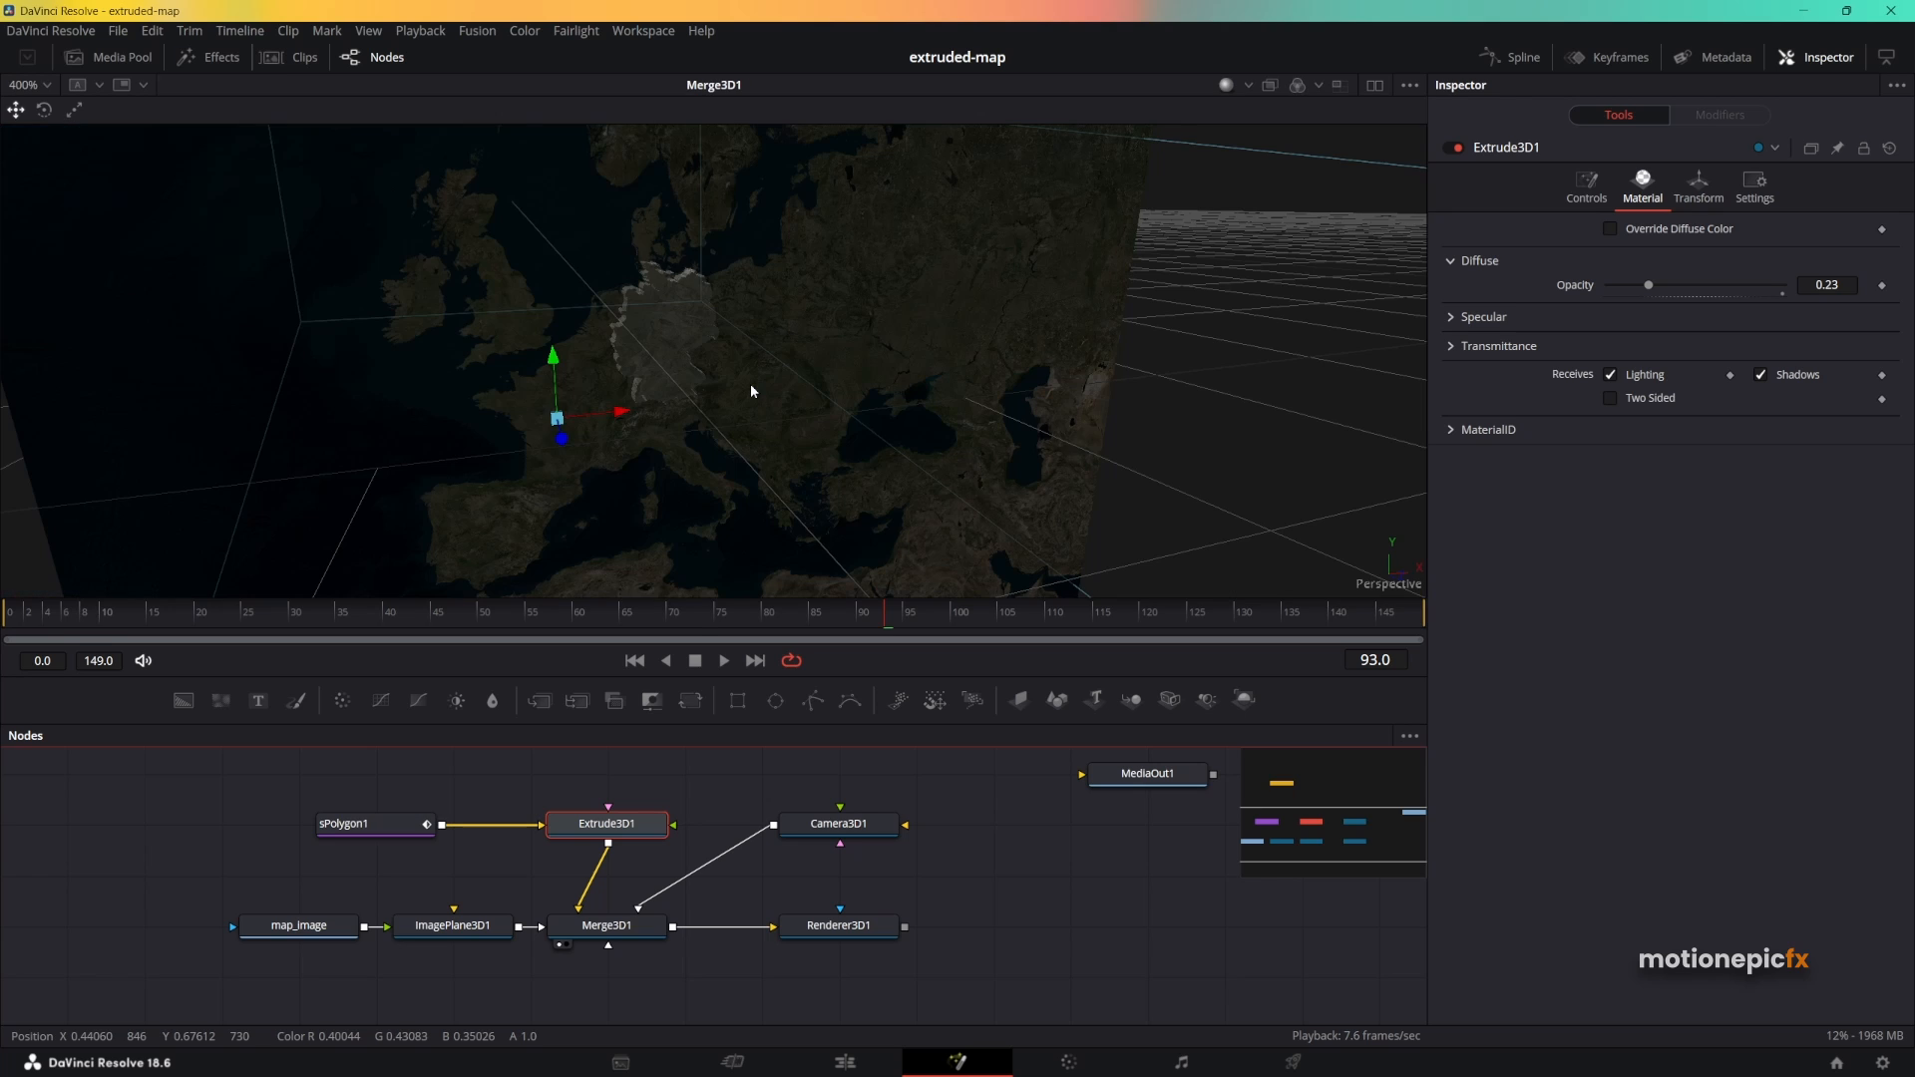
pyautogui.moveTo(578, 392); pyautogui.dragTo(740, 342)
pyautogui.scroll(-1, 763, 334)
pyautogui.click(1248, 86)
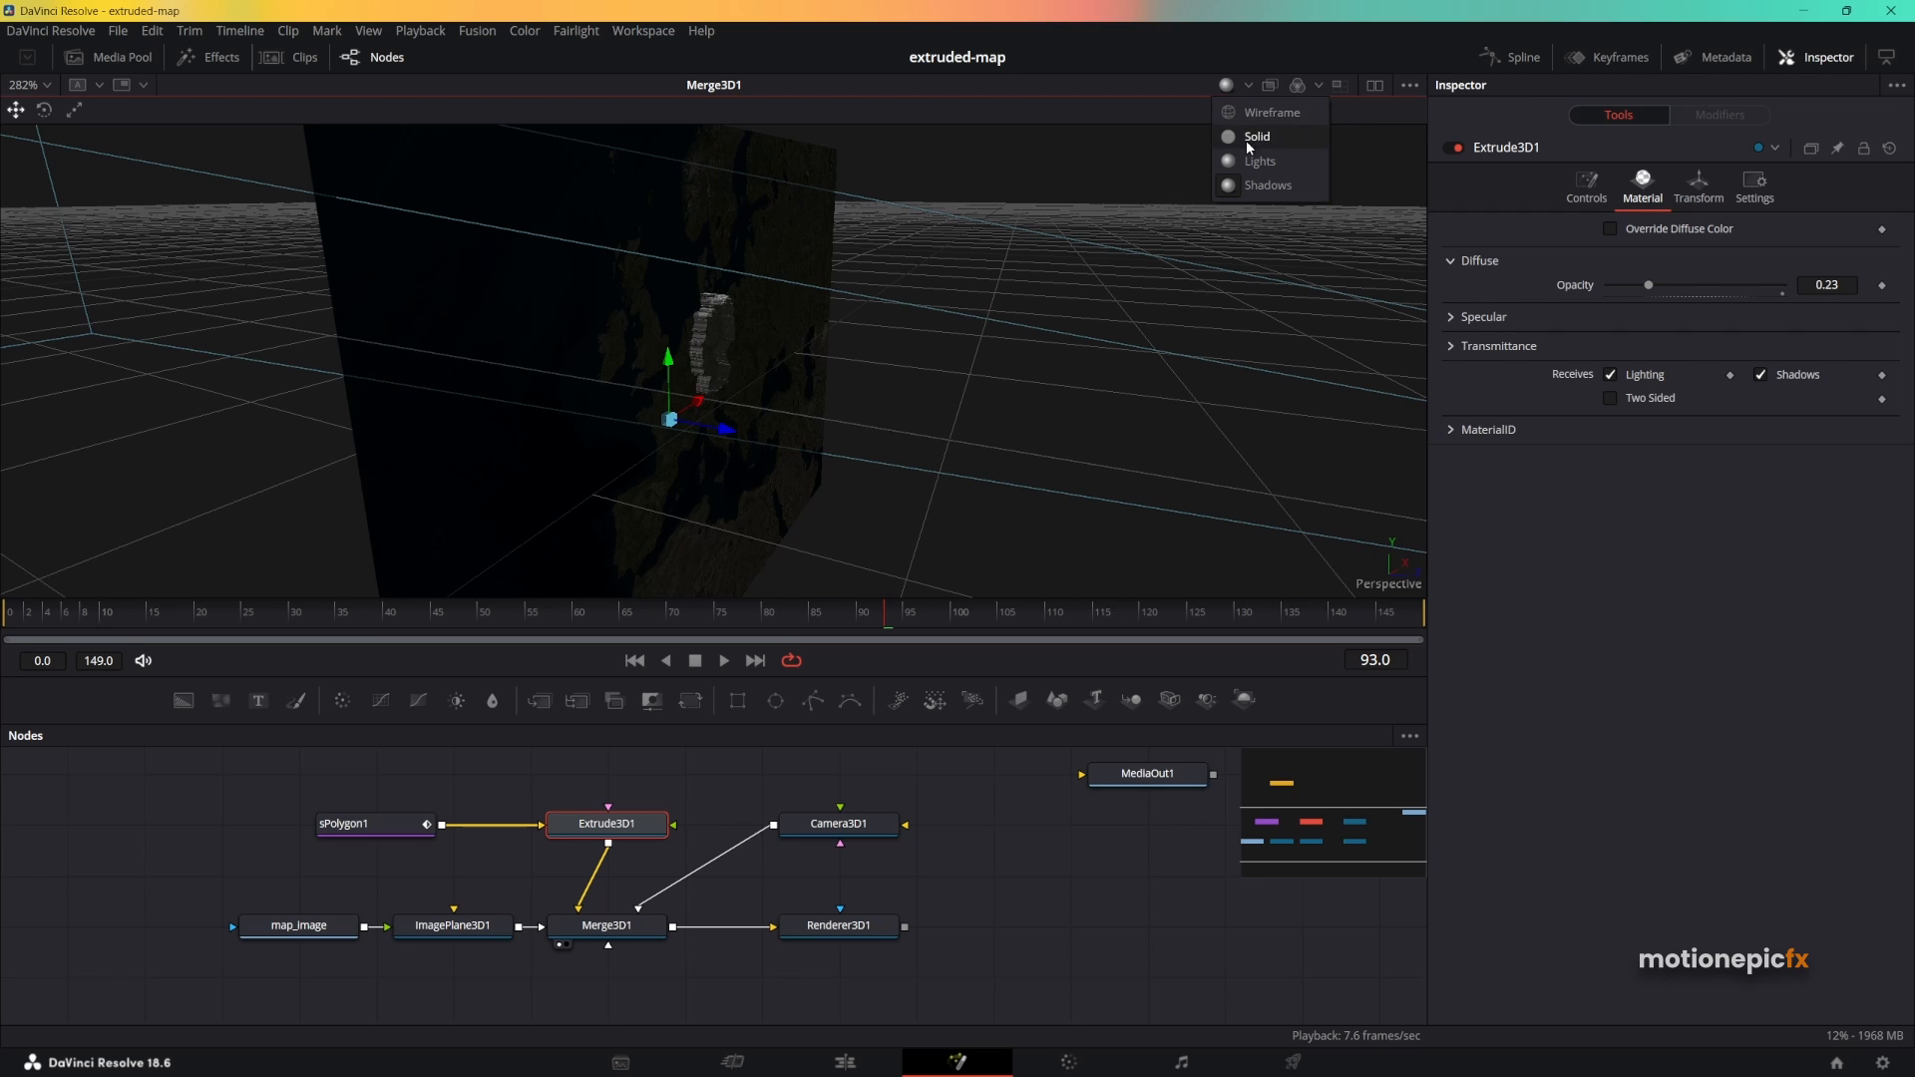
pyautogui.click(1239, 142)
pyautogui.moveTo(739, 386)
pyautogui.mouseDown()
pyautogui.moveTo(782, 375)
pyautogui.moveTo(733, 346)
pyautogui.moveTo(764, 384)
pyautogui.moveTo(717, 409)
pyautogui.mouseUp()
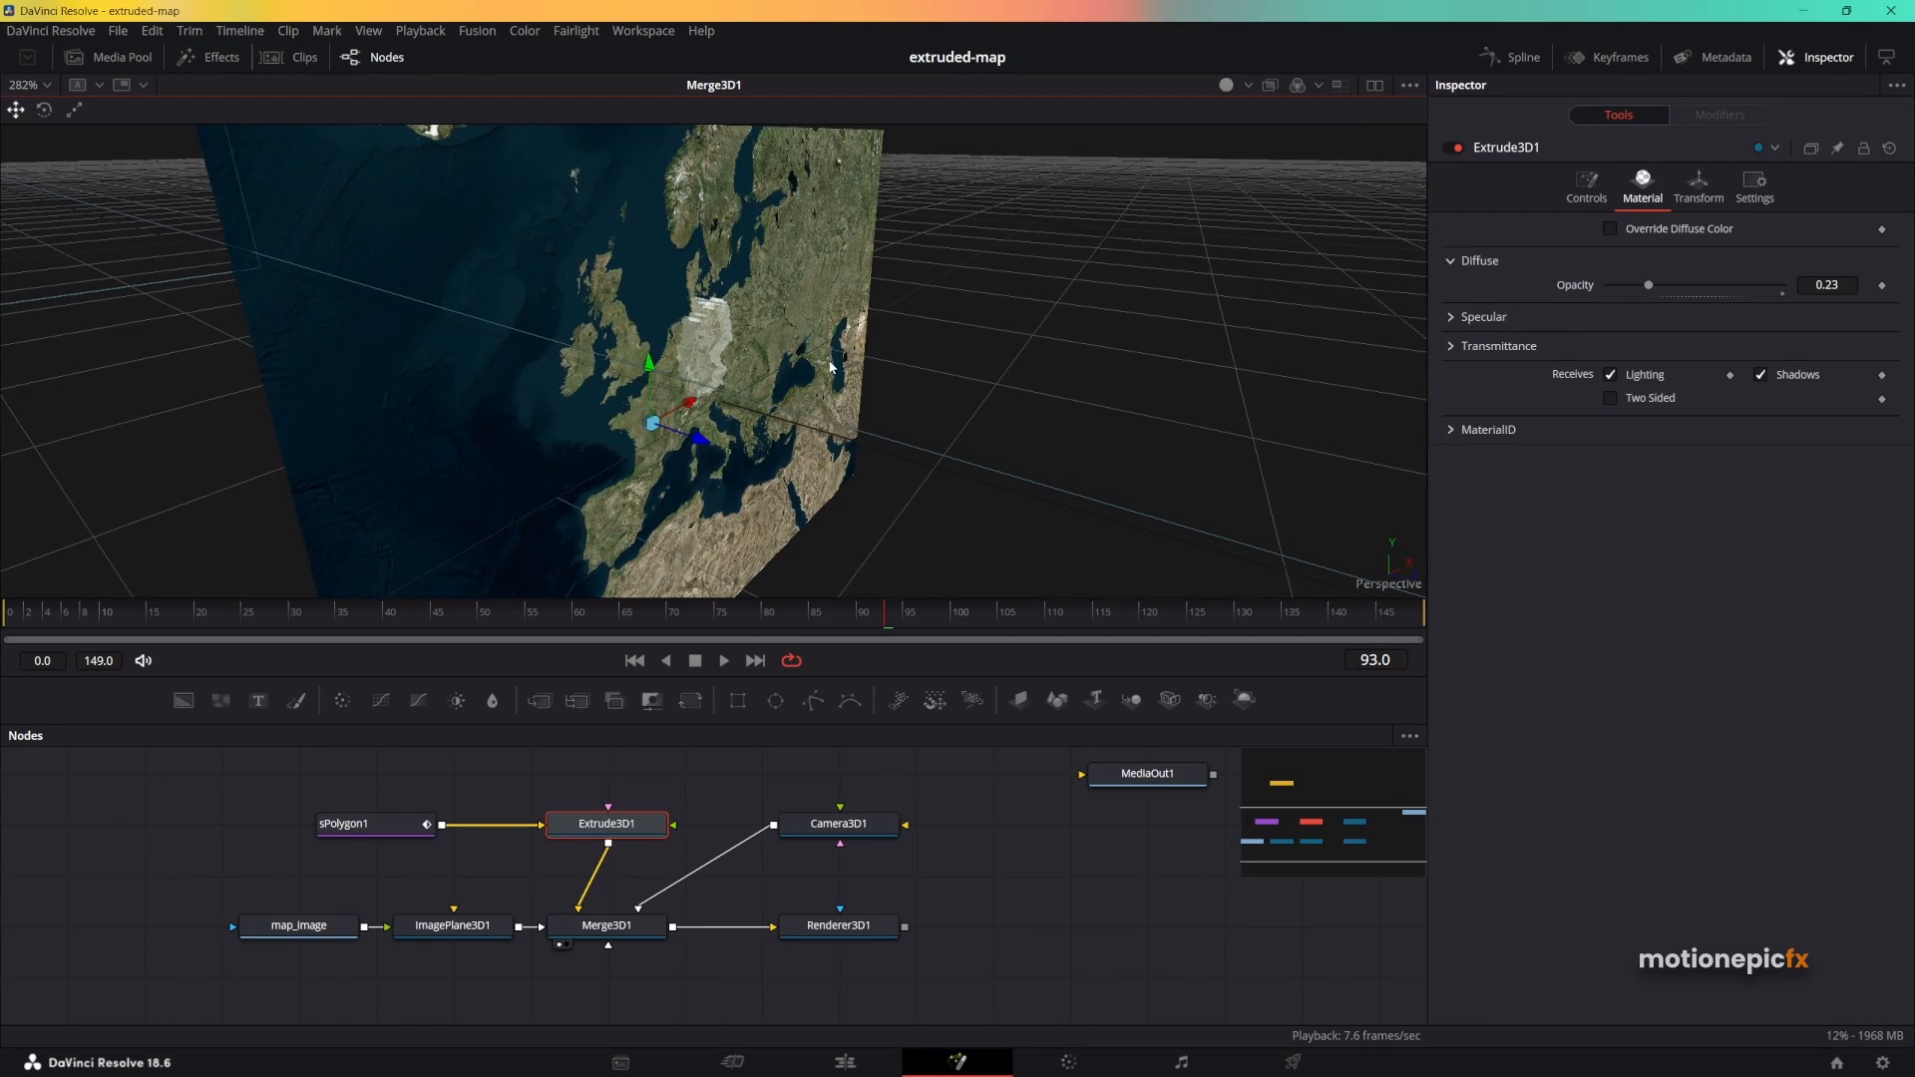
pyautogui.moveTo(830, 367); pyautogui.dragTo(777, 332)
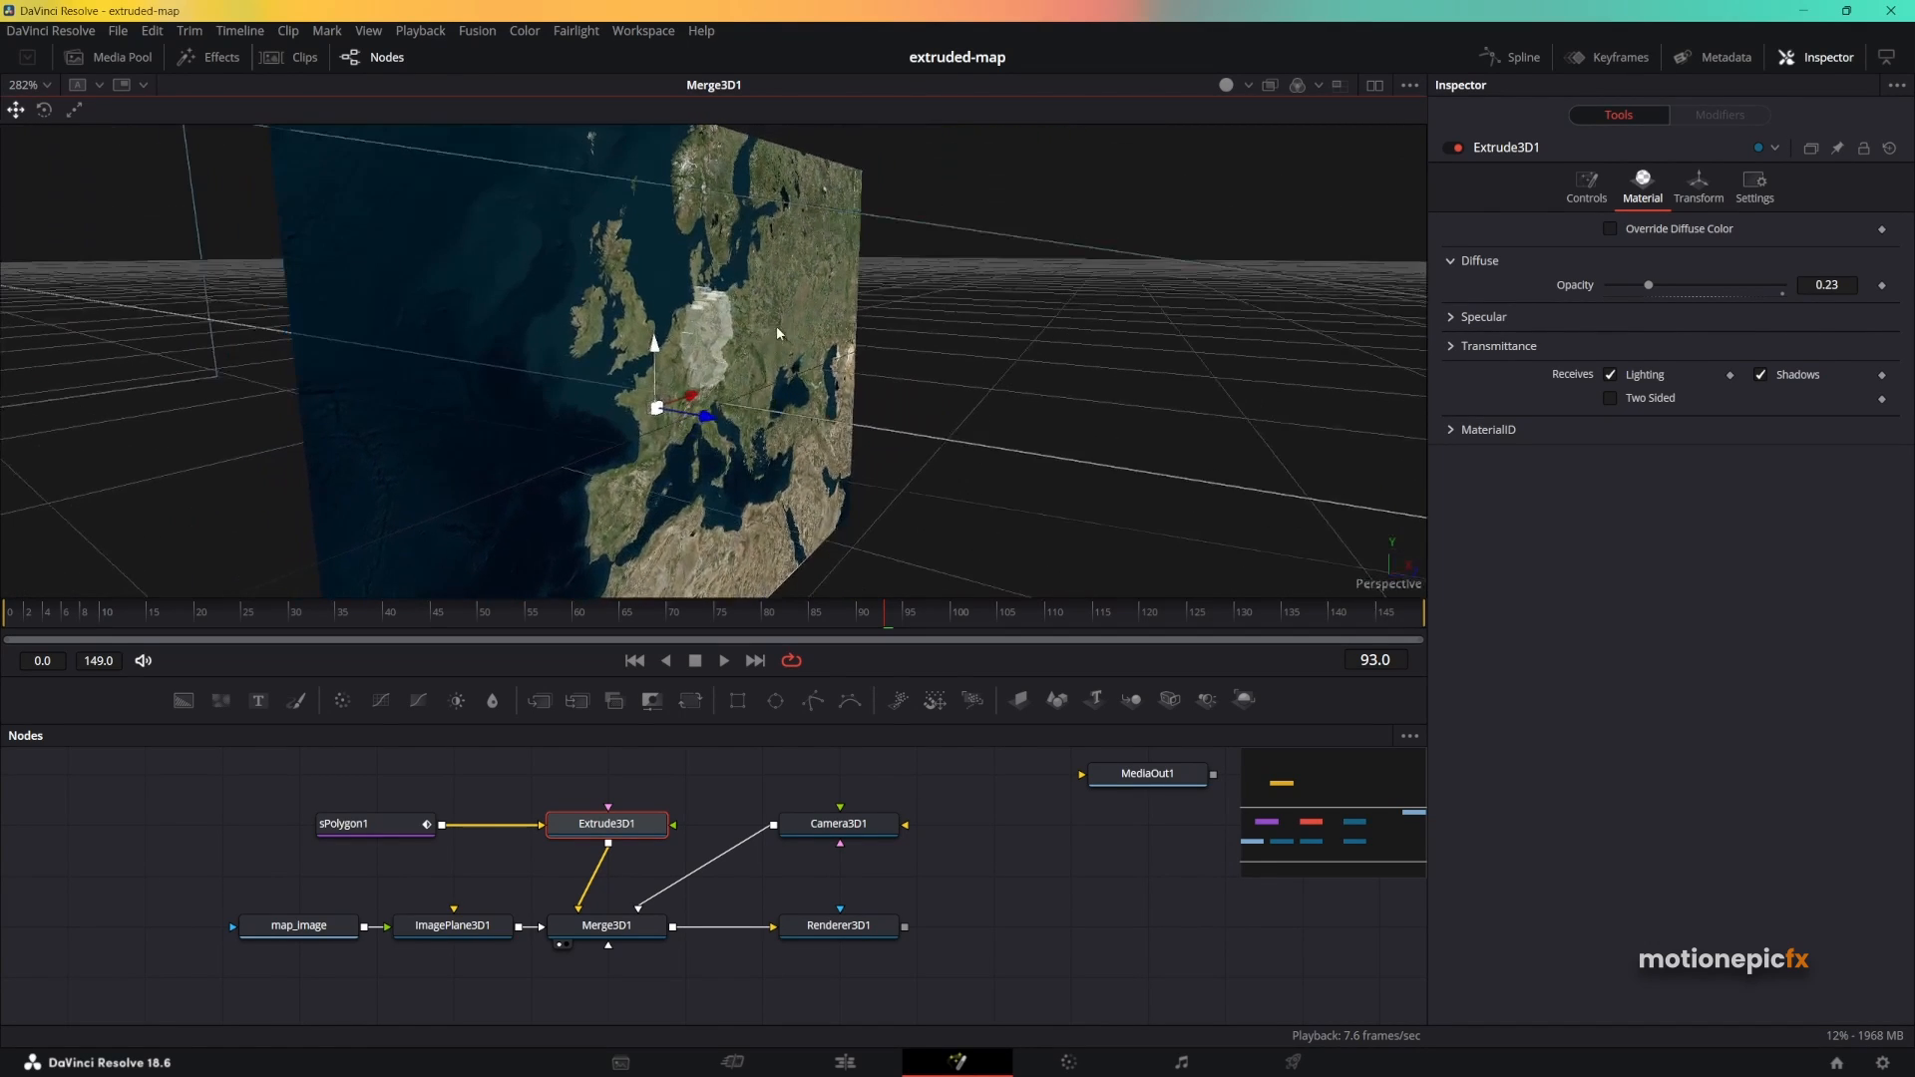
# Set the Z translation of ImagePlane3D1 to -0.001.
pyautogui.click(475, 930)
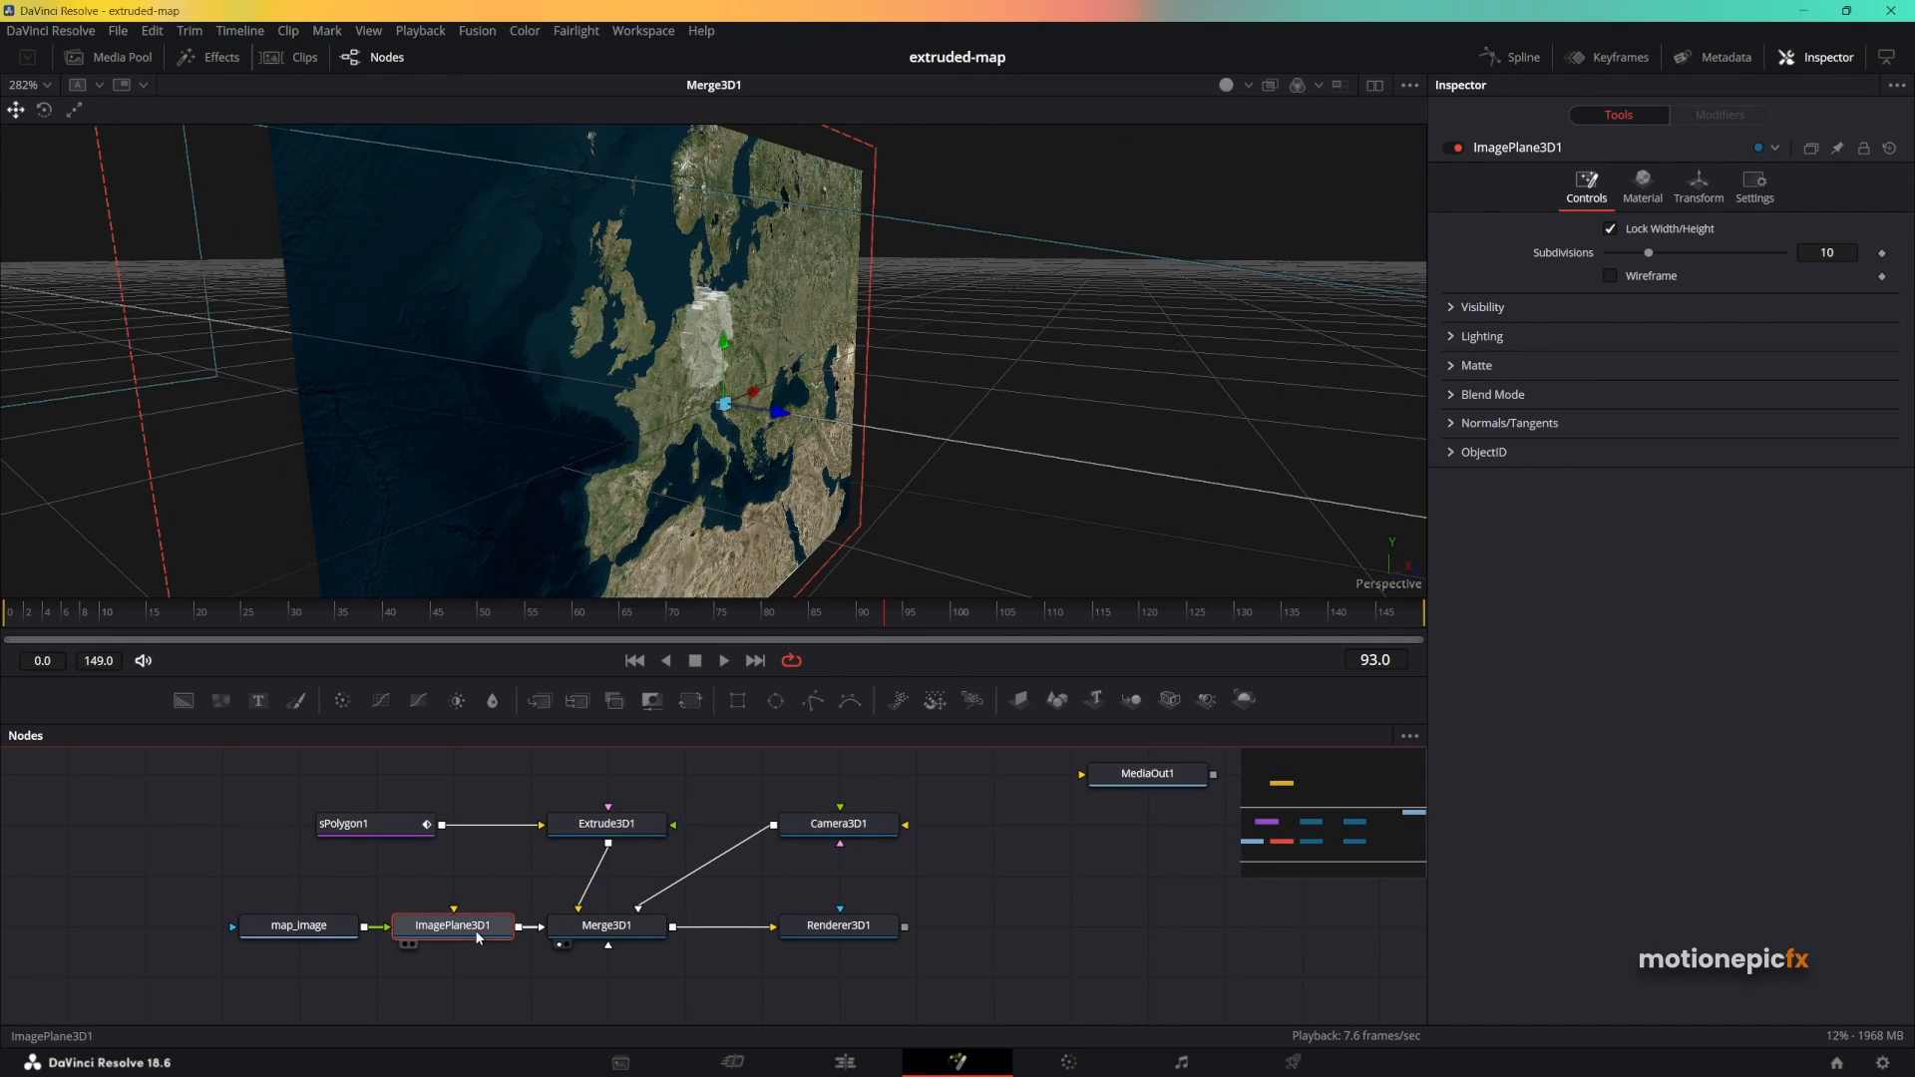
pyautogui.click(1699, 186)
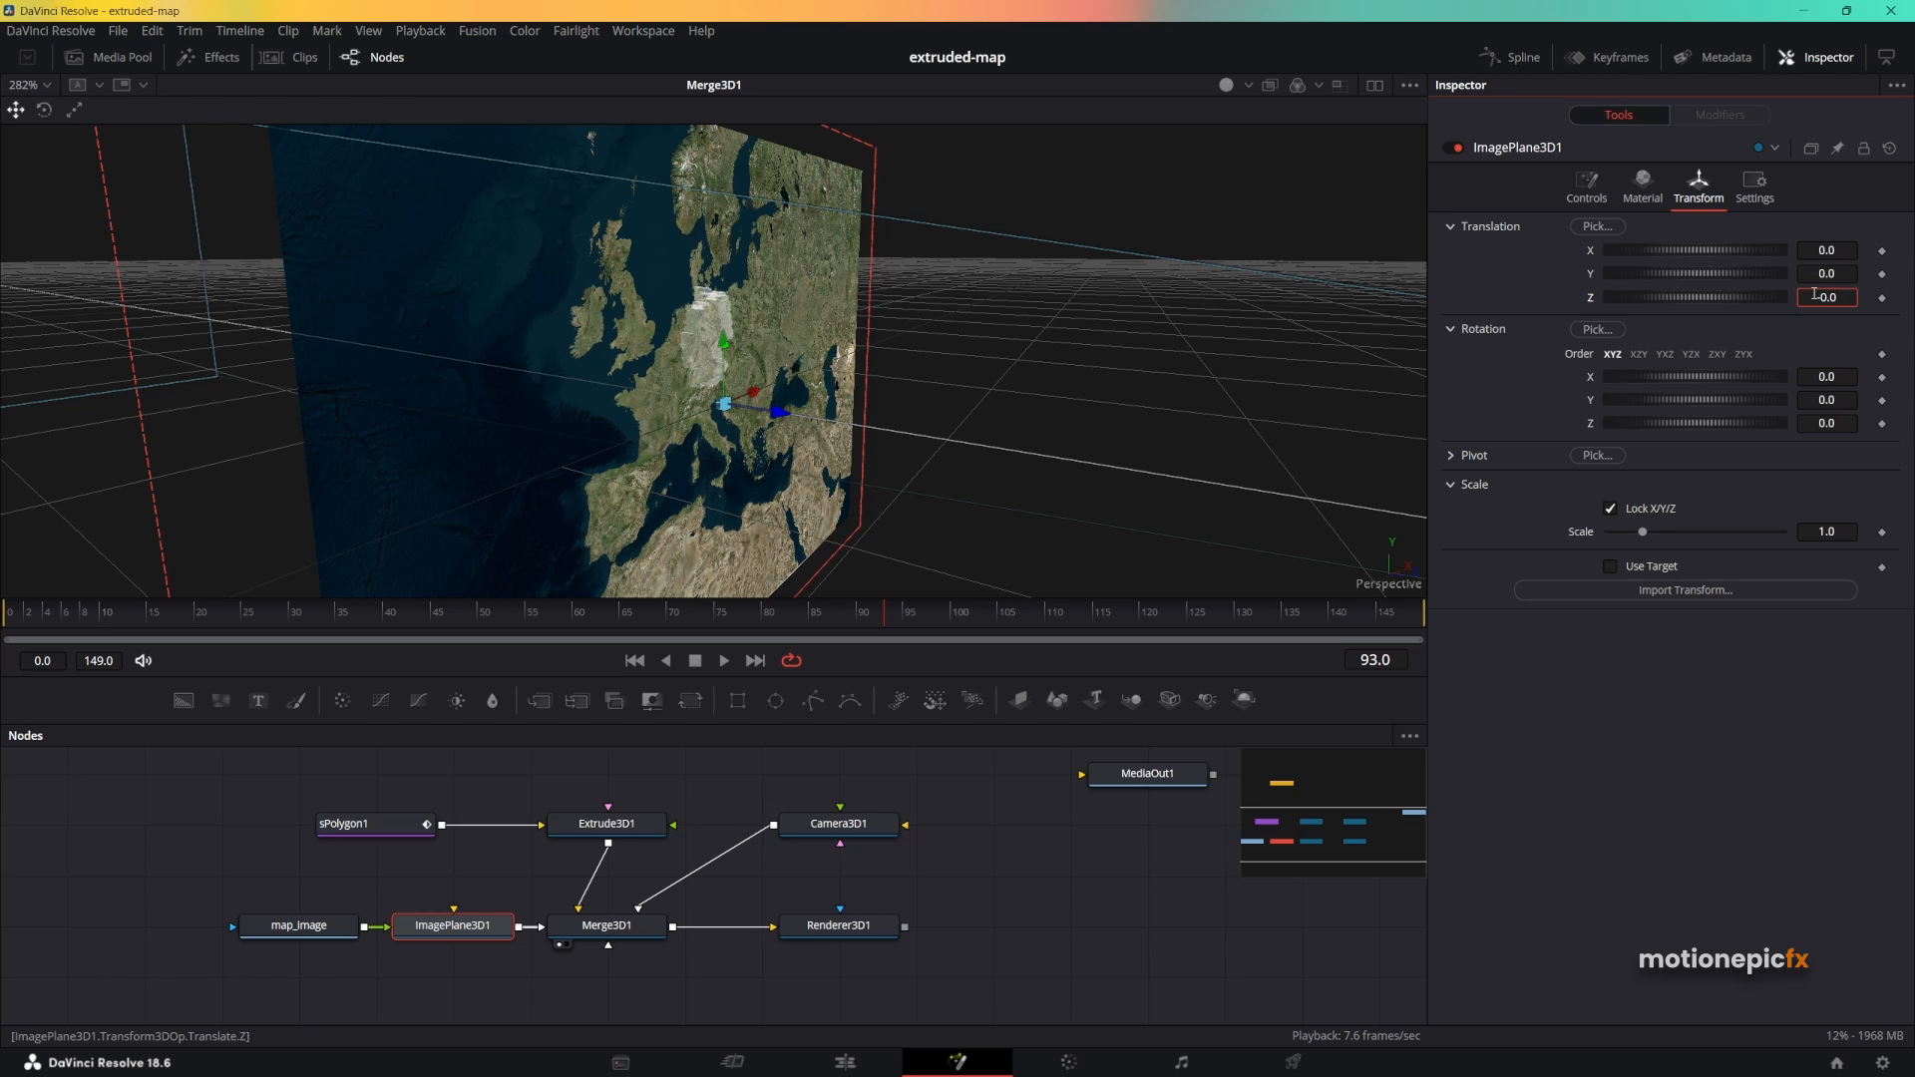
pyautogui.press('Tab')
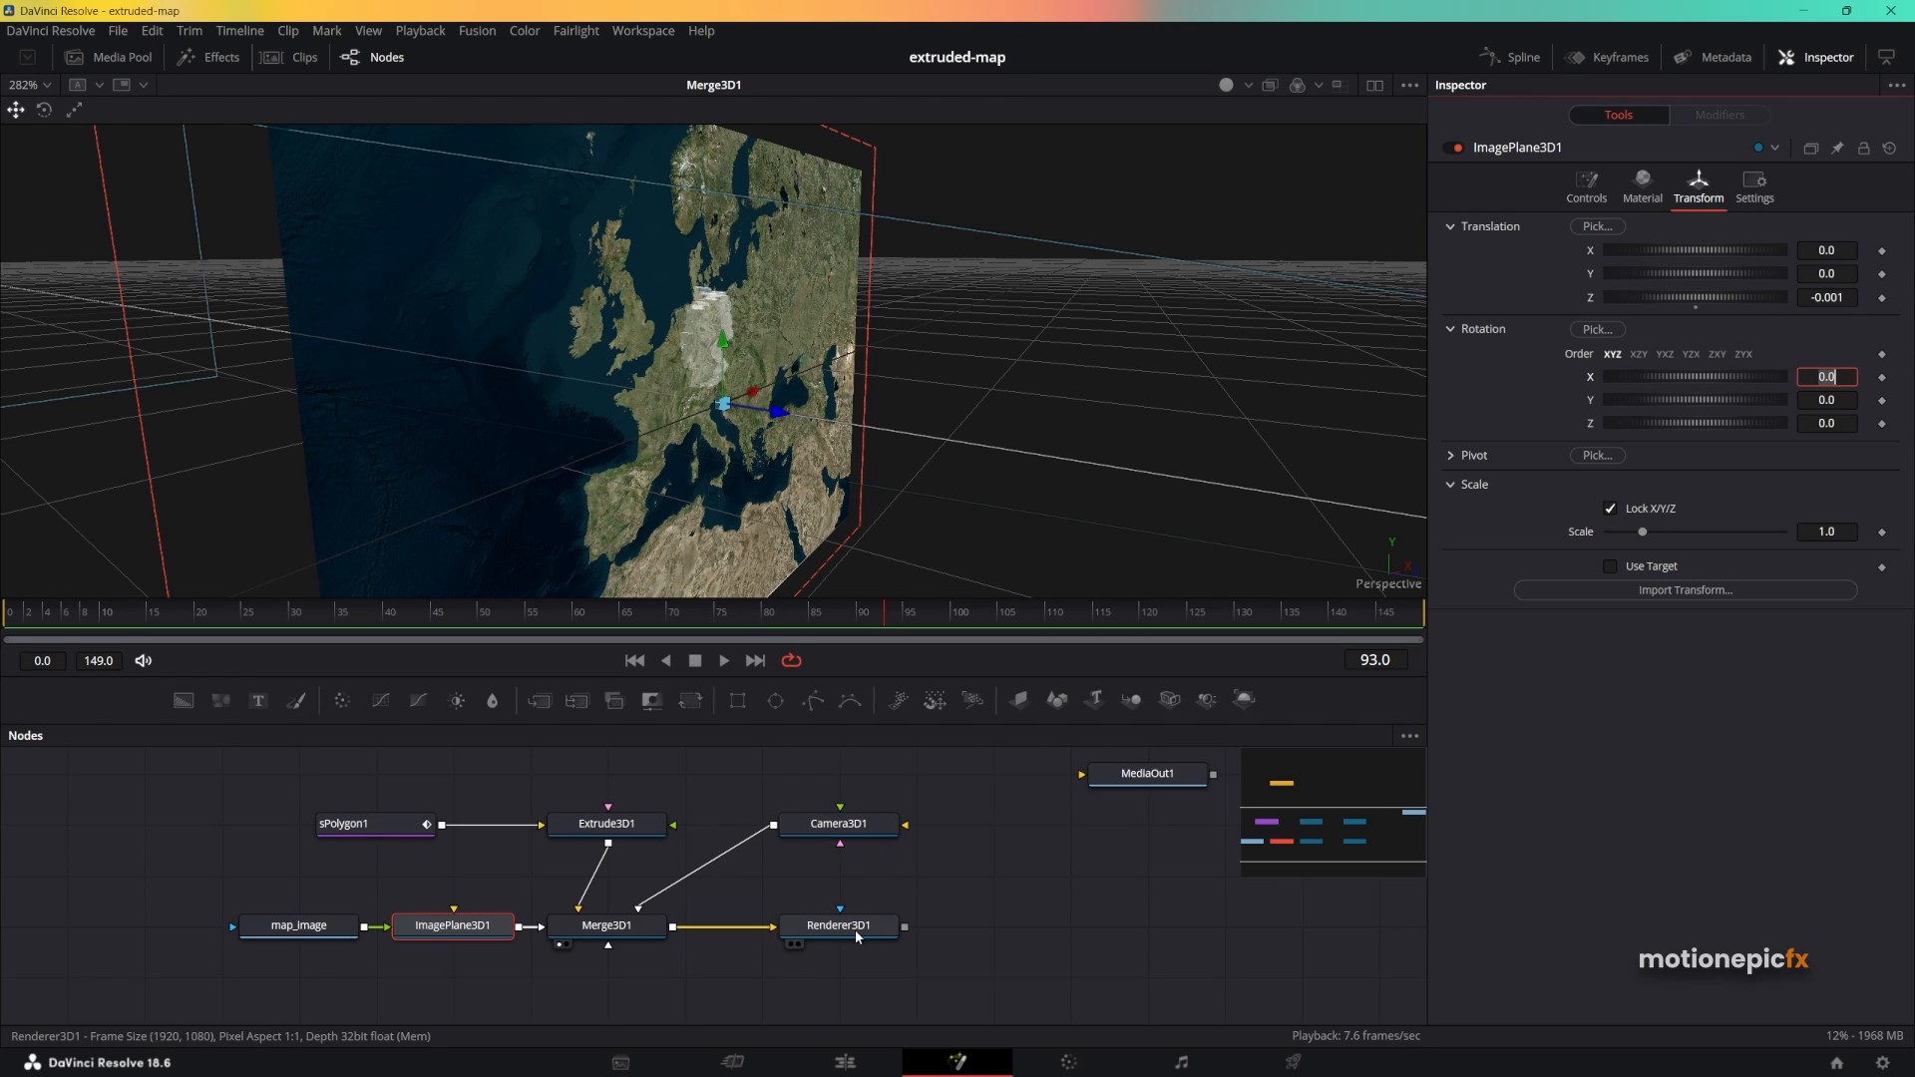
# In the Renderer3D1 view, nudge Extrude3D1 to translation X -0.1265, Y 0.0236 and restore its diffuse opacity to 1.0.
pyautogui.press('1')
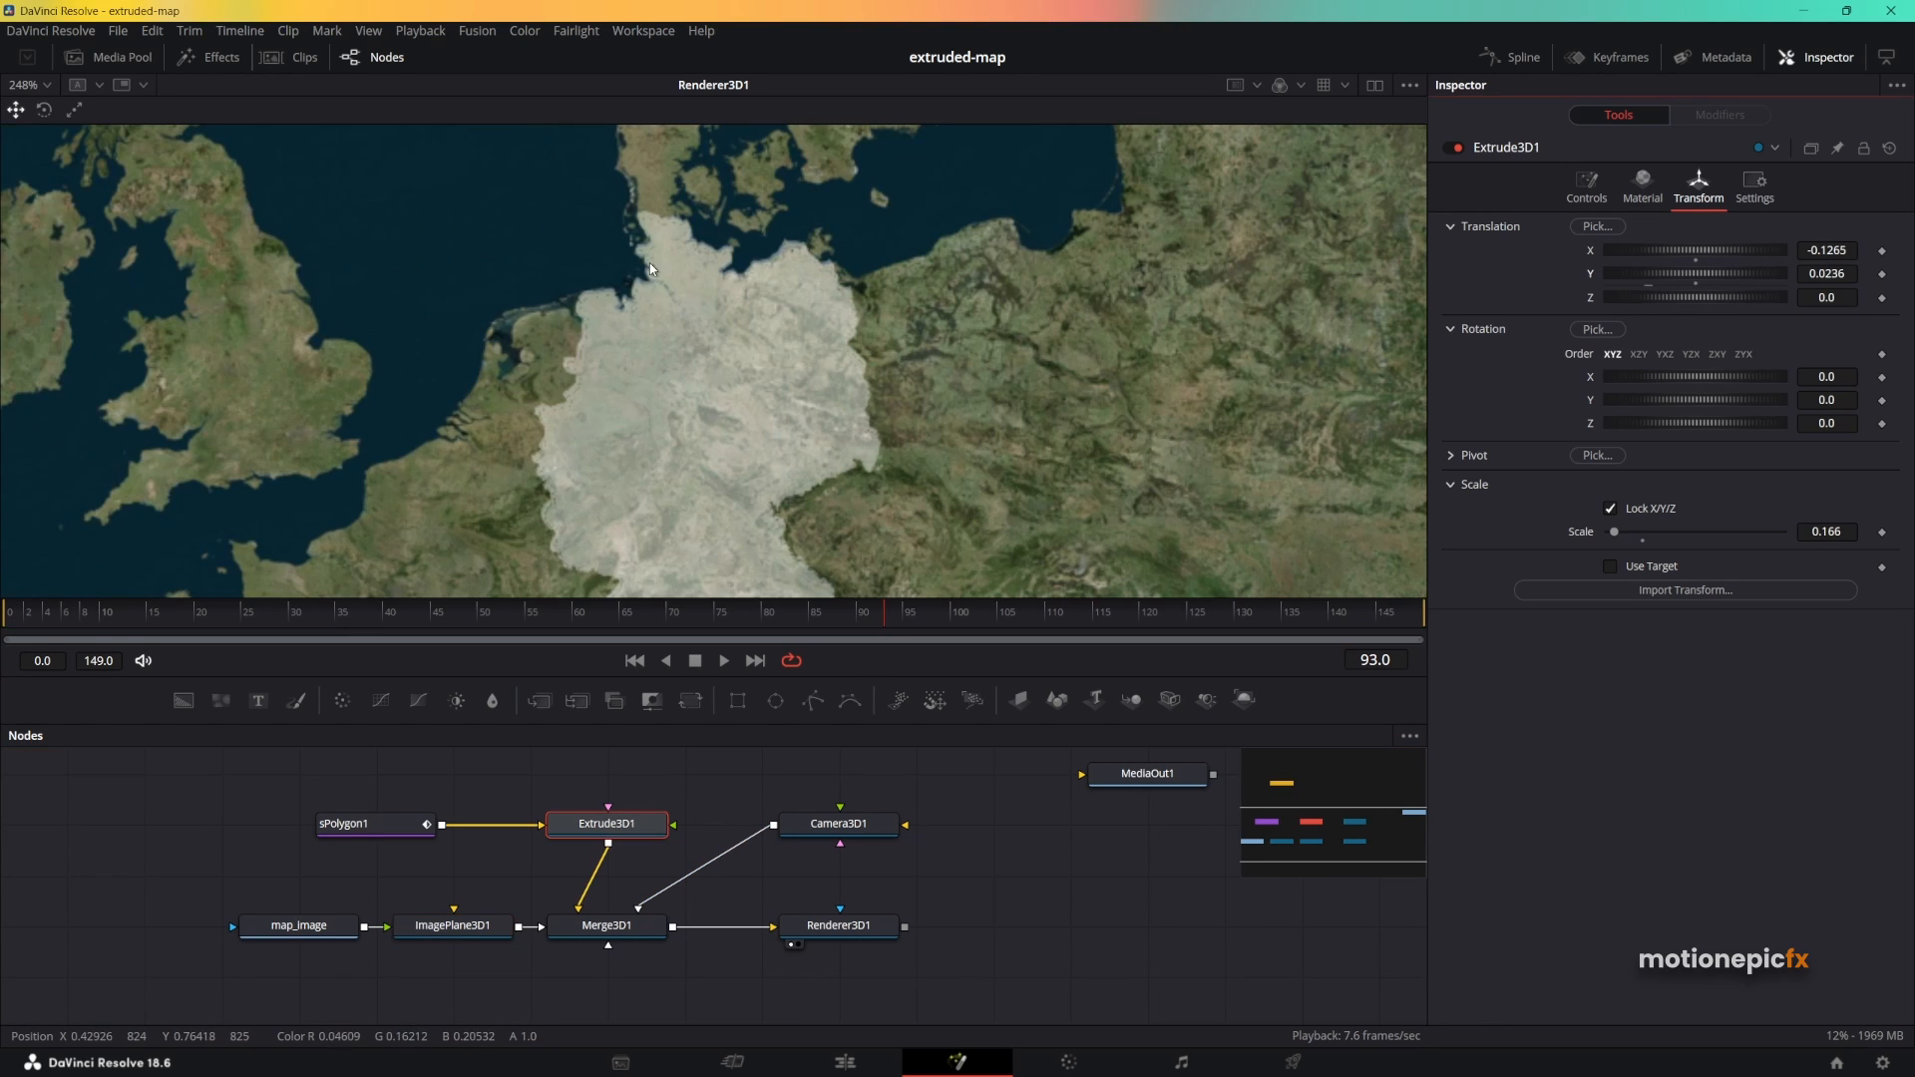
pyautogui.scroll(-3, 749, 339)
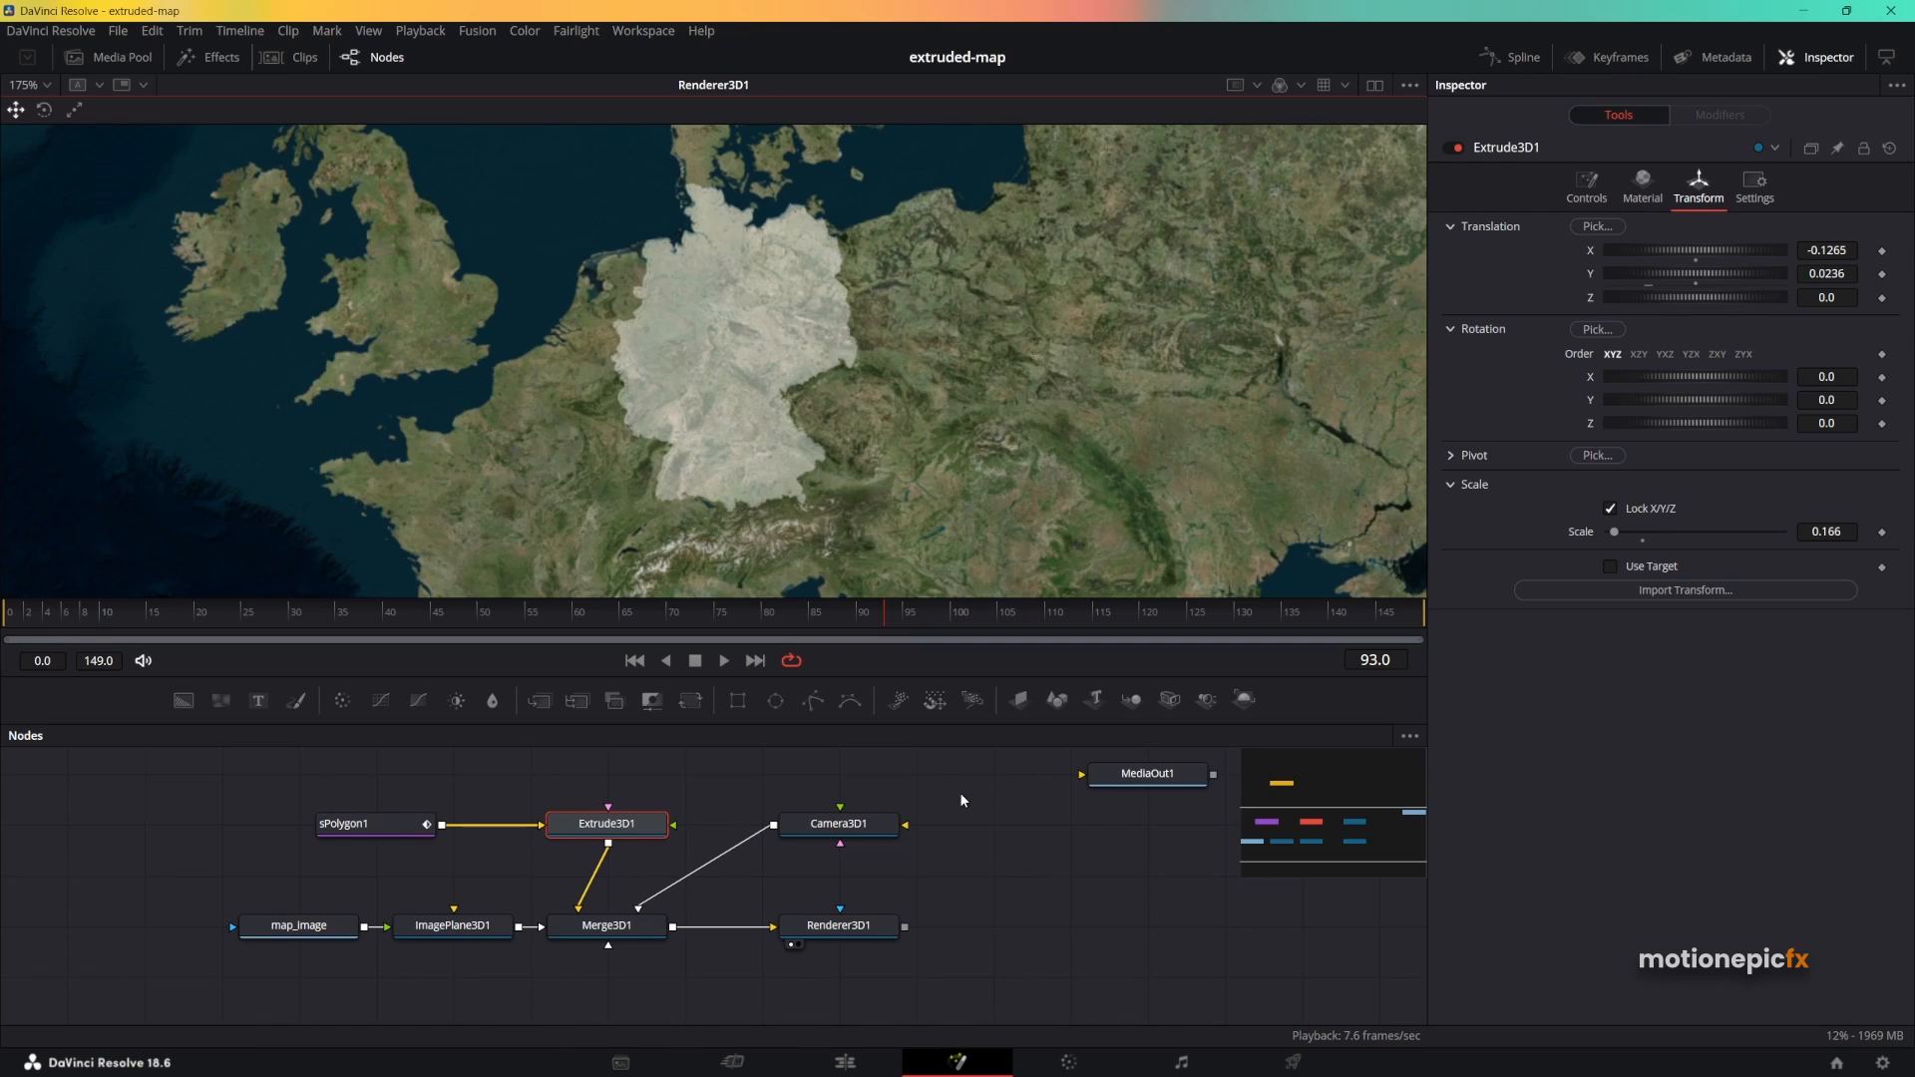
pyautogui.click(1642, 184)
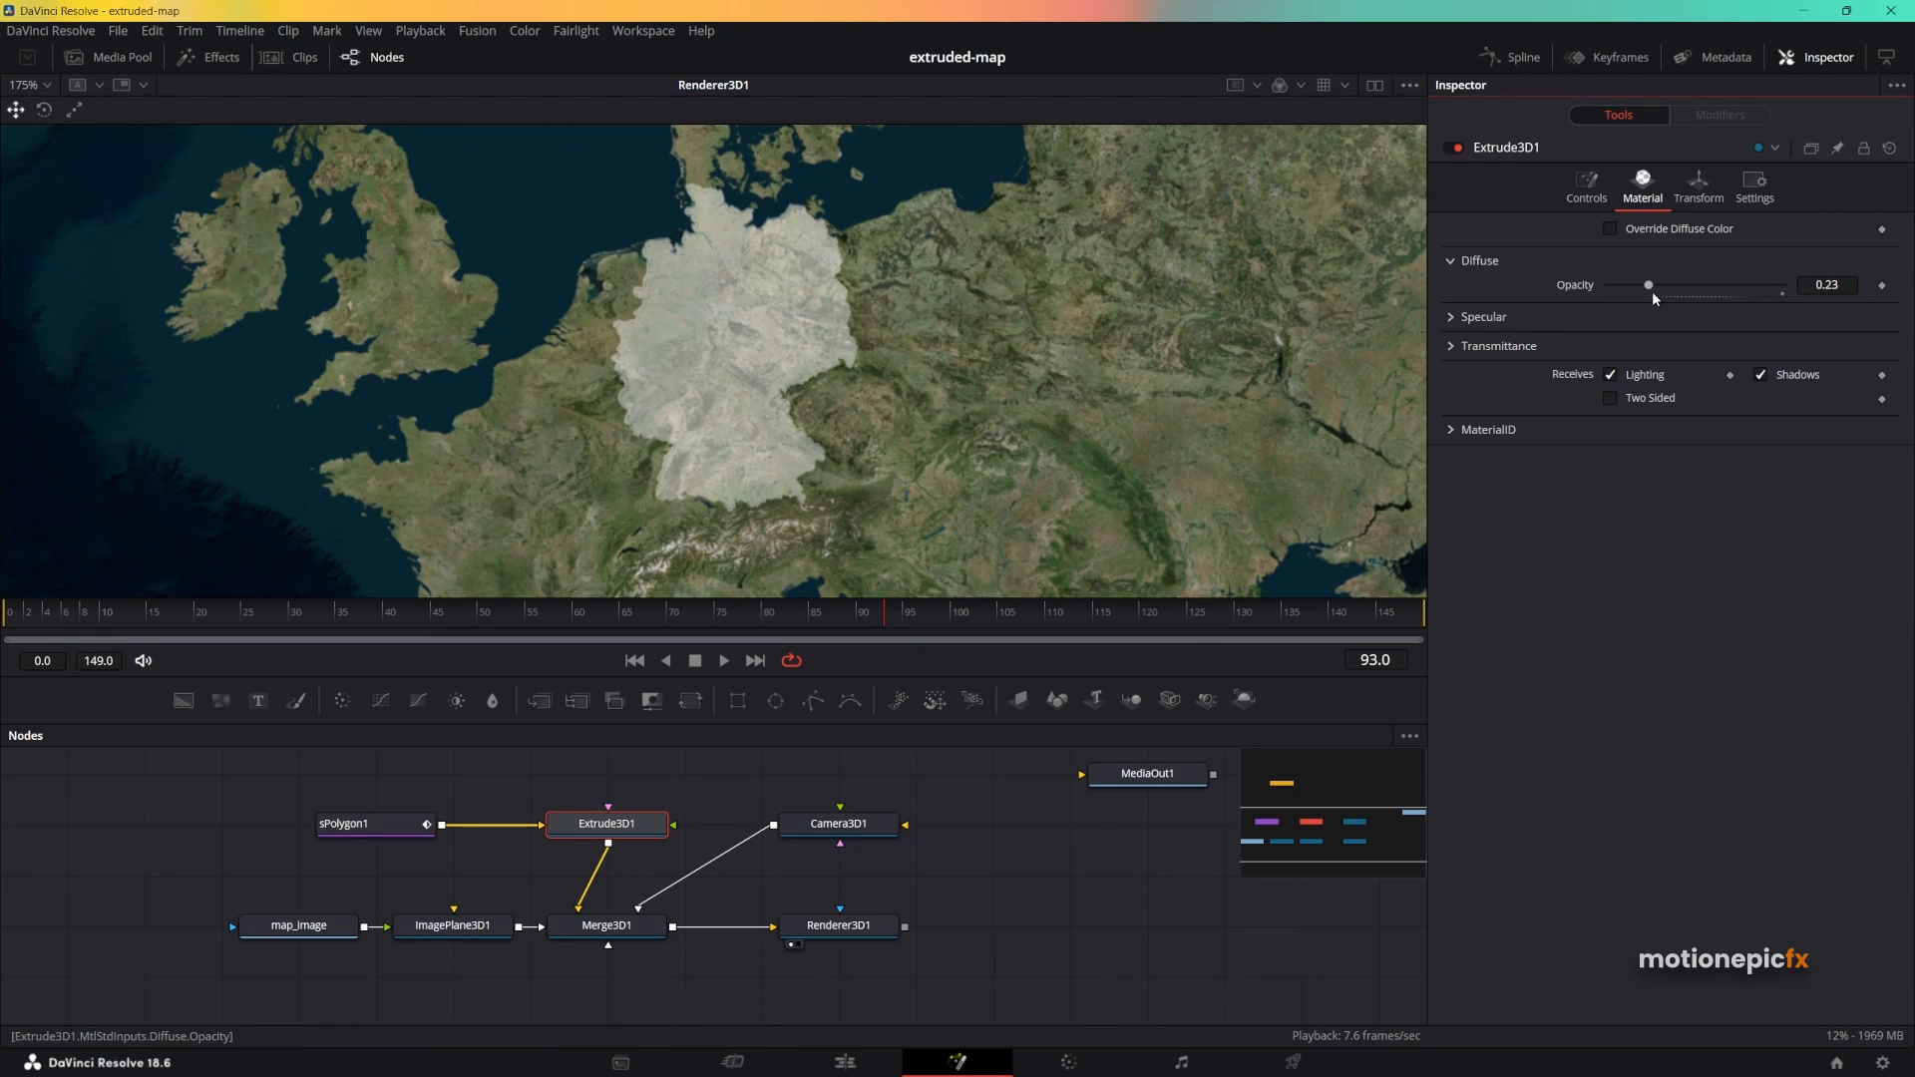
pyautogui.moveTo(1649, 286); pyautogui.dragTo(1784, 286)
pyautogui.scroll(-2, 741, 292)
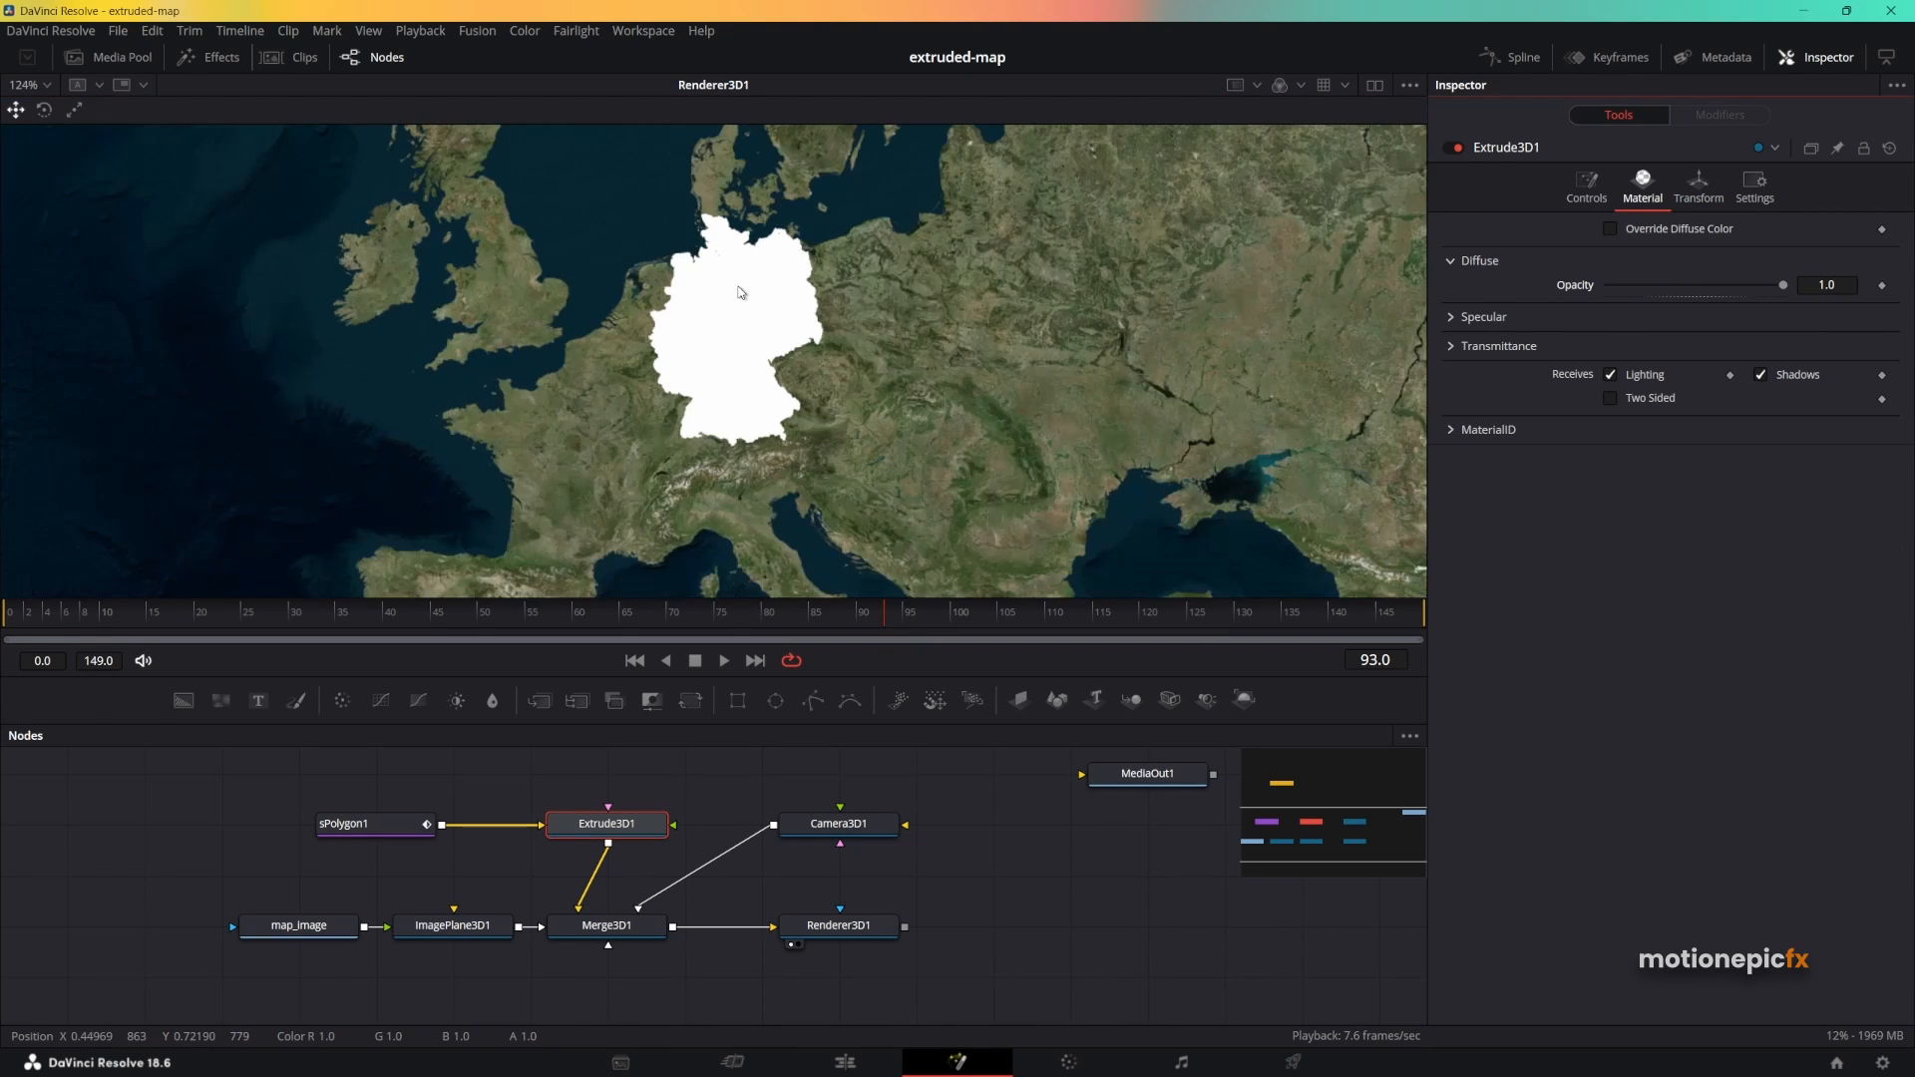
# Enable the target on Camera3D1 and set its translation to Y -0.667 and Z 0.5 for a tilted view of the map.
pyautogui.scroll(-3, 741, 292)
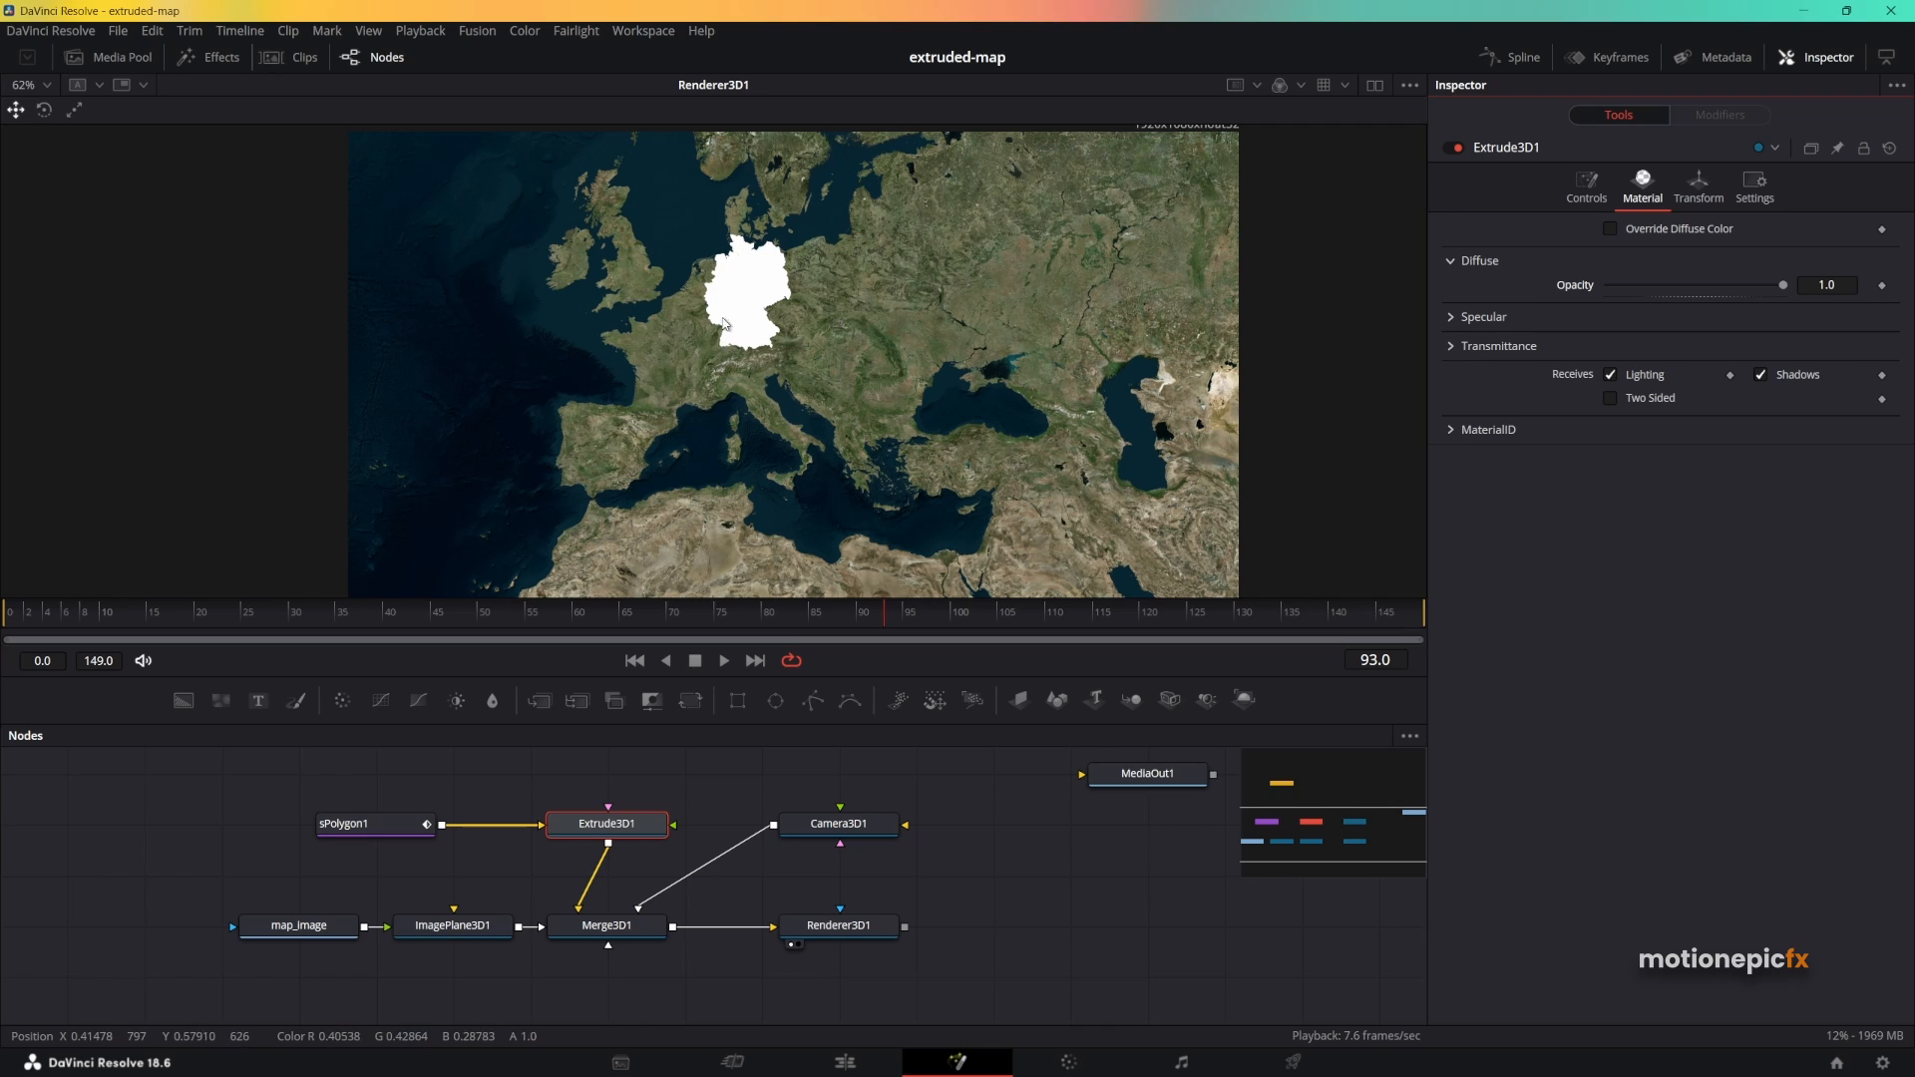
pyautogui.click(855, 836)
pyautogui.click(1609, 485)
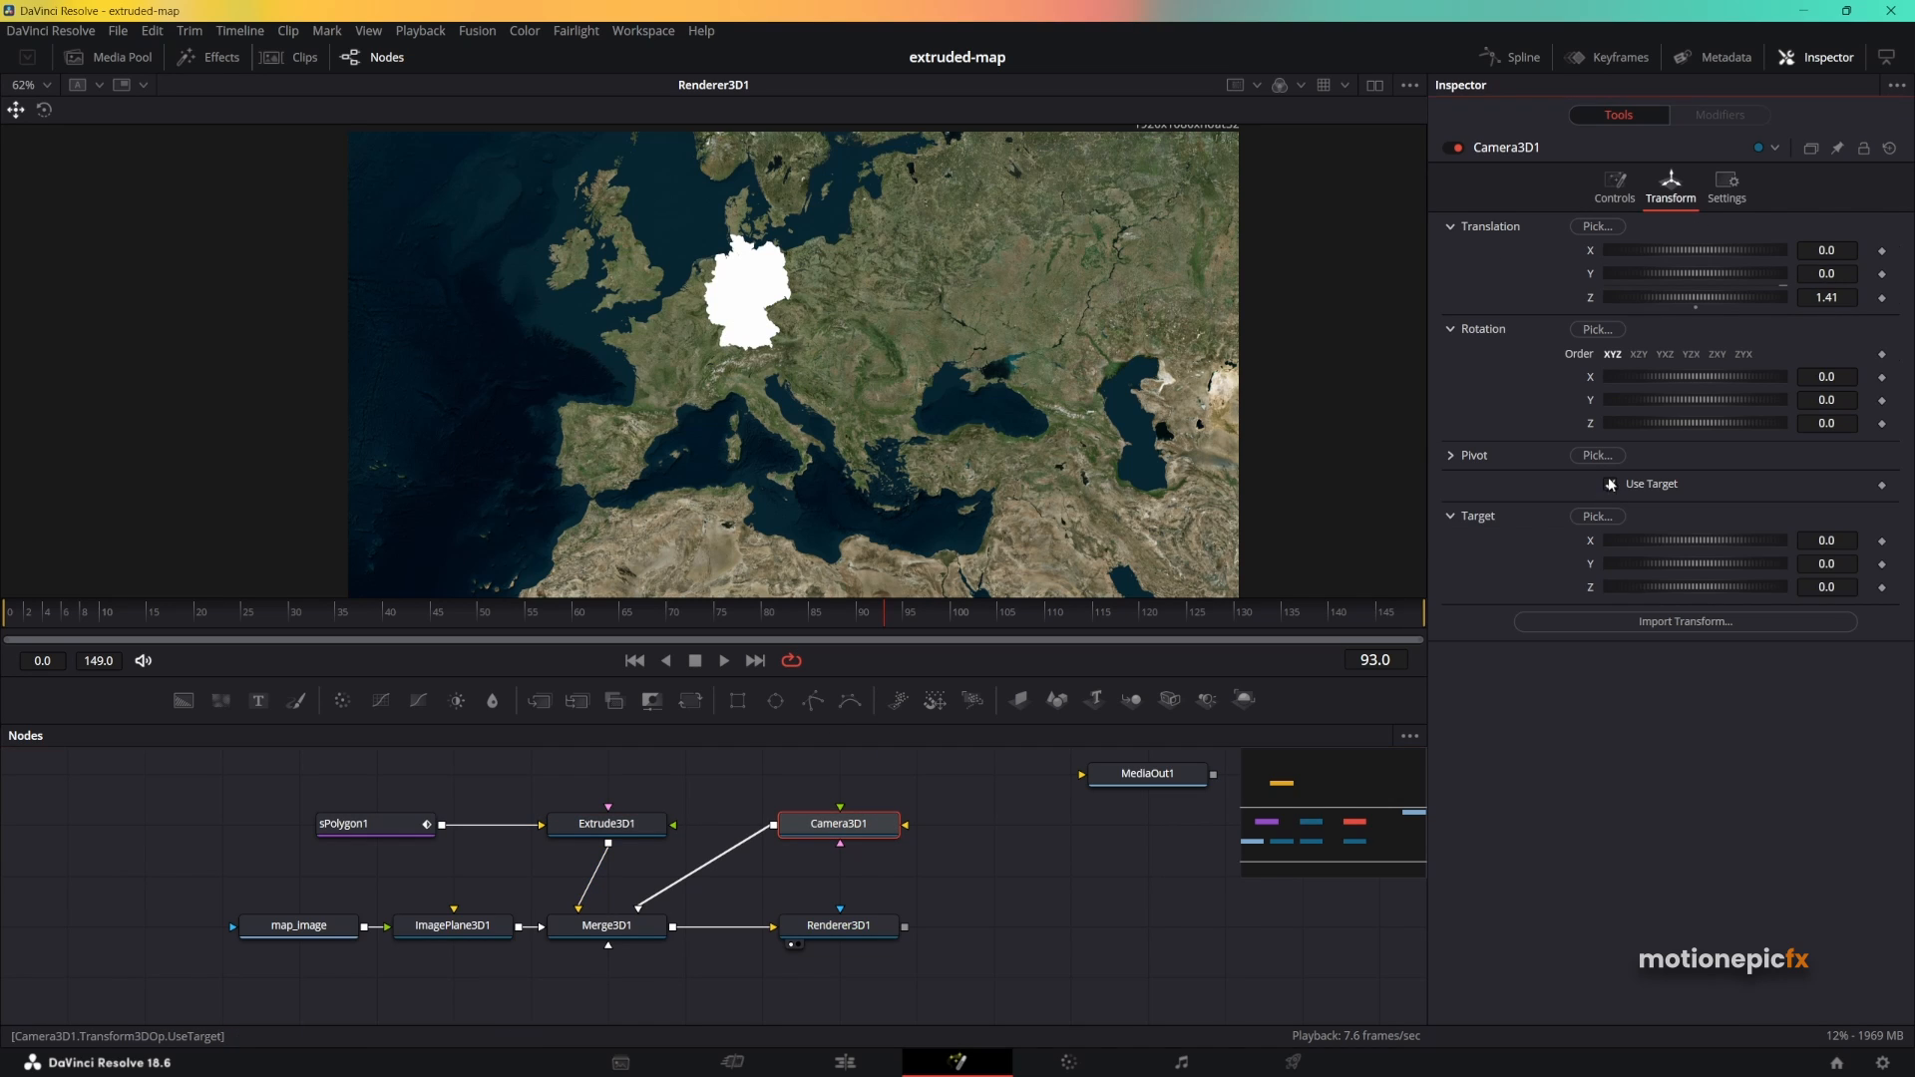
pyautogui.moveTo(1677, 248); pyautogui.dragTo(1688, 296)
pyautogui.doubleClick(1588, 250)
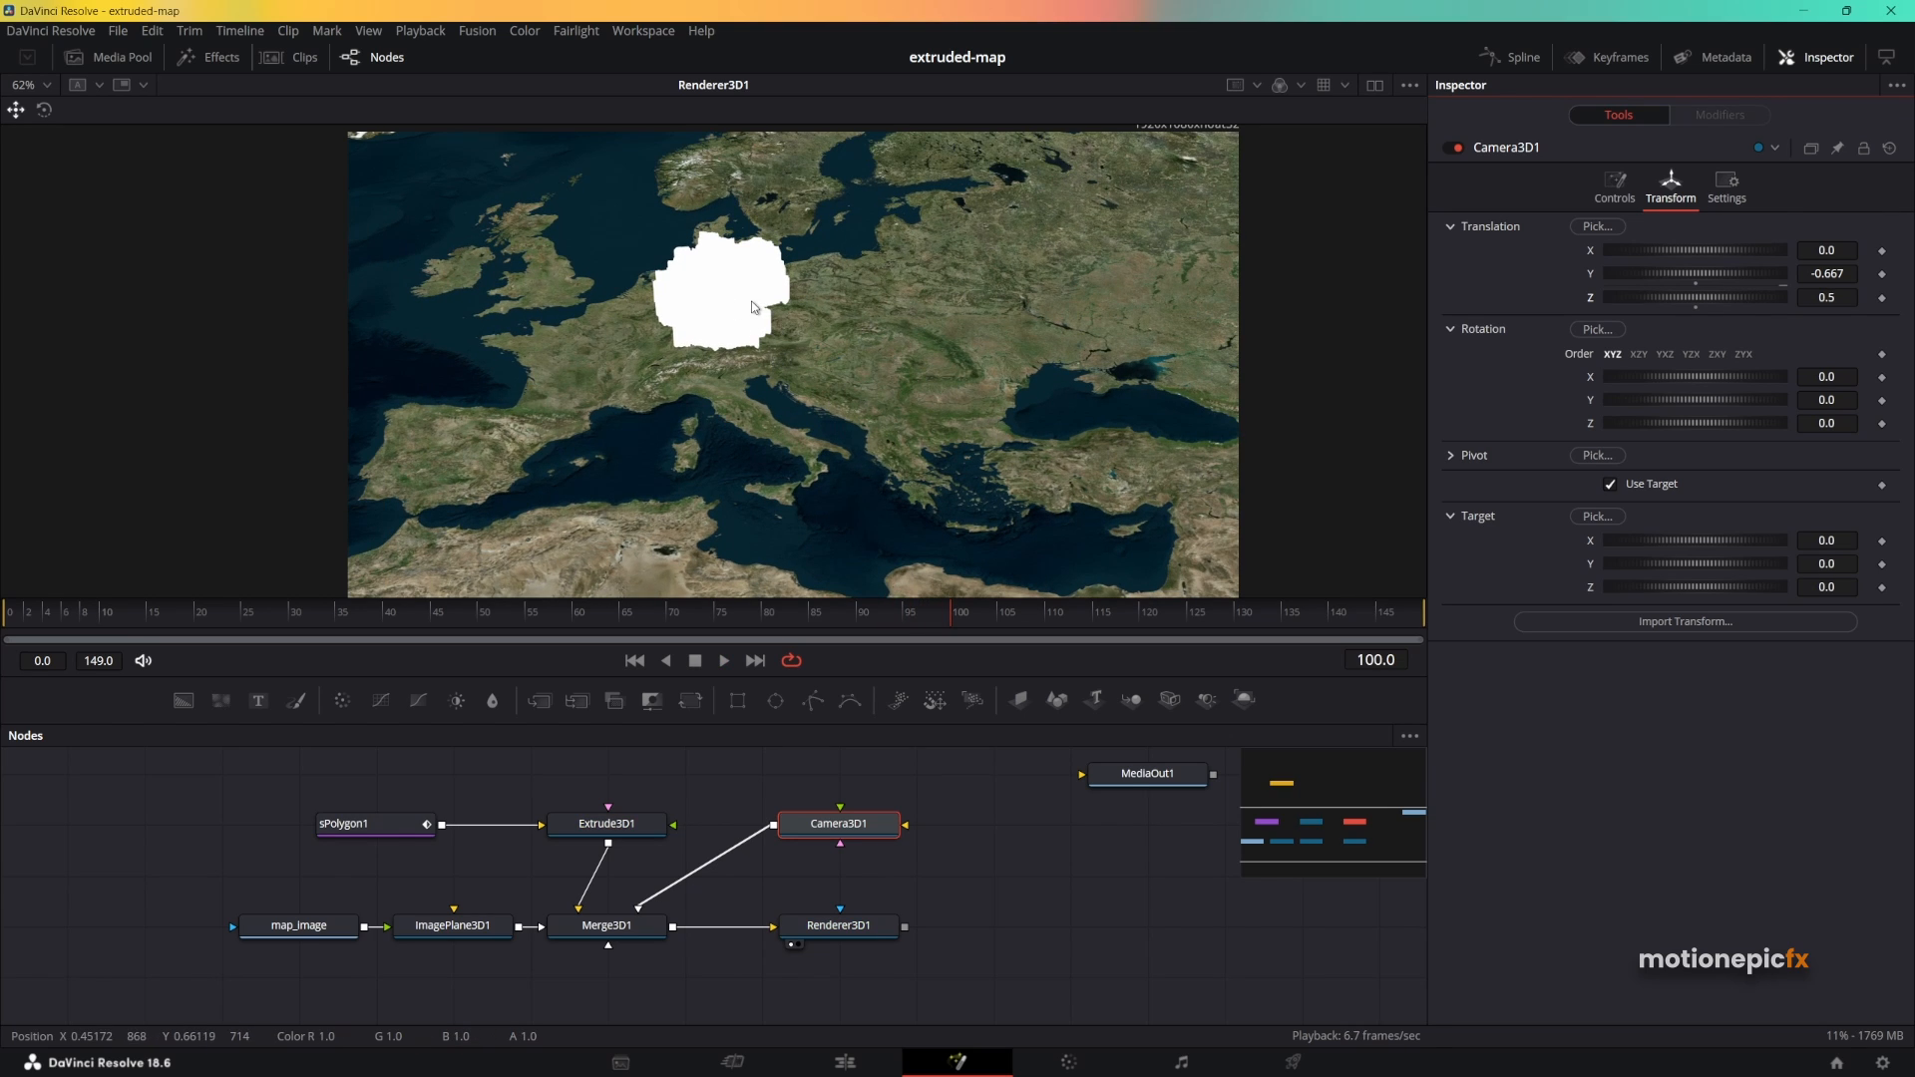
# Add a spot light below Merge3D1 and connect its output to Merge3D1.
pyautogui.moveTo(1058, 828); pyautogui.dragTo(1123, 814)
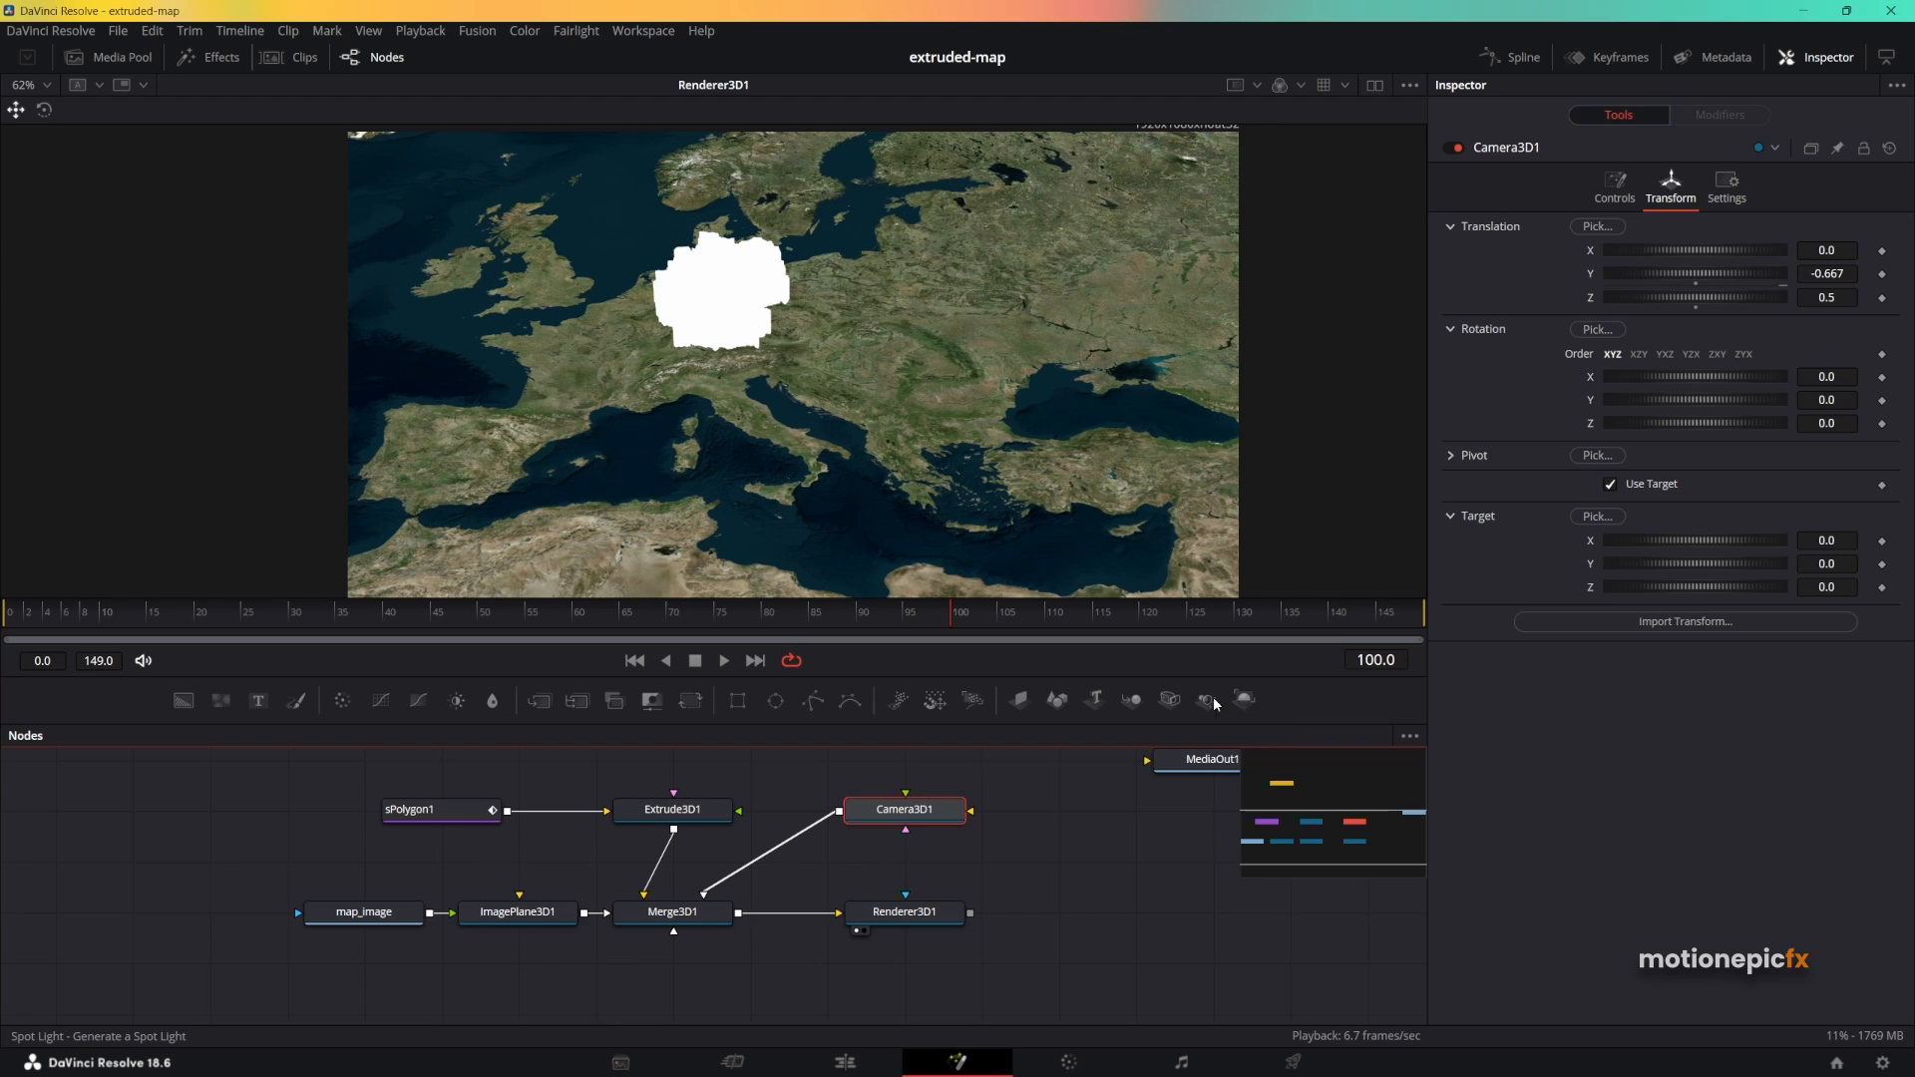
pyautogui.moveTo(1215, 705); pyautogui.dragTo(667, 1009)
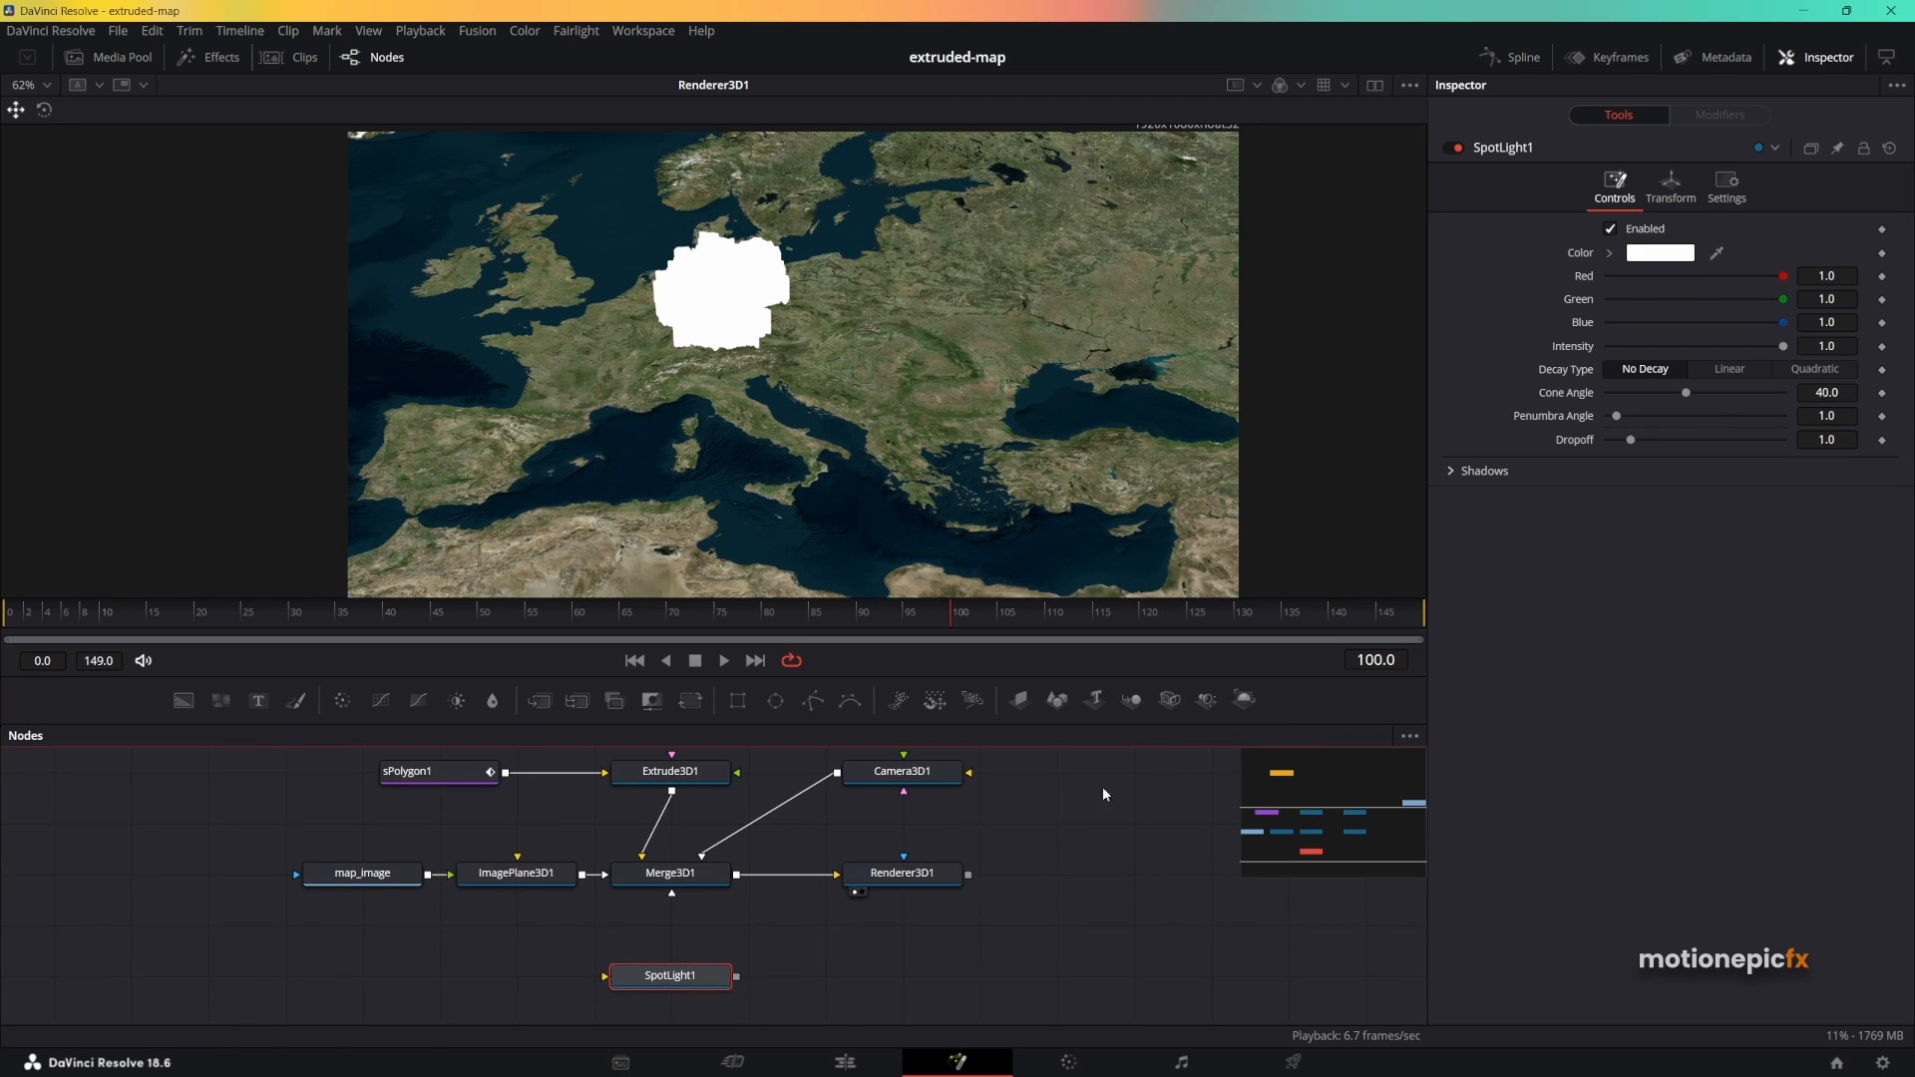
pyautogui.moveTo(736, 976); pyautogui.dragTo(703, 886)
pyautogui.click(1683, 196)
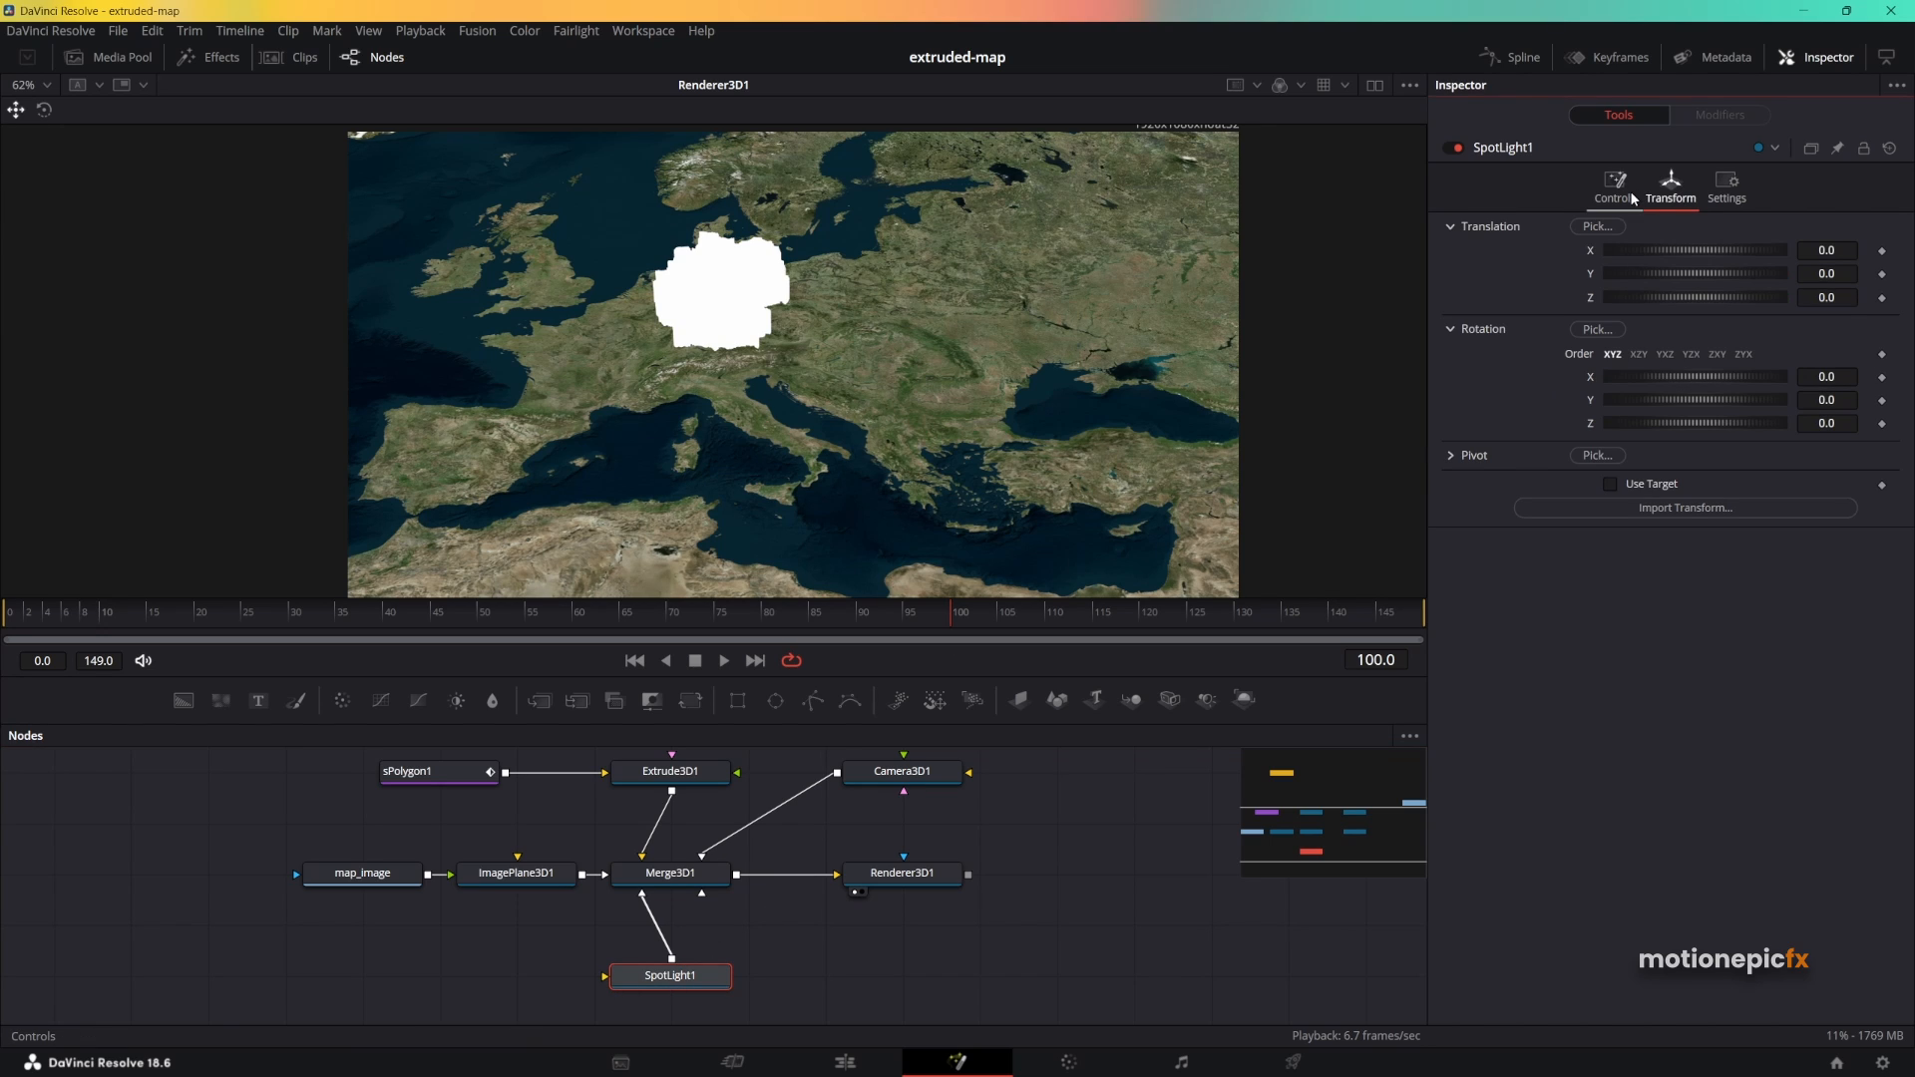
pyautogui.moveTo(1697, 294)
pyautogui.mouseDown()
pyautogui.moveTo(1680, 291)
pyautogui.moveTo(1724, 300)
pyautogui.mouseUp()
pyautogui.hotkey('ctrl', 'z')
# Enable lighting and shadows in Renderer3D1.
pyautogui.click(905, 875)
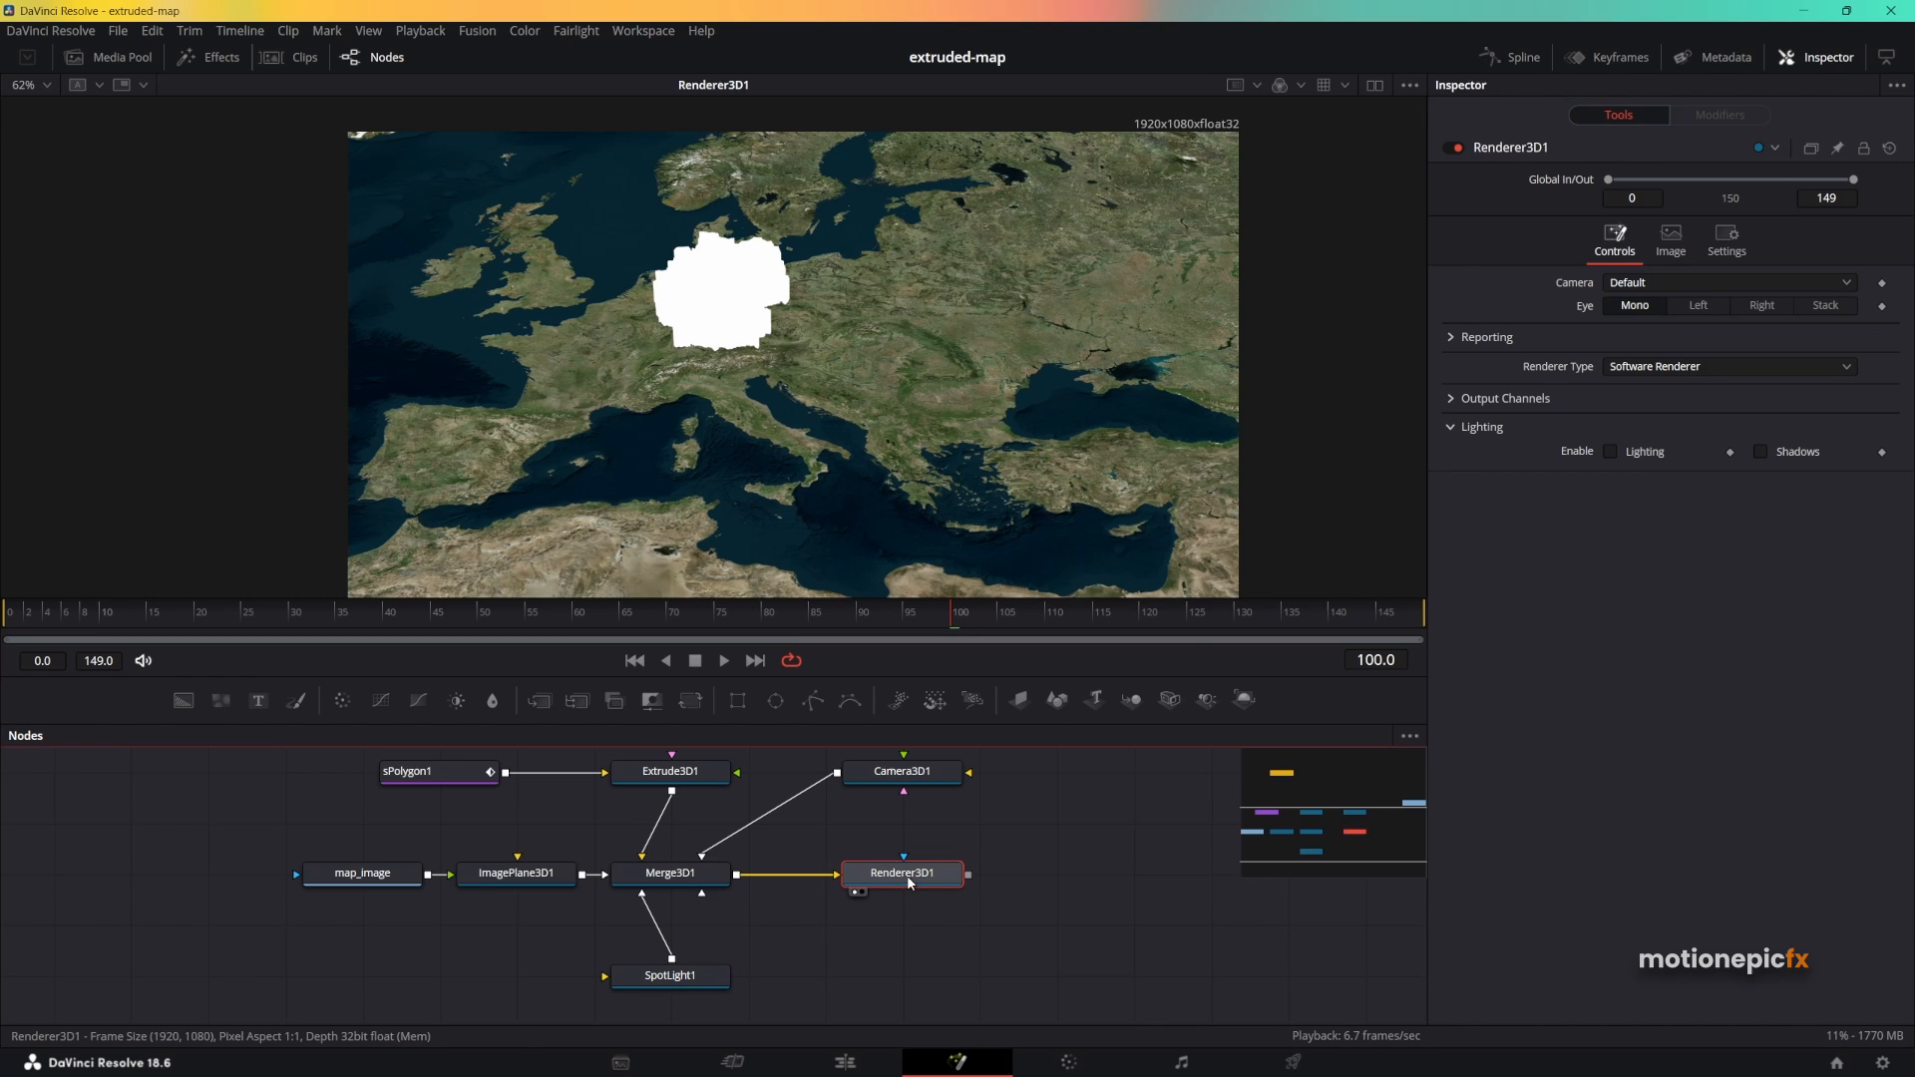
pyautogui.click(1607, 454)
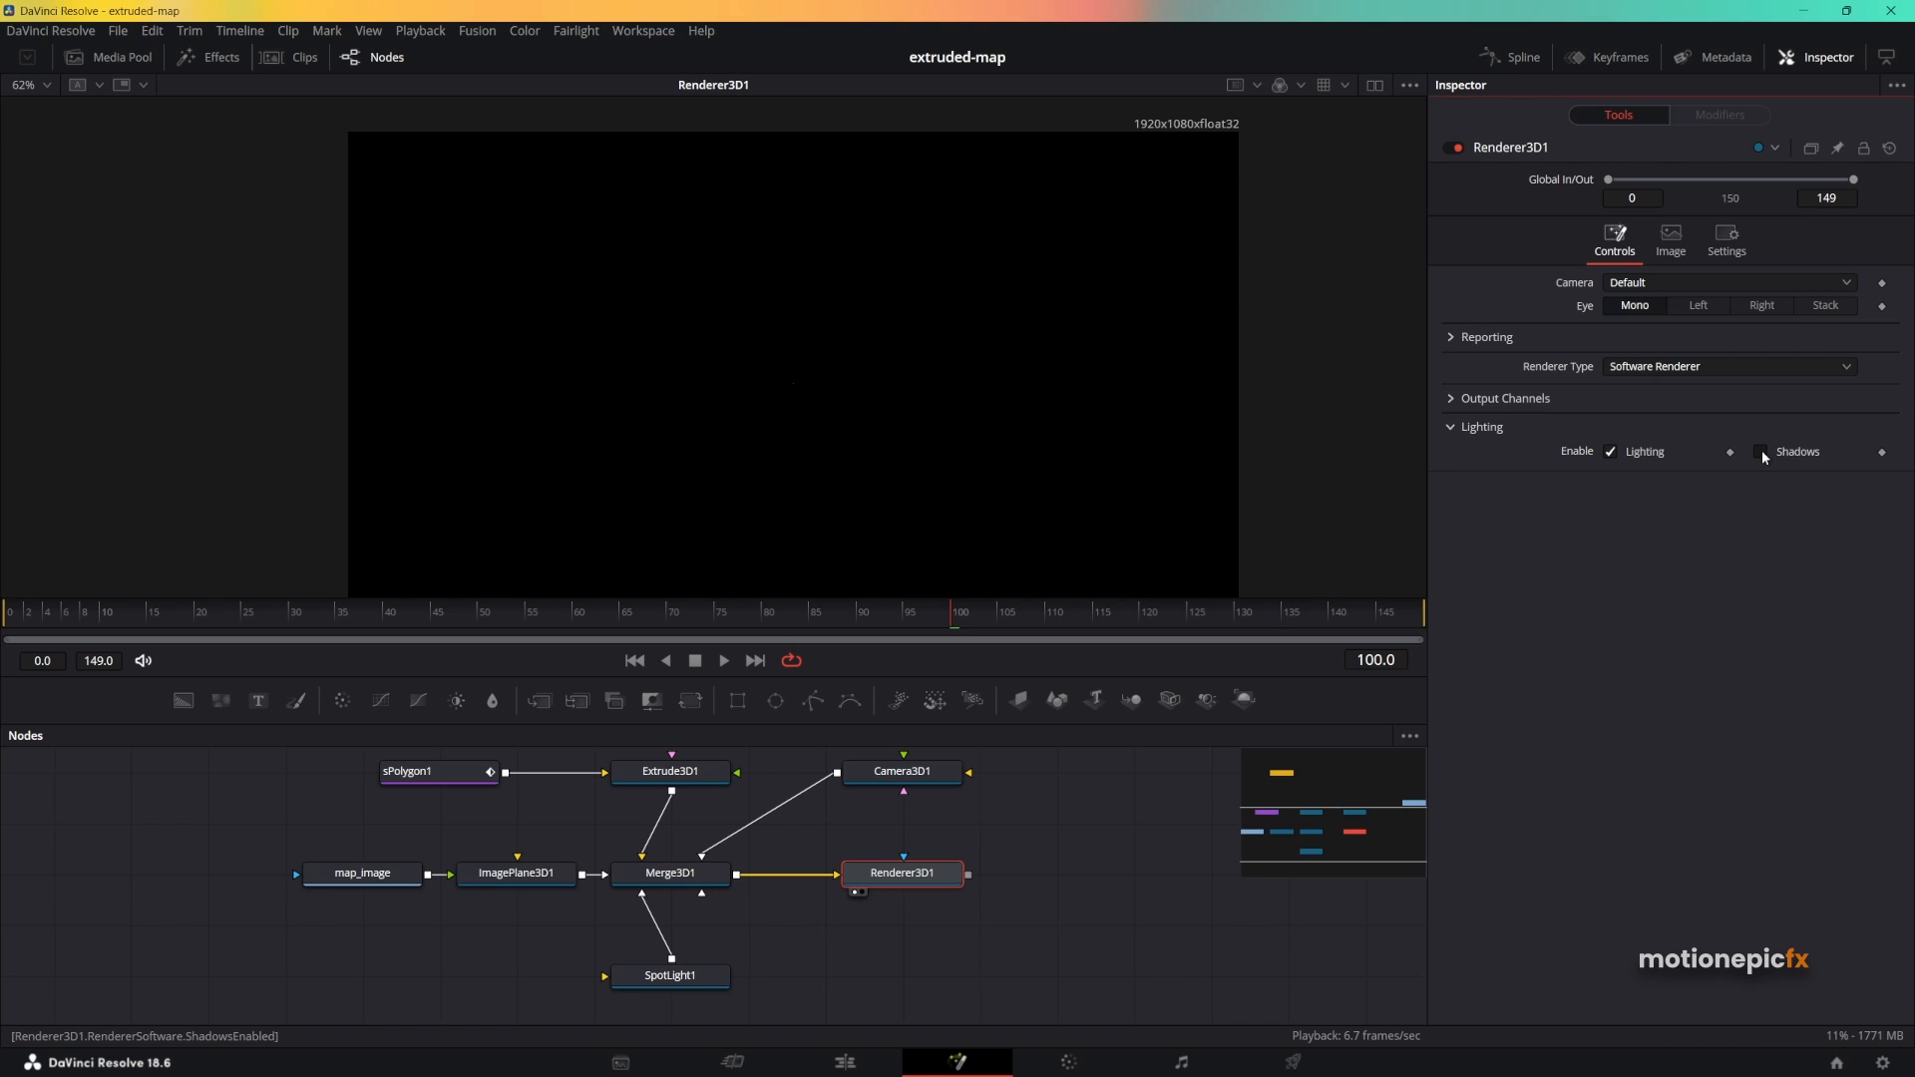
# Move SpotLight1 away from the map by setting its Z translation to 0.7.
pyautogui.click(666, 976)
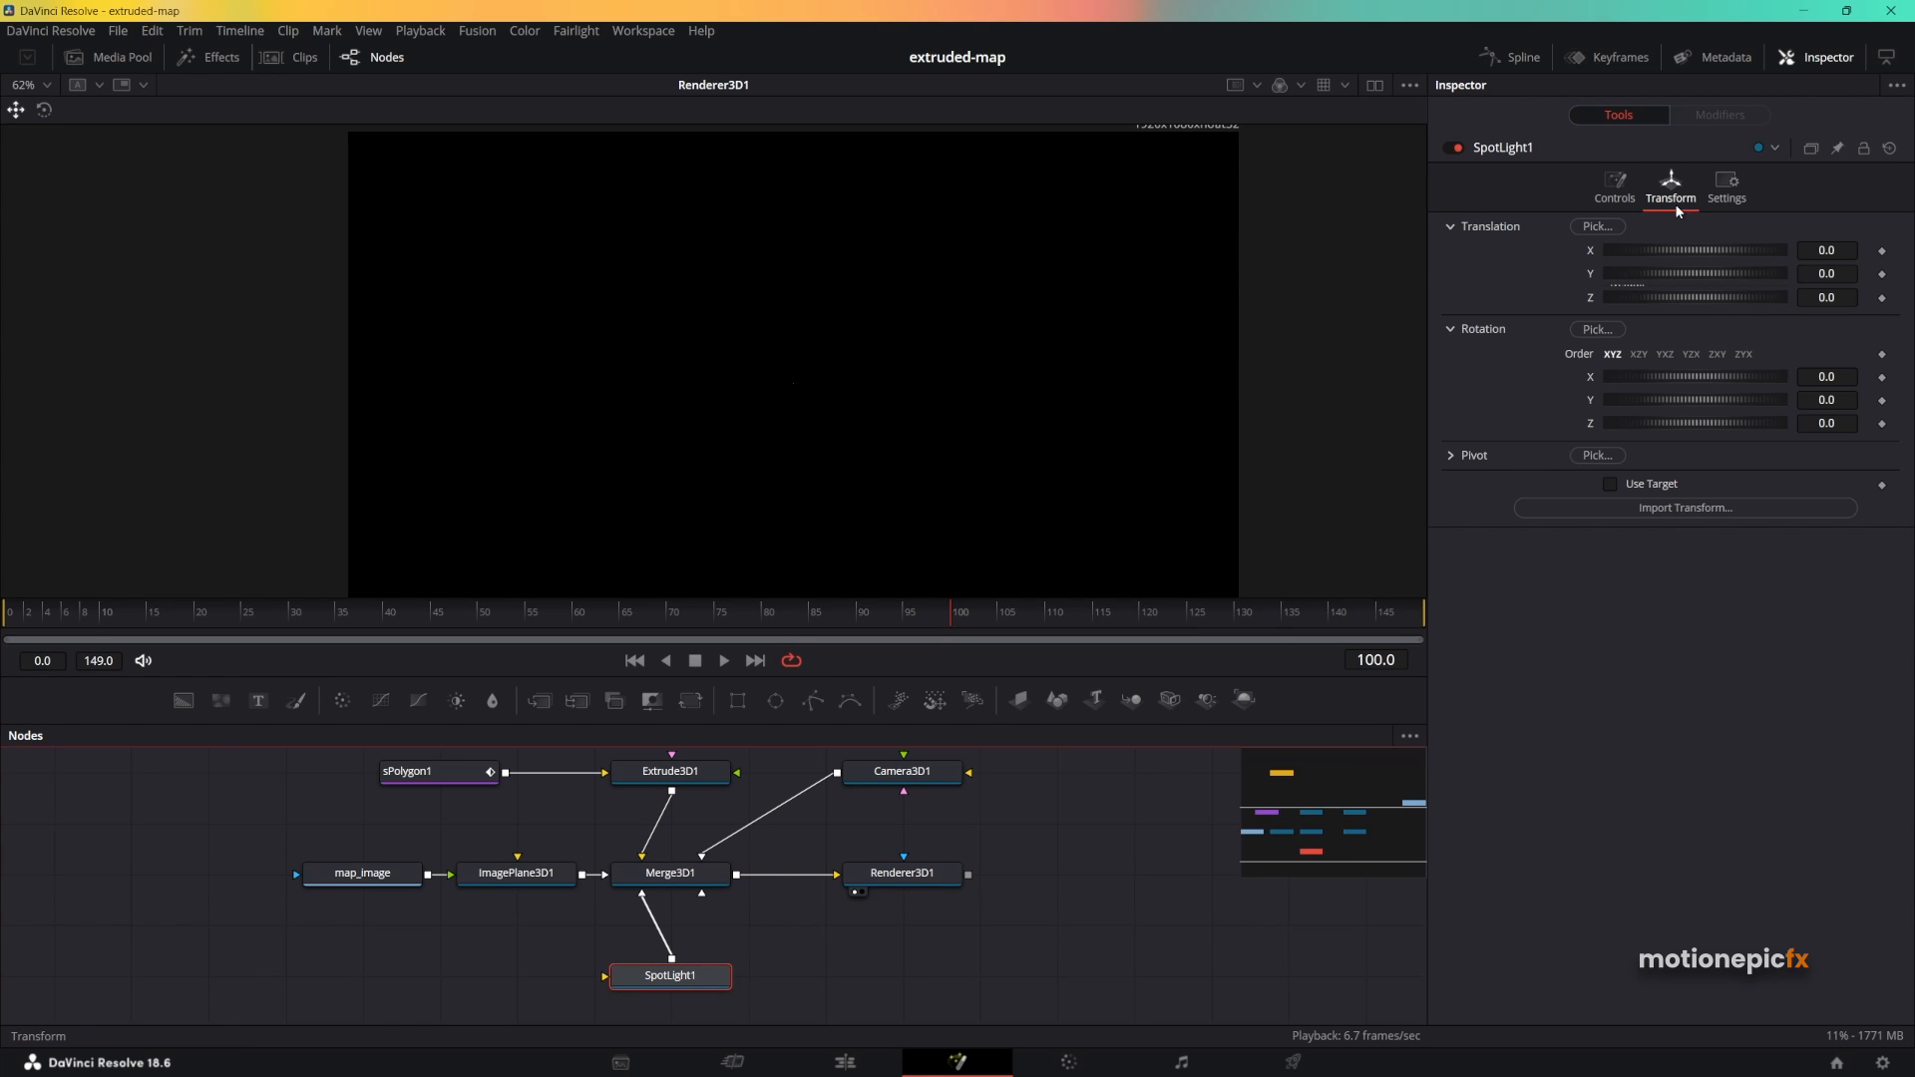
pyautogui.moveTo(1710, 302)
pyautogui.mouseDown()
pyautogui.moveTo(1688, 291)
pyautogui.moveTo(1716, 294)
pyautogui.mouseUp()
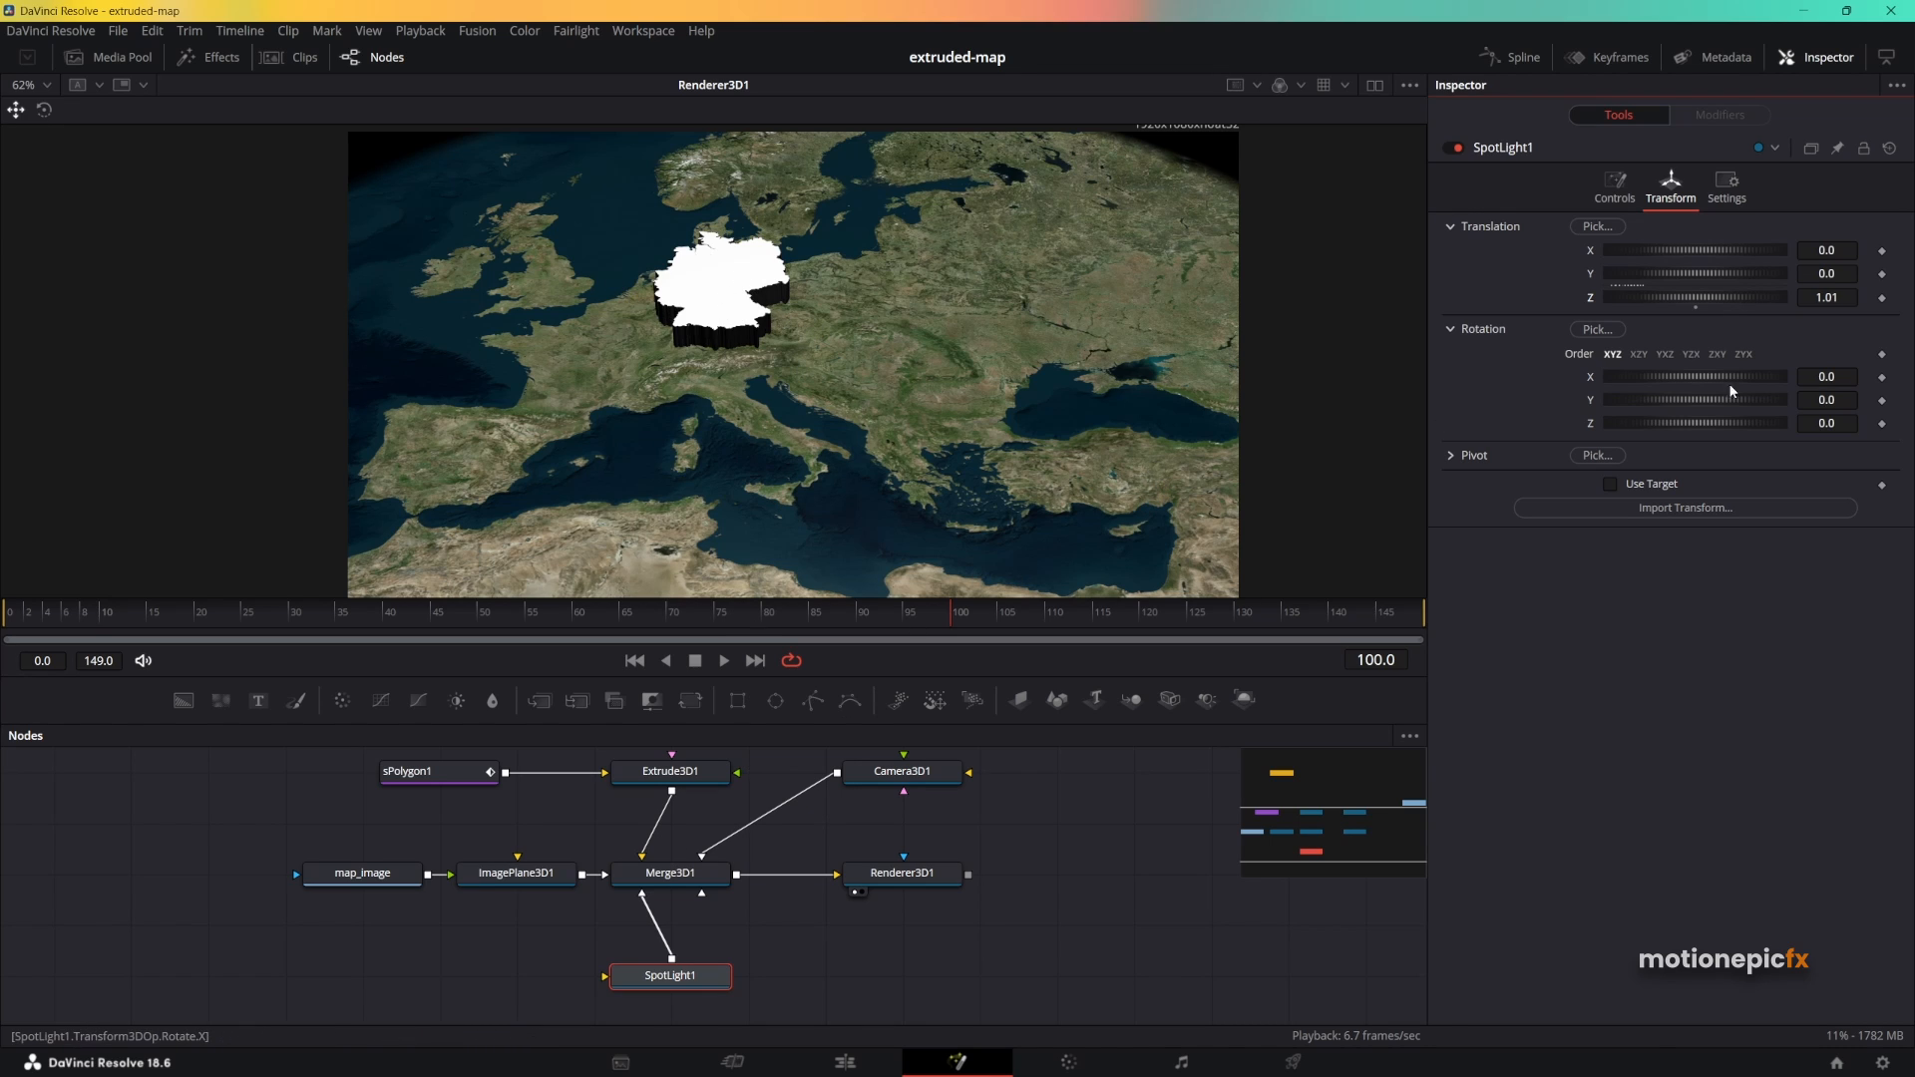
pyautogui.moveTo(1826, 297); pyautogui.dragTo(1800, 297)
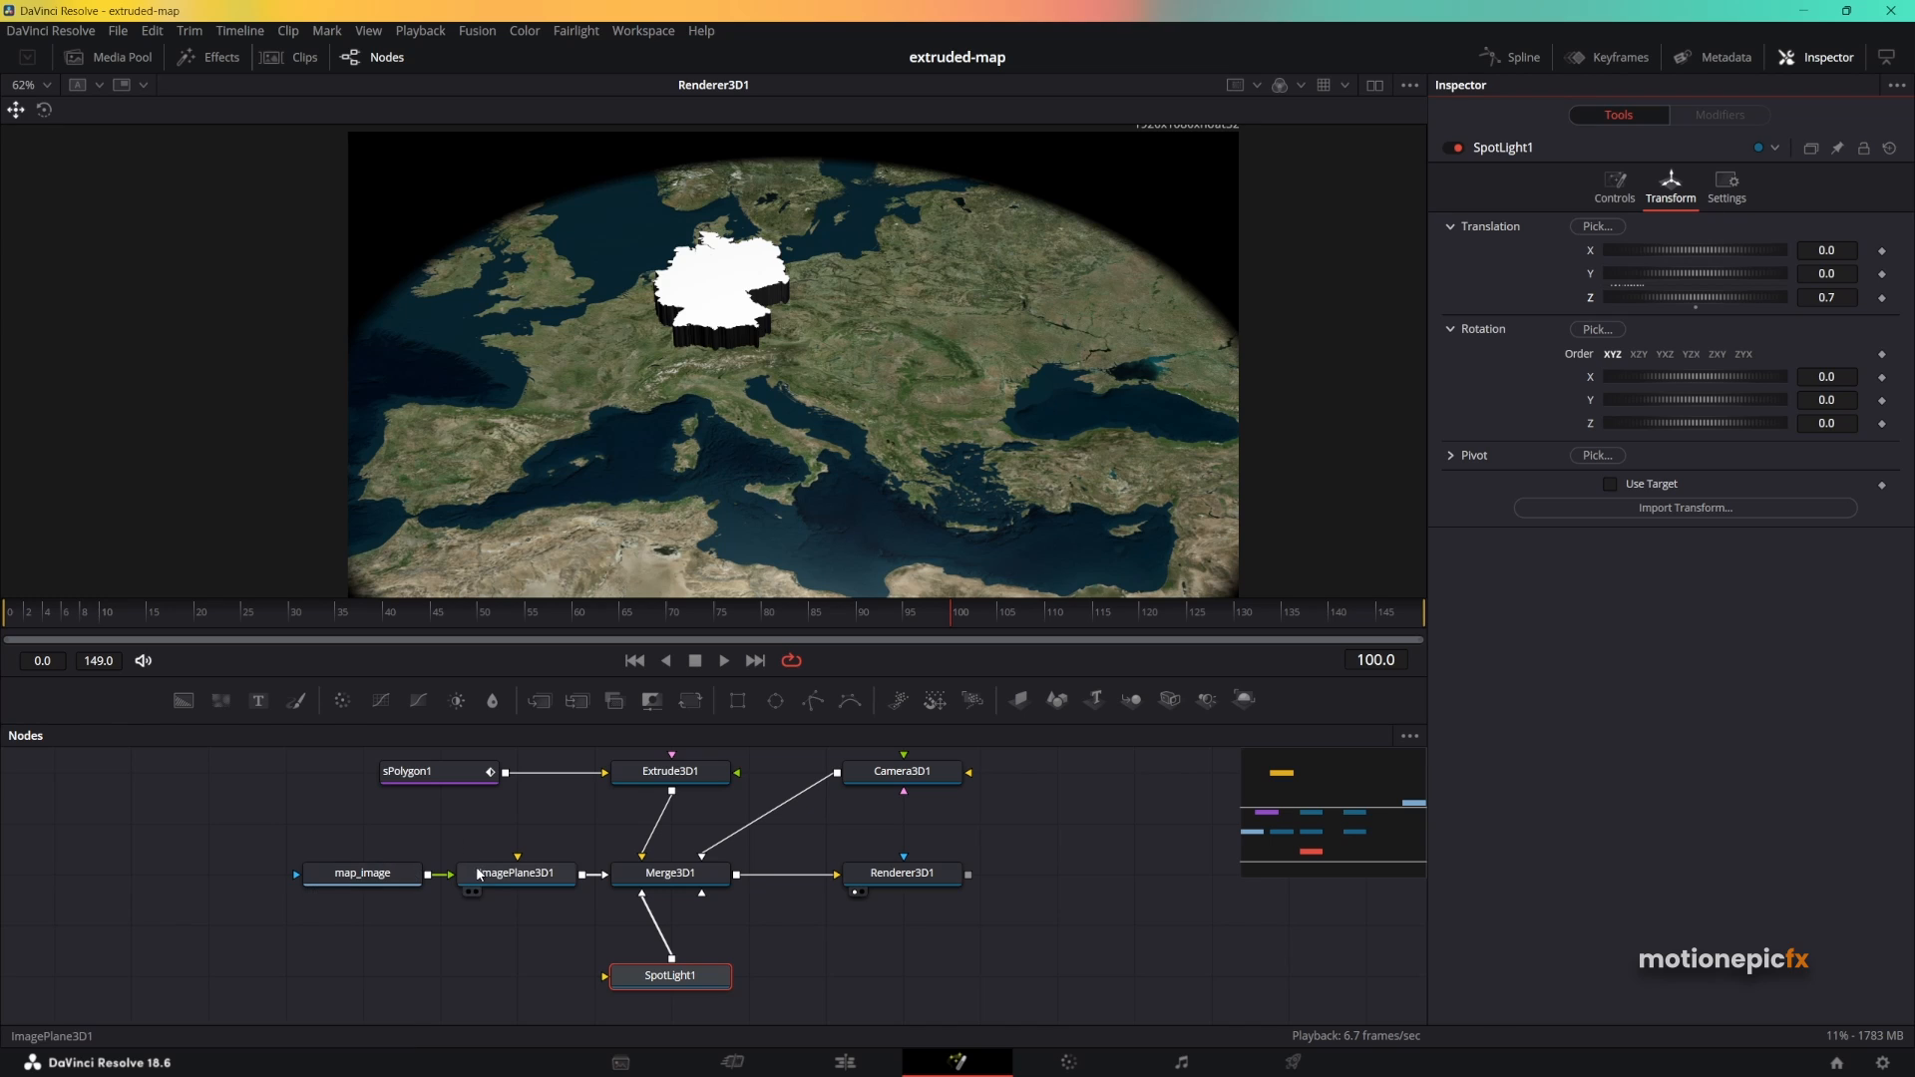
# Stop ImagePlane3D1's material from receiving lighting while it still receives shadows.
pyautogui.click(505, 878)
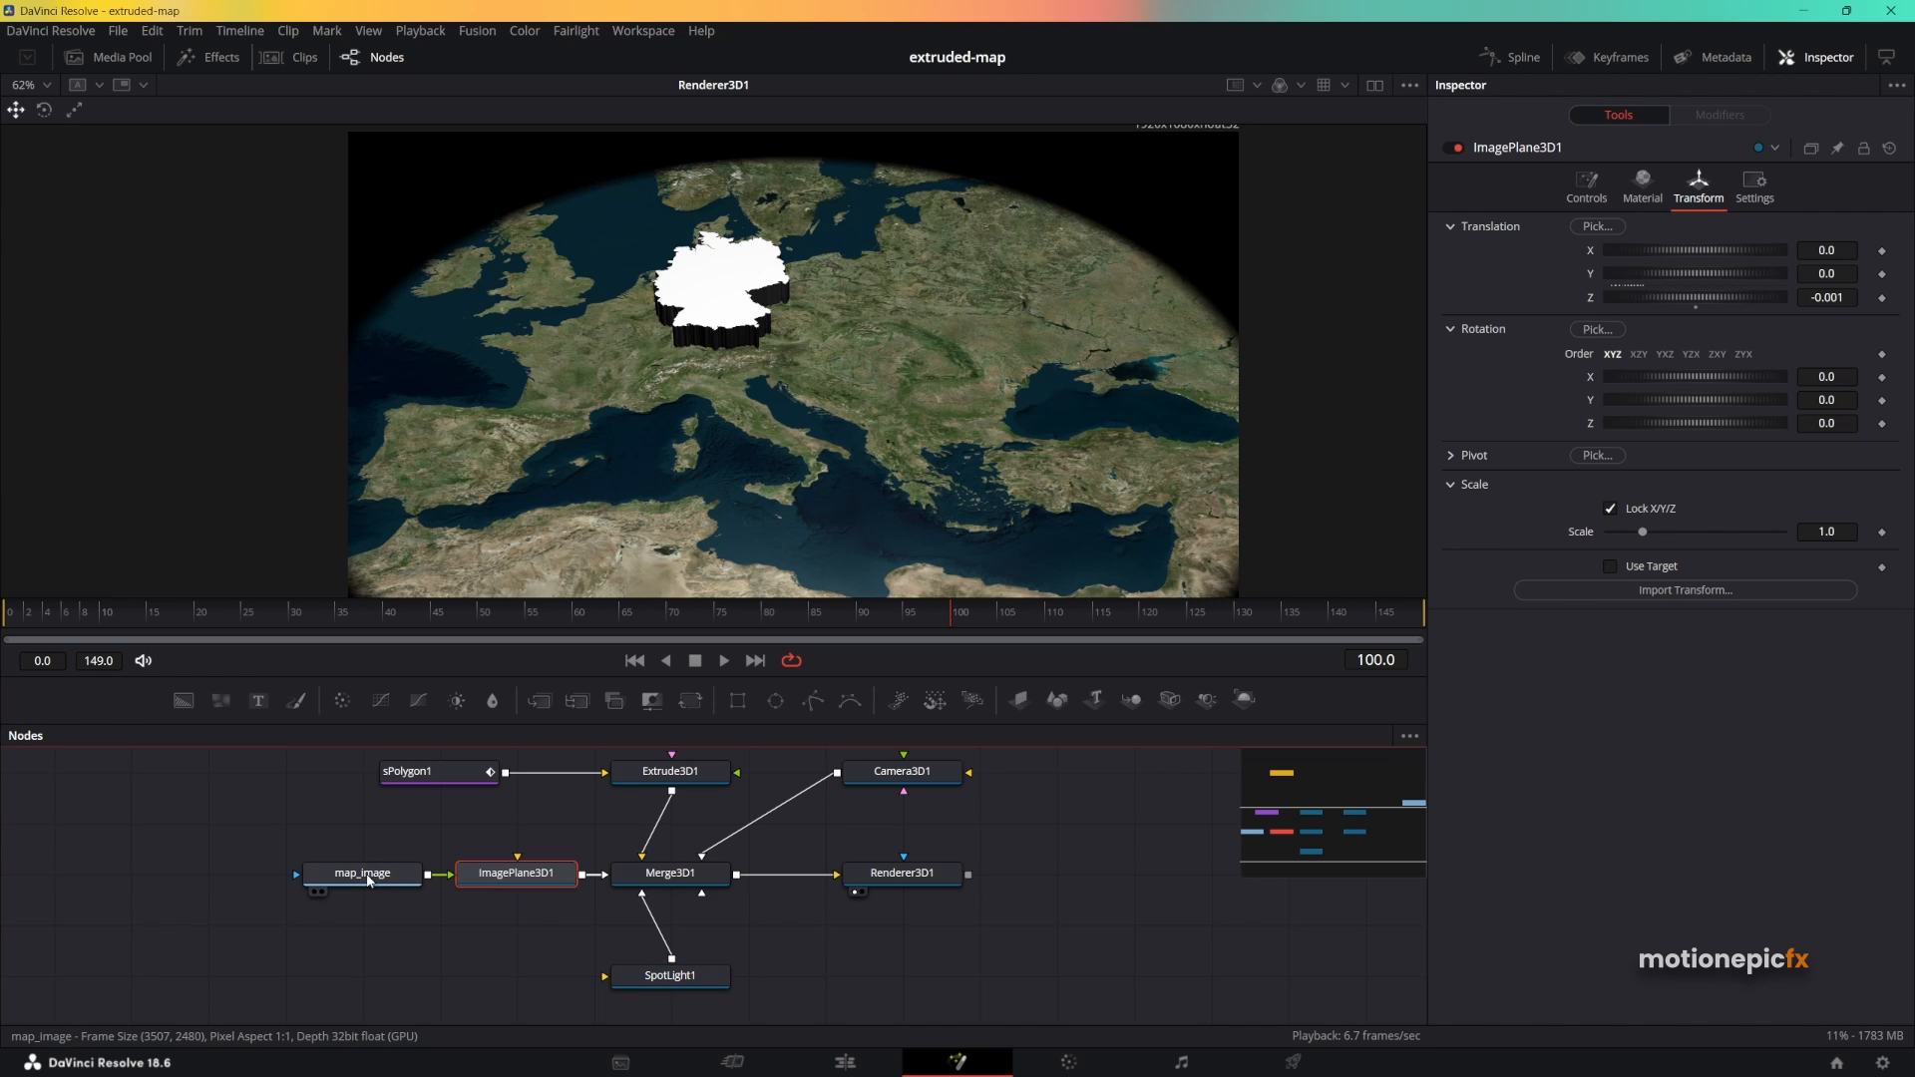
pyautogui.click(1643, 184)
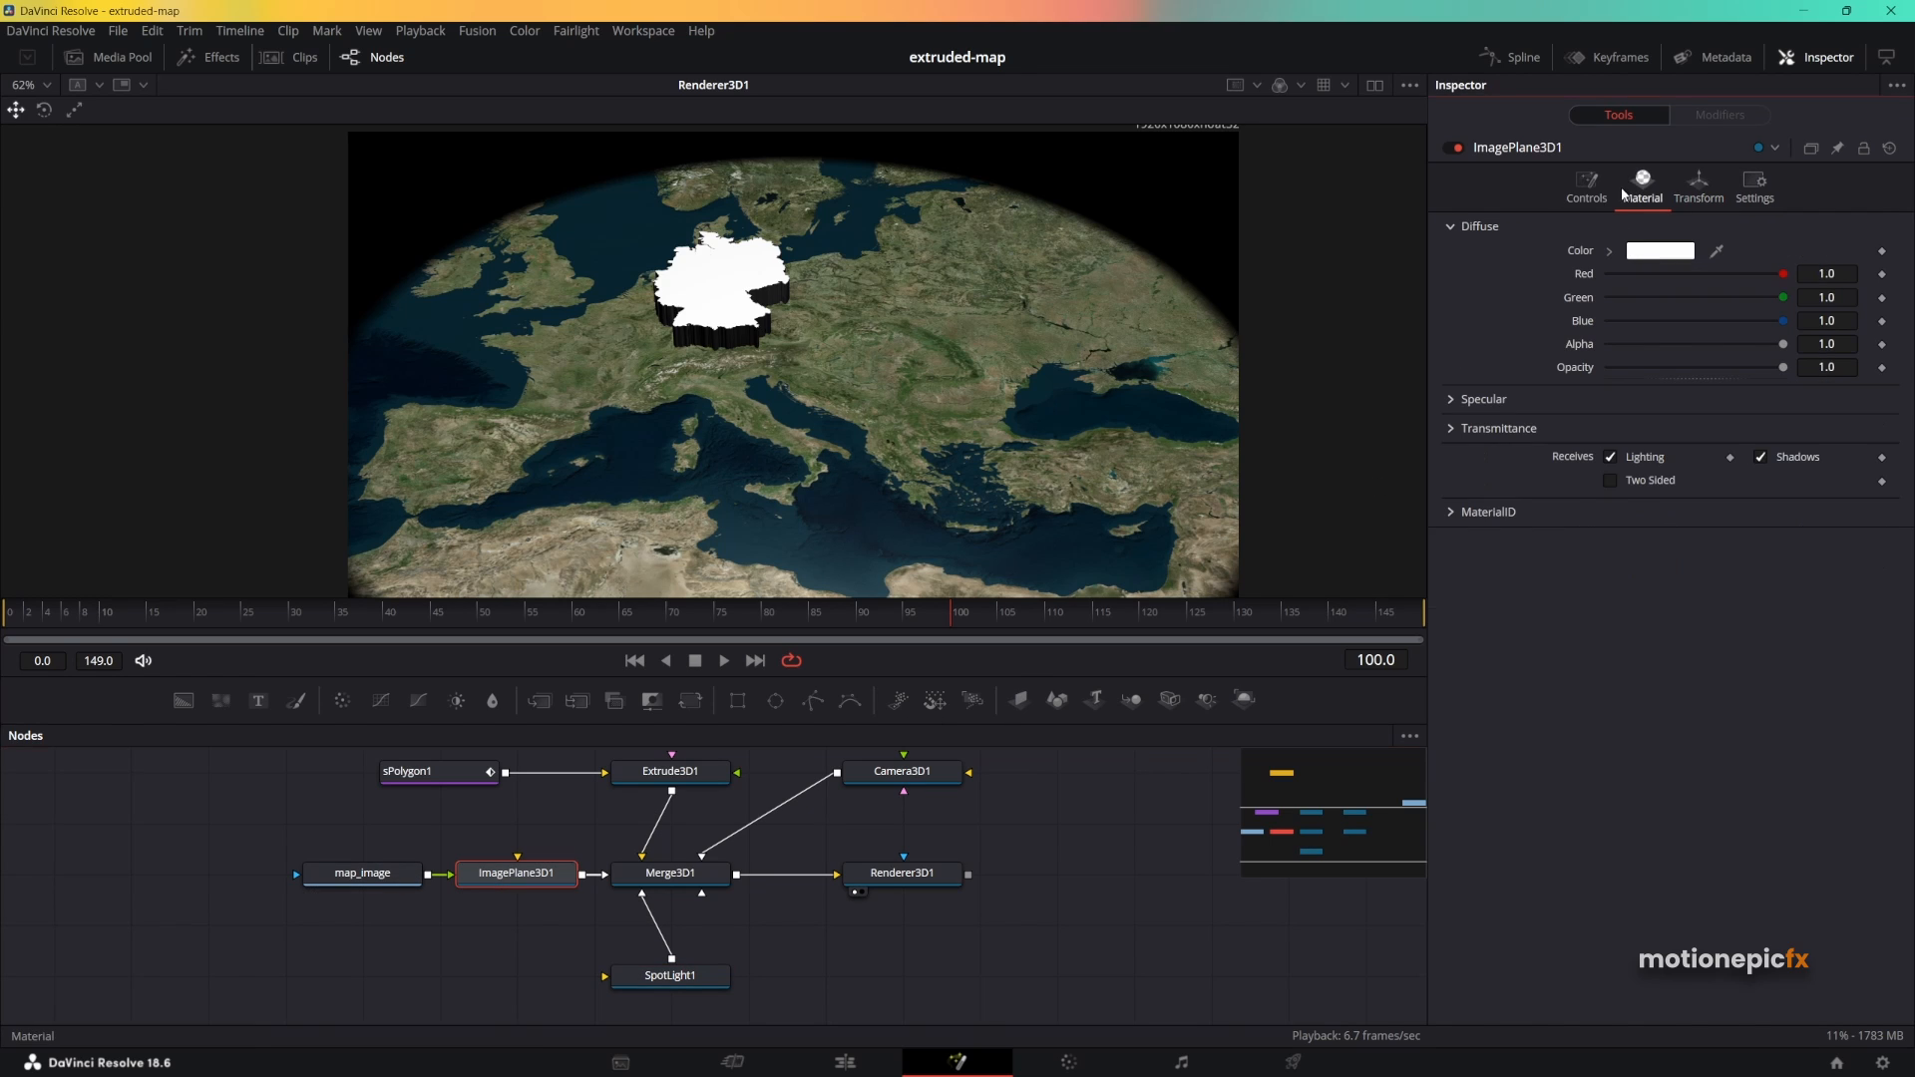
pyautogui.click(1611, 457)
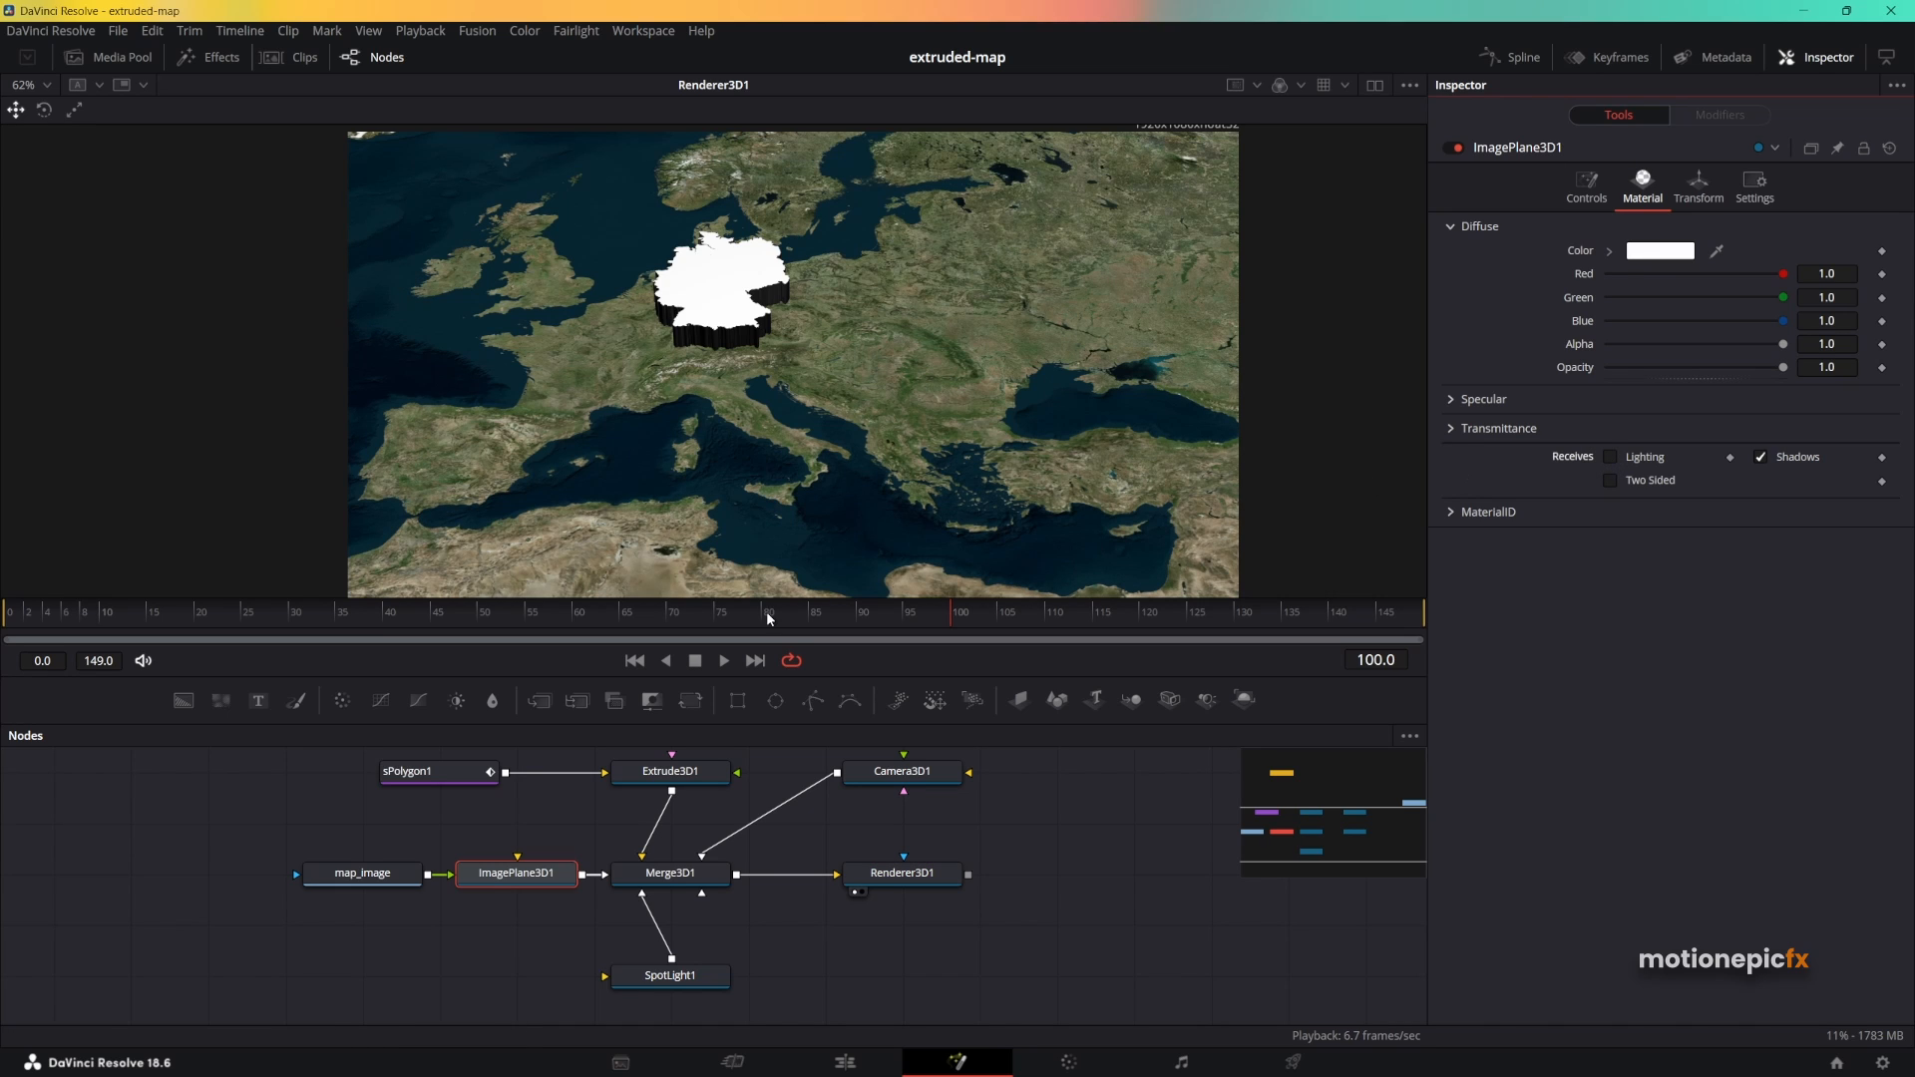
# Set SpotLight1's translation to X 0.037, Y -0.016 and Z 0.94.
pyautogui.click(689, 979)
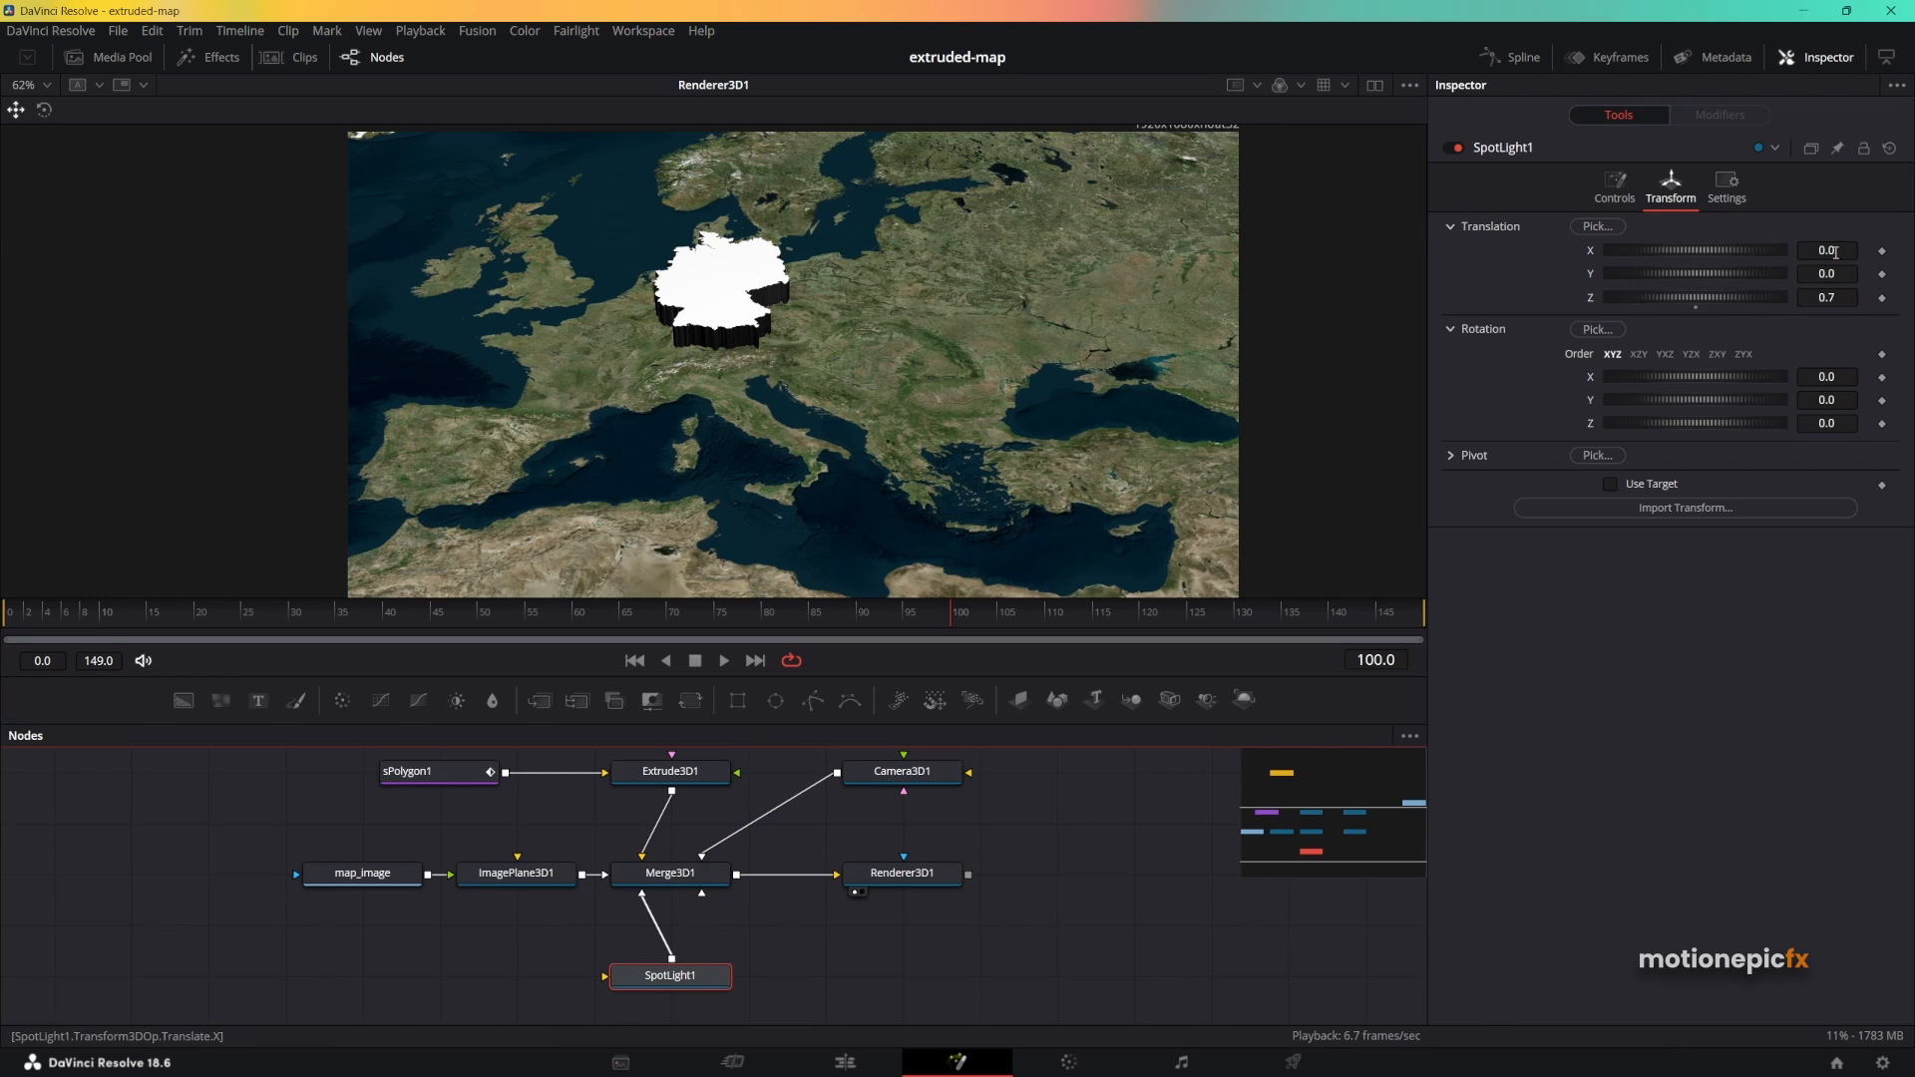
pyautogui.moveTo(1829, 250); pyautogui.dragTo(1840, 298)
# With Merge3D1 in the viewer, enable SpotLight1's target and place it on the extrusion at X -0.043, Y 0.079, Z about 0.011.
pyautogui.click(671, 873)
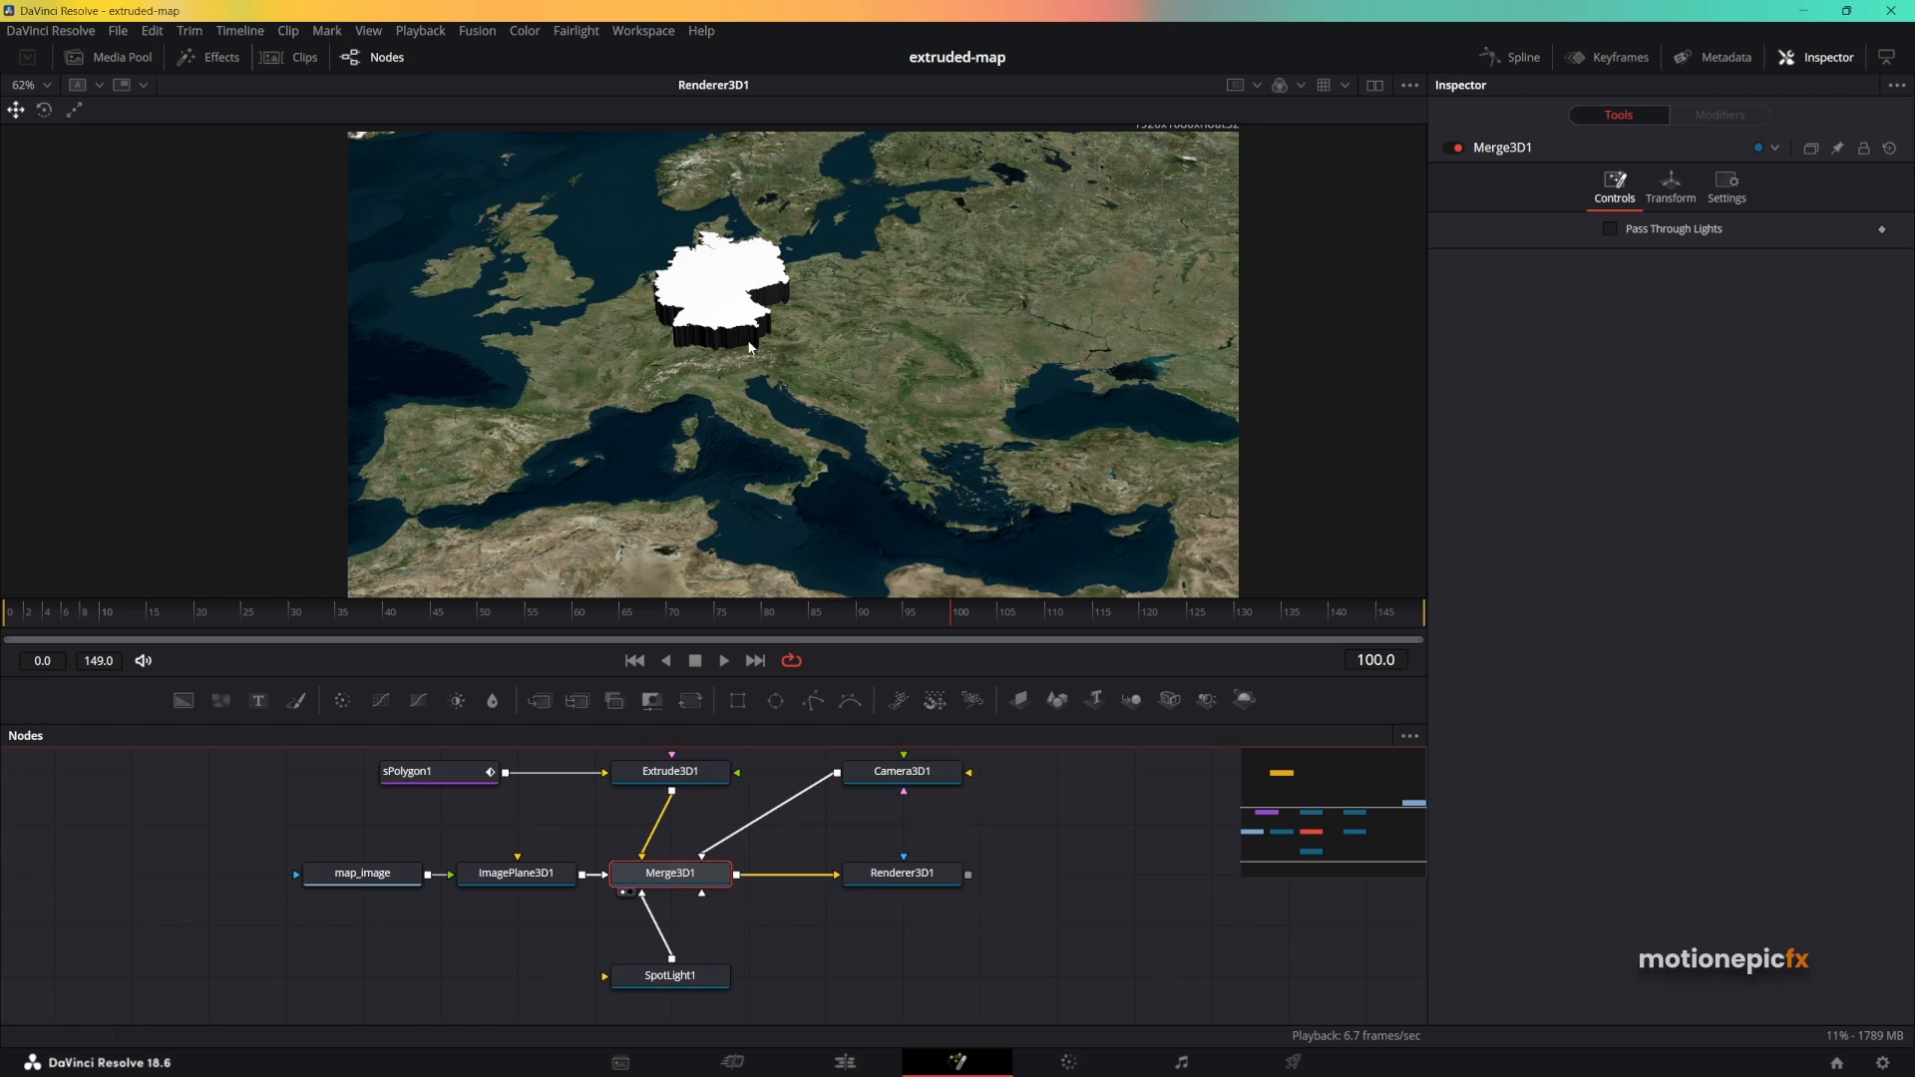
pyautogui.press('1')
pyautogui.click(674, 981)
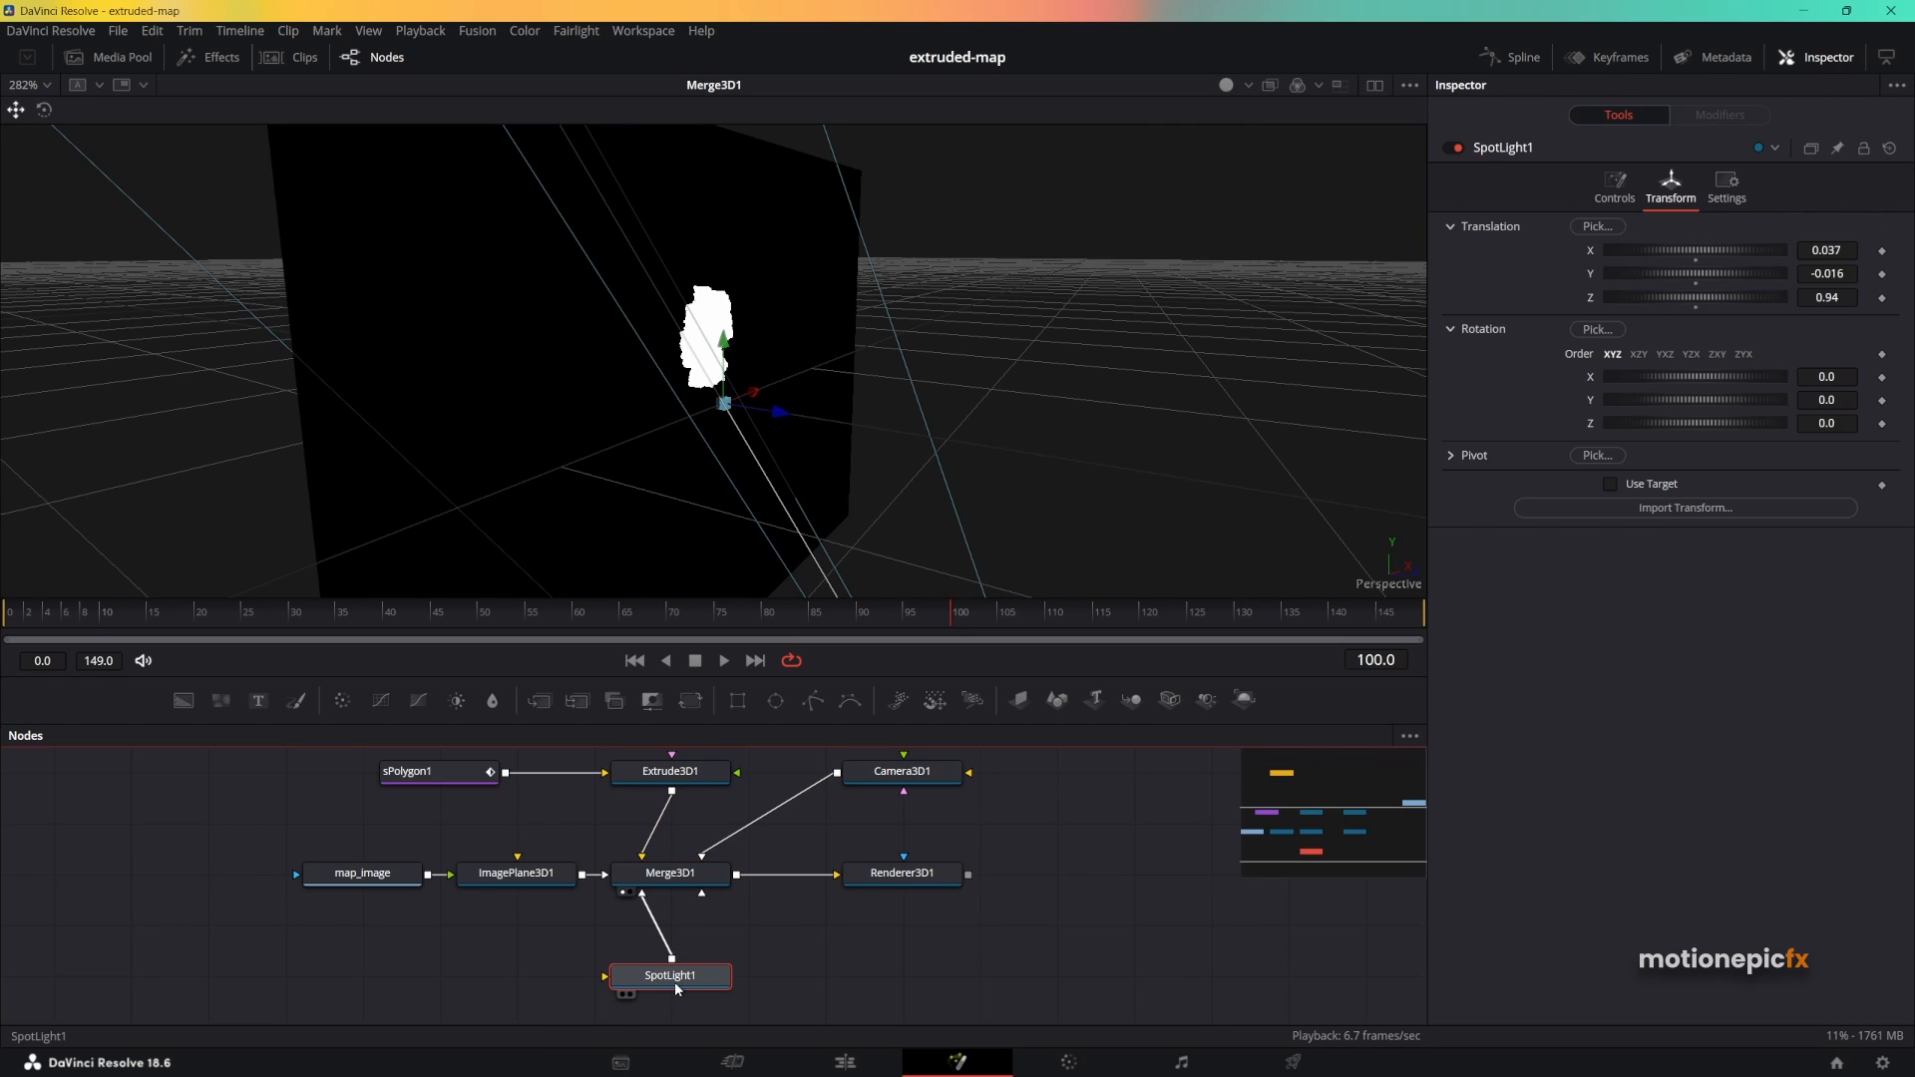
pyautogui.click(1612, 484)
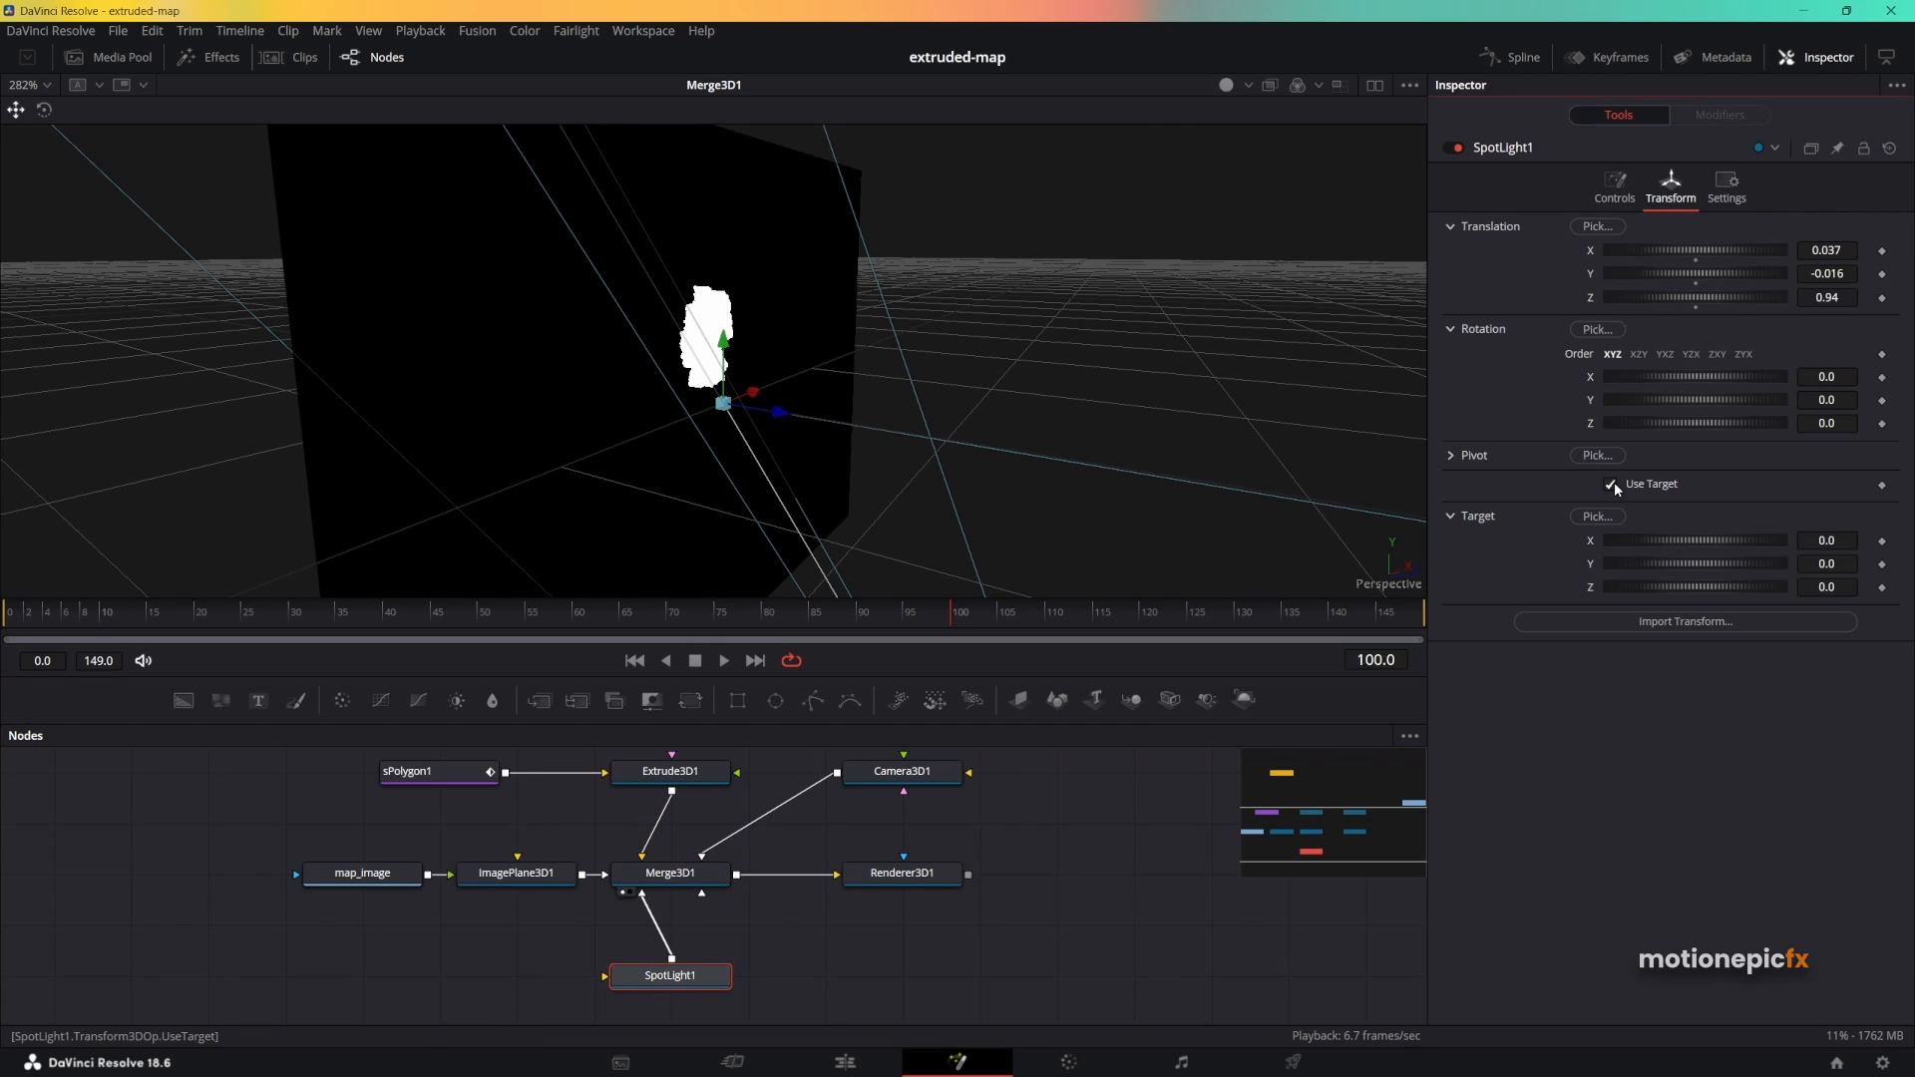
pyautogui.moveTo(886, 479); pyautogui.dragTo(646, 449)
pyautogui.moveTo(1831, 541)
pyautogui.mouseDown()
pyautogui.moveTo(1786, 541)
pyautogui.moveTo(1830, 569)
pyautogui.mouseUp()
pyautogui.moveTo(670, 387); pyautogui.dragTo(930, 437)
pyautogui.moveTo(717, 334); pyautogui.dragTo(769, 312)
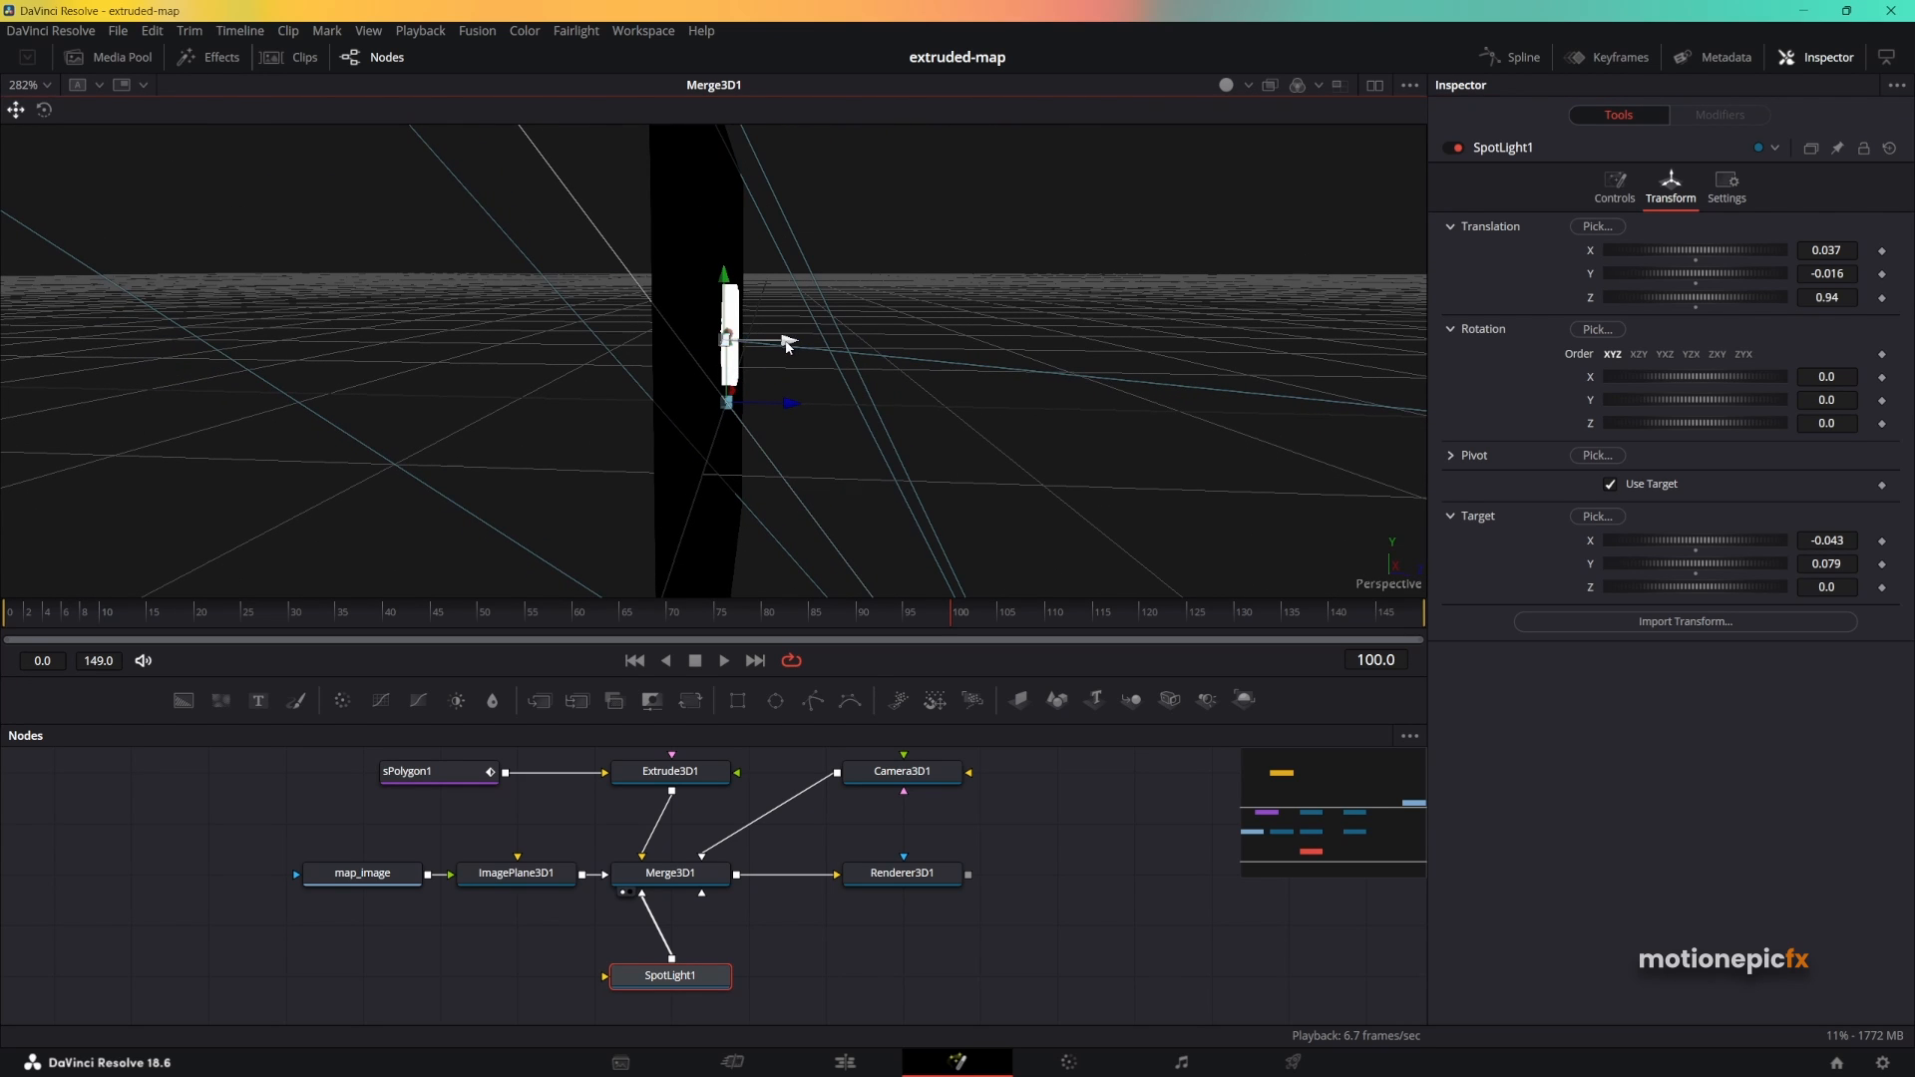
pyautogui.moveTo(787, 346); pyautogui.dragTo(795, 355)
pyautogui.moveTo(973, 448); pyautogui.dragTo(778, 407)
# Show Renderer3D1 in the viewer and set SpotLight1's translation to X -1.034, Y 0.065 and Z 0.84.
pyautogui.moveTo(898, 877); pyautogui.dragTo(726, 380)
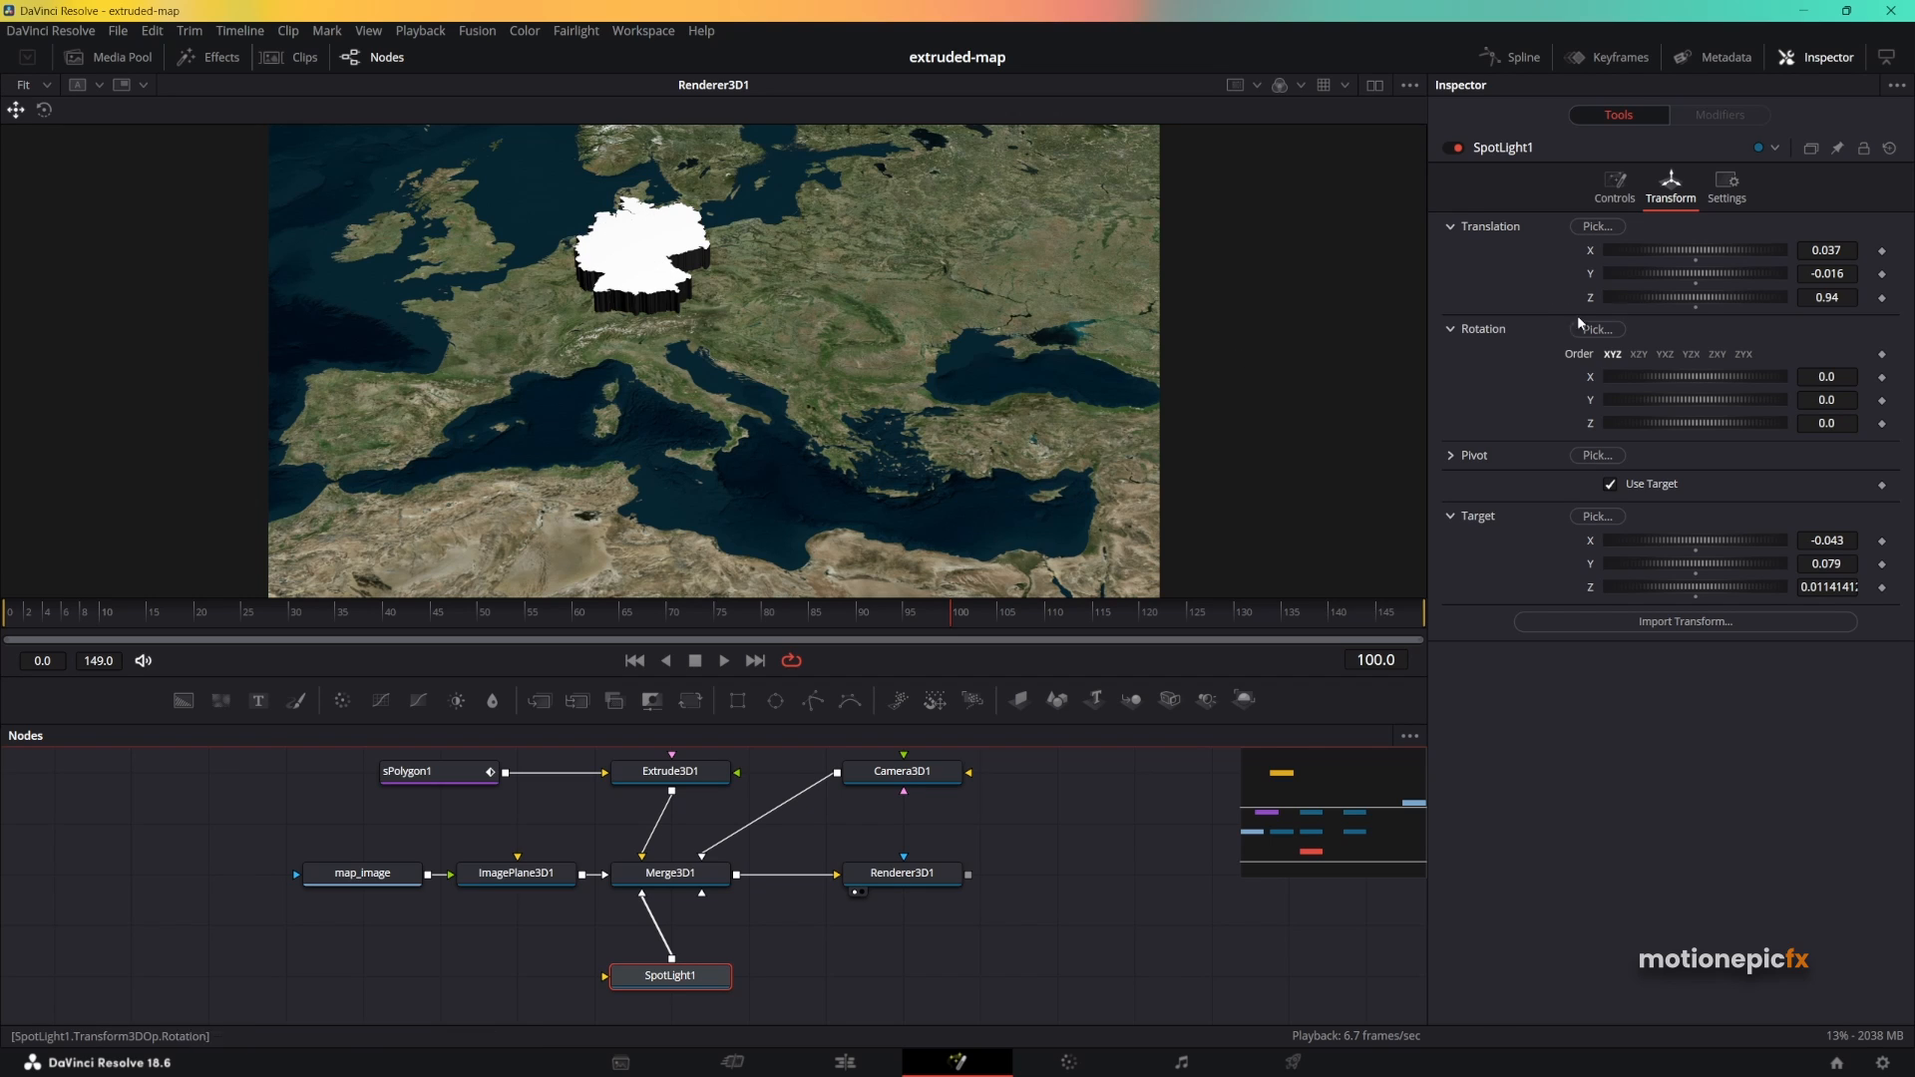
pyautogui.moveTo(1707, 250)
pyautogui.mouseDown()
pyautogui.moveTo(1660, 238)
pyautogui.moveTo(1666, 269)
pyautogui.moveTo(1696, 273)
pyautogui.mouseUp()
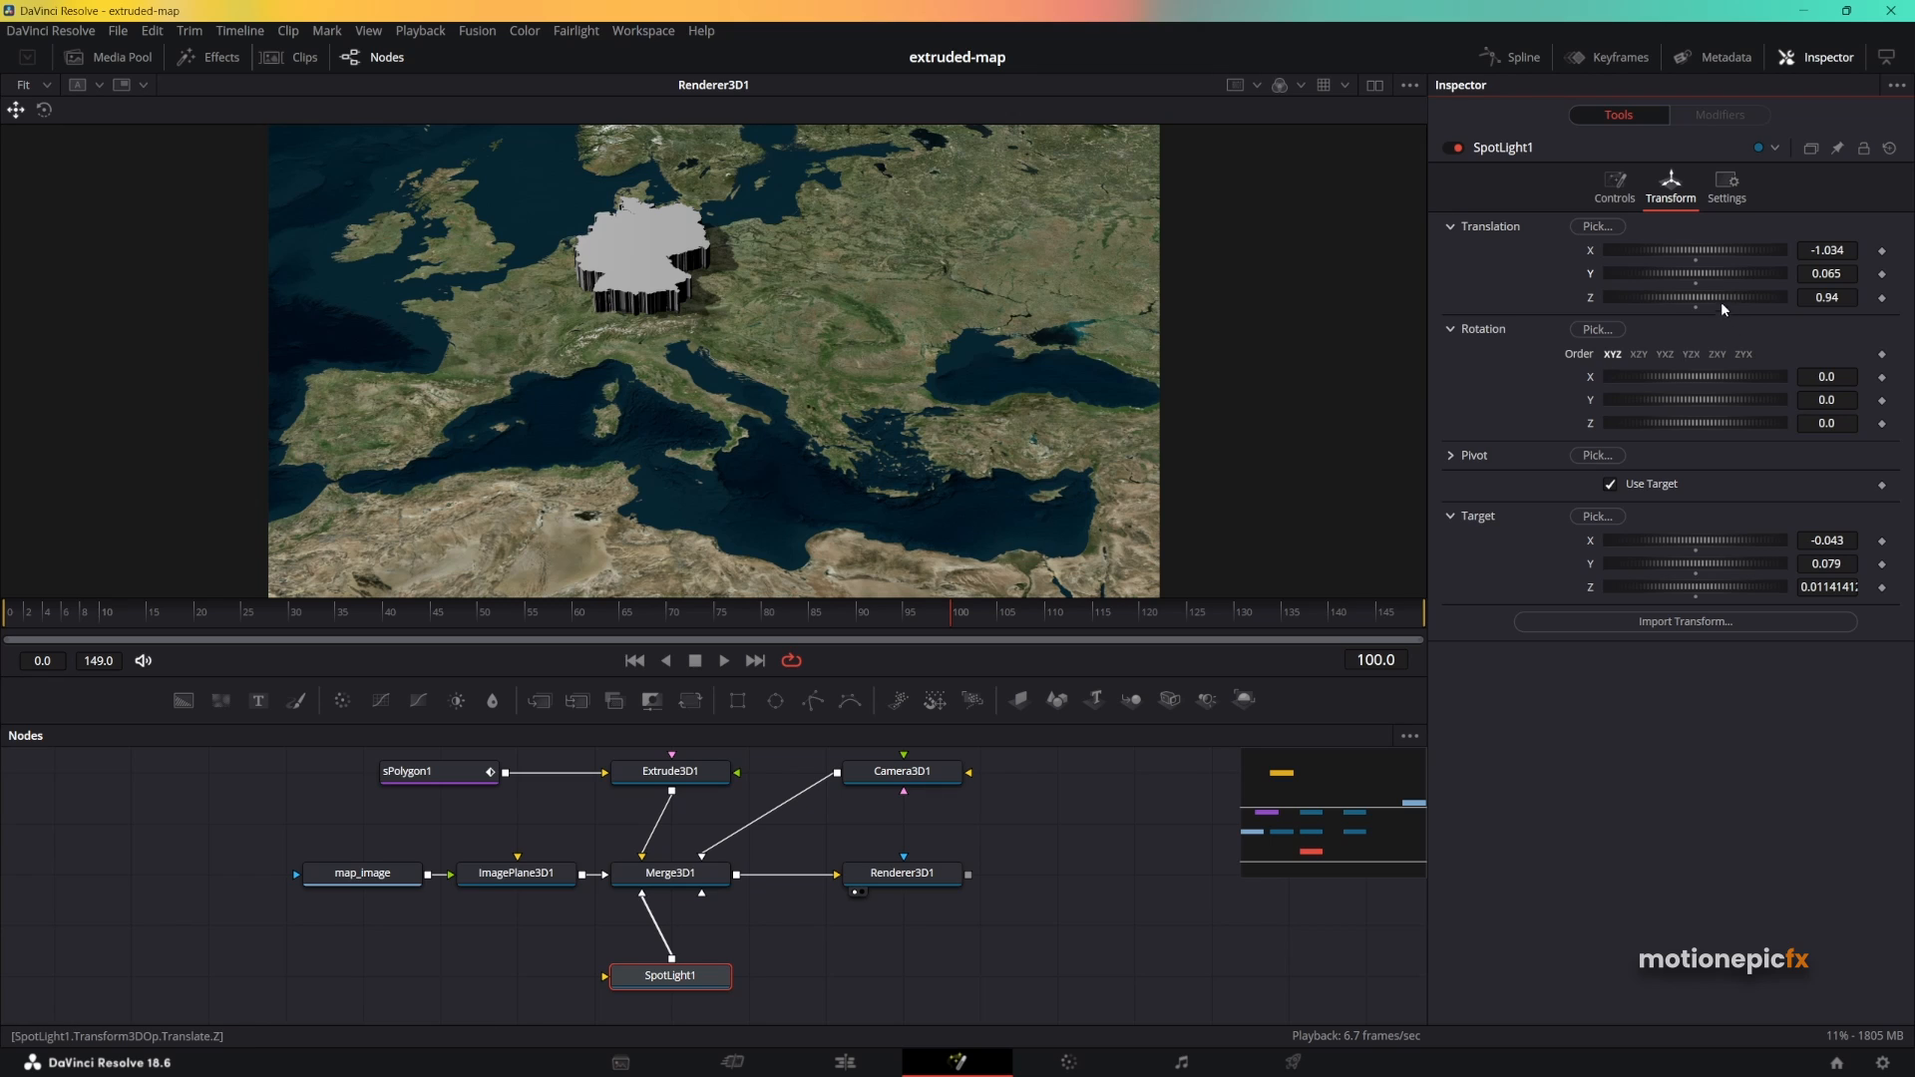
pyautogui.moveTo(1712, 297); pyautogui.dragTo(1711, 293)
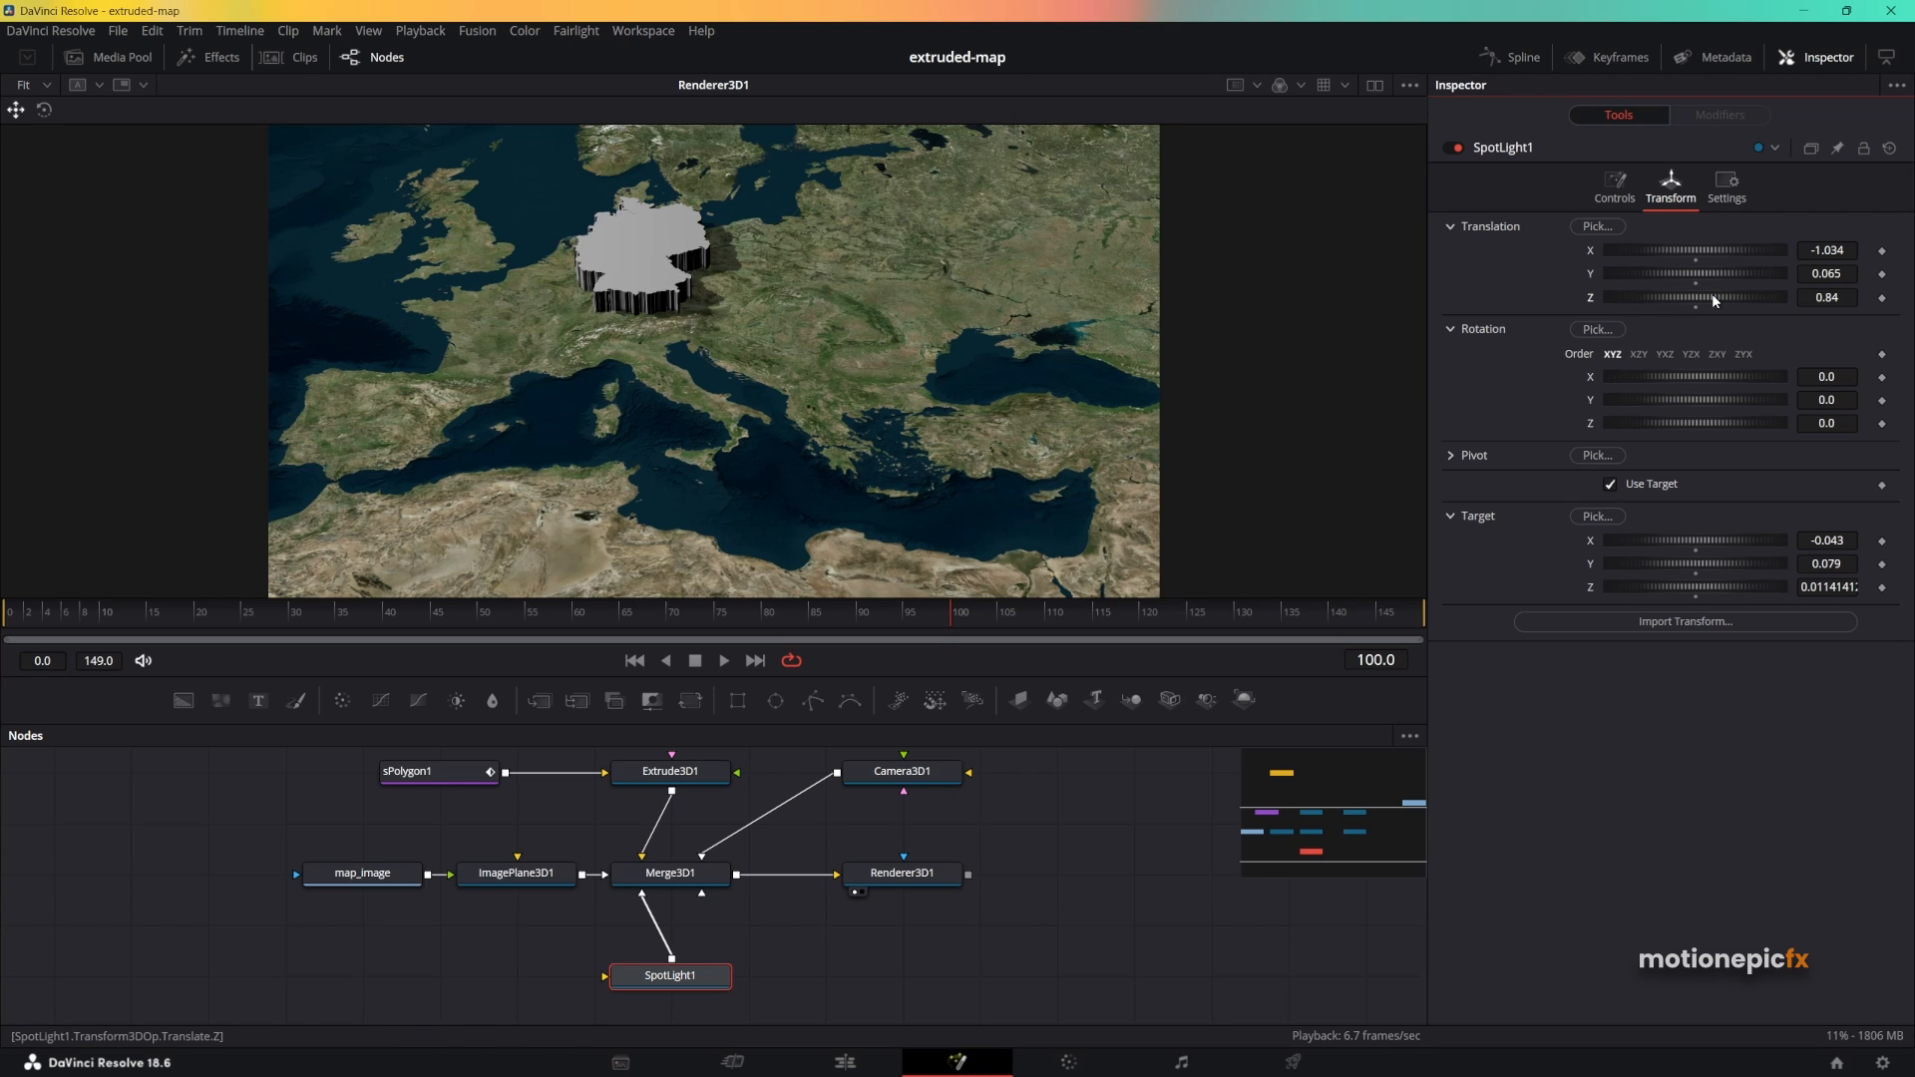
pyautogui.click(1618, 193)
pyautogui.moveTo(1782, 321); pyautogui.dragTo(1546, 313)
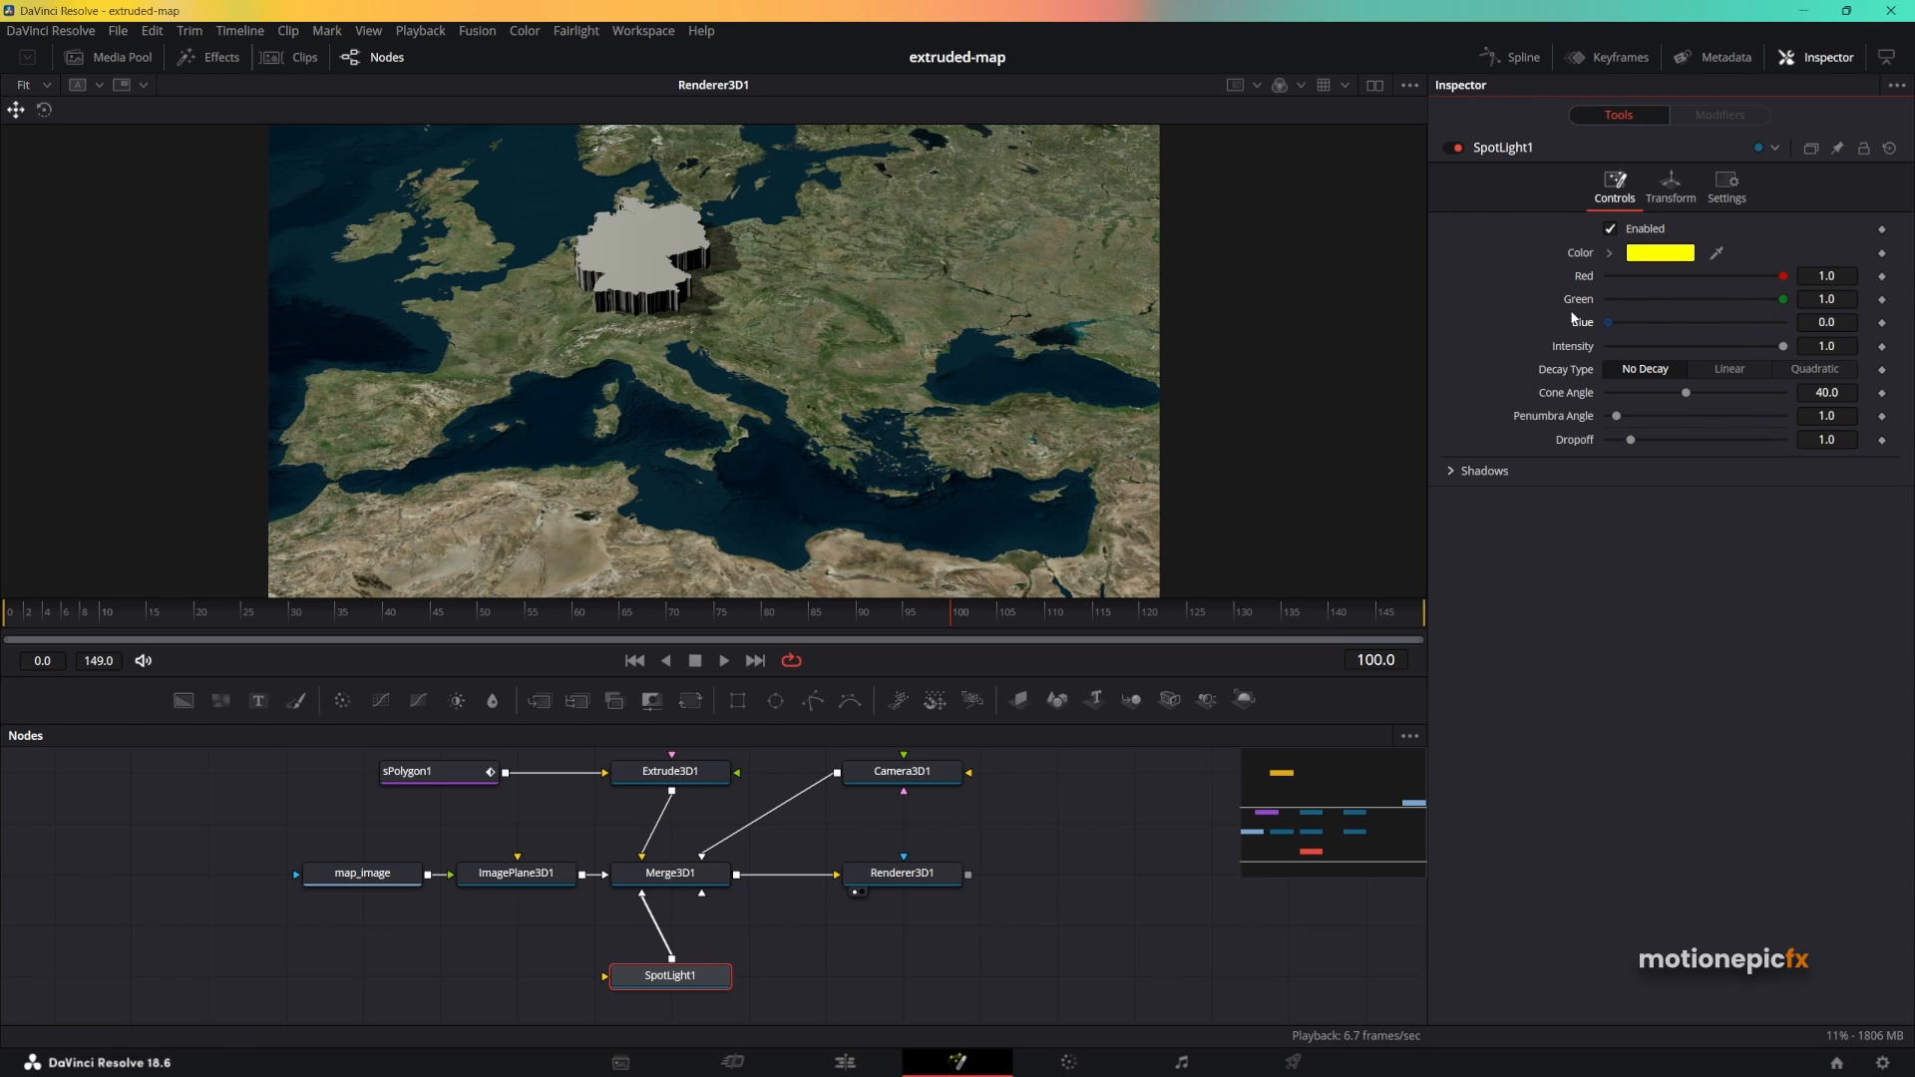
pyautogui.hotkey('ctrl', 'z')
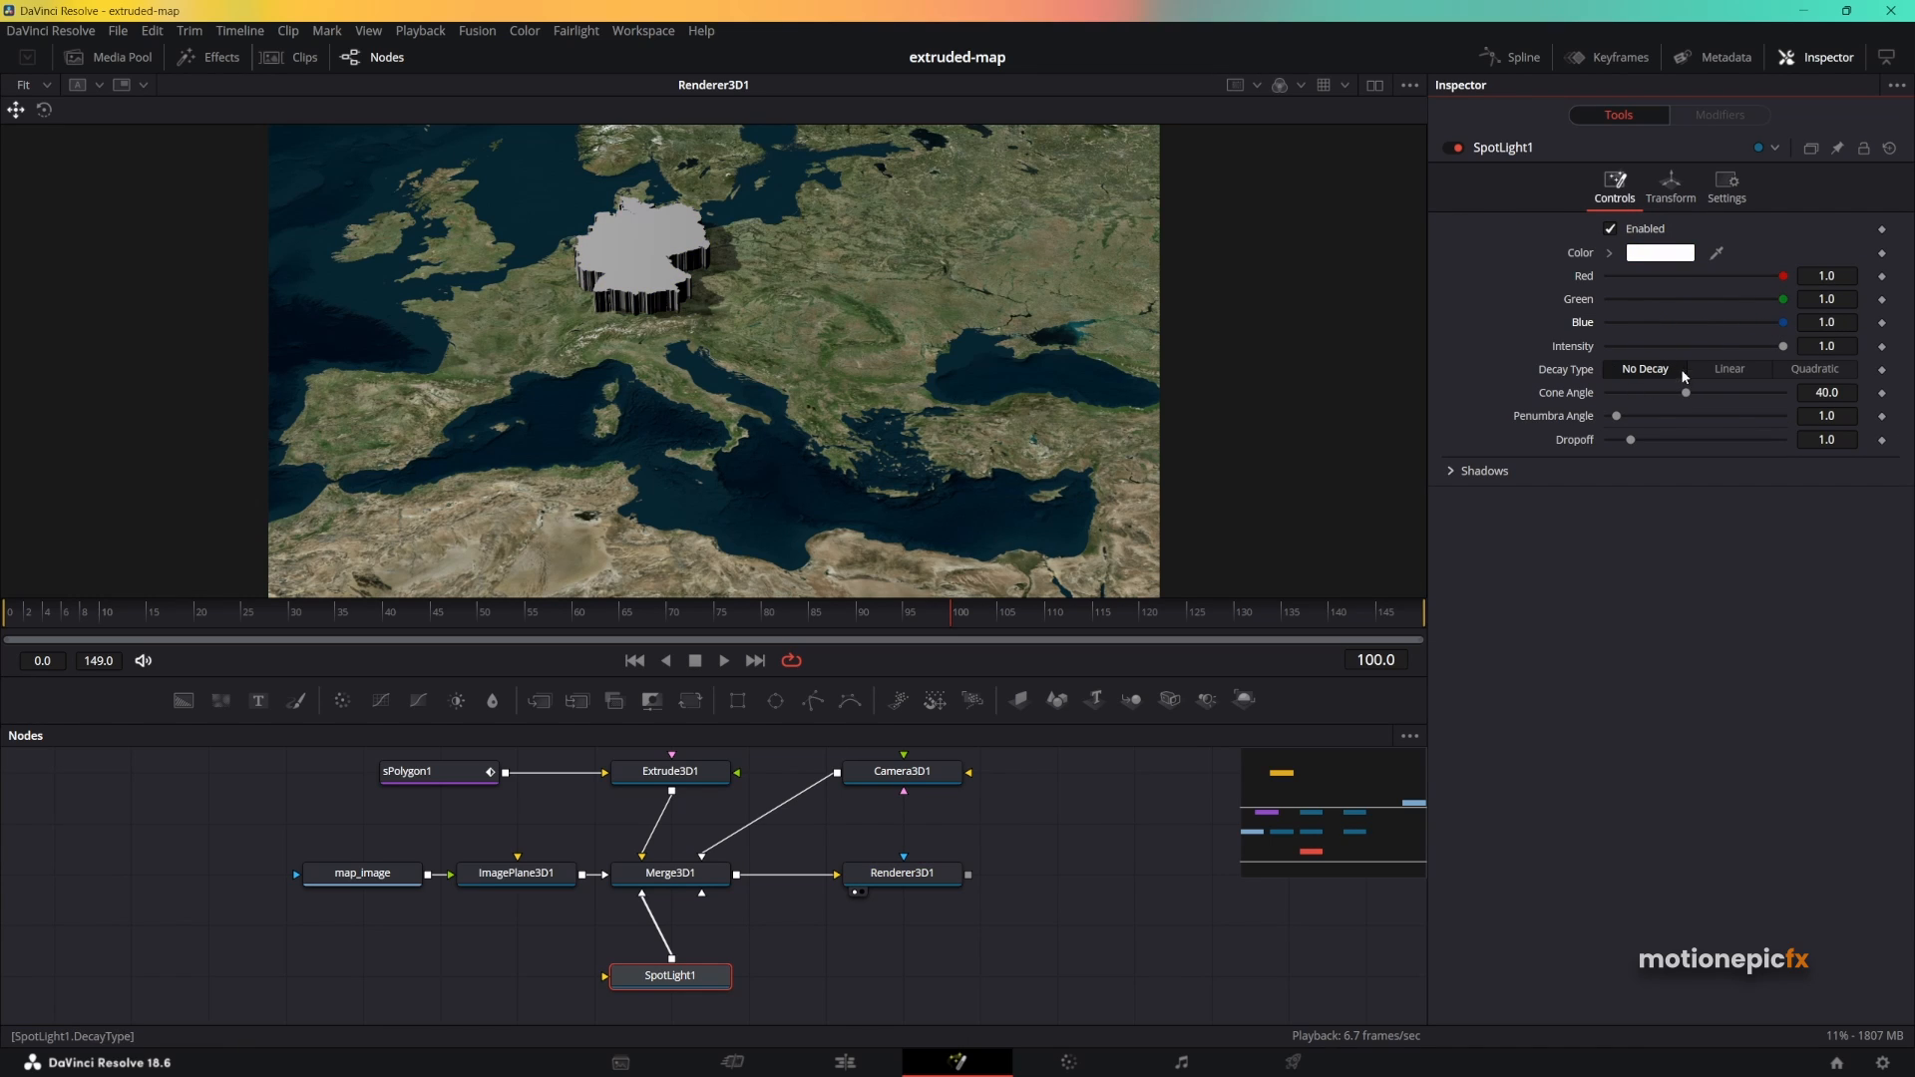
# Compare SpotLight1's decay types, choose Linear and set the decay rate to about 0.56.
pyautogui.click(1734, 371)
pyautogui.click(1818, 371)
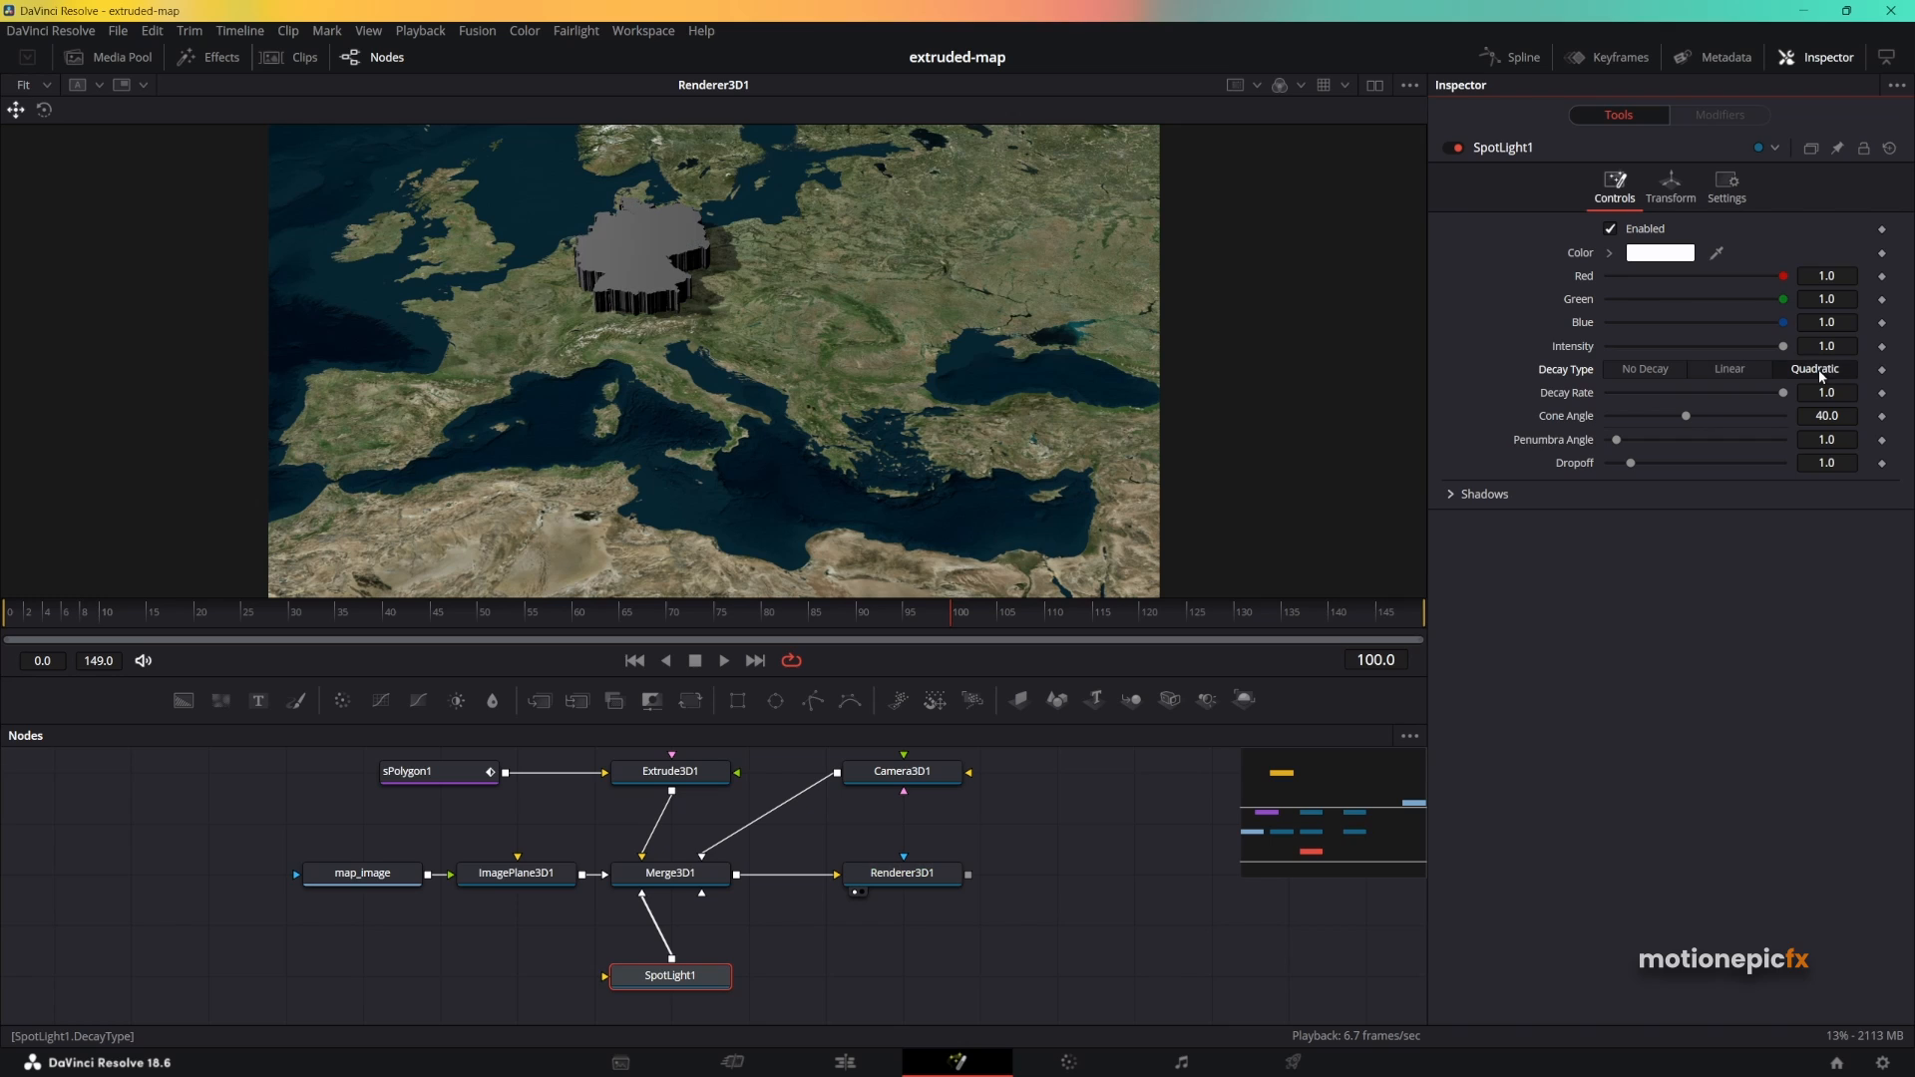
pyautogui.click(1728, 372)
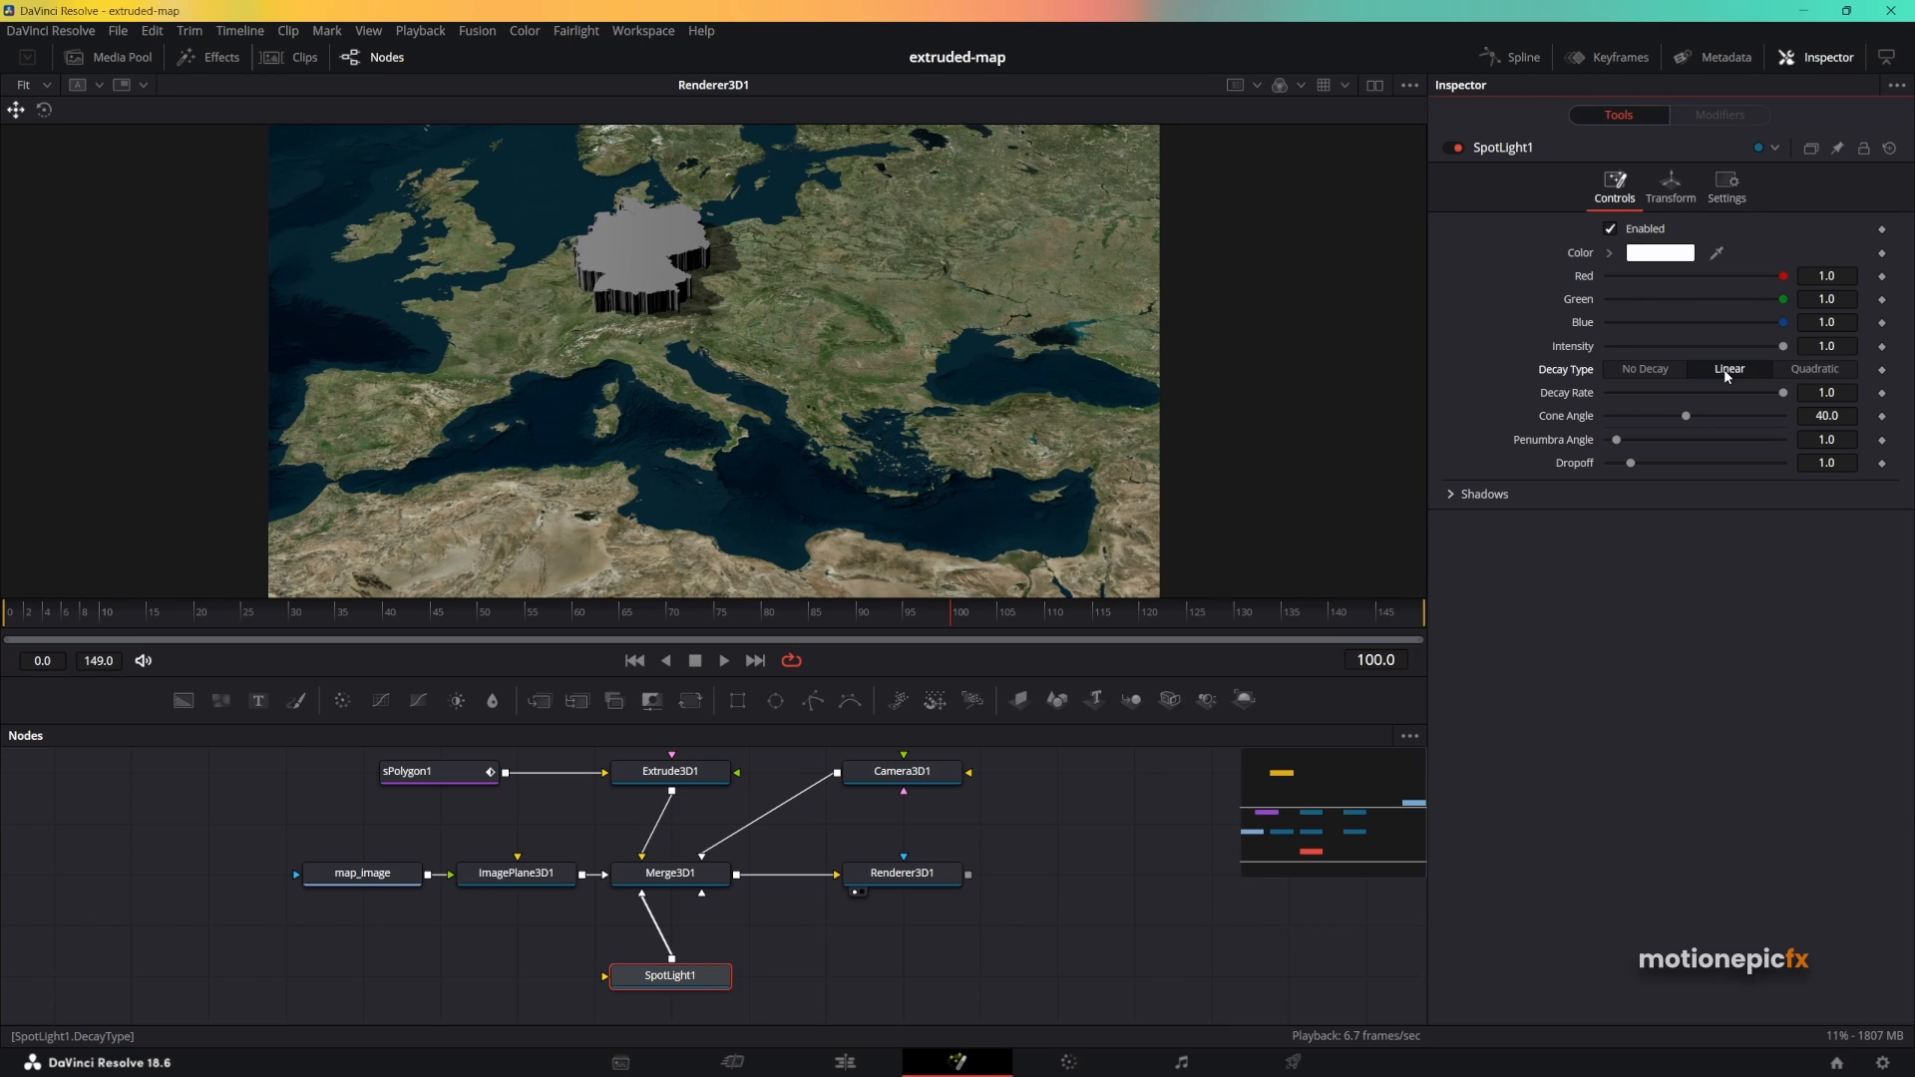
pyautogui.moveTo(1686, 418)
pyautogui.mouseDown()
pyautogui.moveTo(1650, 416)
pyautogui.moveTo(1709, 396)
pyautogui.mouseUp()
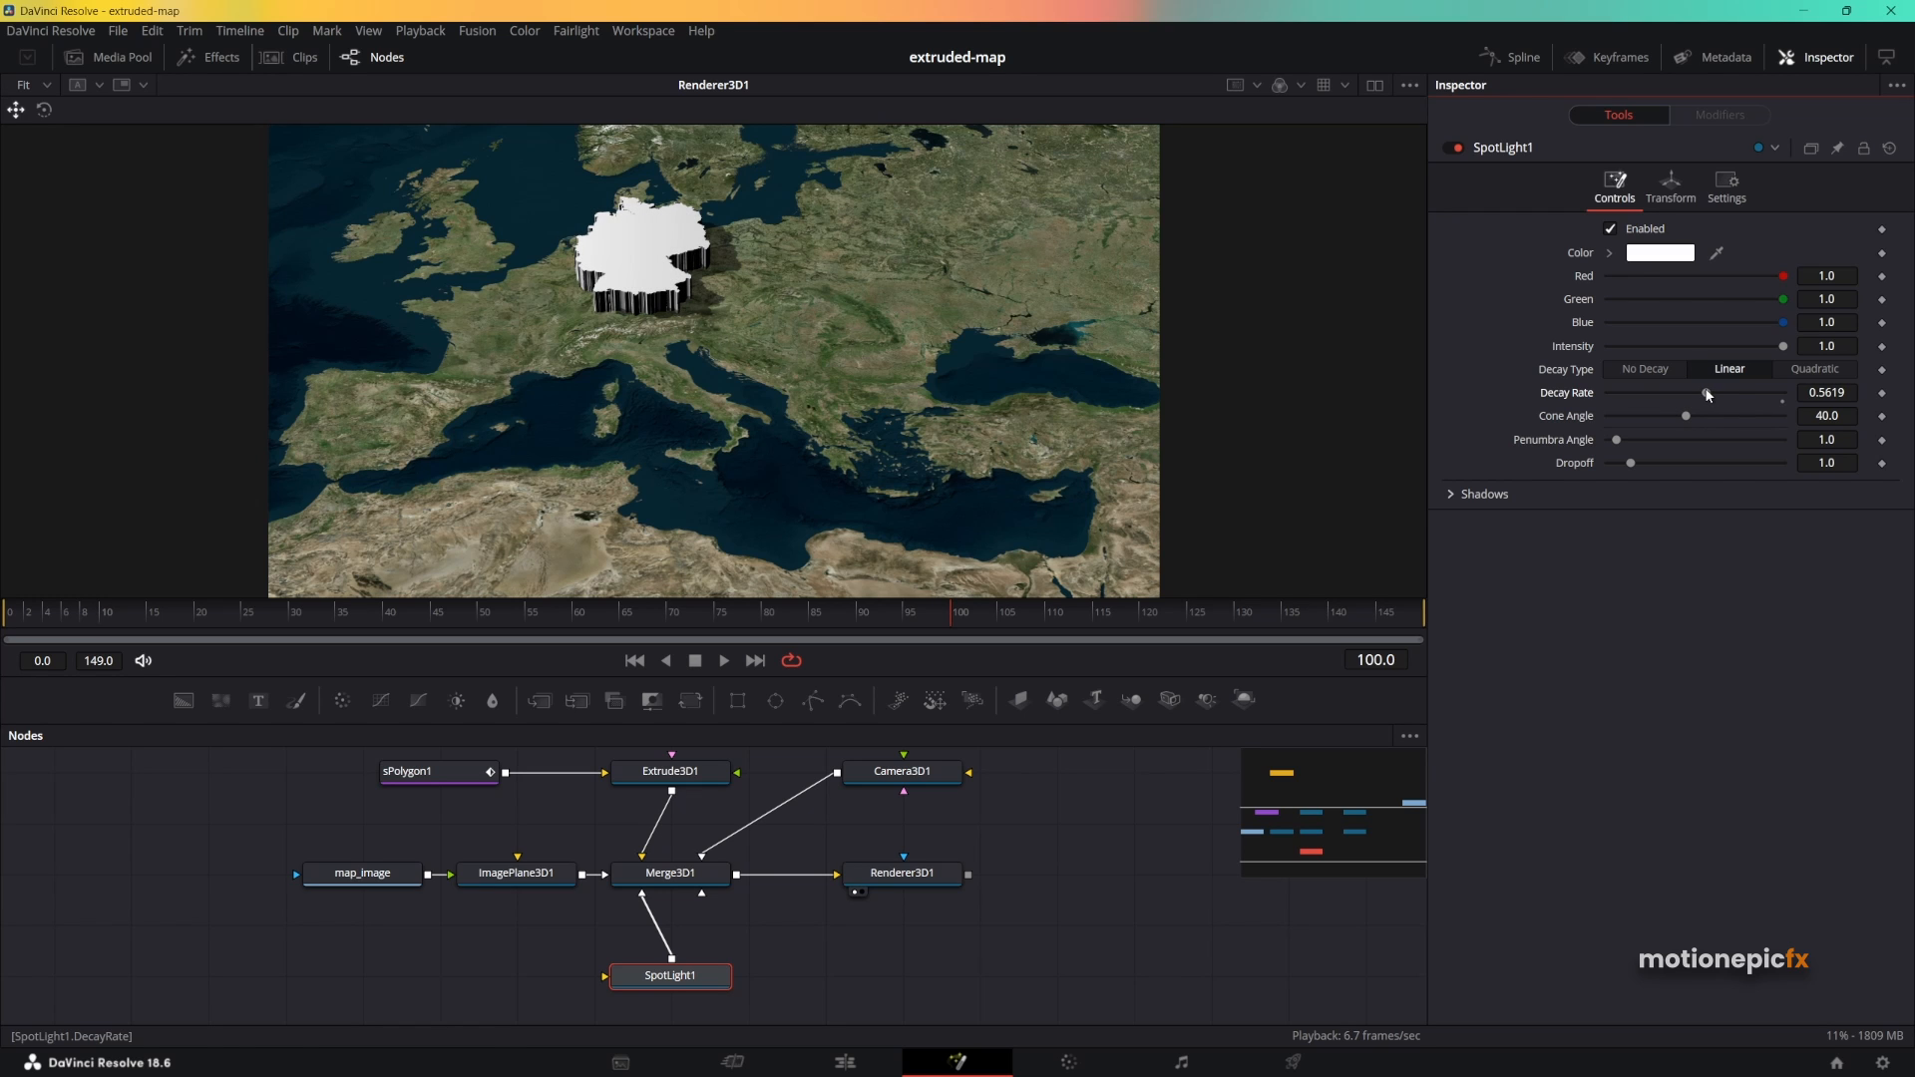
# Inspect the extrusion's lighting and cast shadow up close in the render and play the animation.
pyautogui.scroll(4, 656, 217)
pyautogui.scroll(2, 868, 384)
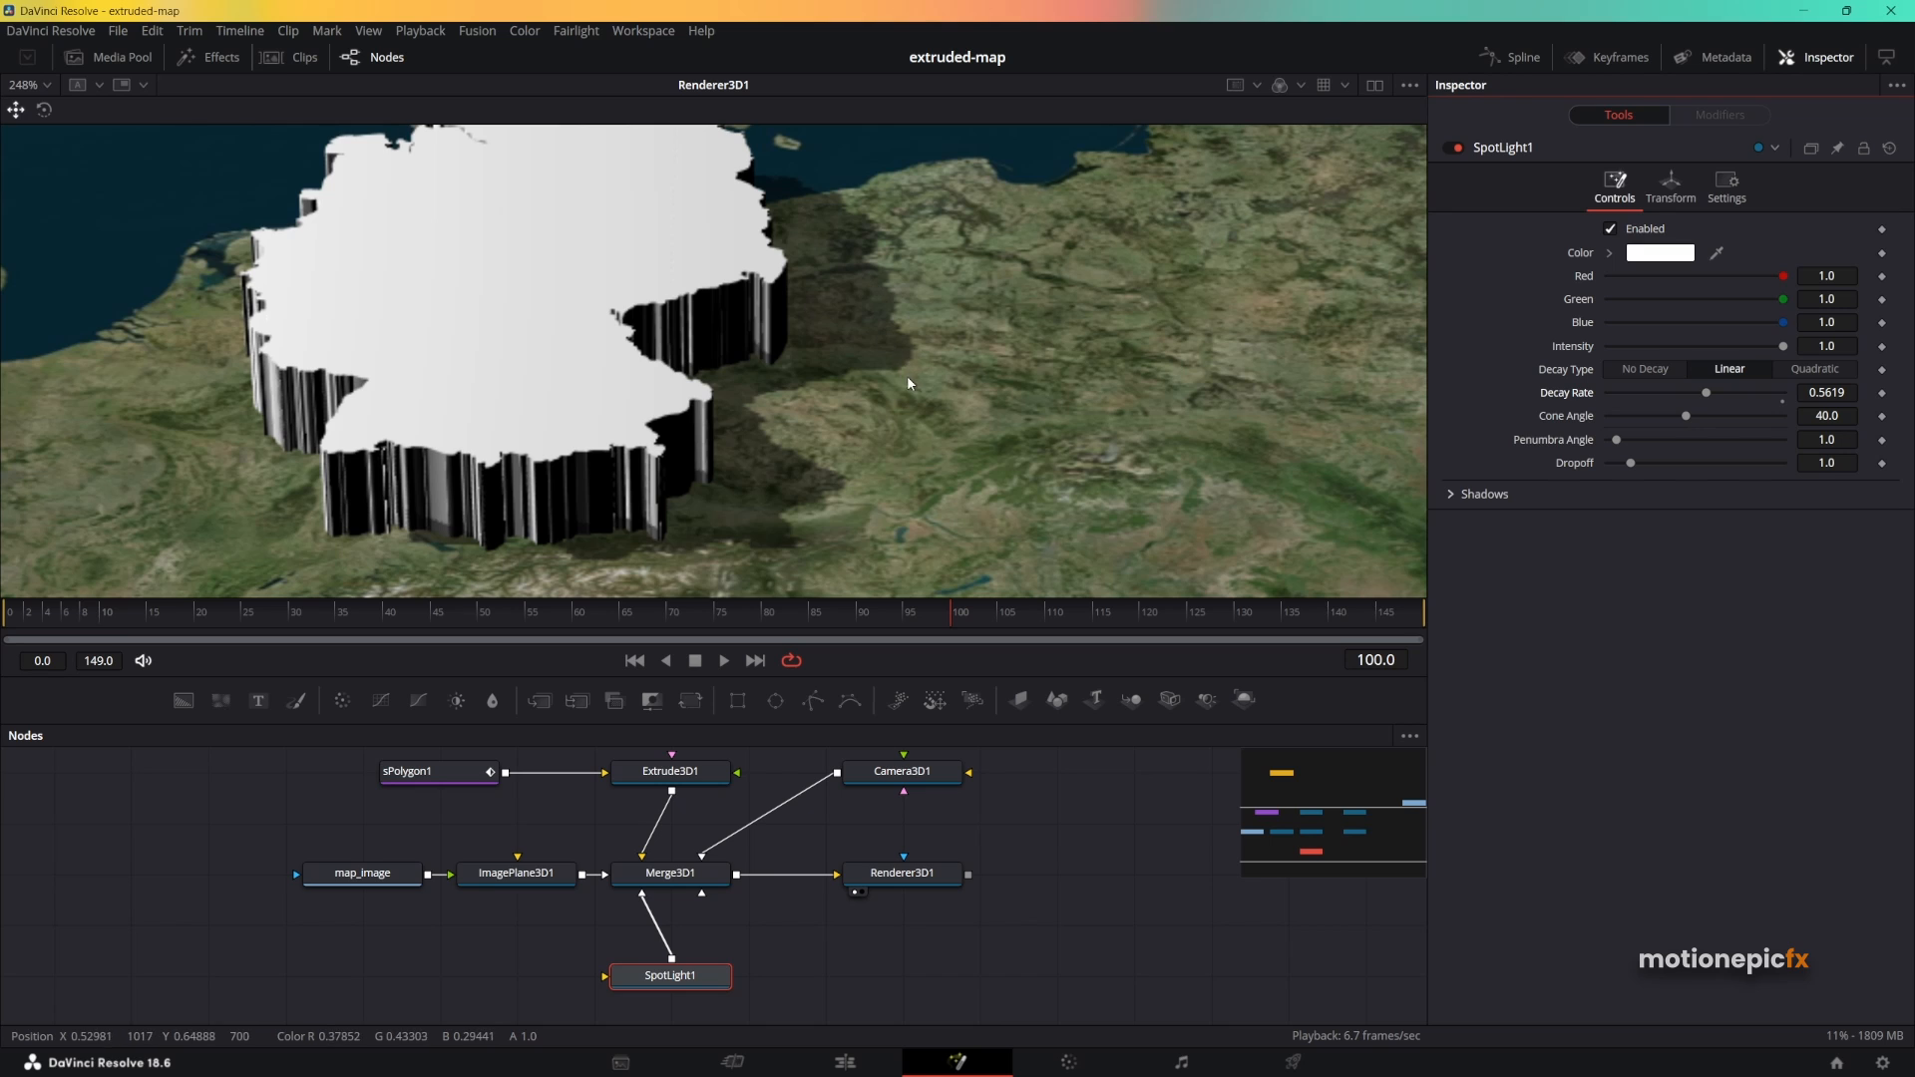
pyautogui.scroll(-2, 744, 464)
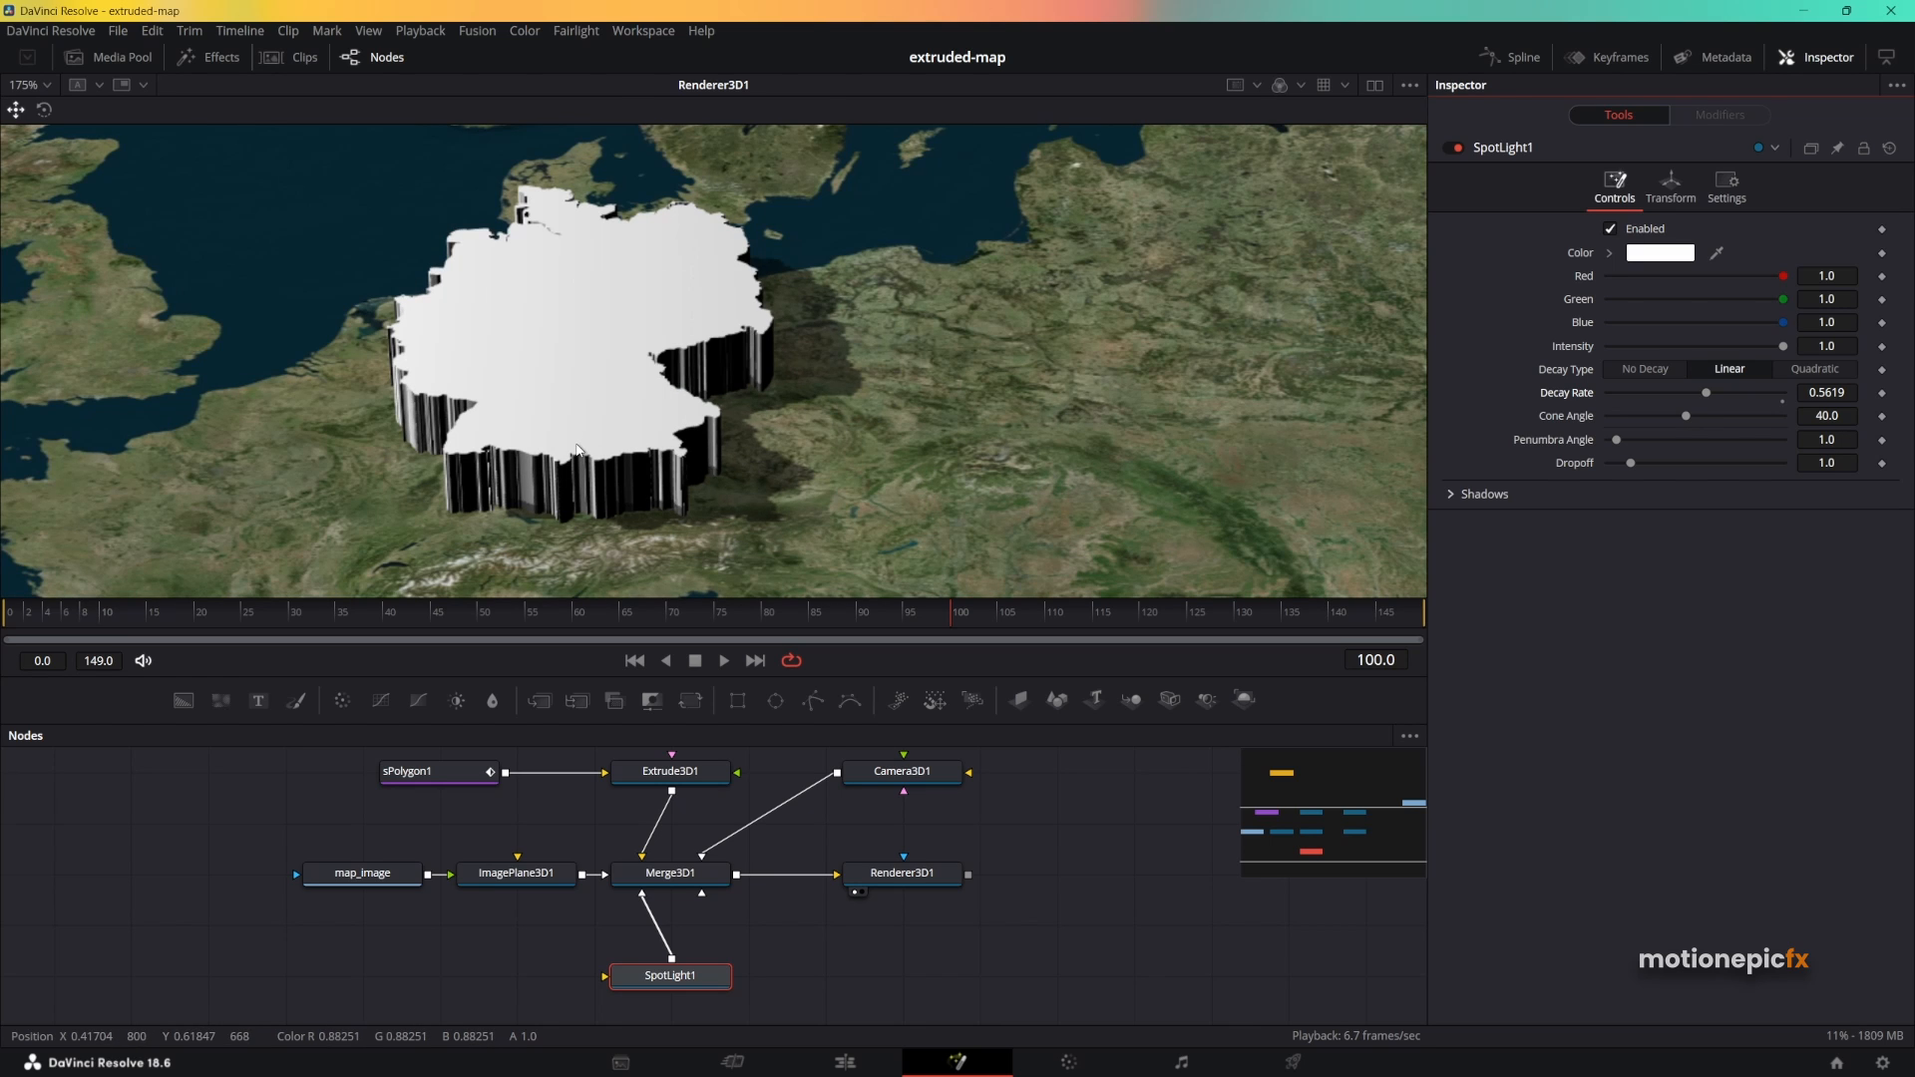
pyautogui.press('space')
pyautogui.scroll(-2, 838, 344)
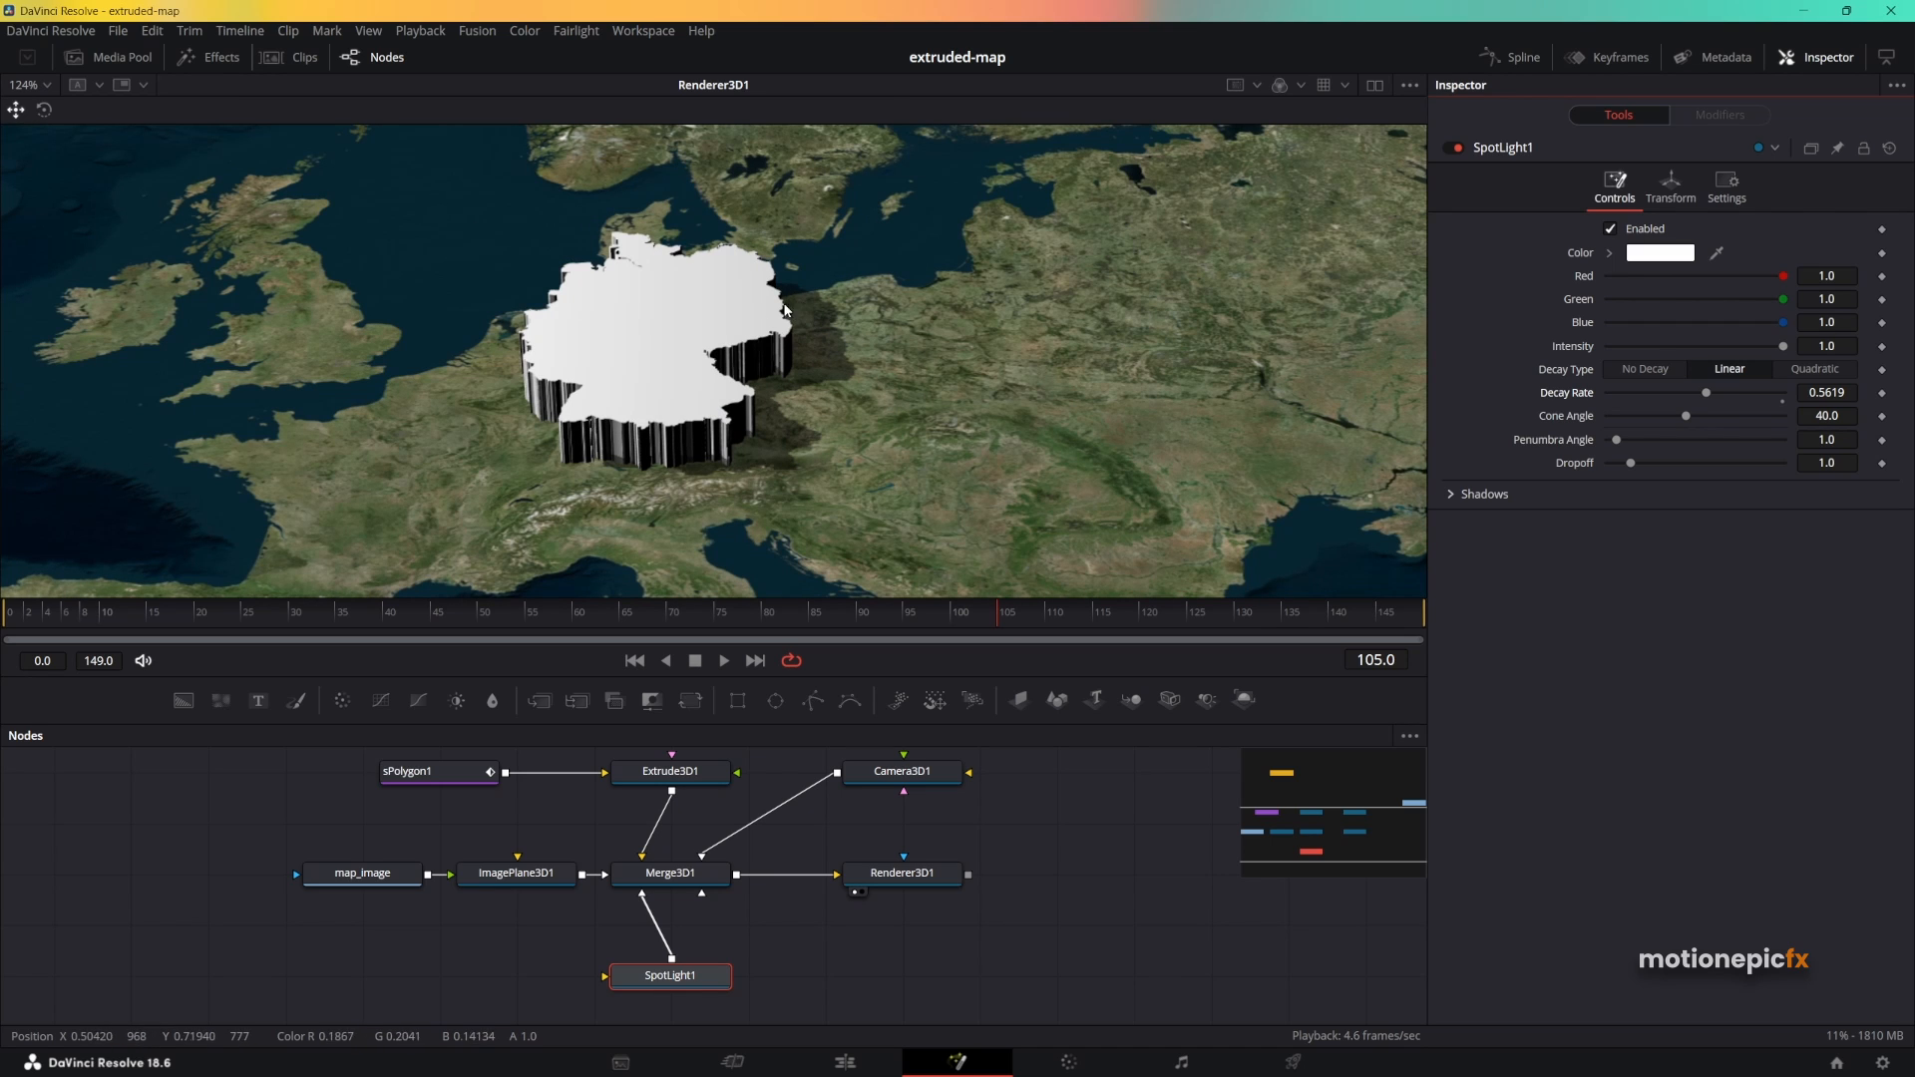
# Set SpotLight1's shadow softness to Constant with a constant softness of 0.0016.
pyautogui.click(1456, 493)
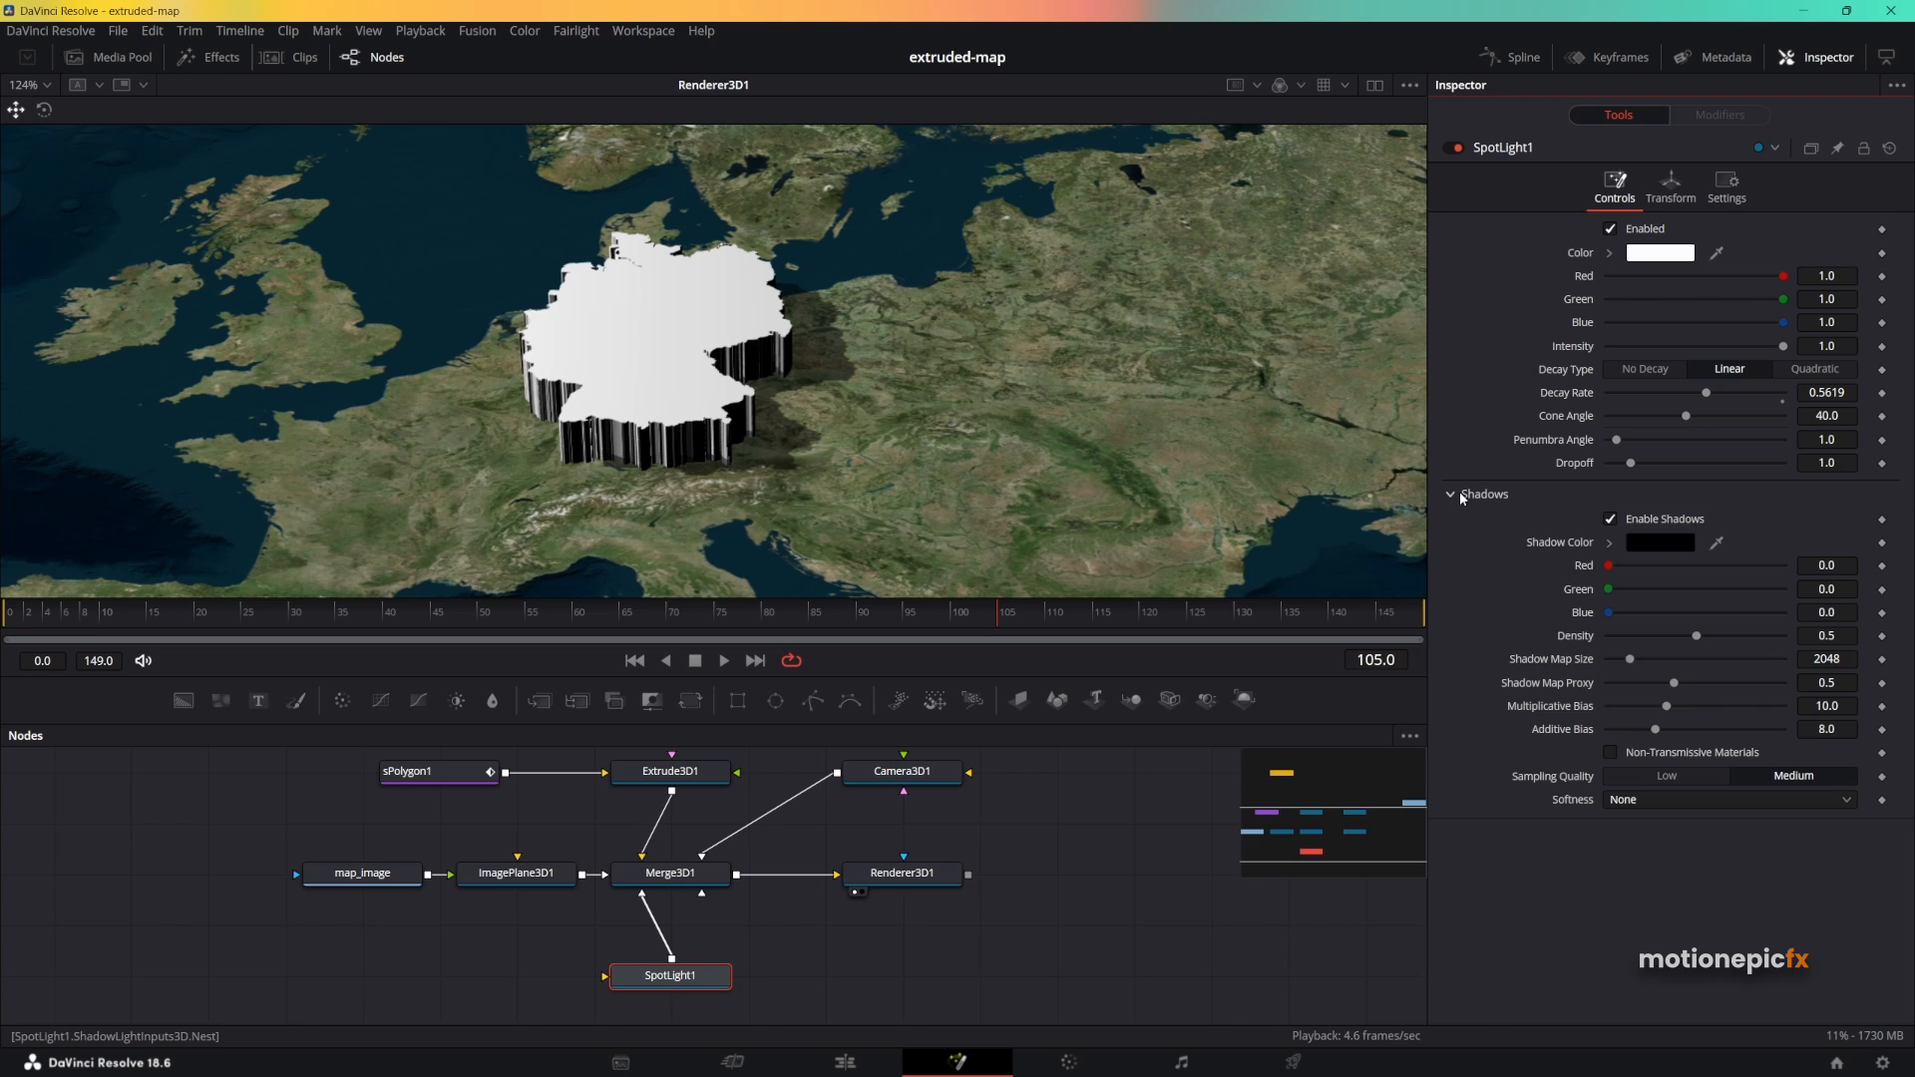
pyautogui.click(1637, 804)
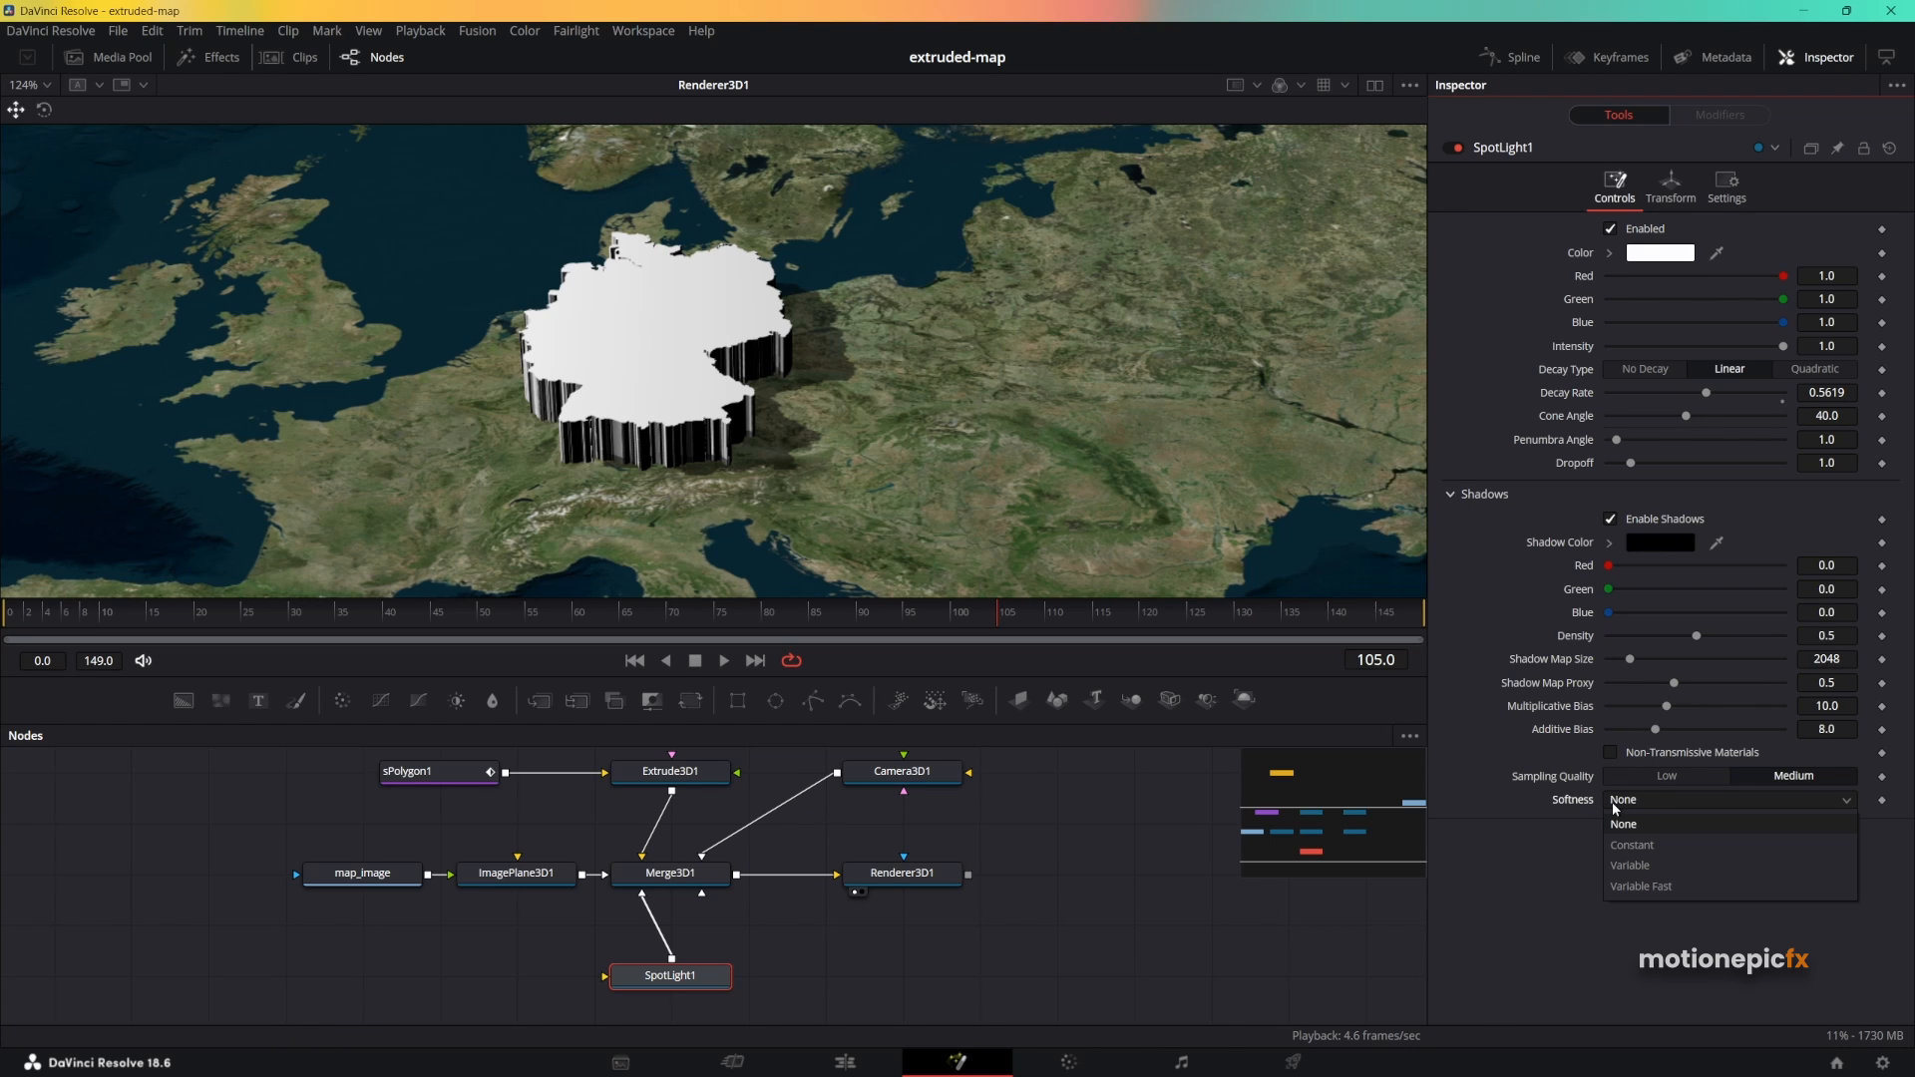
pyautogui.click(1632, 845)
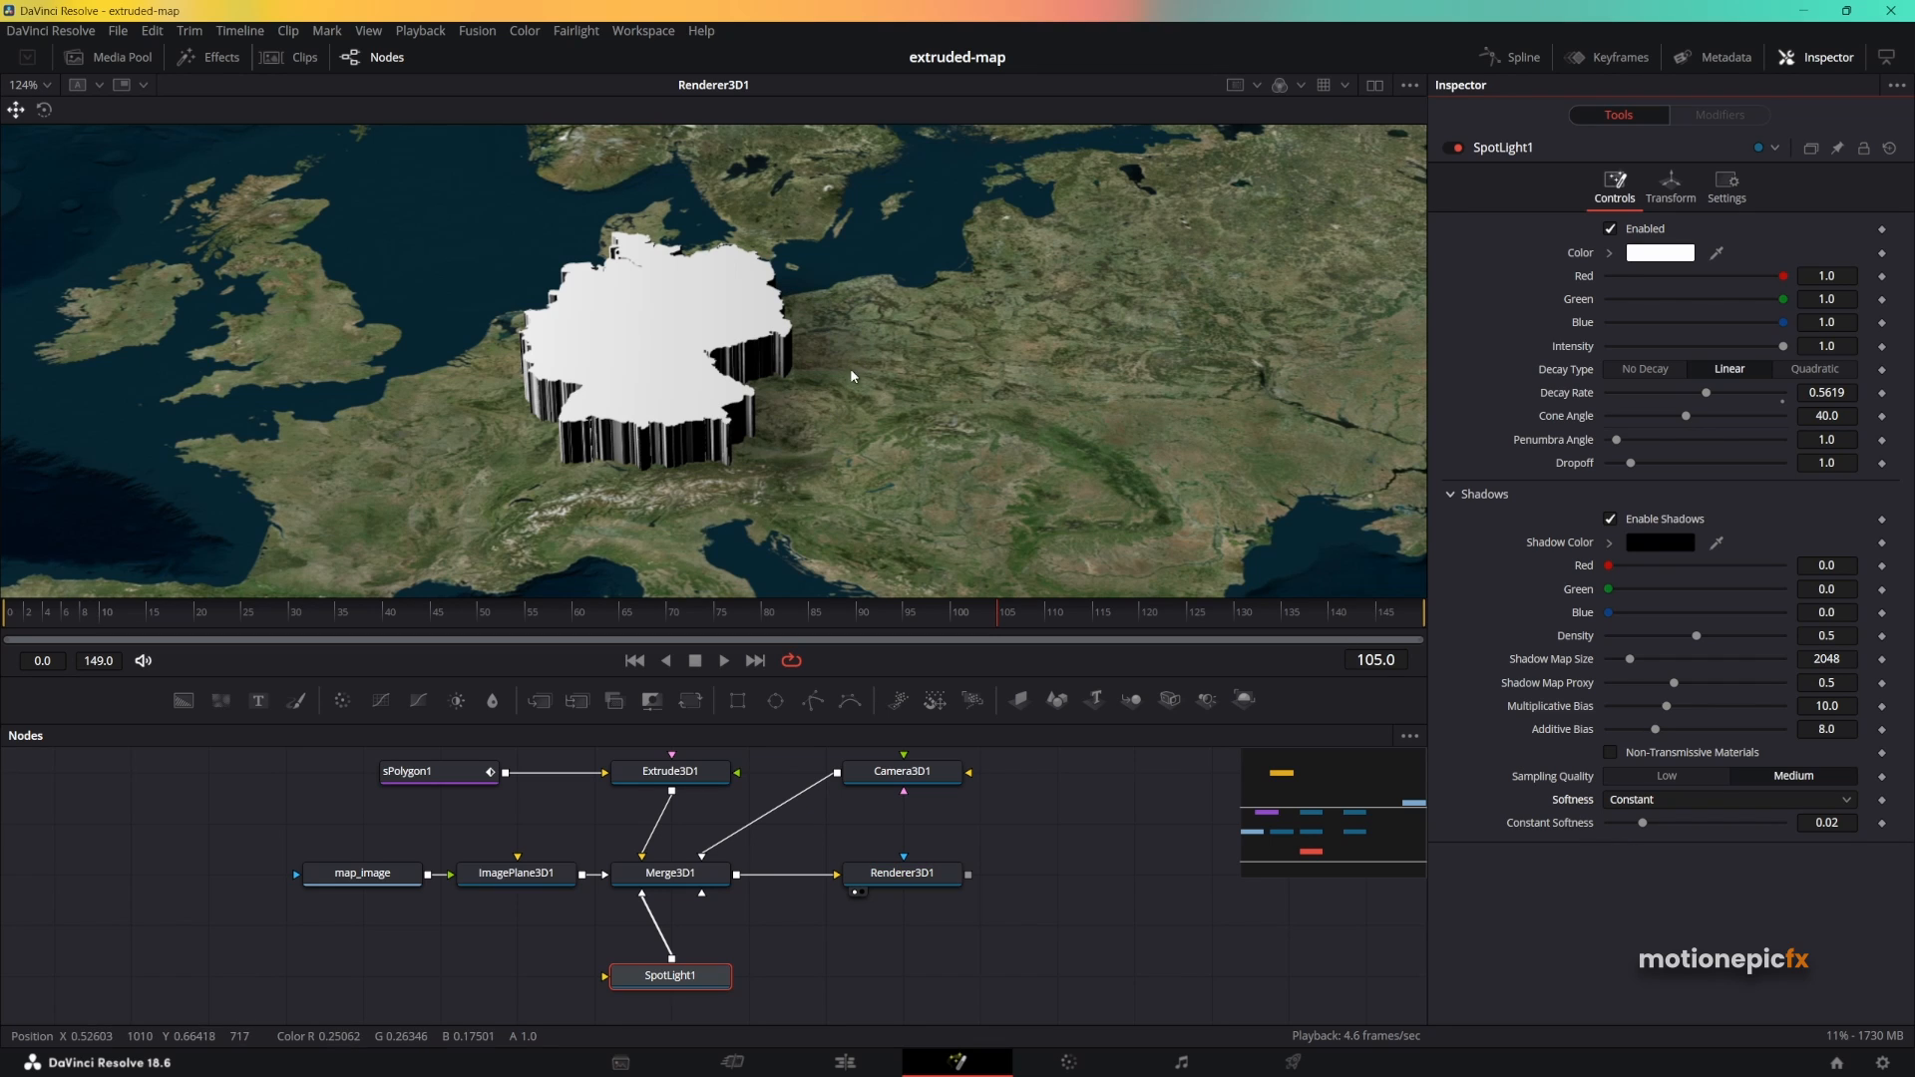
pyautogui.moveTo(1636, 822); pyautogui.dragTo(1617, 830)
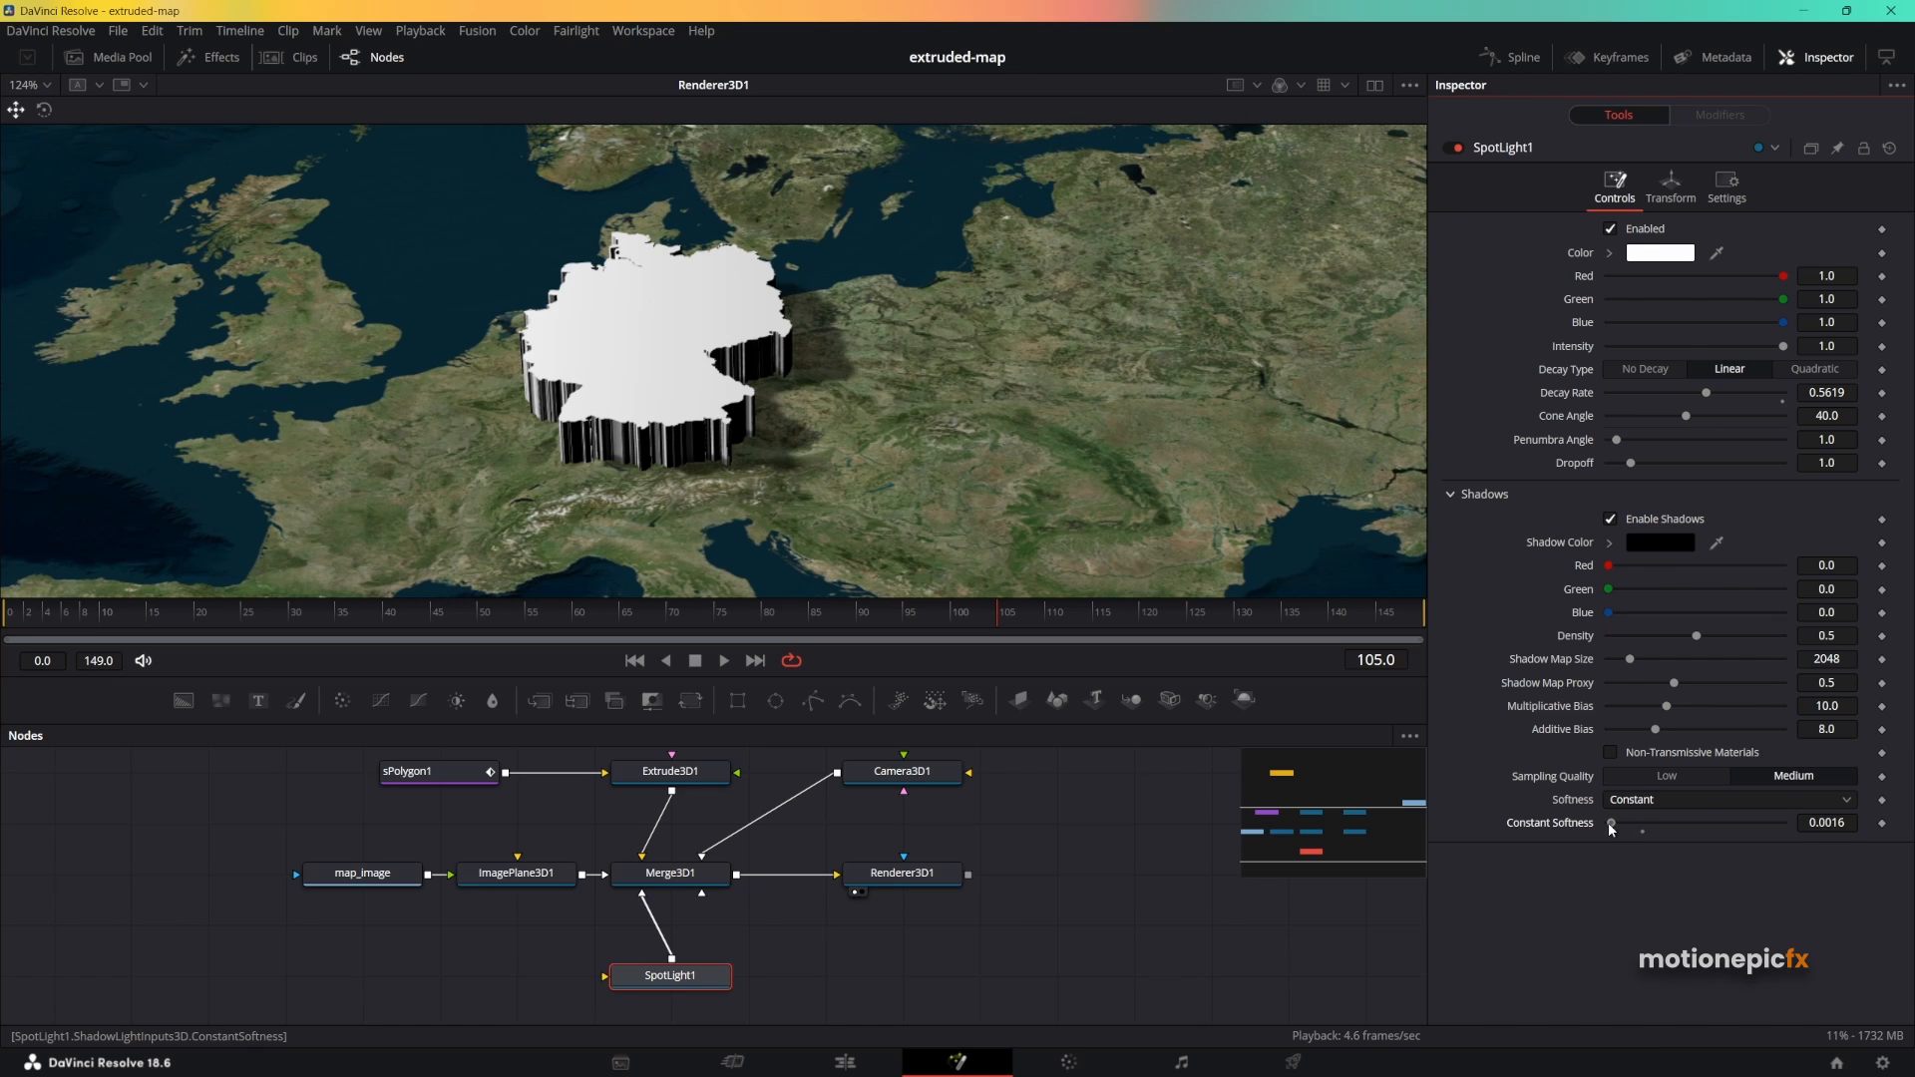
# Turn off High Quality and Motion Blur for viewer playback and enable Auto Proxy.
pyautogui.rightClick(990, 662)
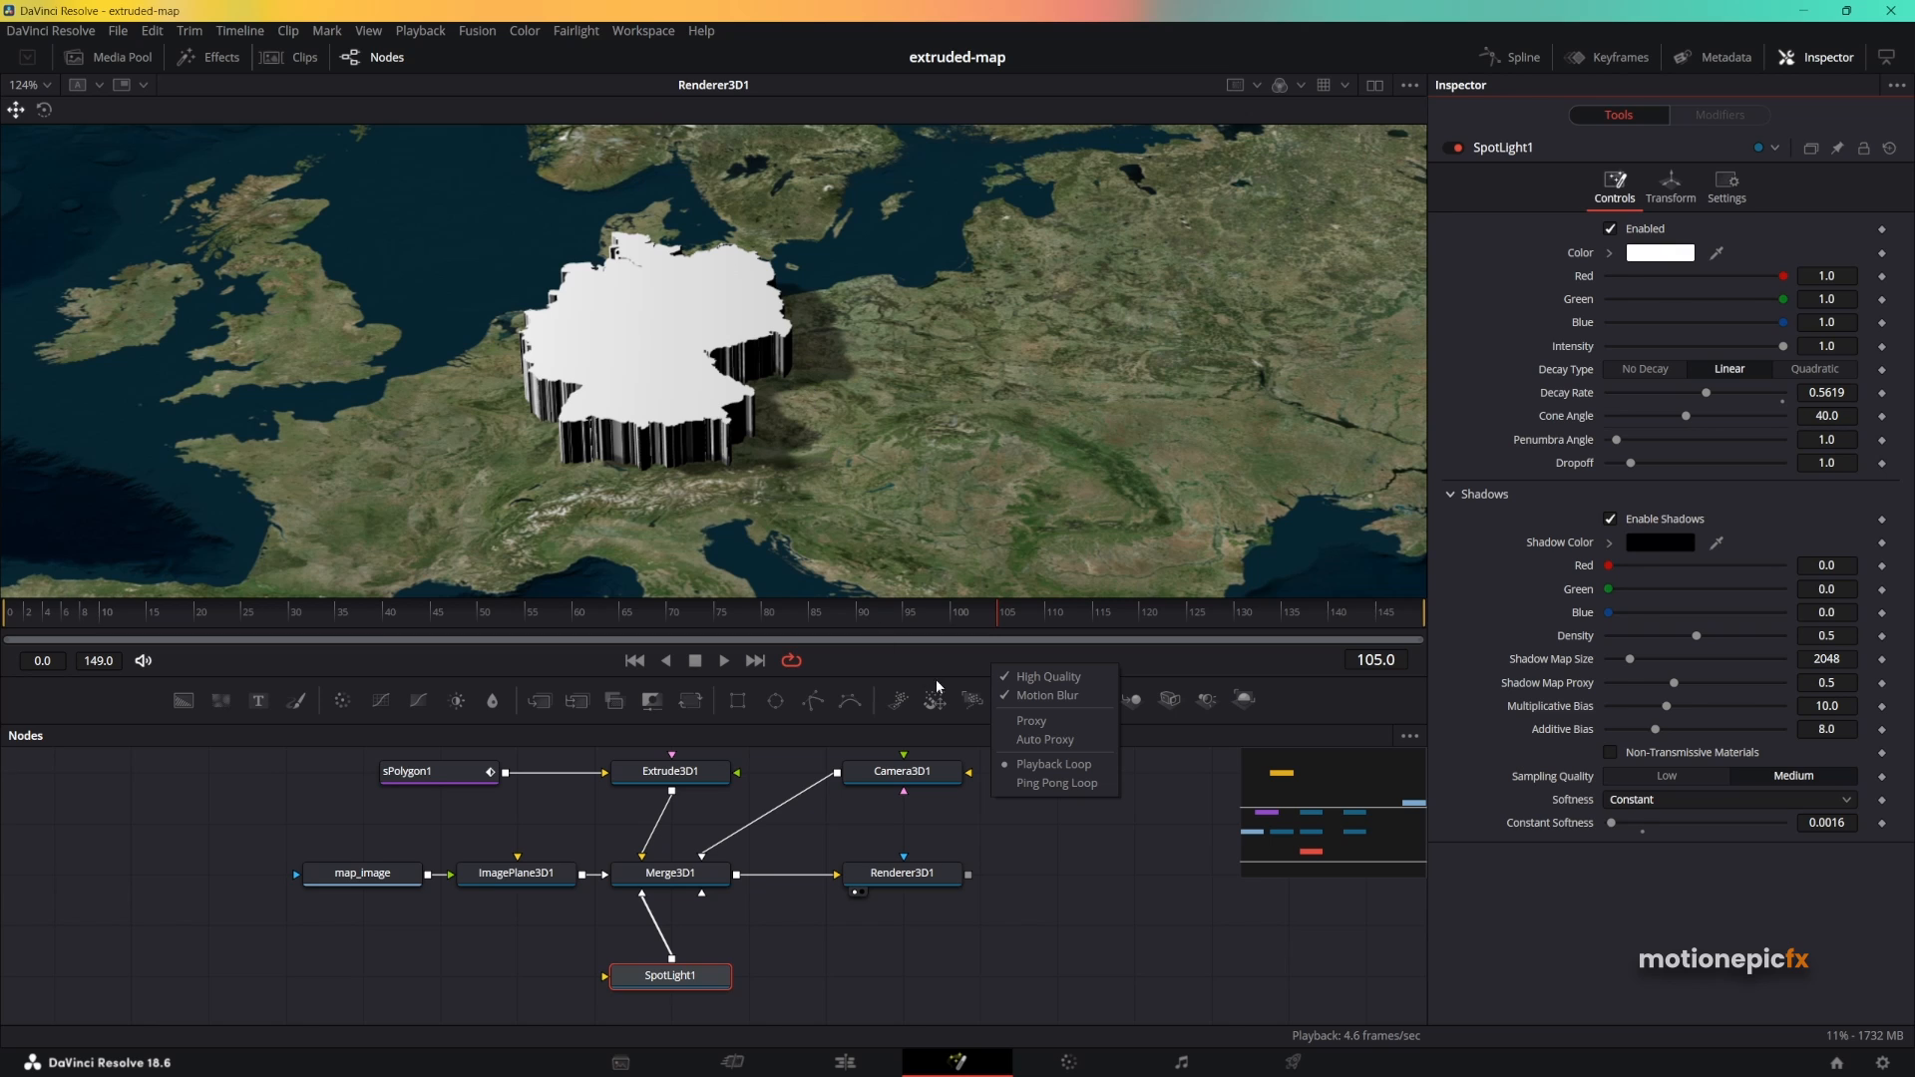
pyautogui.click(1031, 679)
pyautogui.rightClick(980, 652)
pyautogui.click(1008, 680)
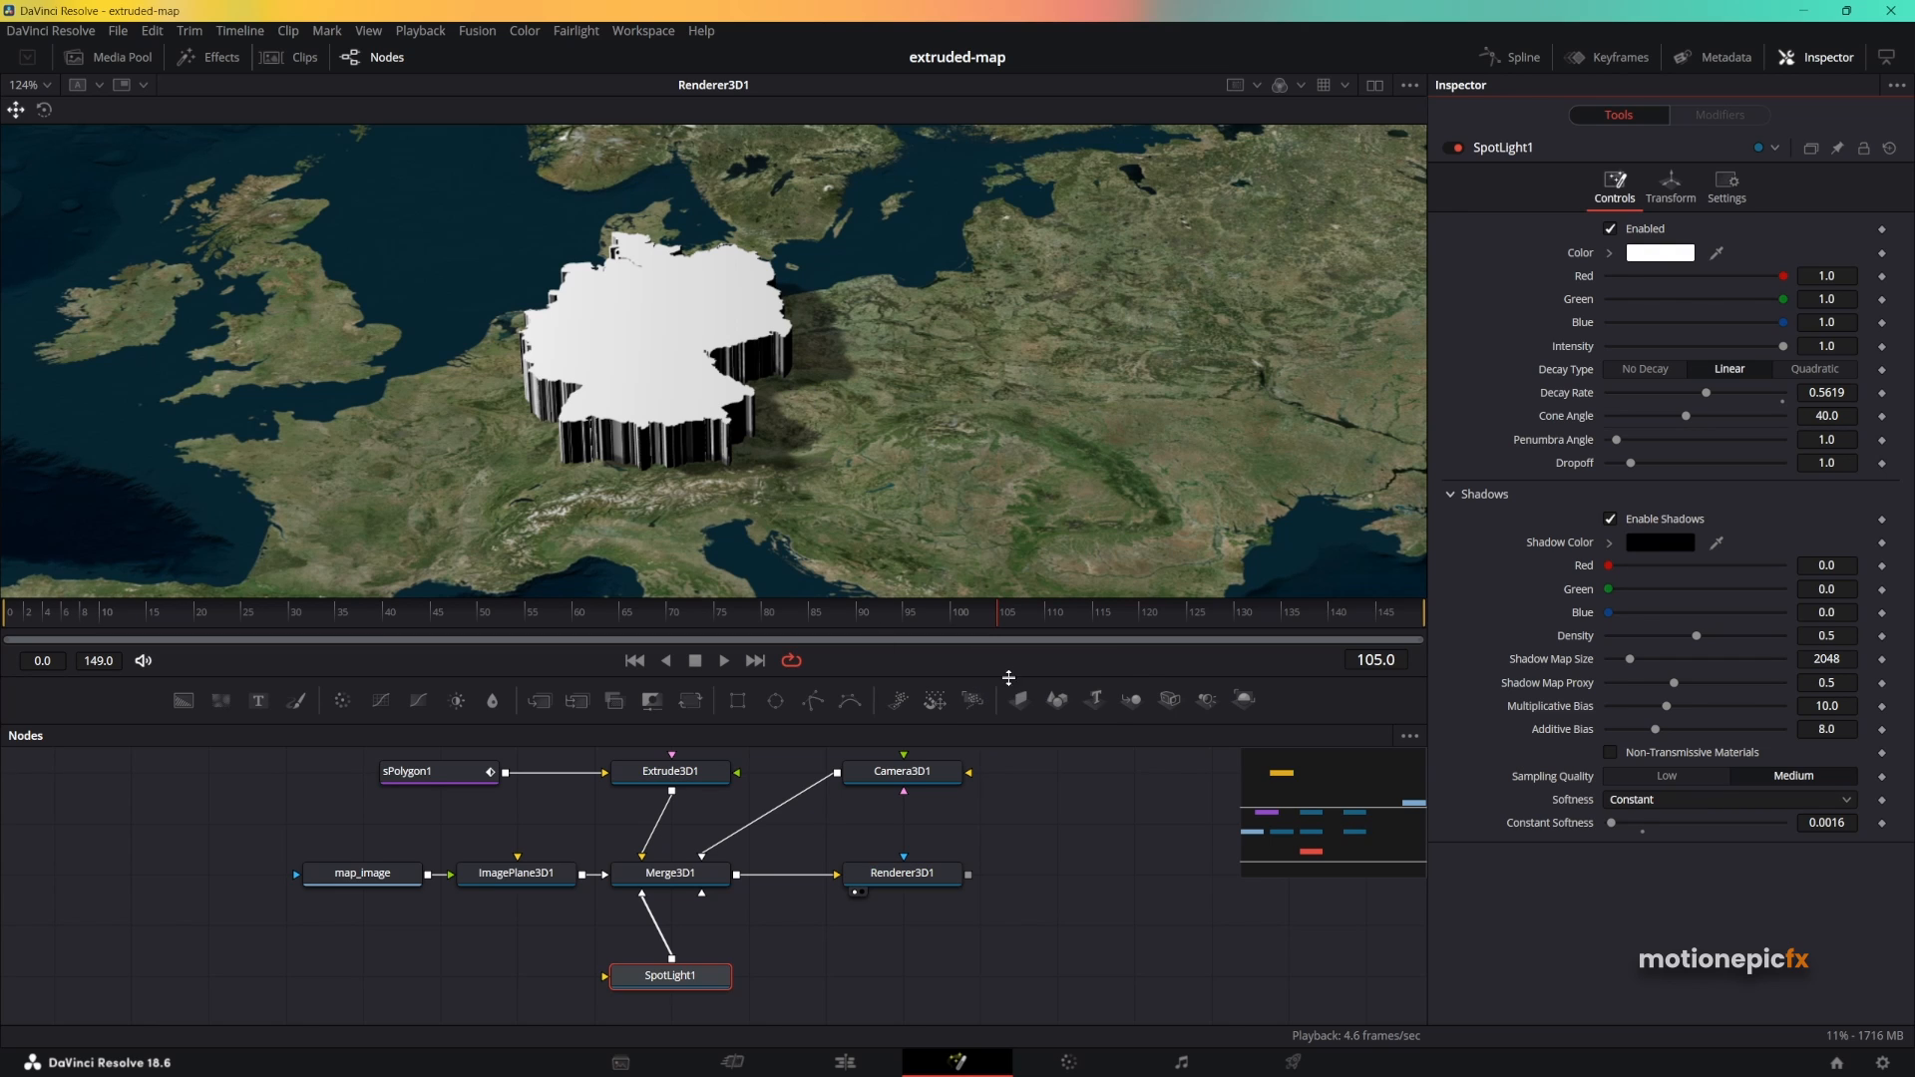
pyautogui.rightClick(992, 662)
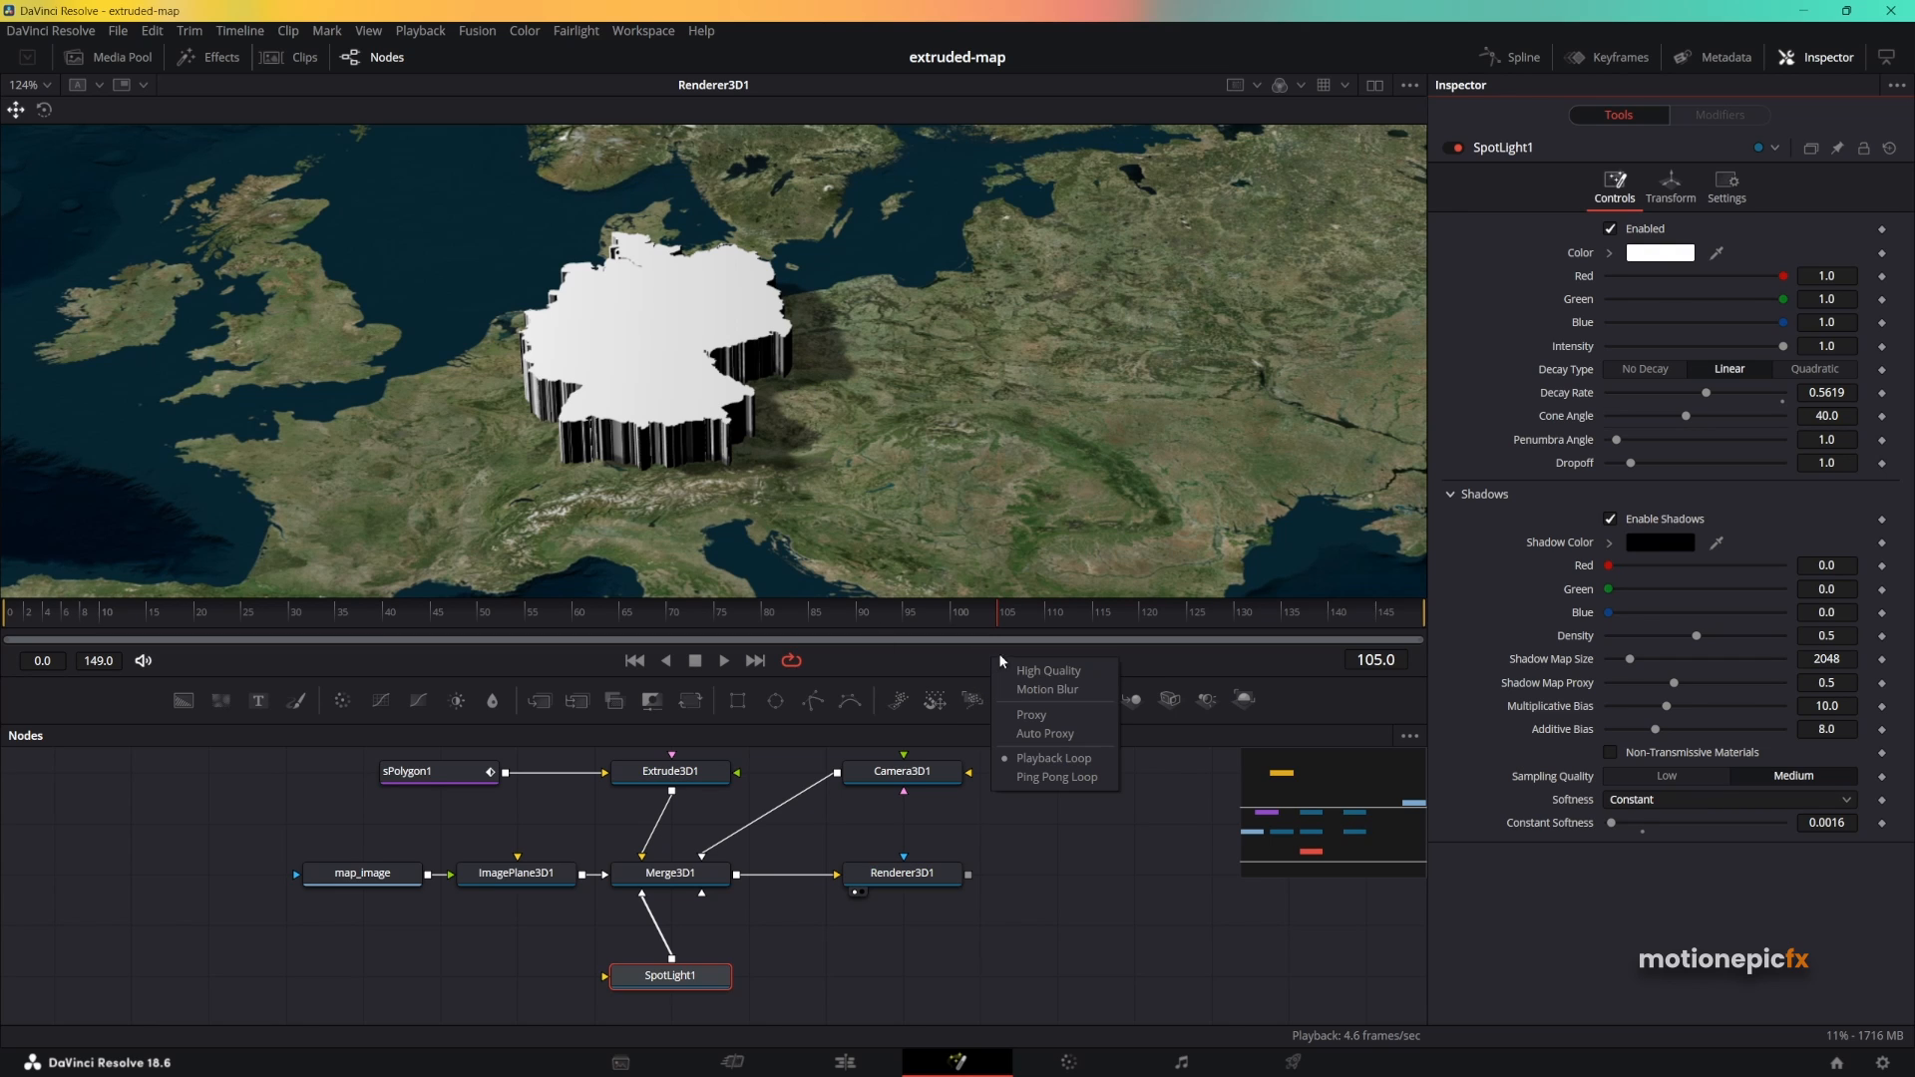
pyautogui.click(1038, 737)
# Keyframe Camera3D1's translation between frames 0 and 149 so the camera moves closer to the map, and preview the motion.
pyautogui.scroll(-5, 724, 334)
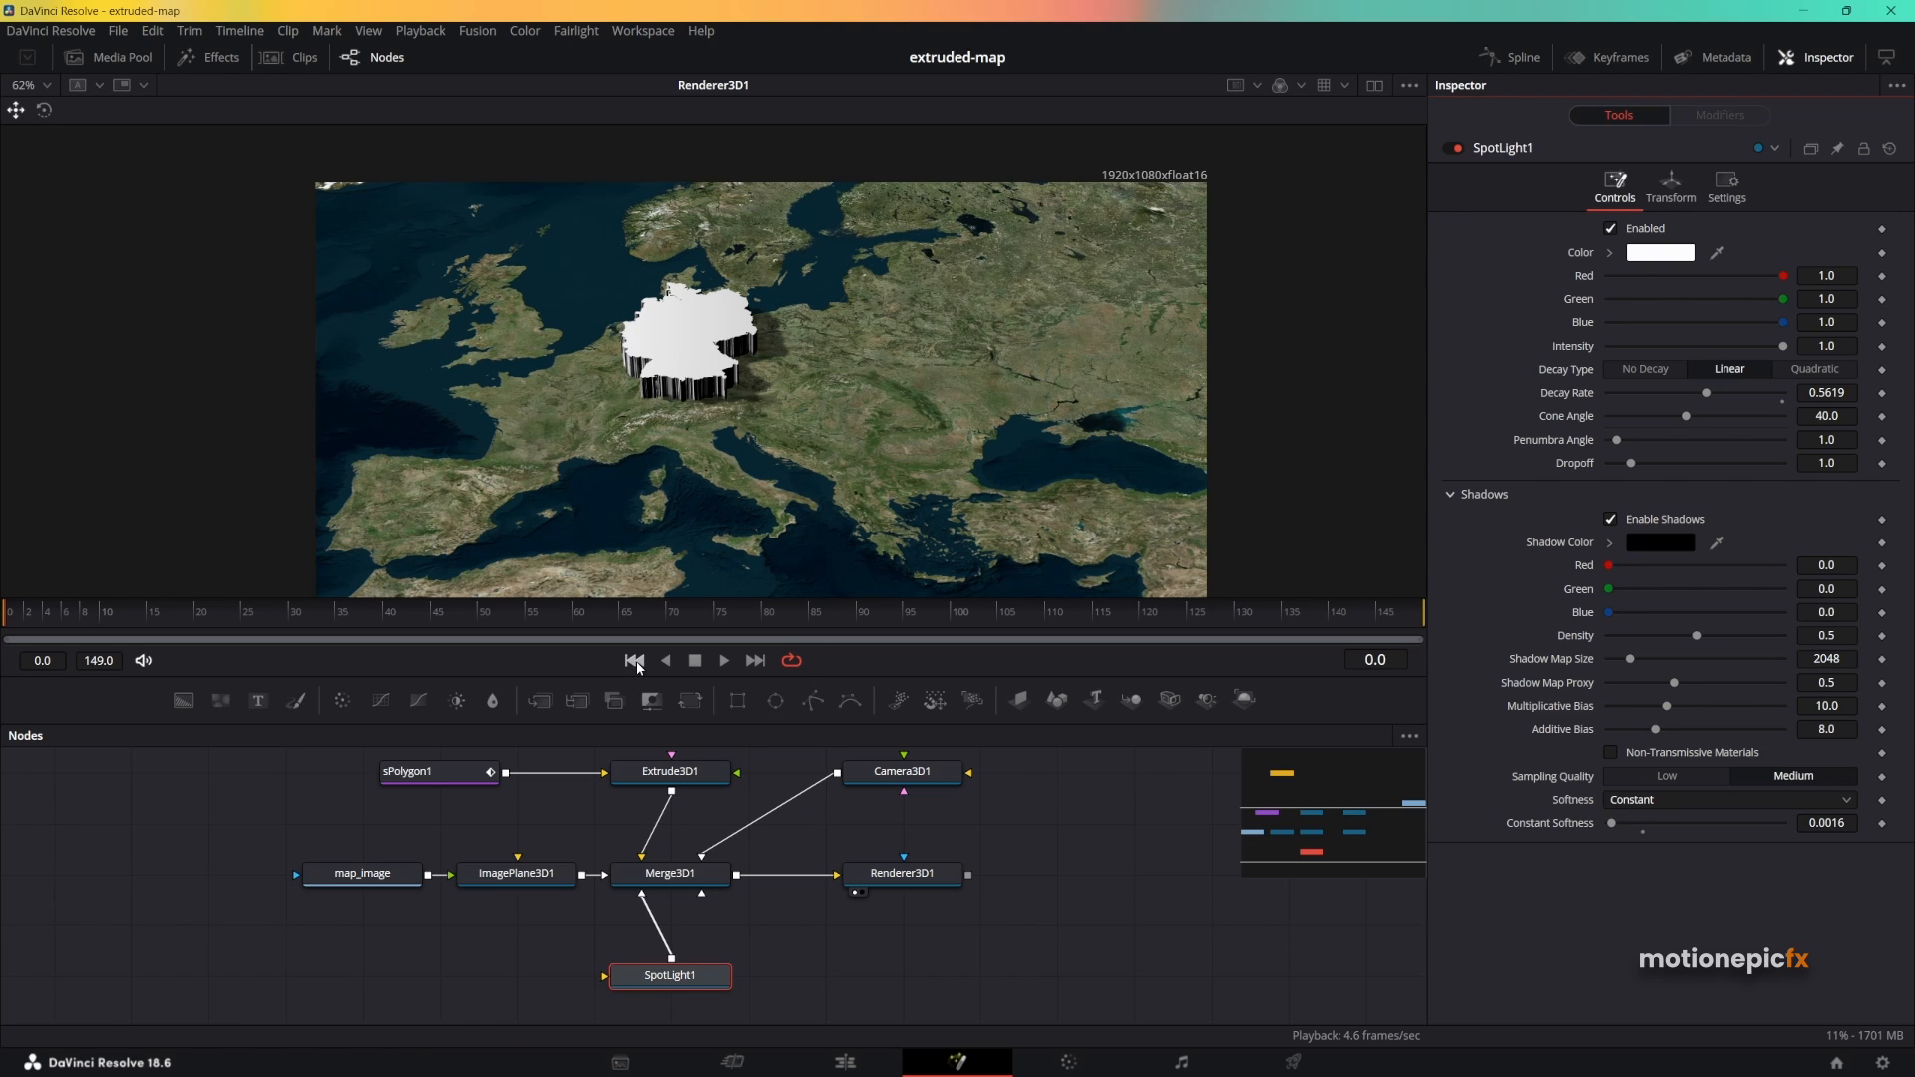
pyautogui.click(903, 772)
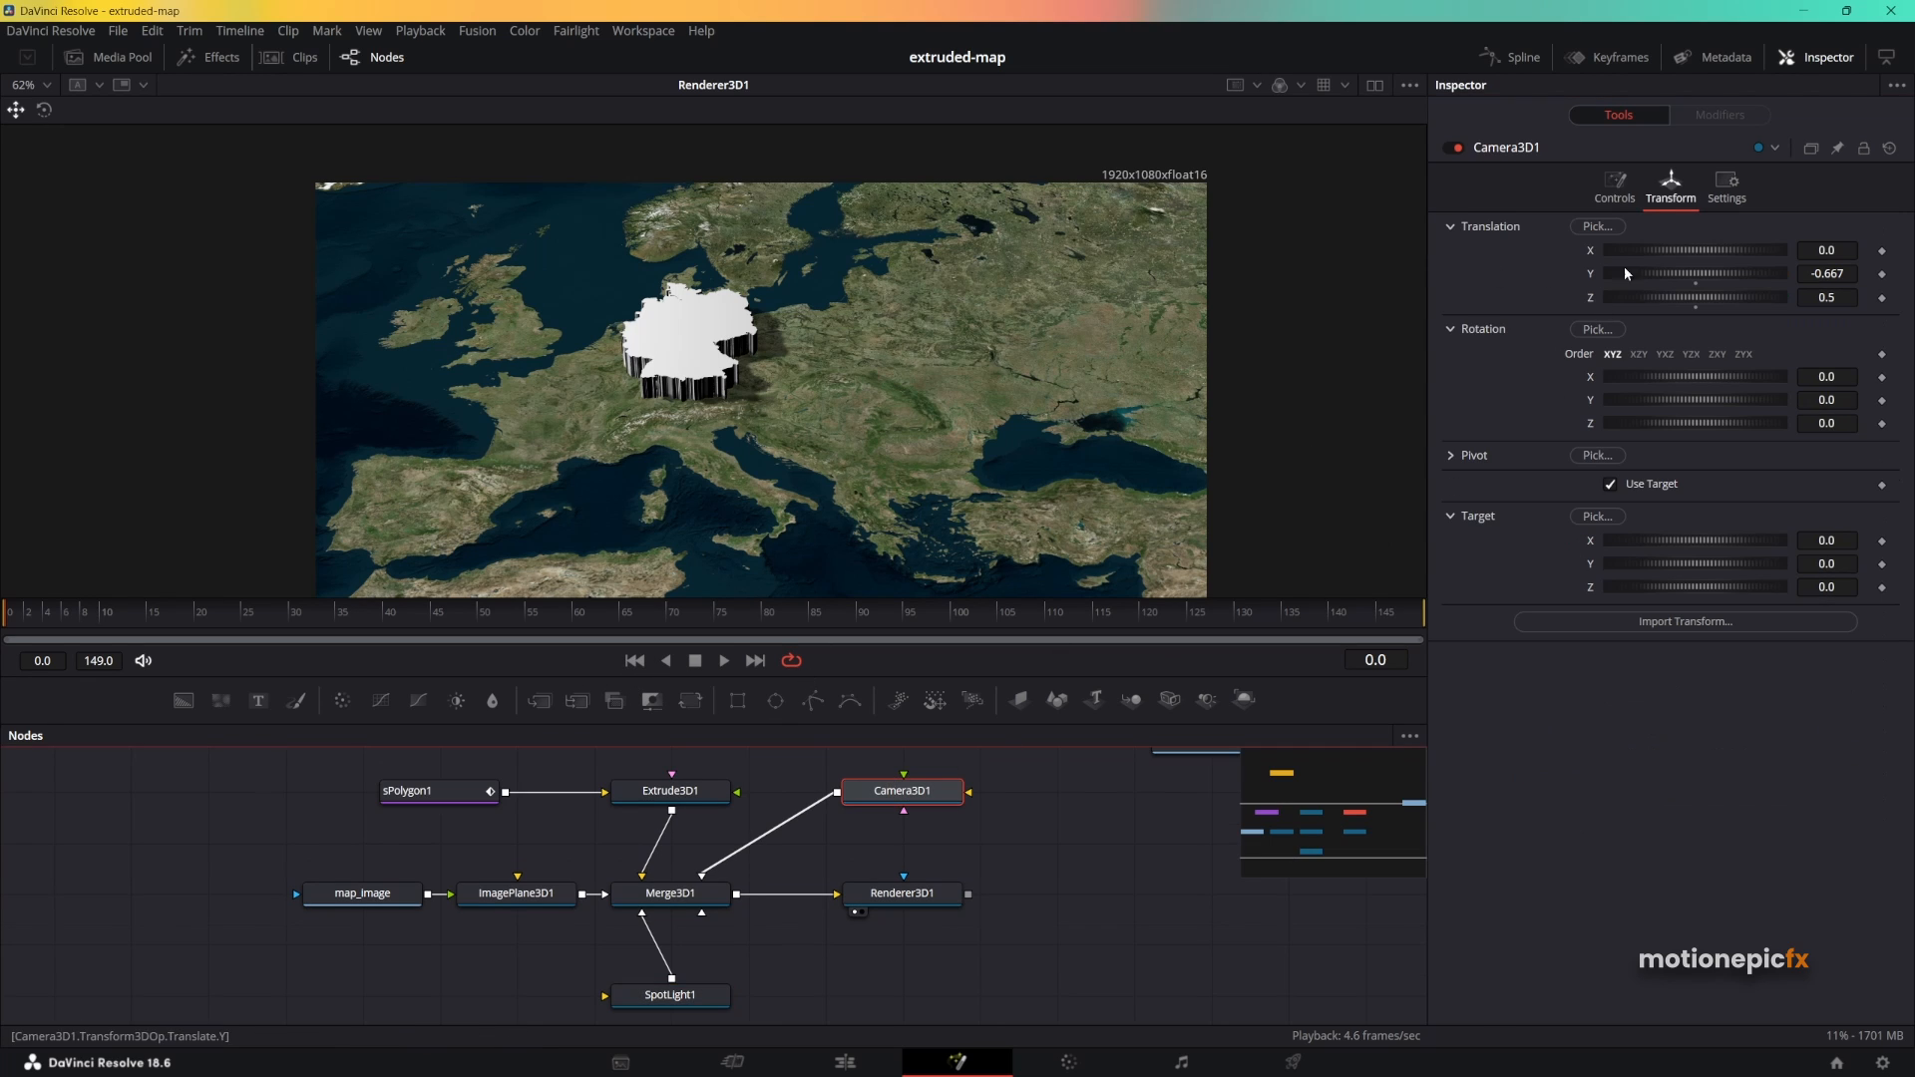
pyautogui.rightClick(1567, 271)
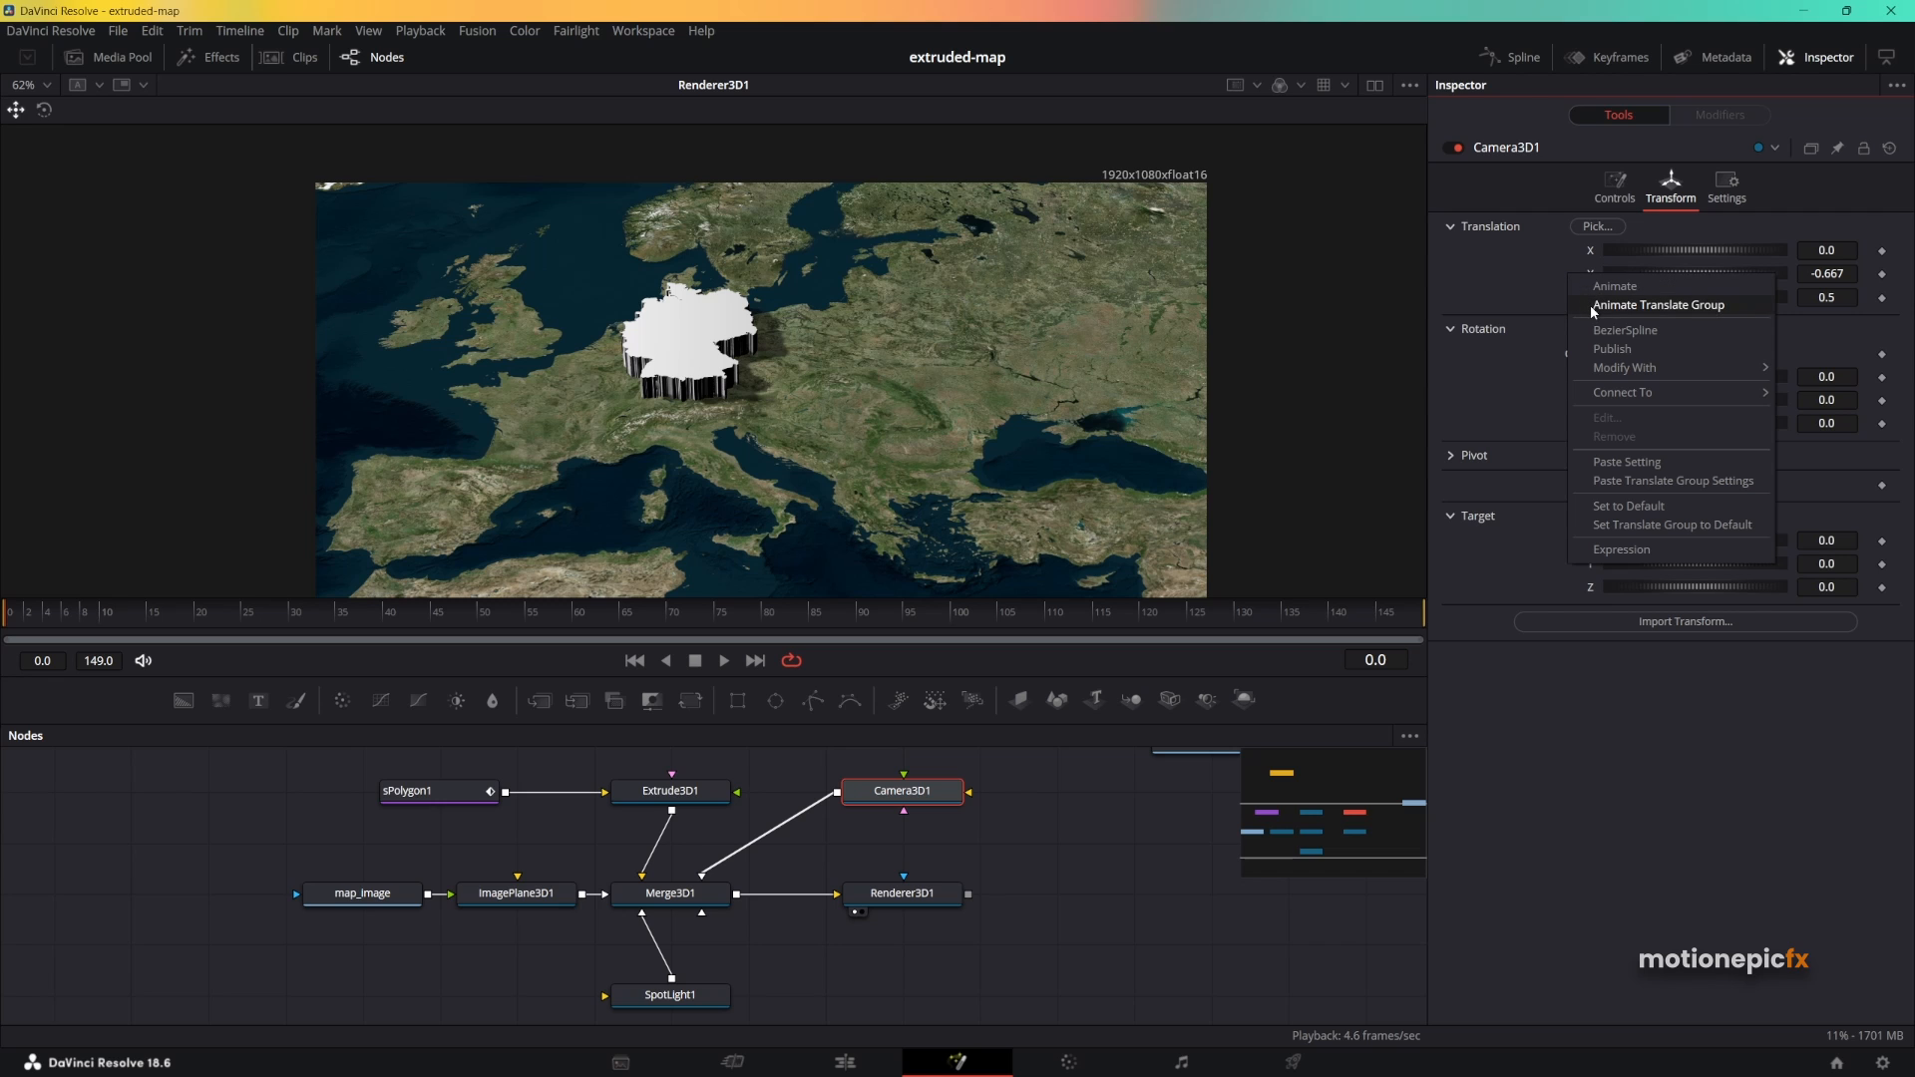
pyautogui.click(1591, 304)
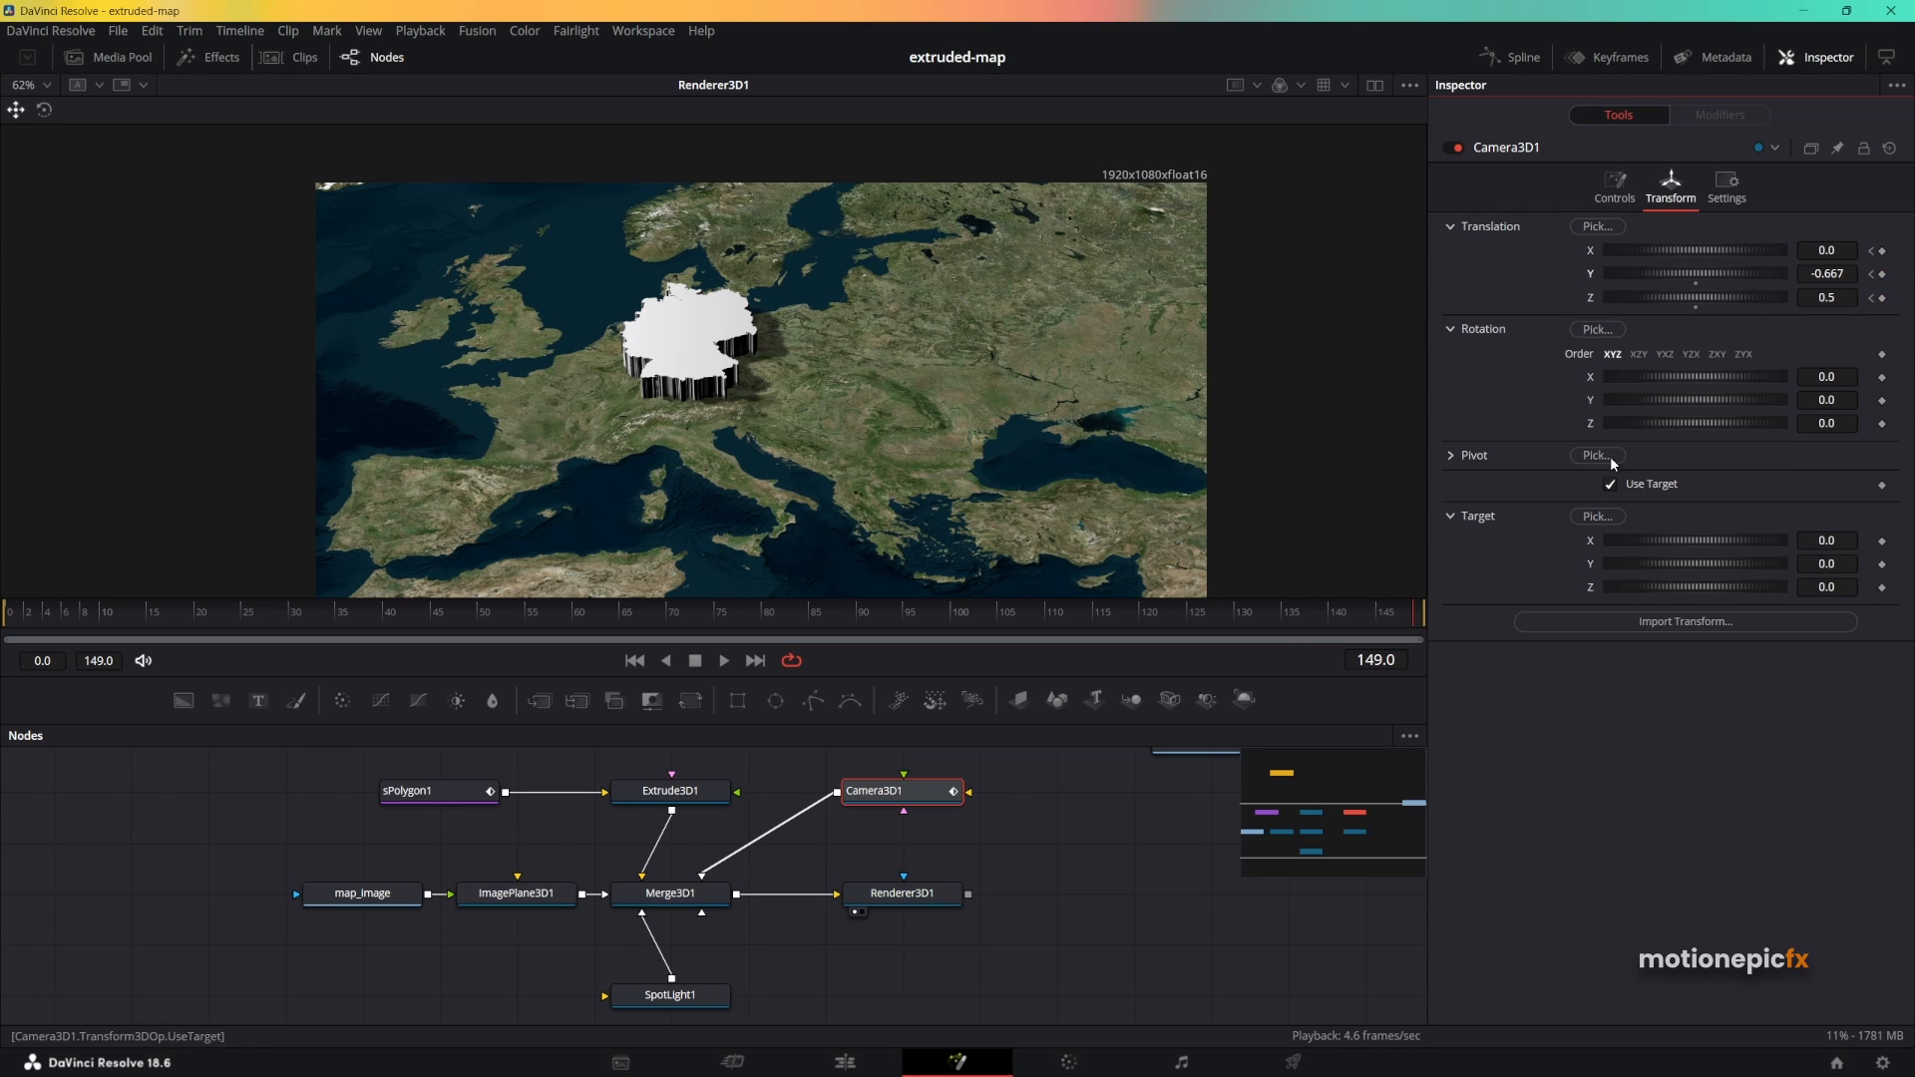
pyautogui.moveTo(1707, 297); pyautogui.dragTo(1709, 271)
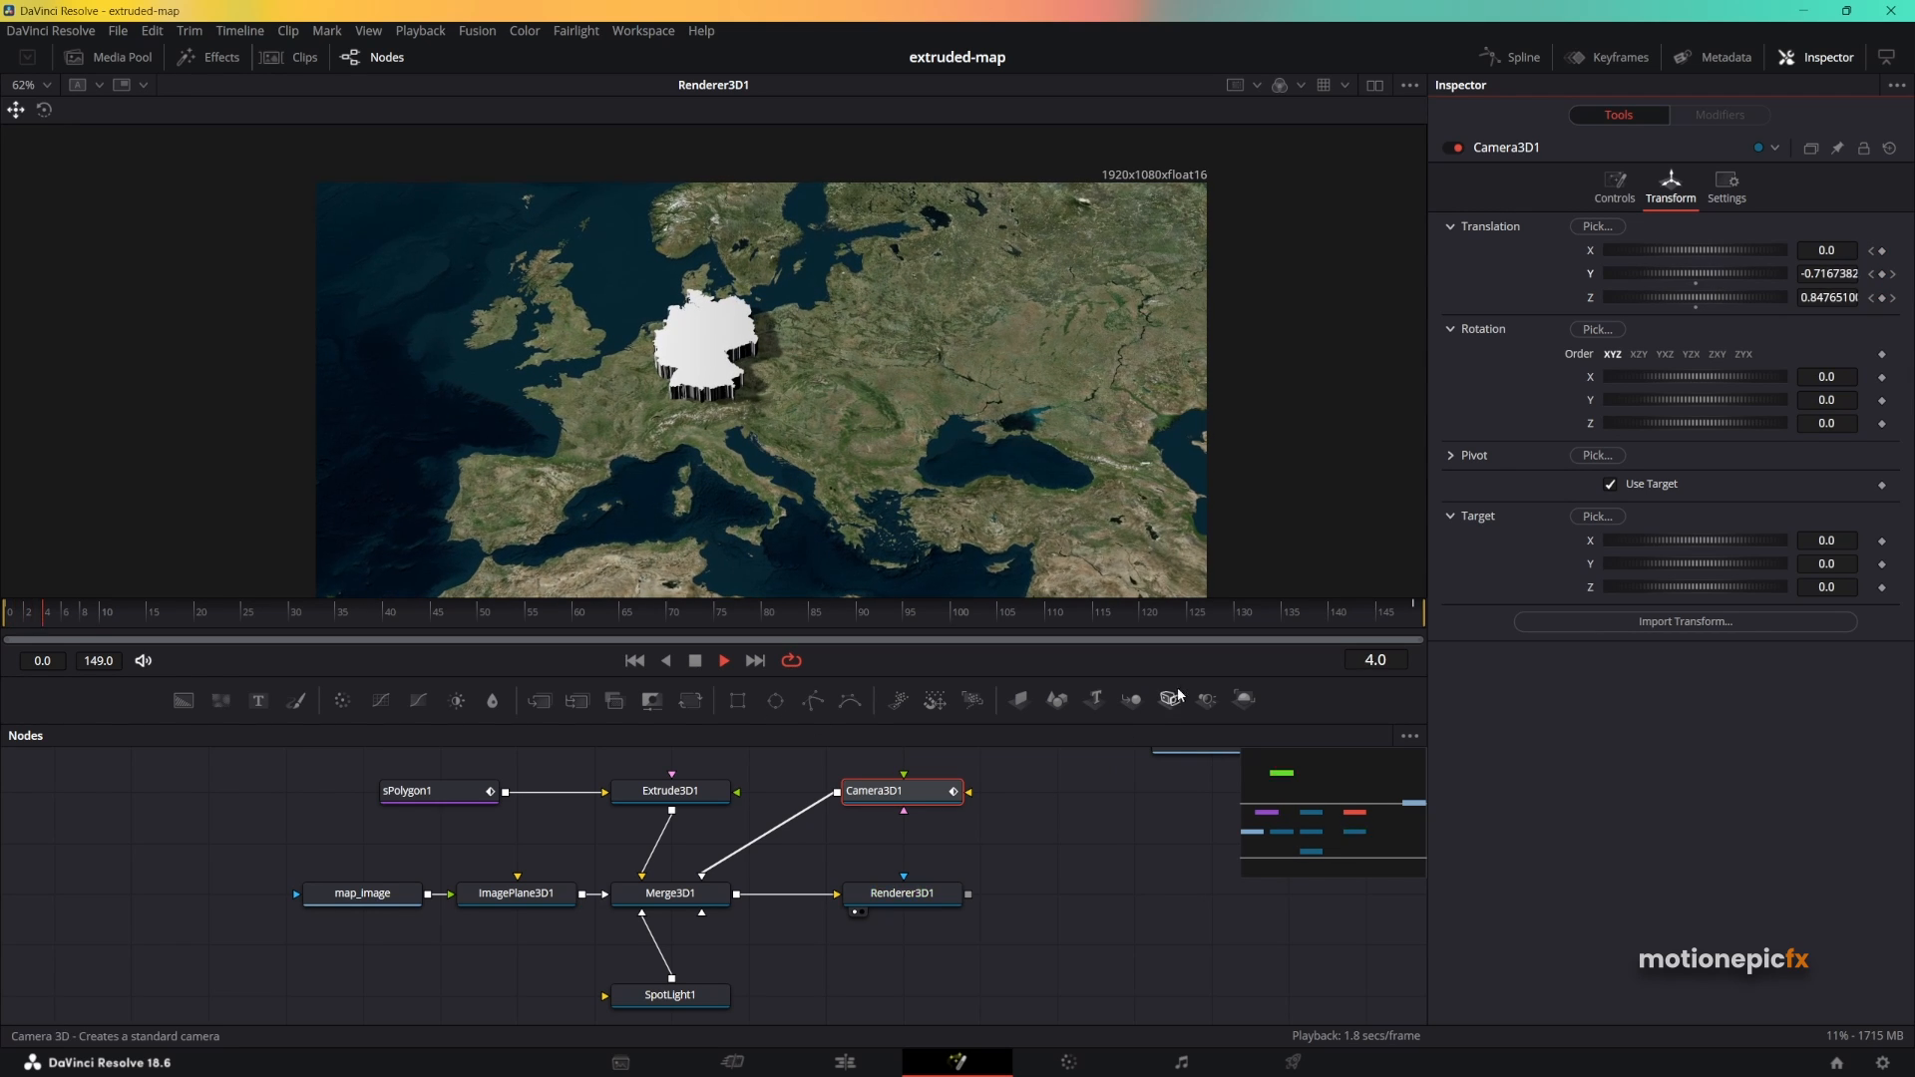
pyautogui.click(1275, 616)
pyautogui.moveTo(1273, 615); pyautogui.dragTo(1333, 611)
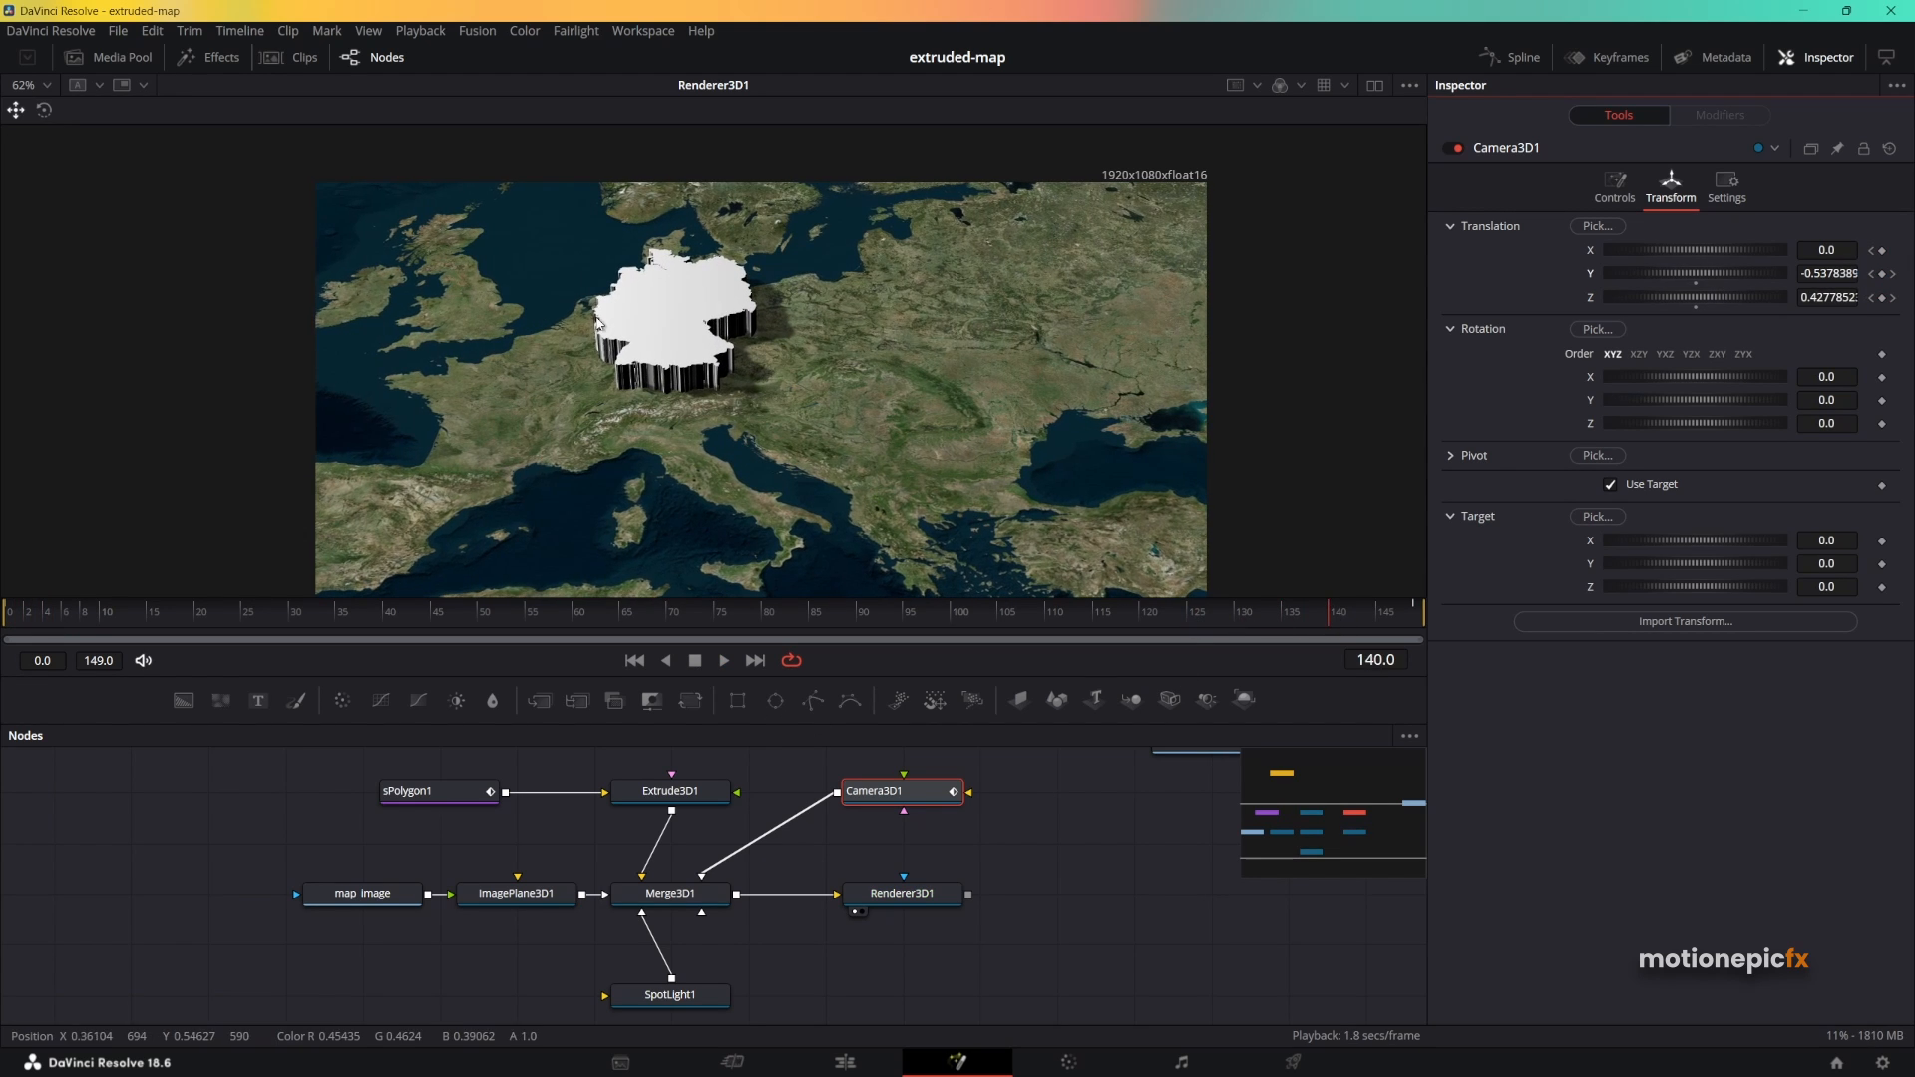
# Try Override Diffuse Color in Extrude3D1's material, then switch the override off again.
pyautogui.click(638, 794)
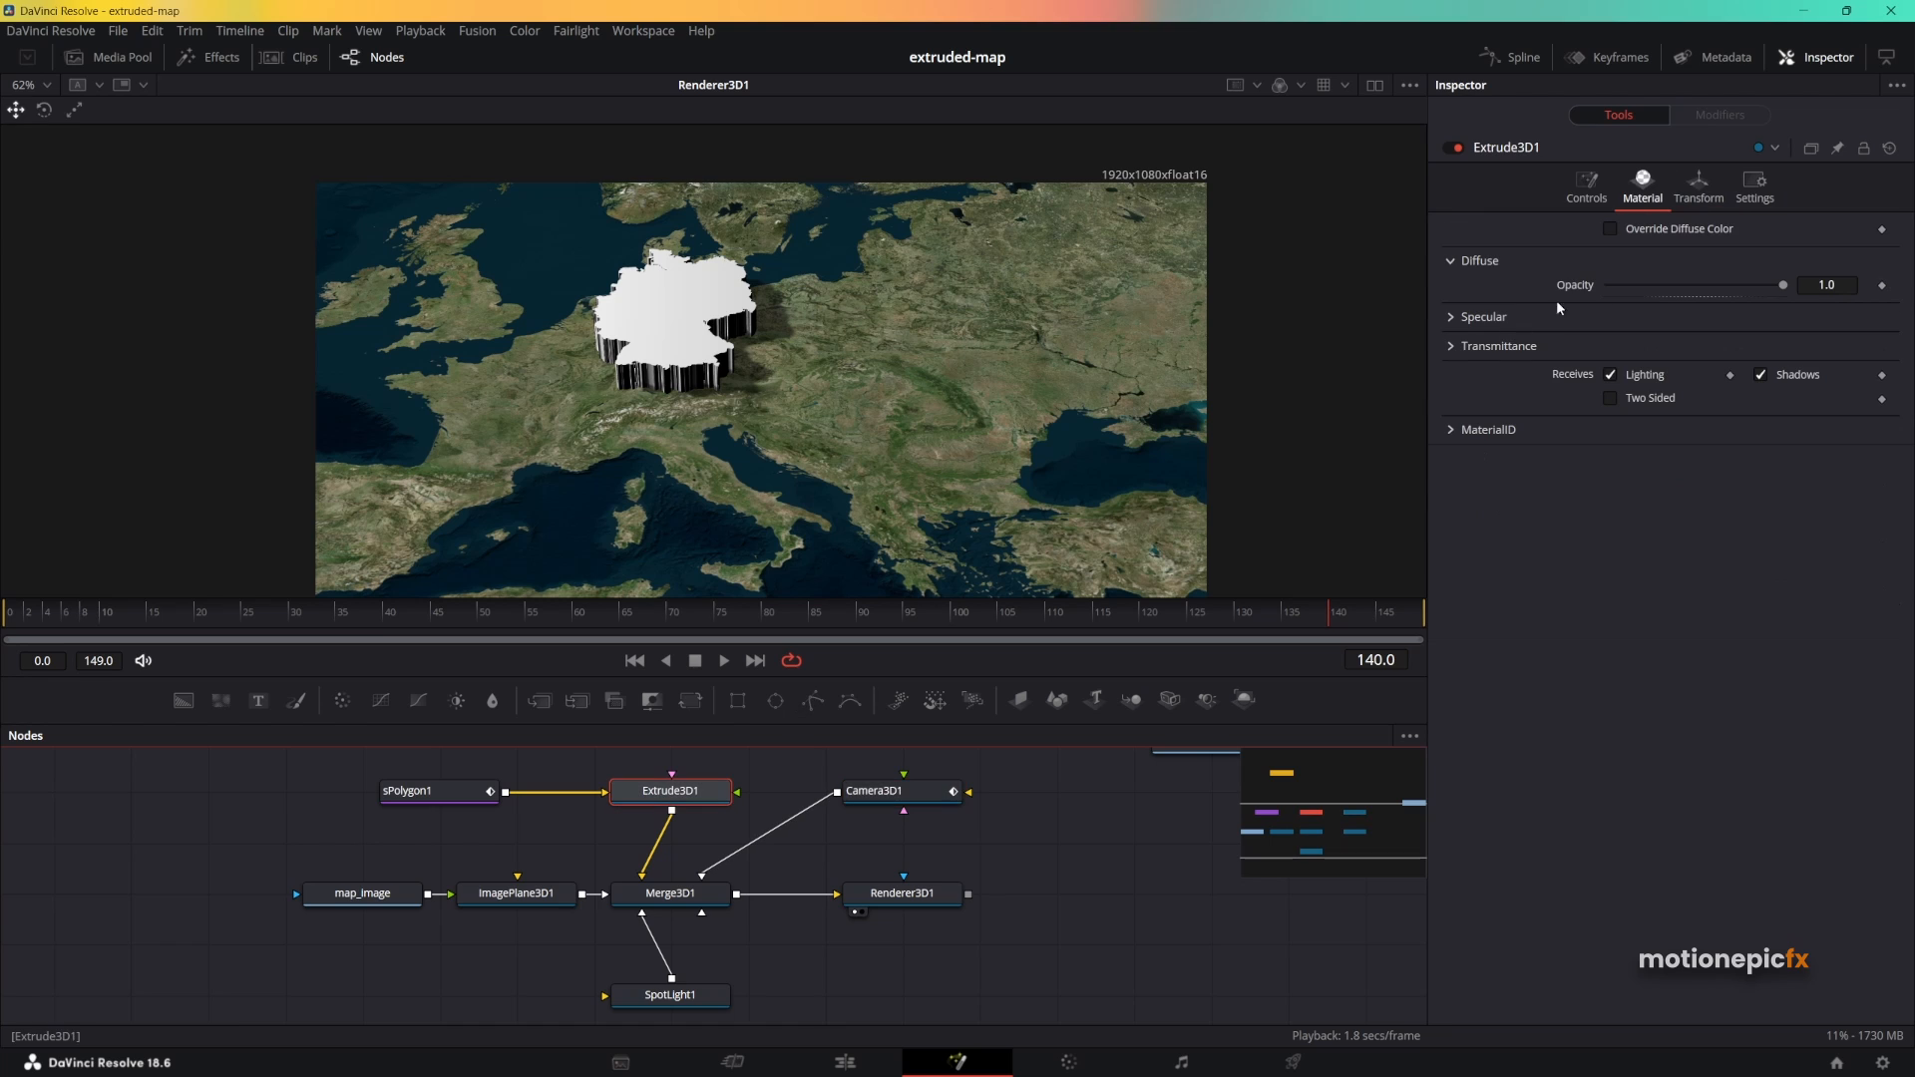
pyautogui.click(1587, 186)
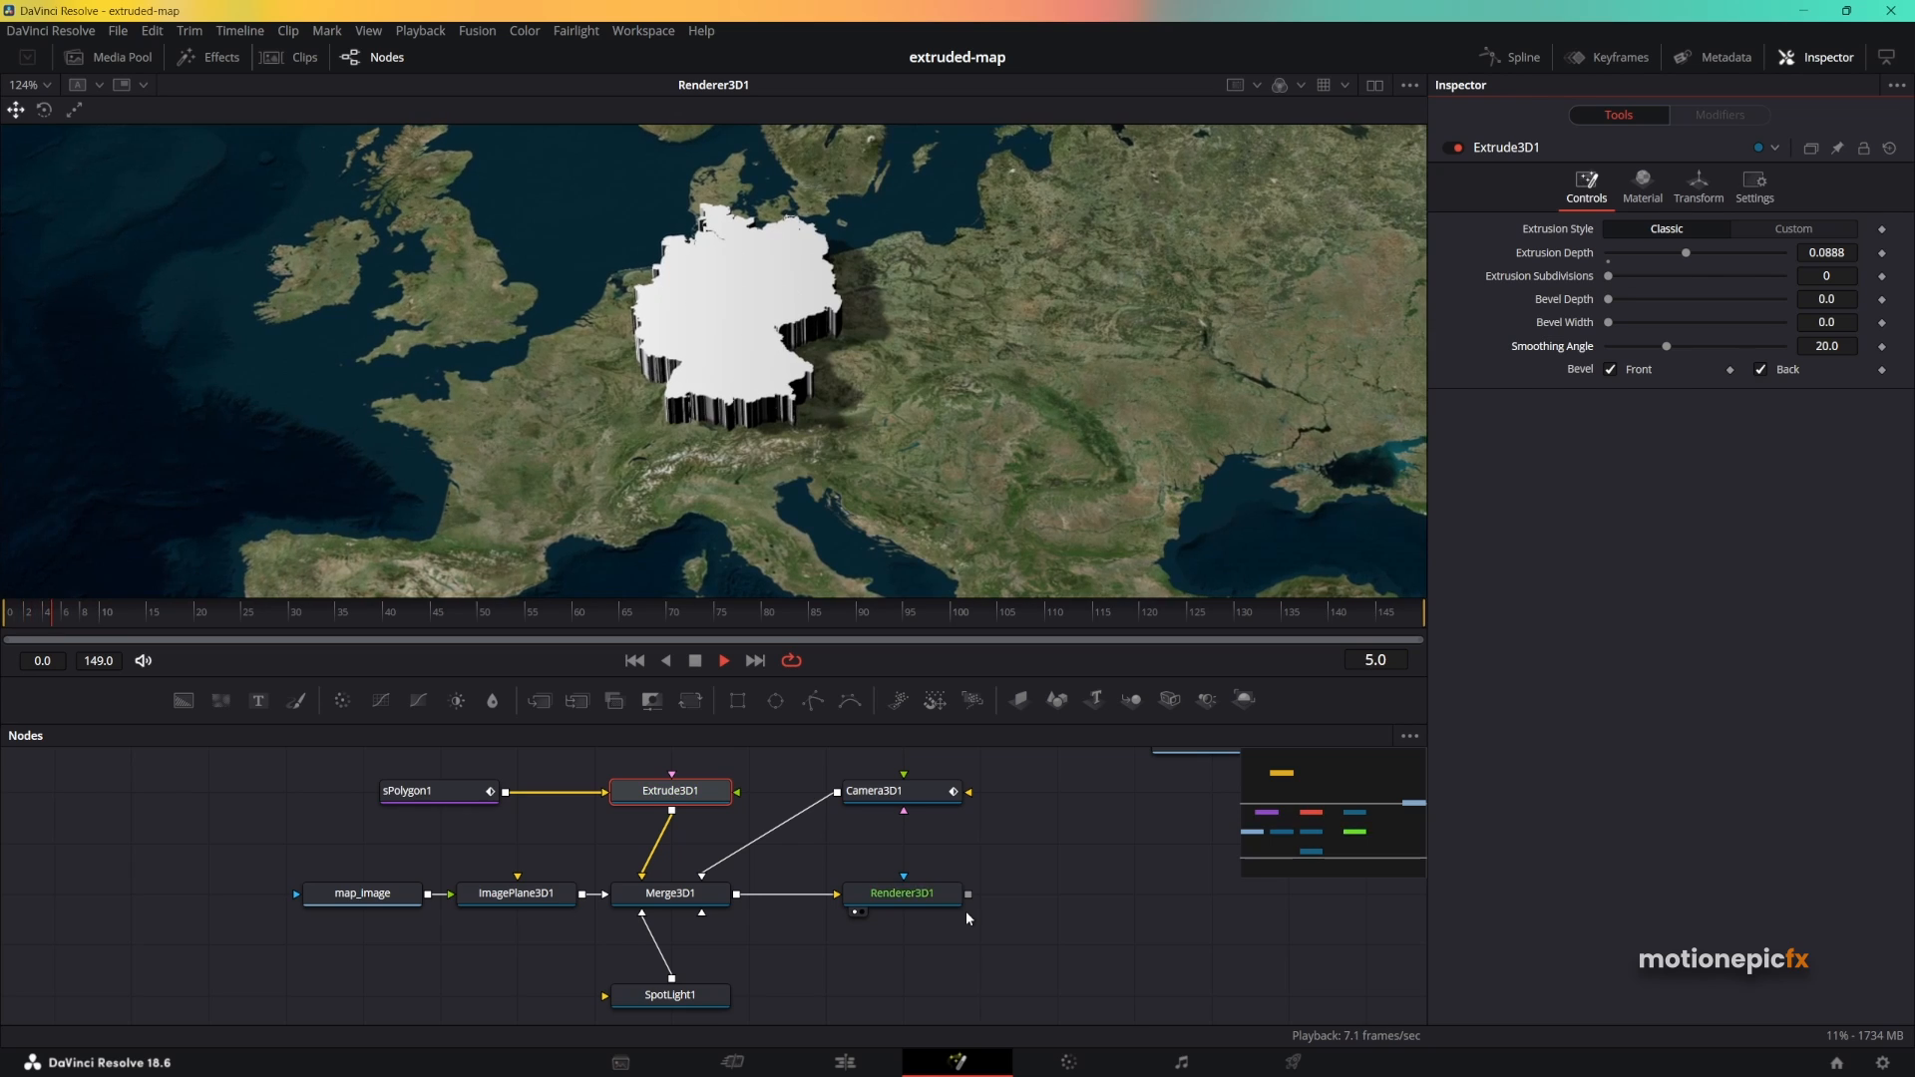
pyautogui.click(1644, 185)
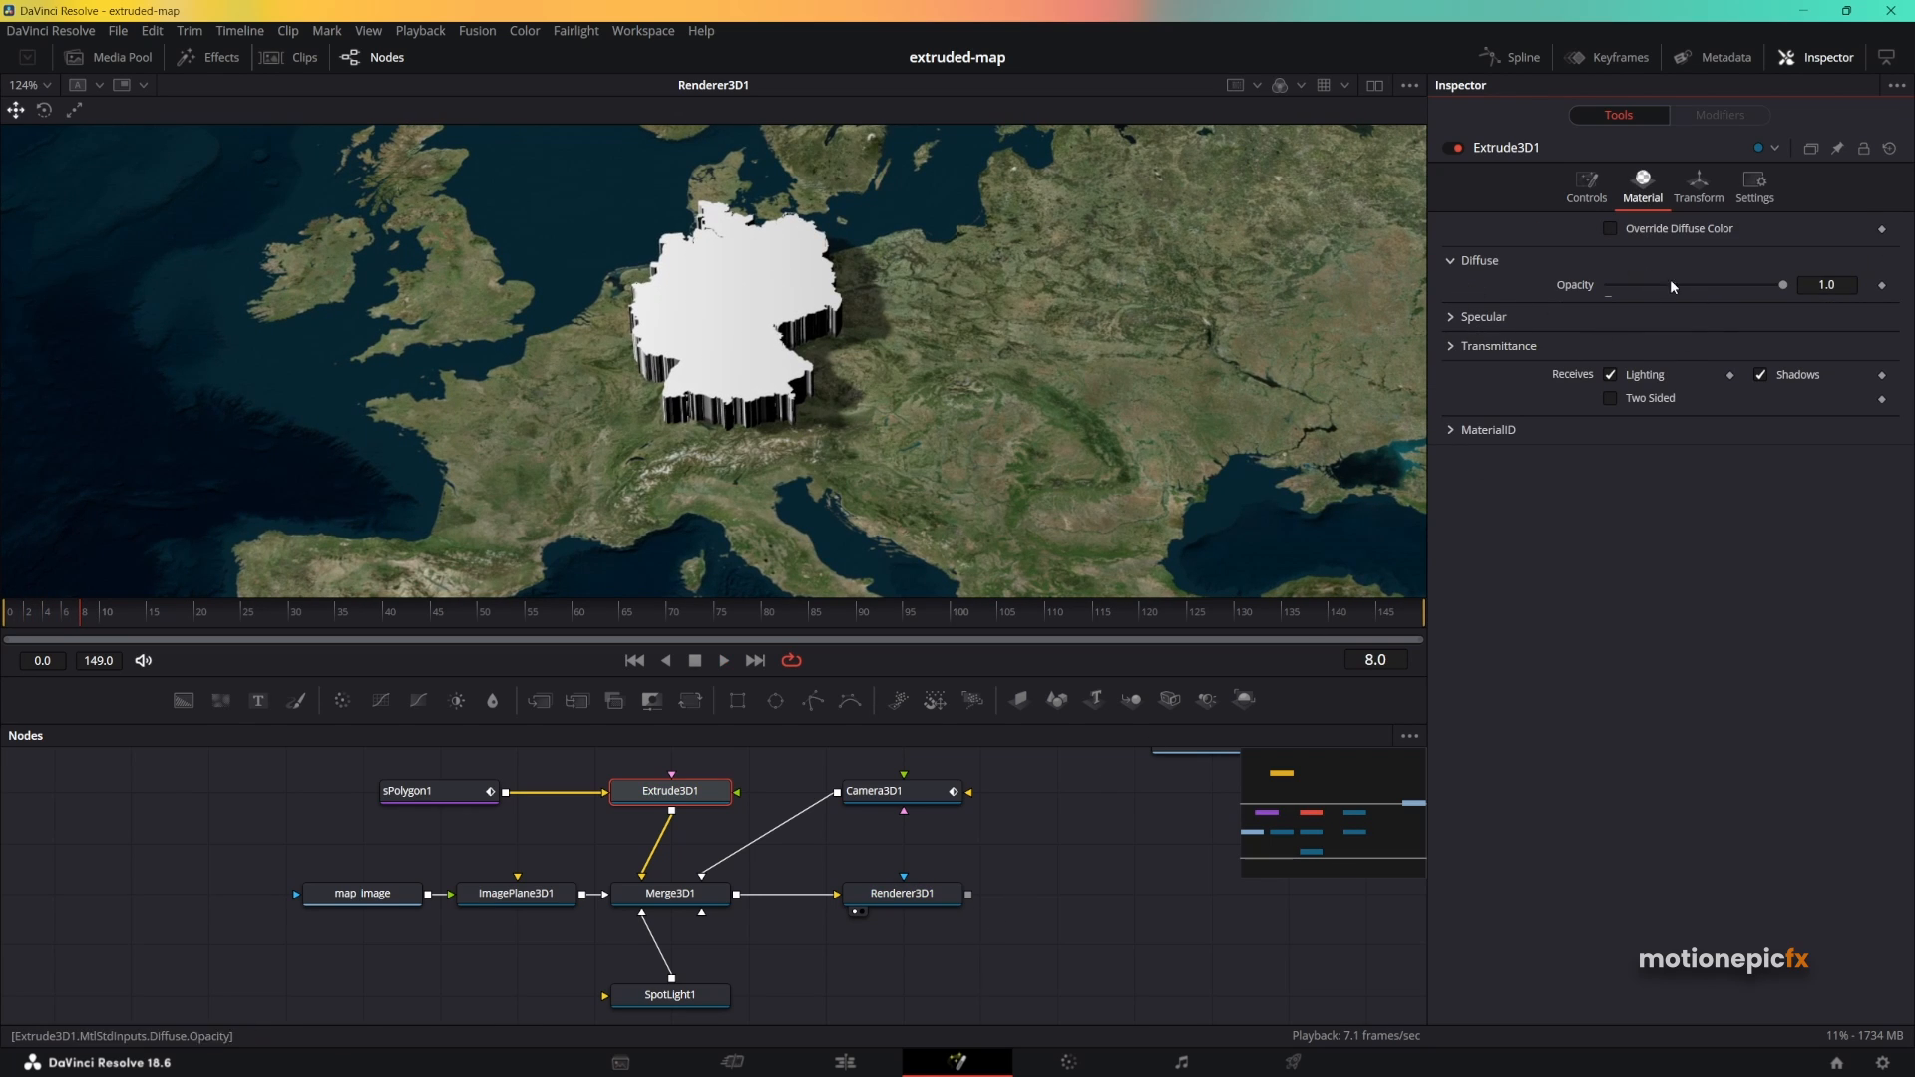
pyautogui.click(1612, 230)
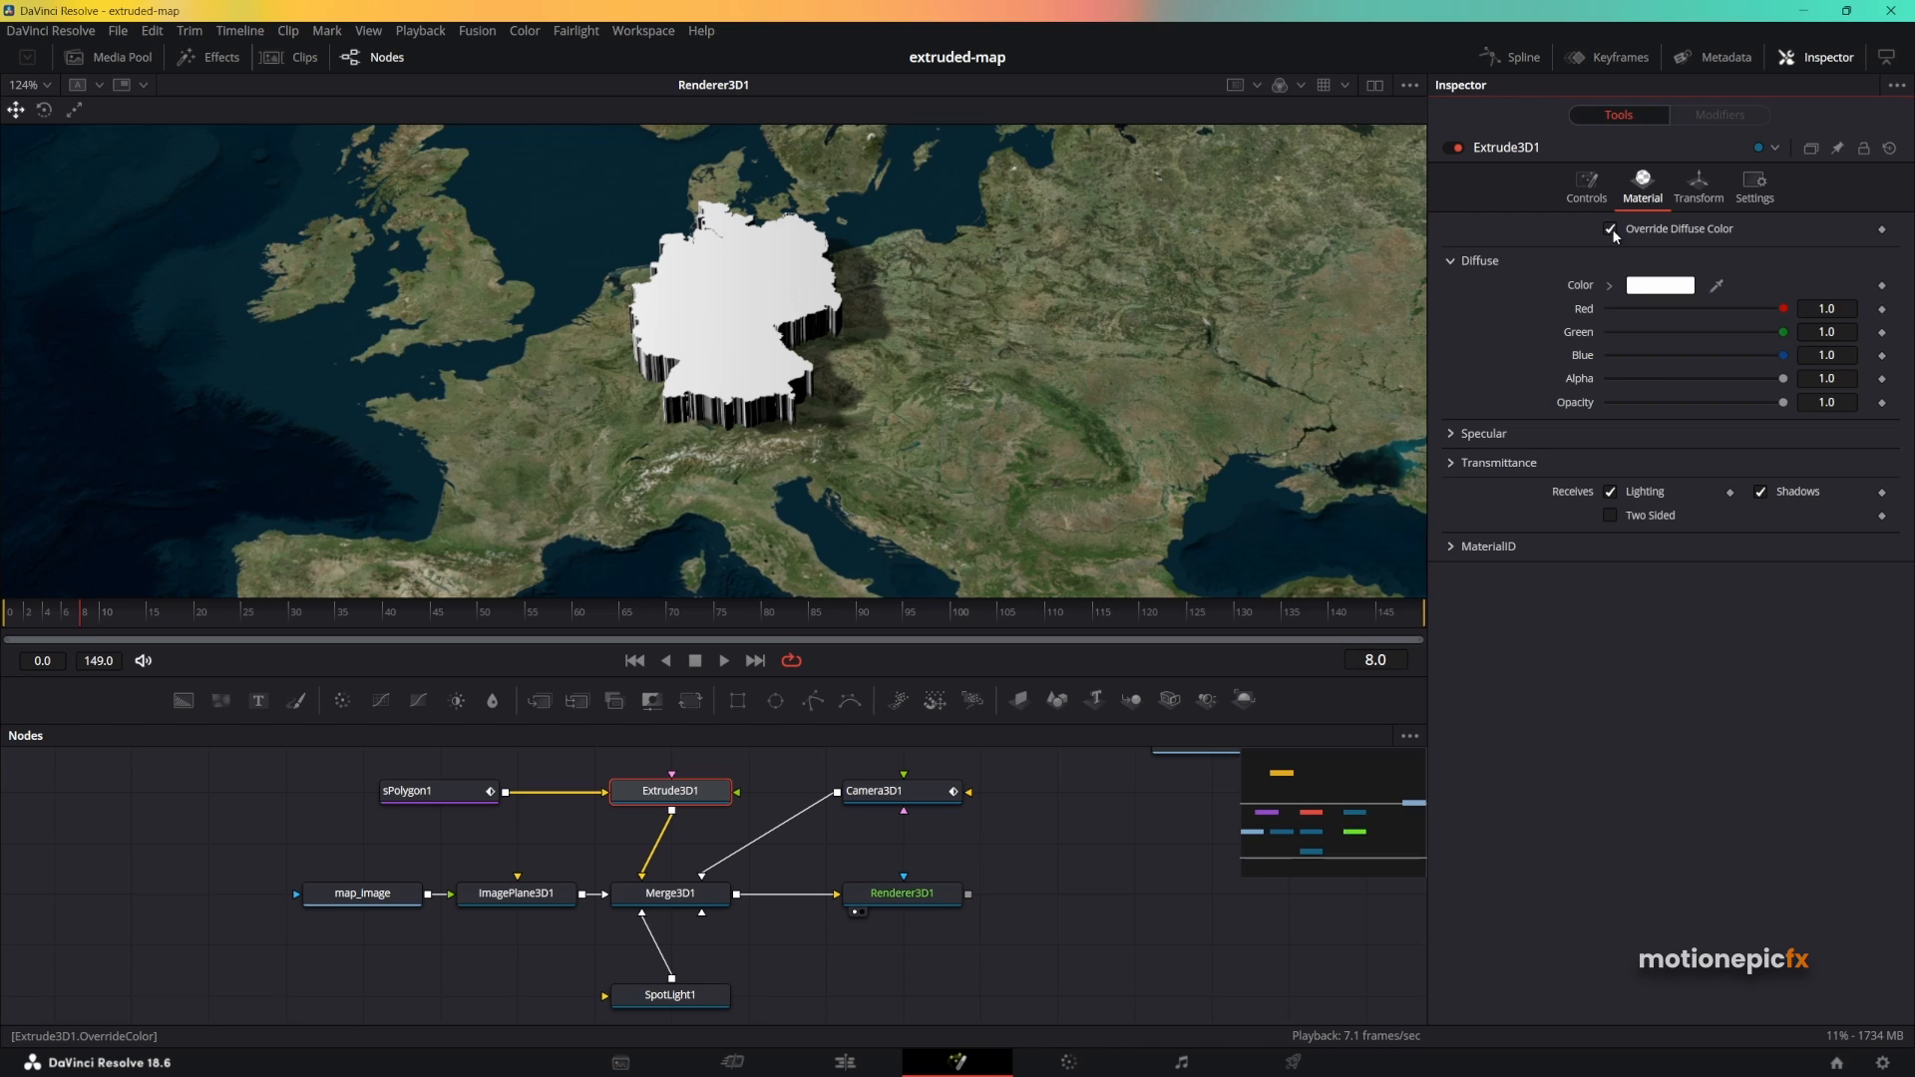
pyautogui.moveTo(1778, 379); pyautogui.dragTo(1749, 358)
pyautogui.click(1610, 228)
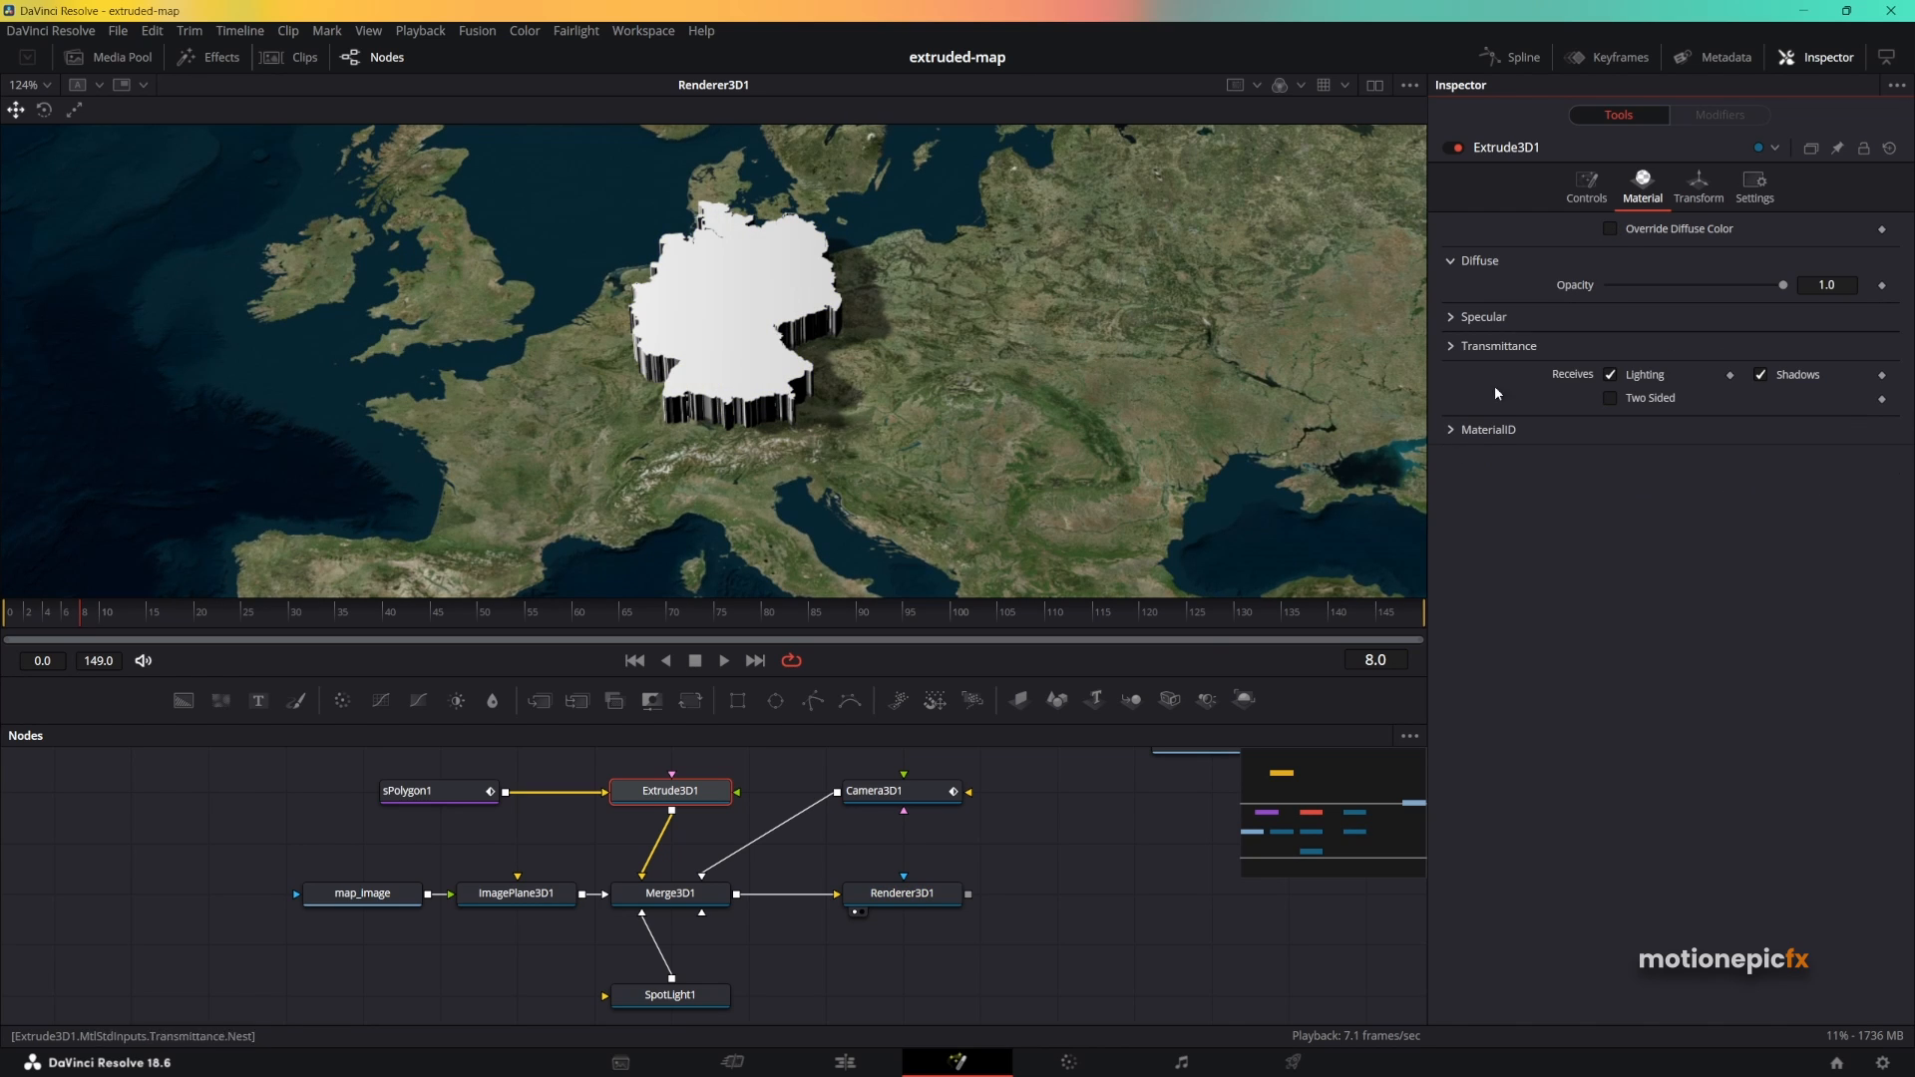
# Move the de03 node aside and connect a new FastNoise node to Extrude3D1's material input.
pyautogui.moveTo(595, 814); pyautogui.dragTo(533, 831)
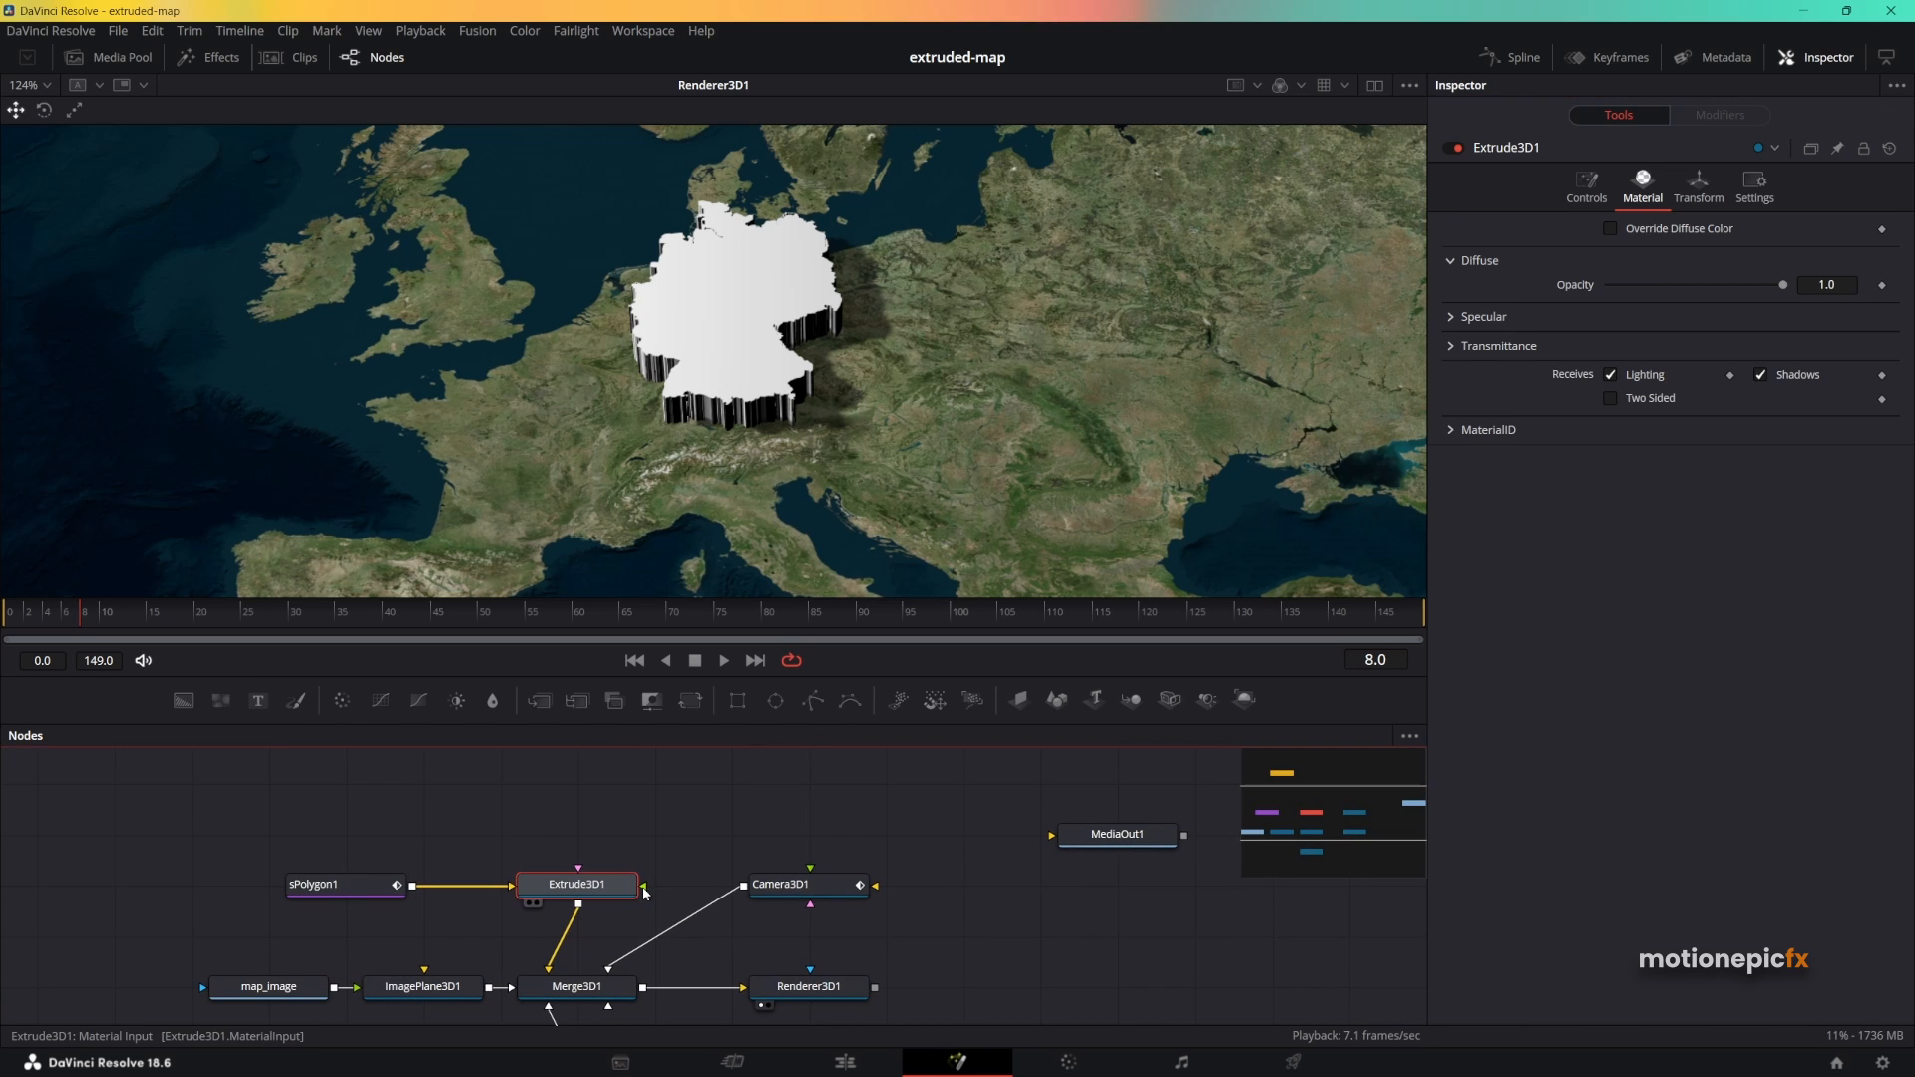
pyautogui.moveTo(647, 809); pyautogui.dragTo(604, 857)
pyautogui.scroll(-2, 630, 822)
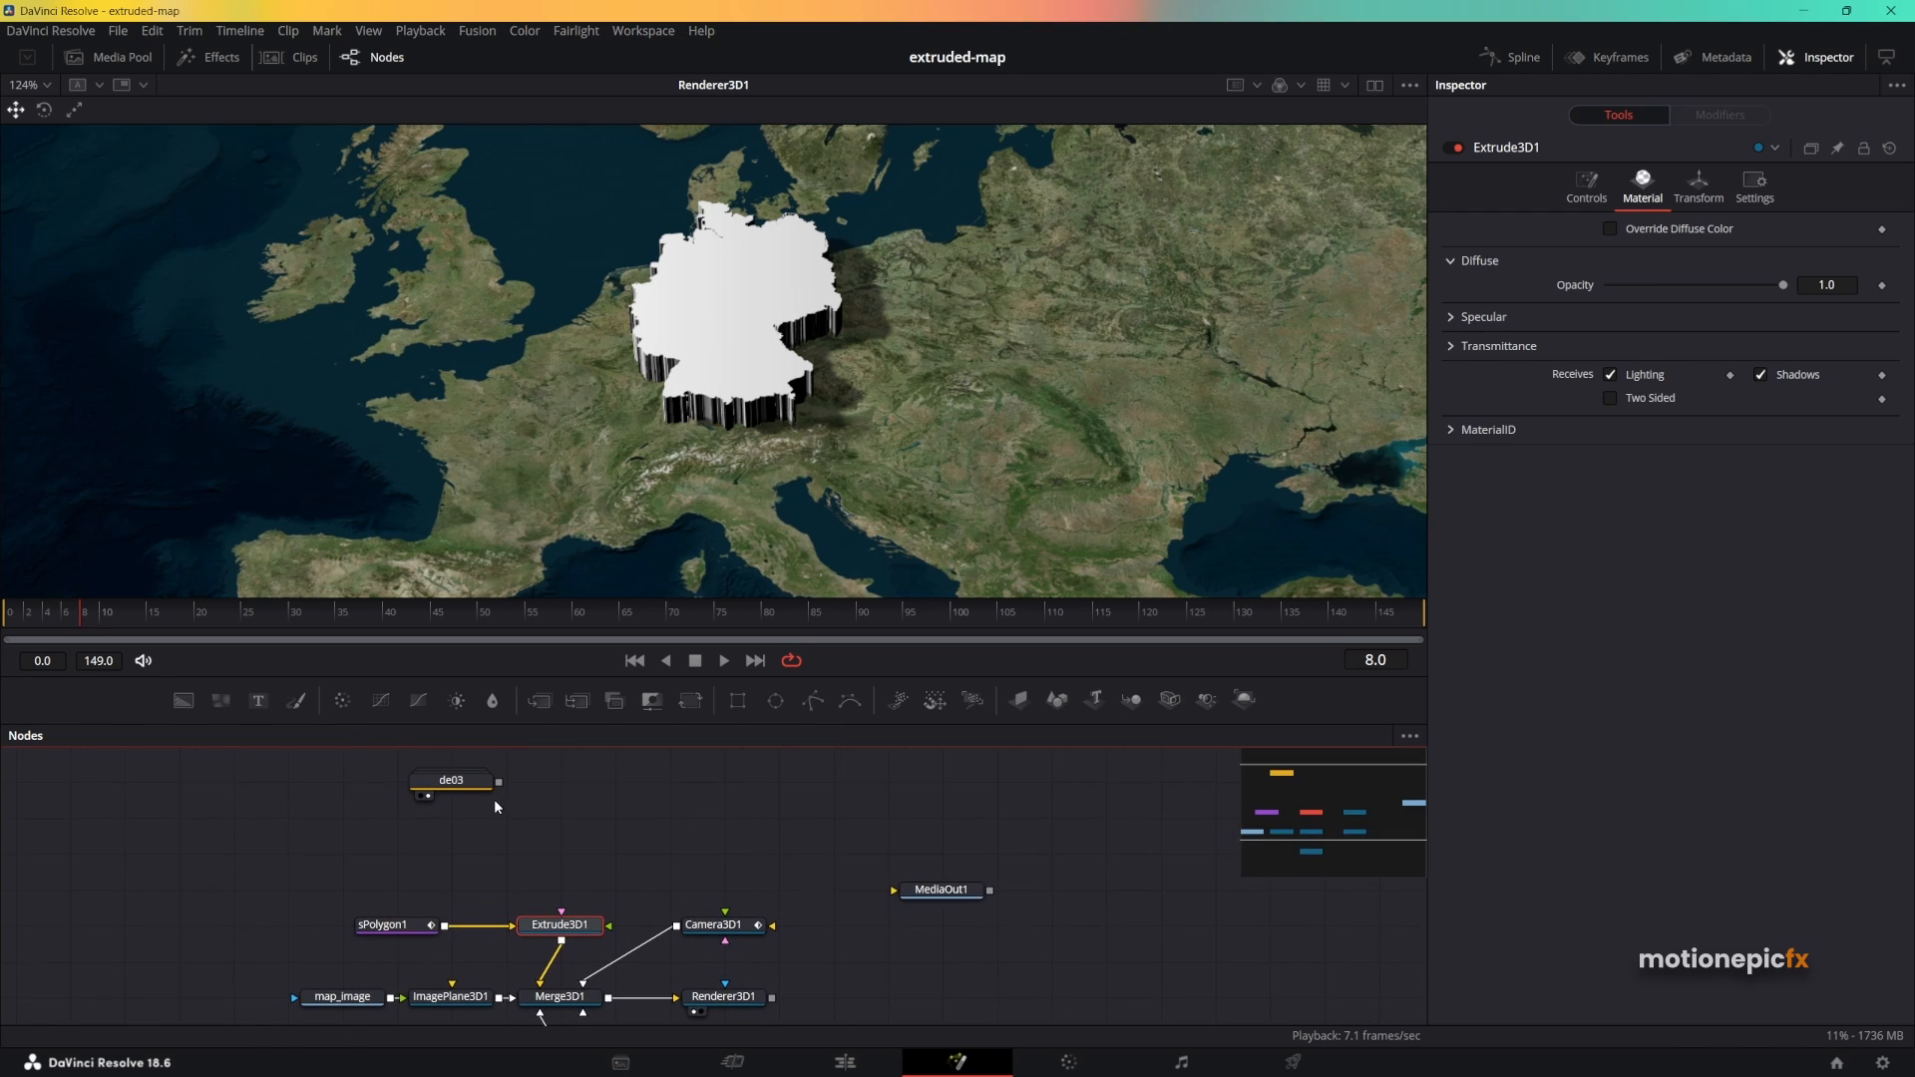
pyautogui.moveTo(449, 789); pyautogui.dragTo(284, 789)
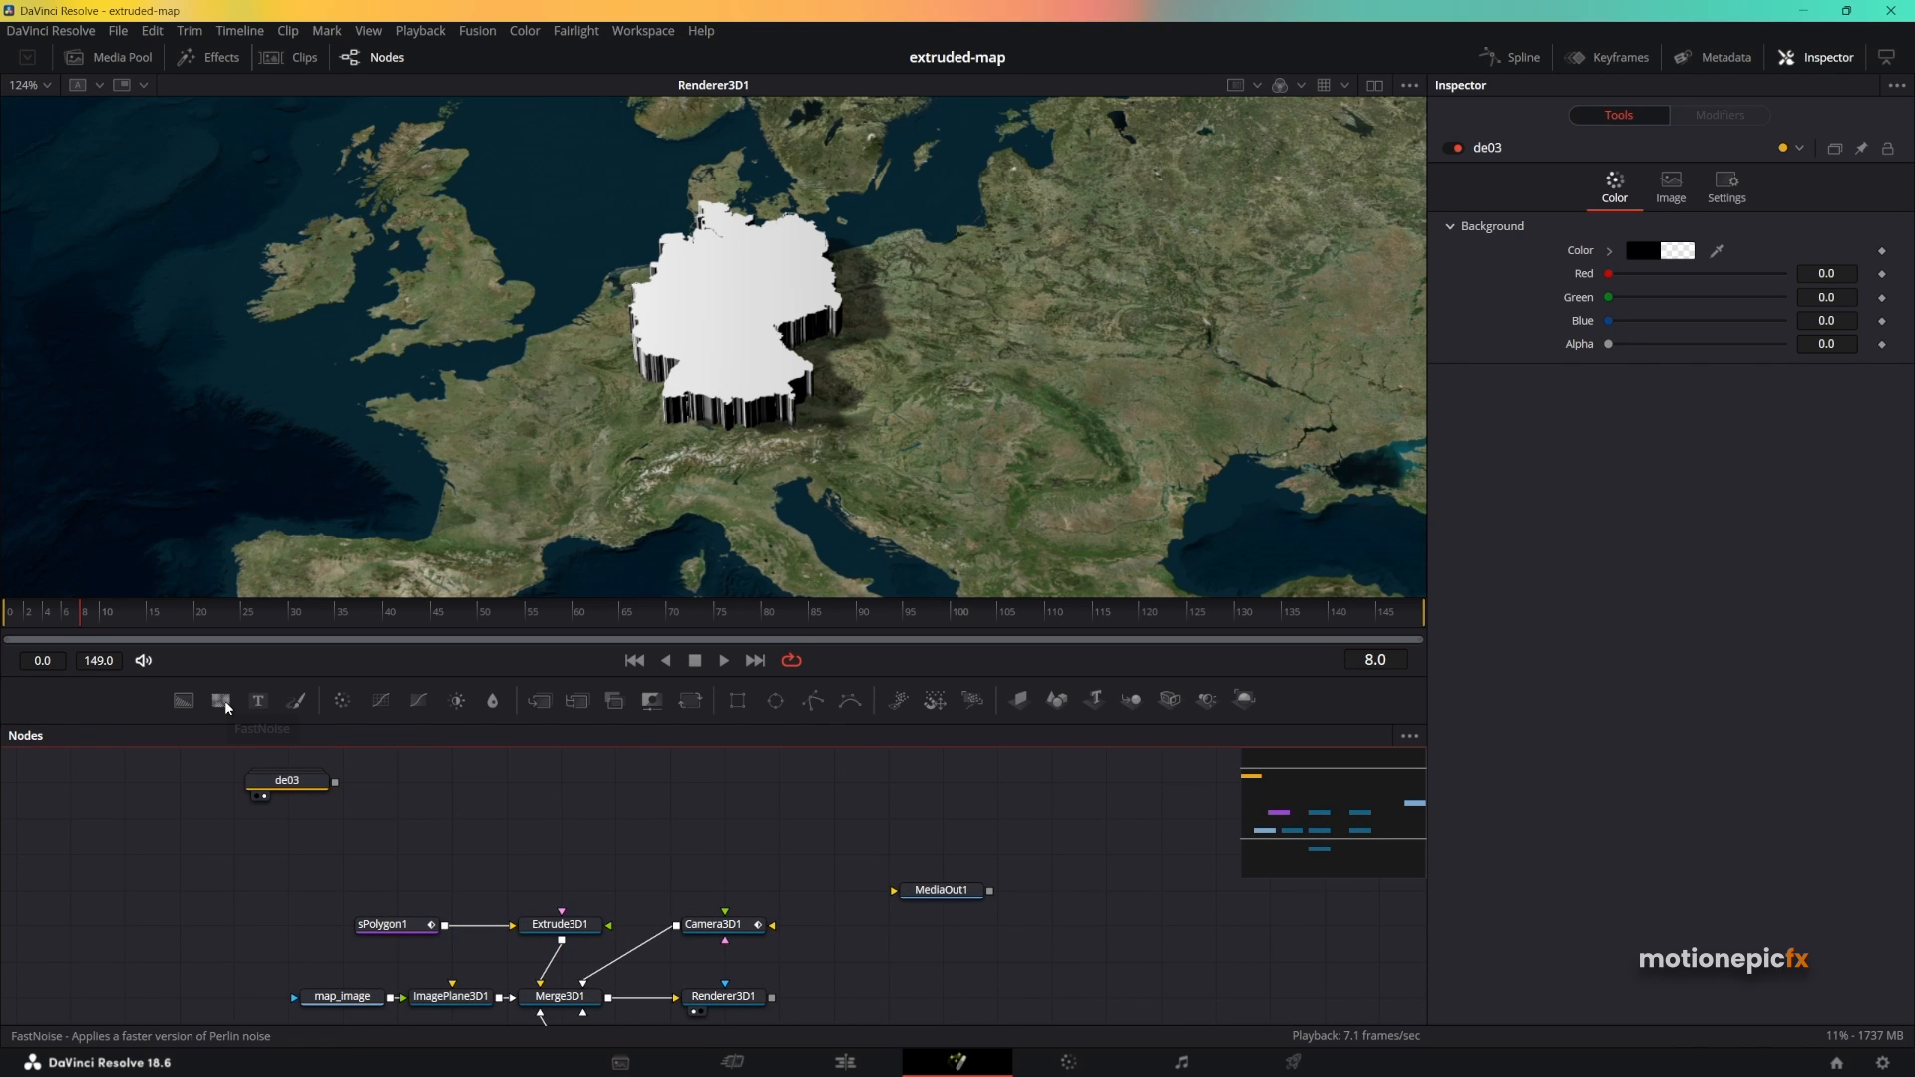
pyautogui.moveTo(224, 700); pyautogui.dragTo(611, 929)
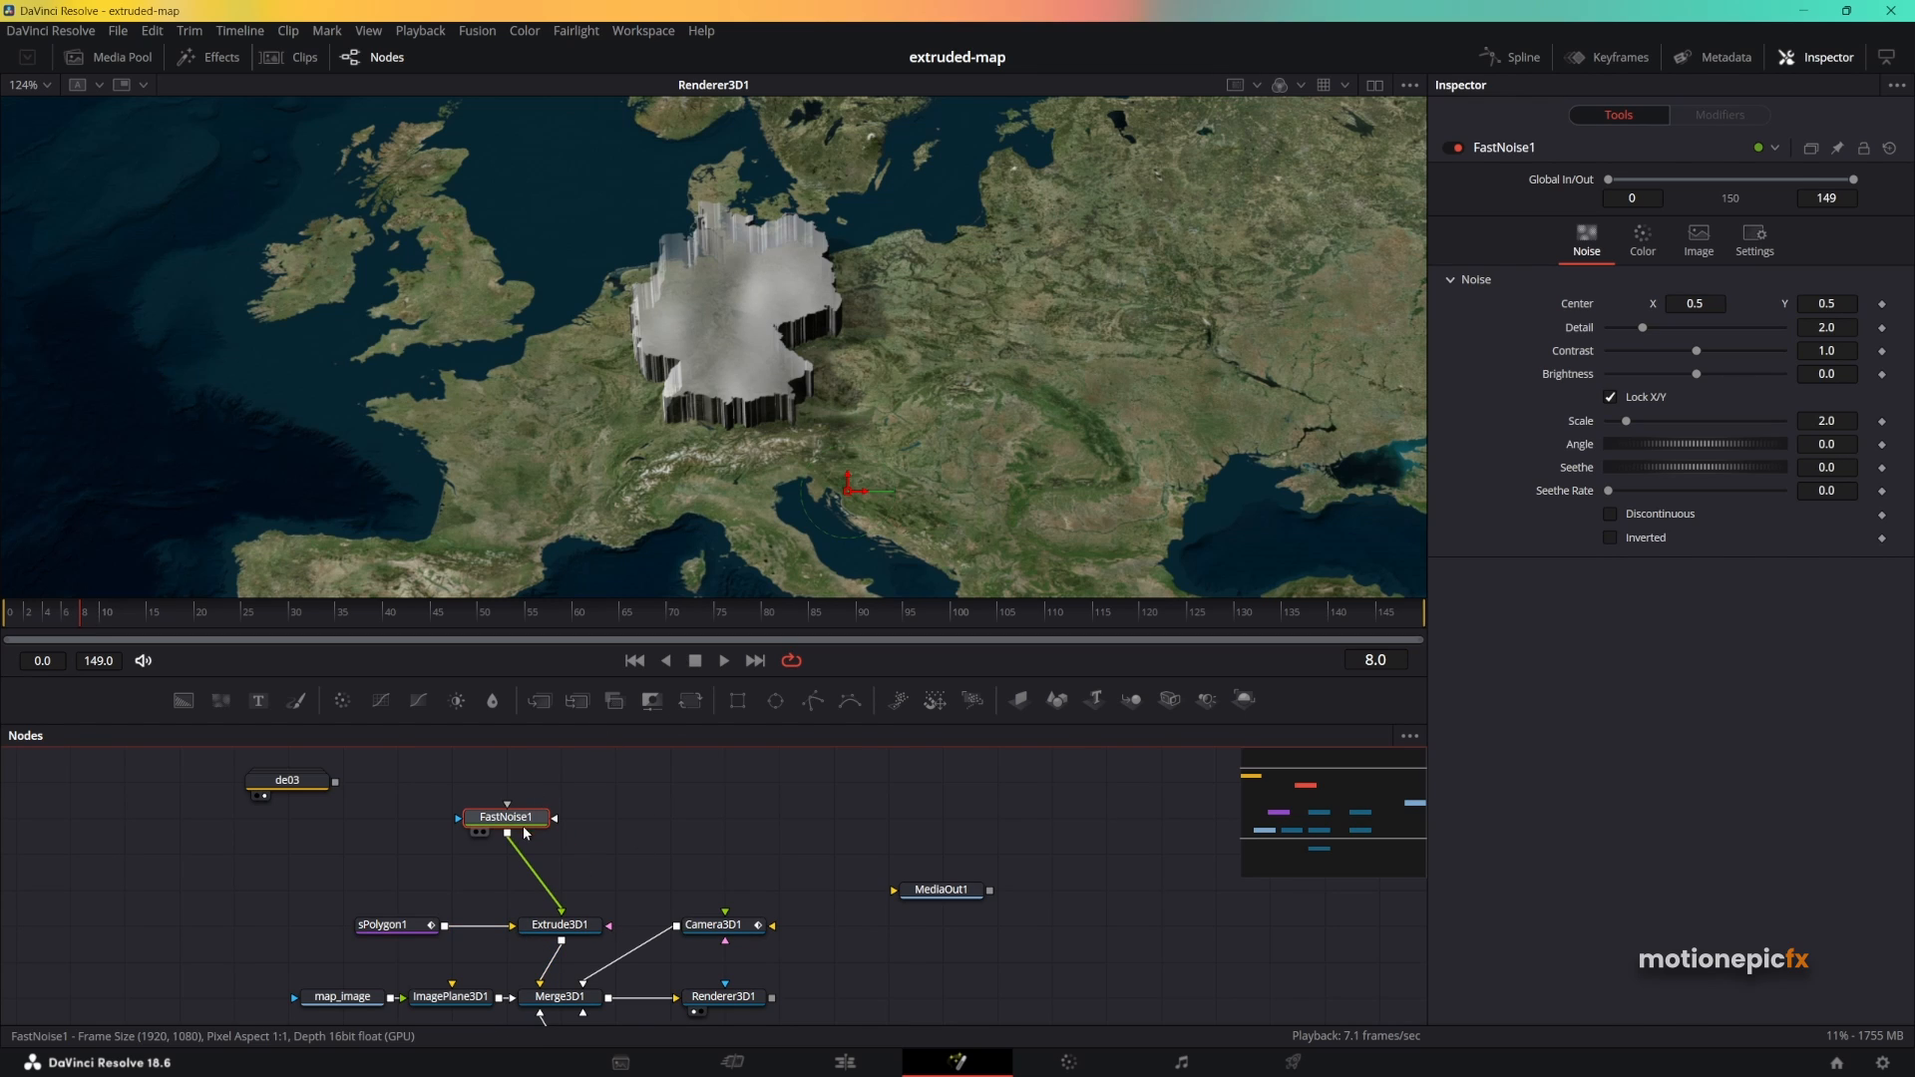
# Make Color 1 of FastNoise1 a fully opaque green.
pyautogui.click(1644, 240)
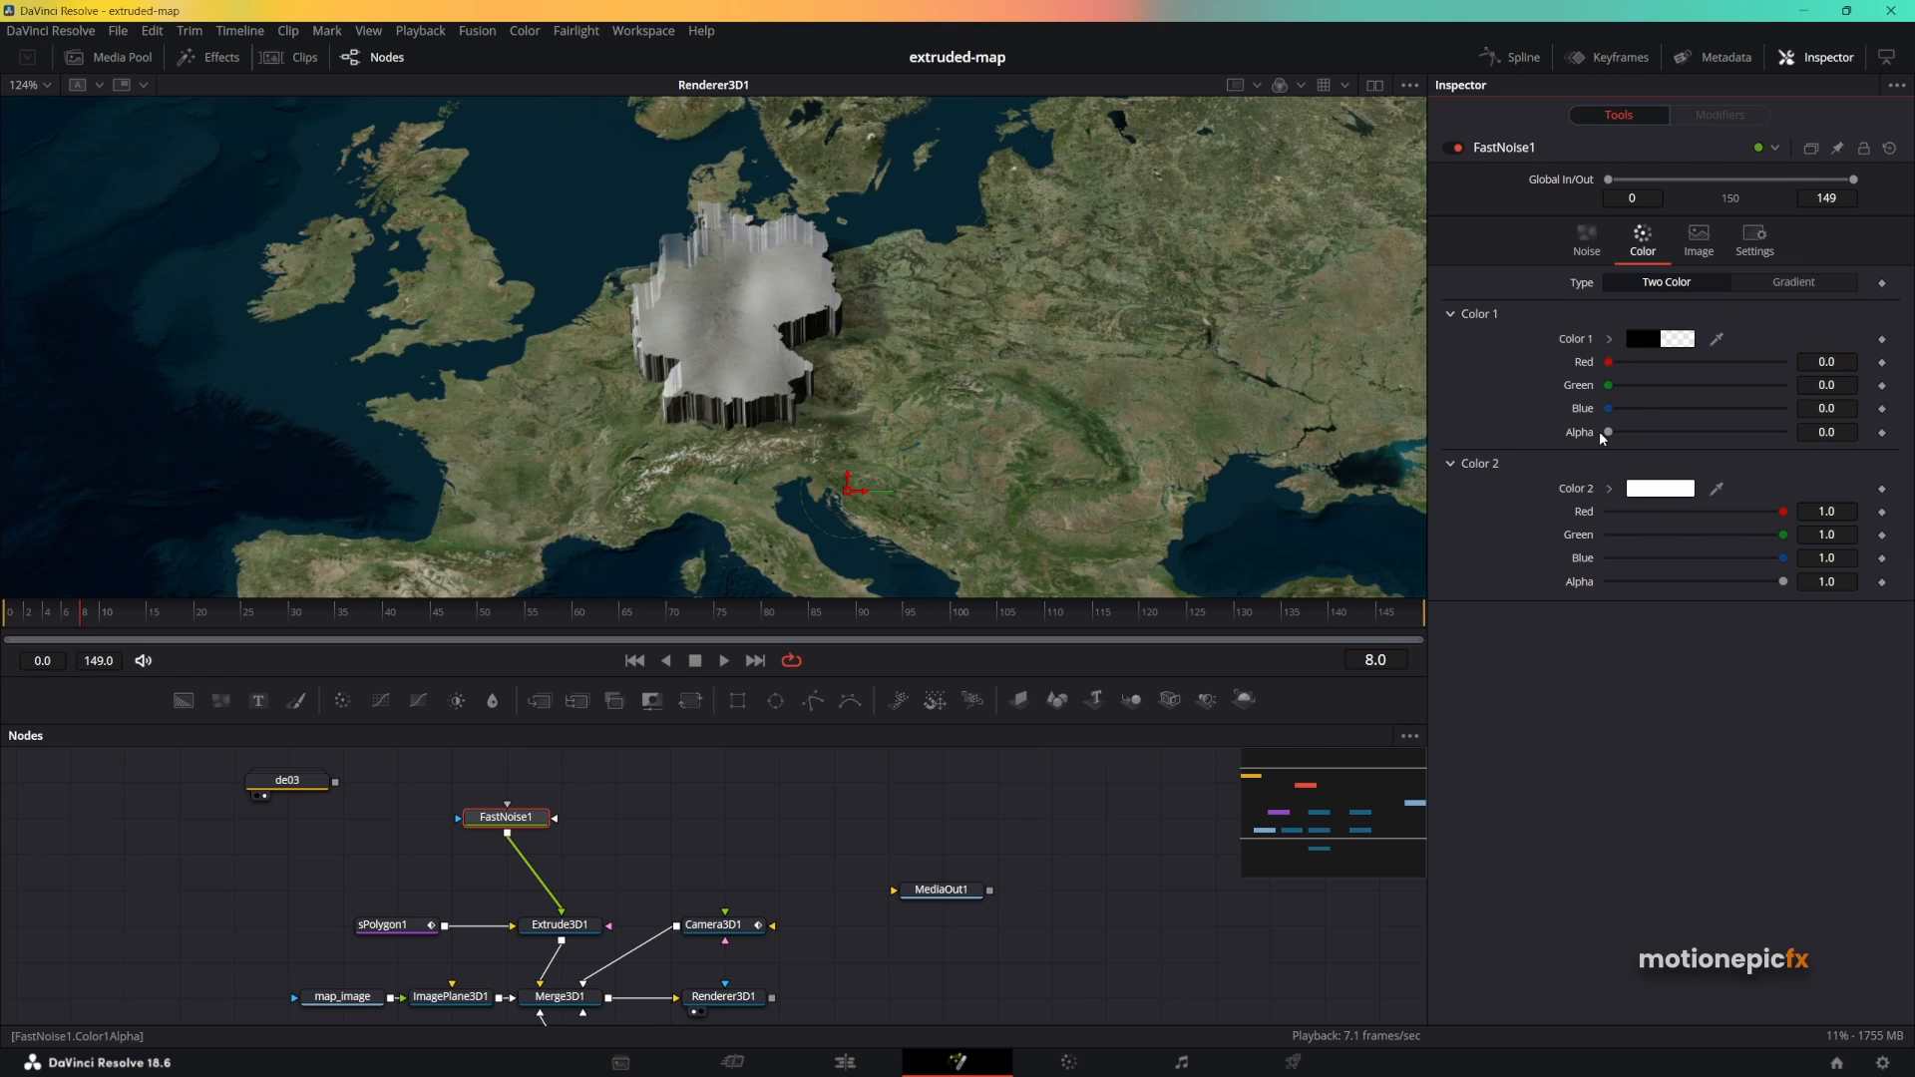
pyautogui.moveTo(1609, 432); pyautogui.dragTo(1783, 432)
pyautogui.moveTo(1608, 385); pyautogui.dragTo(1824, 382)
# Set FastNoise1's scale to 19.47, contrast to 4.83 and brightness to 0.59.
pyautogui.click(1587, 240)
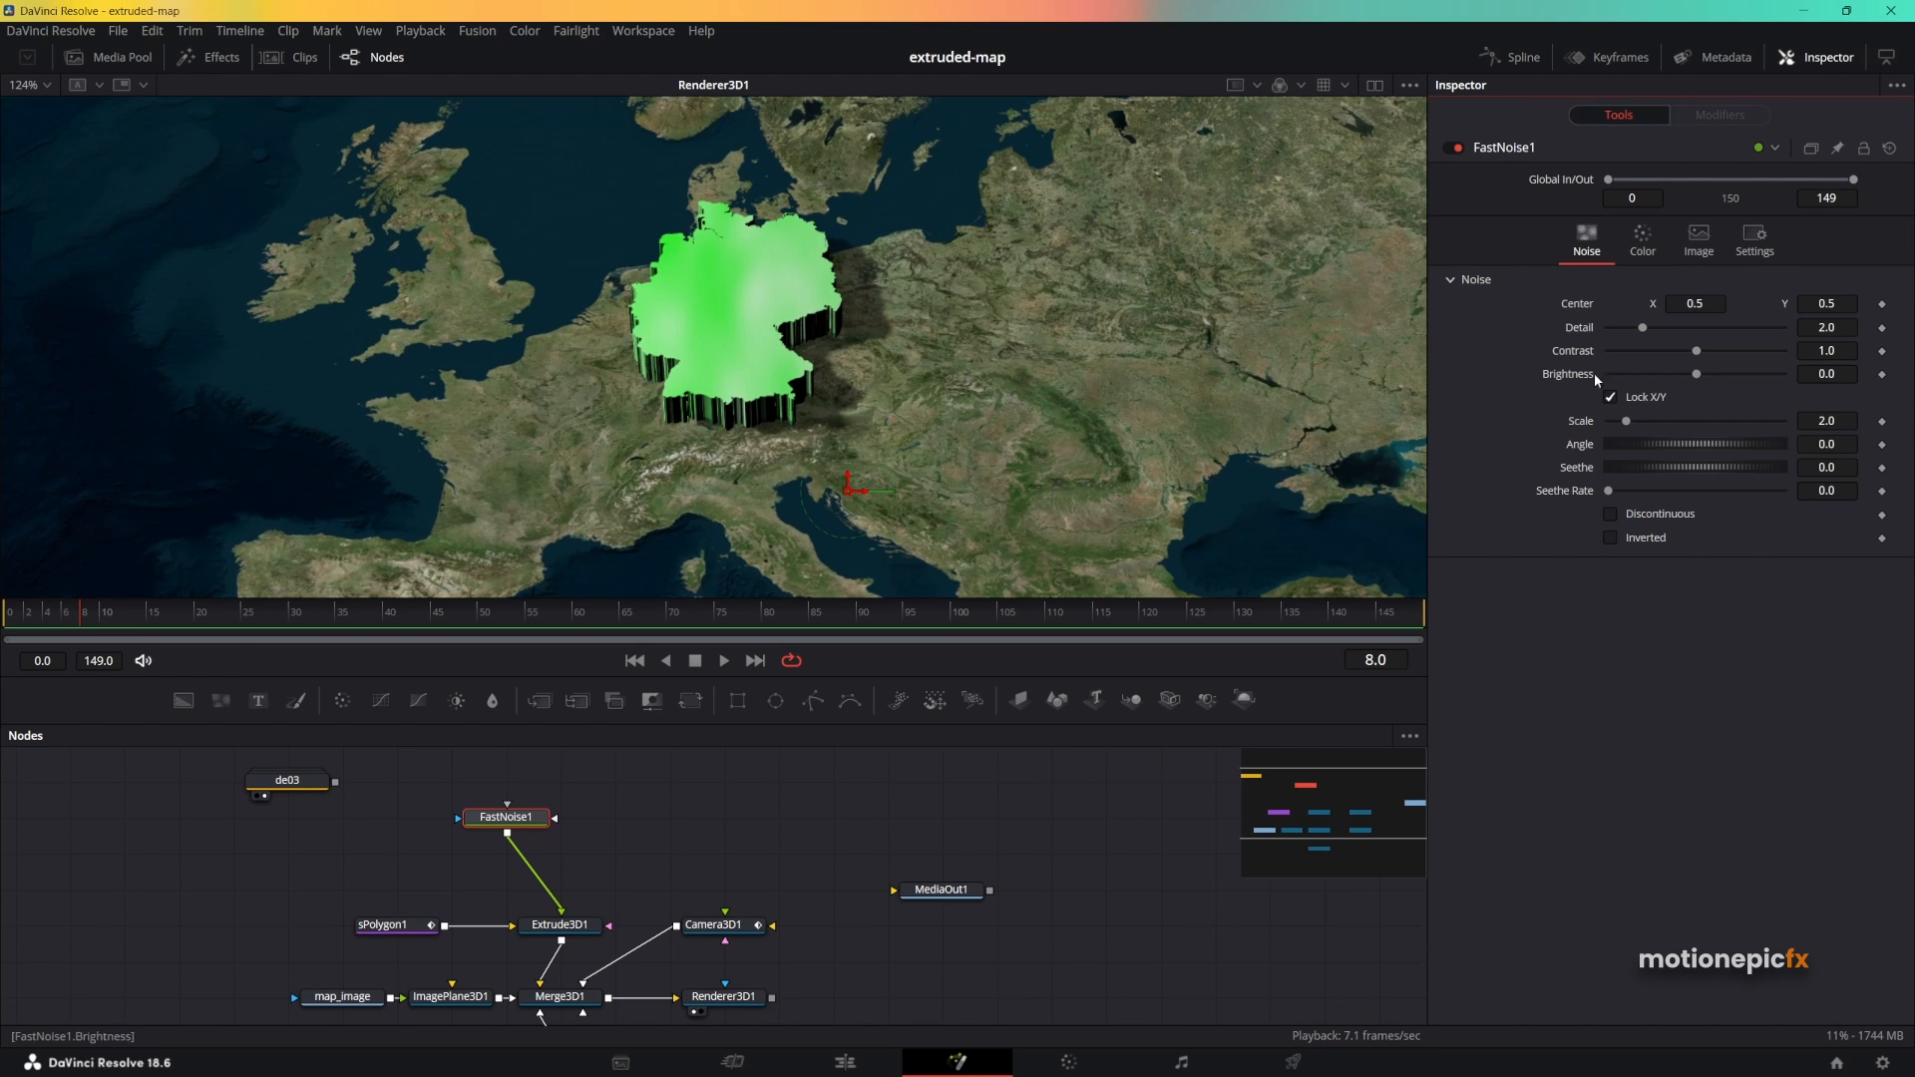
pyautogui.moveTo(1626, 421); pyautogui.dragTo(1797, 428)
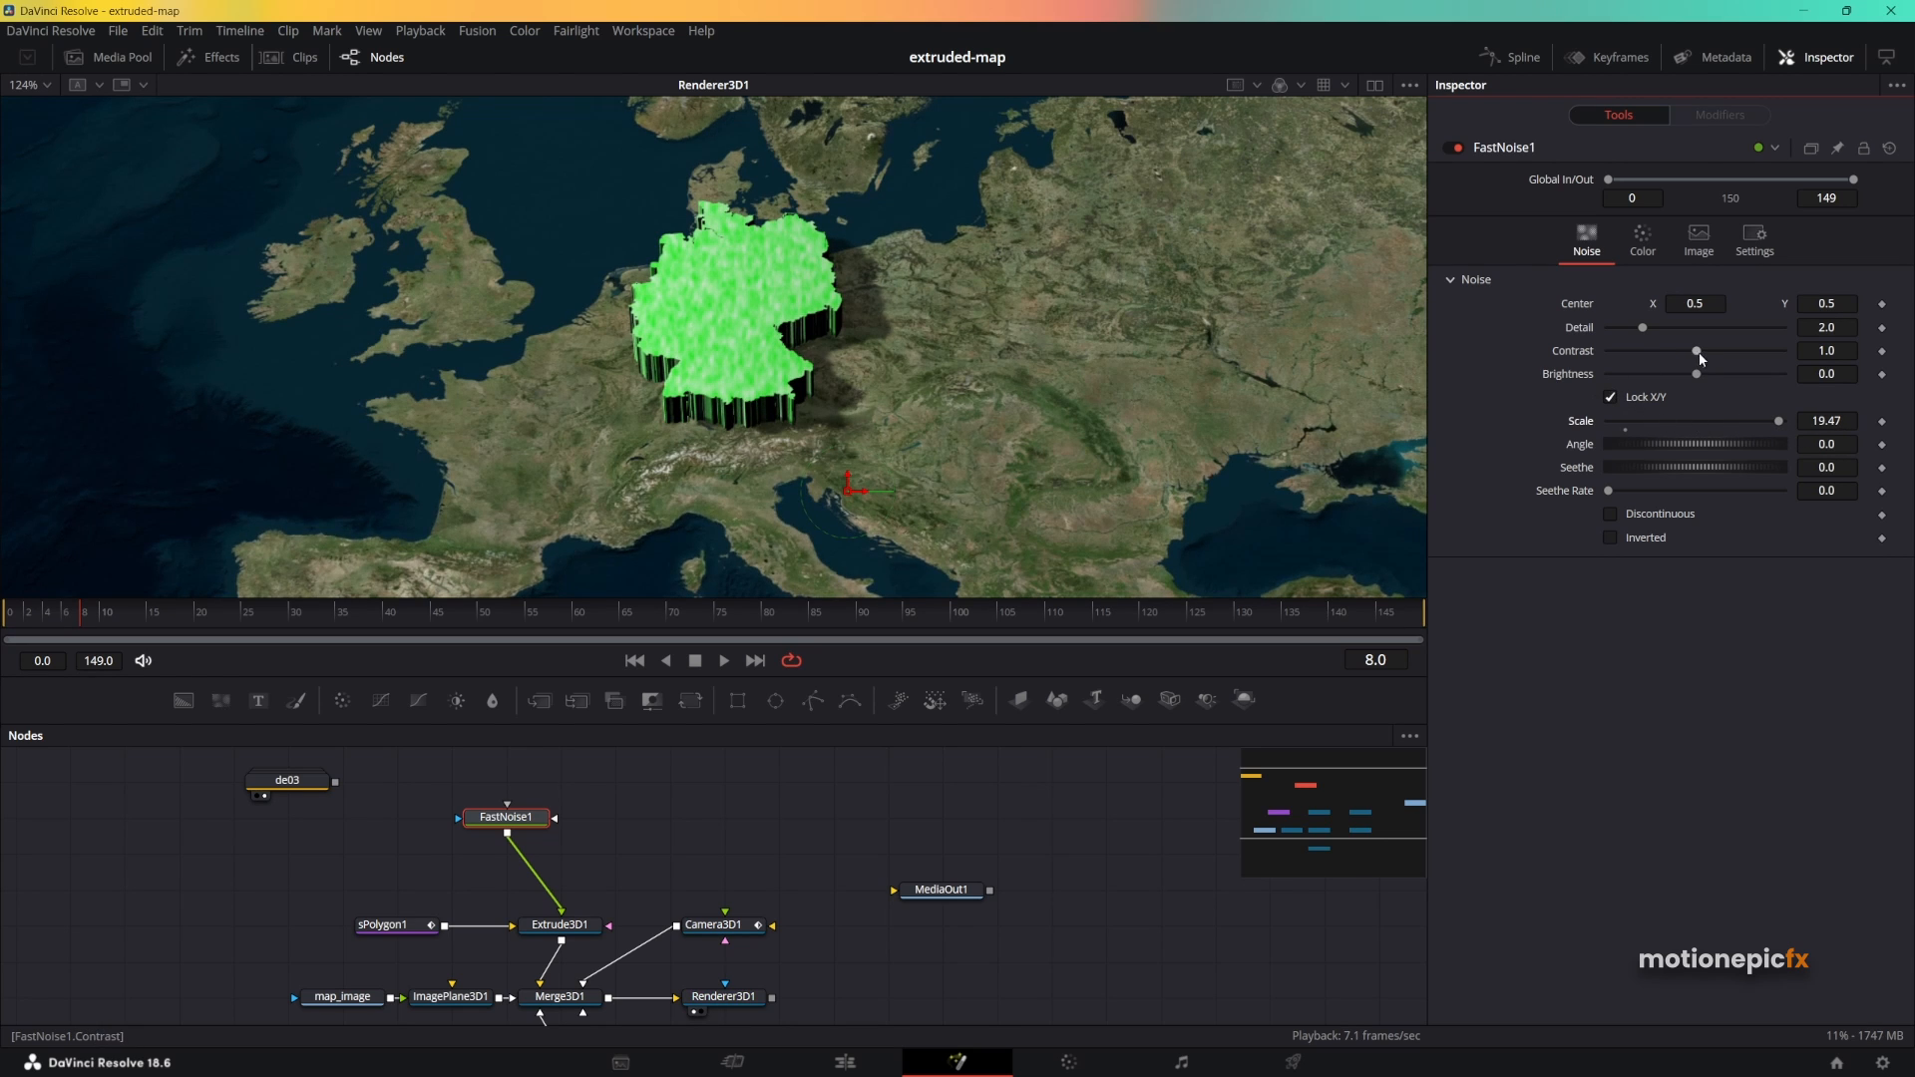
pyautogui.moveTo(1698, 352); pyautogui.dragTo(1750, 377)
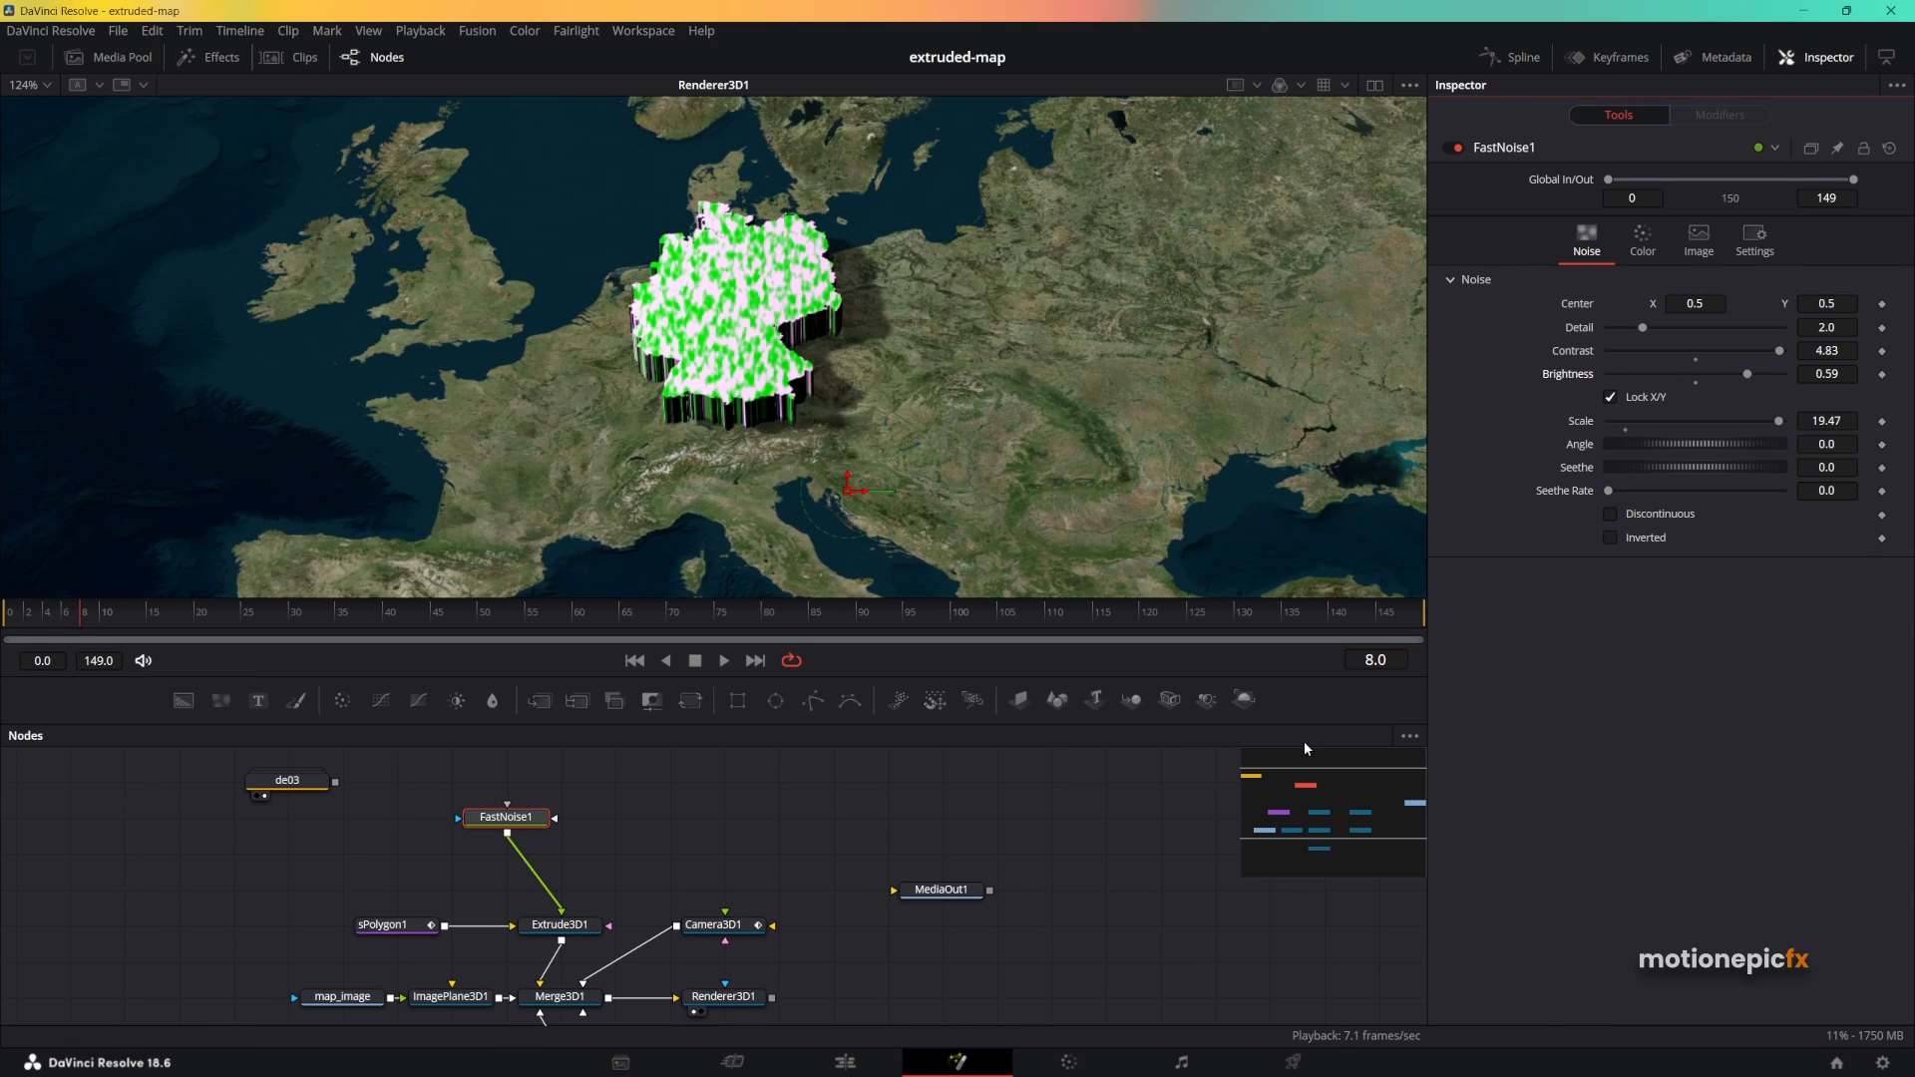
# Delete the FastNoise1 node from the node graph.
pyautogui.click(563, 835)
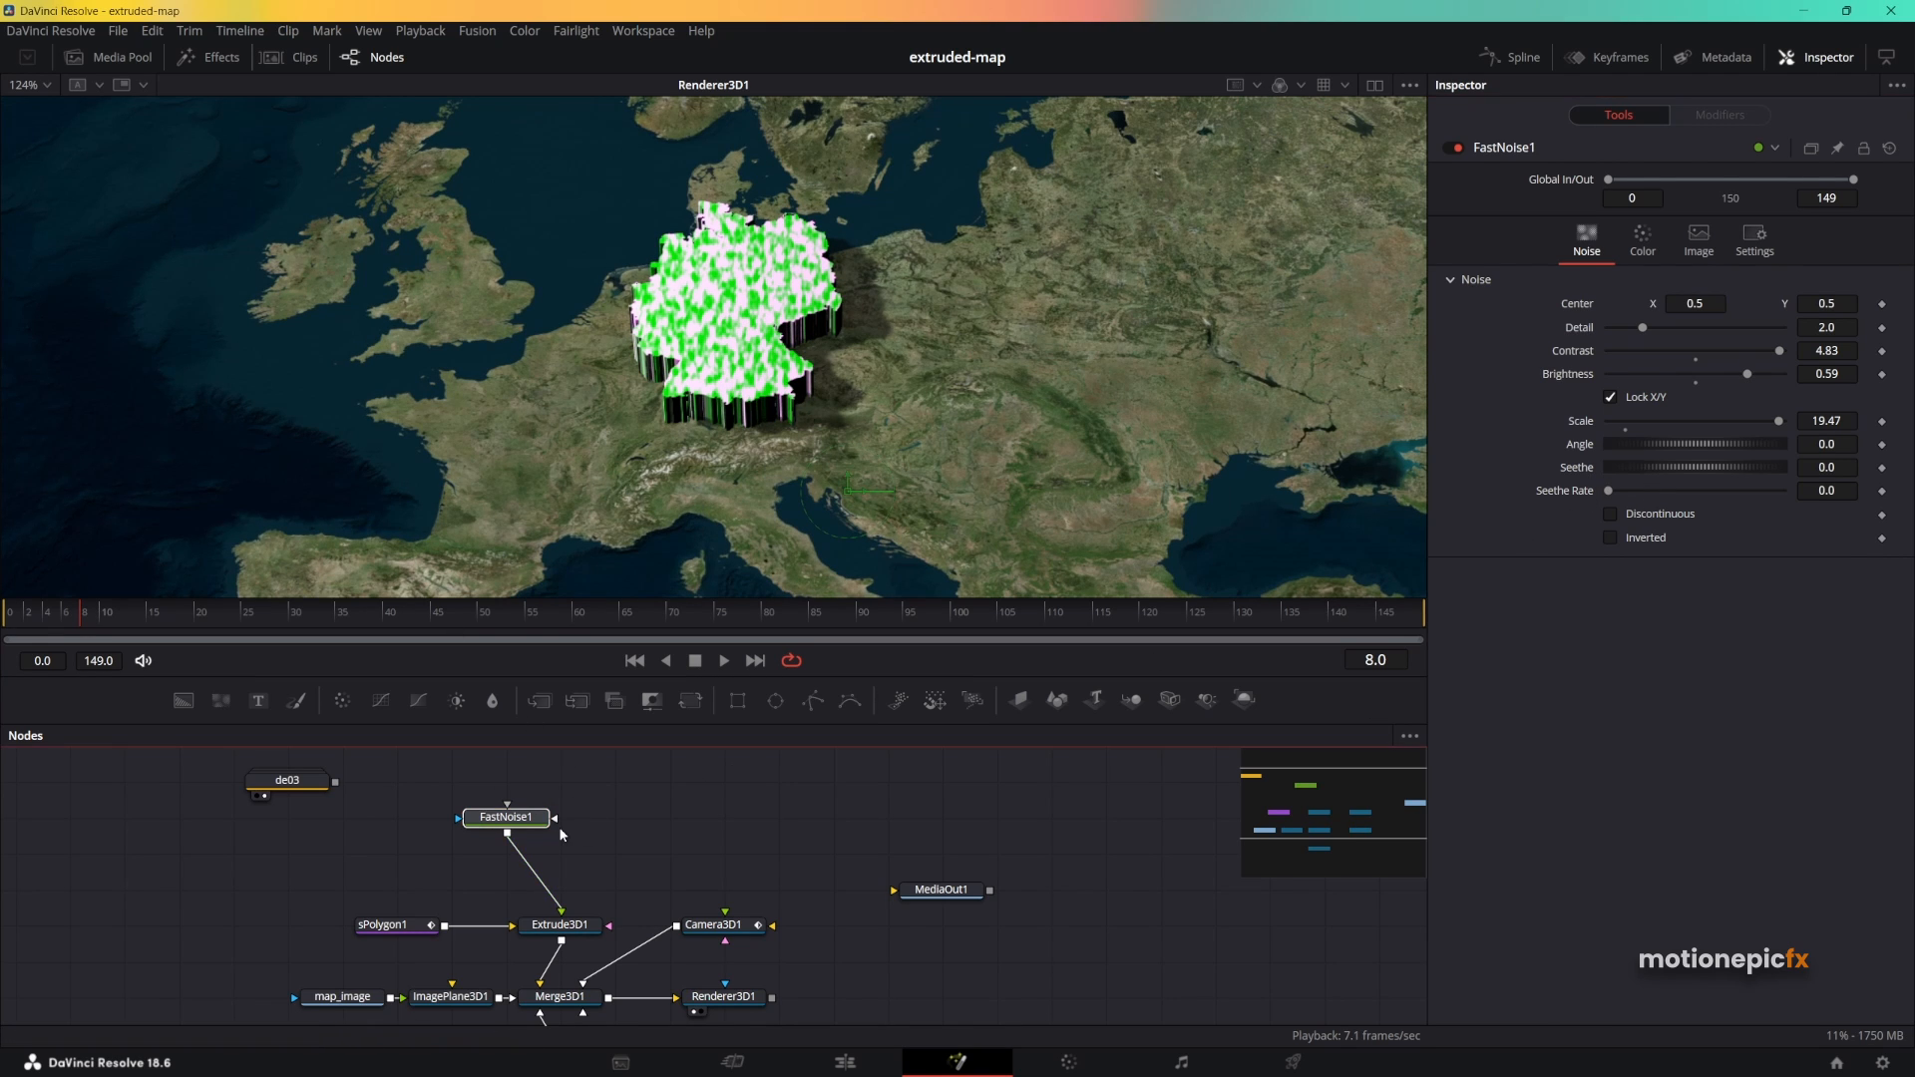
pyautogui.press('Delete')
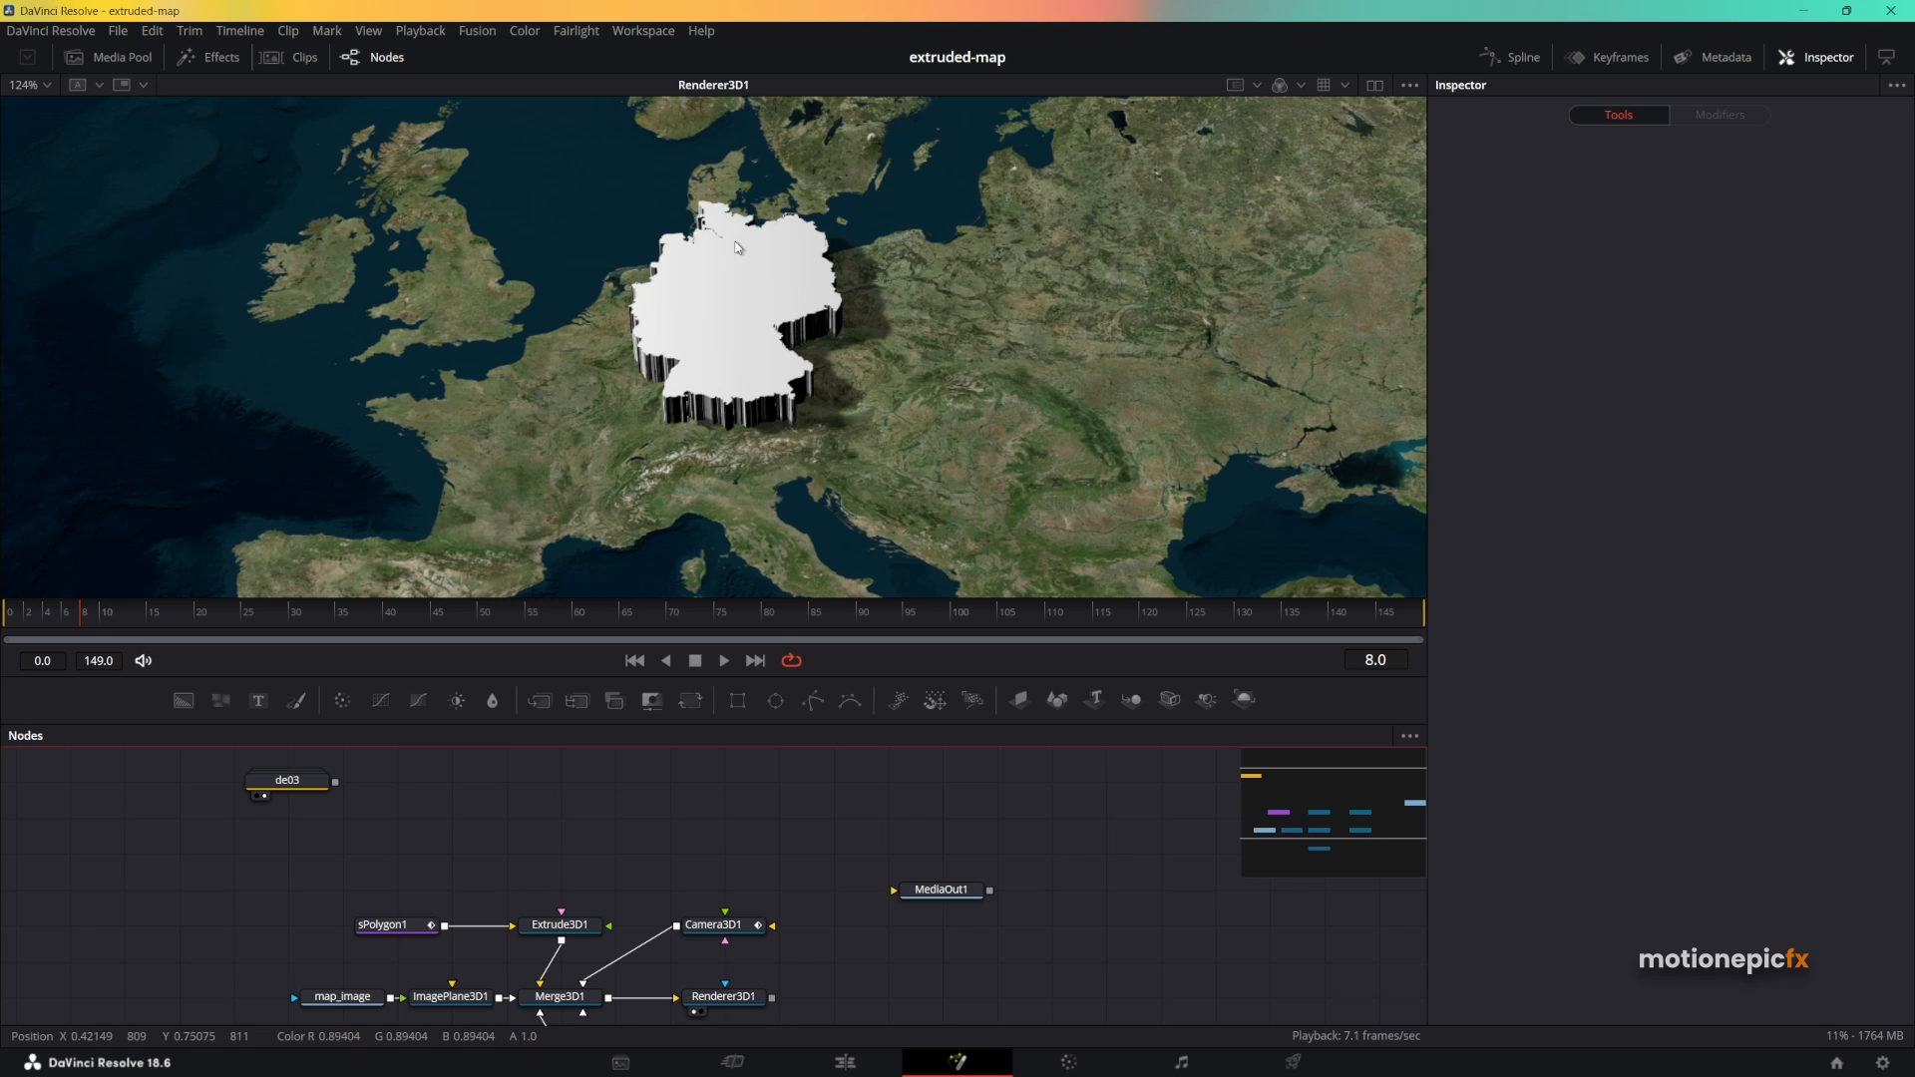
pyautogui.moveTo(580, 803); pyautogui.dragTo(575, 797)
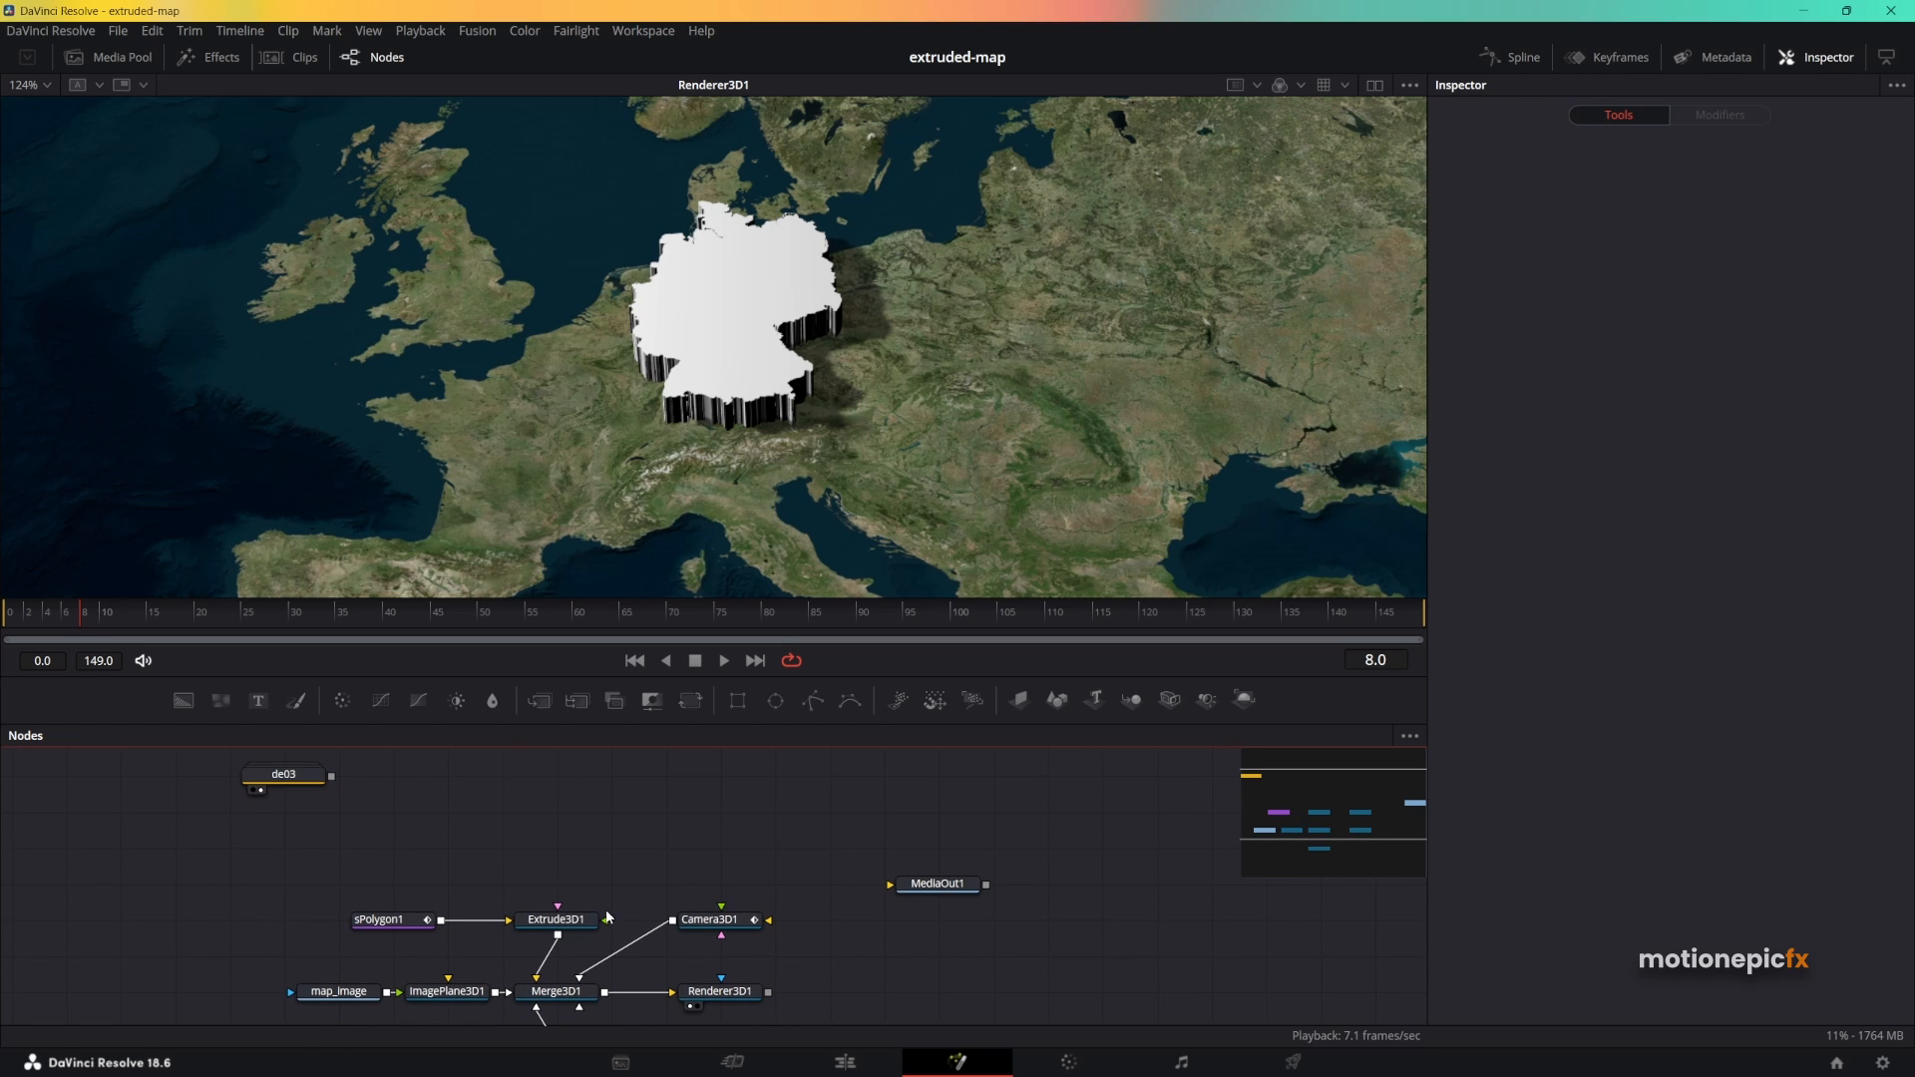
pyautogui.moveTo(592, 867); pyautogui.dragTo(560, 837)
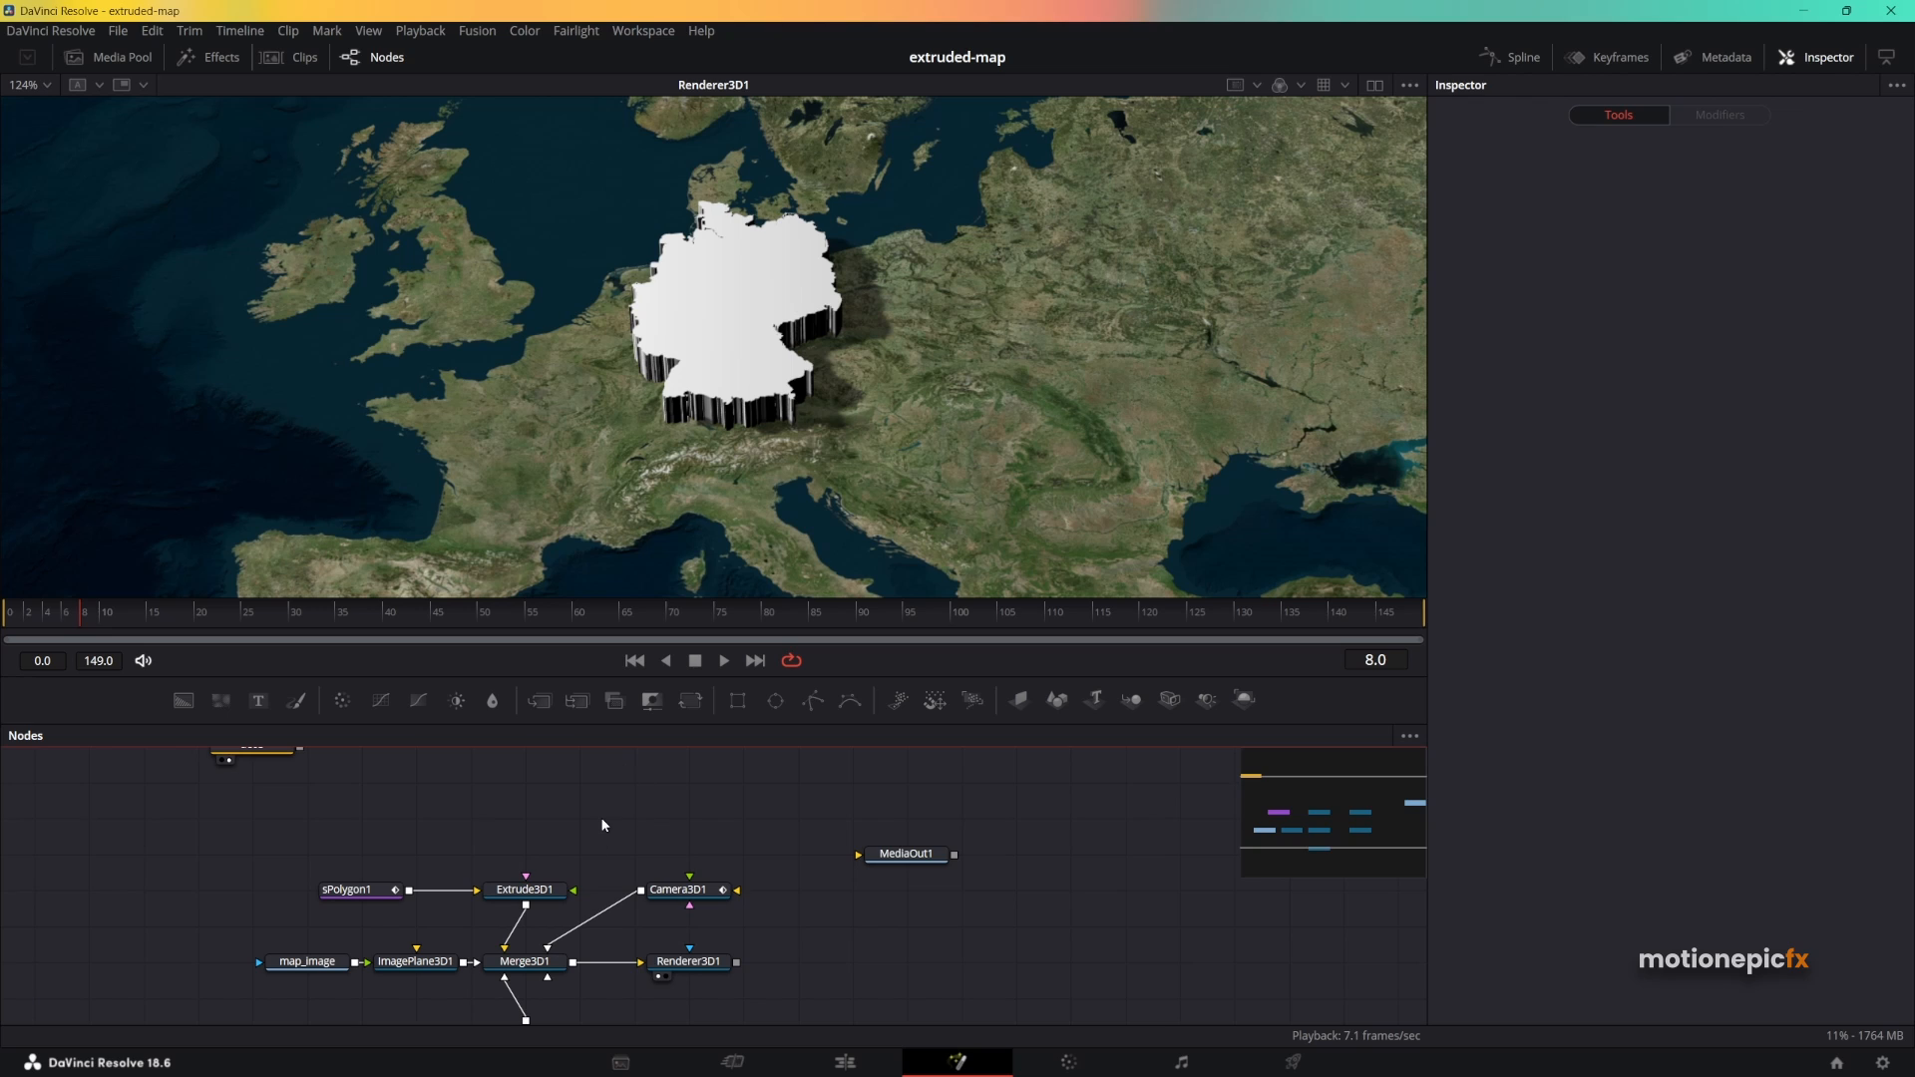
pyautogui.scroll(-2, 689, 902)
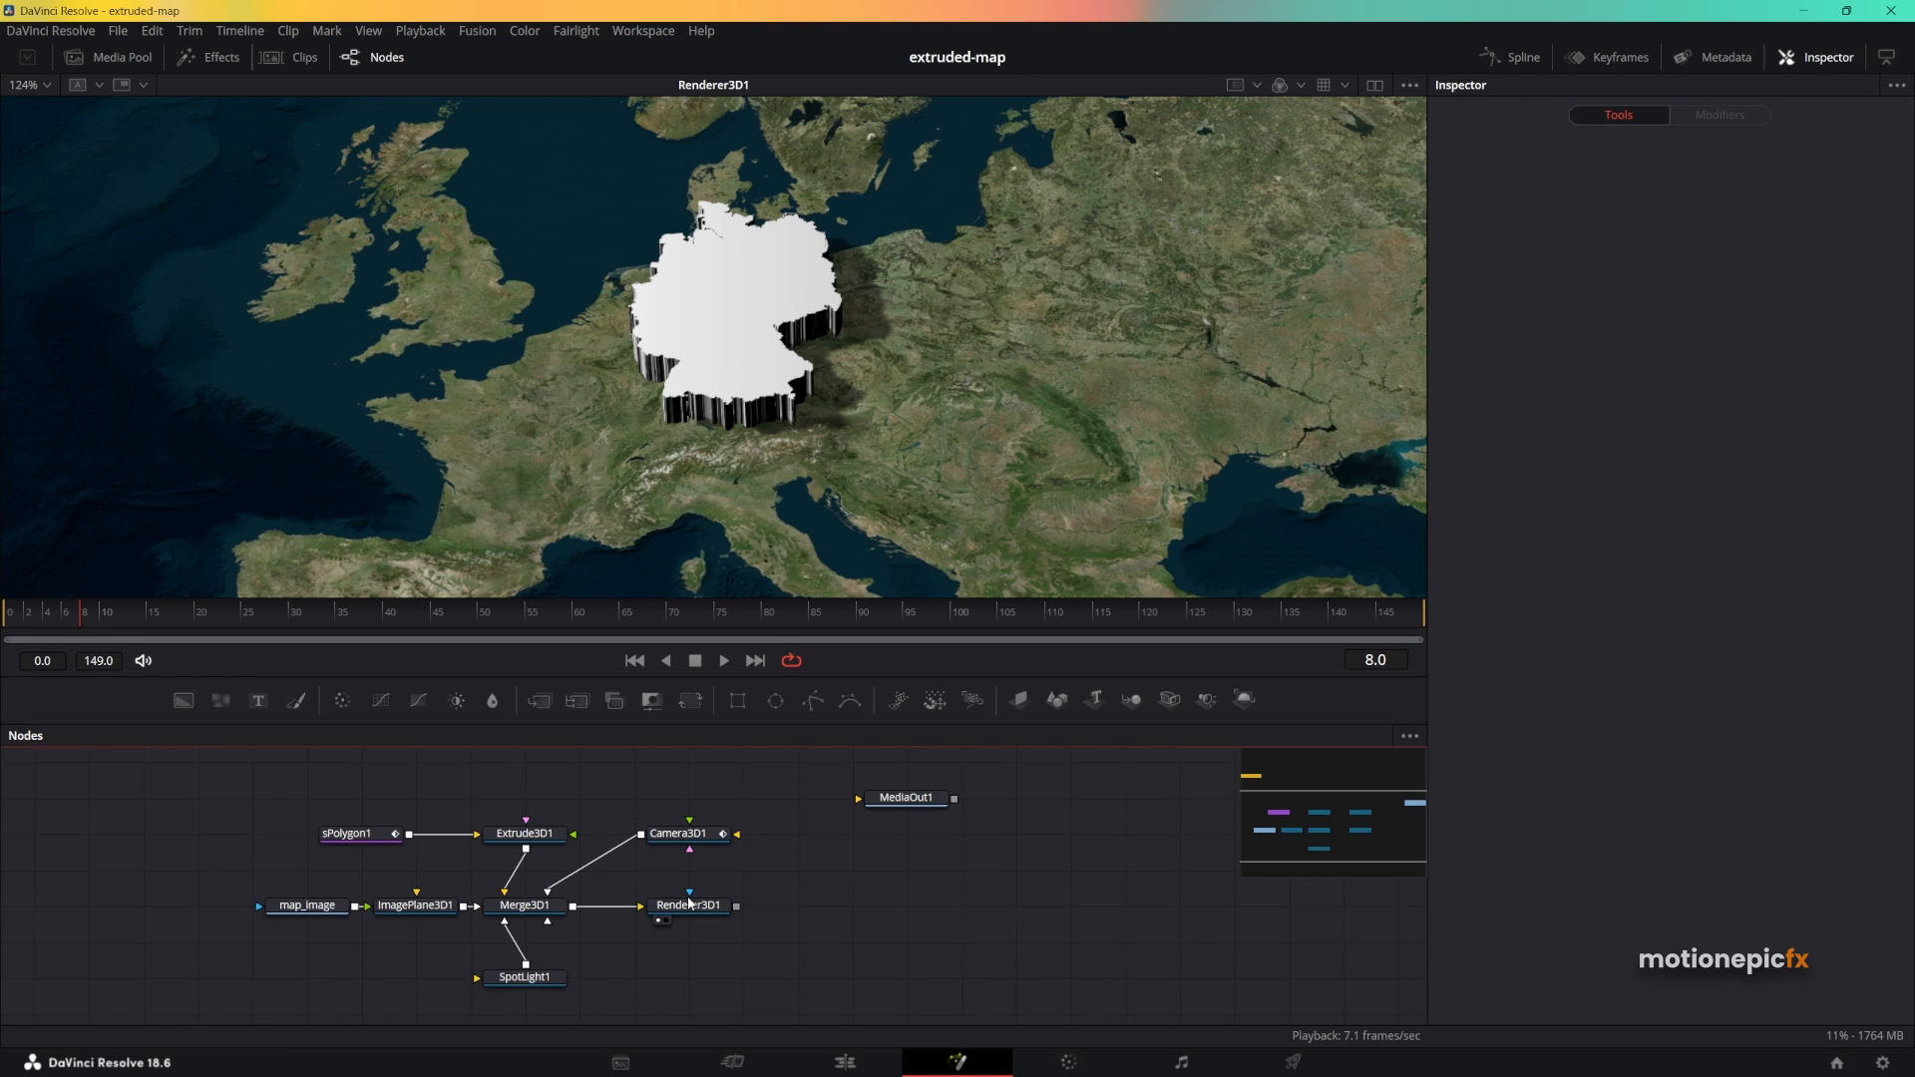
# Review SpotLight1's light and shadow settings and check the whole rendered frame during playback.
pyautogui.click(526, 983)
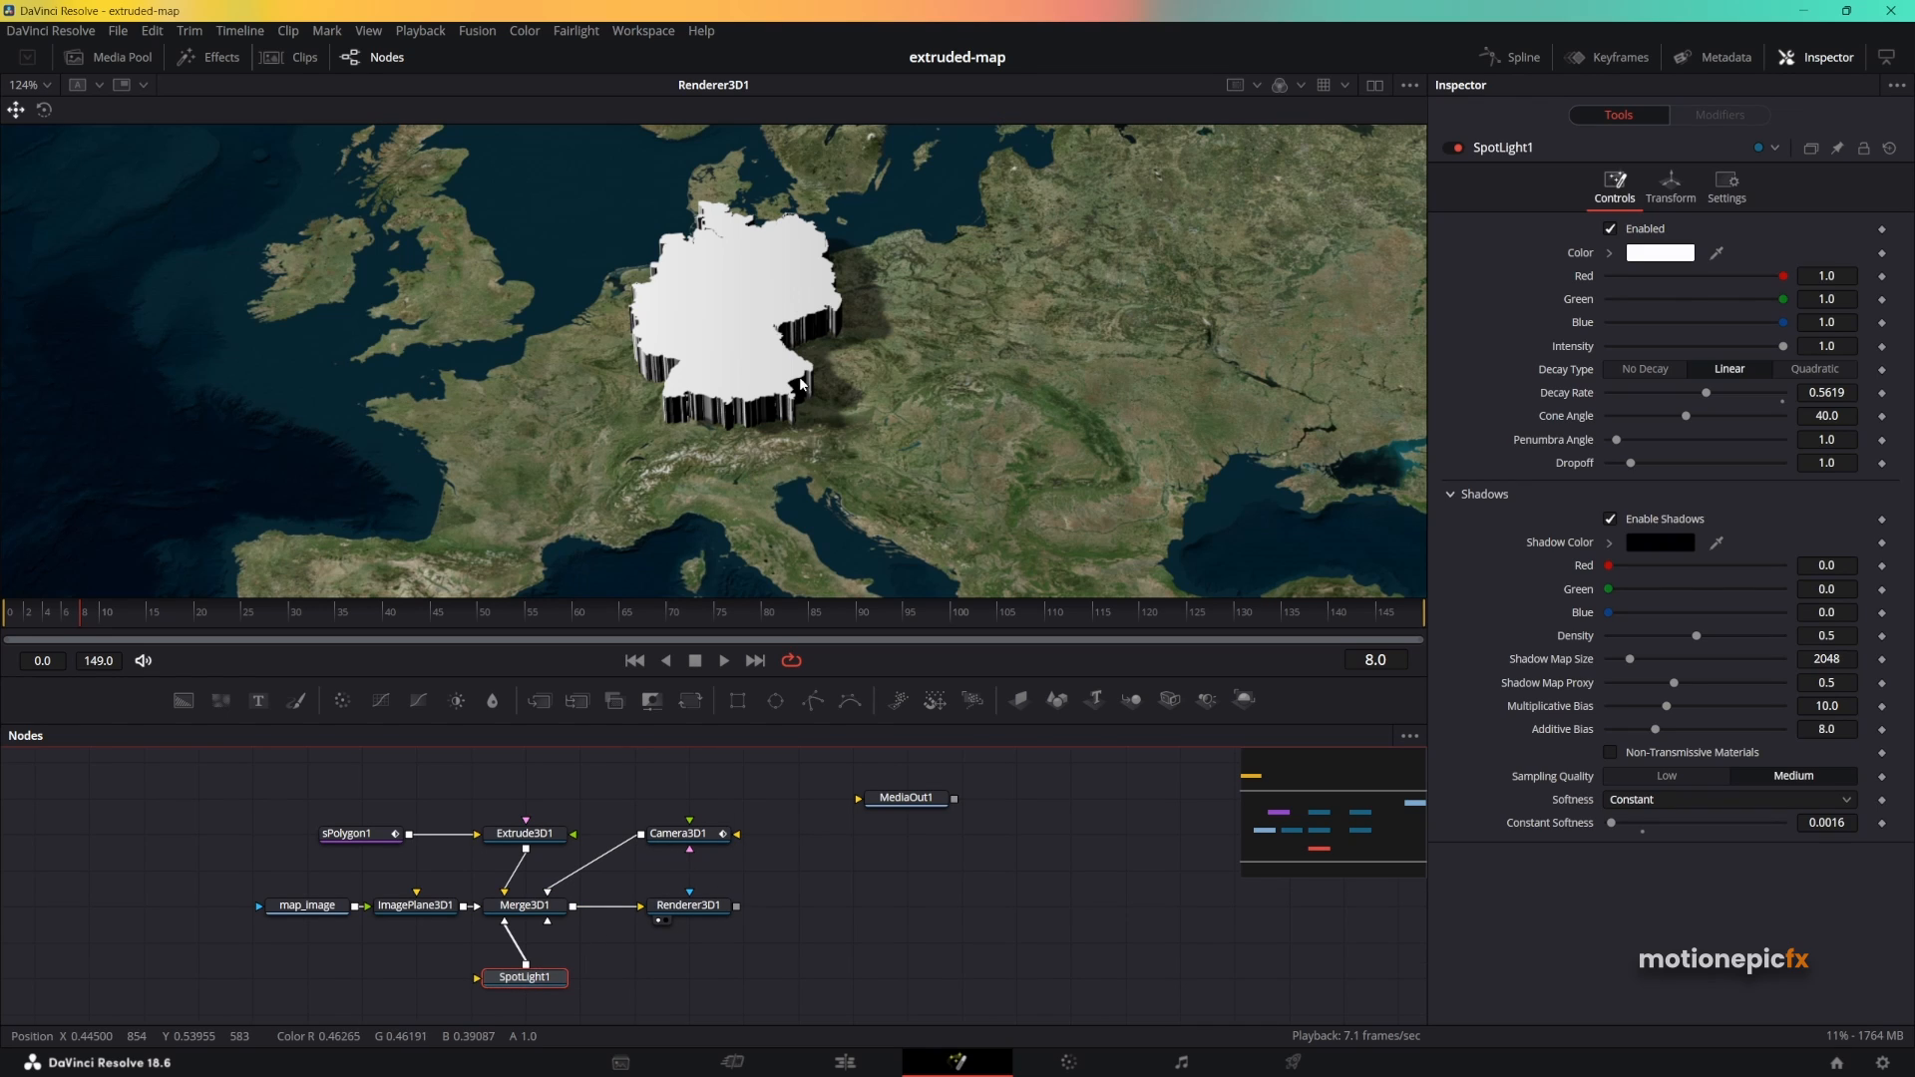
pyautogui.scroll(-2, 758, 297)
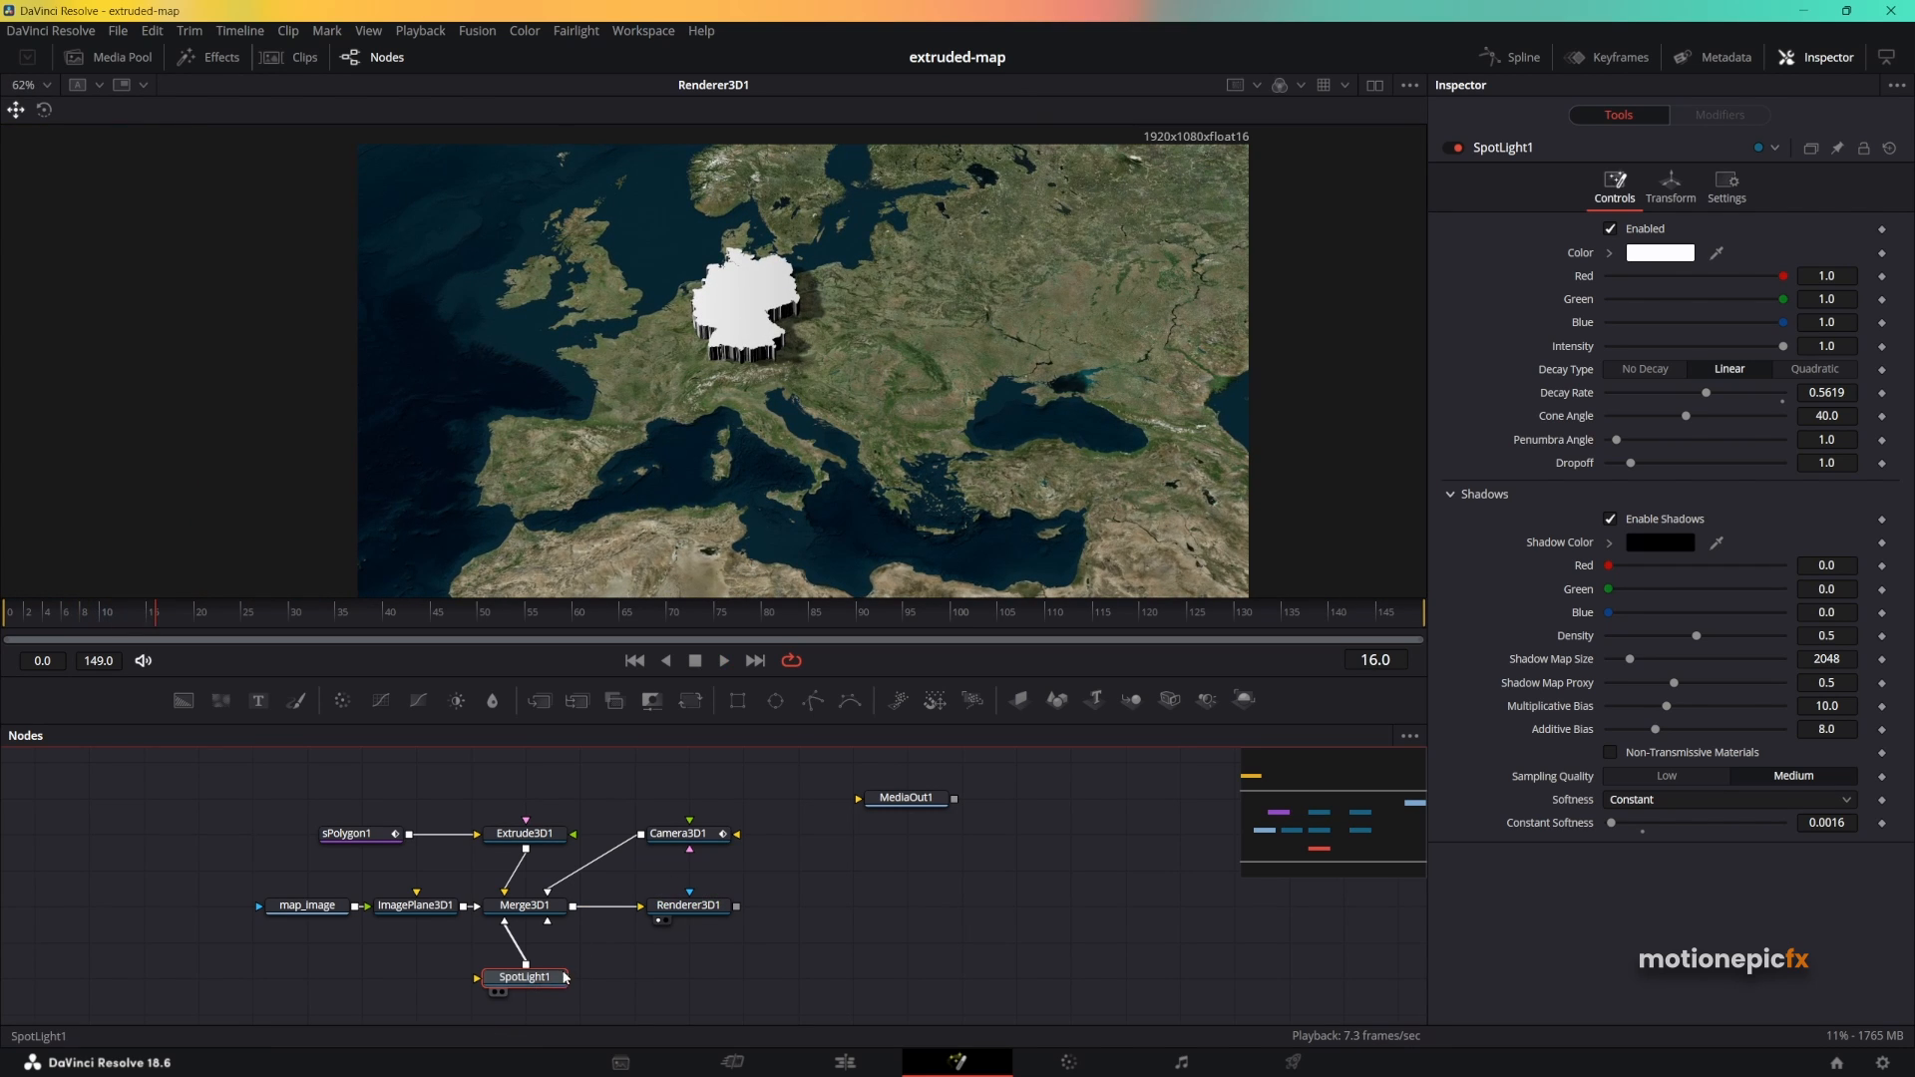
pyautogui.click(453, 804)
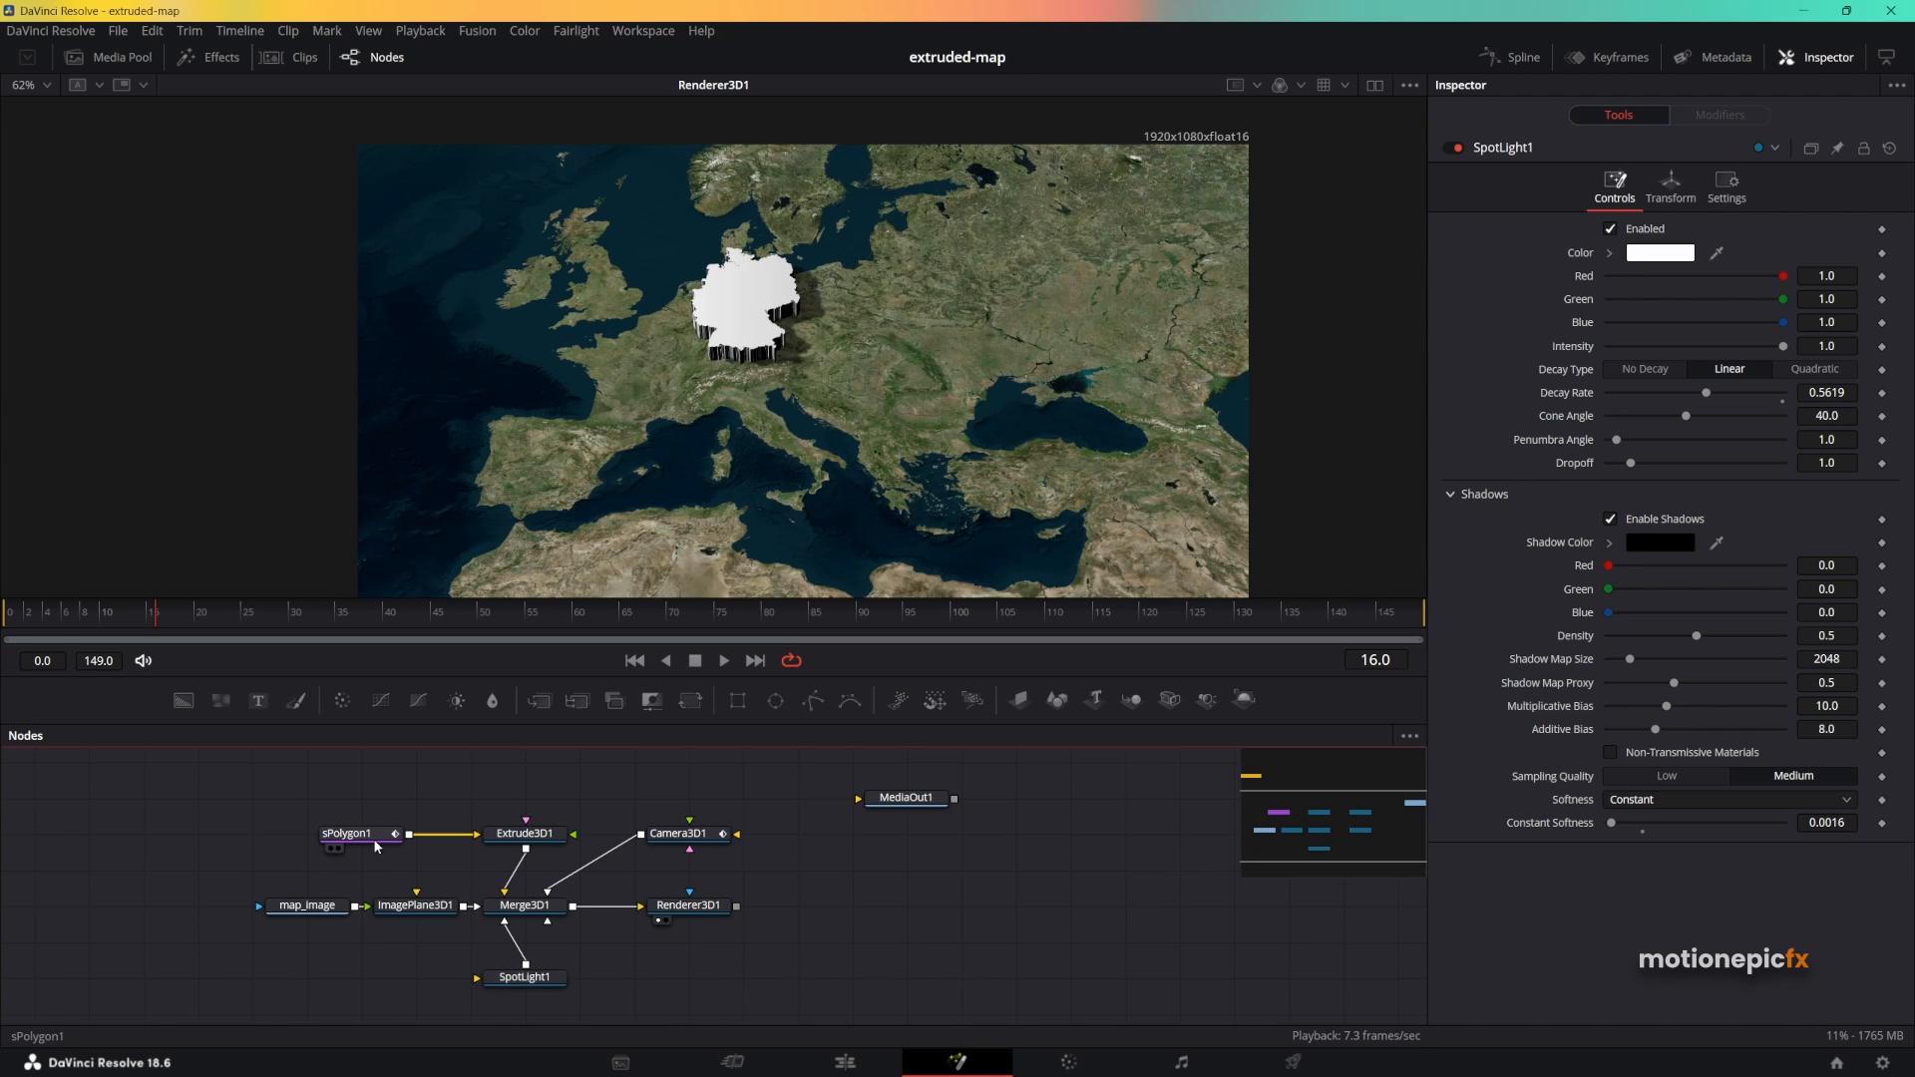
# Move sPolygon1 away from Extrude3D1 and try to insert an sOutline node after it.
pyautogui.moveTo(373, 838); pyautogui.dragTo(320, 836)
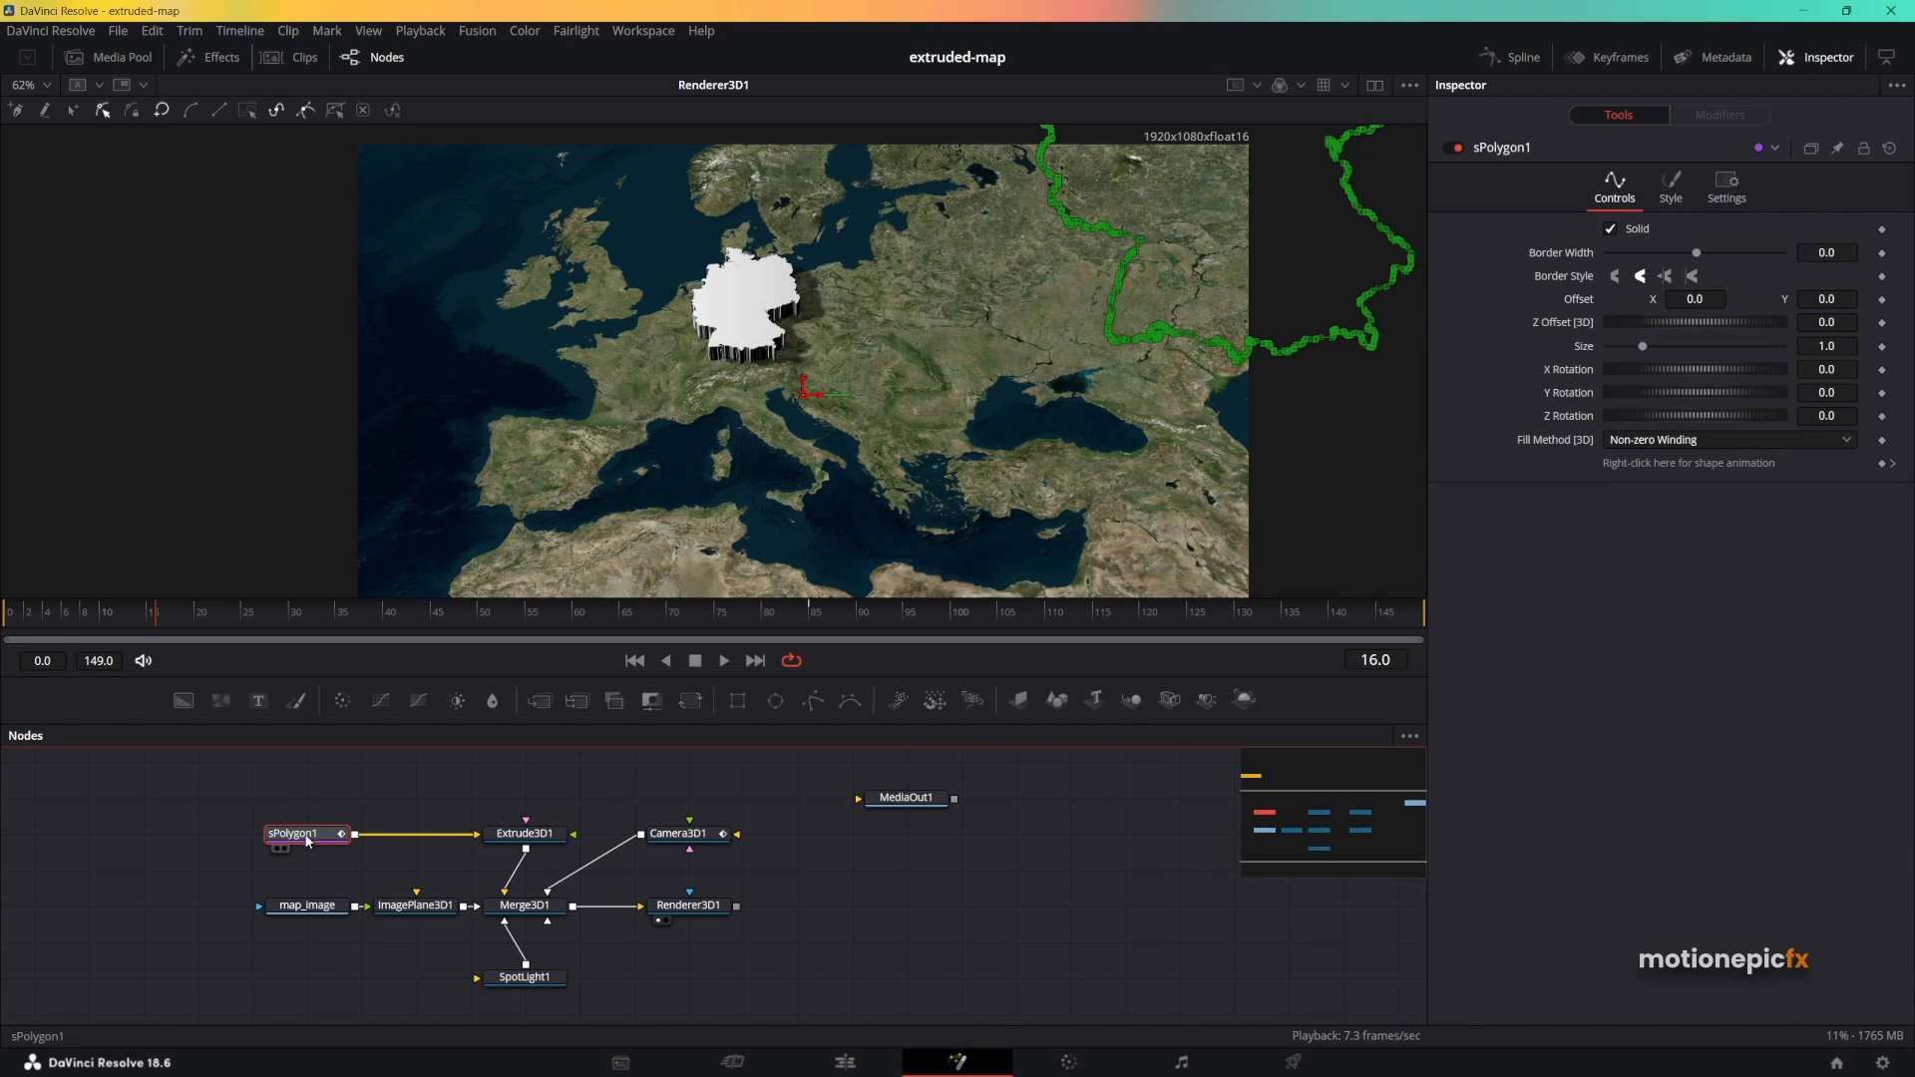
pyautogui.hotkey('shift', 'space')
pyautogui.write('render')
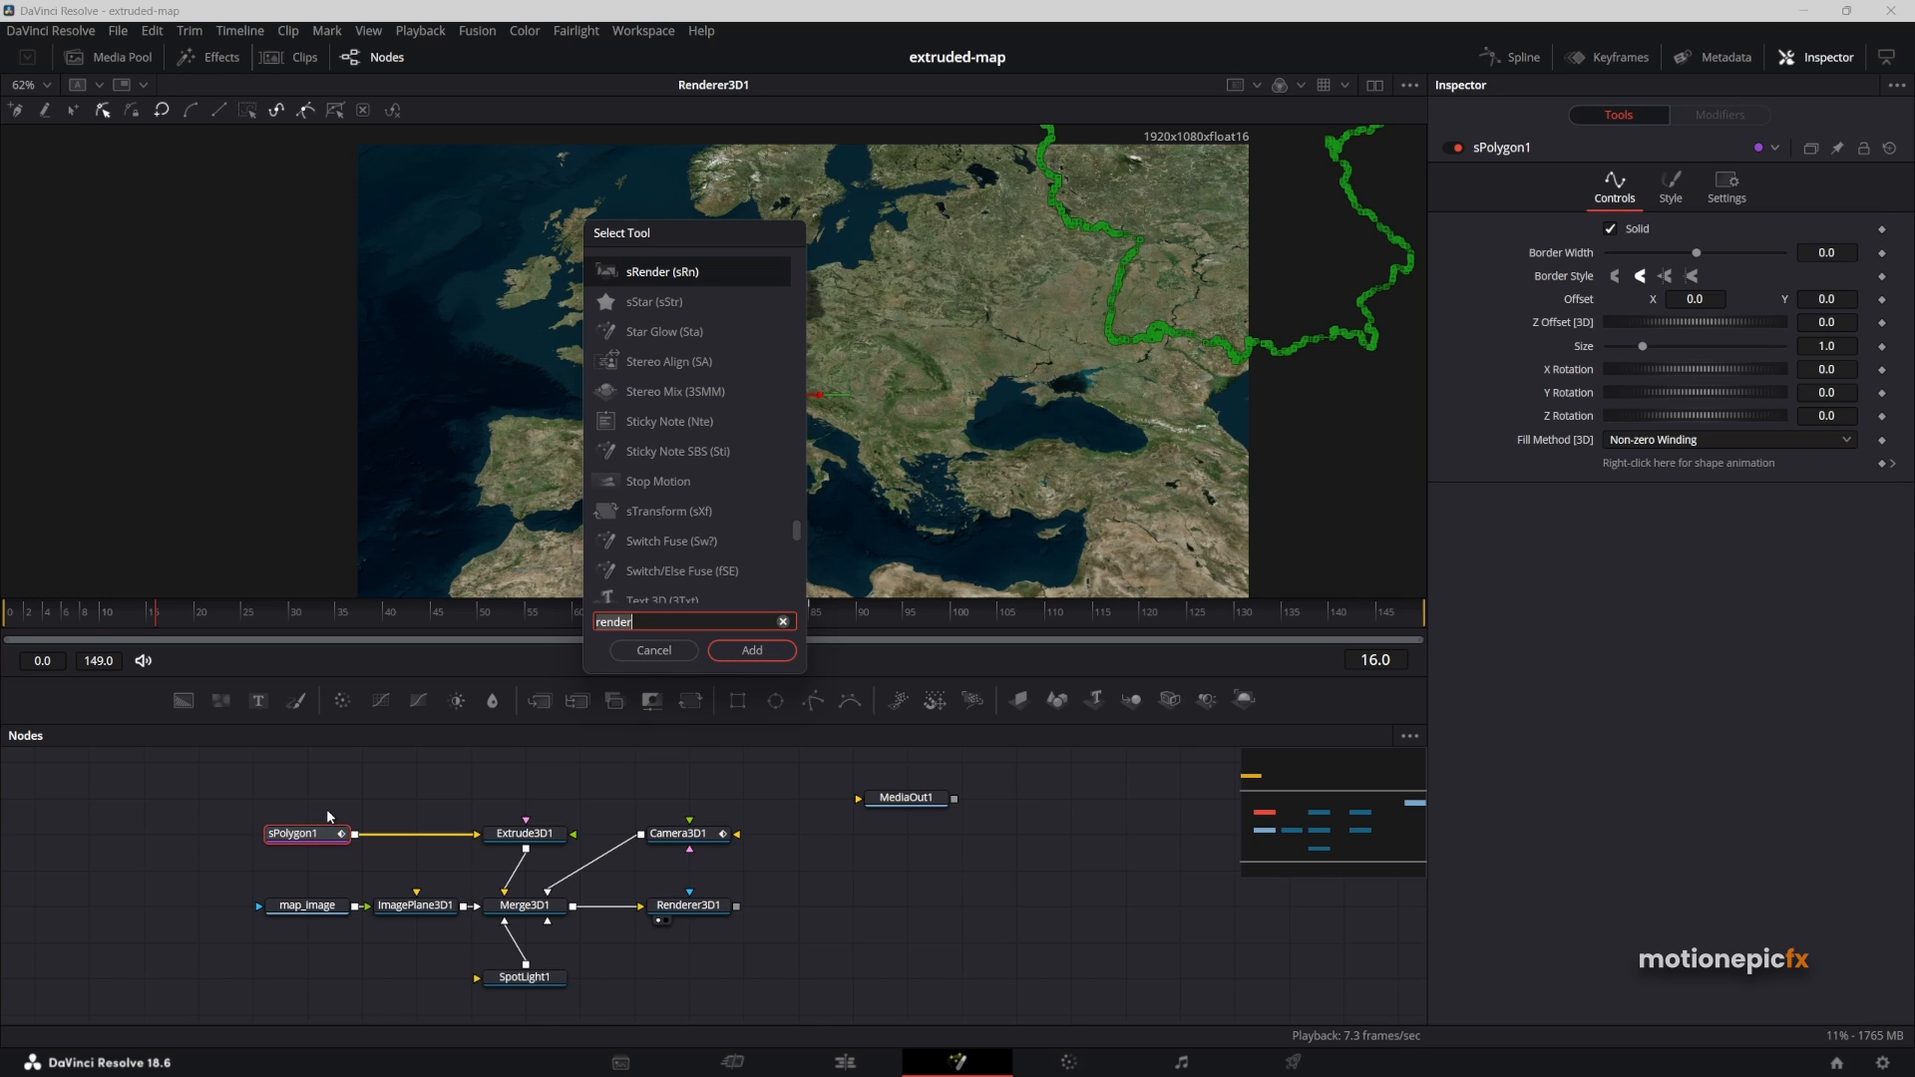
pyautogui.write('sout')
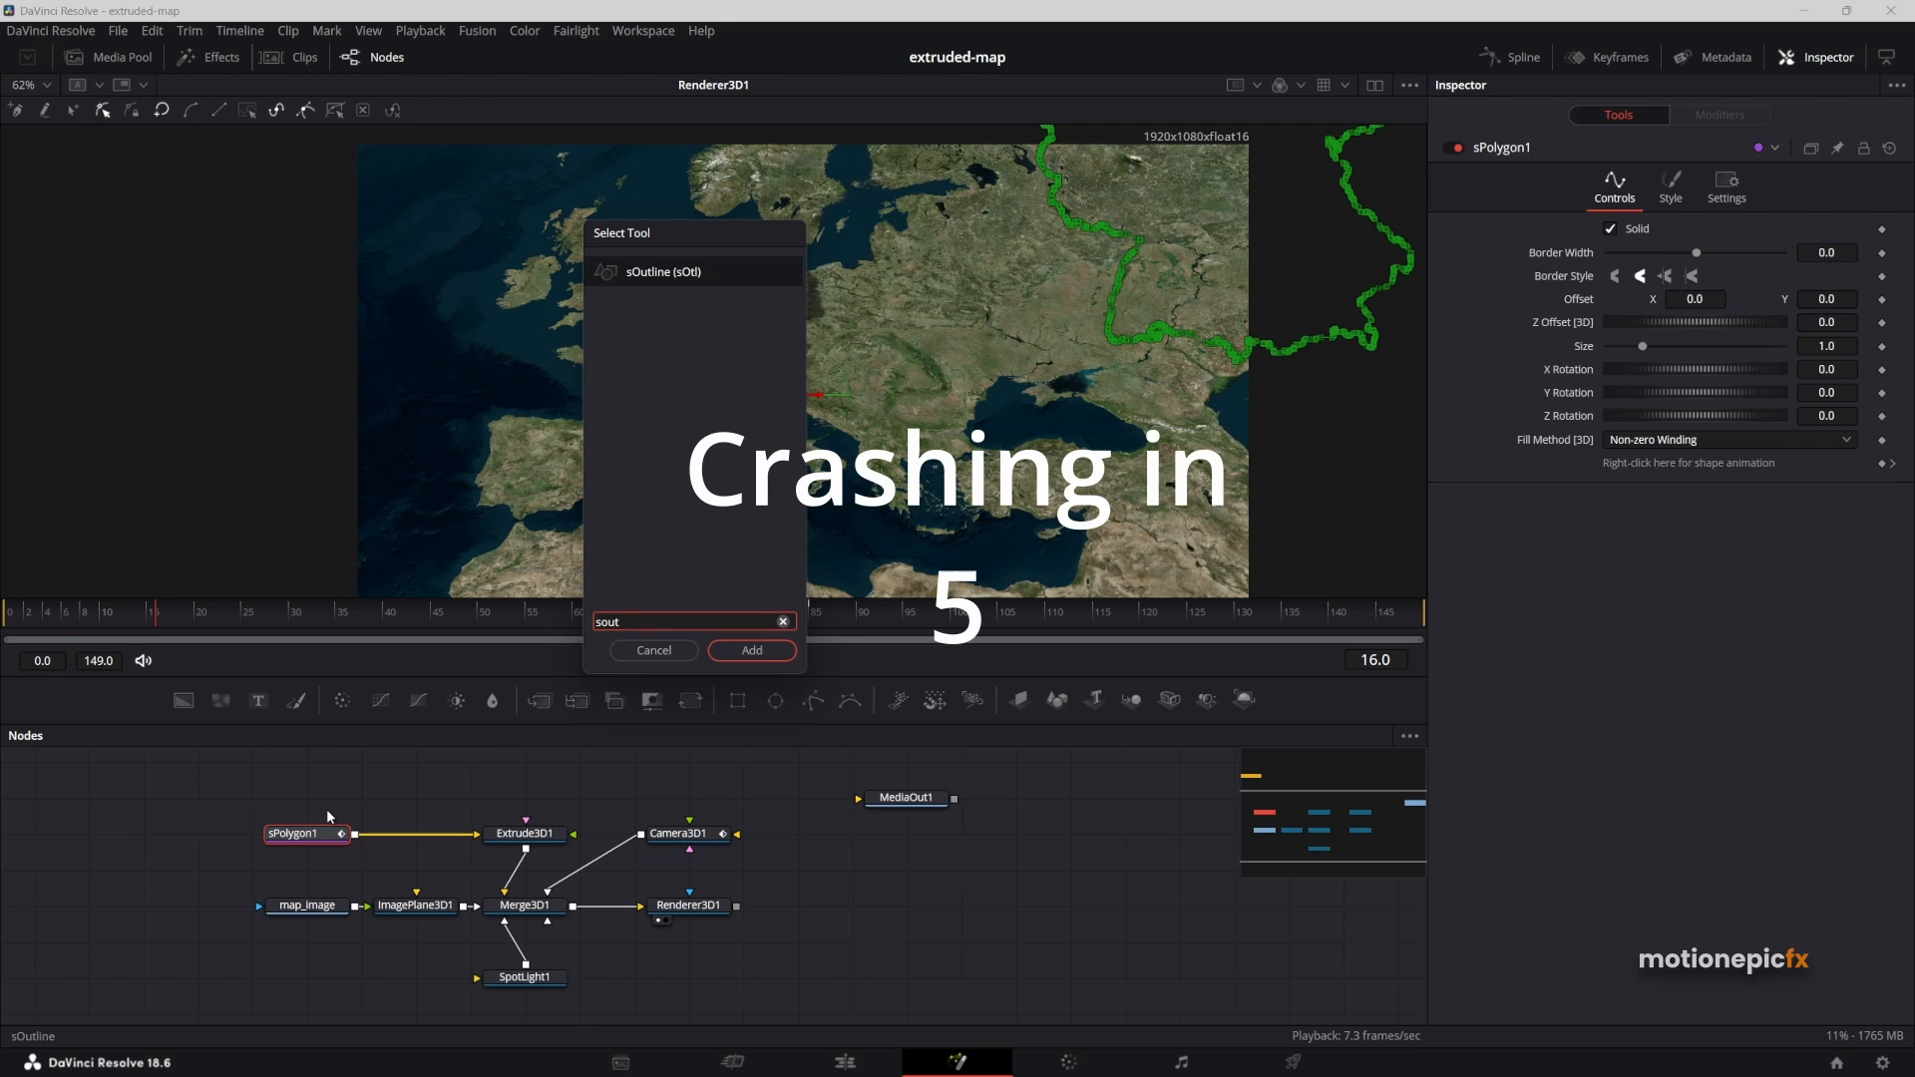
pyautogui.press('Return')
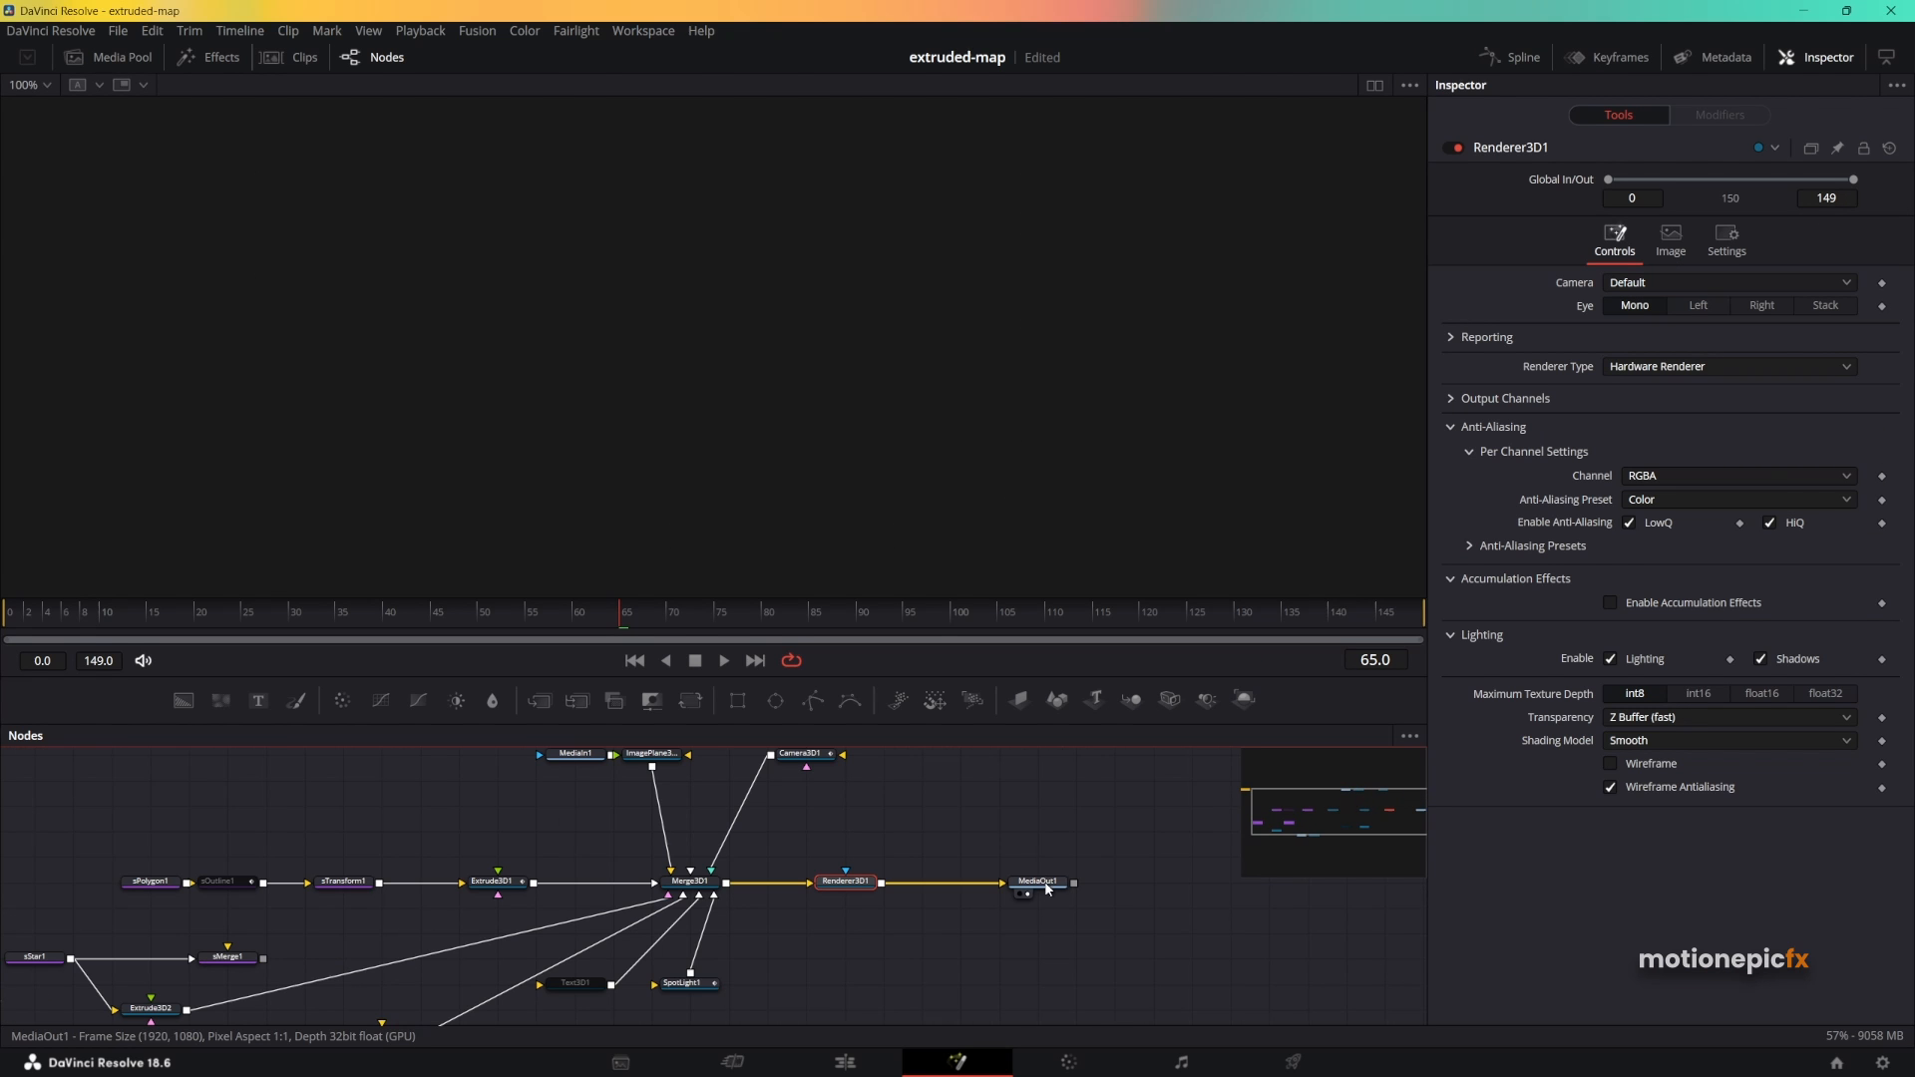
# Show the MediaOut1 node of the finished map composition in the viewer.
pyautogui.moveTo(1046, 888); pyautogui.dragTo(851, 334)
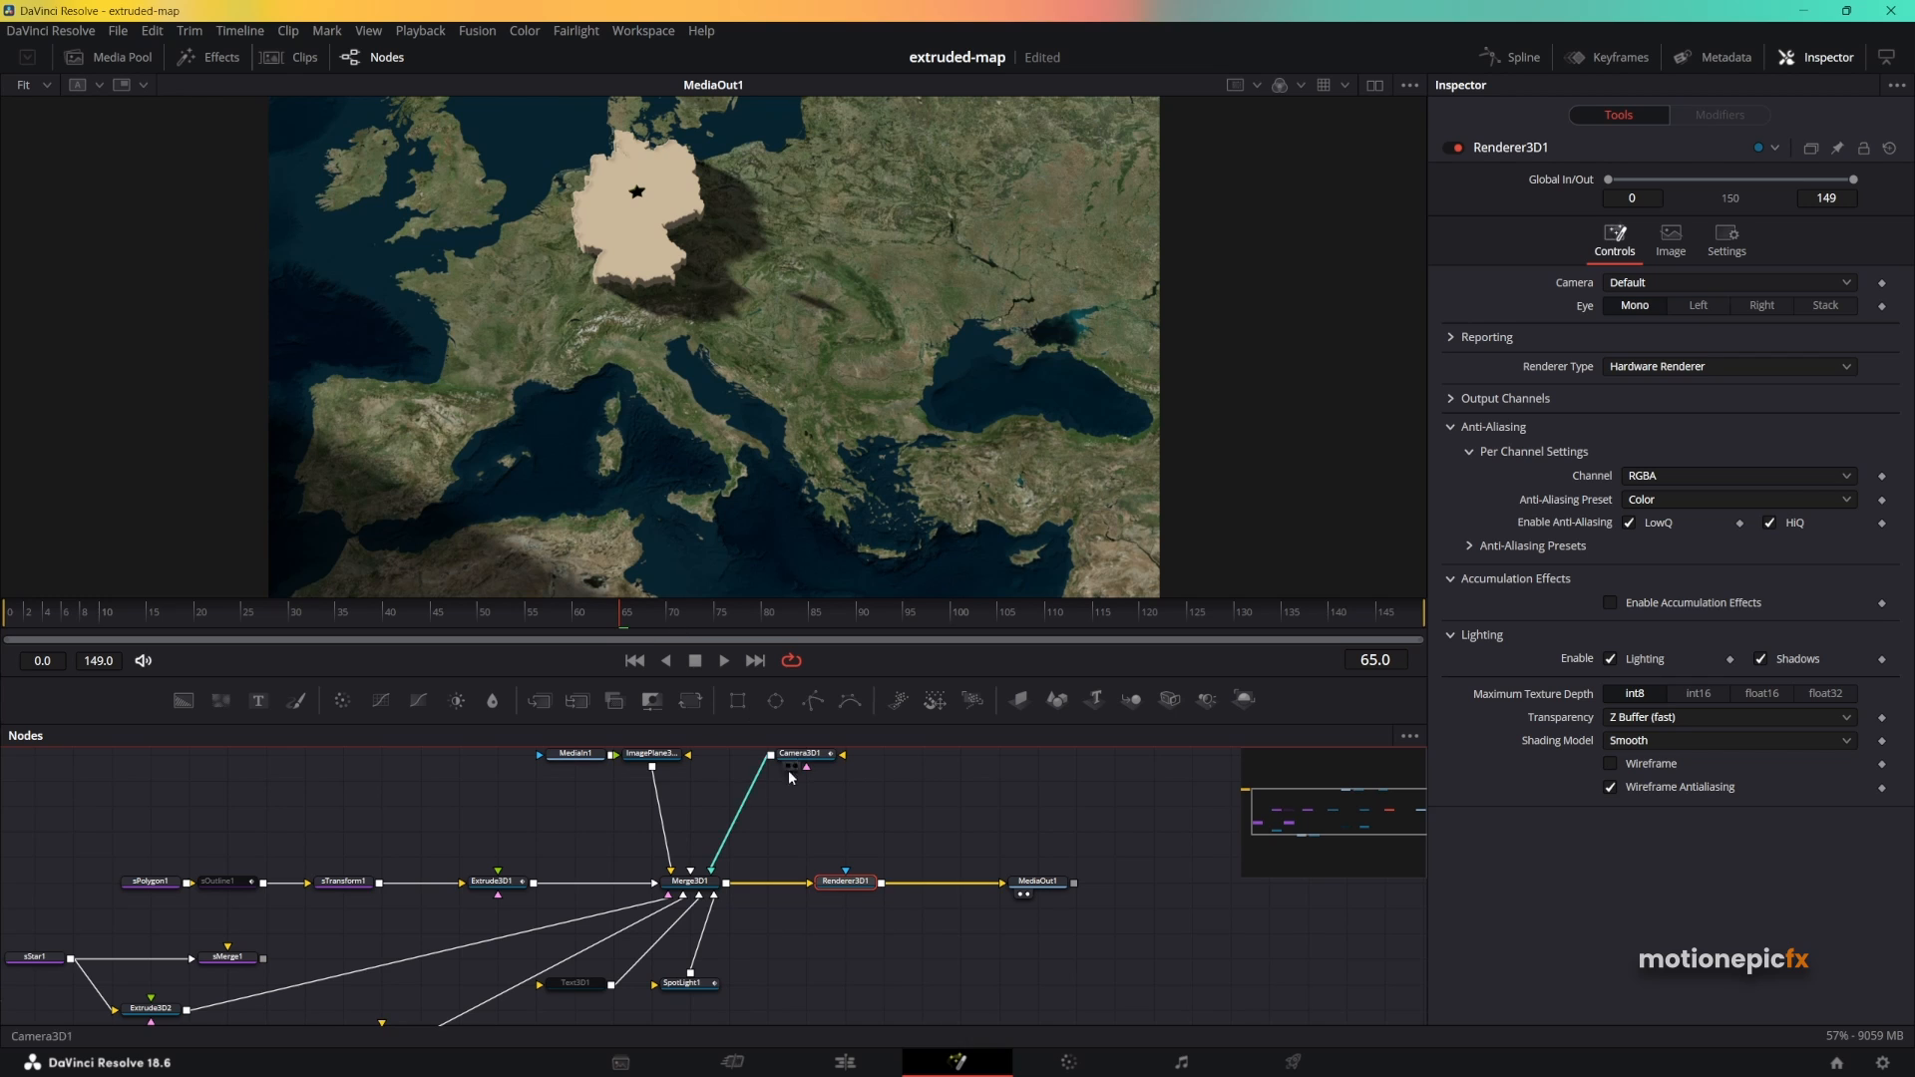
# Enable the bypassed sOutline1 node between sPolygon1 and sTransform1 so the map is extruded as an outline.
pyautogui.moveTo(750, 862); pyautogui.dragTo(580, 818)
pyautogui.scroll(2, 451, 830)
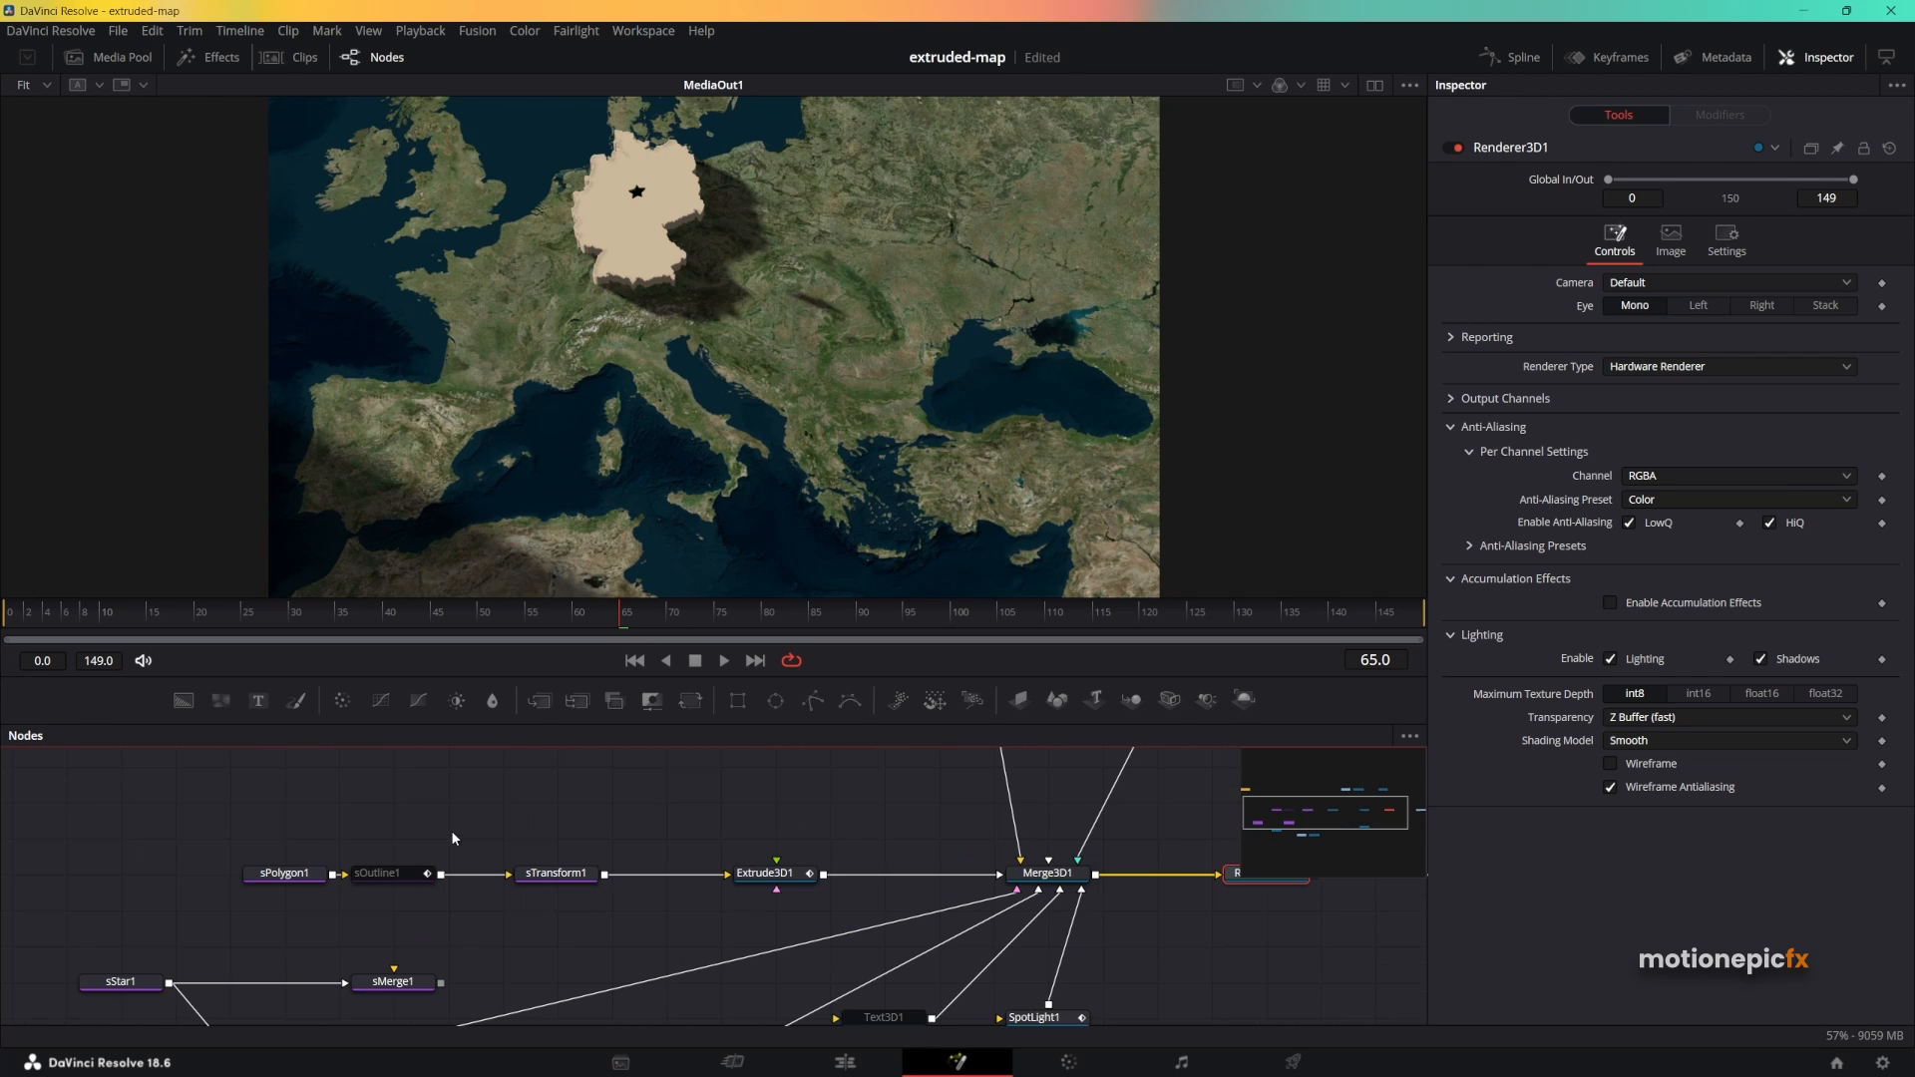
pyautogui.click(385, 874)
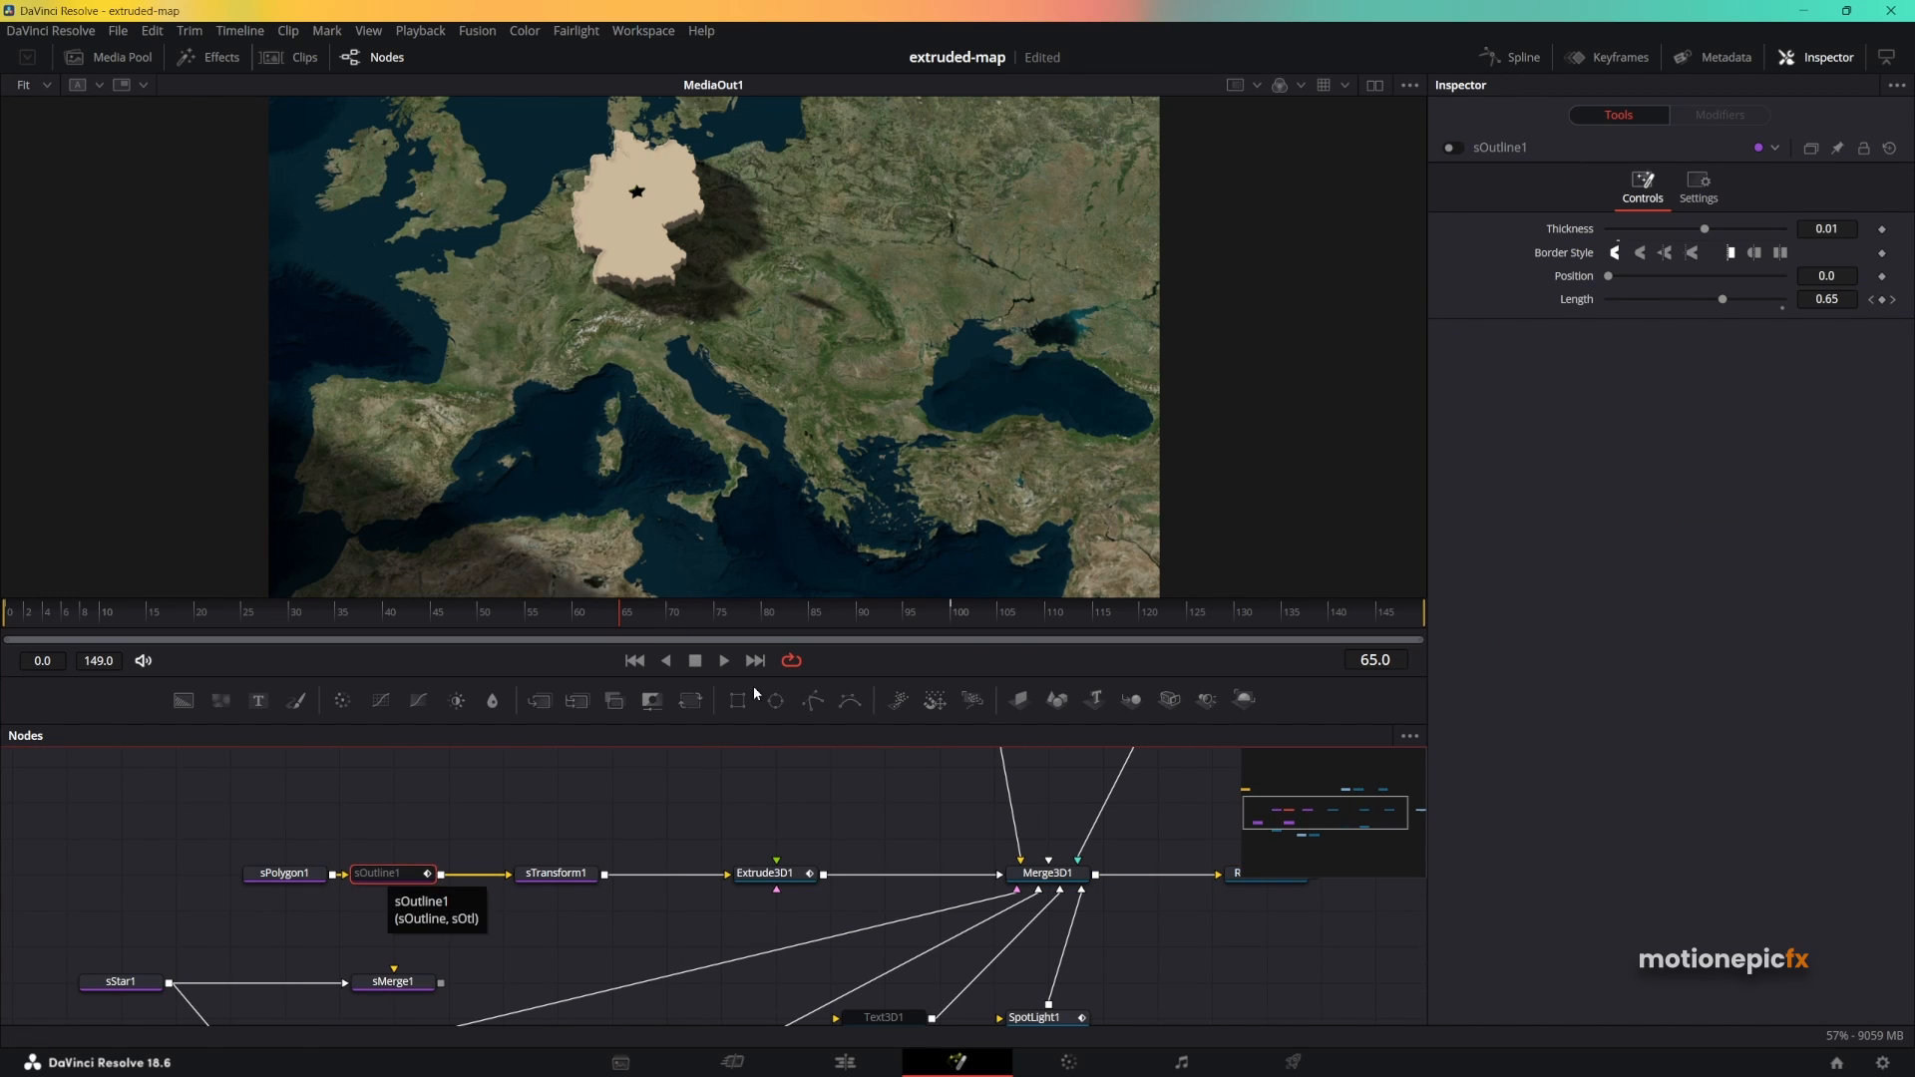
pyautogui.click(1451, 150)
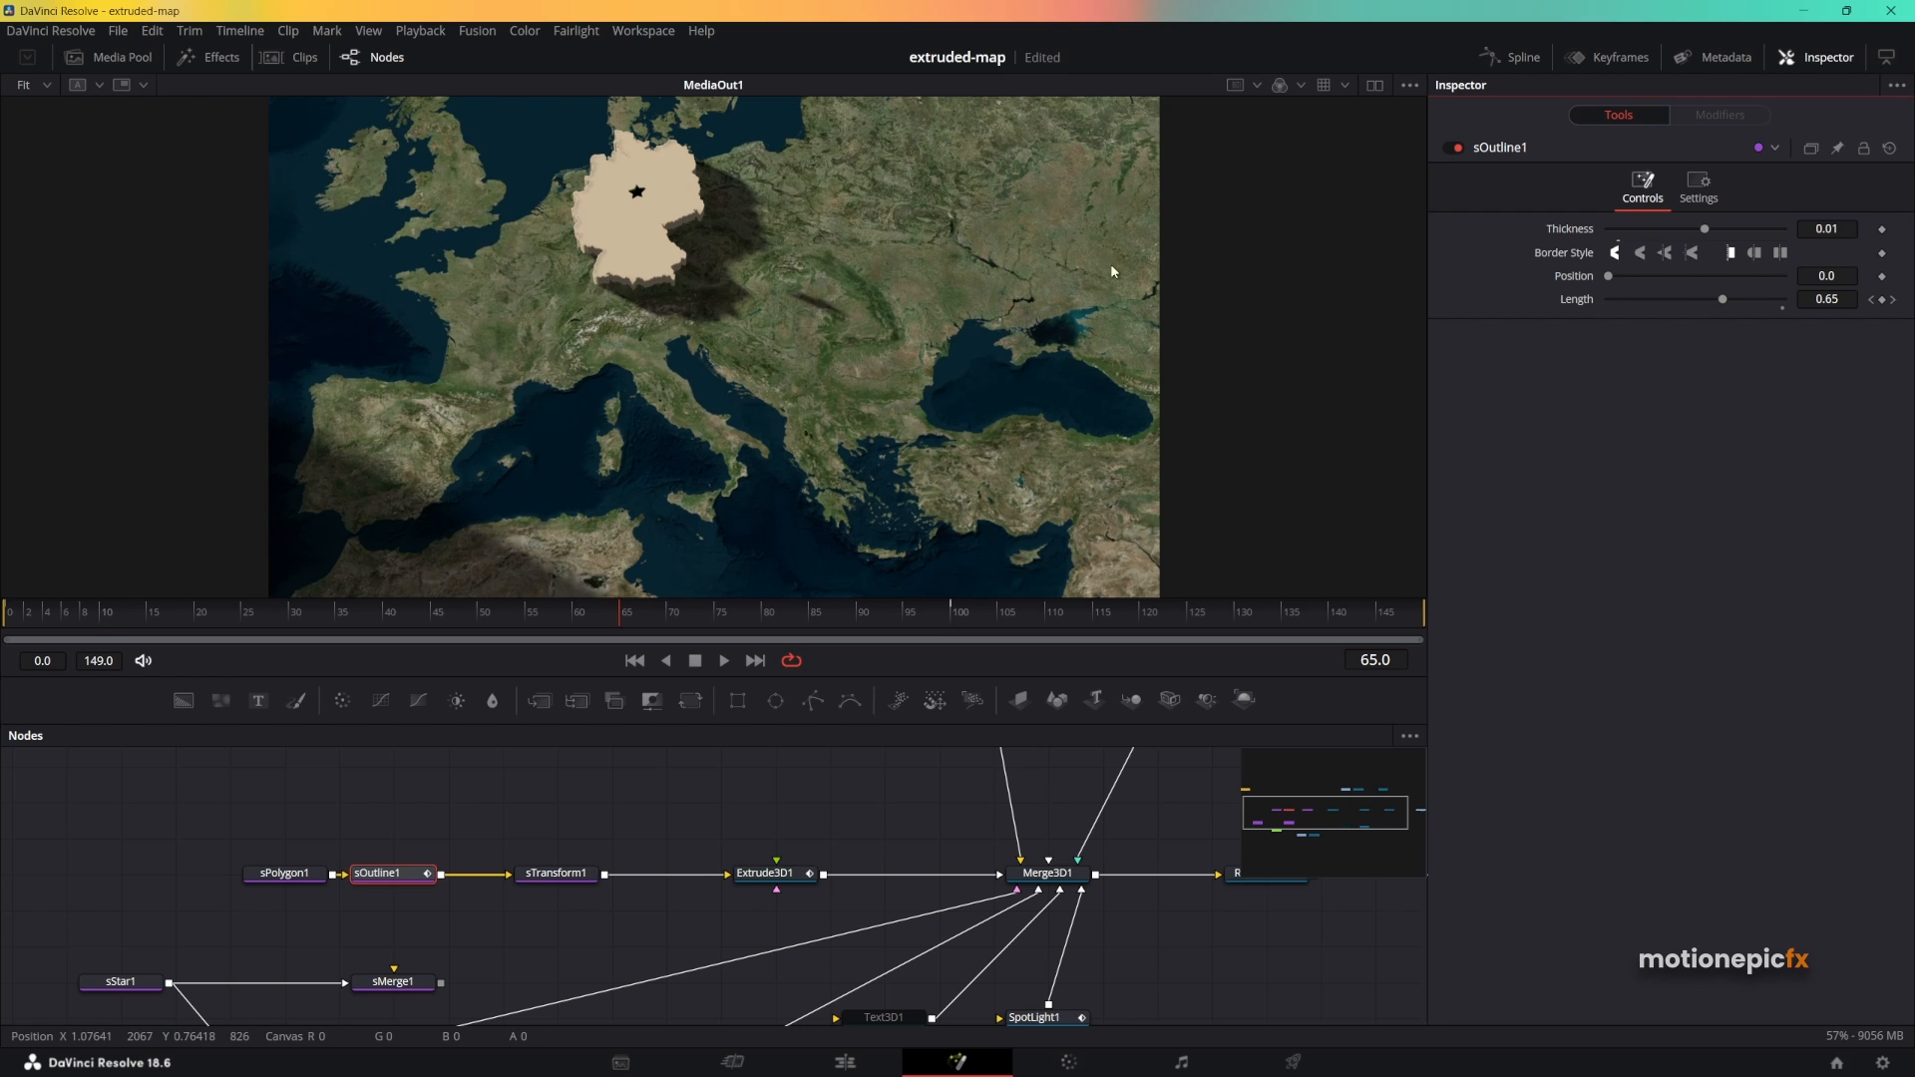
# Examine the extruded Germany outline and its shadows in the rendered frame, both close up and as a whole.
pyautogui.scroll(3, 619, 166)
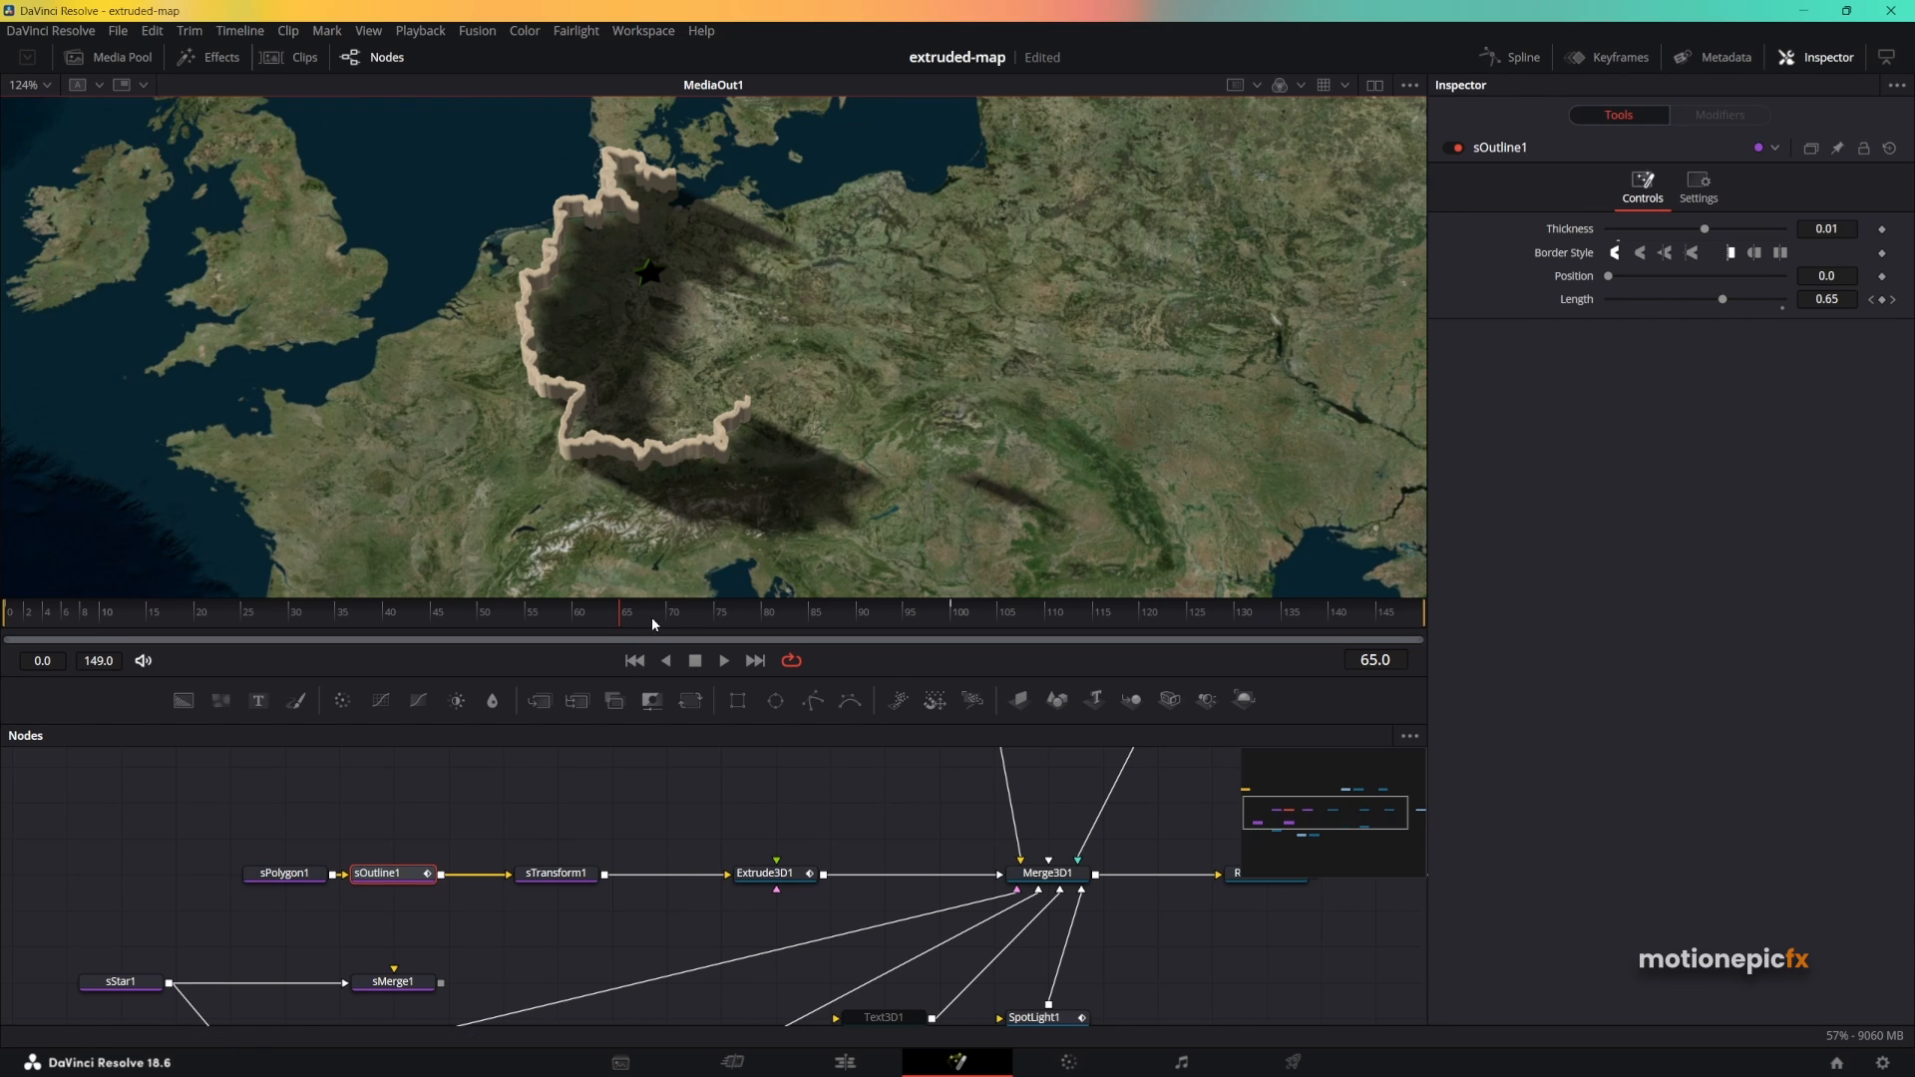
pyautogui.scroll(-2, 659, 239)
pyautogui.scroll(2, 639, 288)
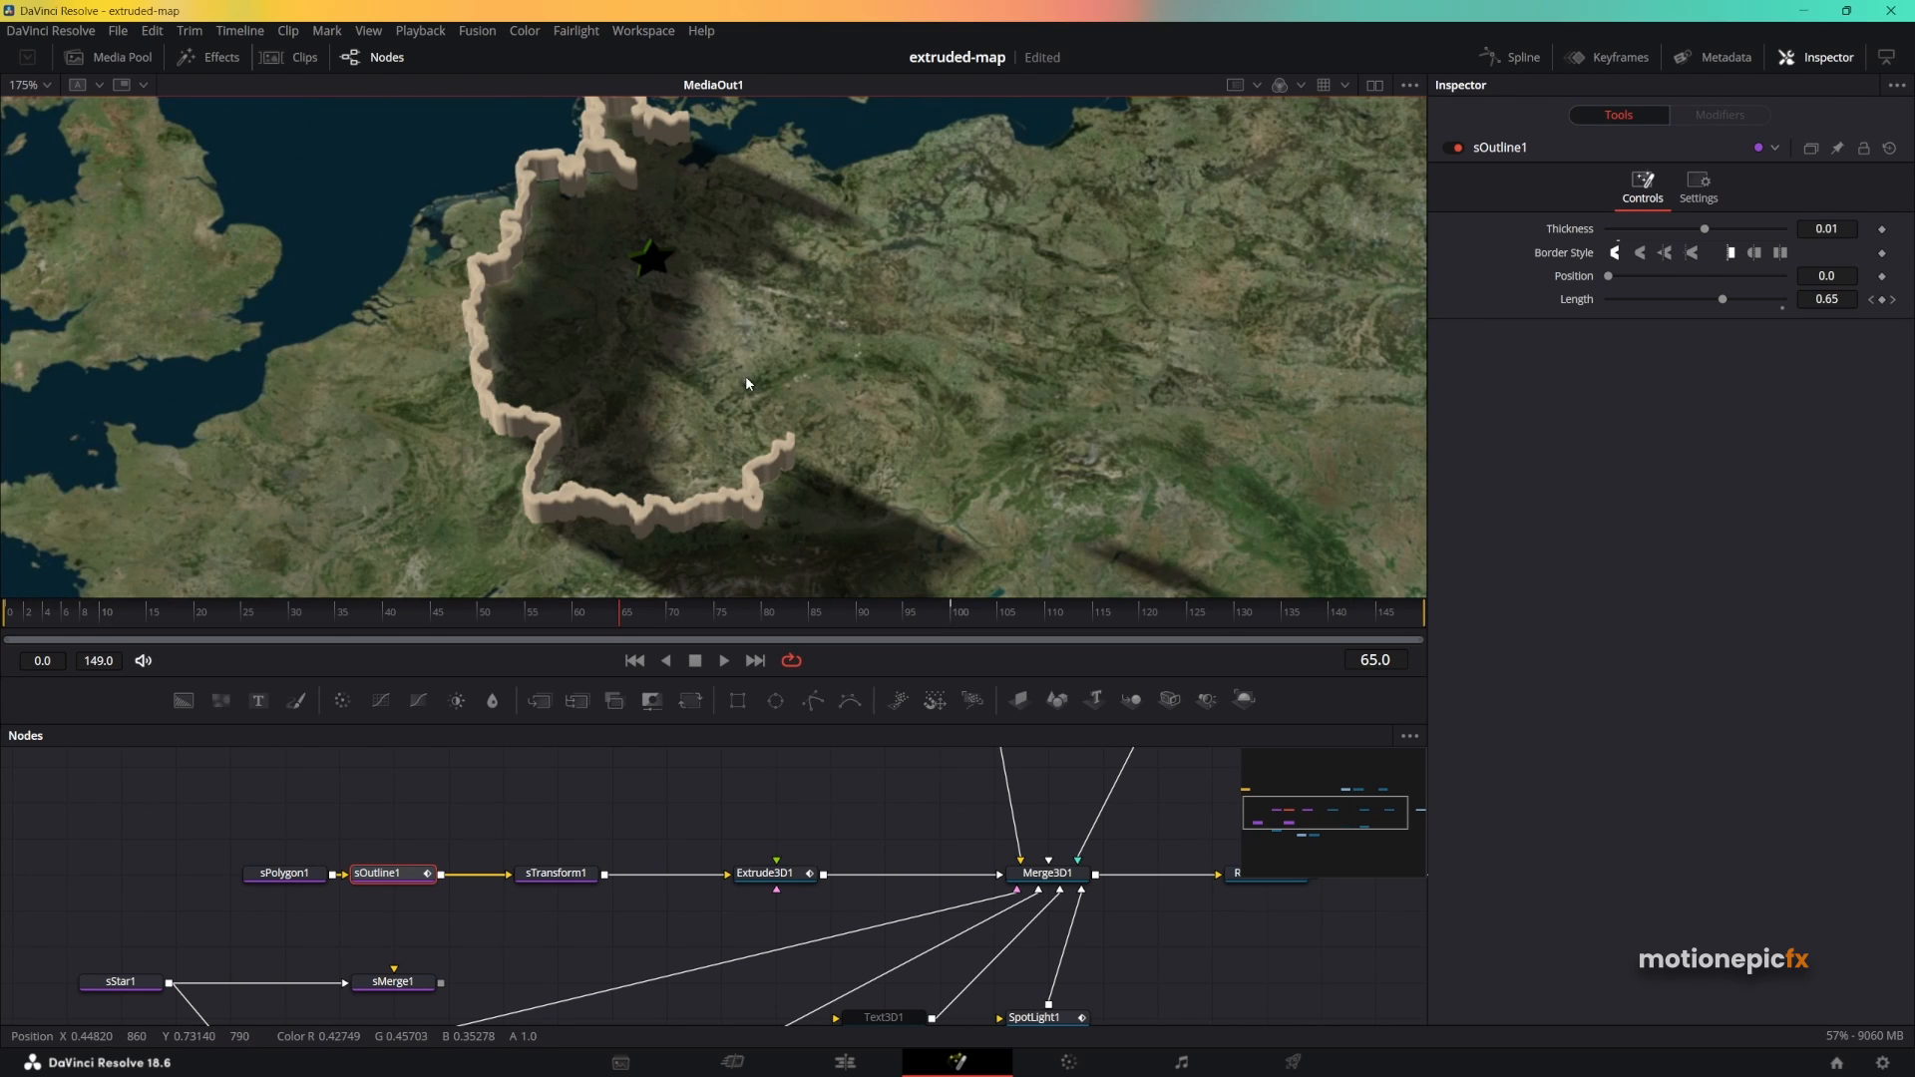
pyautogui.scroll(-3, 734, 359)
pyautogui.scroll(-1, 614, 229)
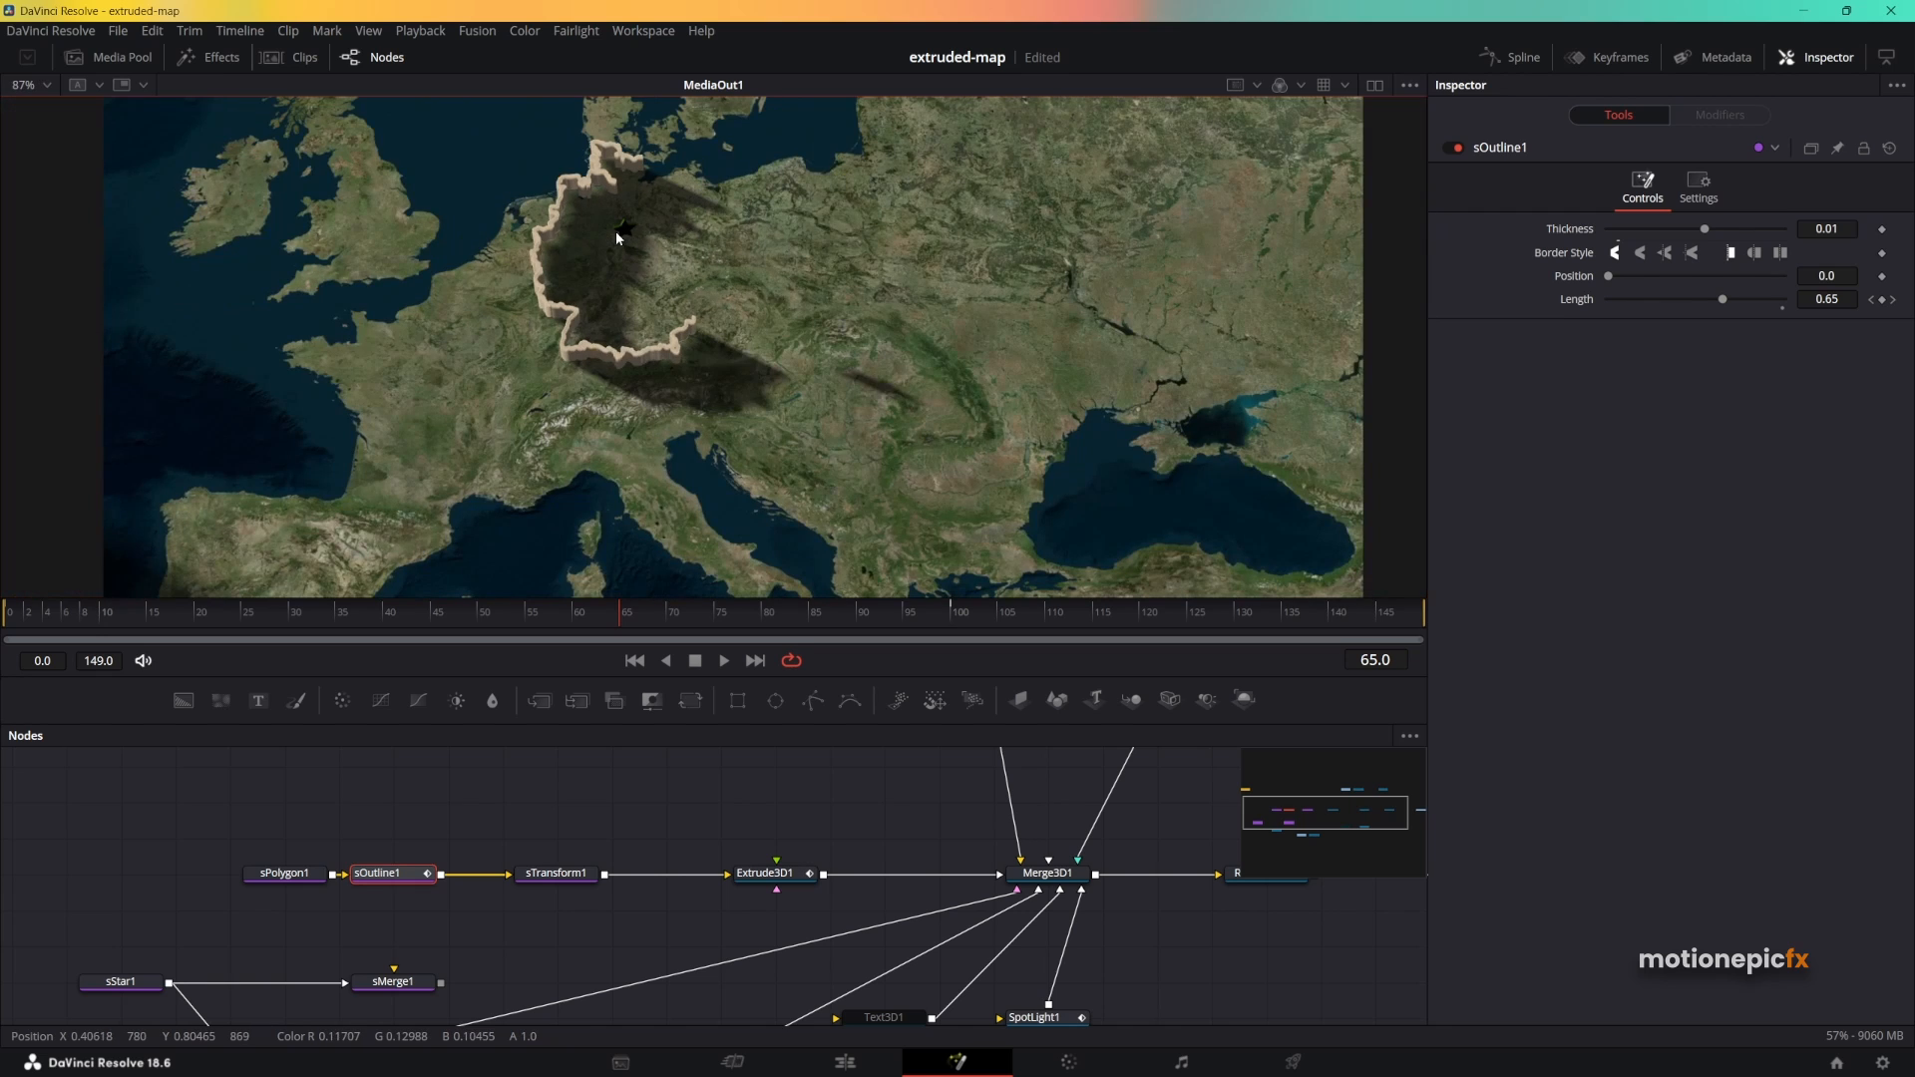
pyautogui.scroll(-1, 615, 231)
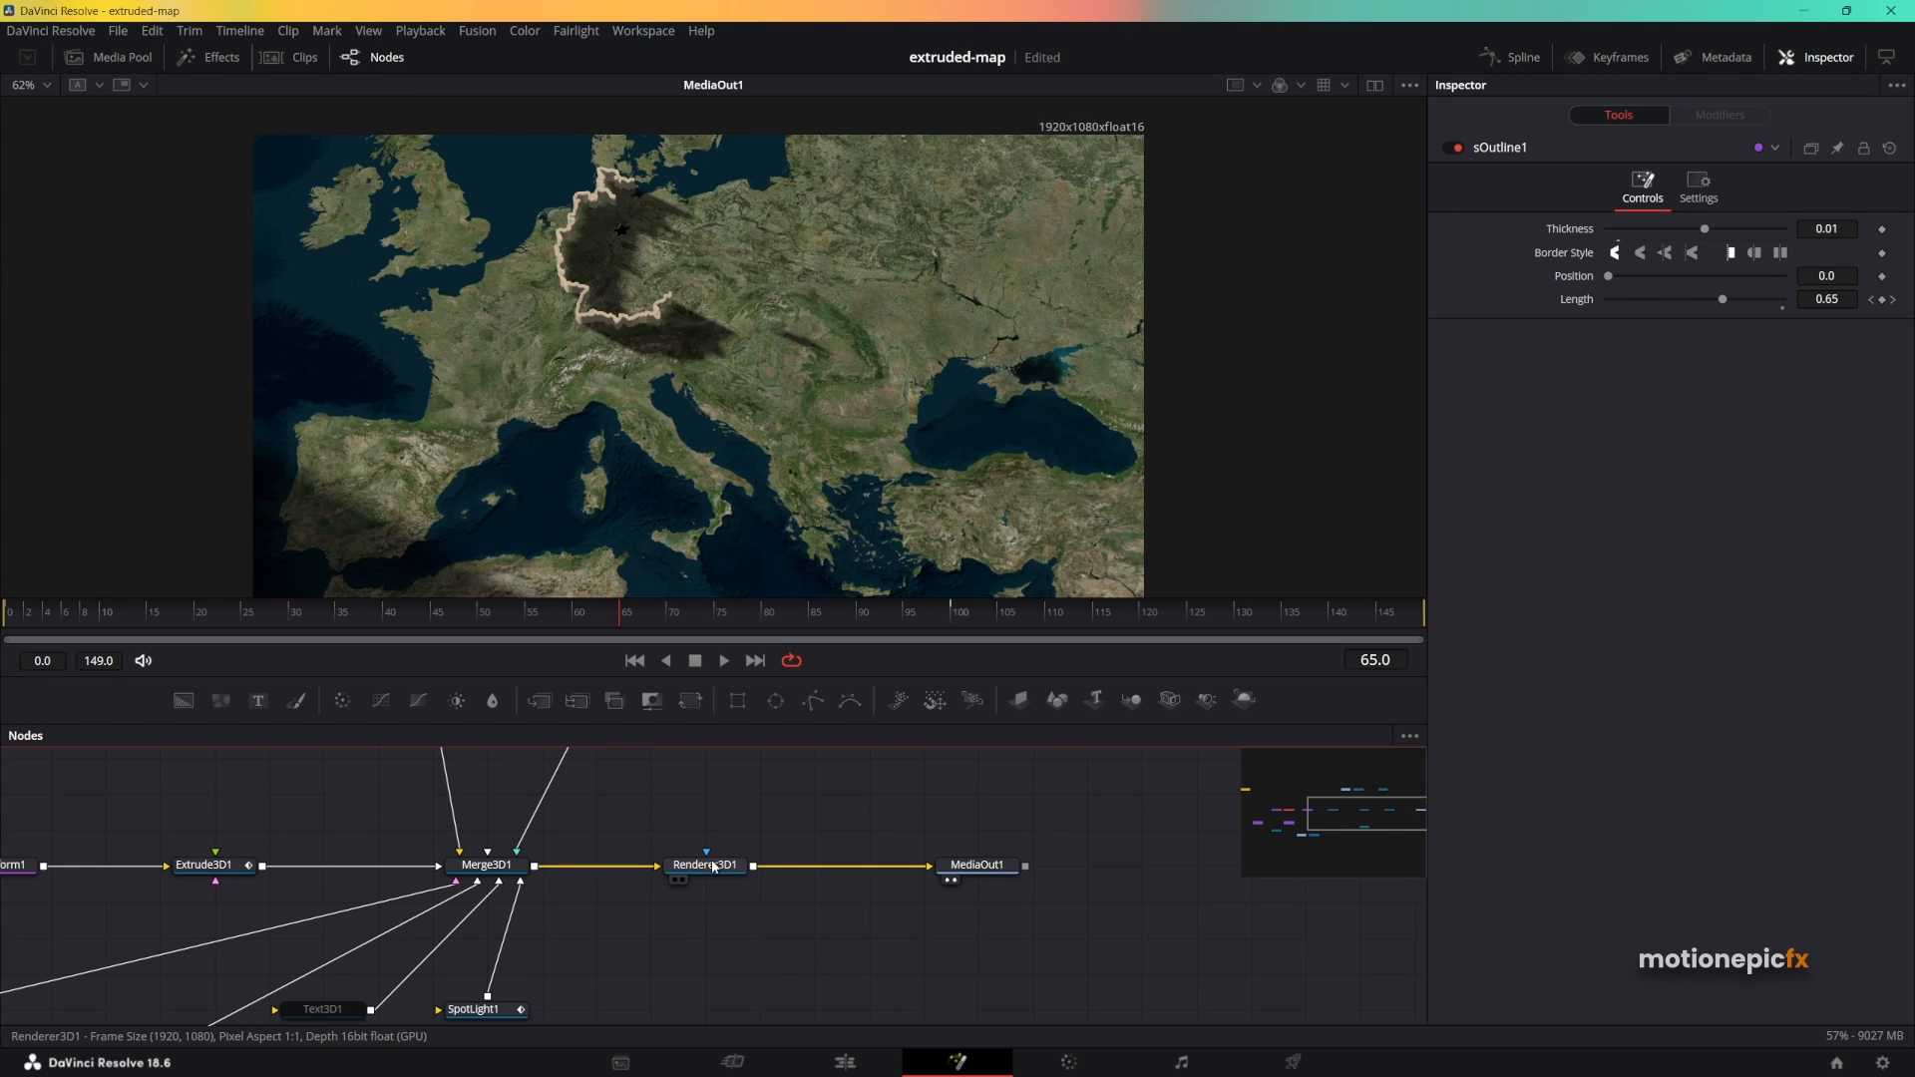
pyautogui.moveTo(712, 869)
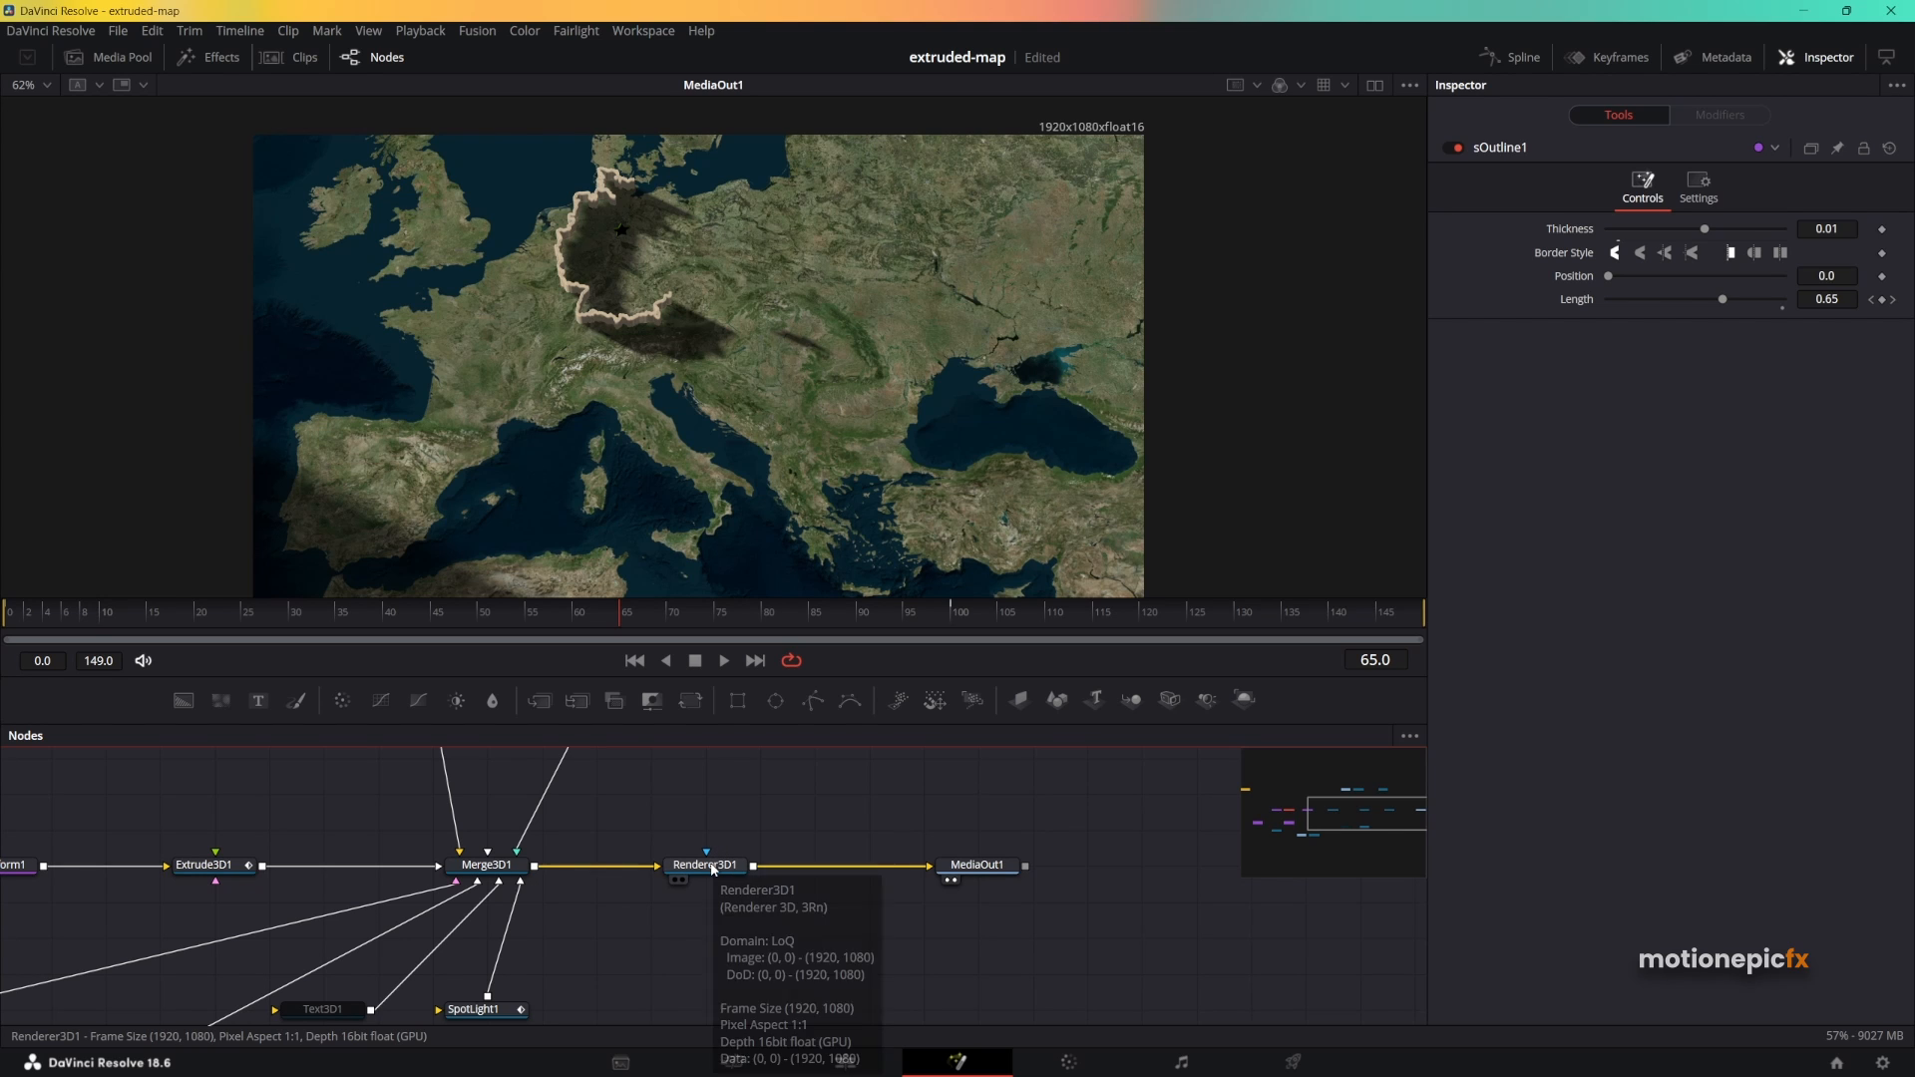